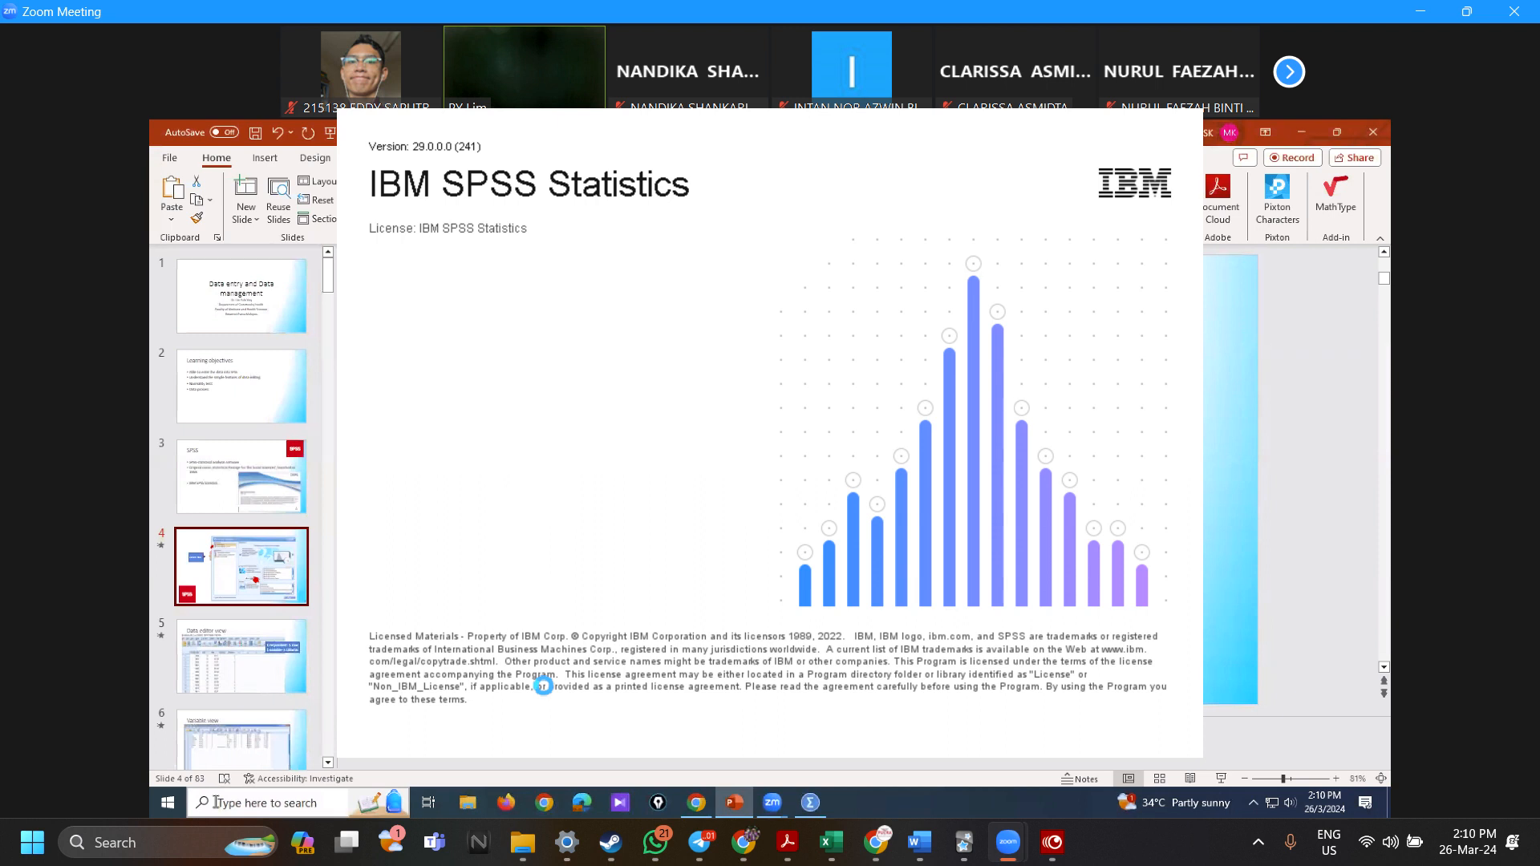
Step: Reduce the Zoom meeting window, move the SPSS welcome dialog aside and dismiss it
mouse_move(513, 845)
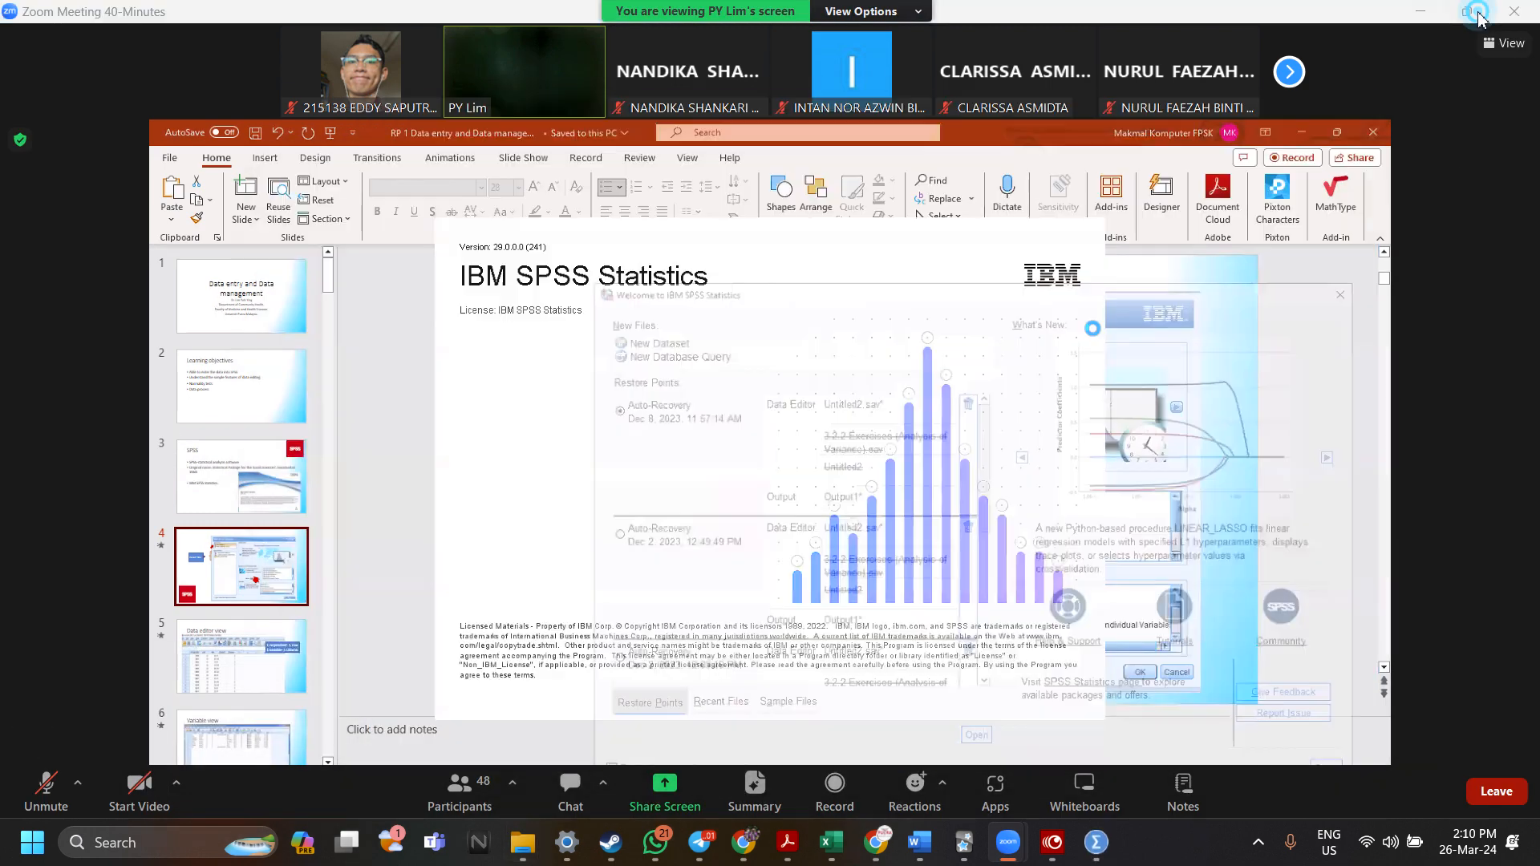
click(1478, 13)
click(1263, 128)
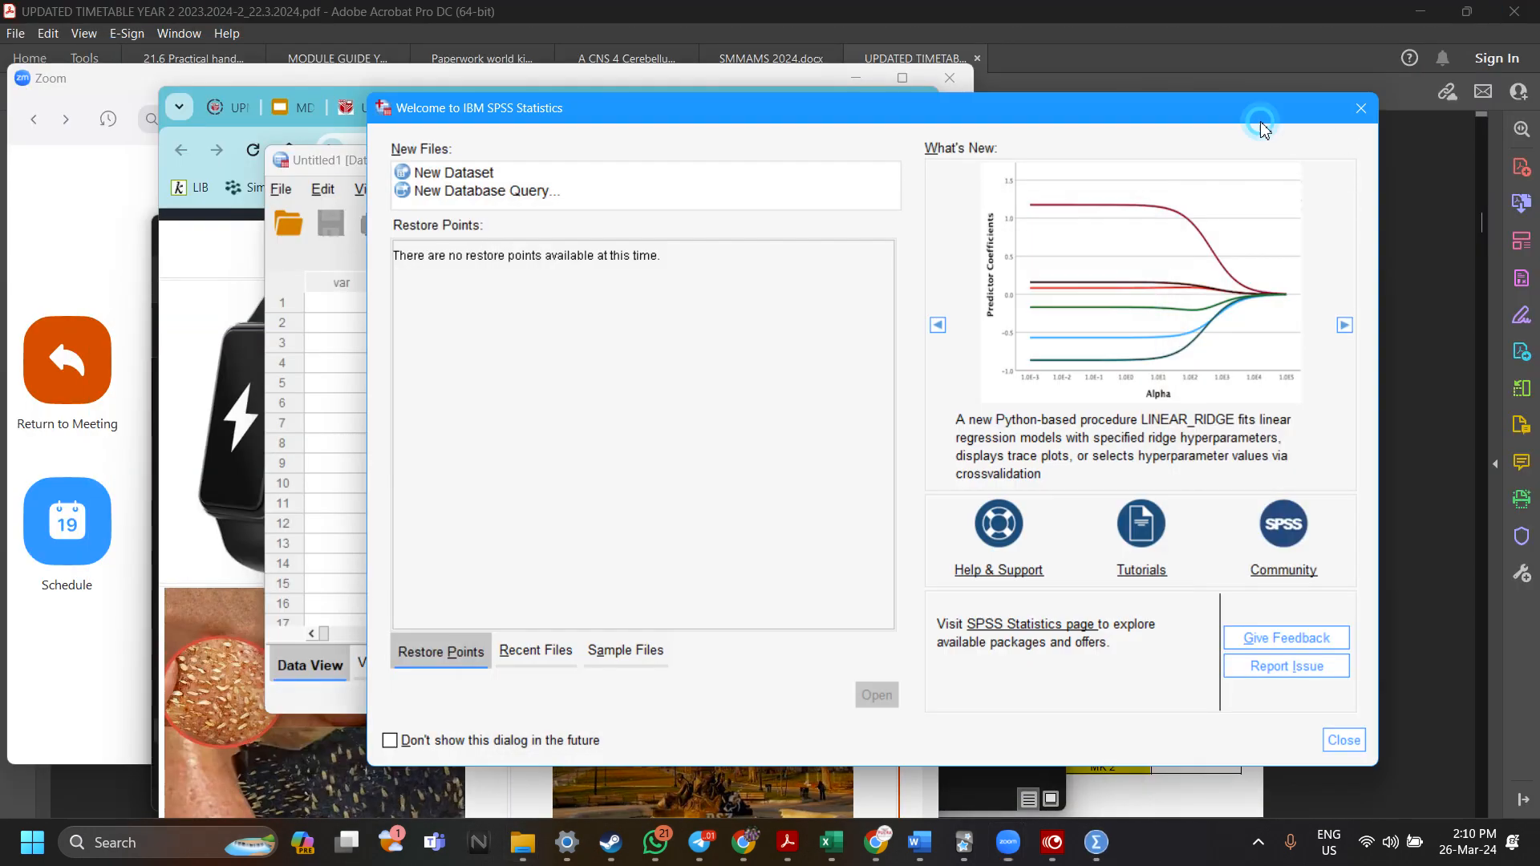
drag(1151, 114, 1270, 437)
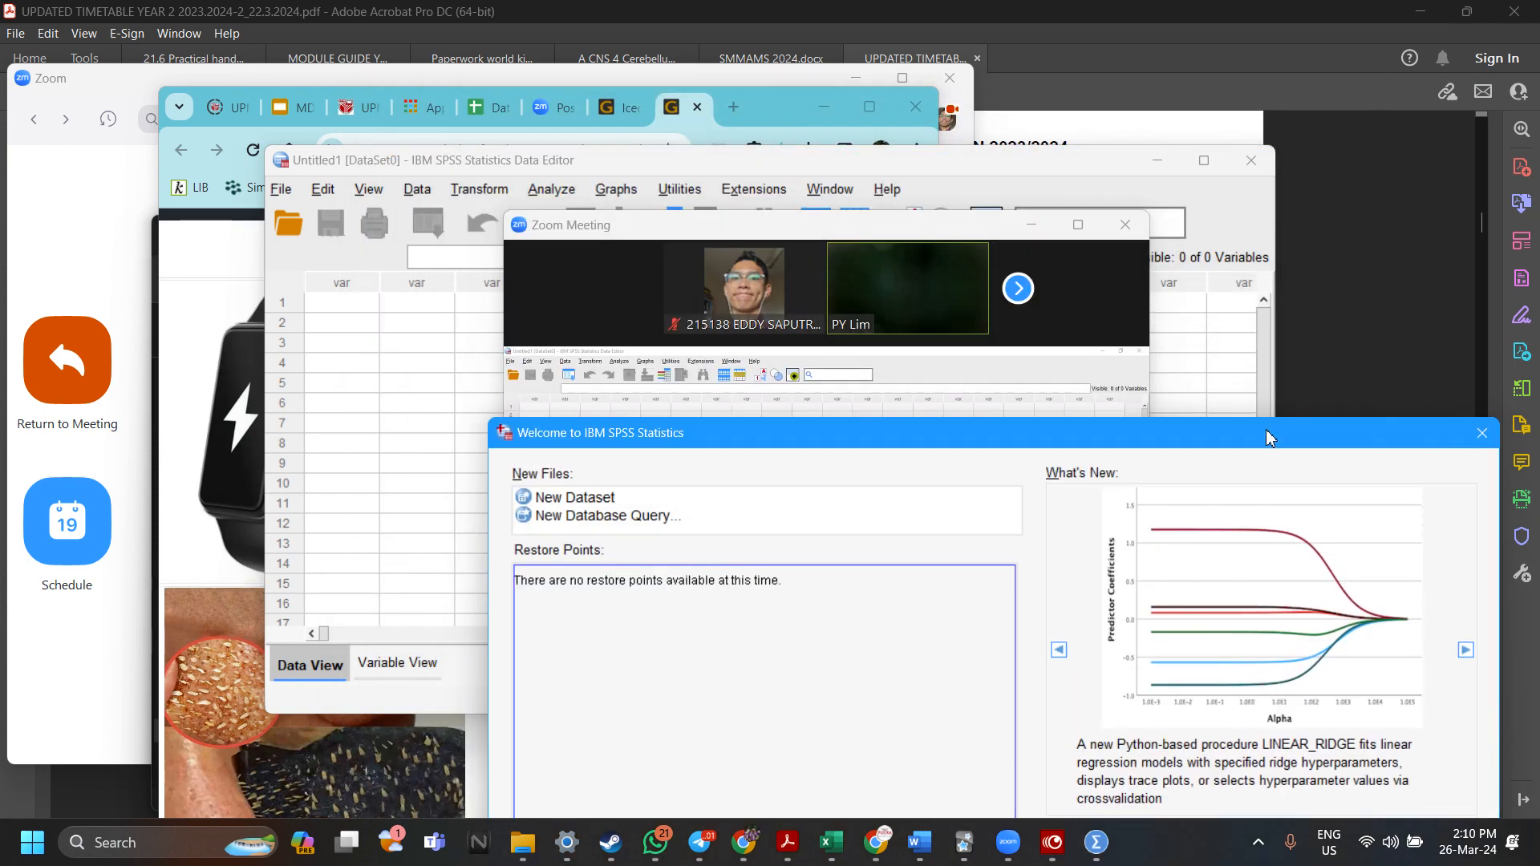
click(1201, 162)
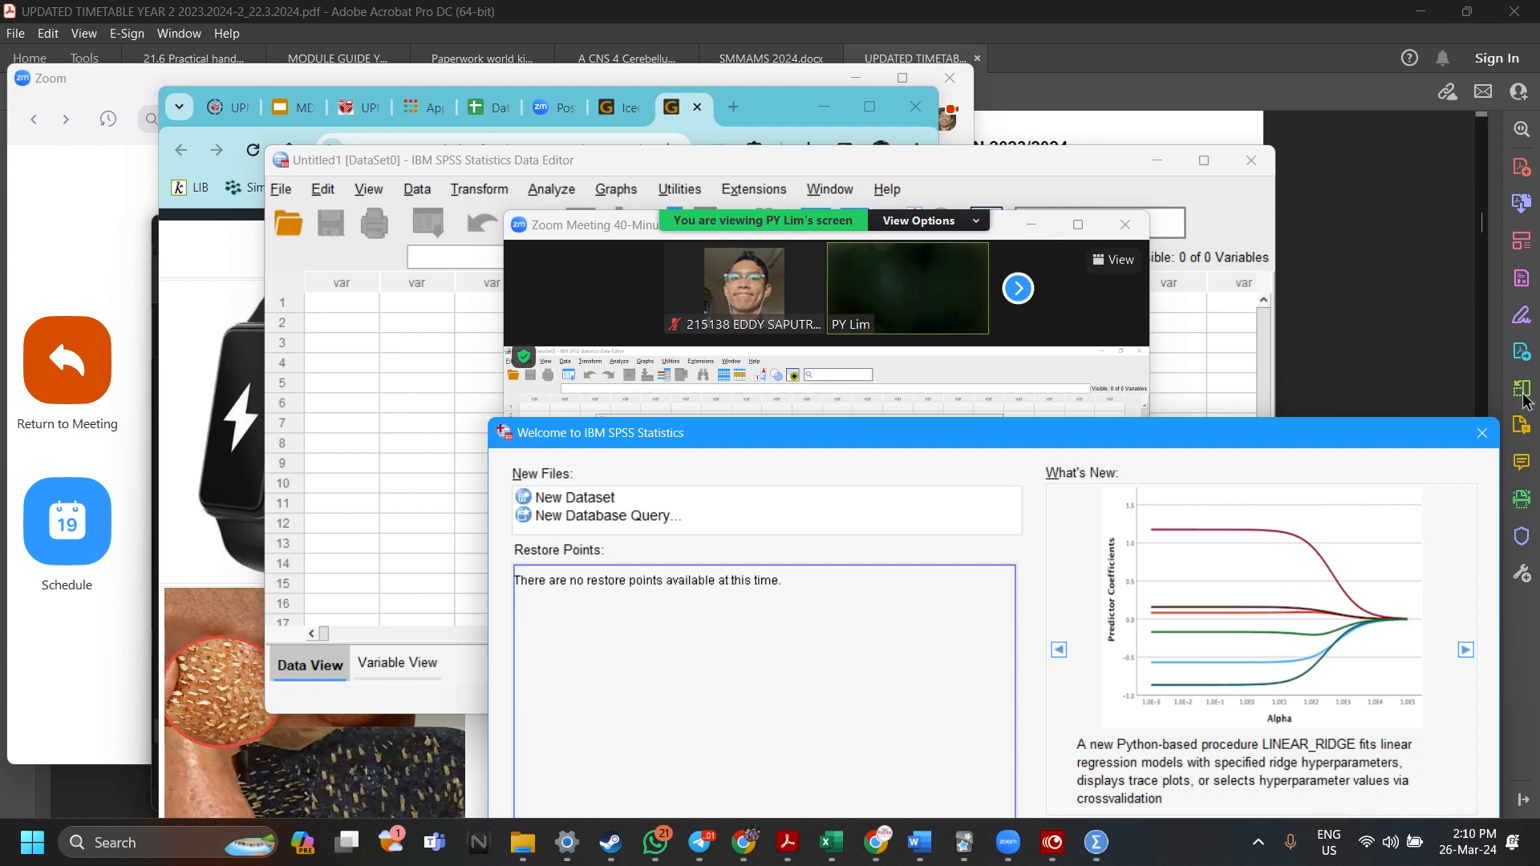
click(1482, 433)
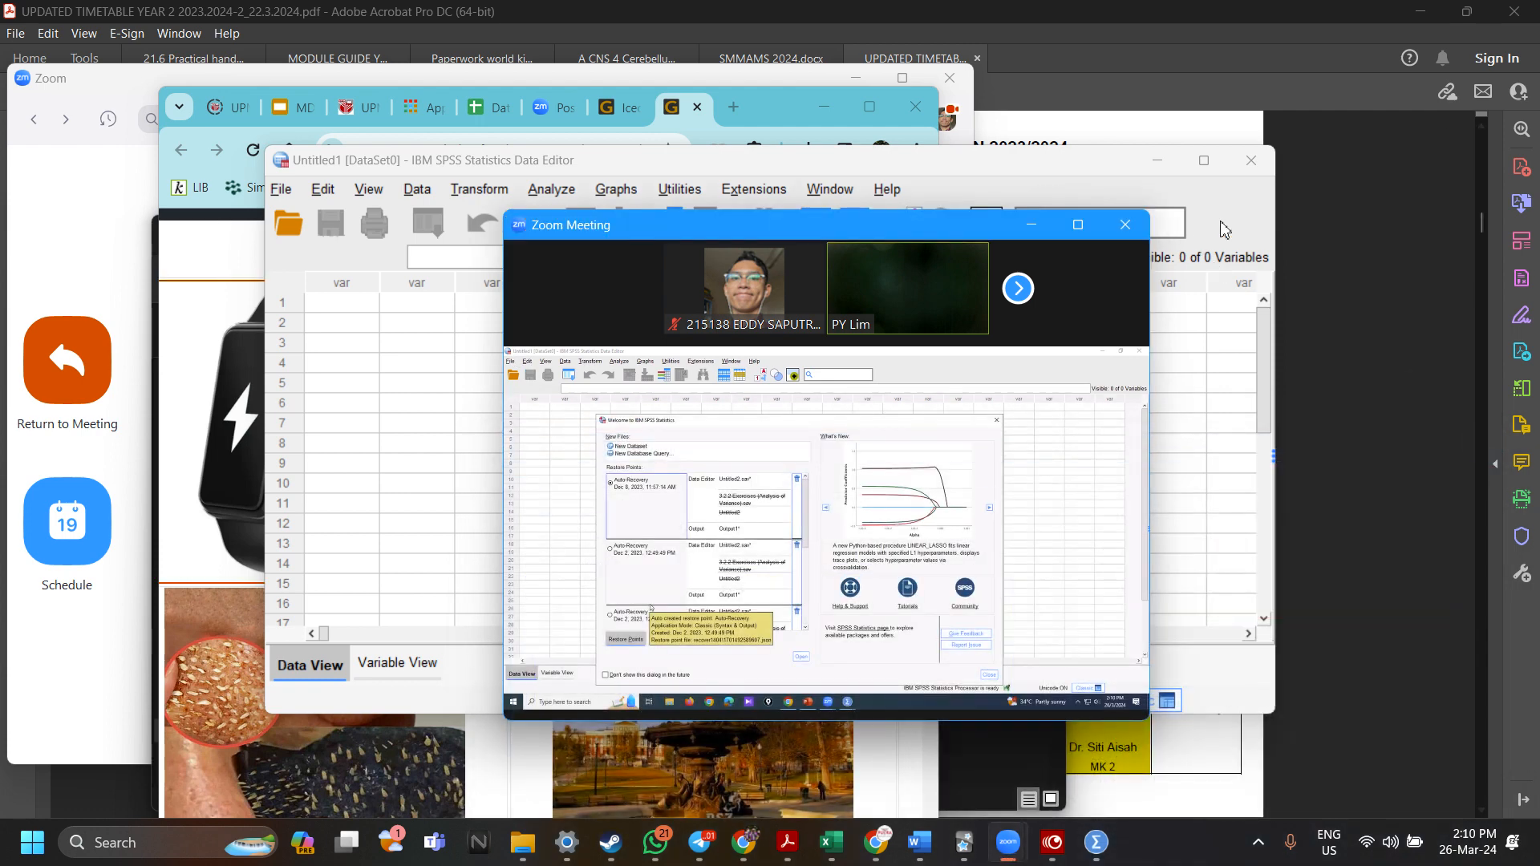
Step: Close the timetable PDF window and decline sharing usage data with IBM
click(1528, 22)
click(702, 453)
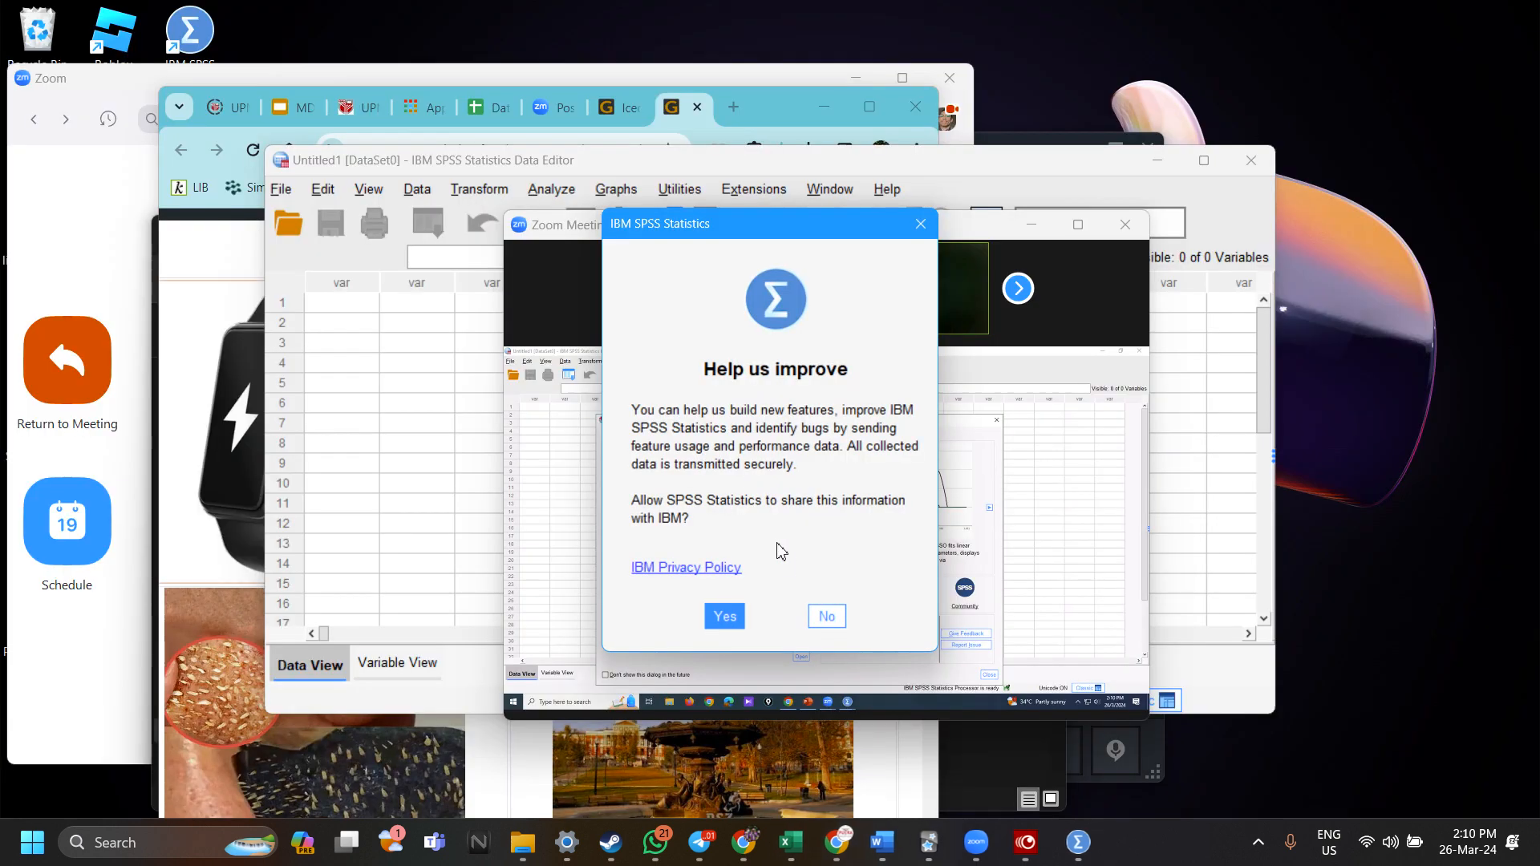
click(826, 616)
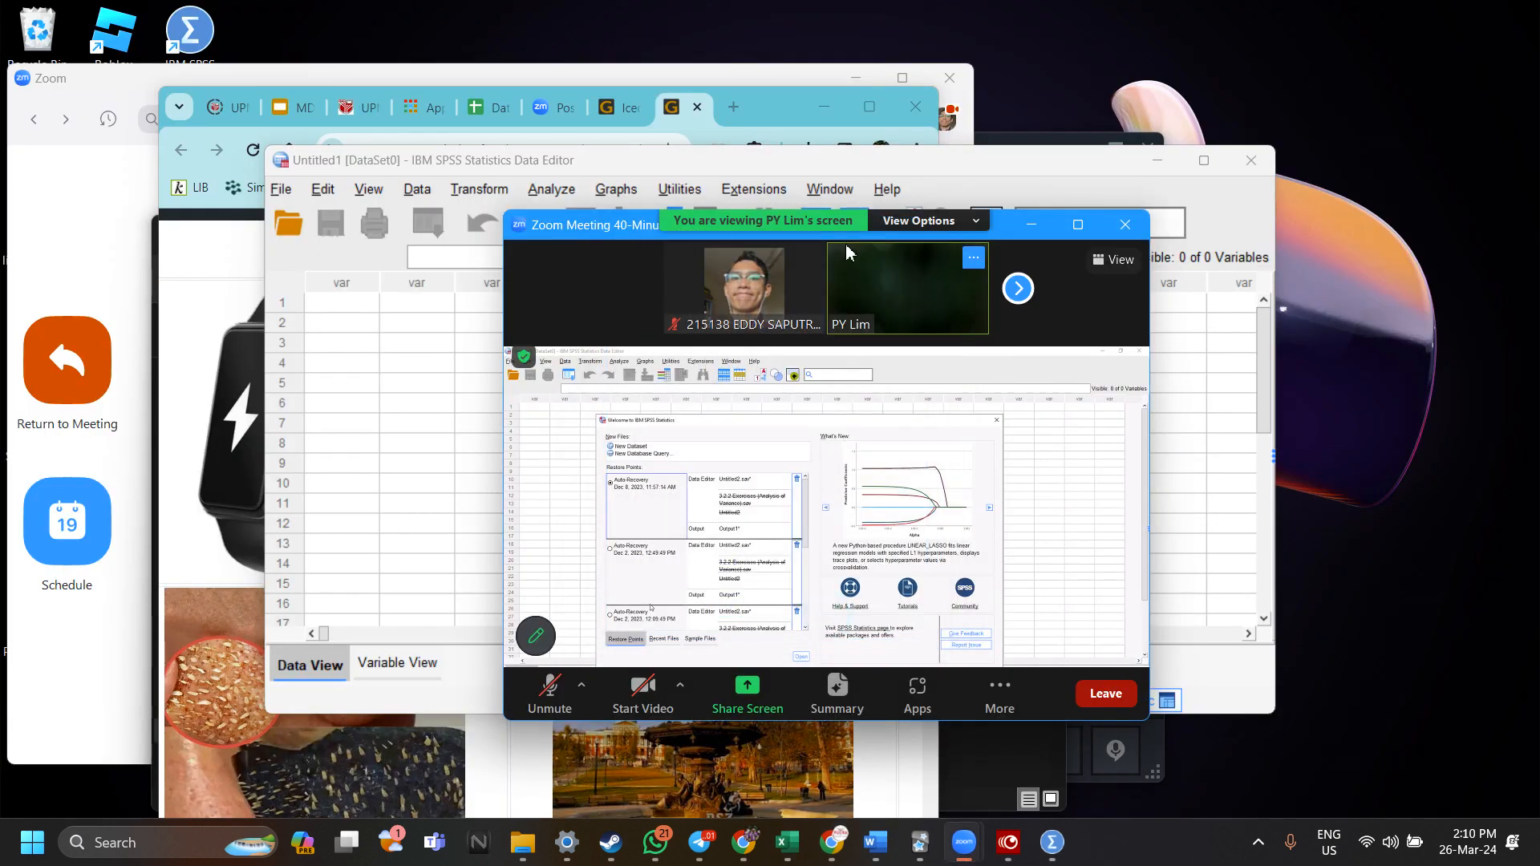
Step: Minimise the browser and place the Zoom meeting and the SPSS Data Editor side by side
click(768, 117)
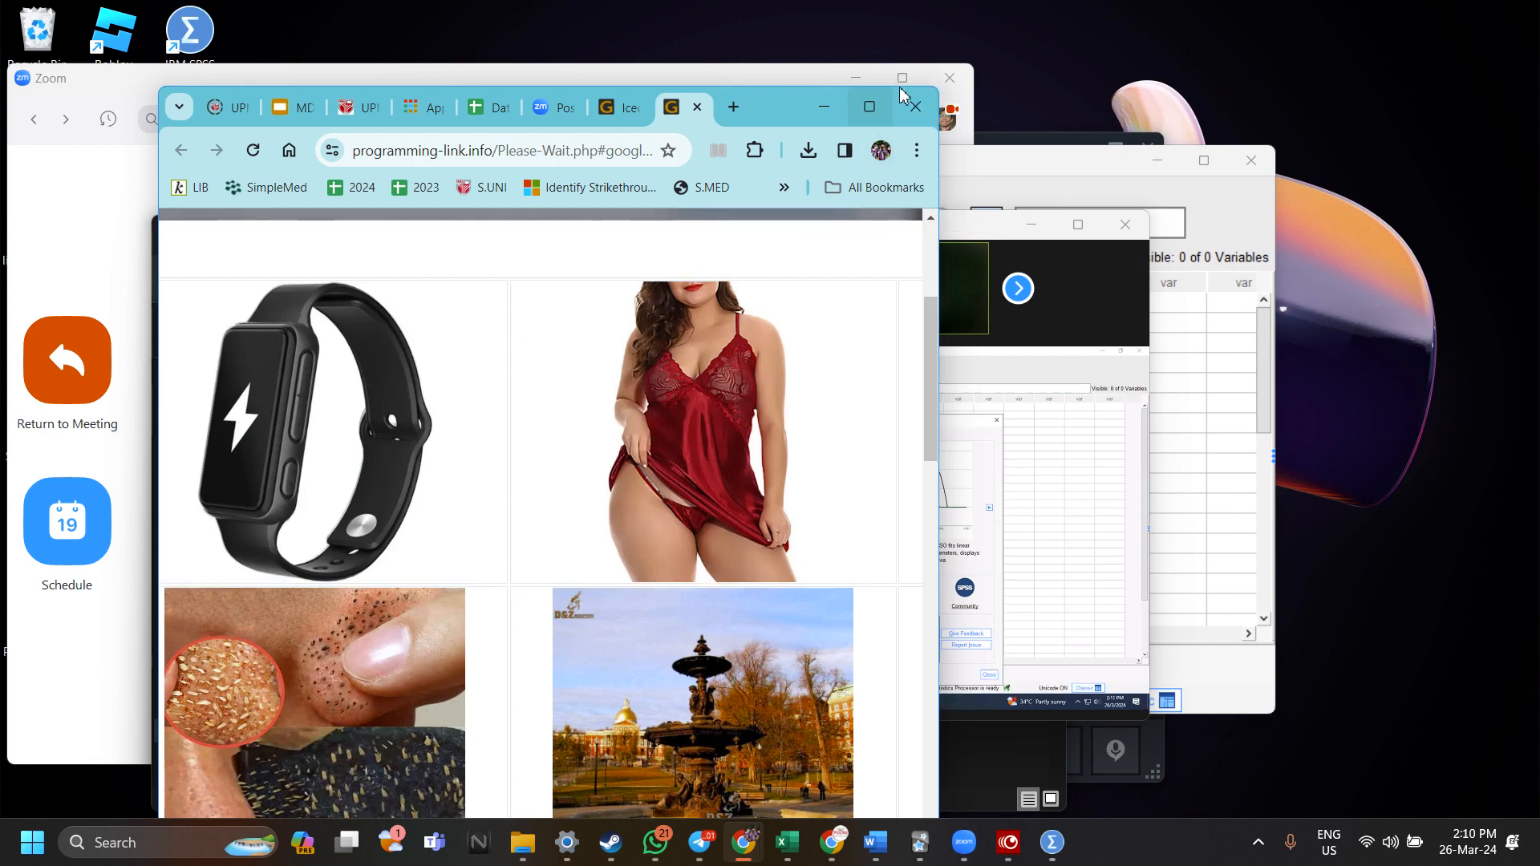
click(824, 107)
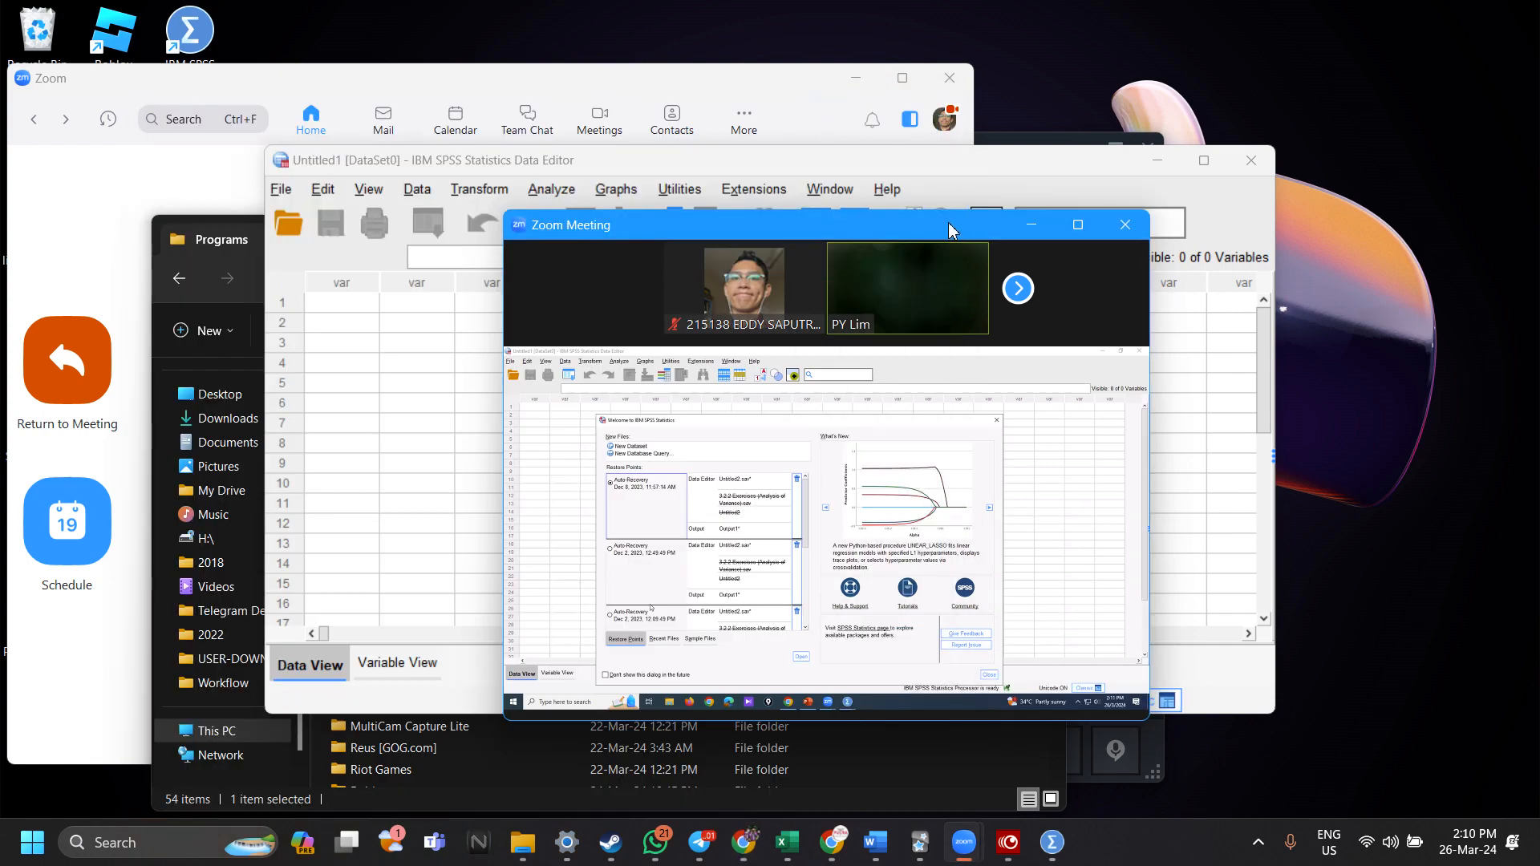
key(super+Left)
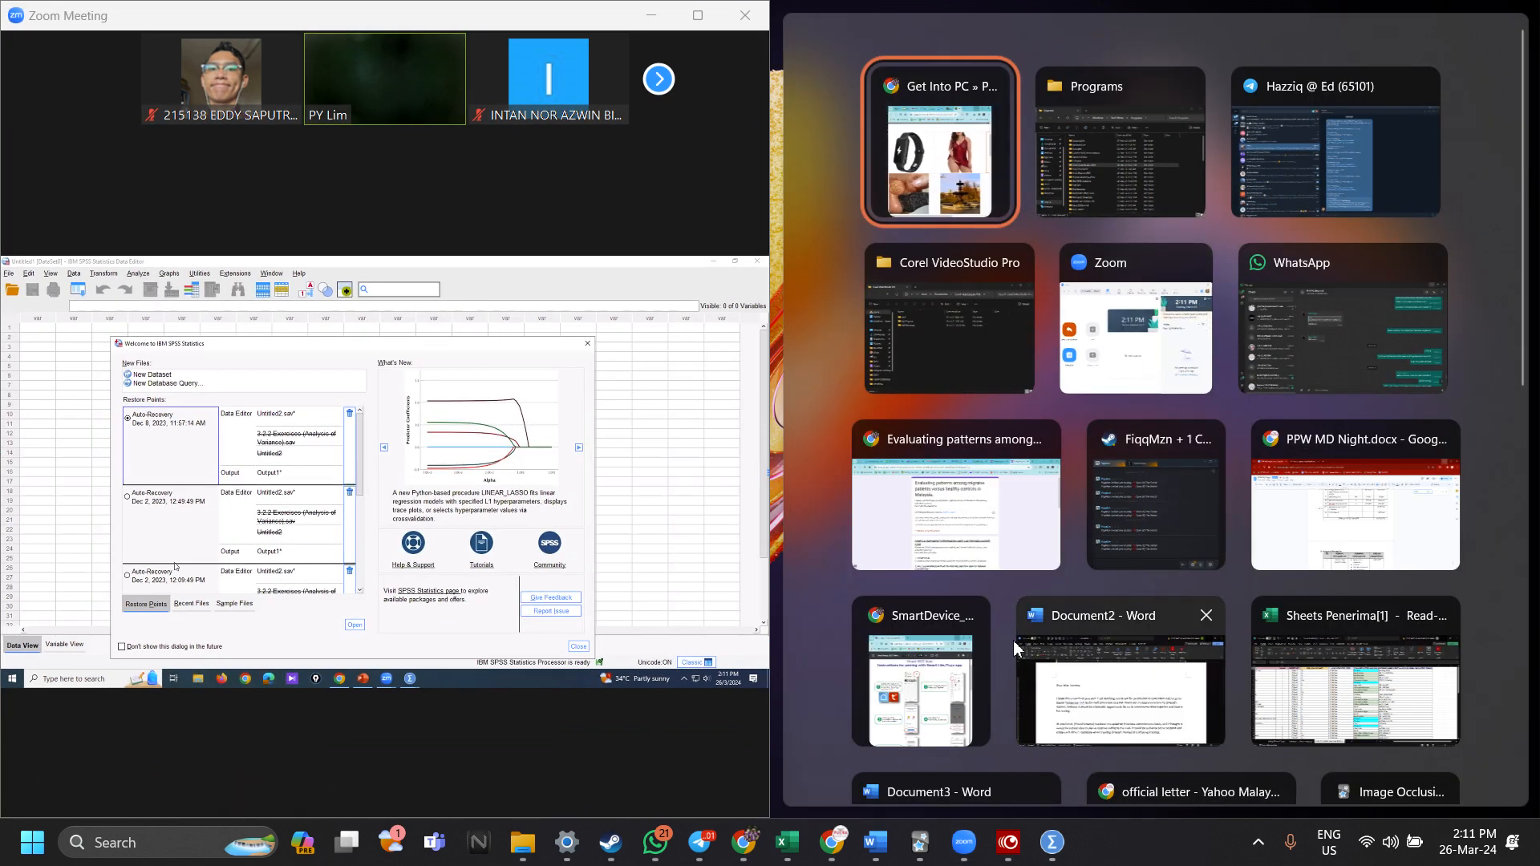
scroll(1042, 643, down, 10)
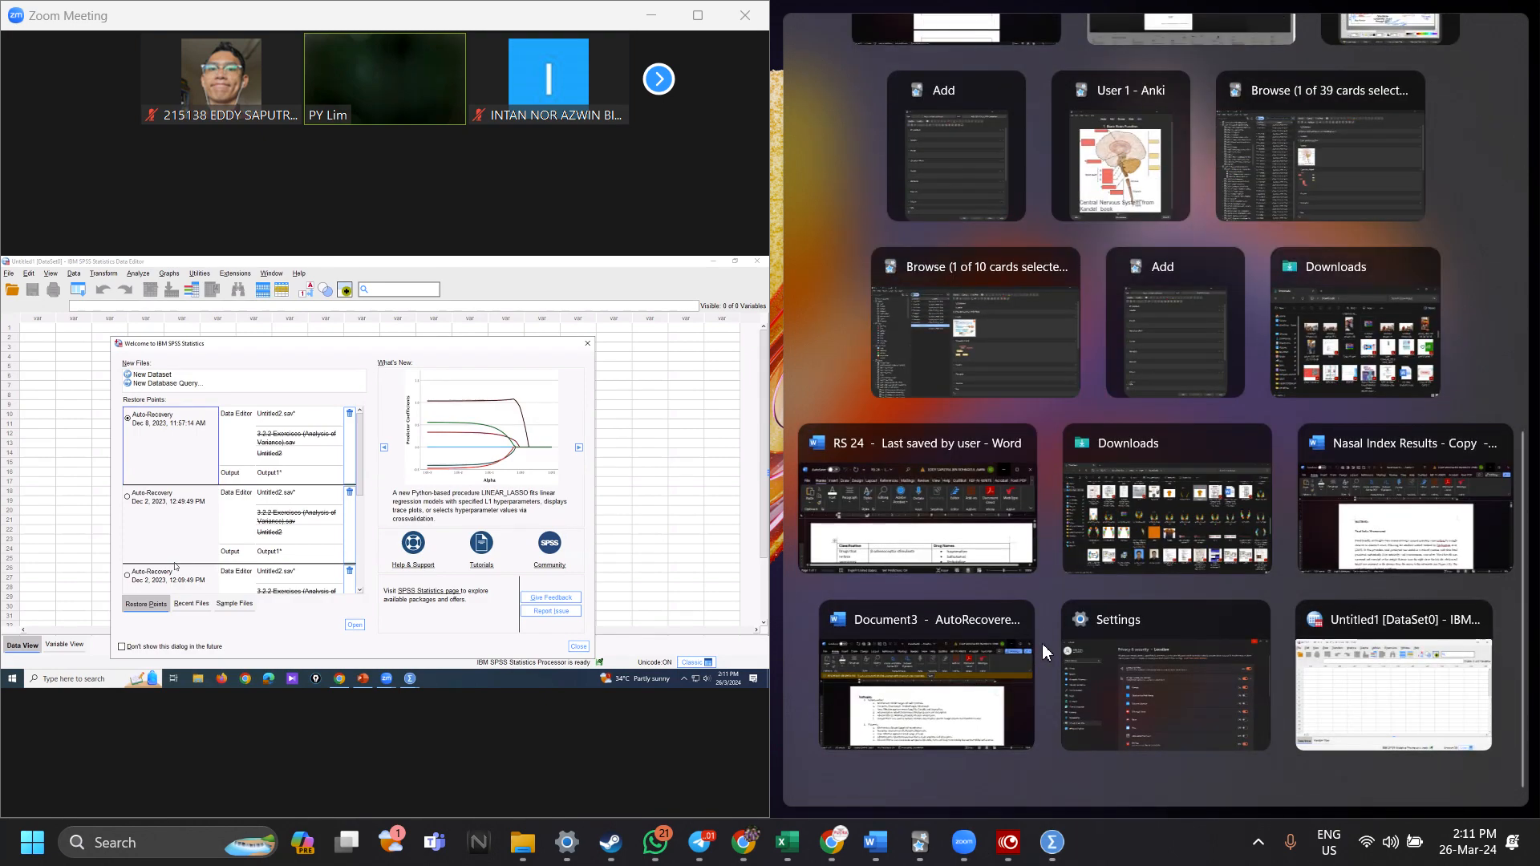
click(1411, 706)
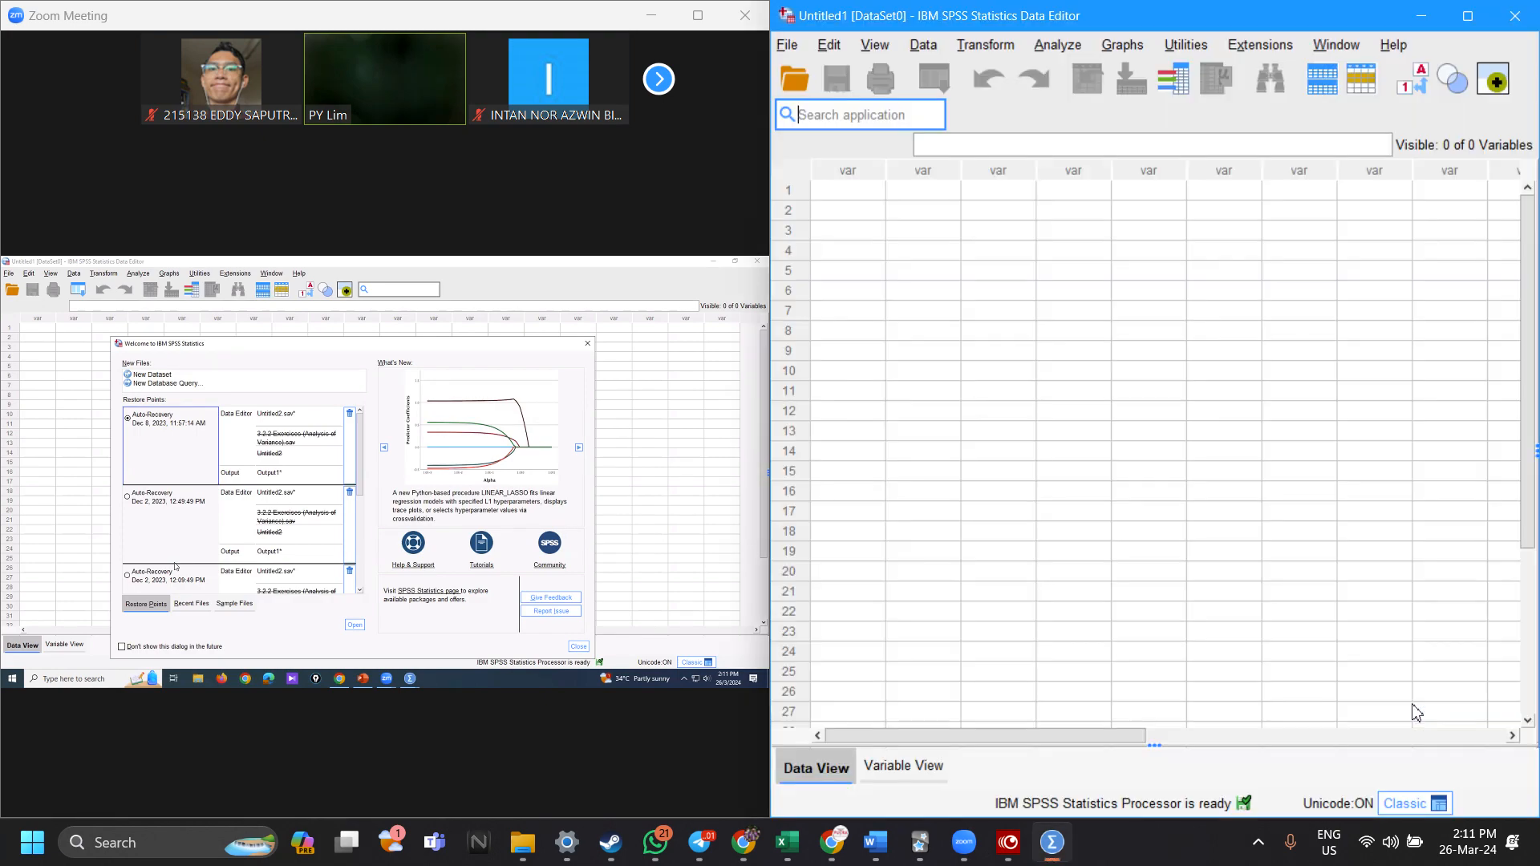
click(1007, 429)
click(948, 275)
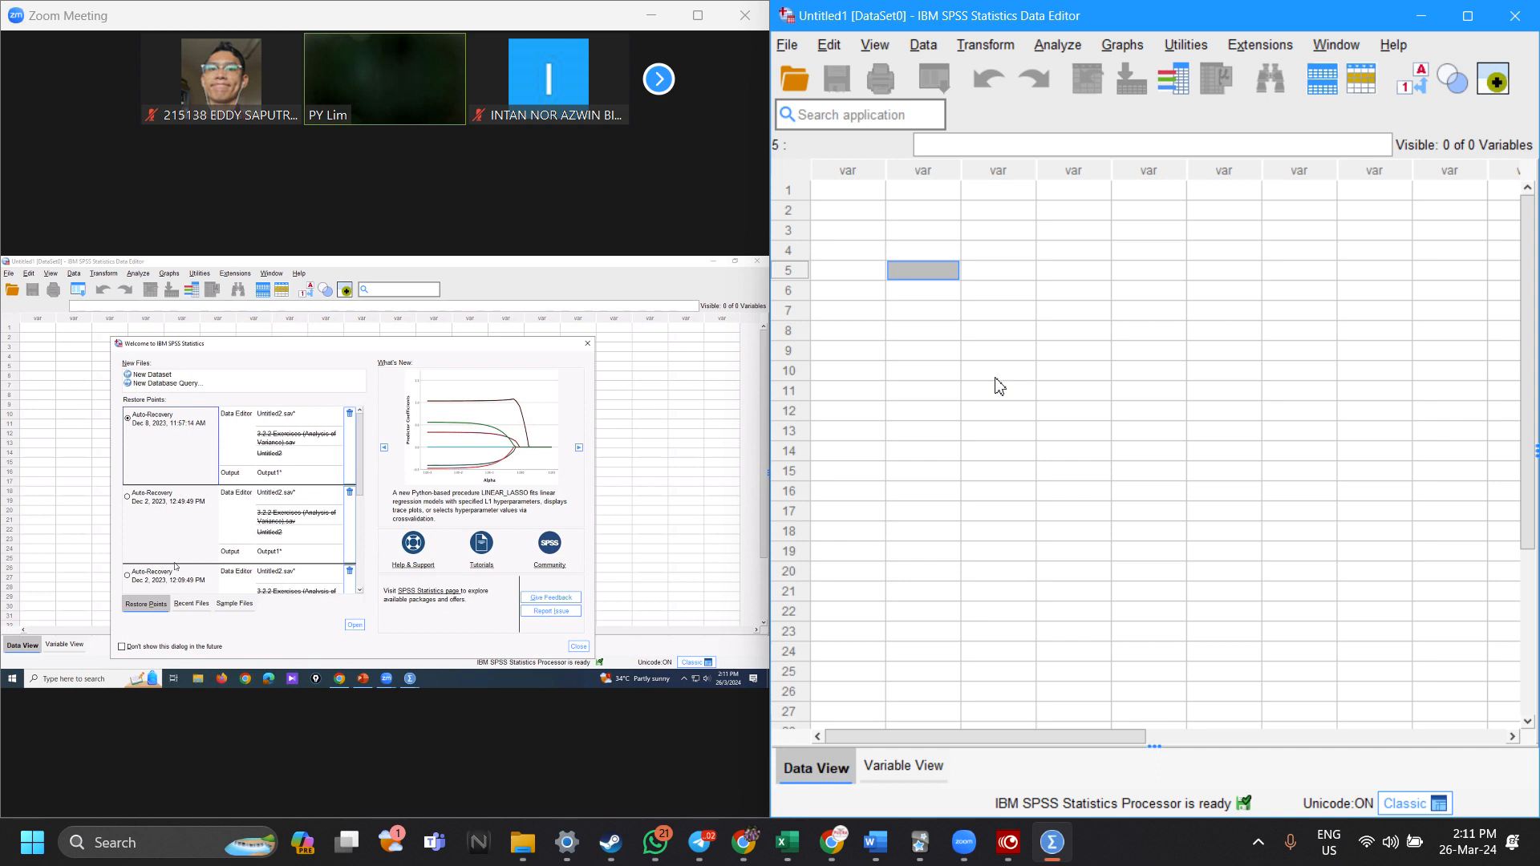
click(167, 375)
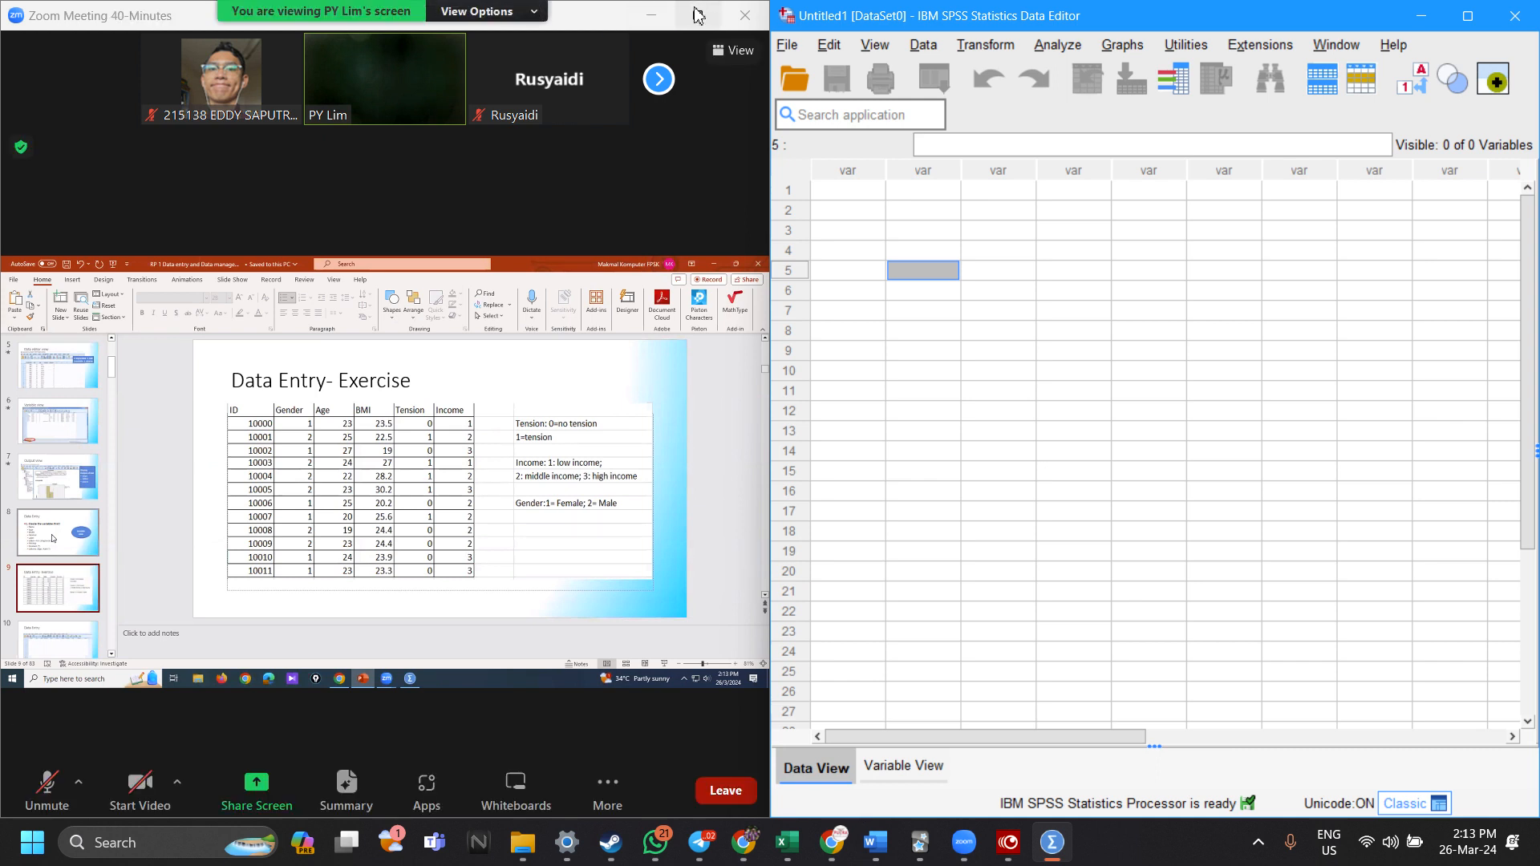
mouse_move(698, 15)
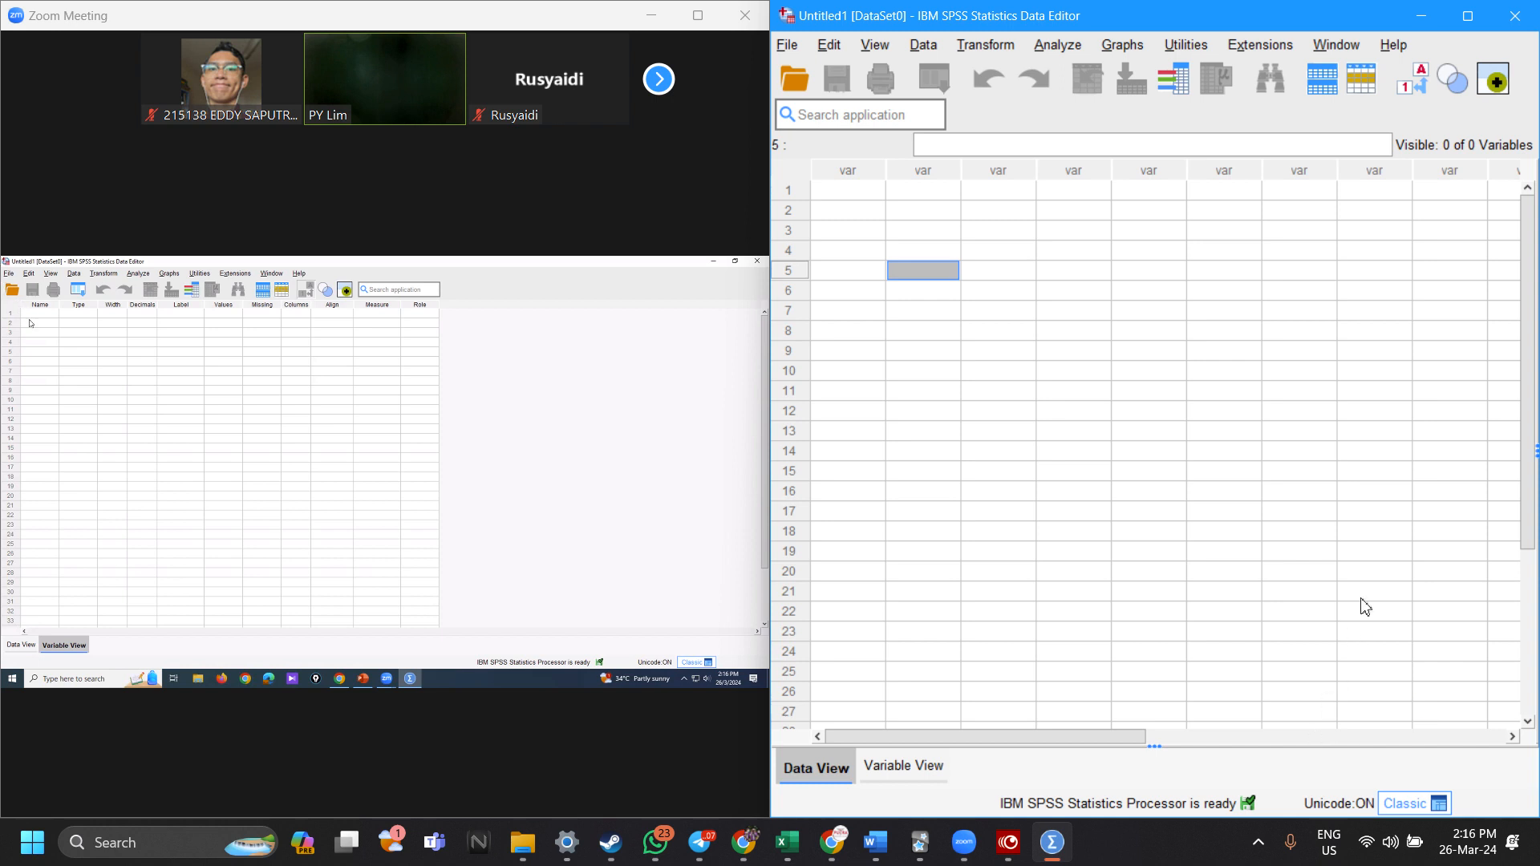
Step: Enter ID in row 3 and er in row 4 of the first data column
click(892, 229)
click(837, 230)
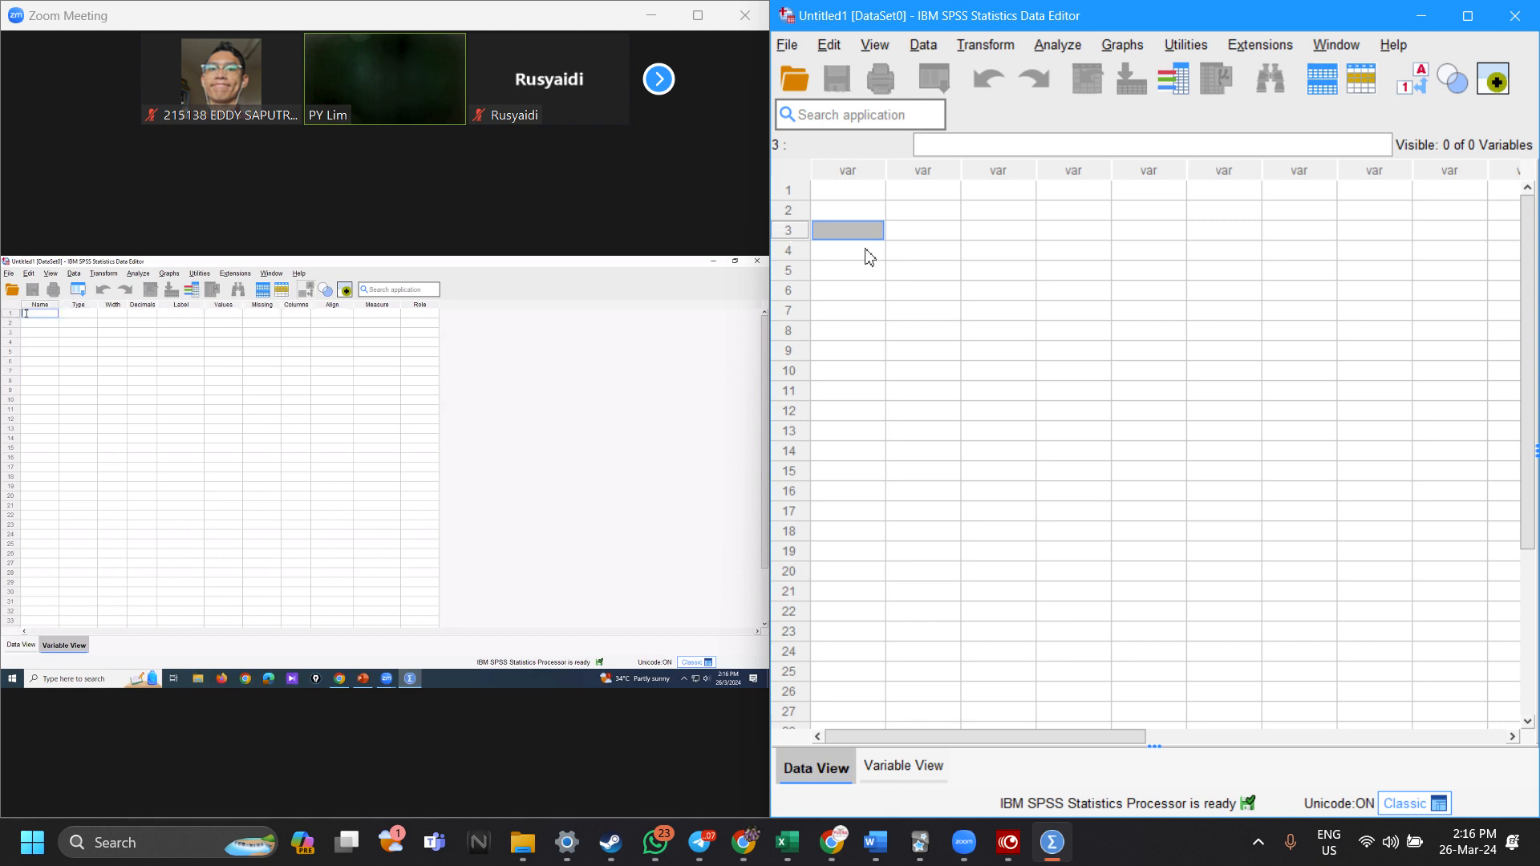
click(867, 251)
click(869, 230)
text(ID)
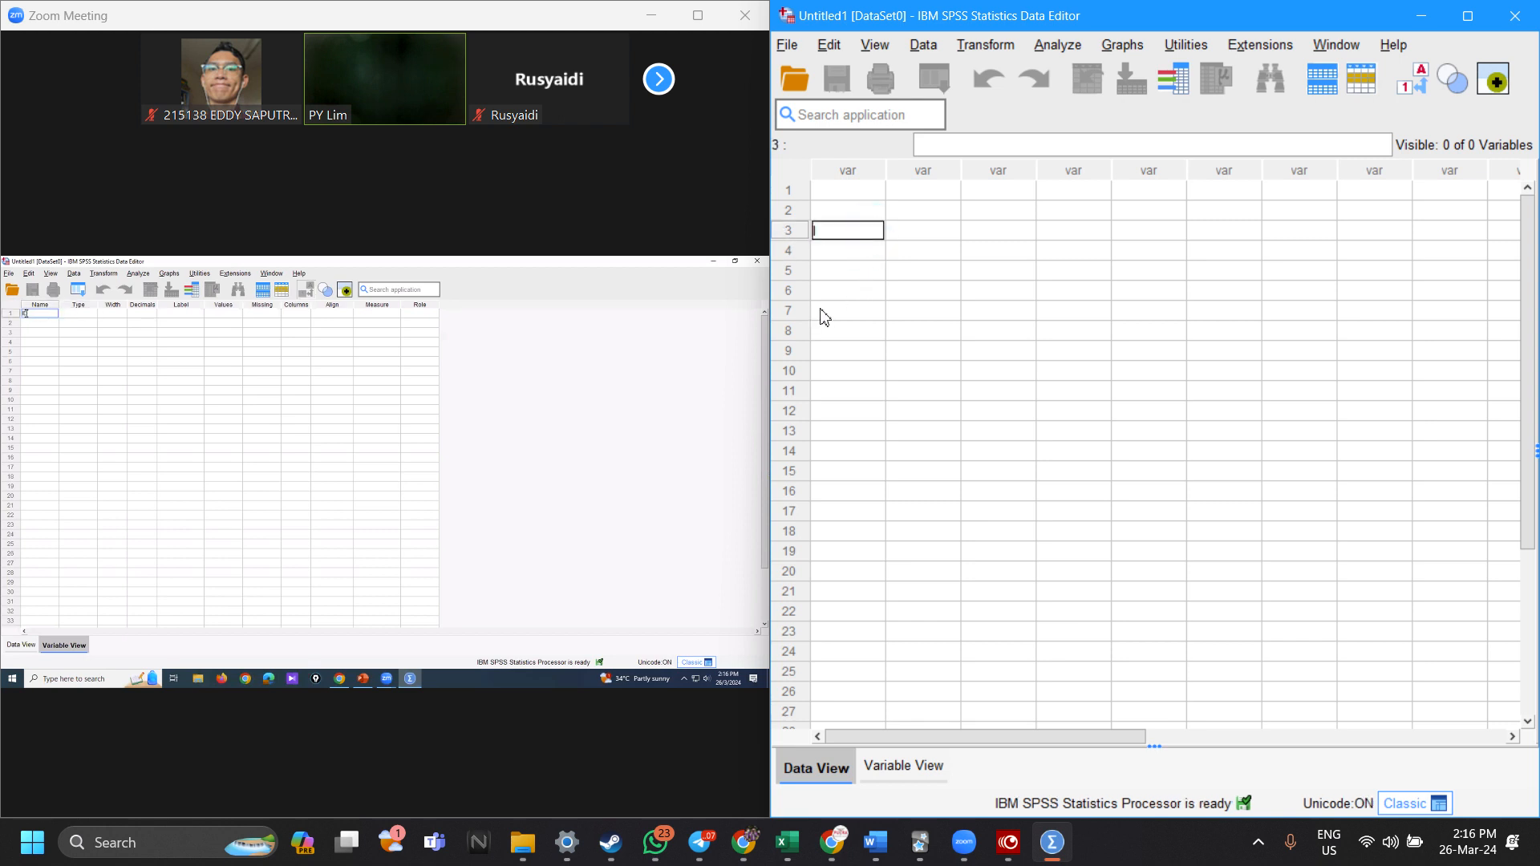
key(Return)
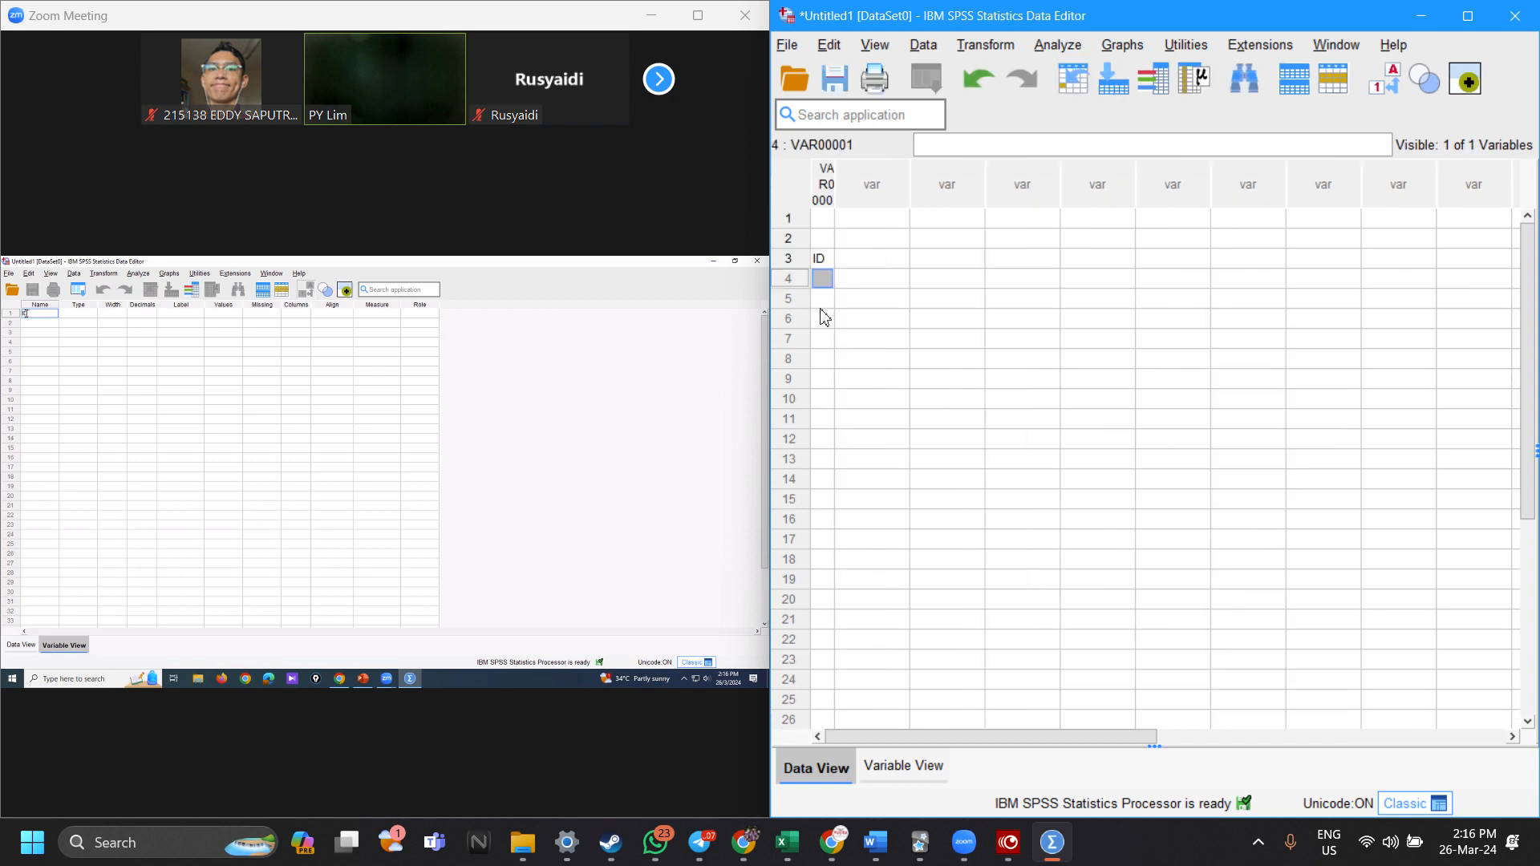
text(er)
Step: Try to clear the er entry in row 4 and undo the deletion
click(817, 262)
click(823, 278)
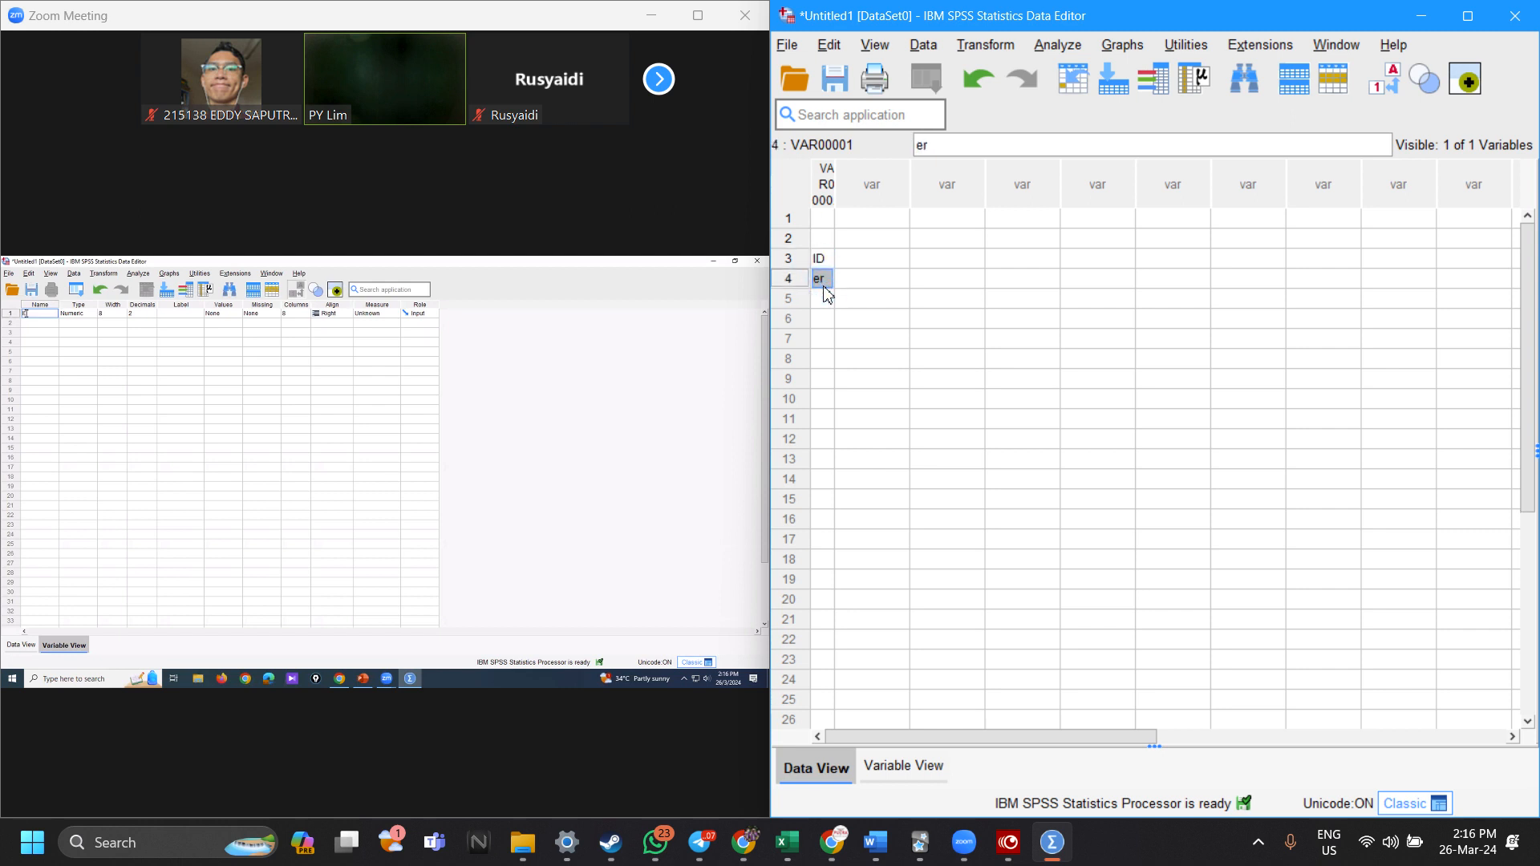
click(858, 299)
click(820, 260)
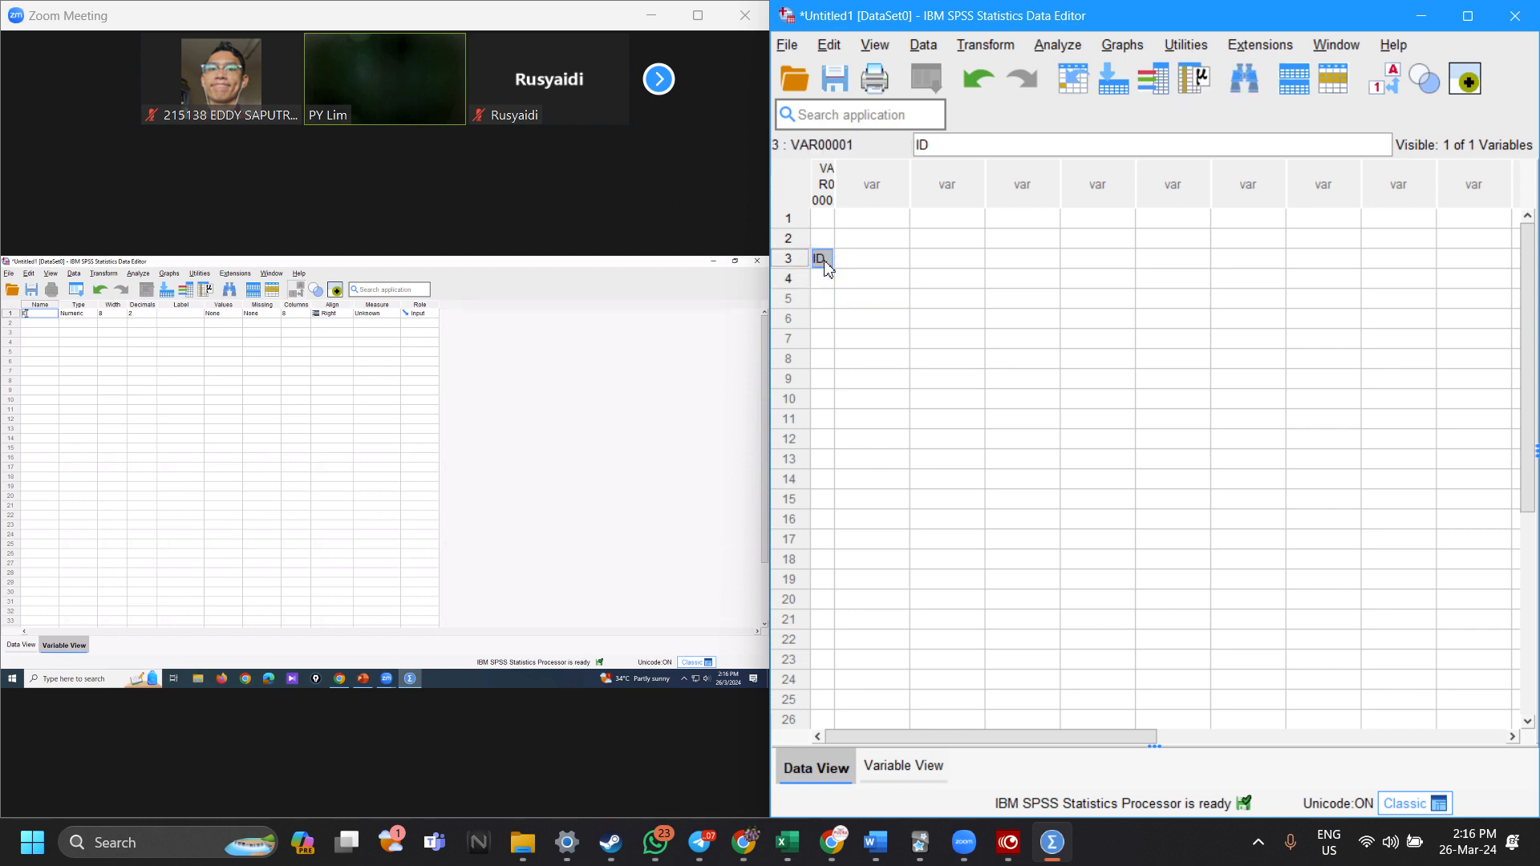
key(ctrl+z)
Step: Widen the VAR00001 column to about 12 characters so its full name fits
click(831, 180)
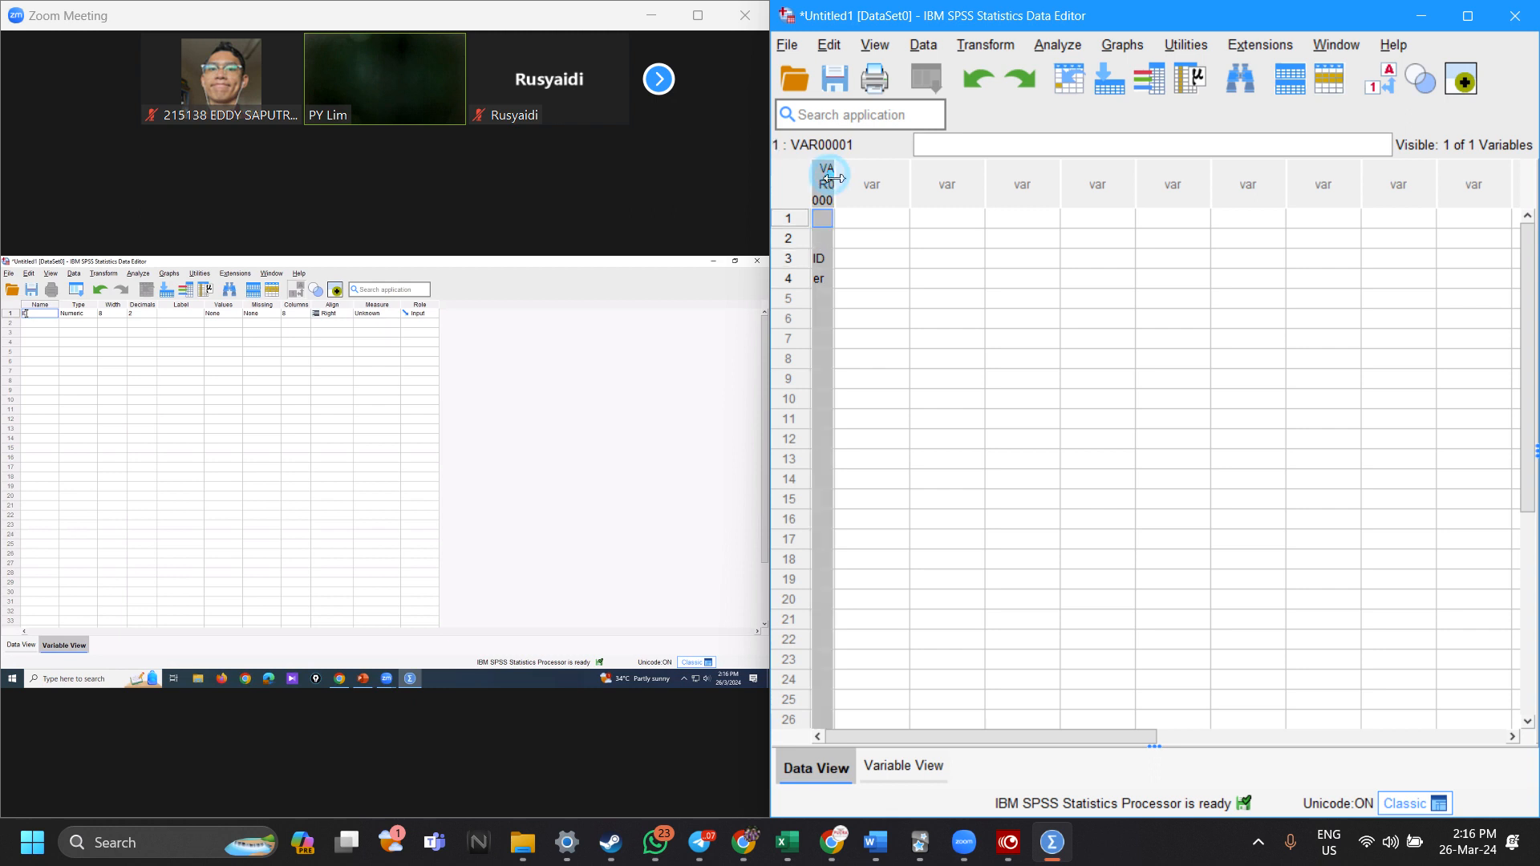
drag(834, 178, 905, 173)
click(882, 330)
click(852, 230)
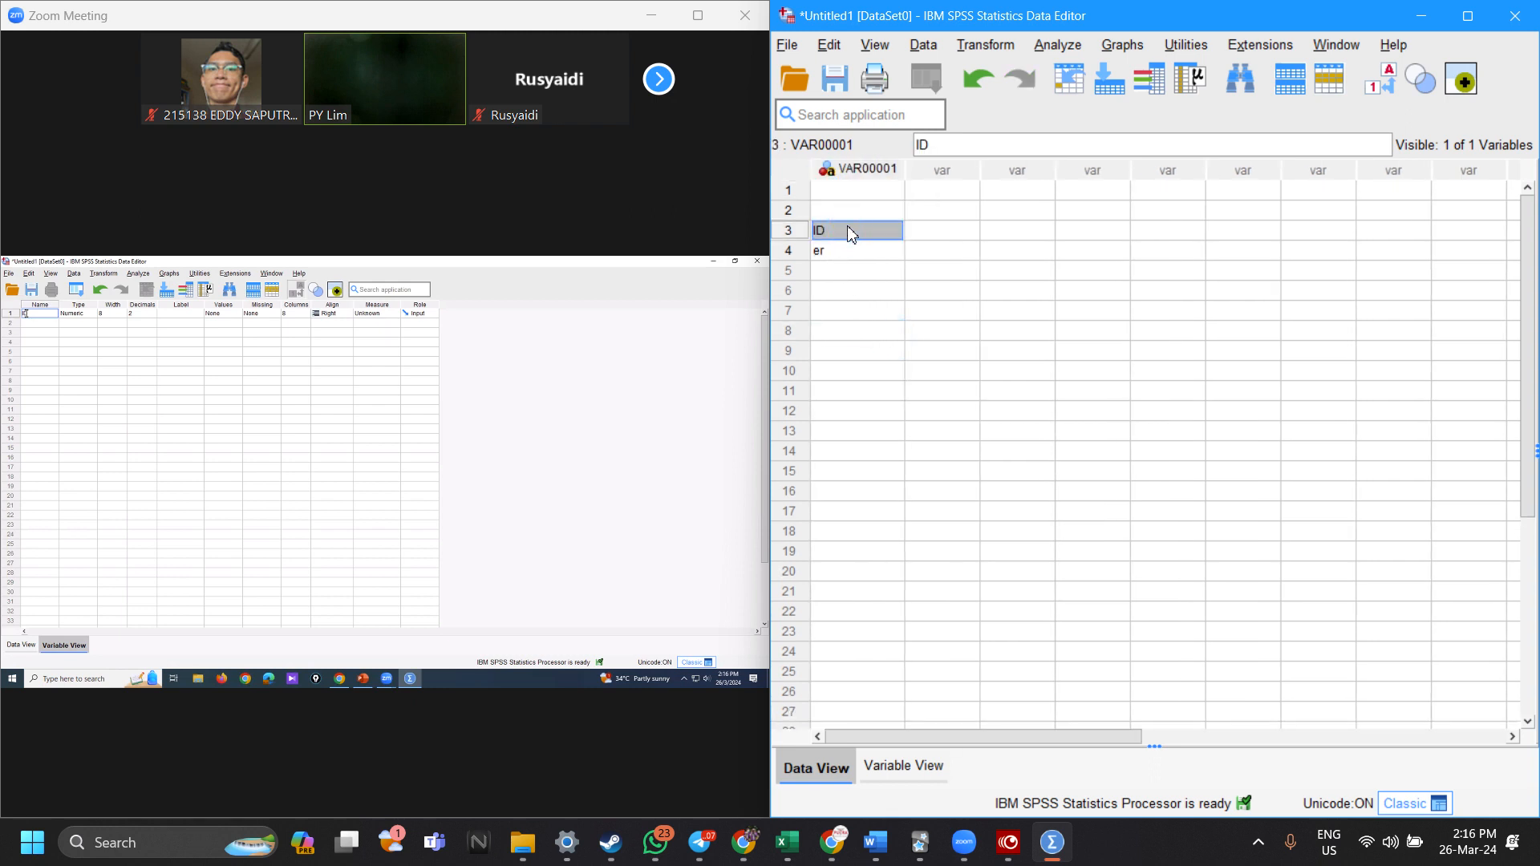
Step: Enter ID in row 1 of VAR00001 and clear the entries in rows 3 and 4
click(850, 210)
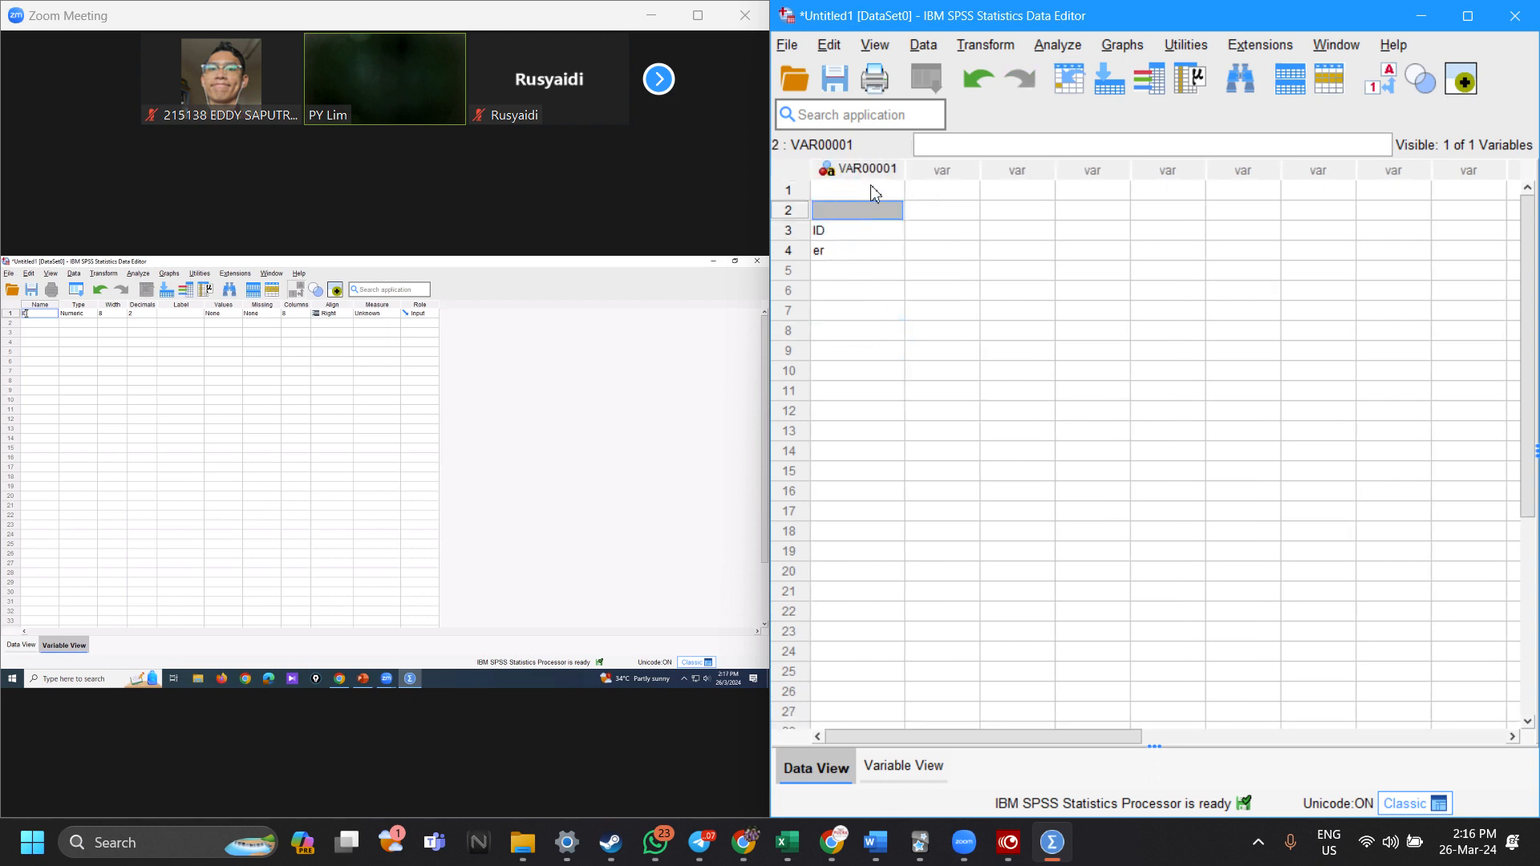
click(871, 190)
text(ID)
click(837, 231)
key(Delete)
click(834, 250)
key(Delete)
click(834, 306)
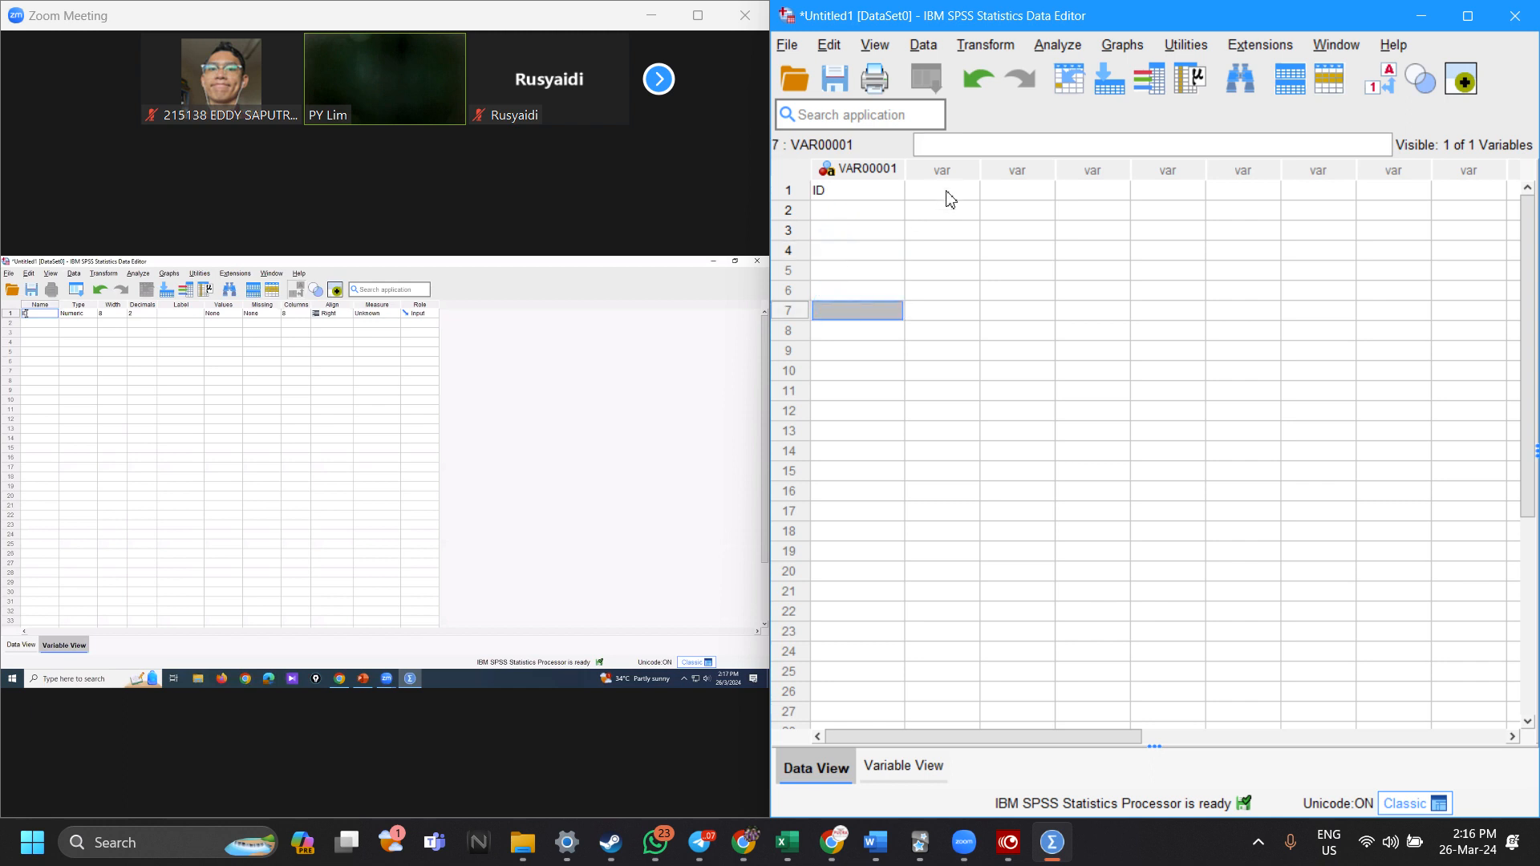
Step: Show the variable definition of VAR00001 and open its name for editing
click(950, 197)
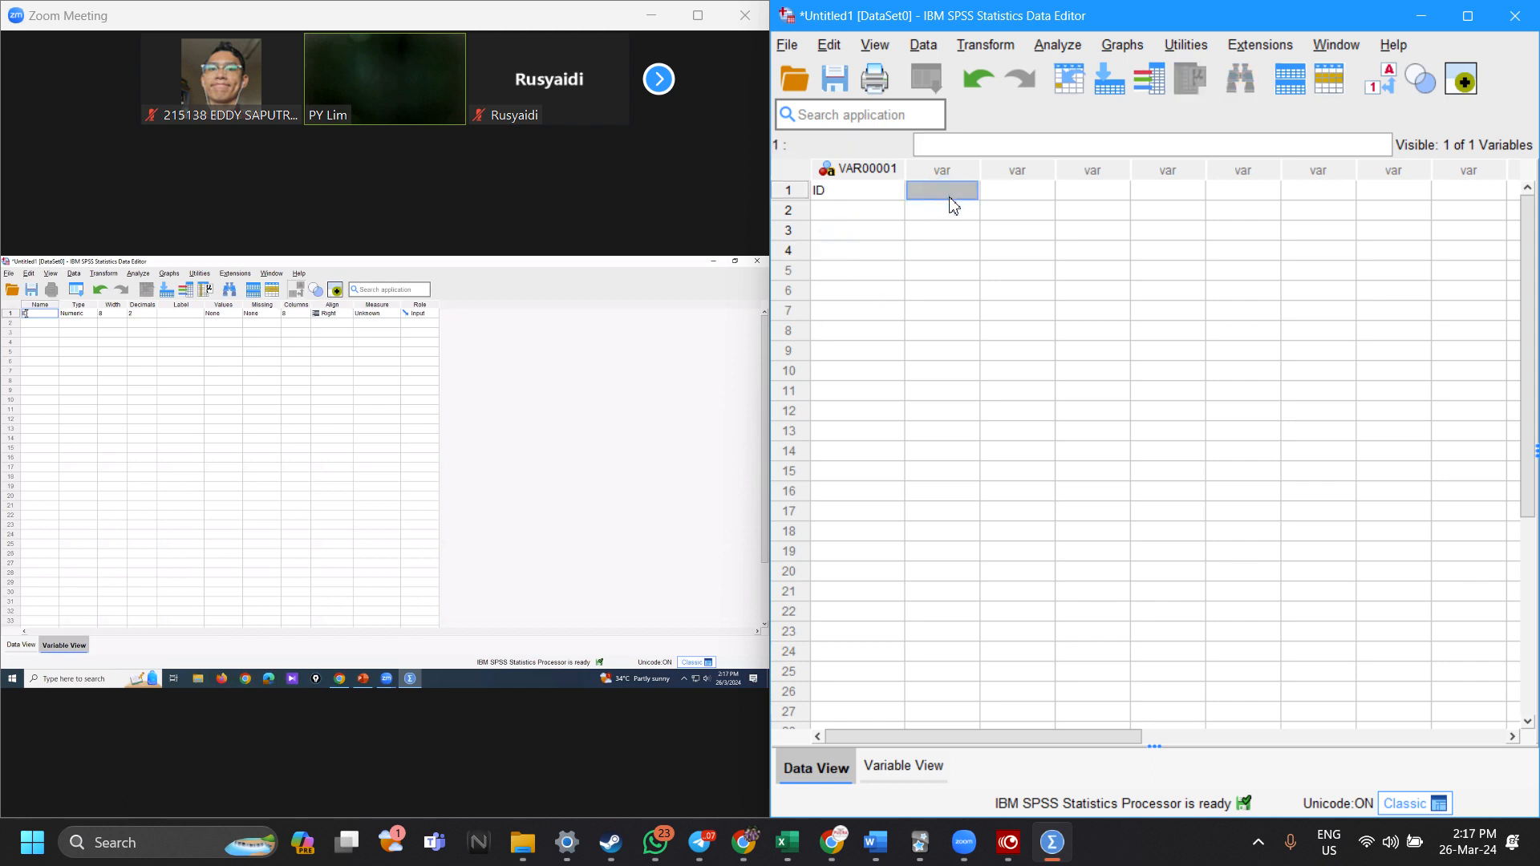
click(860, 170)
double_click(860, 170)
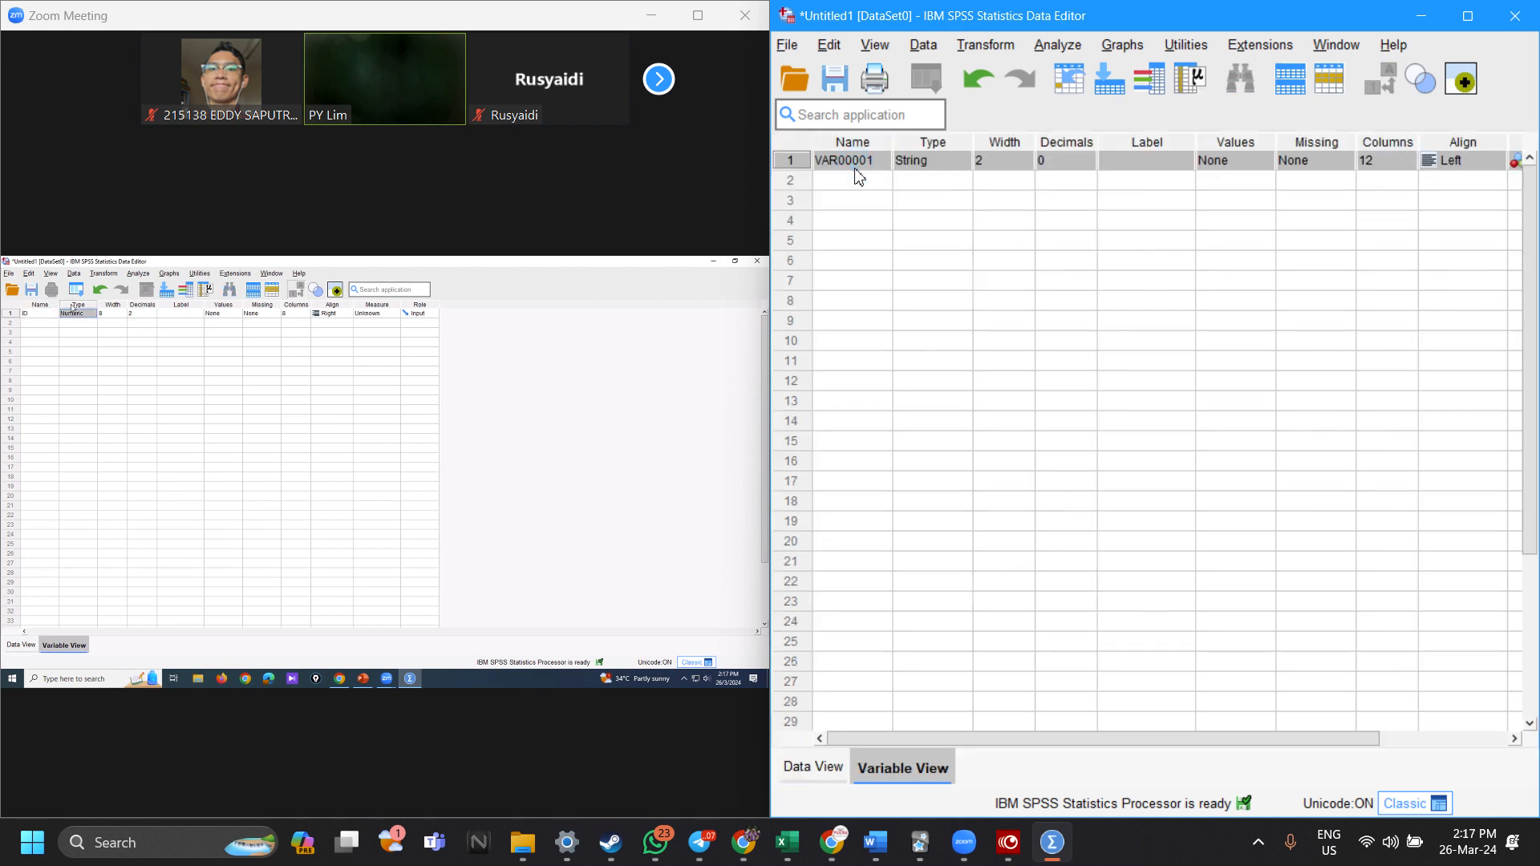
click(855, 161)
drag(886, 162, 818, 159)
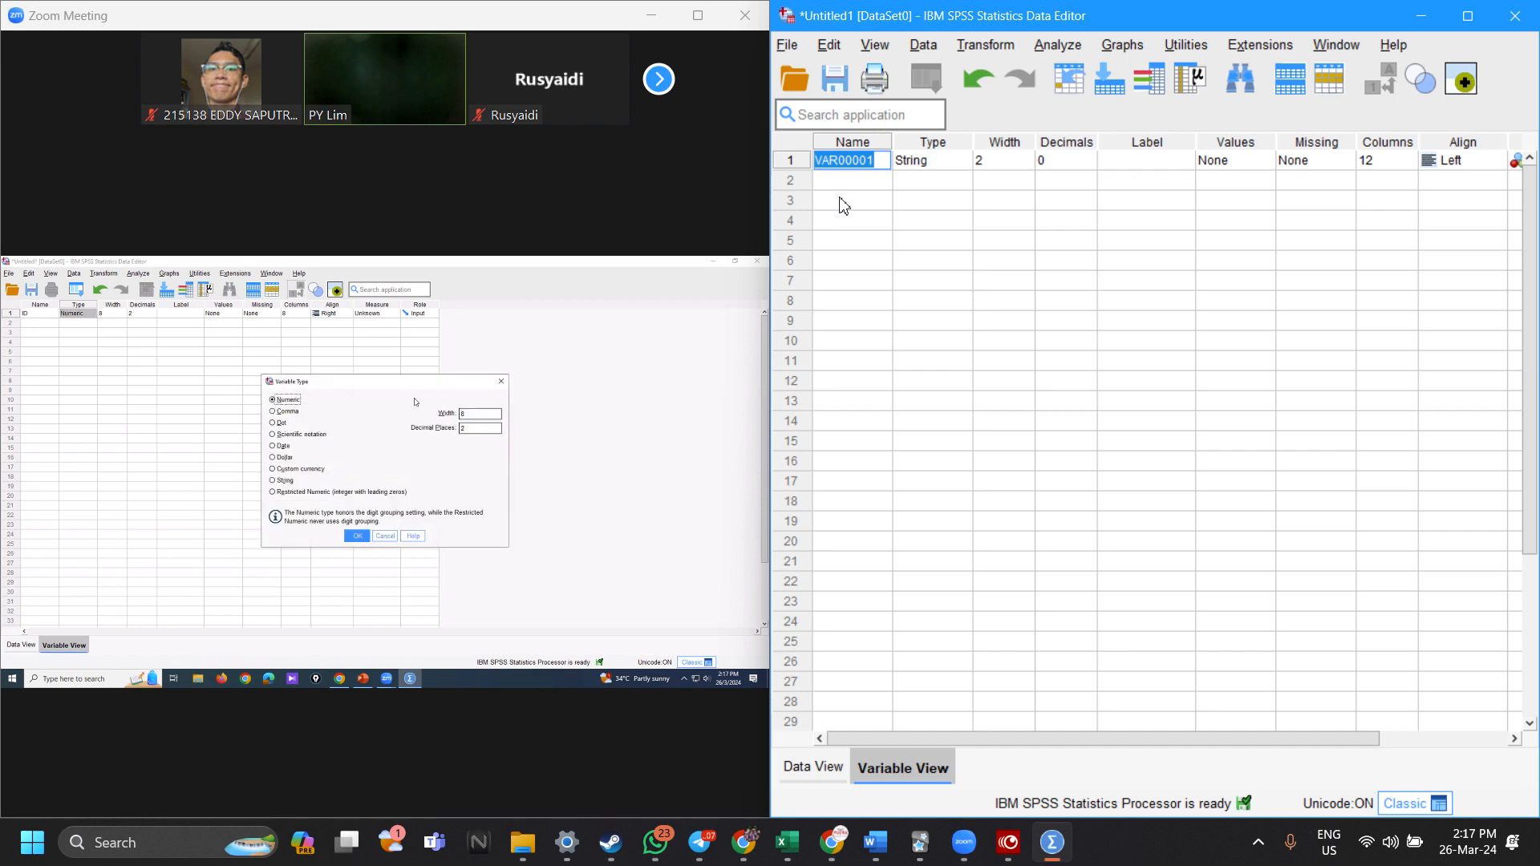
click(902, 186)
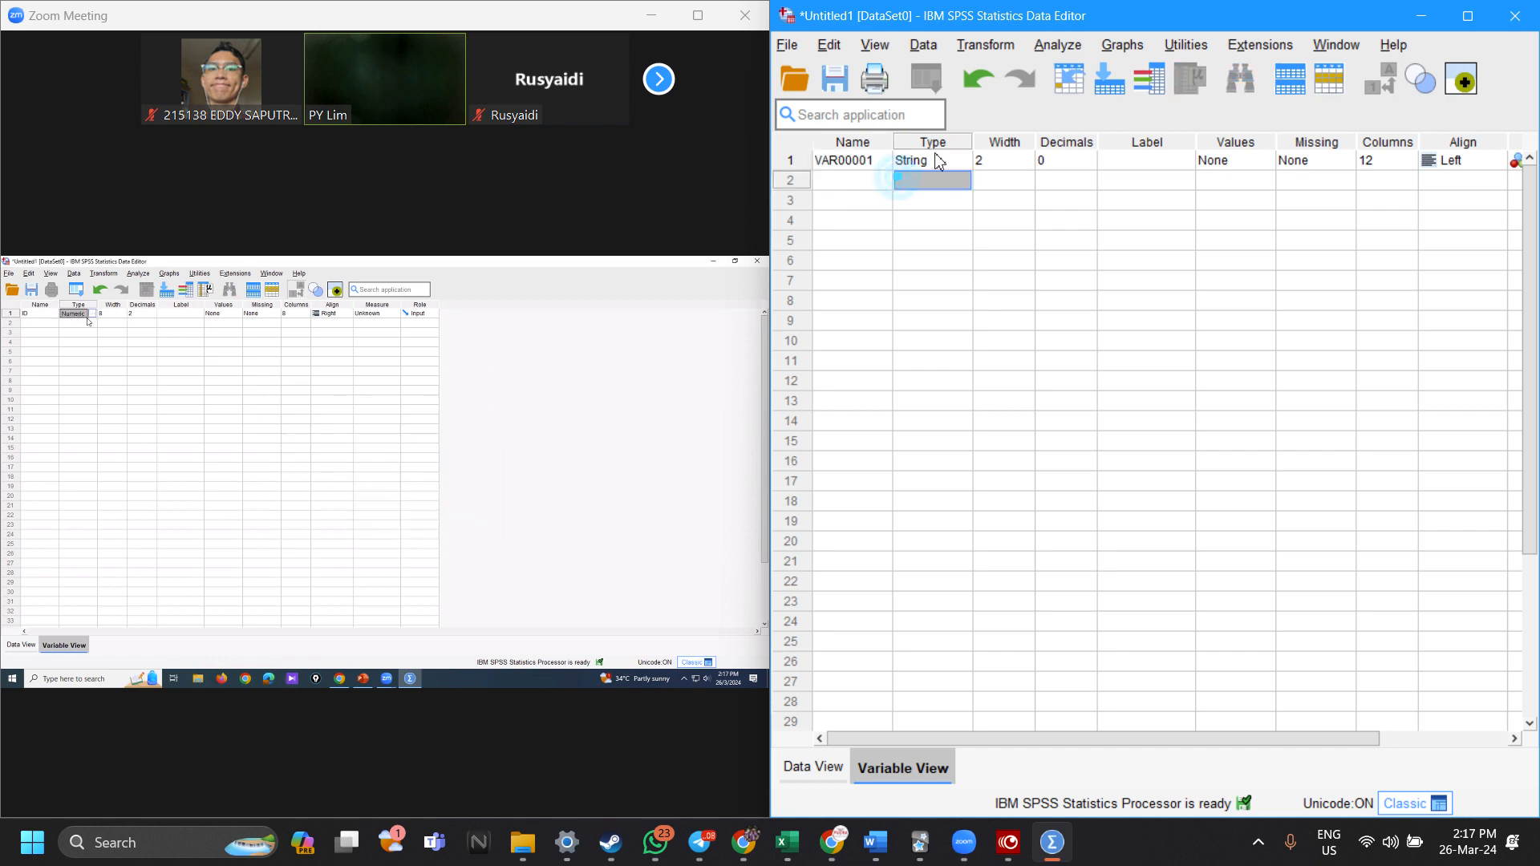
Step: Open the variable type settings of VAR00001
click(937, 143)
right_click(940, 146)
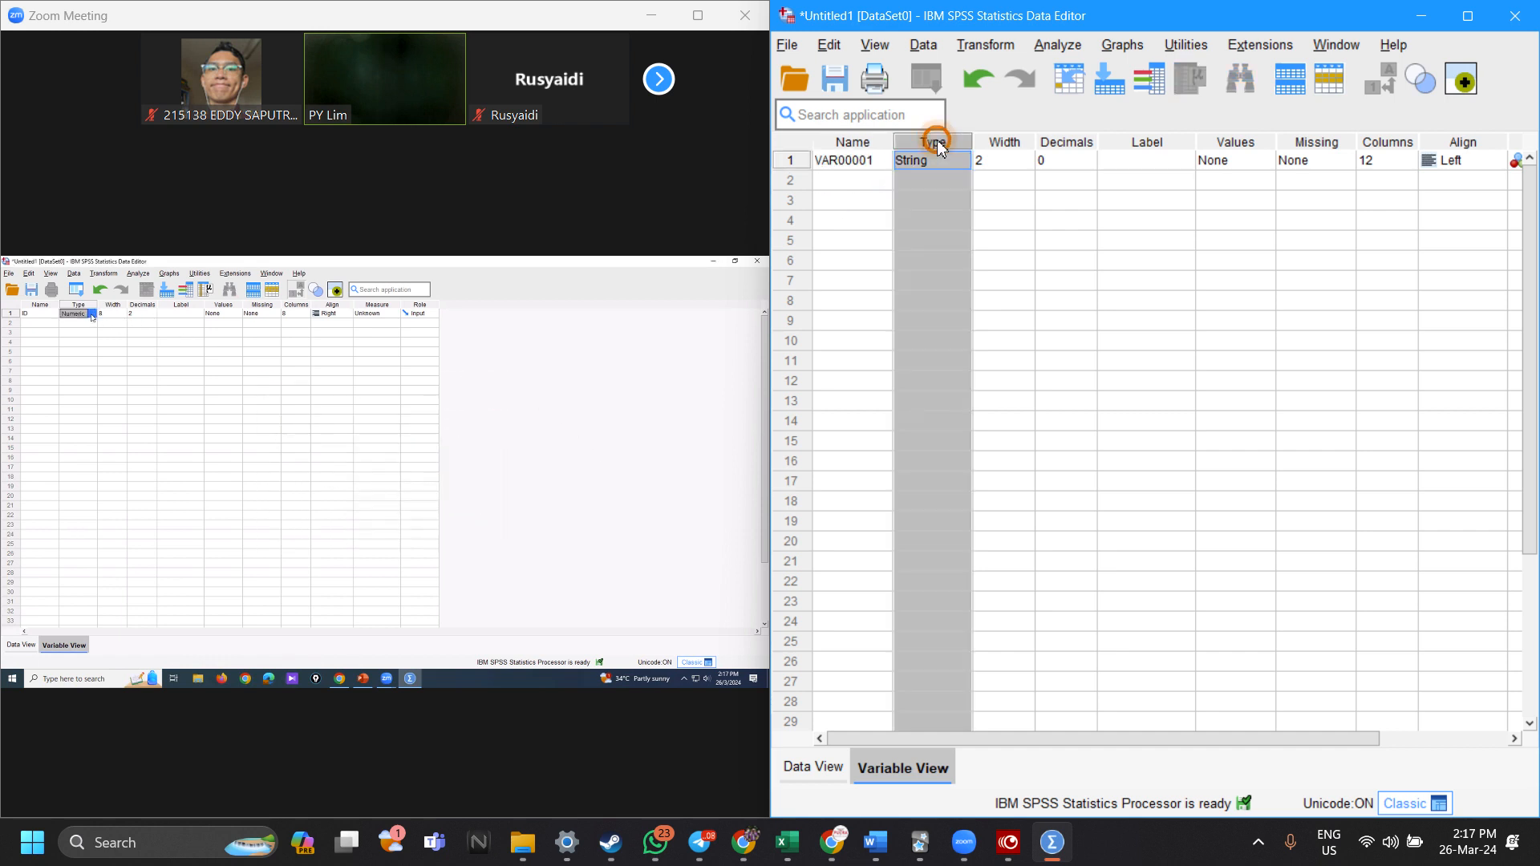
click(940, 147)
click(946, 159)
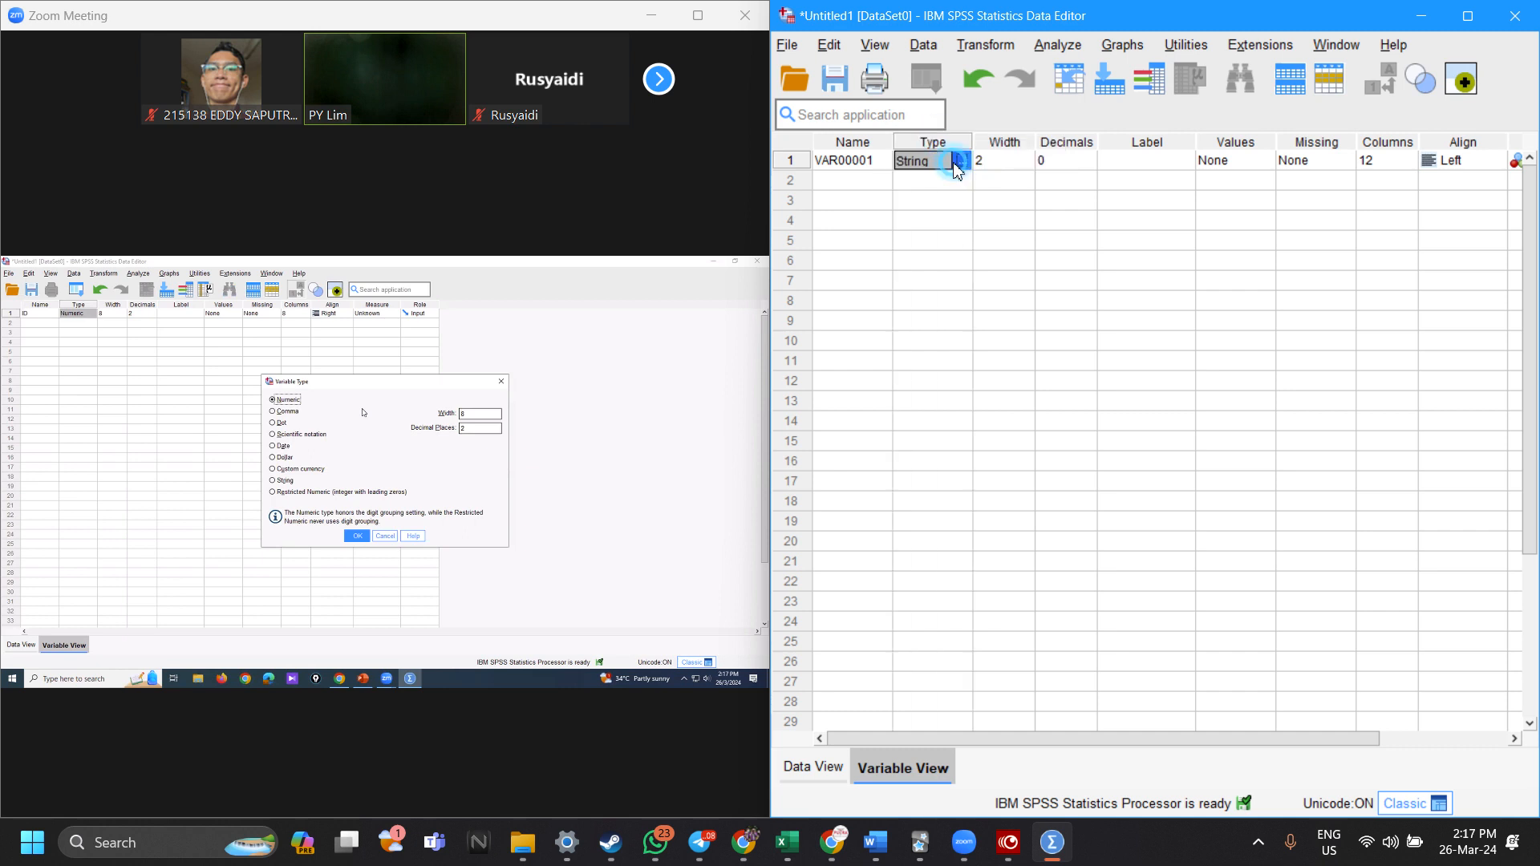
click(963, 160)
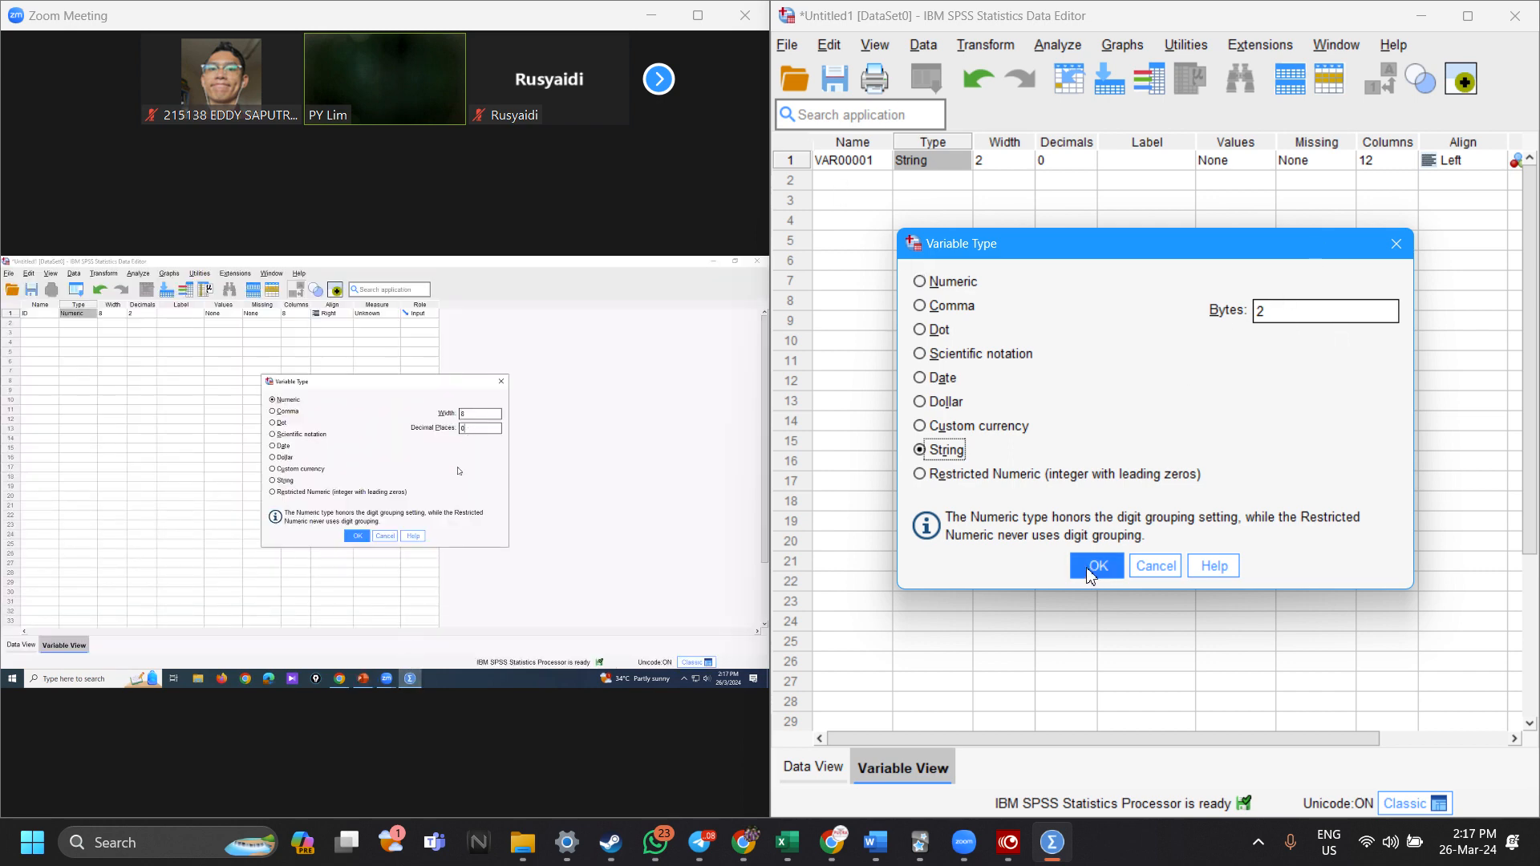
Step: Switch to the Zoom meeting in full size and set the shared ID variable's type to Numeric with 0 decimal places
click(697, 15)
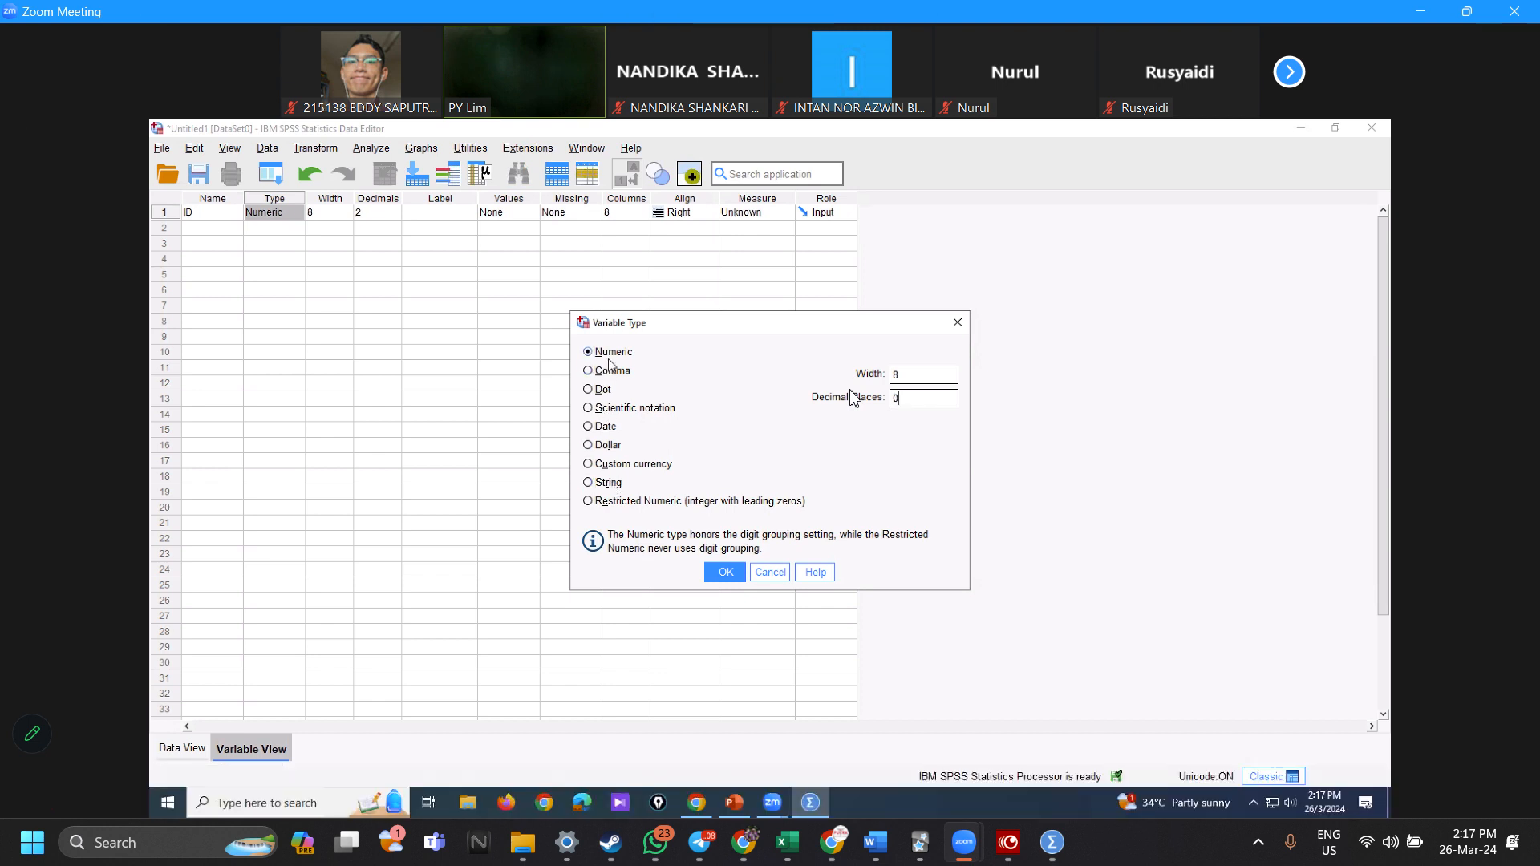
click(600, 483)
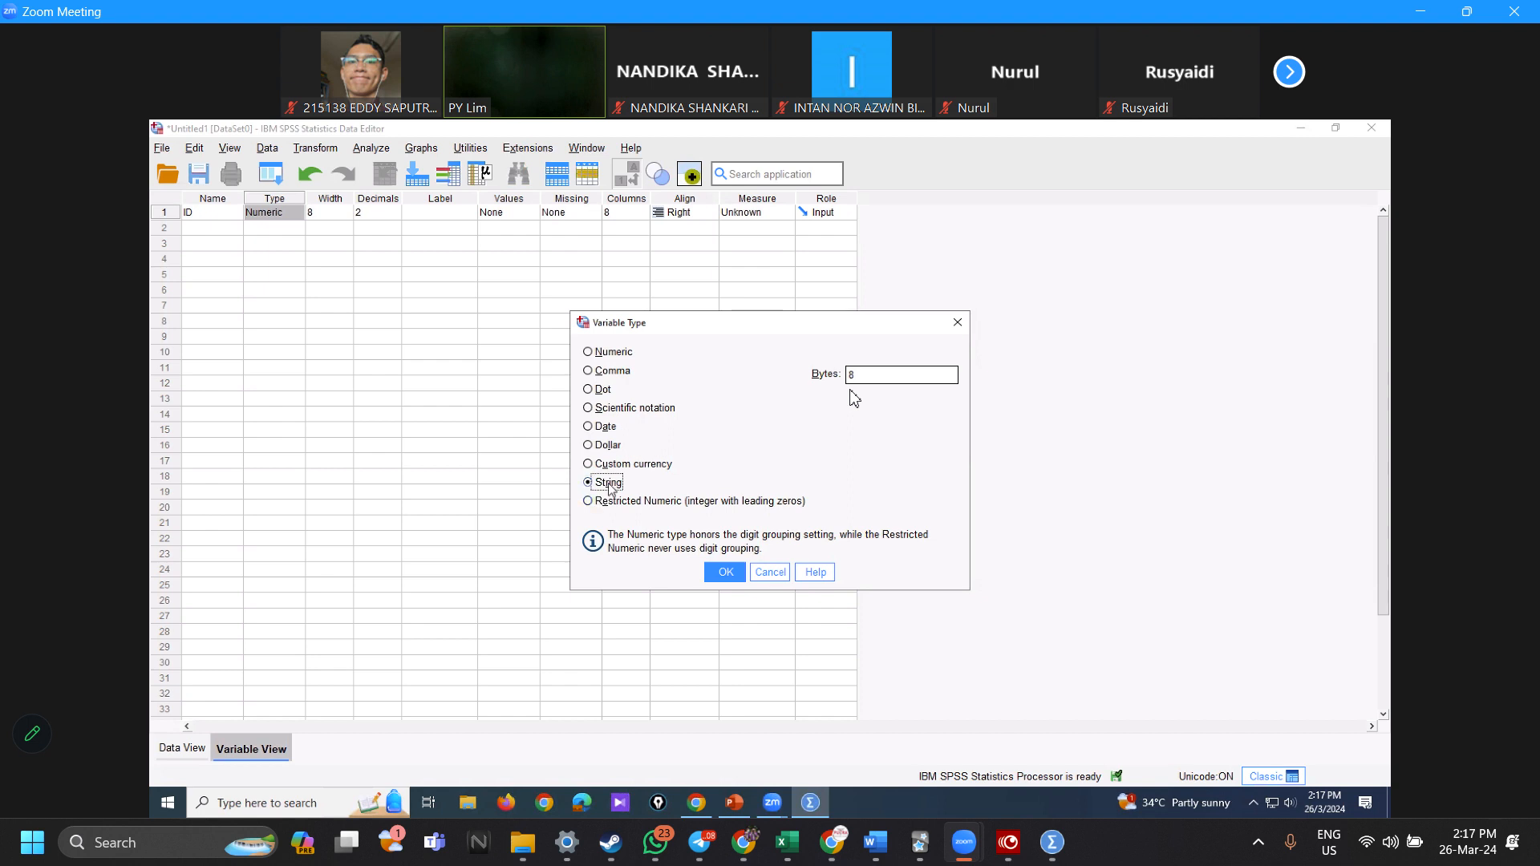
click(865, 373)
text(0)
click(616, 353)
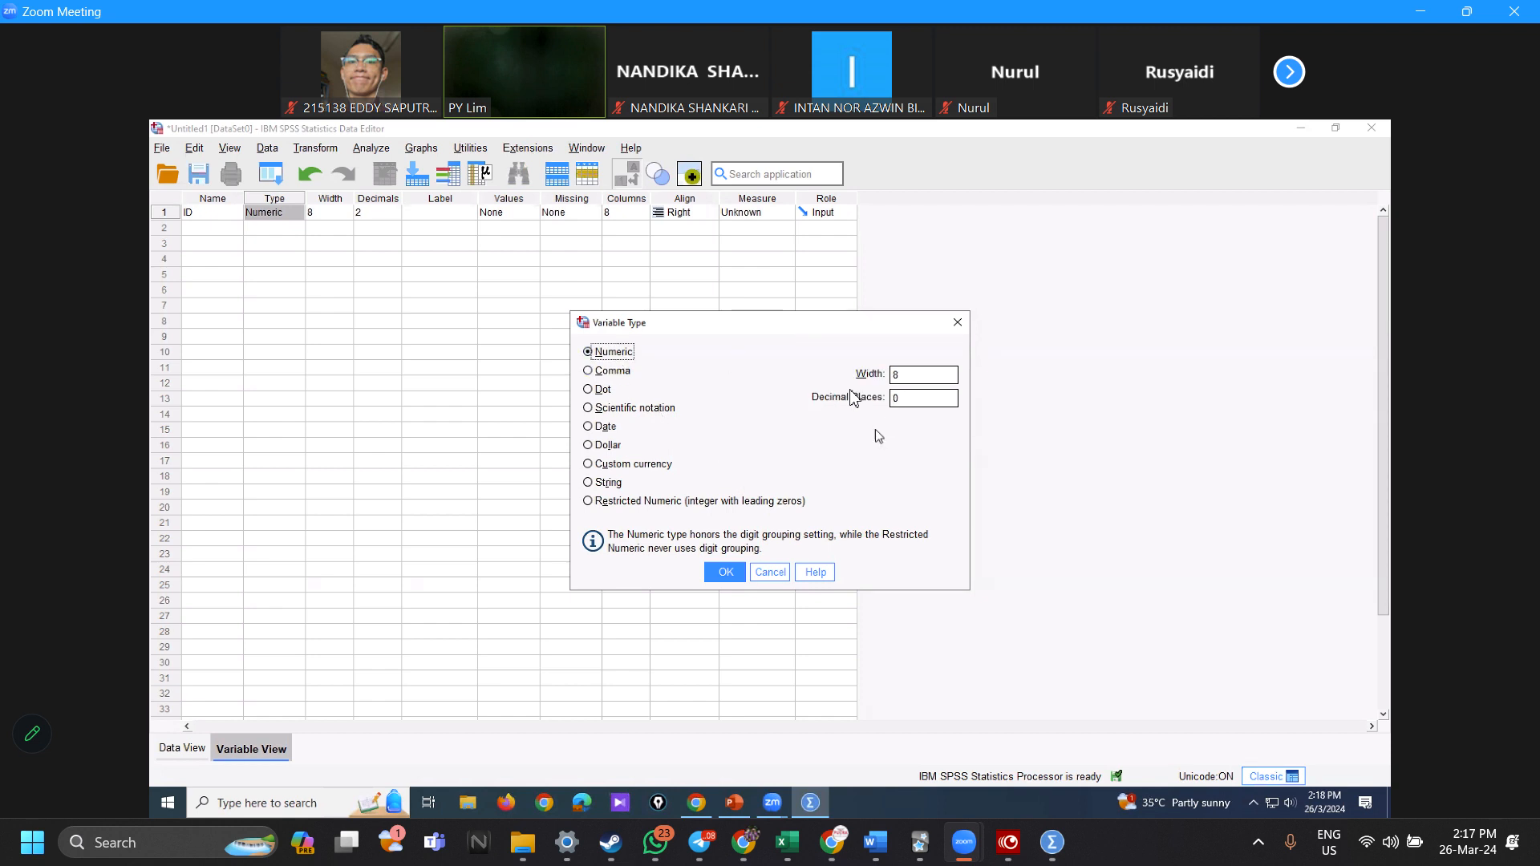
click(712, 571)
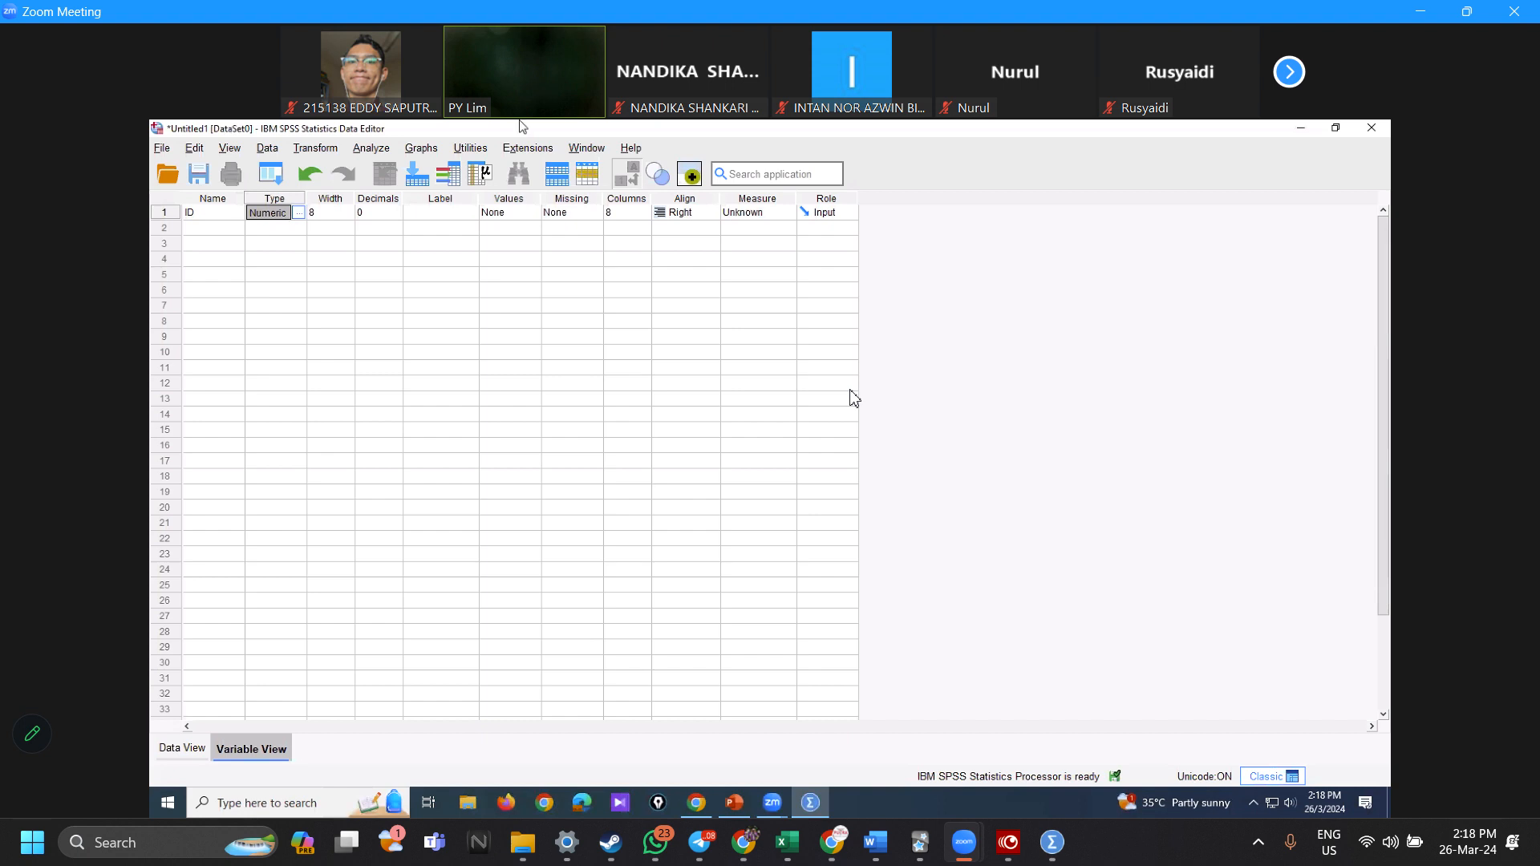
Step: Widen the Label column and label the ID variable "No of respondent"
click(443, 211)
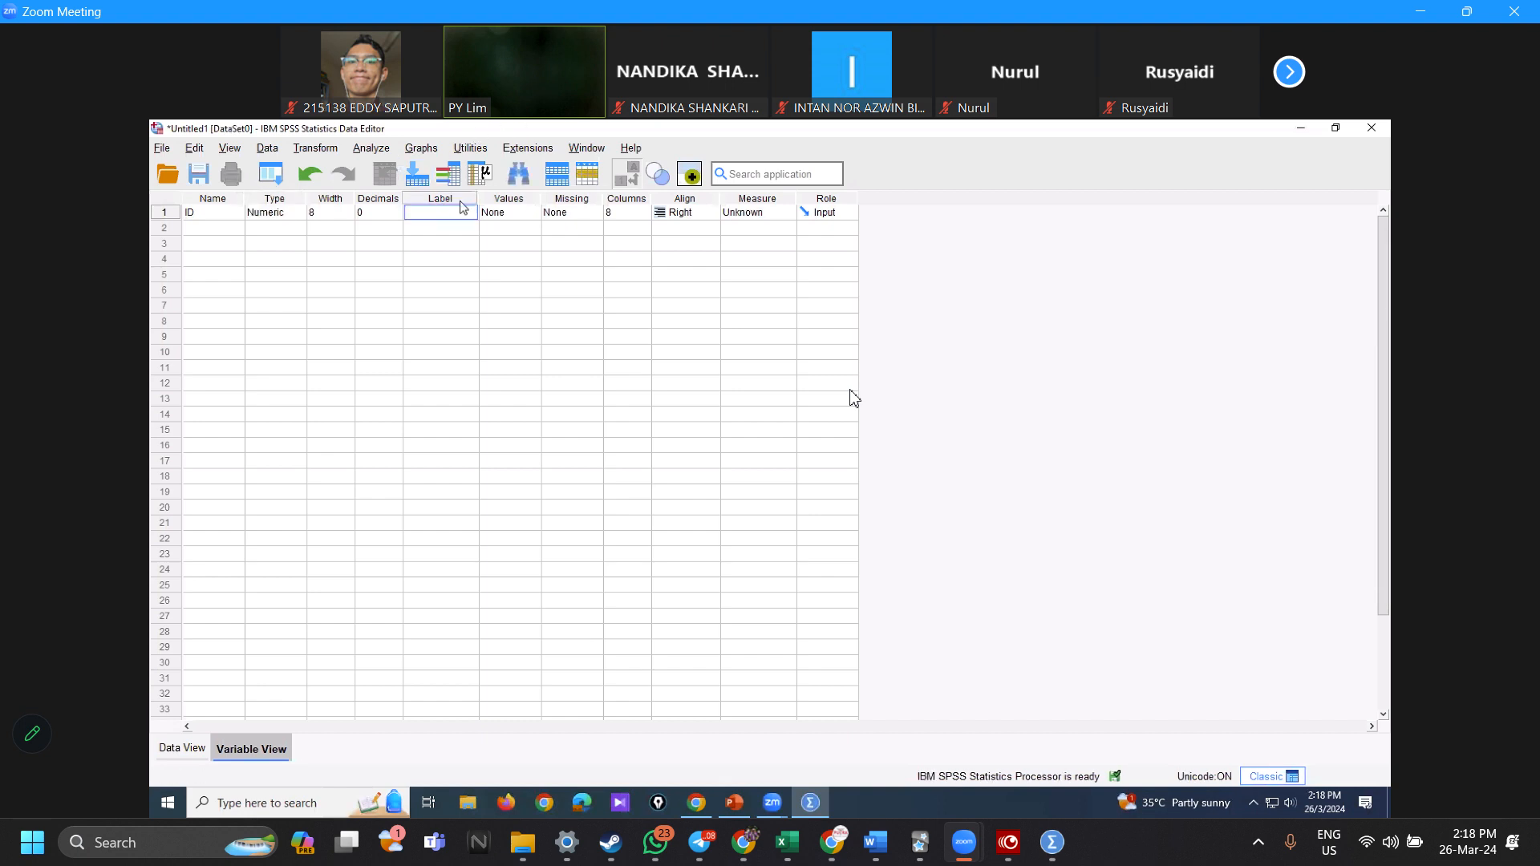
drag(479, 200, 523, 201)
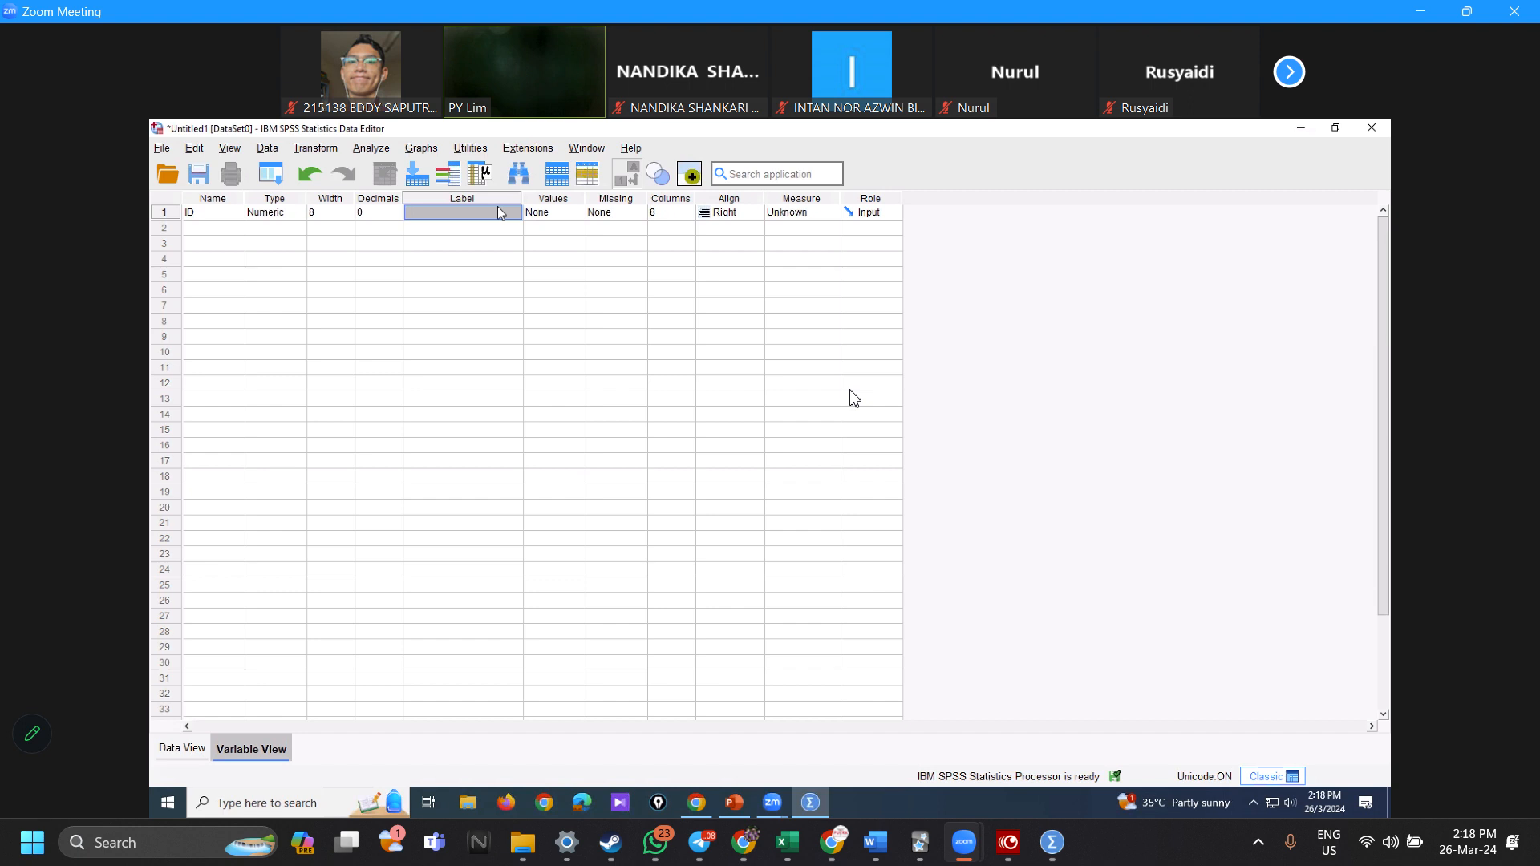
click(1023, 455)
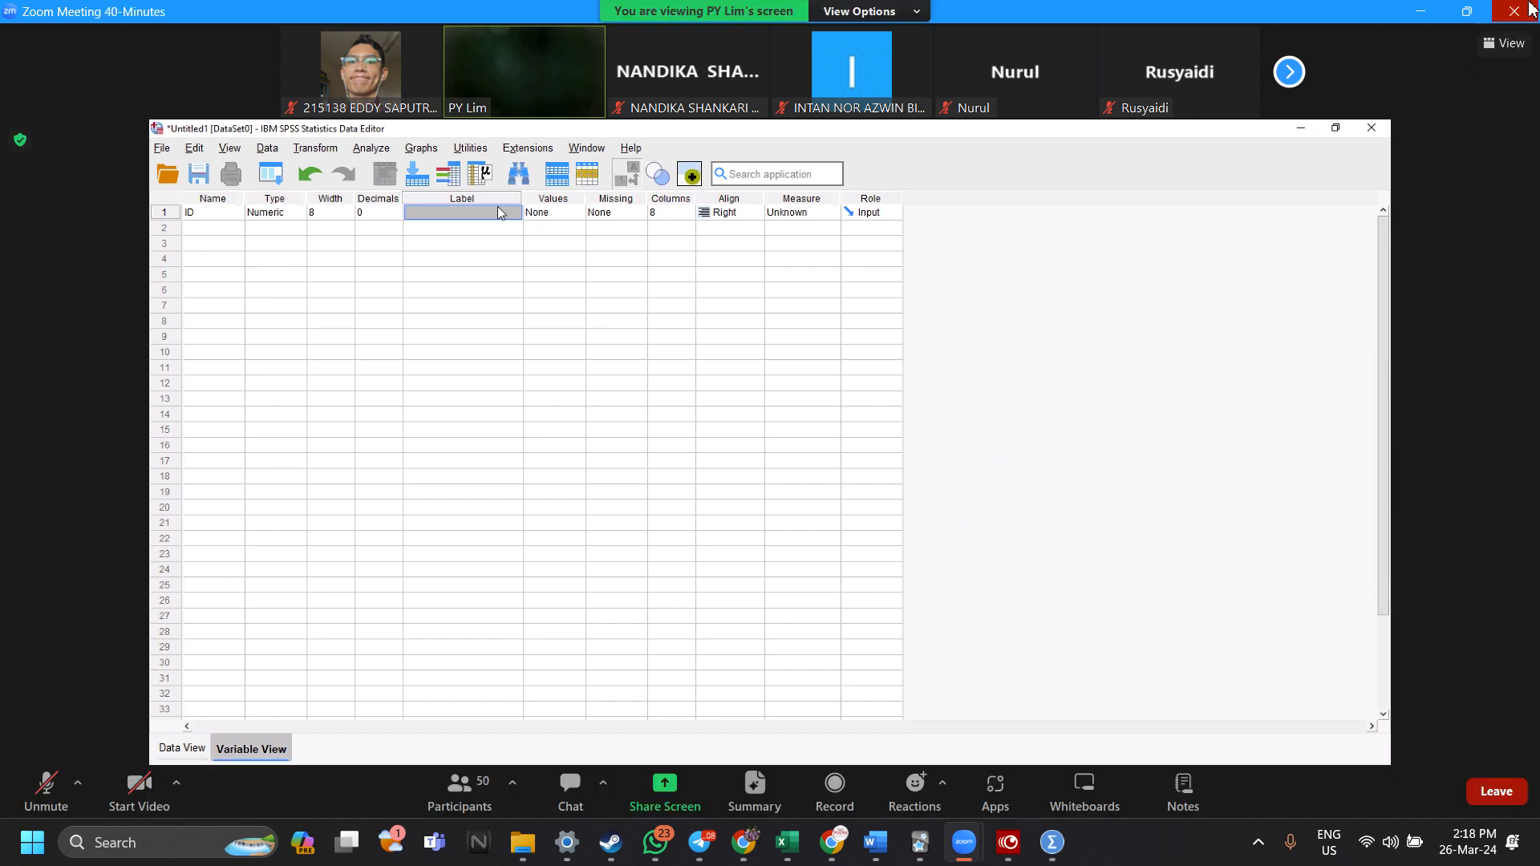
right_click(1437, 141)
right_click(1391, 39)
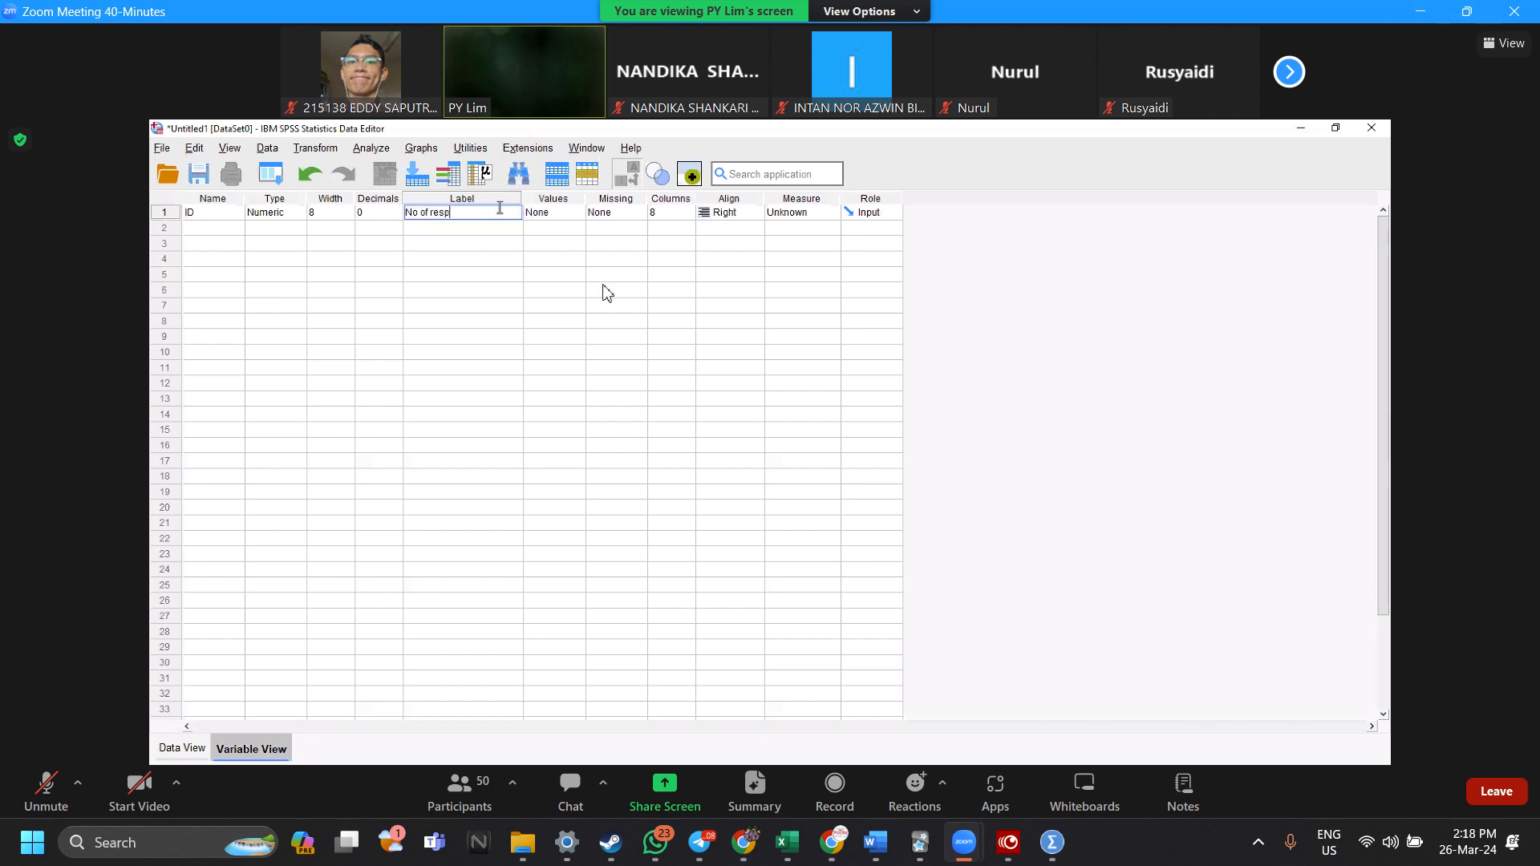
click(411, 690)
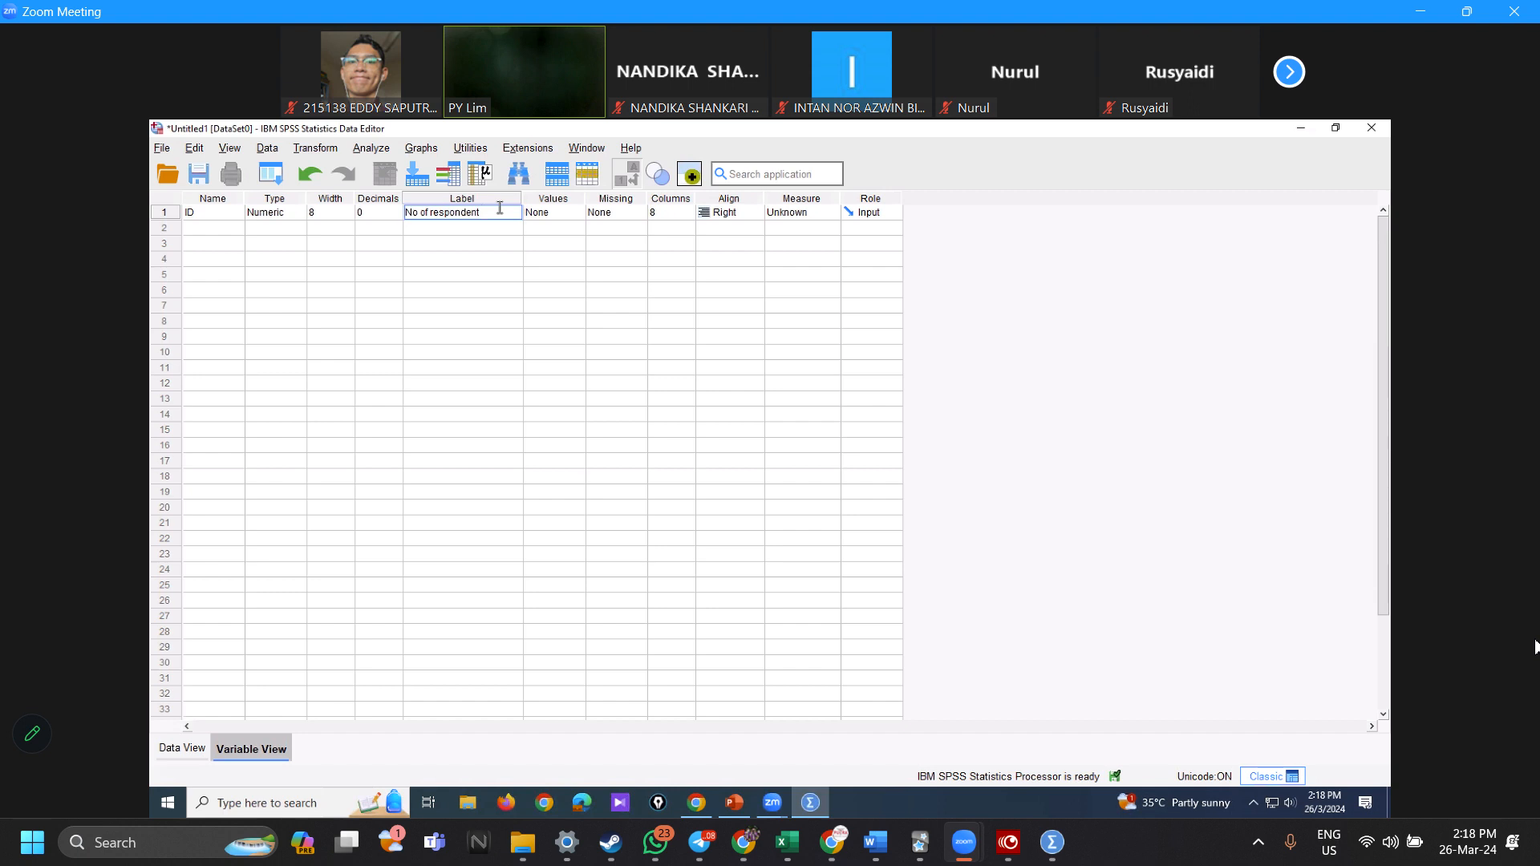
key(Tab)
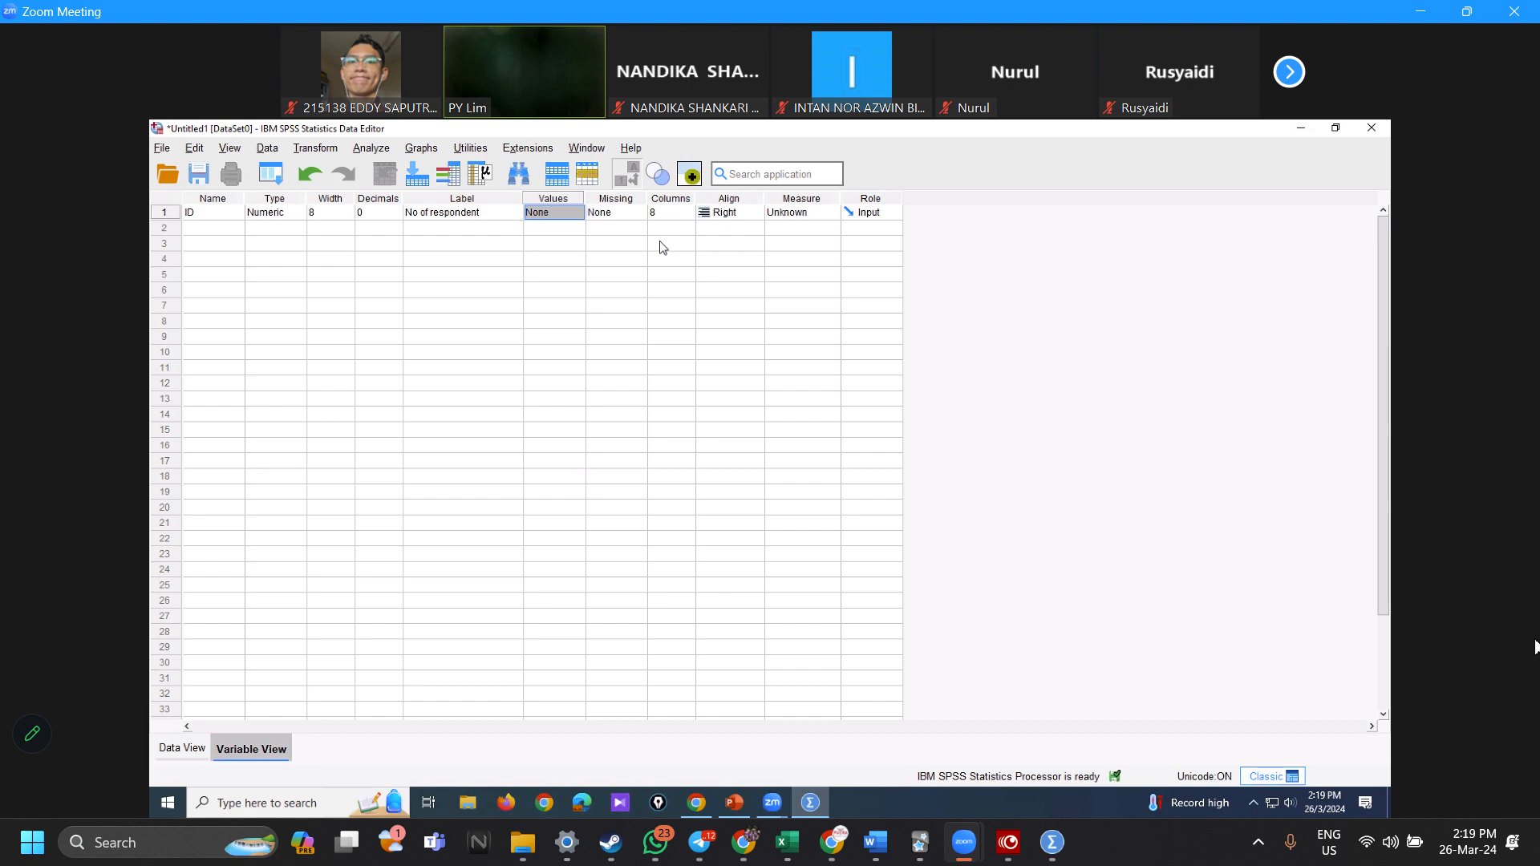
click(640, 214)
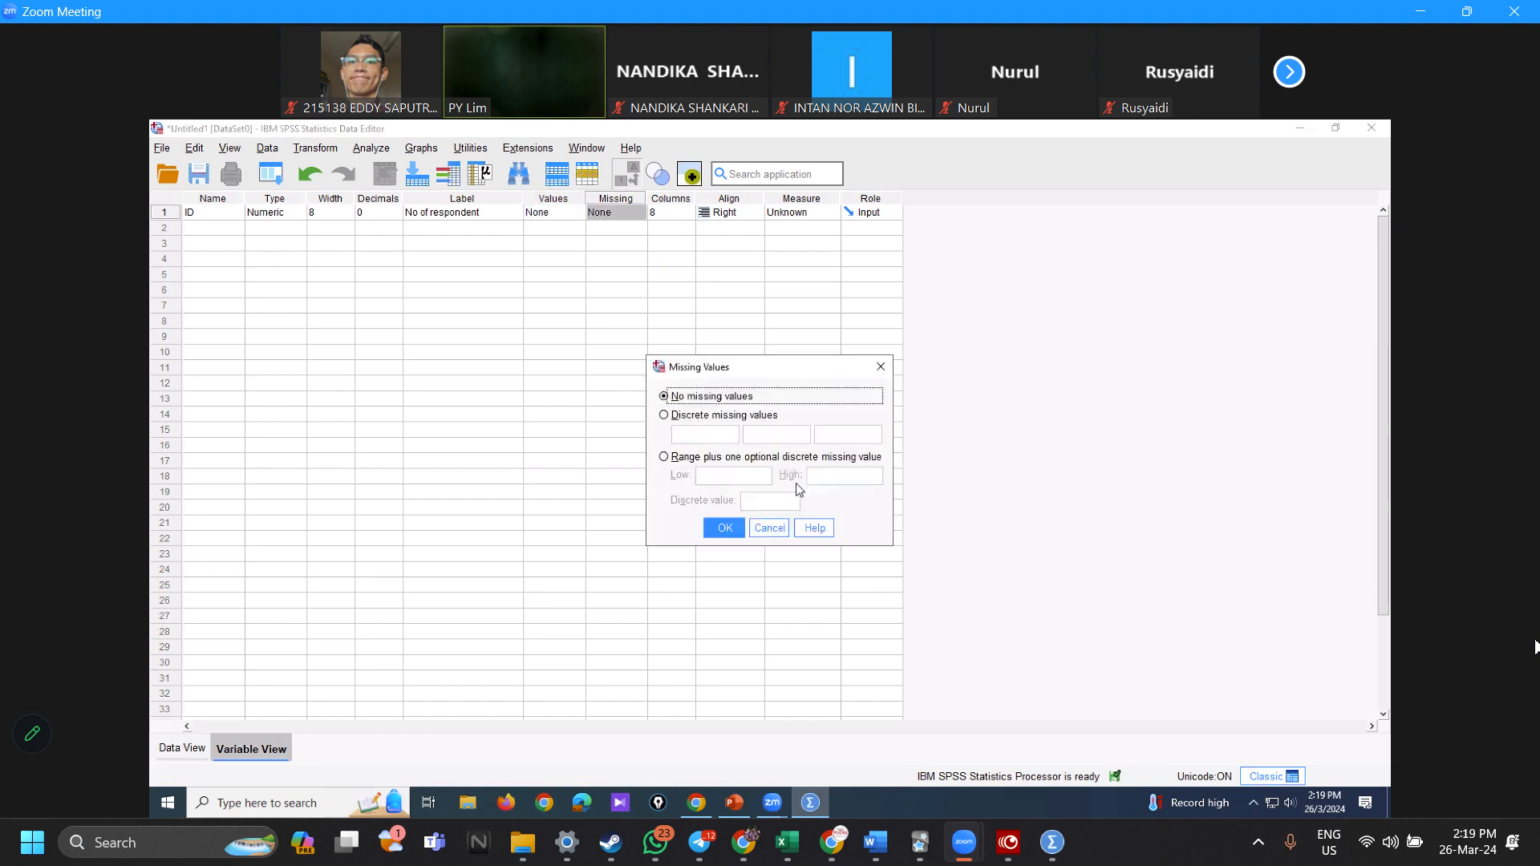
click(703, 417)
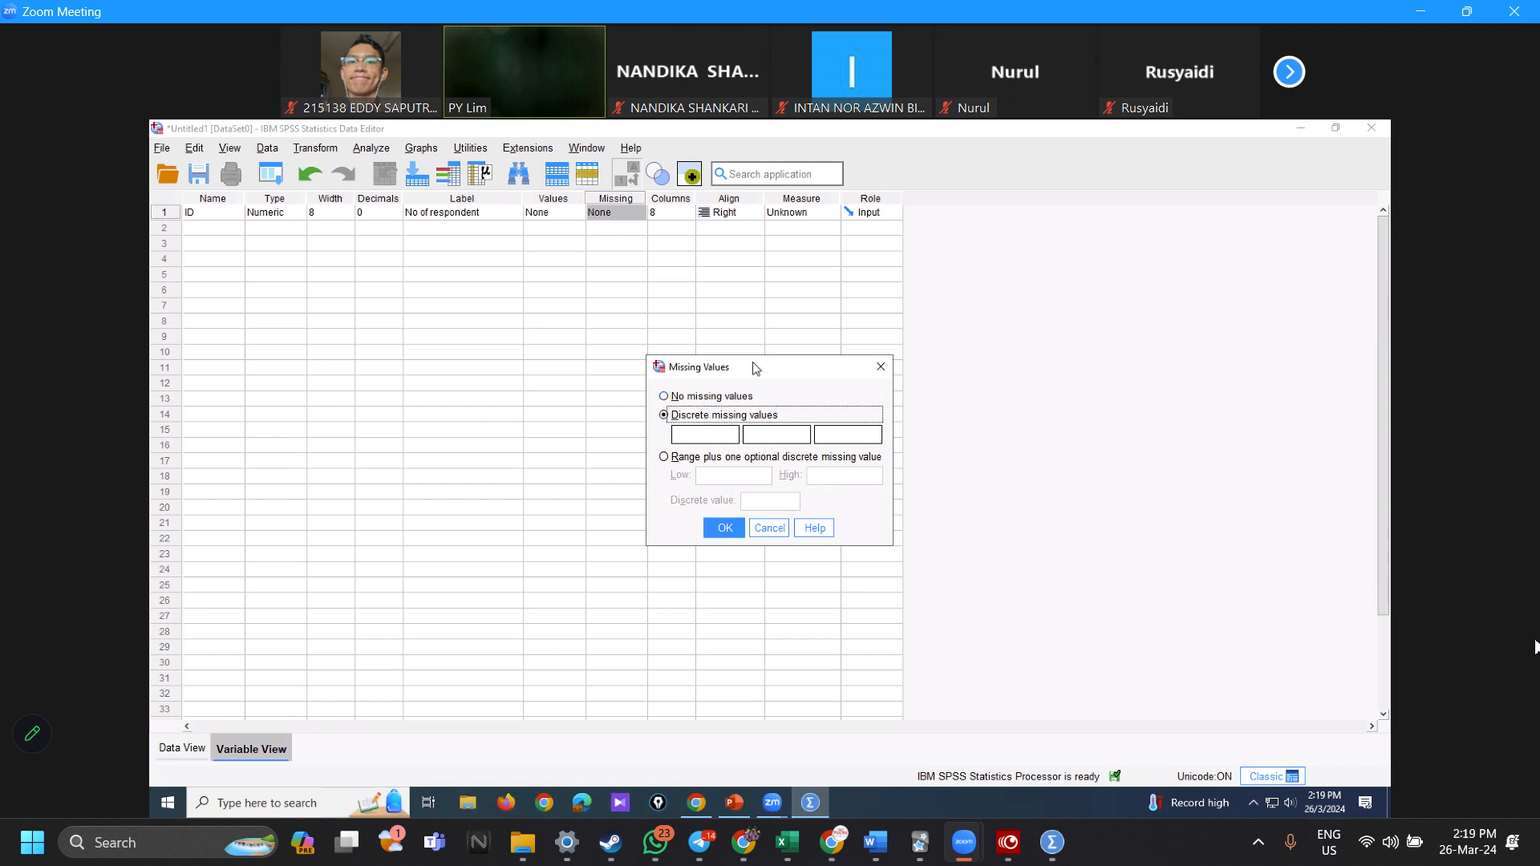
click(714, 440)
text(9)
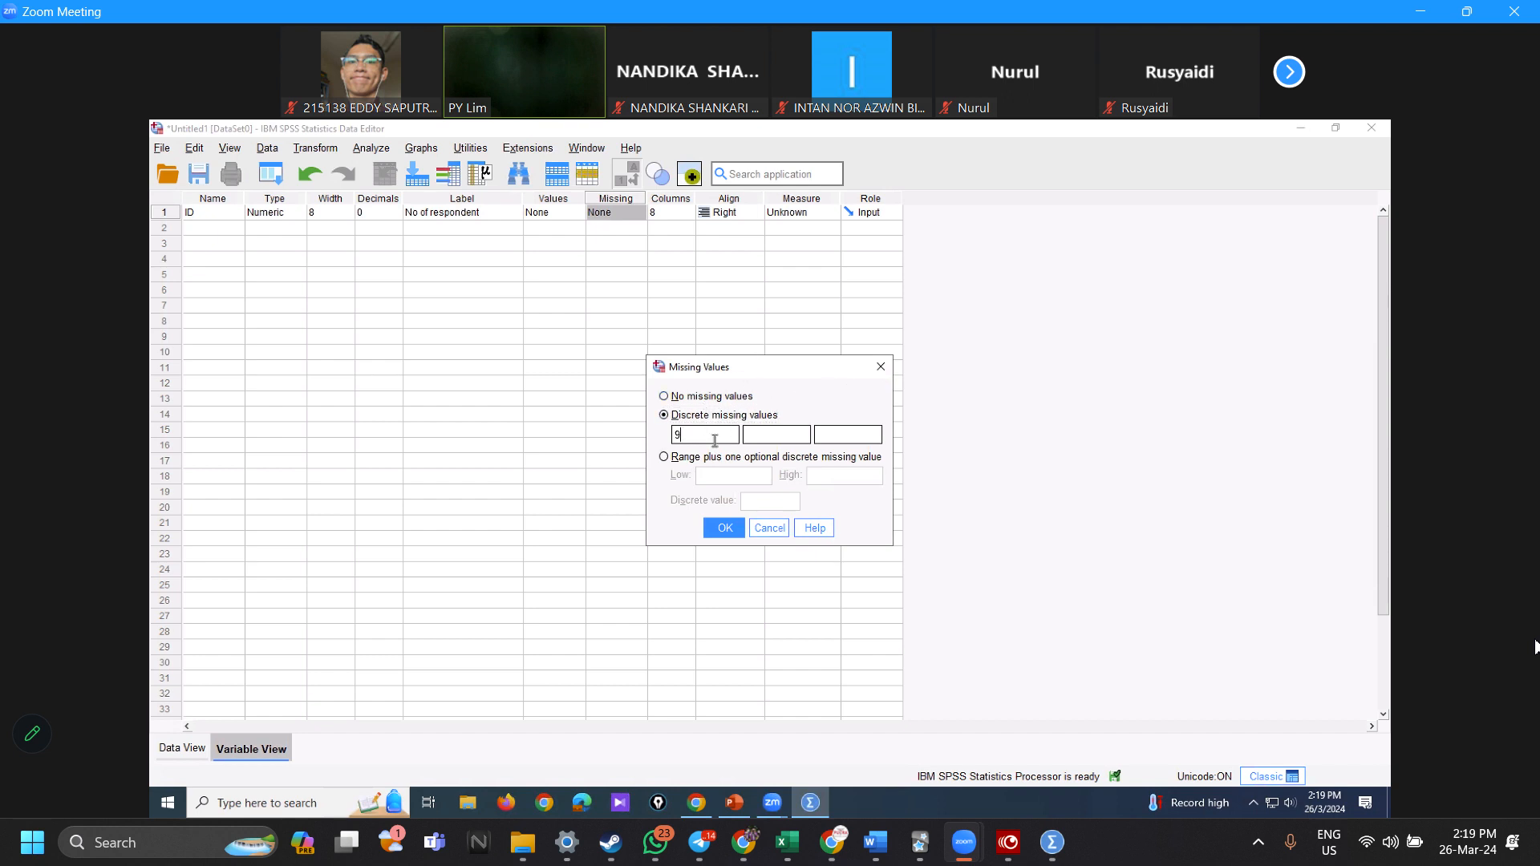
text(999)
key(BackSpace)
click(881, 367)
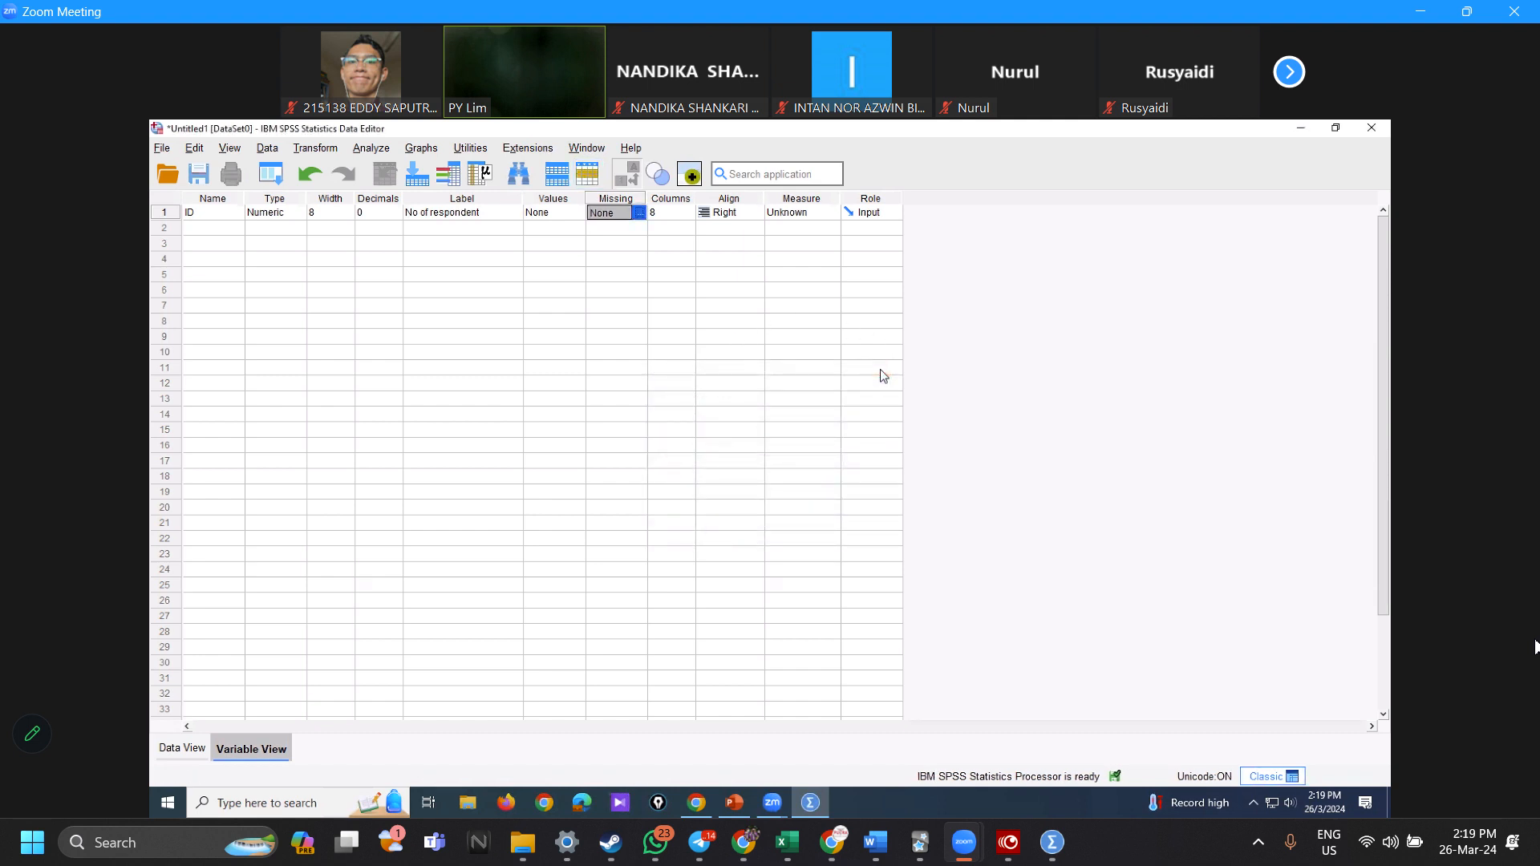
Step: Define 999 as a discrete missing value for the ID variable
key(space)
click(716, 415)
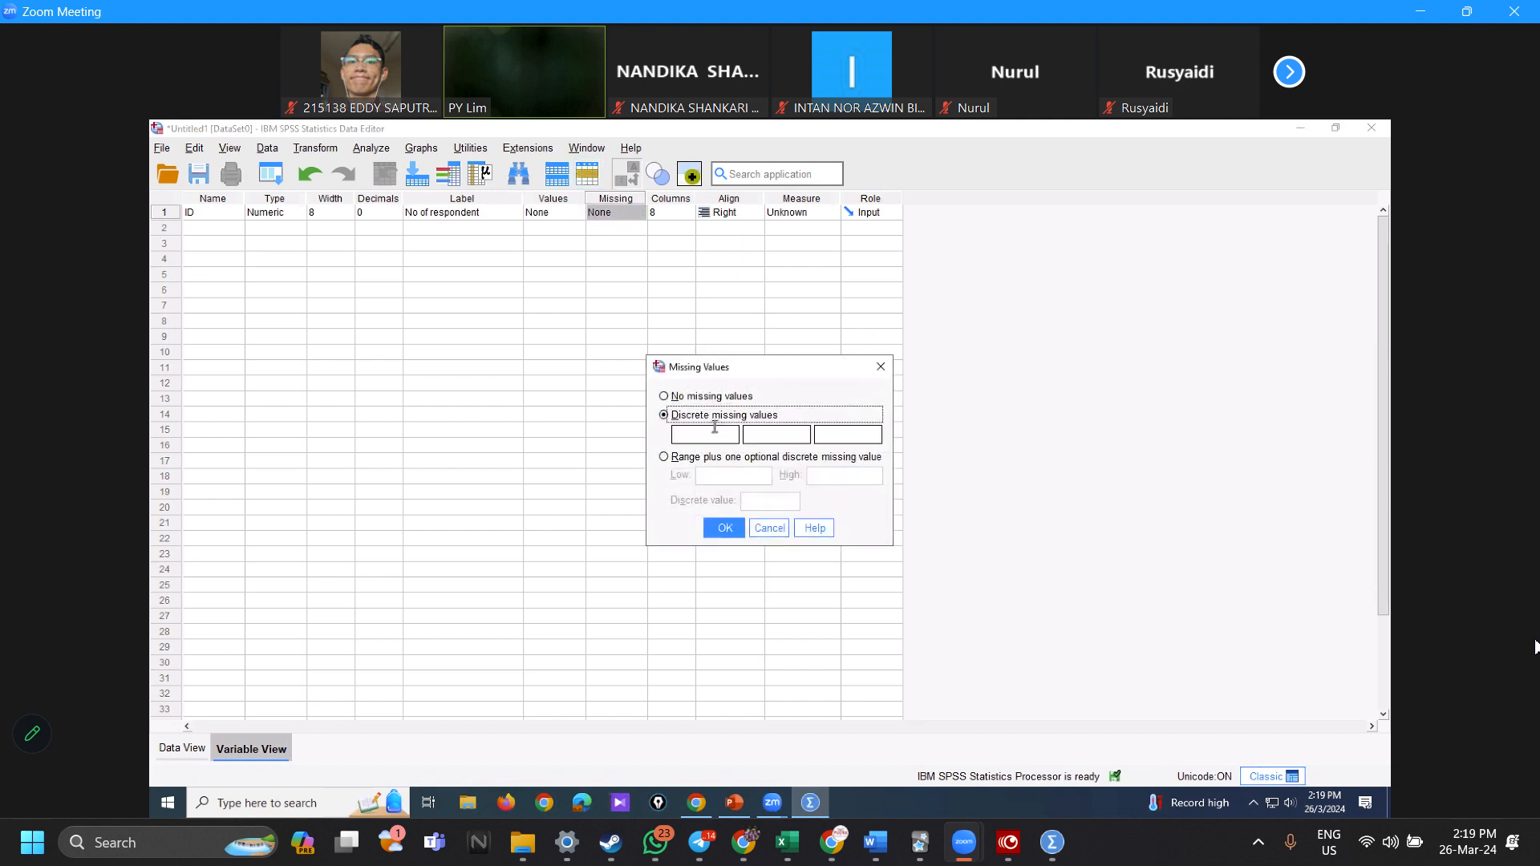
click(714, 431)
text(999)
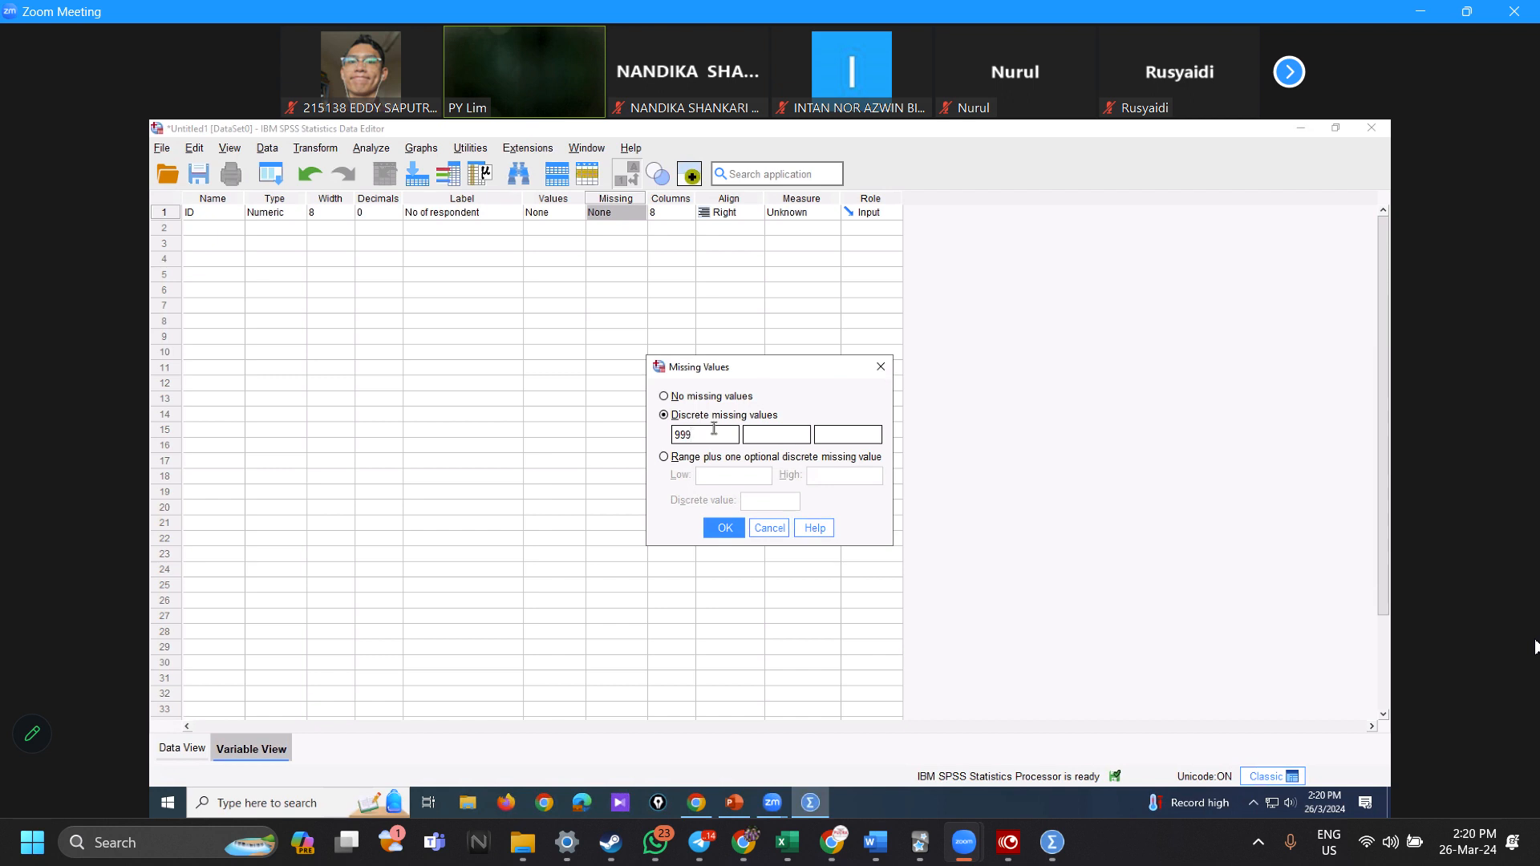
click(724, 528)
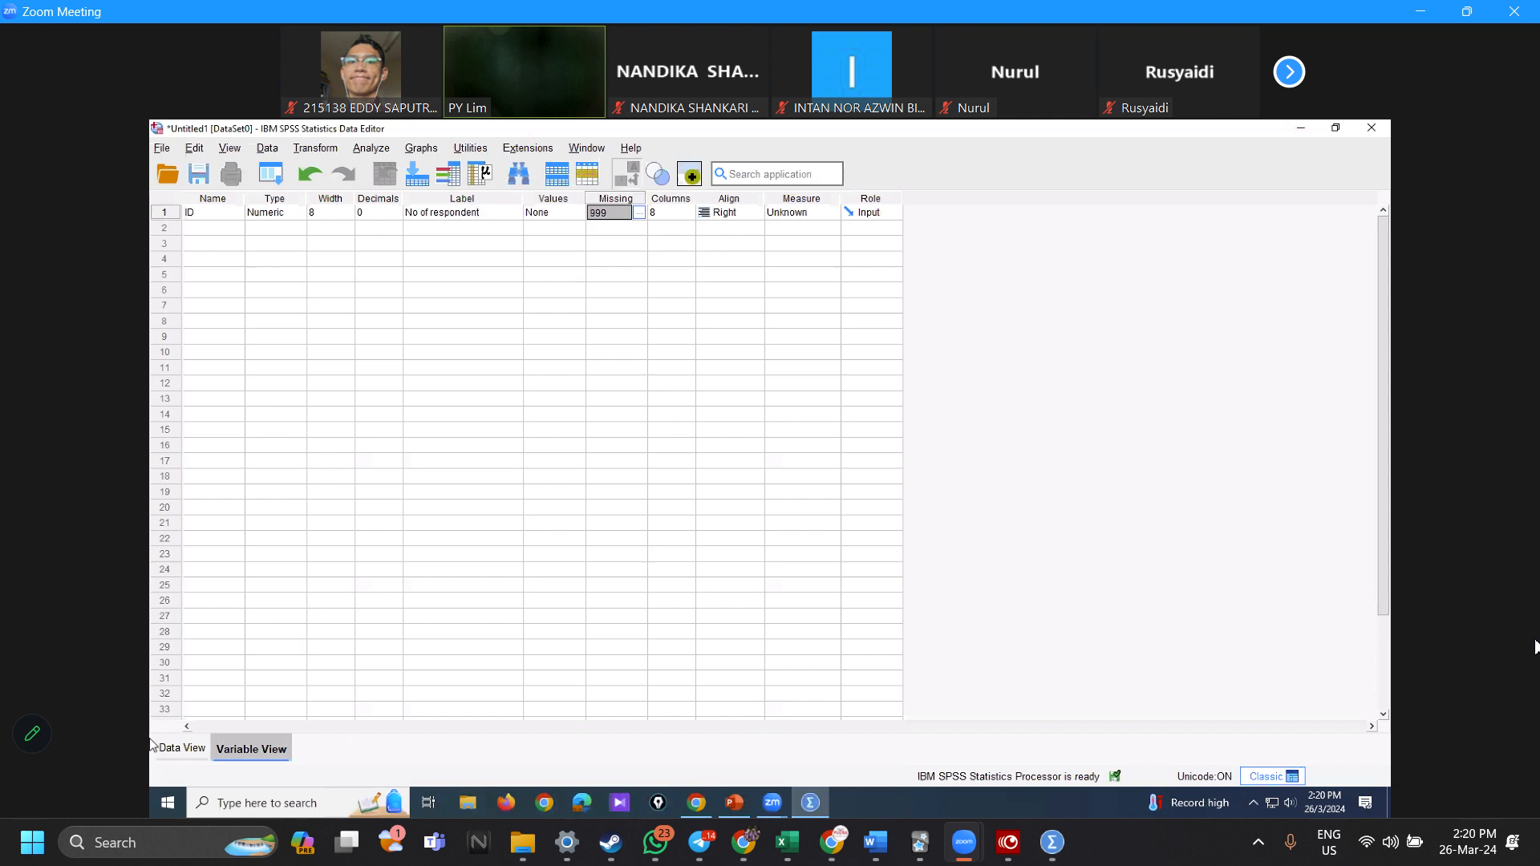
Step: Enter sample ID data 222, 2, 22 and 222 in rows 1 to 4, leave row 5 empty, and enter 444 and 55 in rows 6 and 7
click(205, 744)
click(233, 254)
click(221, 237)
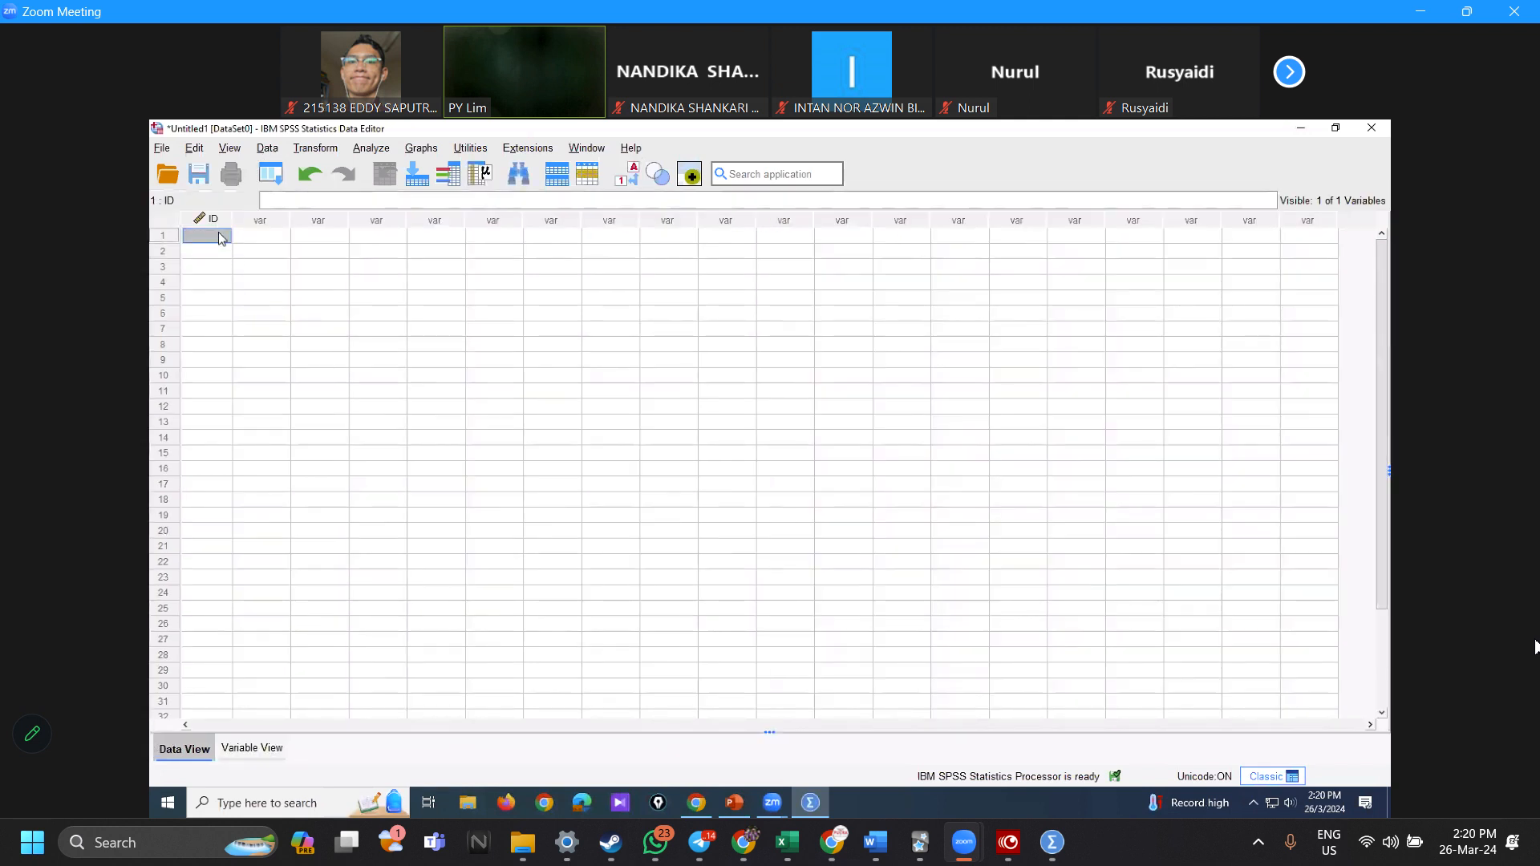
text(222)
key(Return)
text(2)
key(Return)
text(22)
key(Return)
text(2)
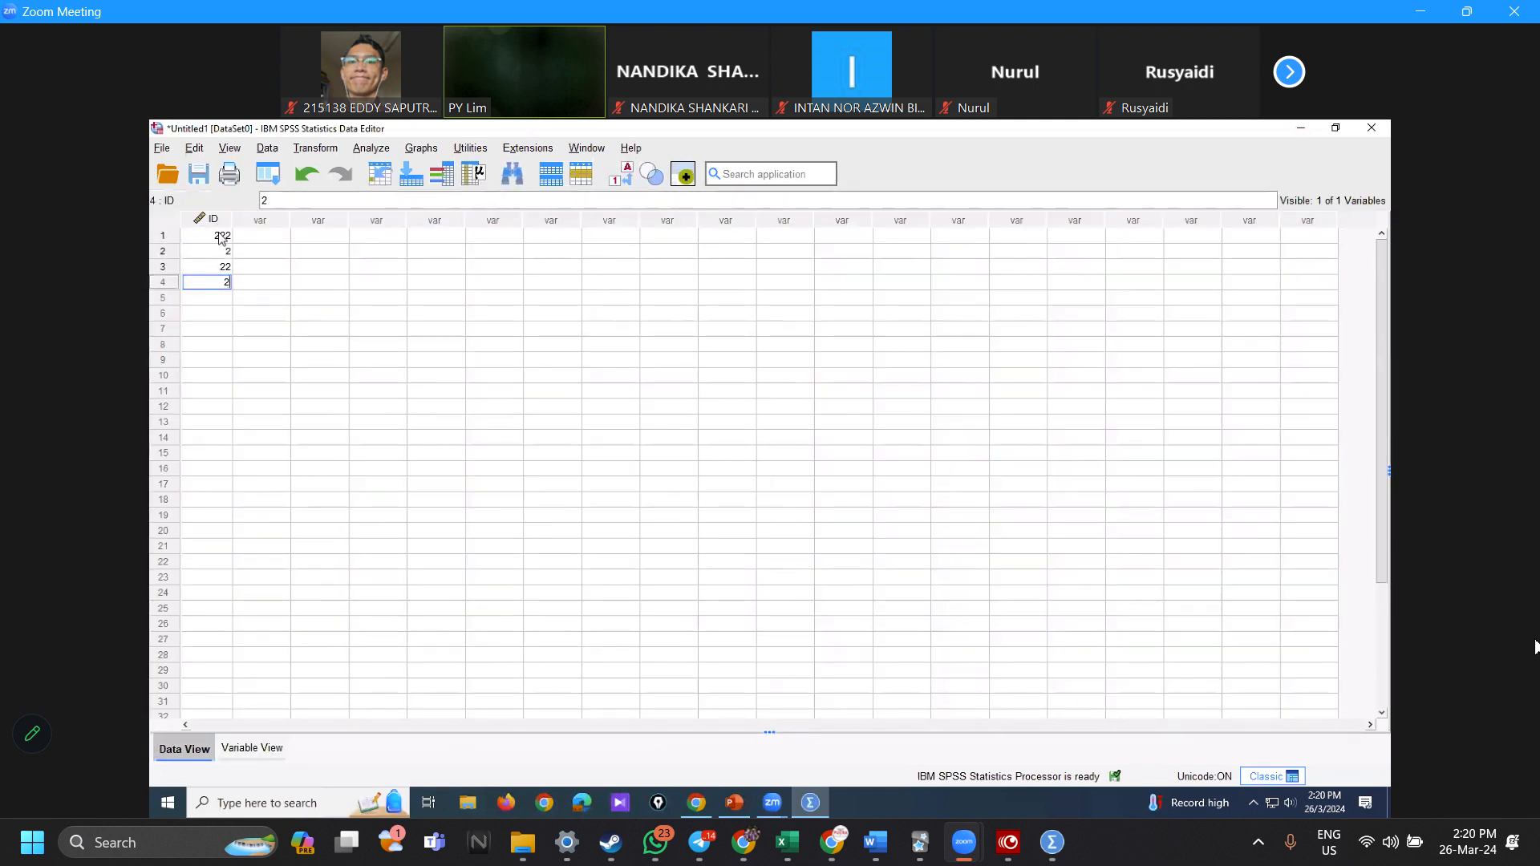
text(22)
key(Return)
key(Return)
text(444)
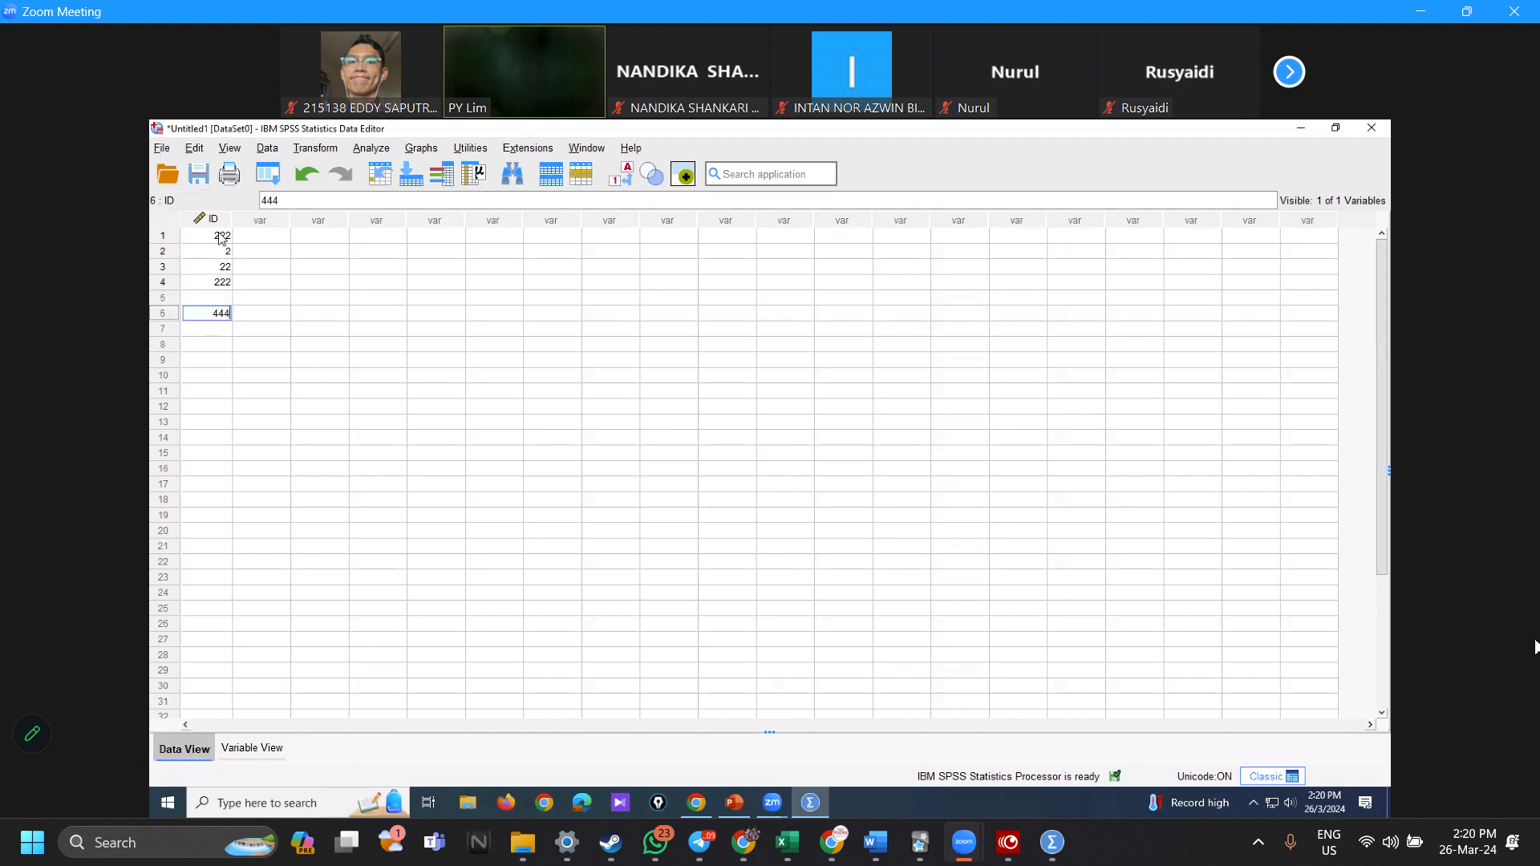
key(Return)
text(55)
key(Return)
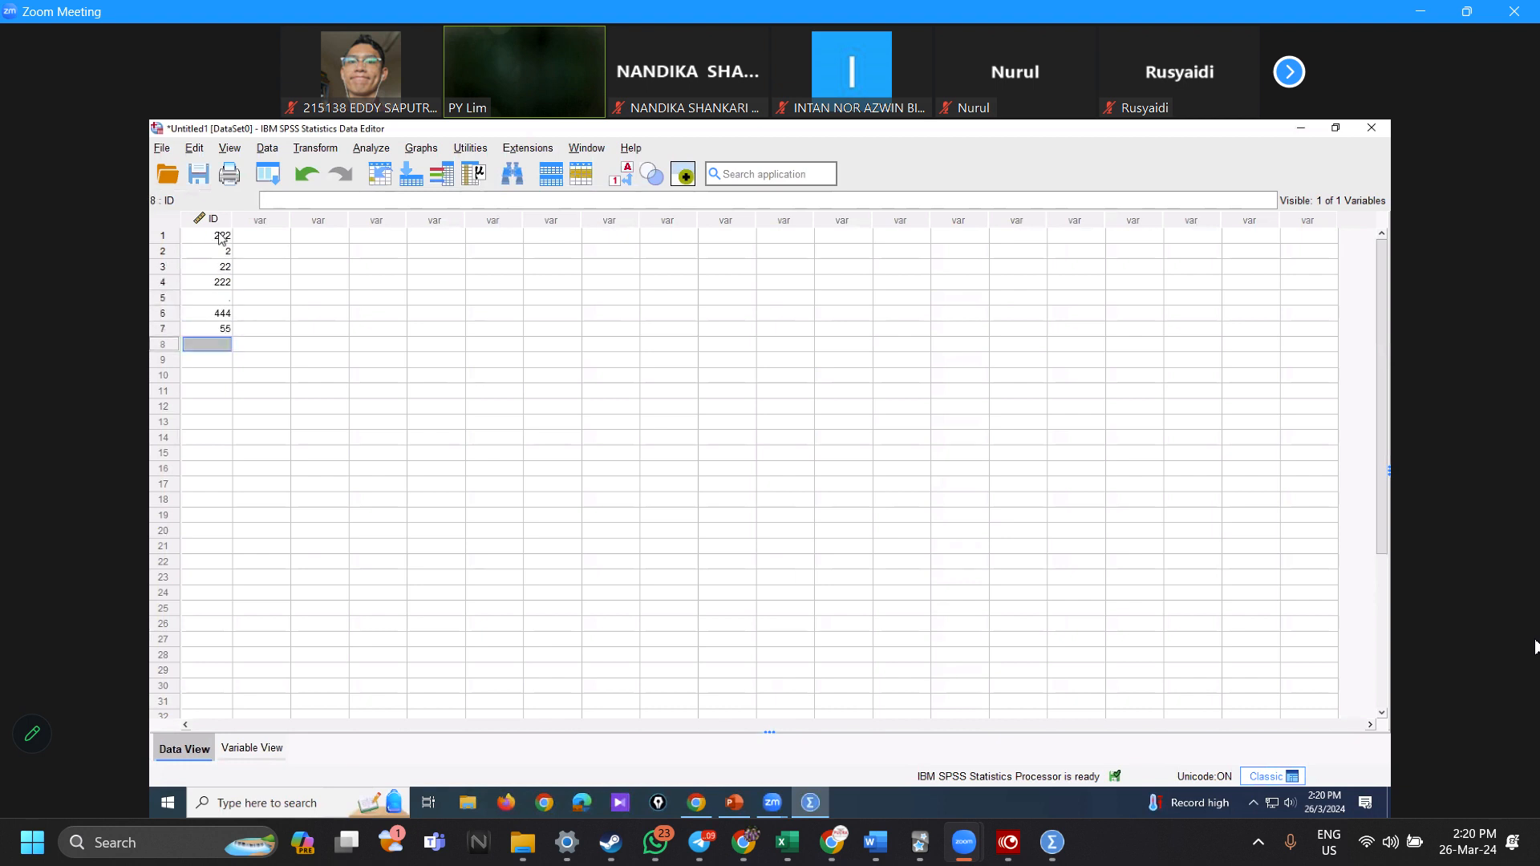
Step: Fill the empty ID cell in row 5 with 999 and compare it with the ID variable's definition
click(211, 298)
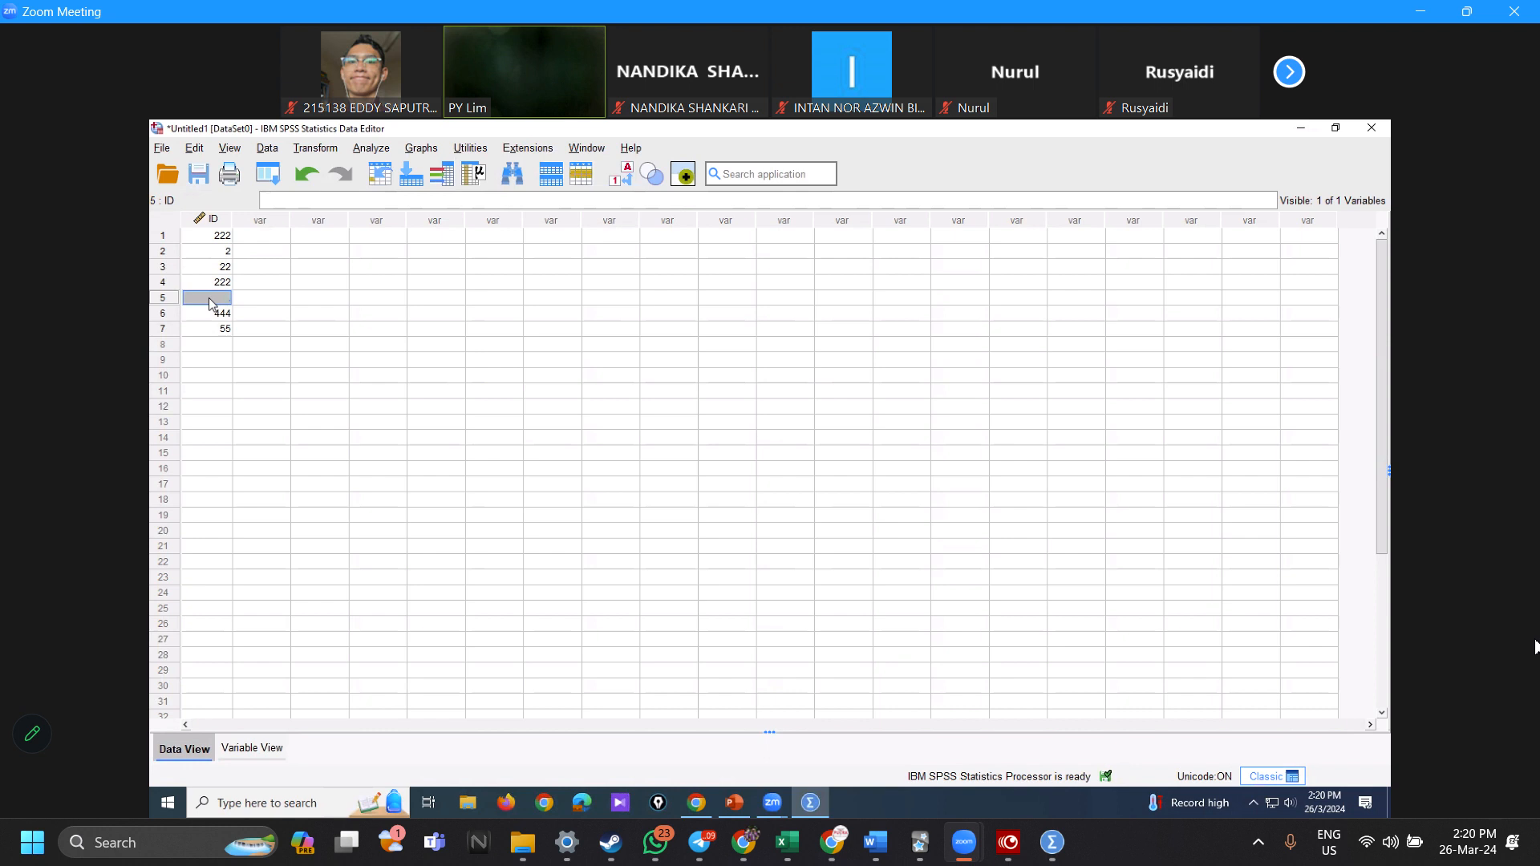
text(999)
click(282, 748)
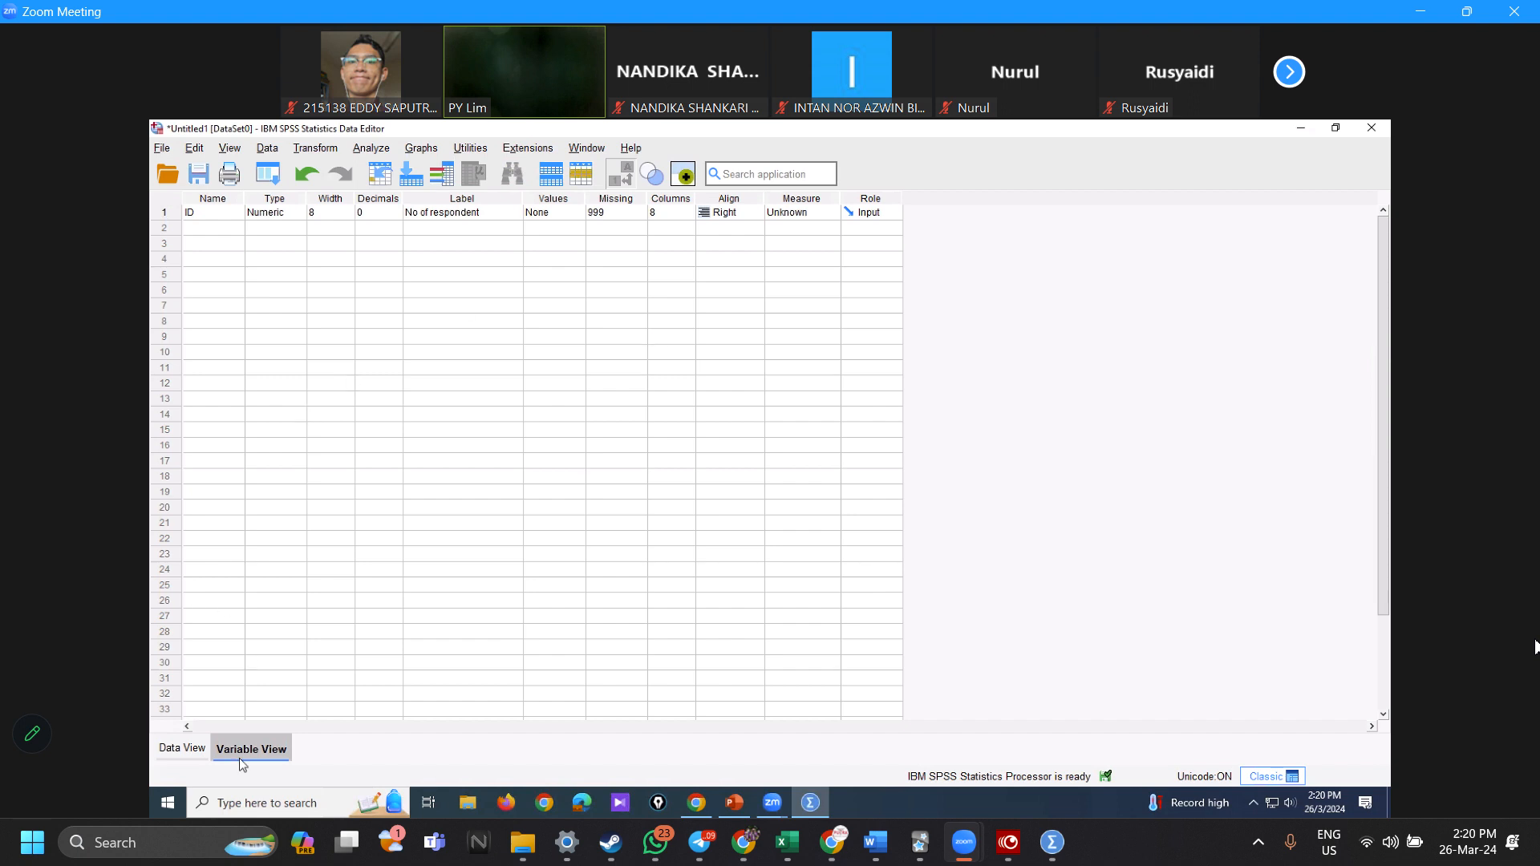
click(183, 748)
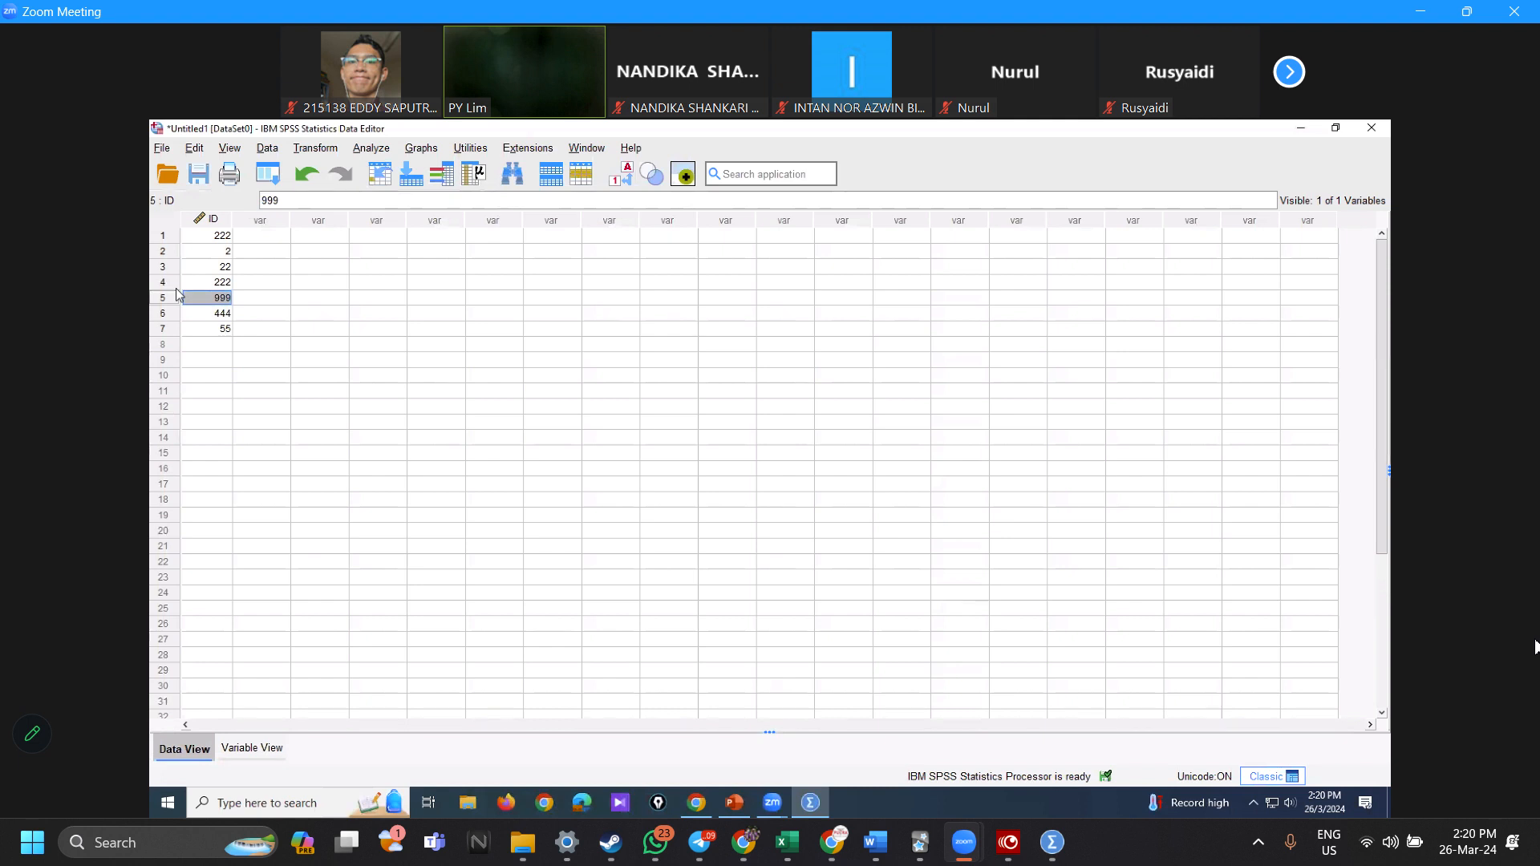
Step: Delete the case in row 5 and enter 888888 as the ID in row 7
key(Delete)
key(Down)
key(Down)
key(Down)
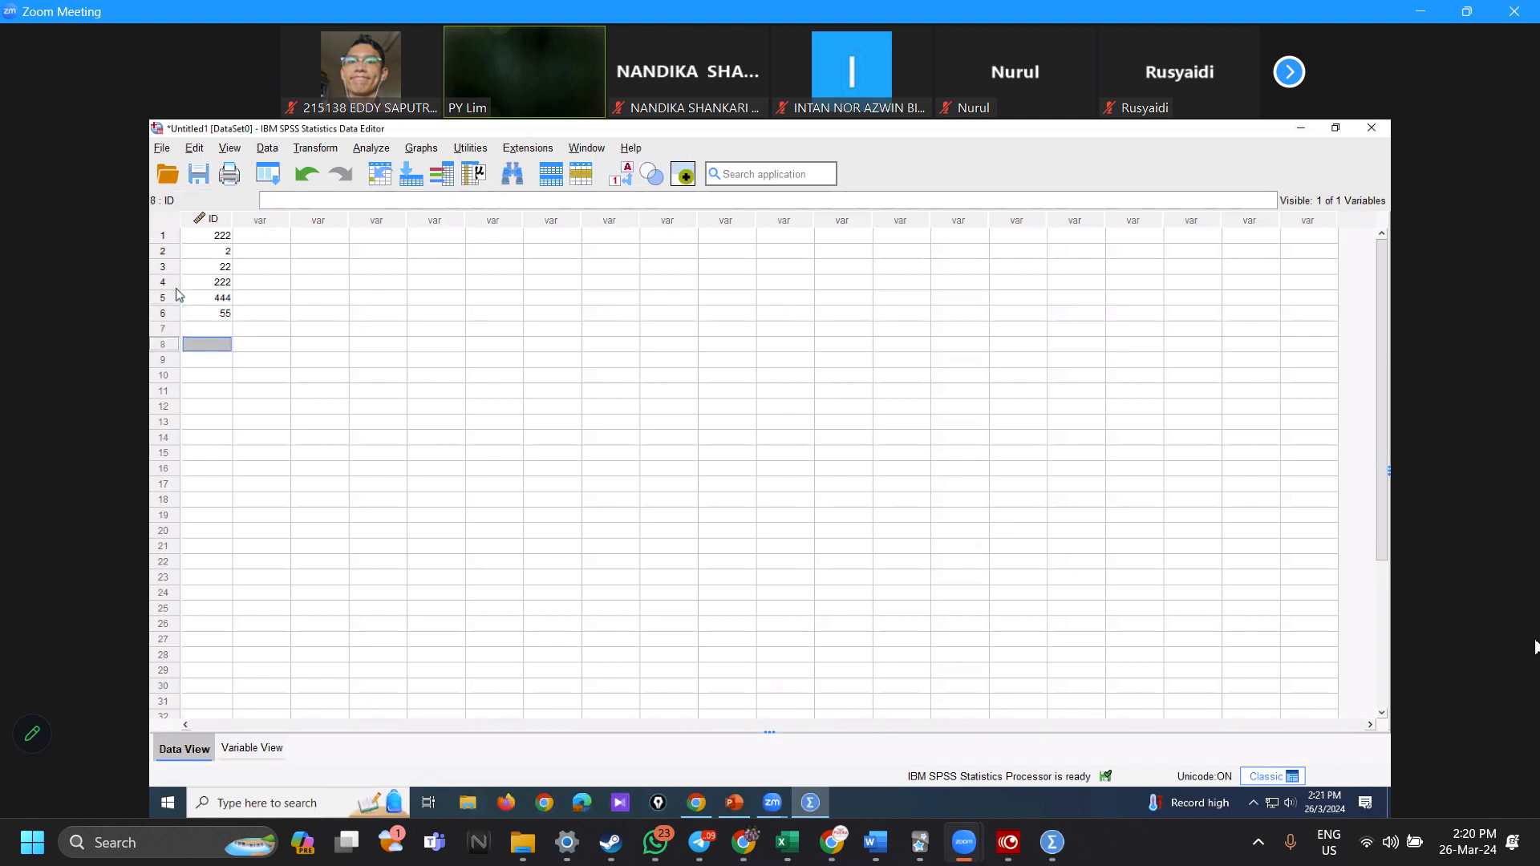
key(Up)
text(888888)
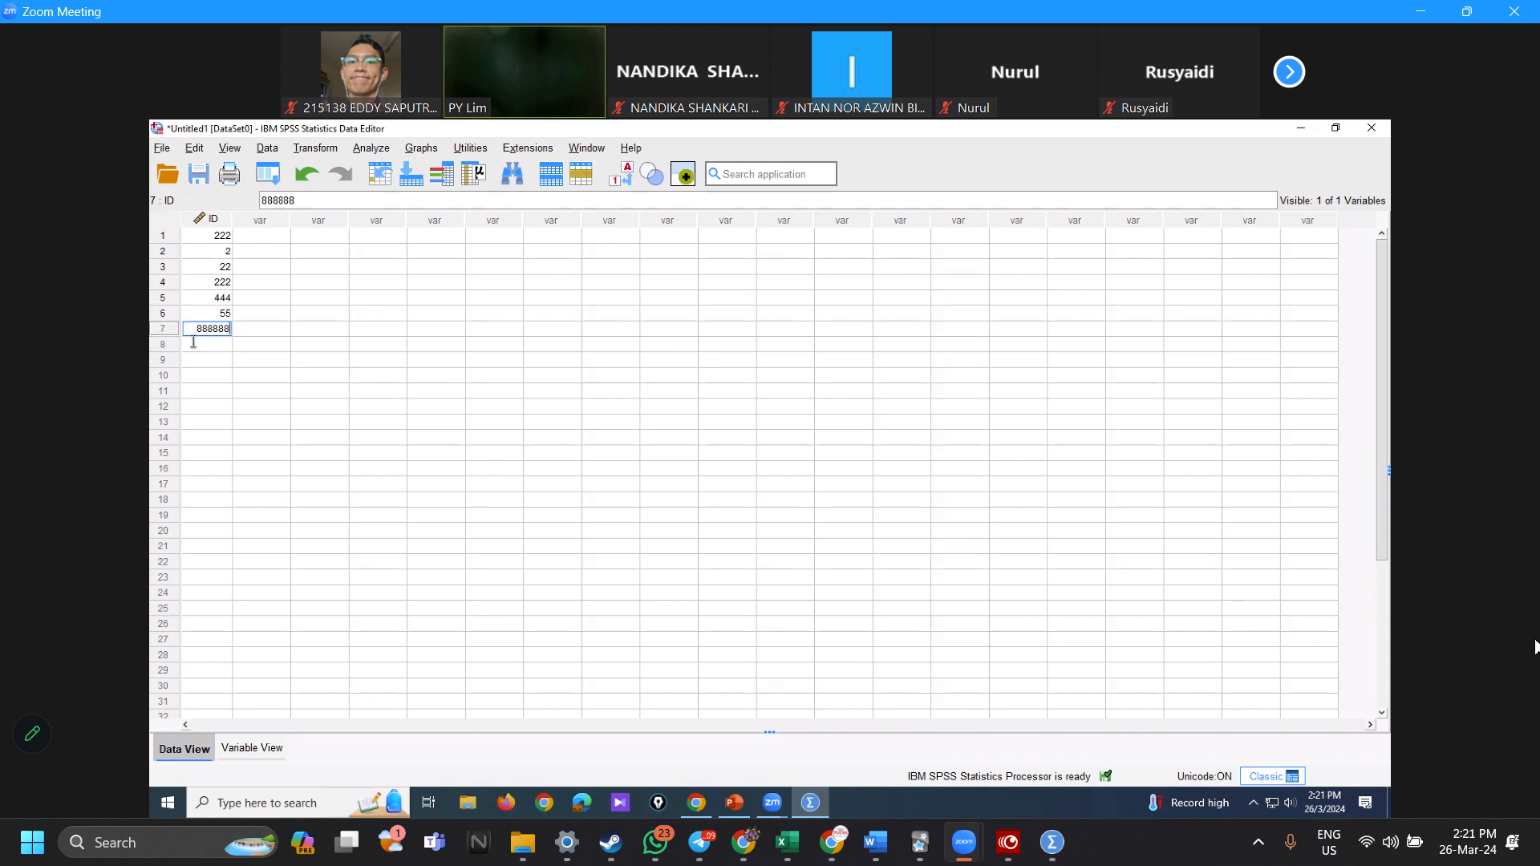
Step: Try 888888 as the discrete missing value in the ID variable's definition
click(251, 748)
click(616, 212)
click(640, 212)
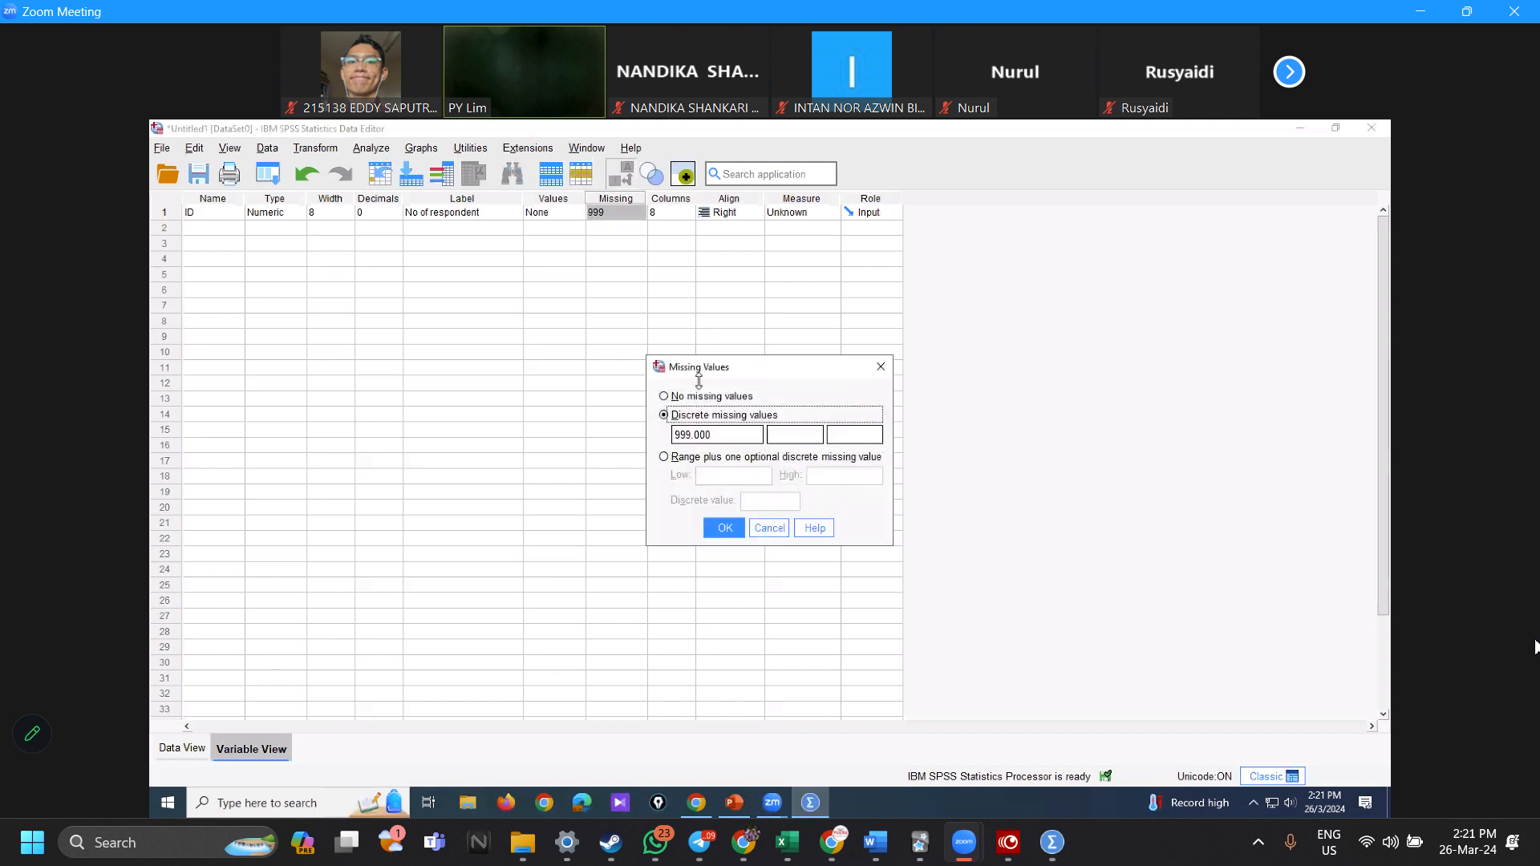
click(729, 435)
key(BackSpace)
key(BackSpace)
key(BackSpace)
key(BackSpace)
key(BackSpace)
key(BackSpace)
key(BackSpace)
text(888888)
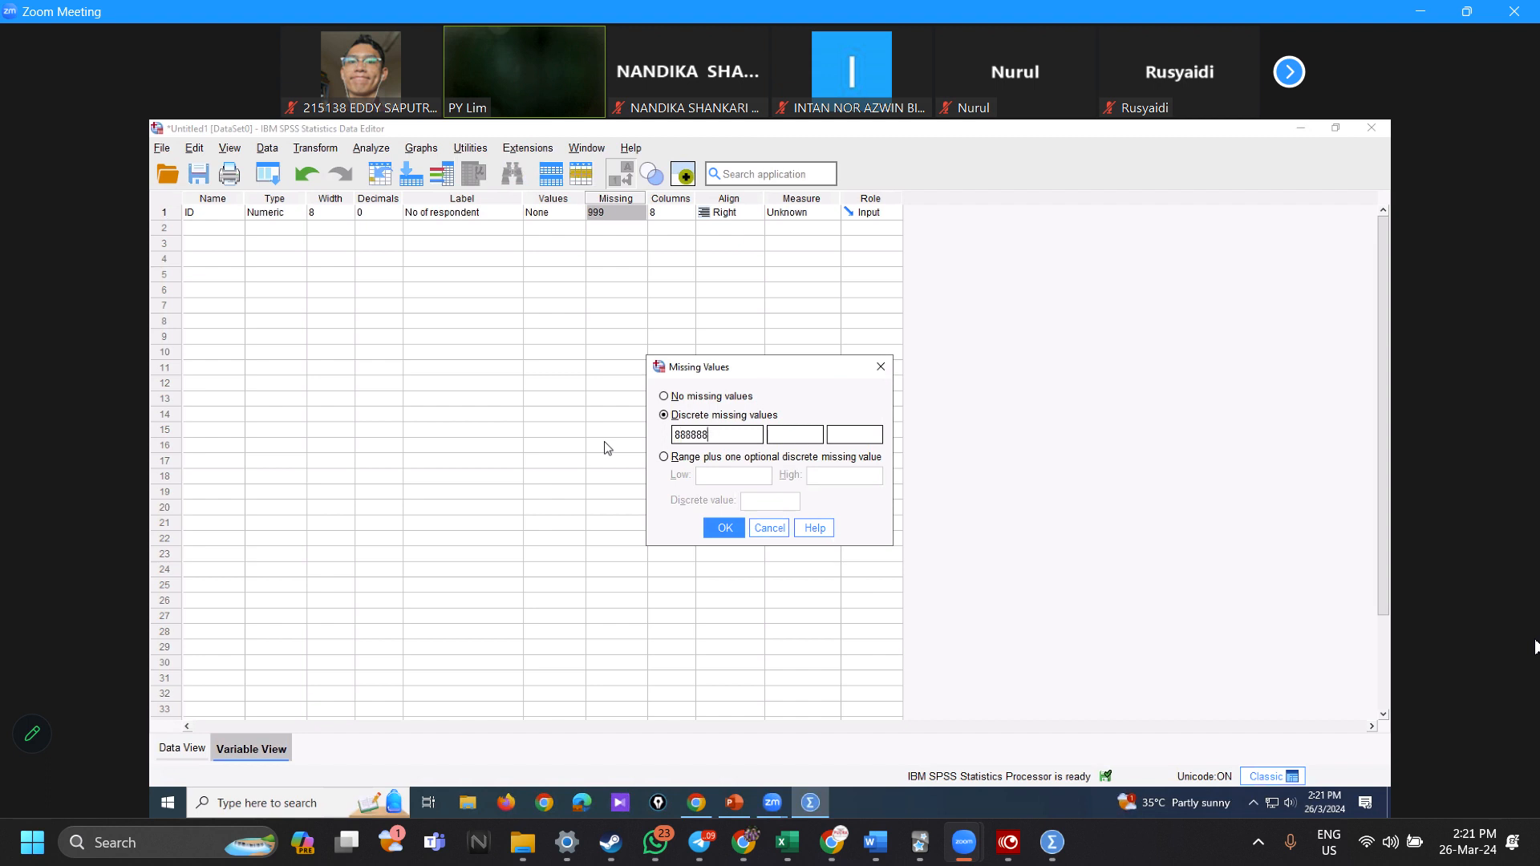
Step: Change the discrete missing value of ID back to 999 and apply it
key(BackSpace)
key(BackSpace)
key(BackSpace)
key(BackSpace)
key(BackSpace)
key(BackSpace)
text(999)
click(724, 528)
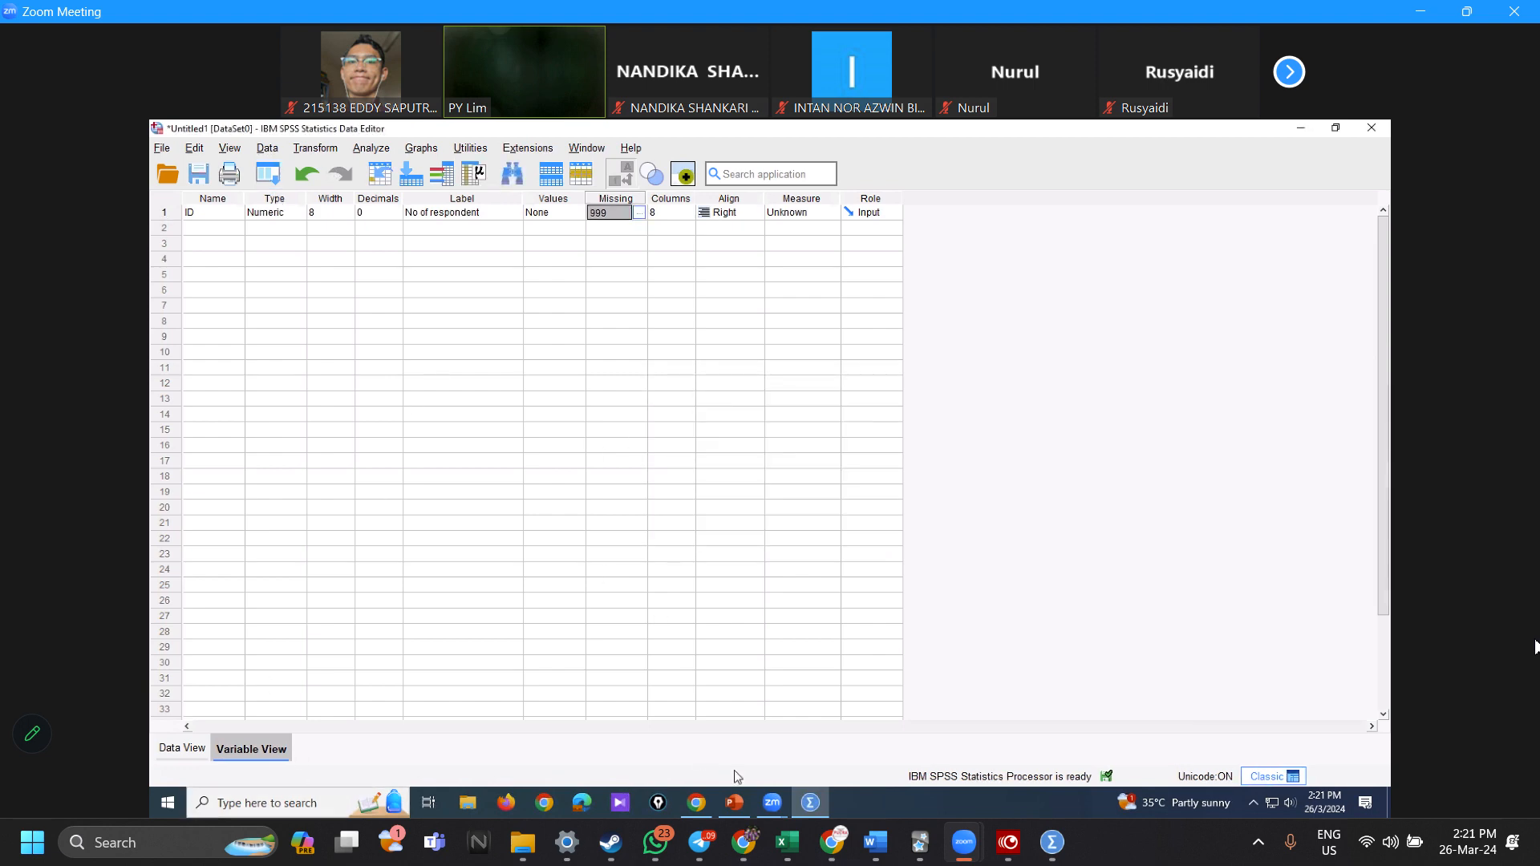
Step: Consult the Data Entry exercise slide in PowerPoint, return to SPSS and add a second variable named gender
click(732, 804)
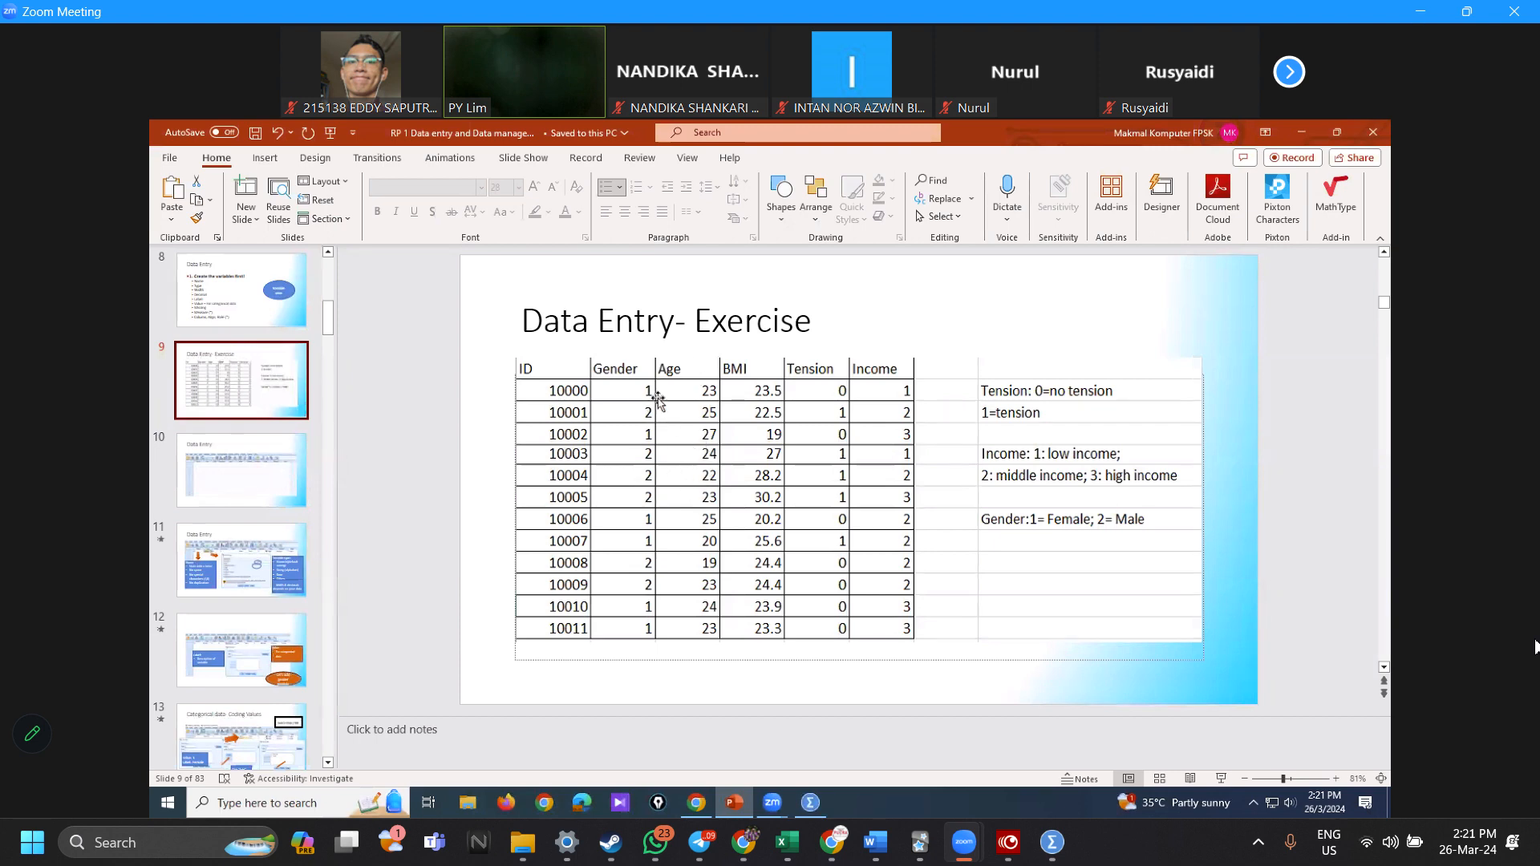
click(810, 803)
click(235, 229)
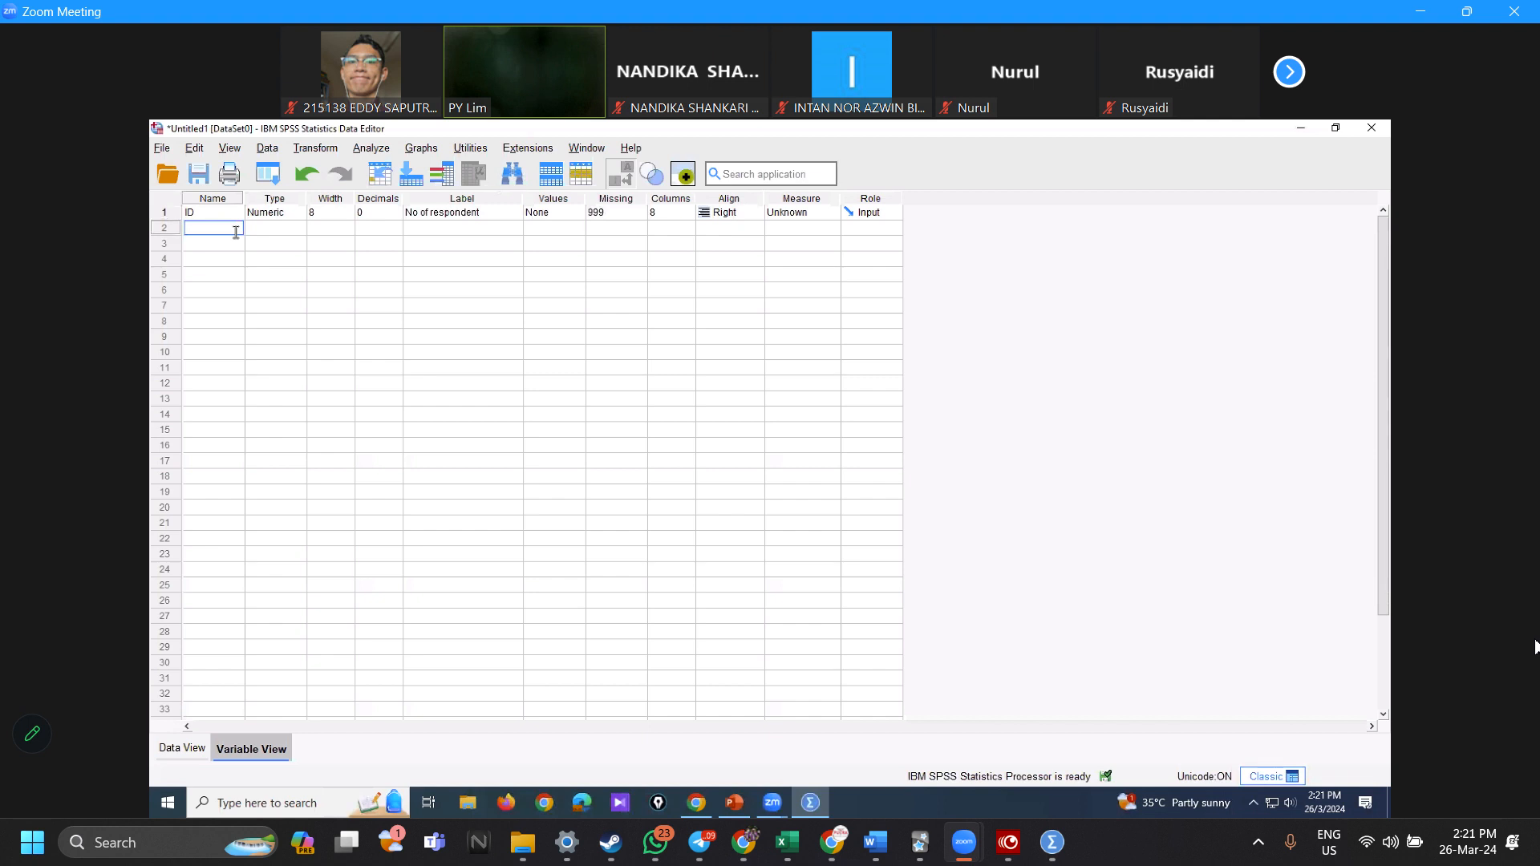
text(gender)
key(Tab)
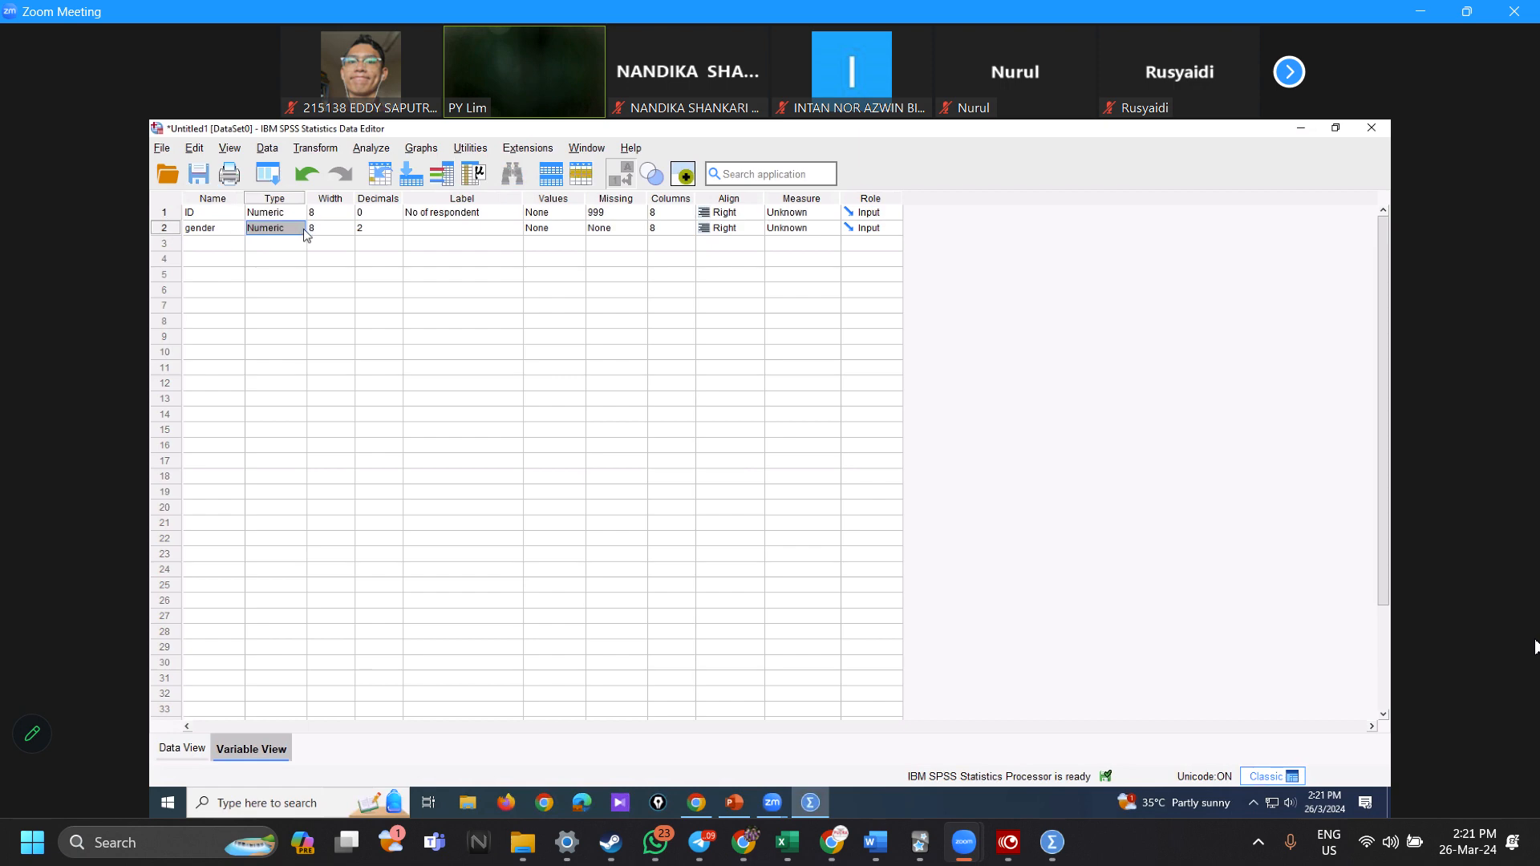
Step: Check the exercise slide for the gender data, return to SPSS and set the gender variable to 0 decimal places
click(734, 802)
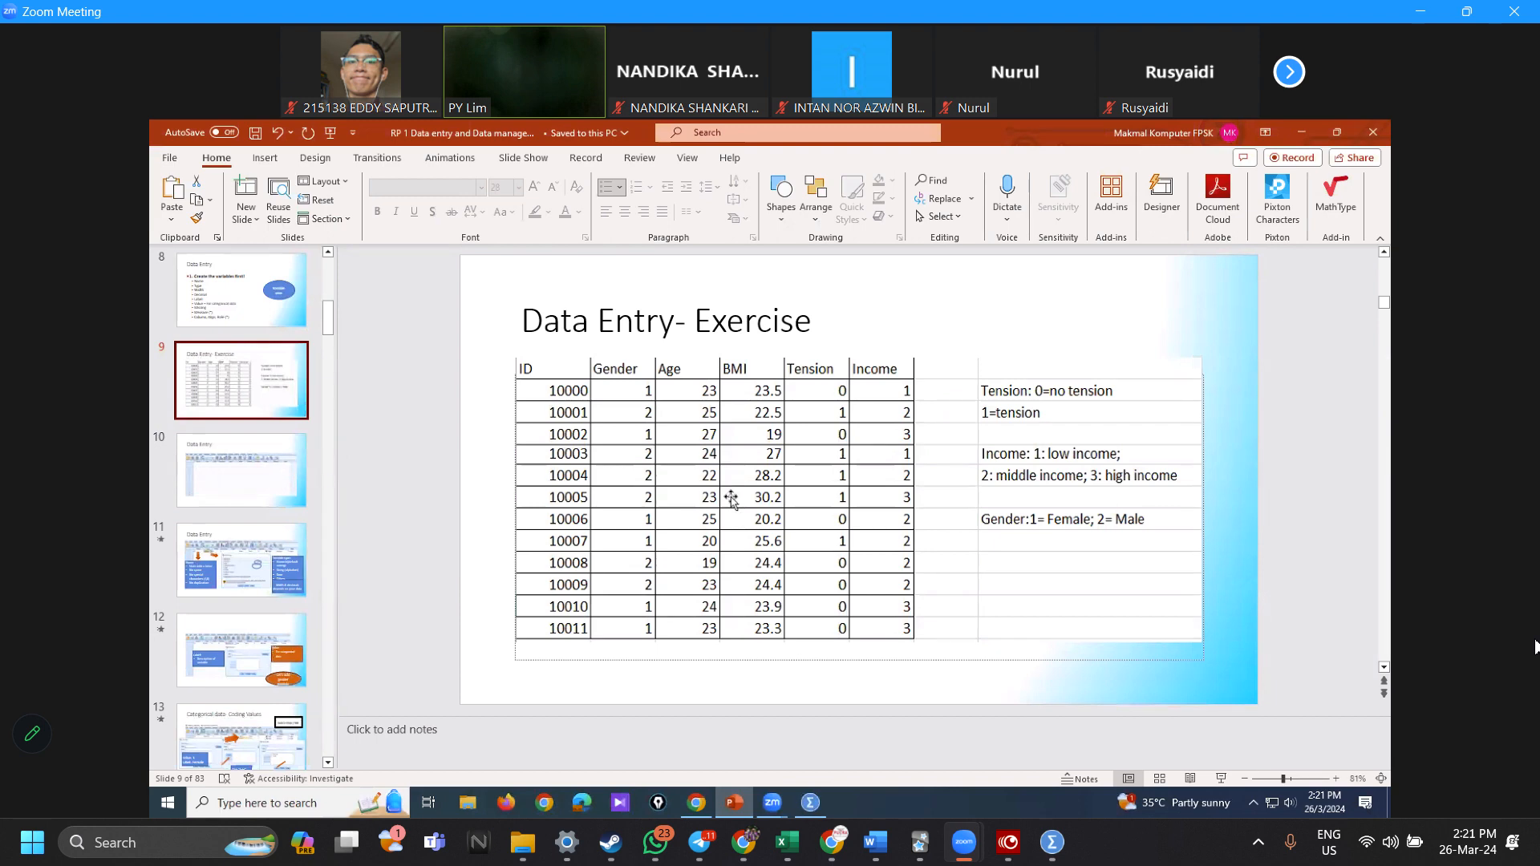
click(810, 802)
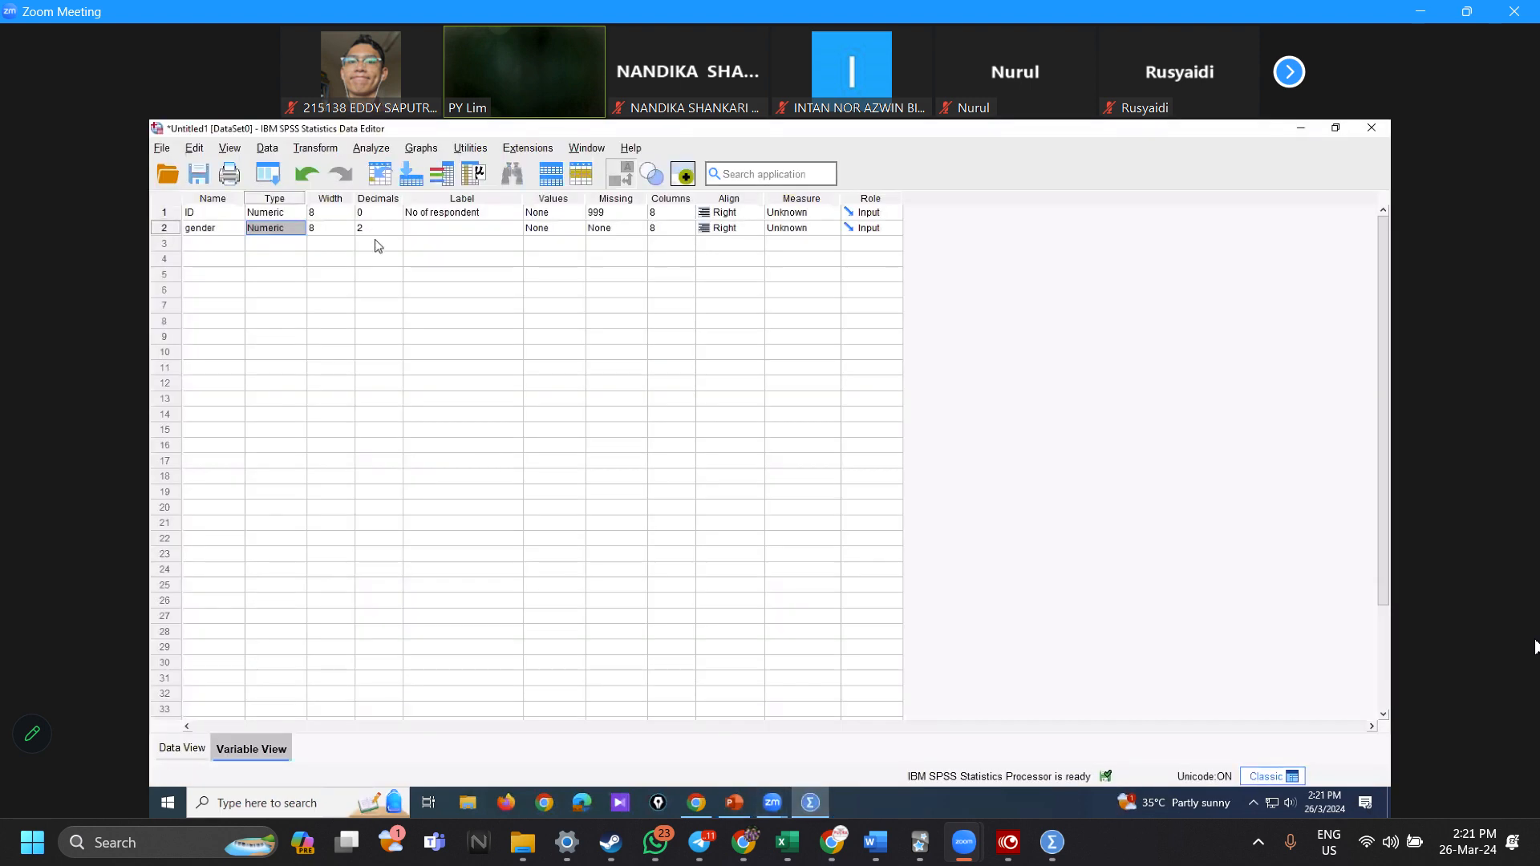
click(301, 229)
drag(909, 396, 856, 402)
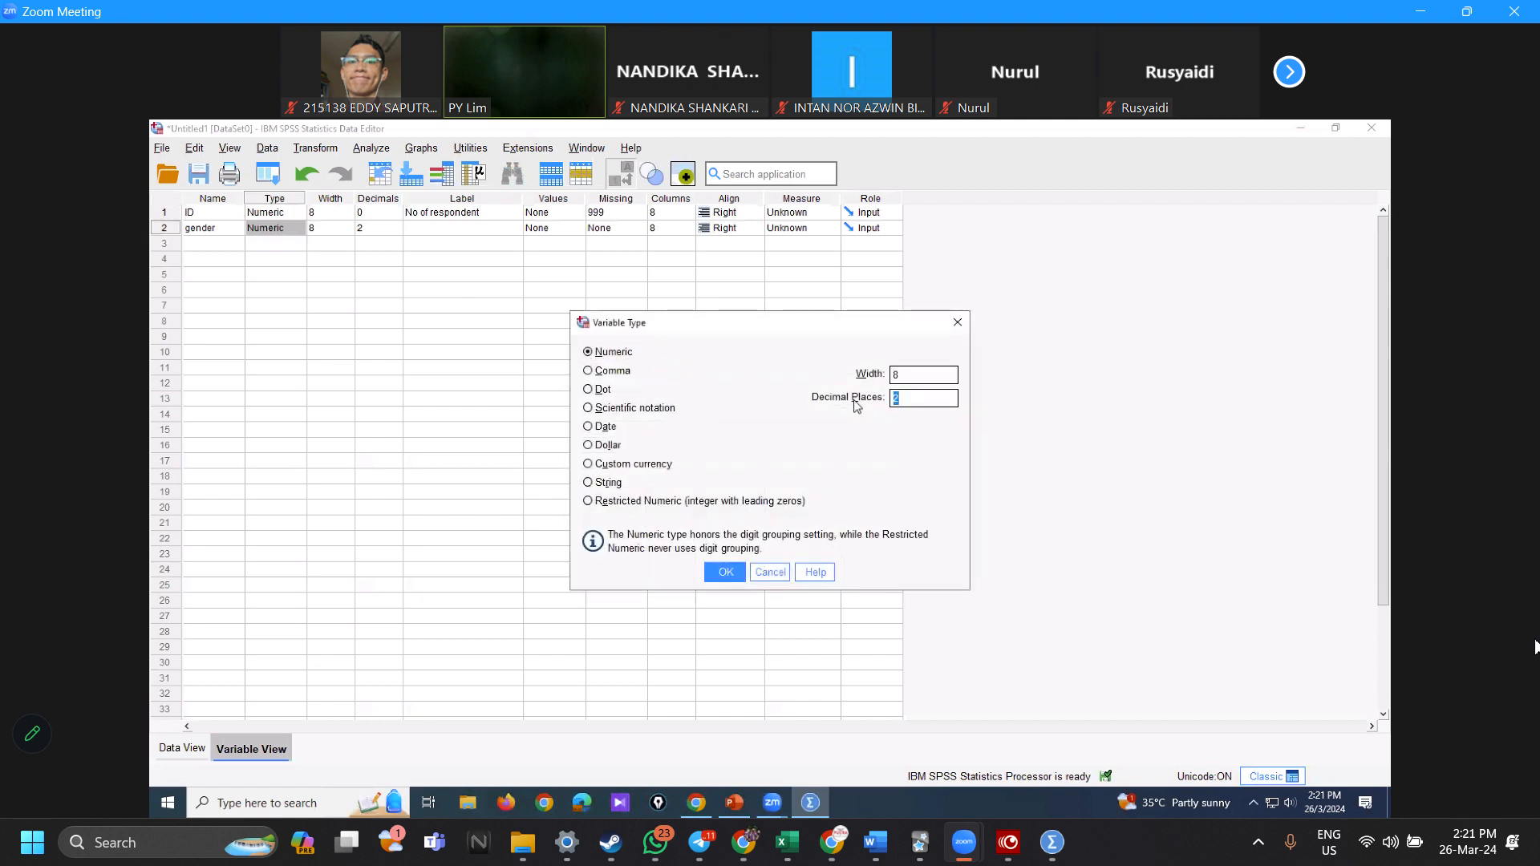
text(0)
click(737, 572)
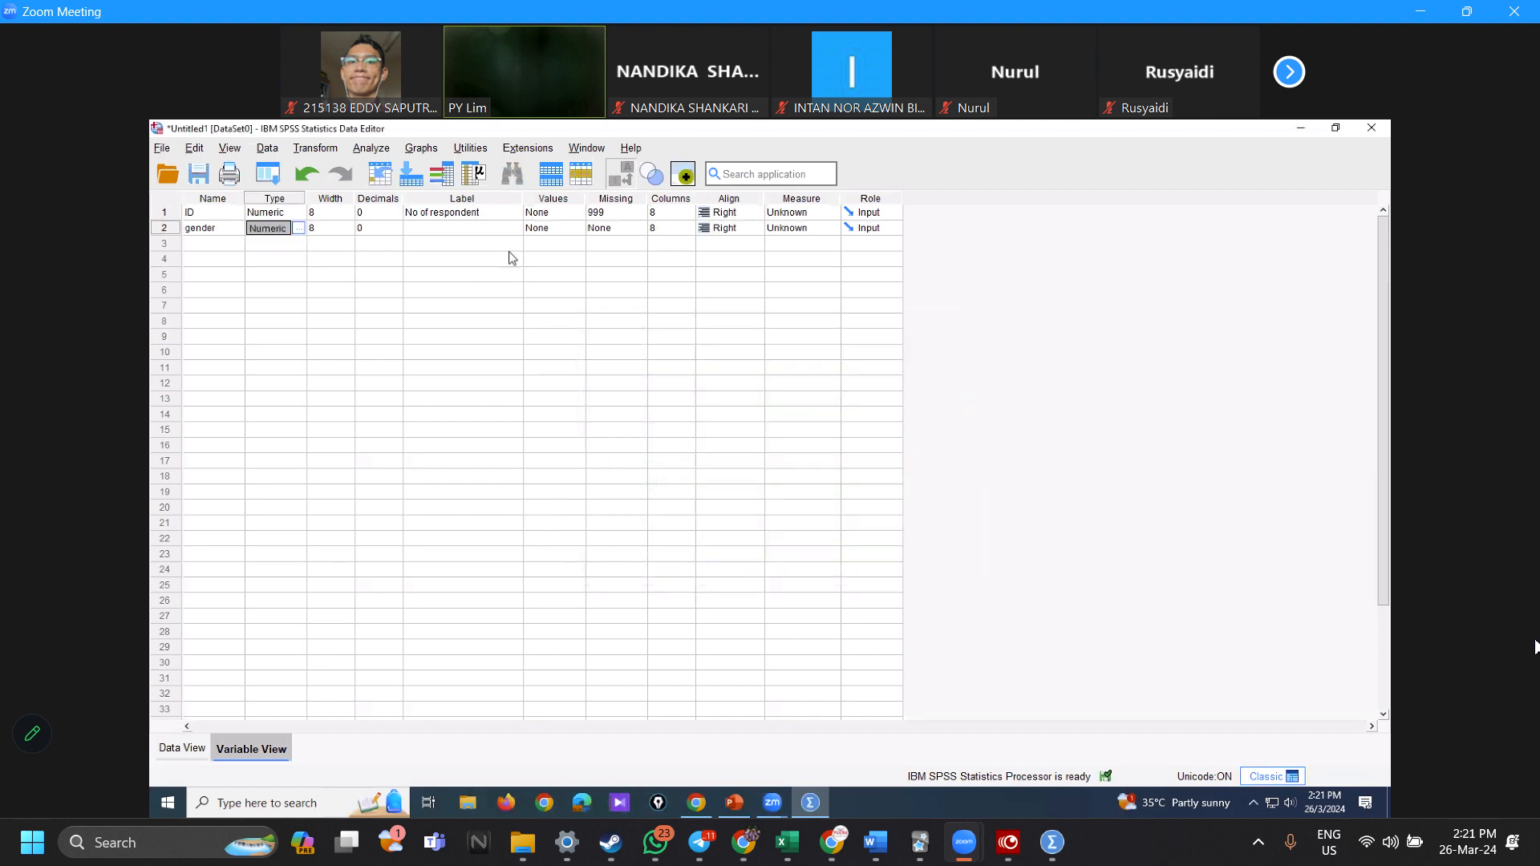
Step: Label the gender variable "Gender of respondent" and switch to the Data Entry exercise slide in PowerPoint
click(475, 229)
text(Gender o)
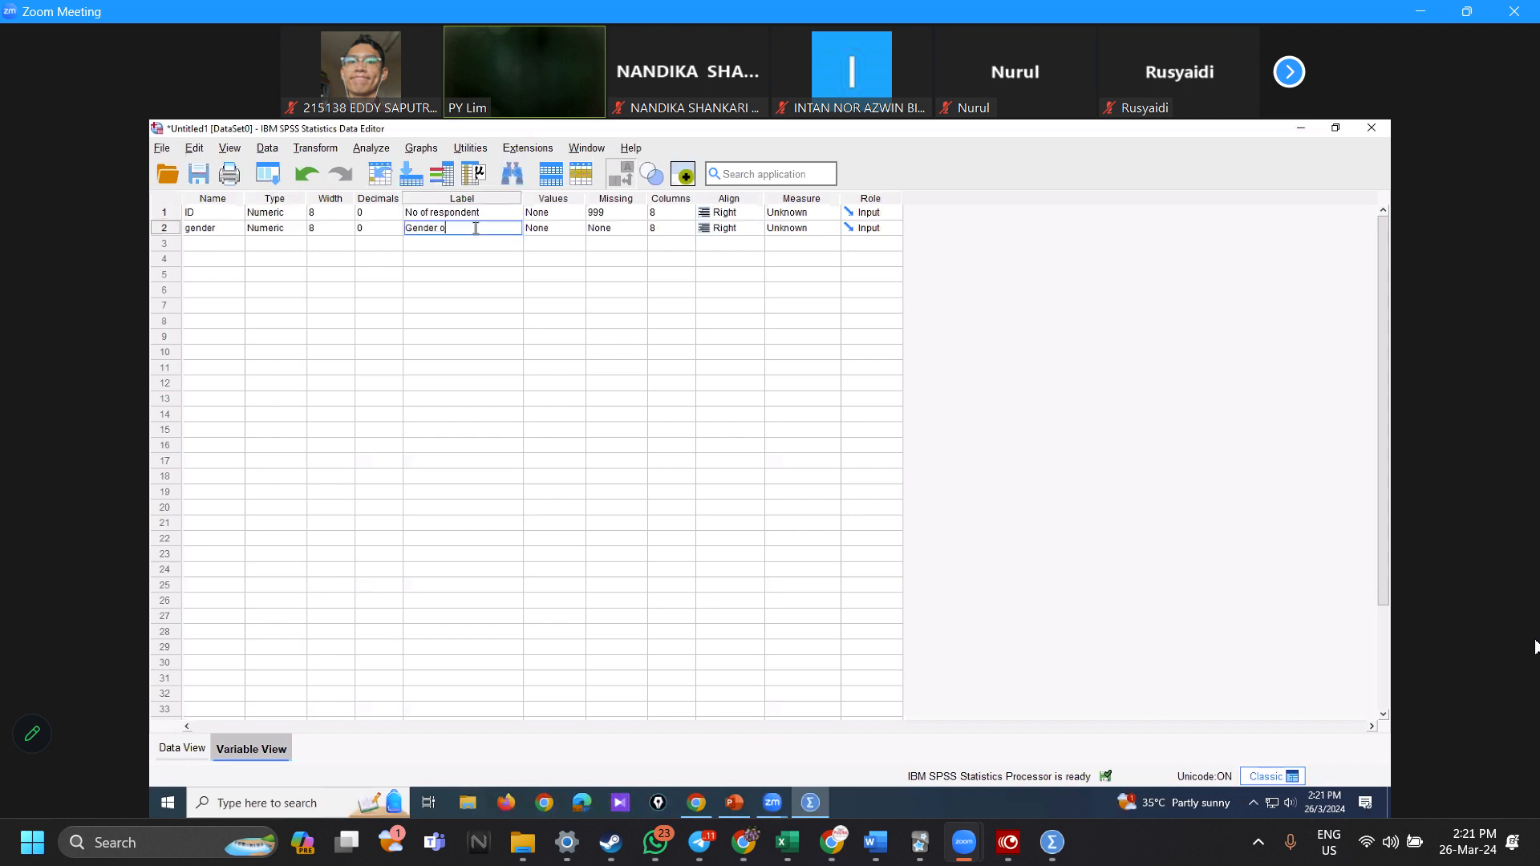
text(f respondent)
key(Tab)
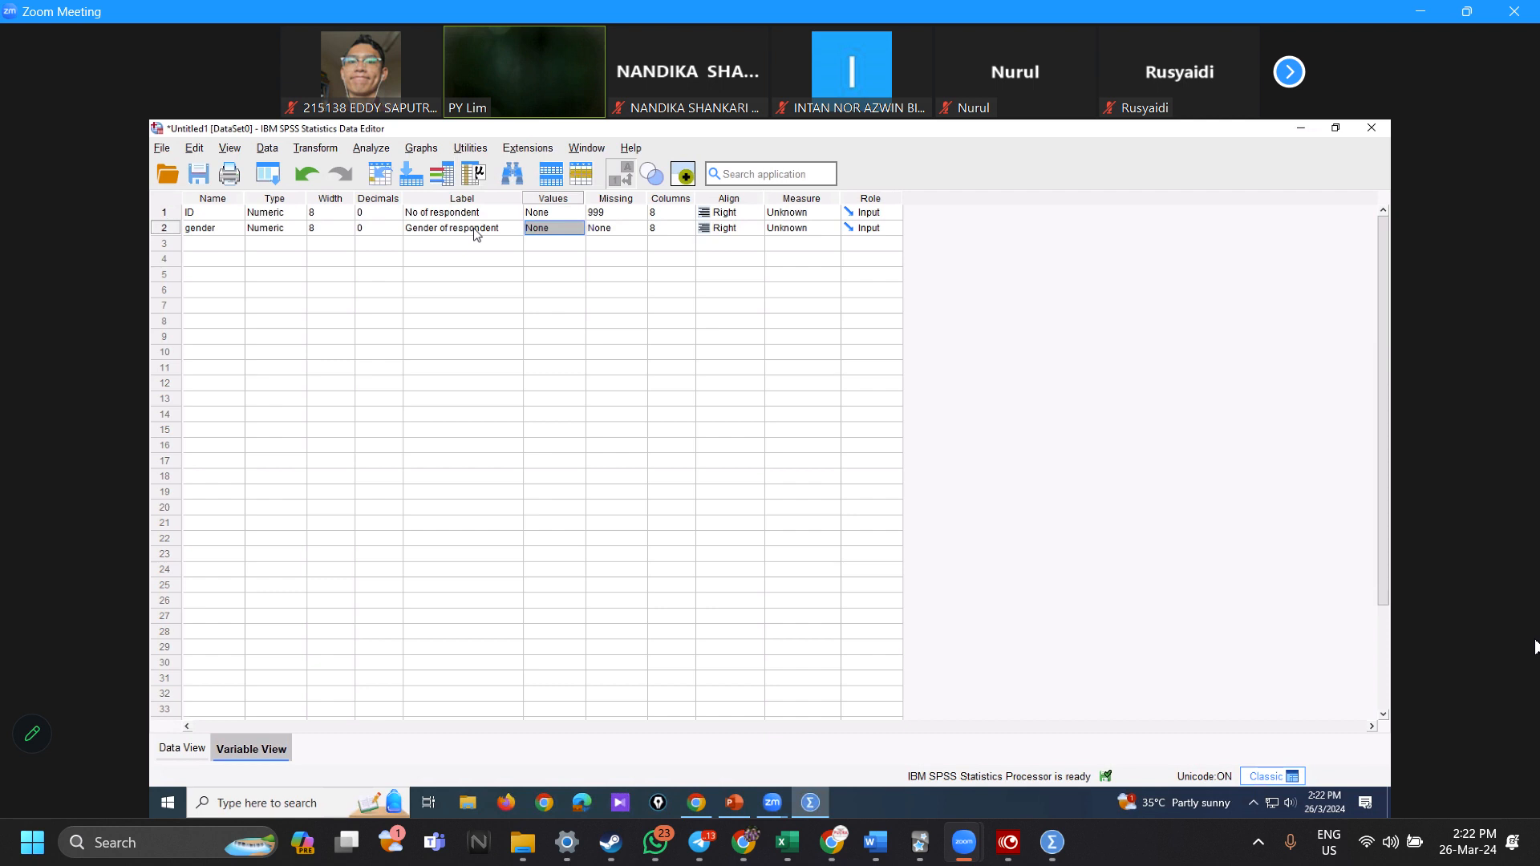
click(734, 802)
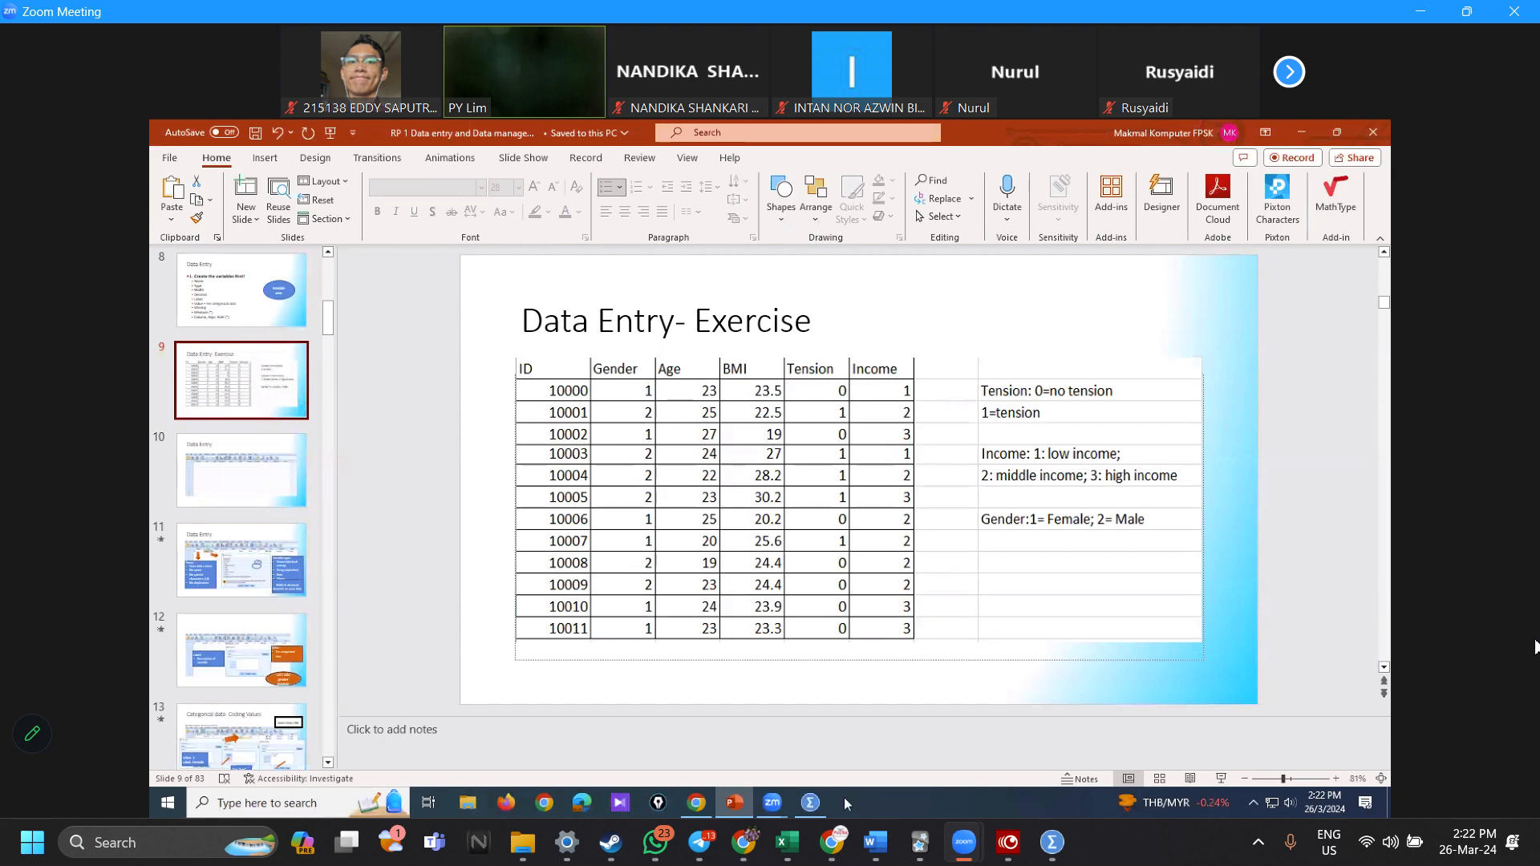
Step: Check the gender codes on the Data Entry exercise slide in PowerPoint and return to the variable definitions in SPSS
key(alt+Tab)
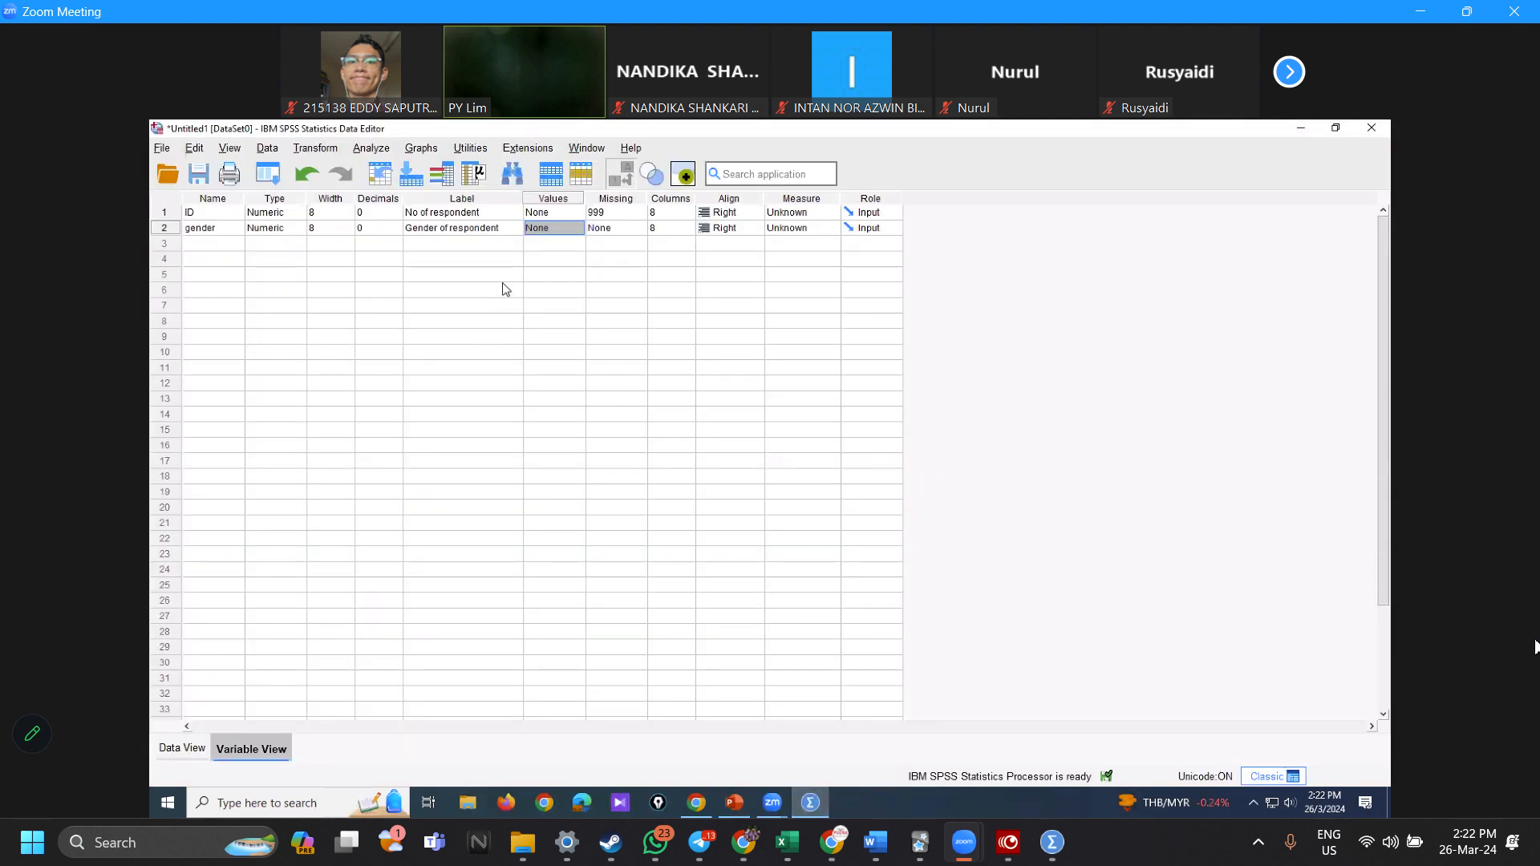
click(734, 802)
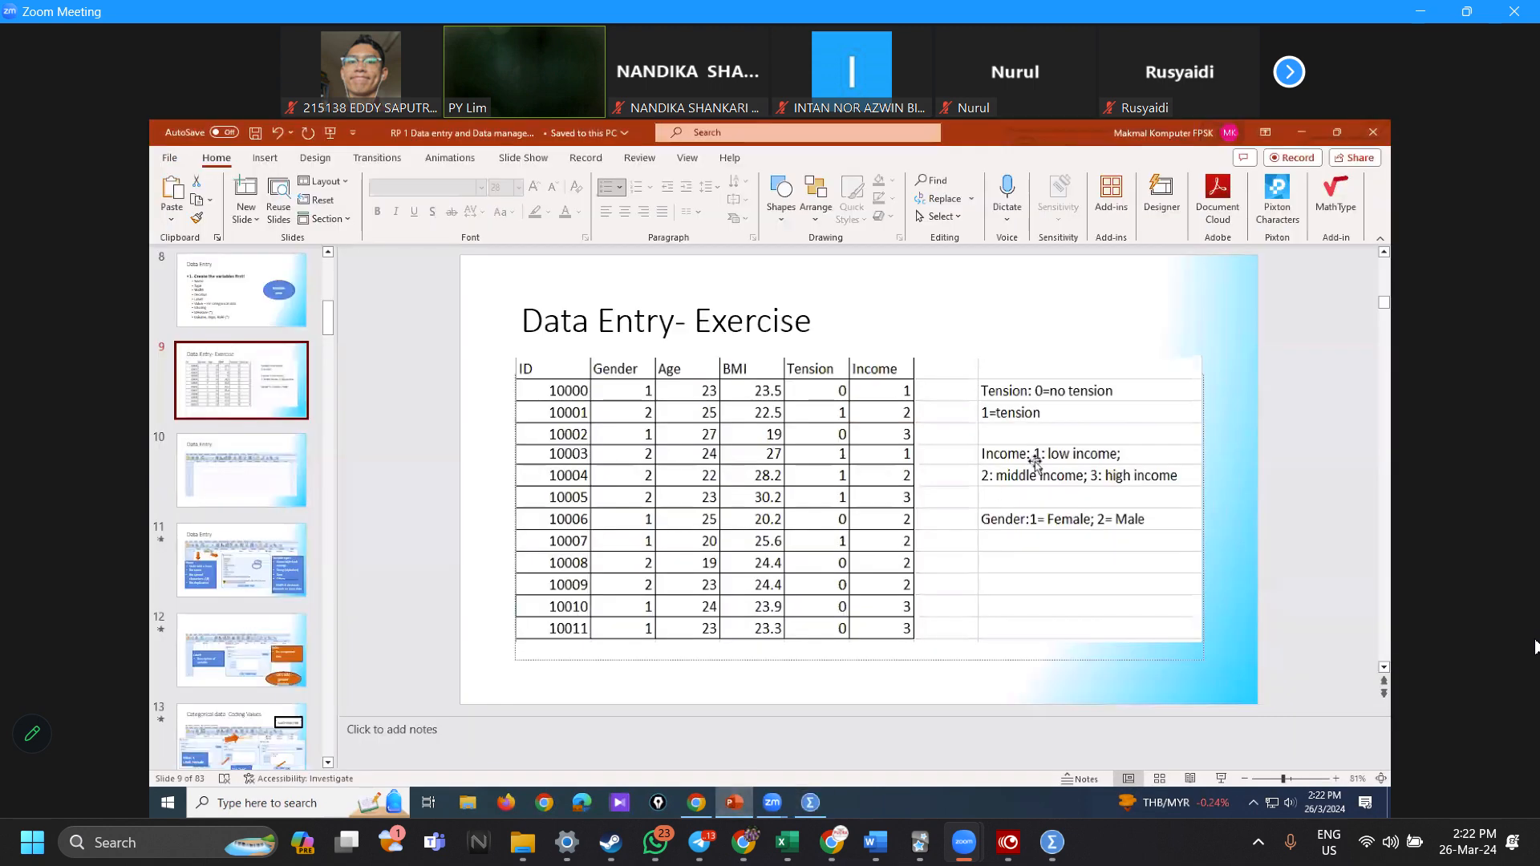
click(810, 802)
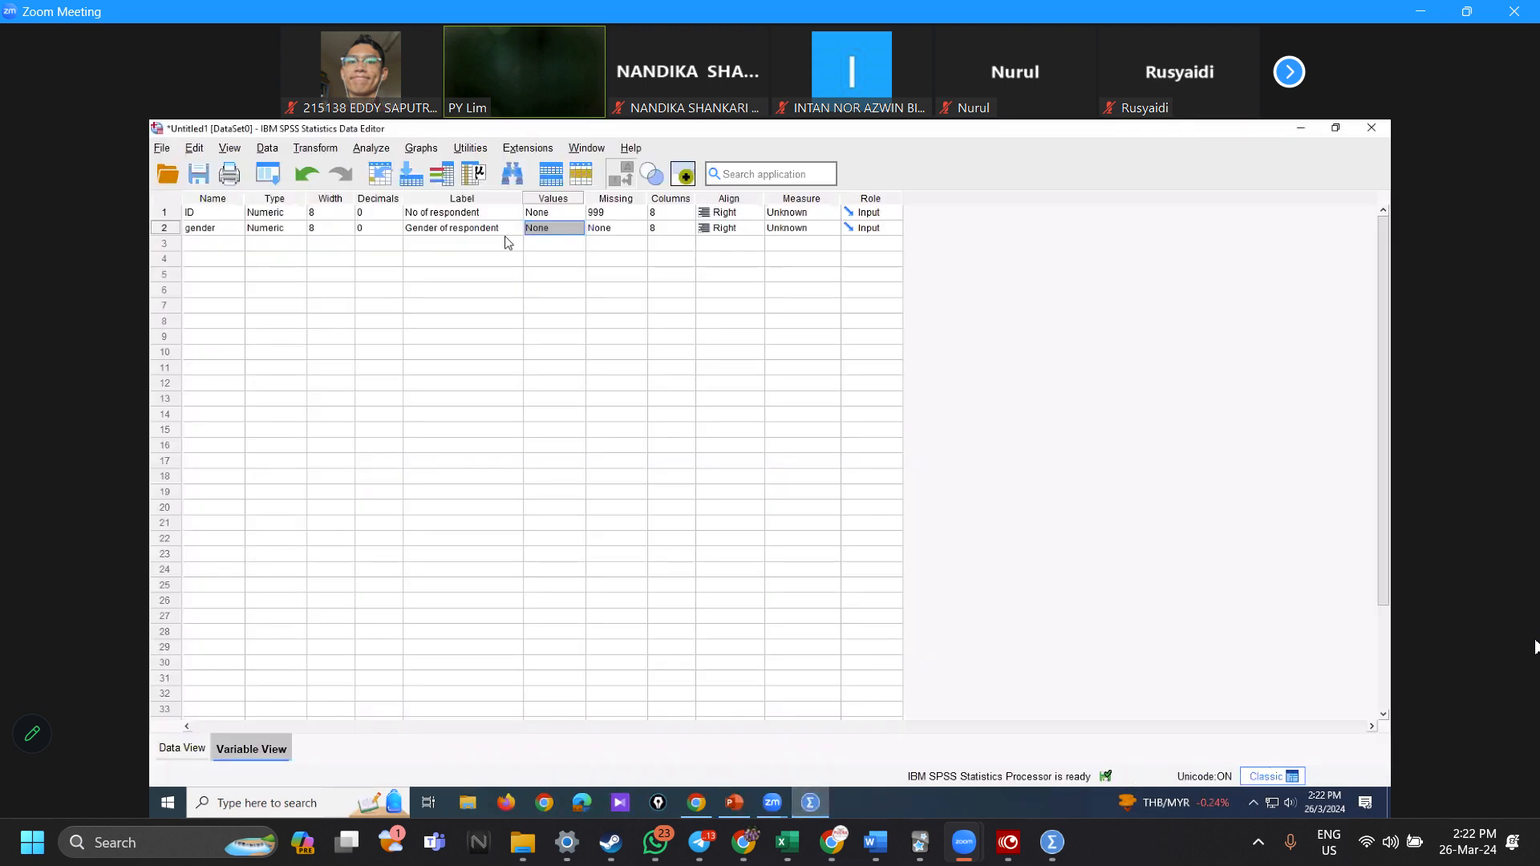
key(space)
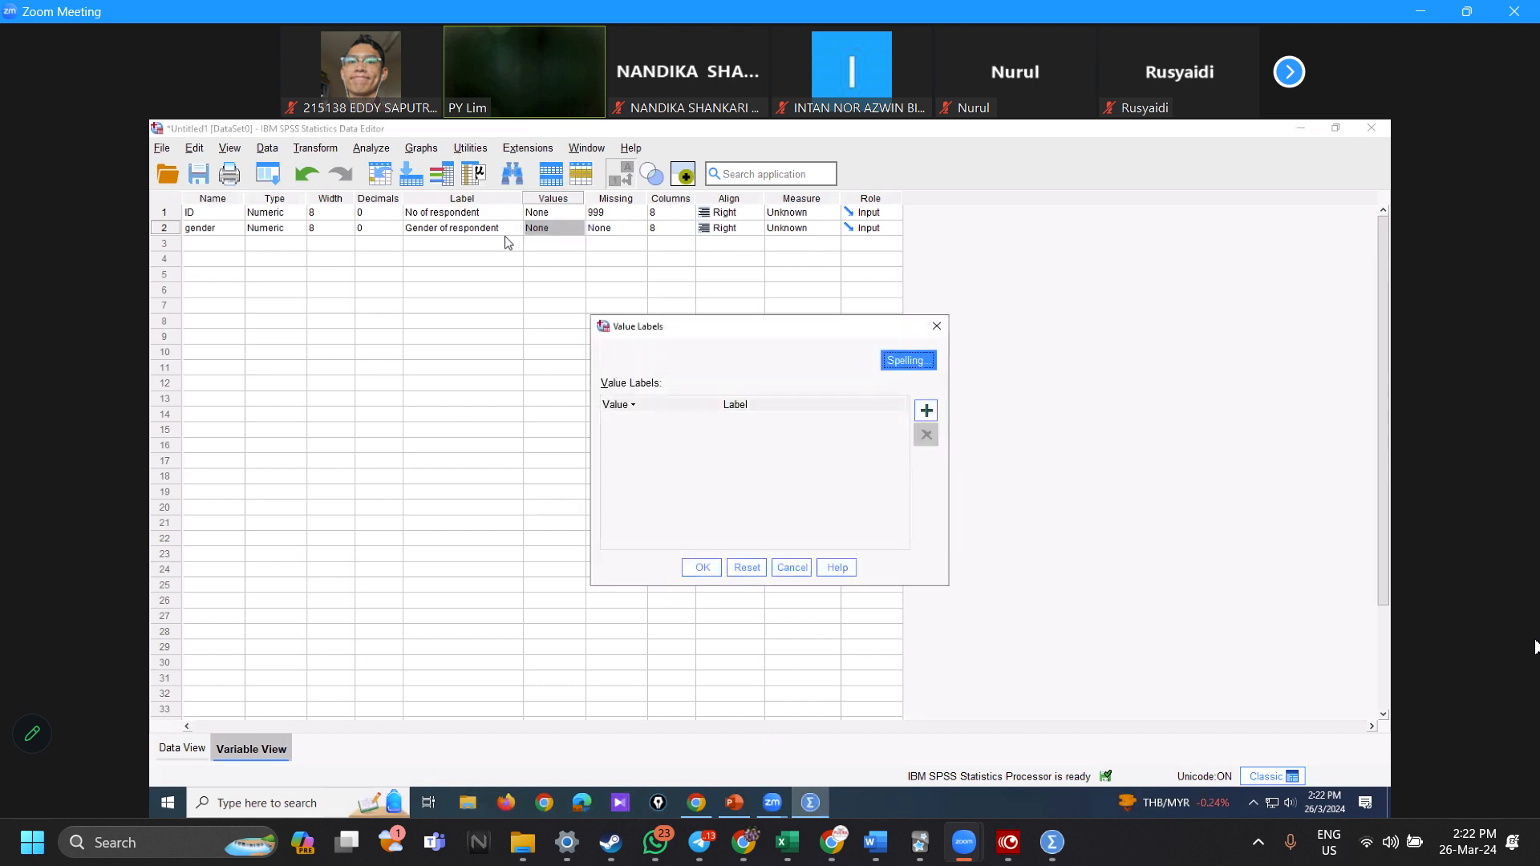
click(936, 325)
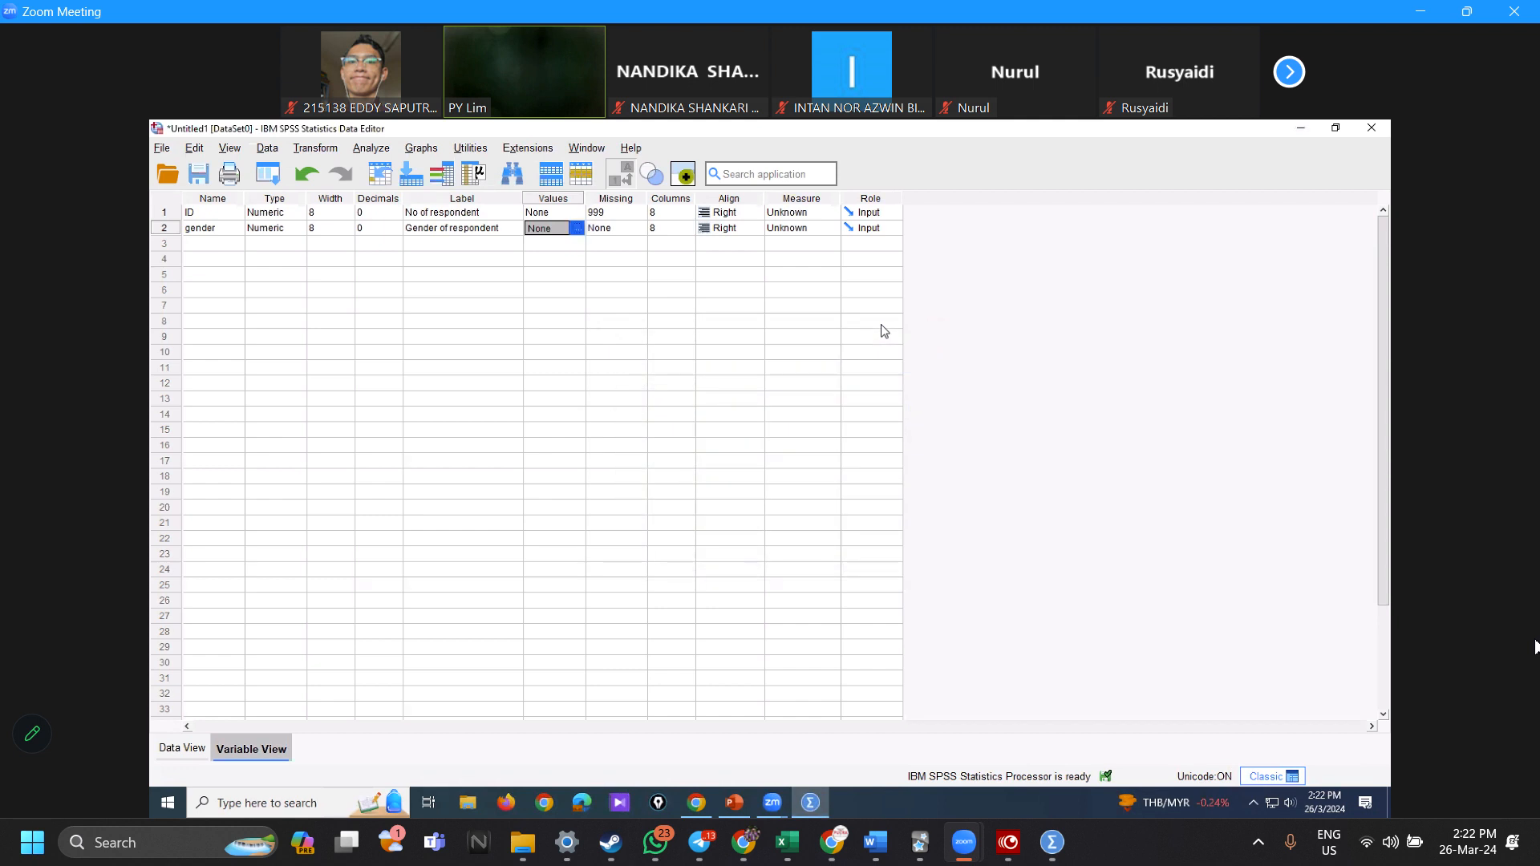
click(923, 416)
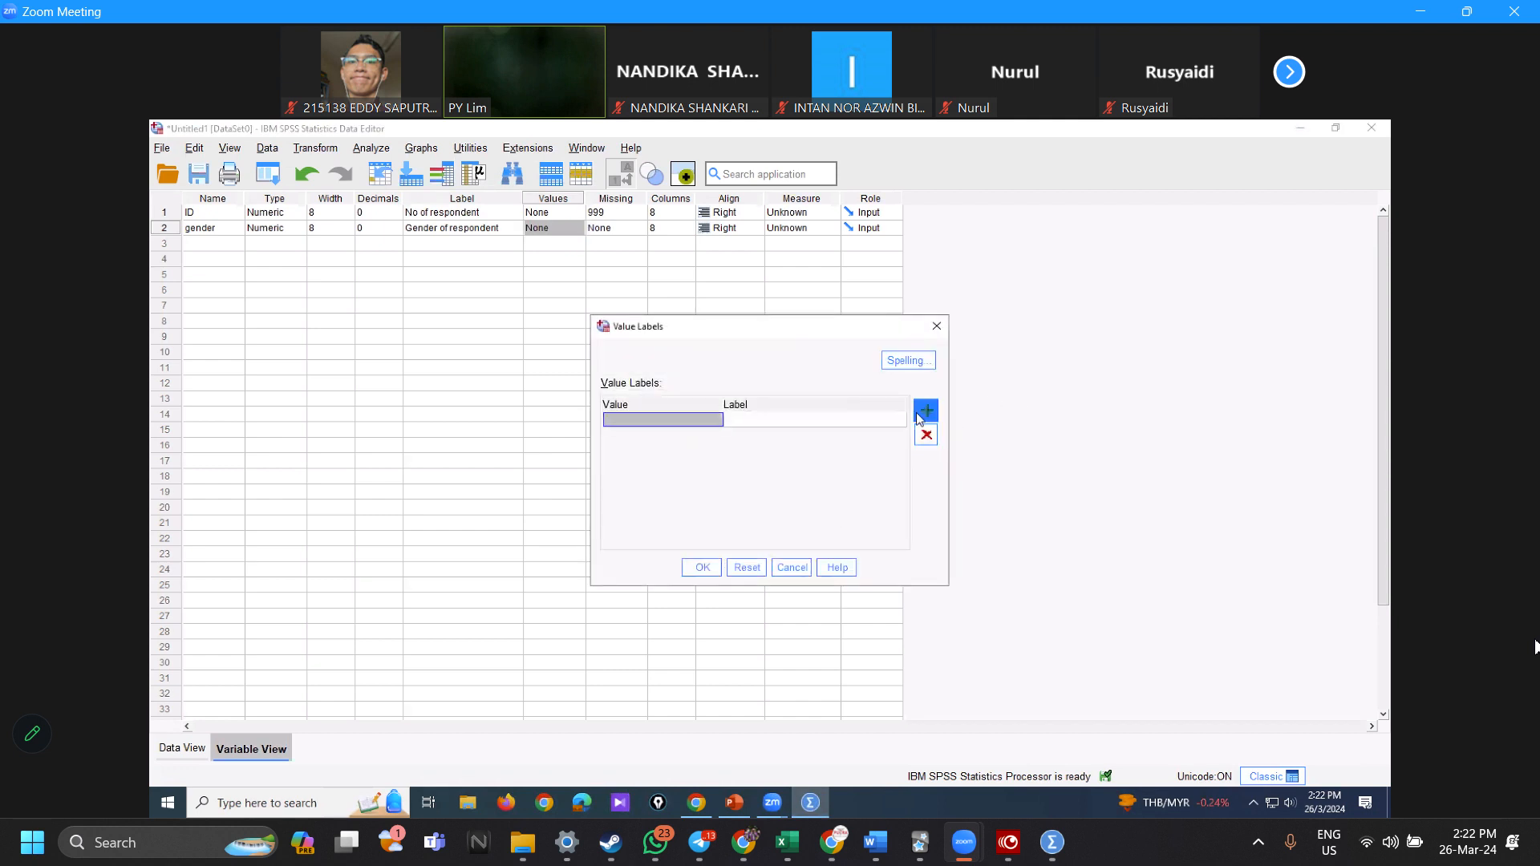
click(936, 326)
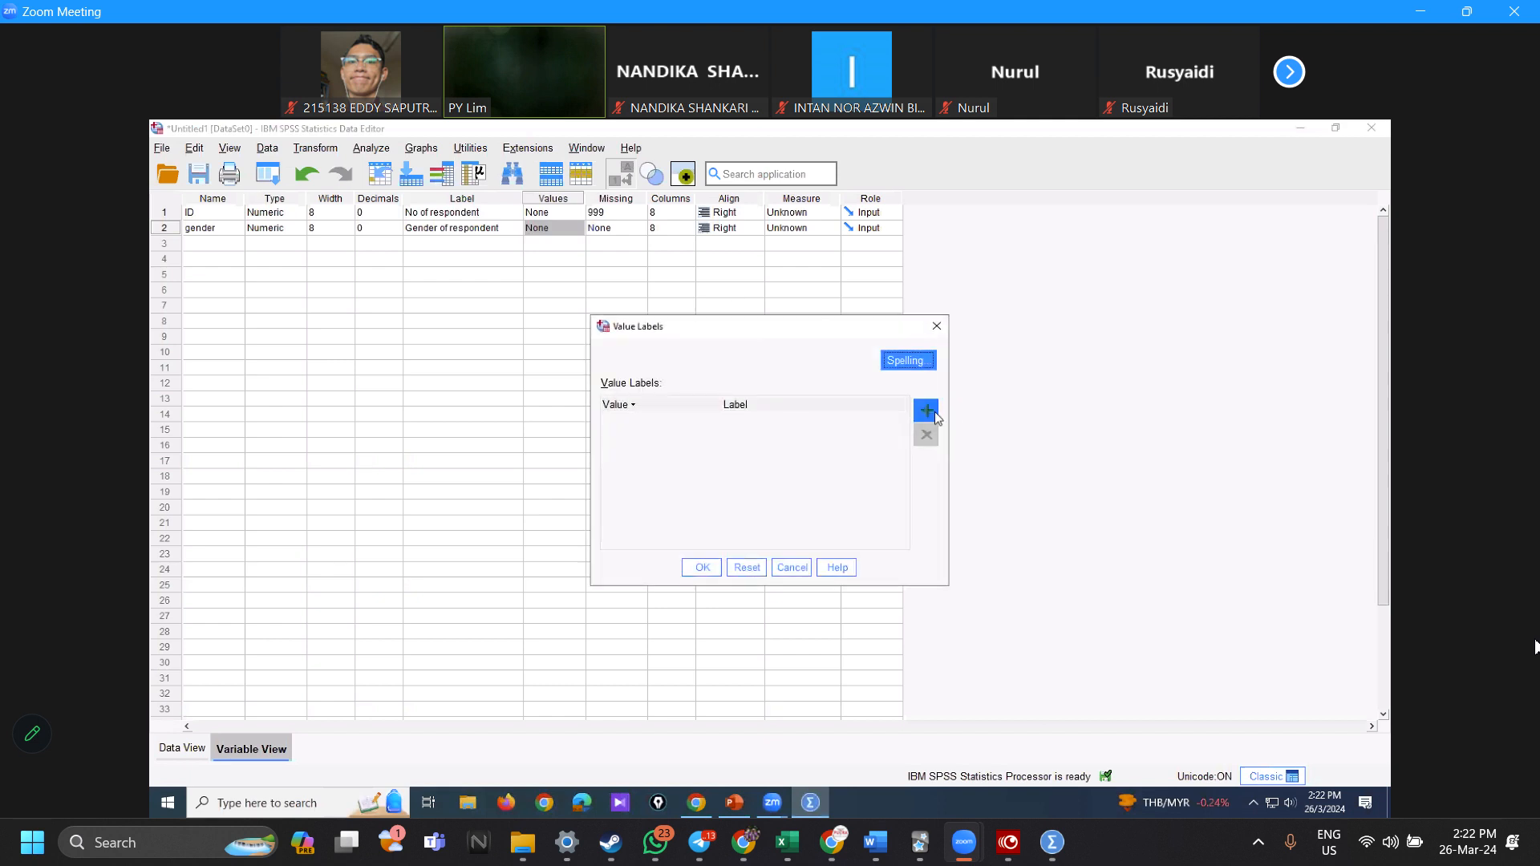
Step: Label the value 1 of gender as "Female" and apply 999 as the variable's discrete missing value
click(933, 411)
text(1)
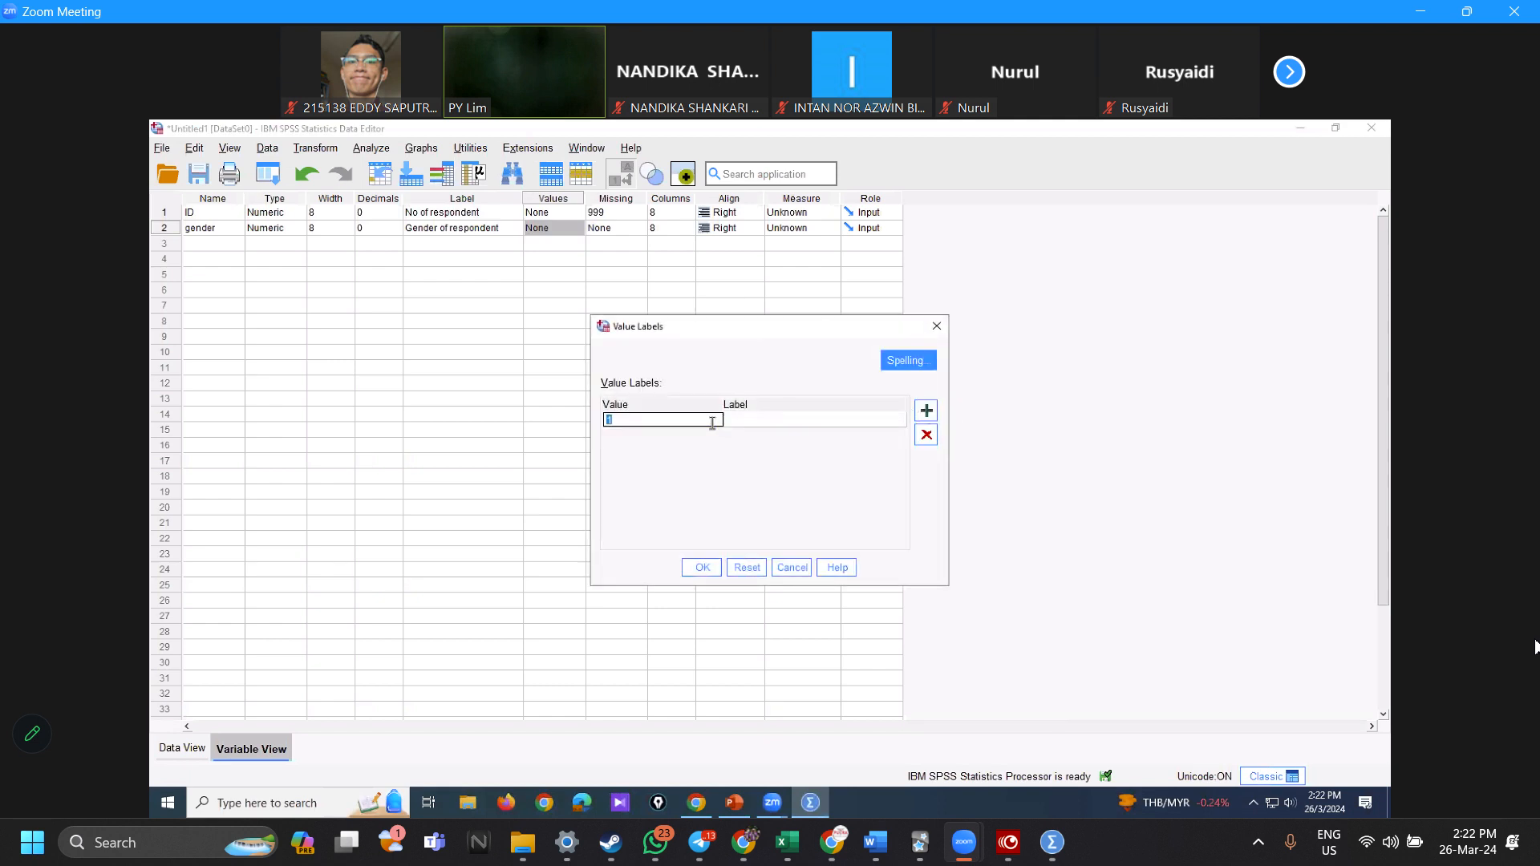
click(742, 423)
text(Female)
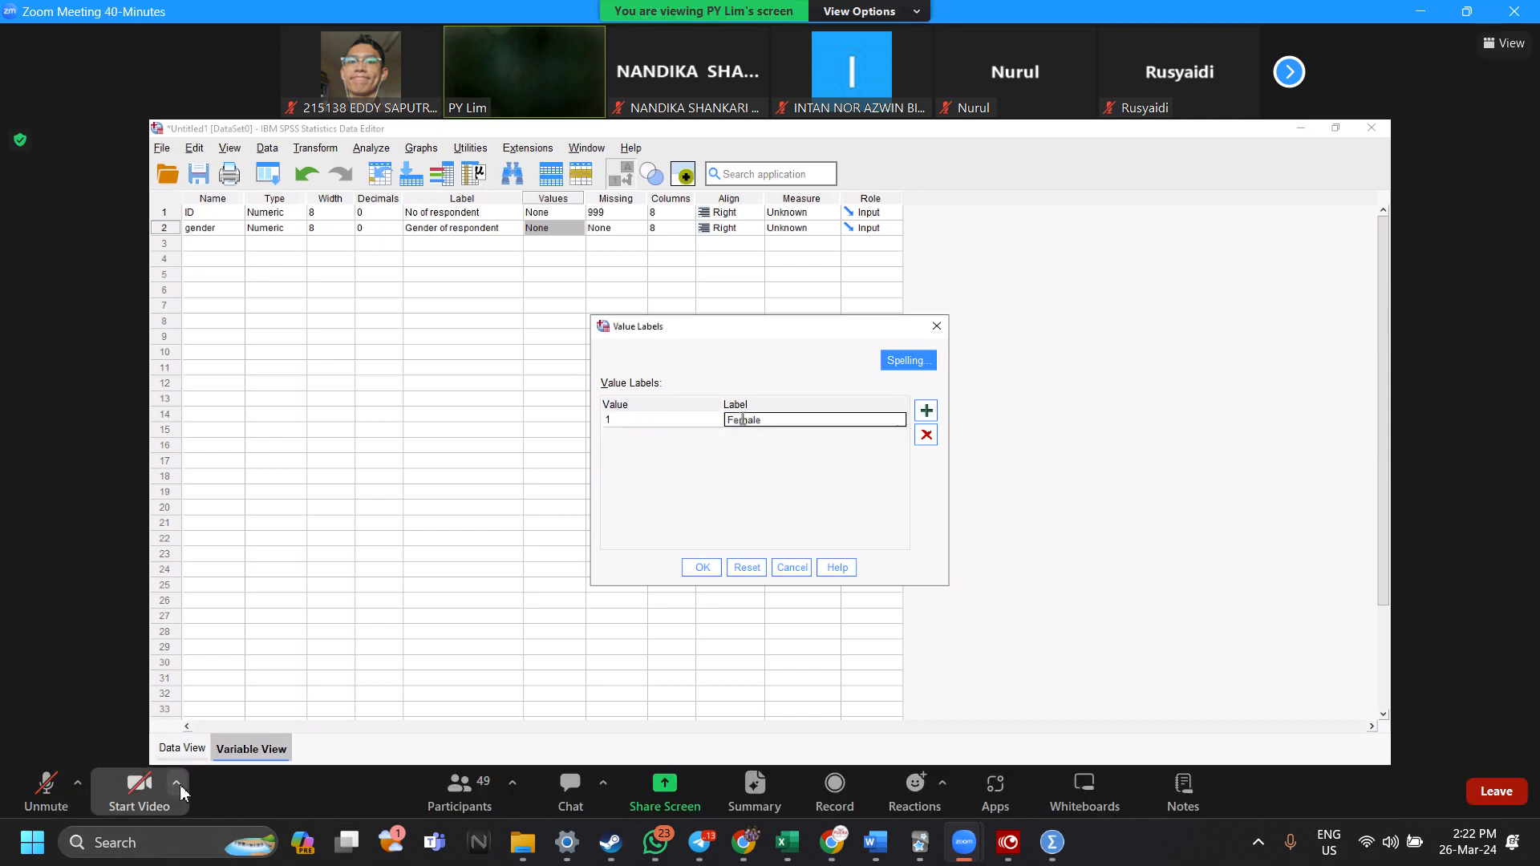
mouse_move(1467, 11)
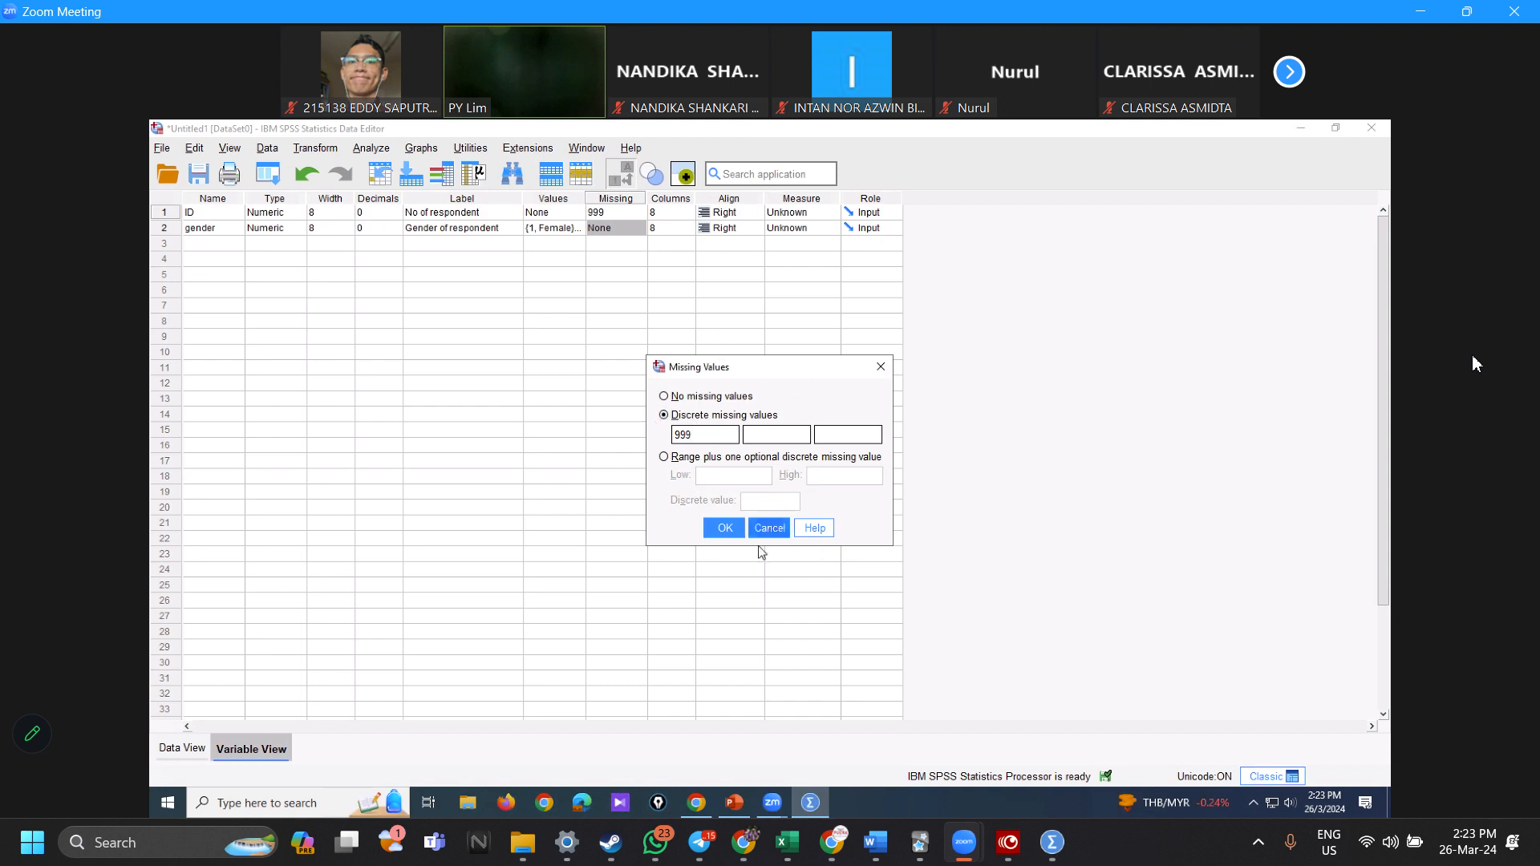
click(718, 527)
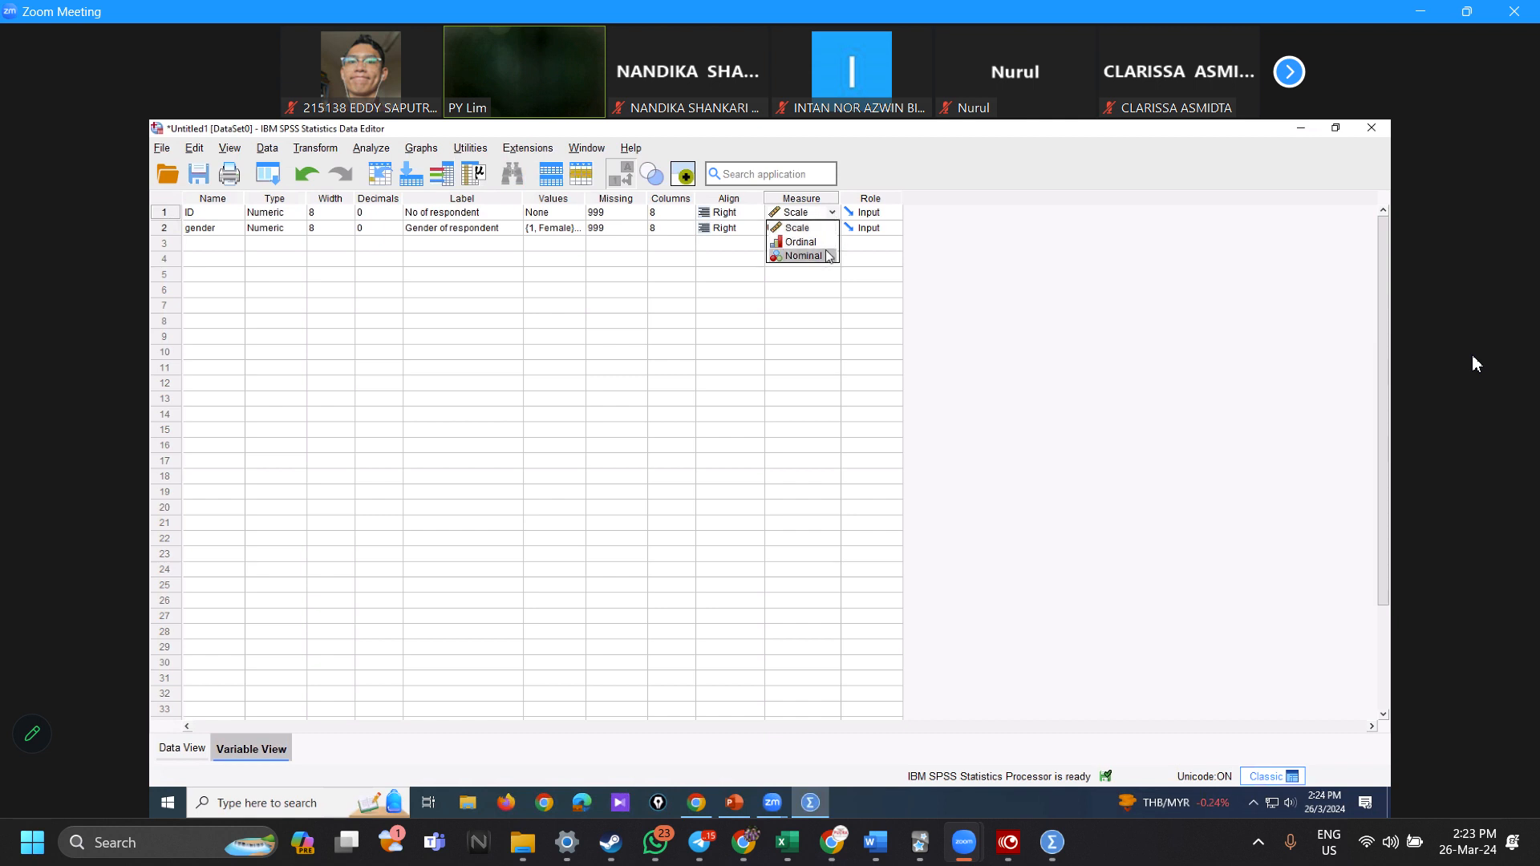
Step: Set the measurement level of both the ID and gender variables to Nominal
click(827, 255)
click(831, 213)
click(828, 229)
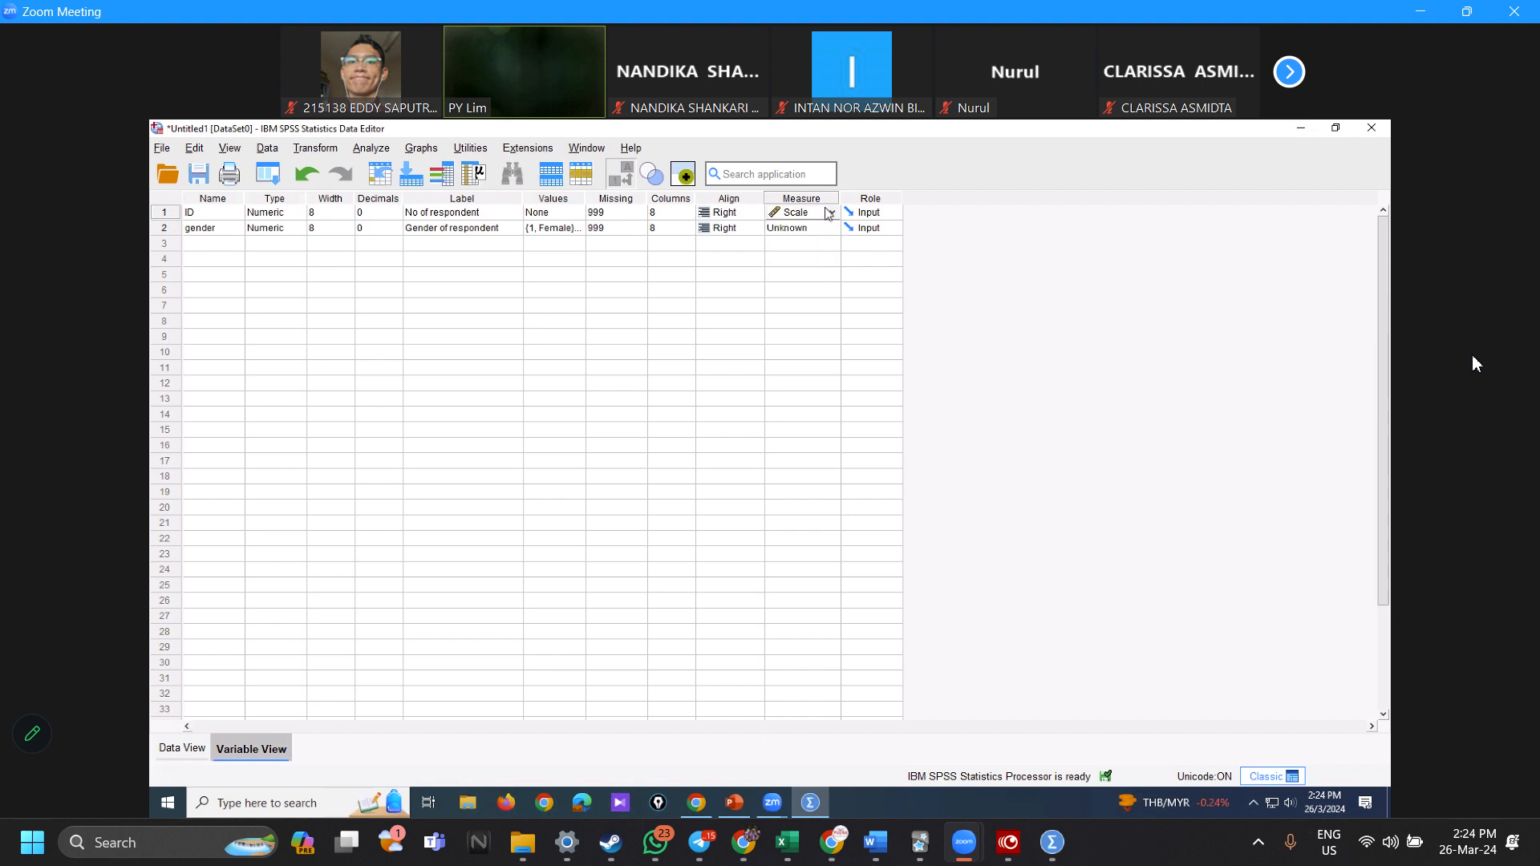
click(829, 213)
click(834, 255)
click(831, 231)
click(835, 226)
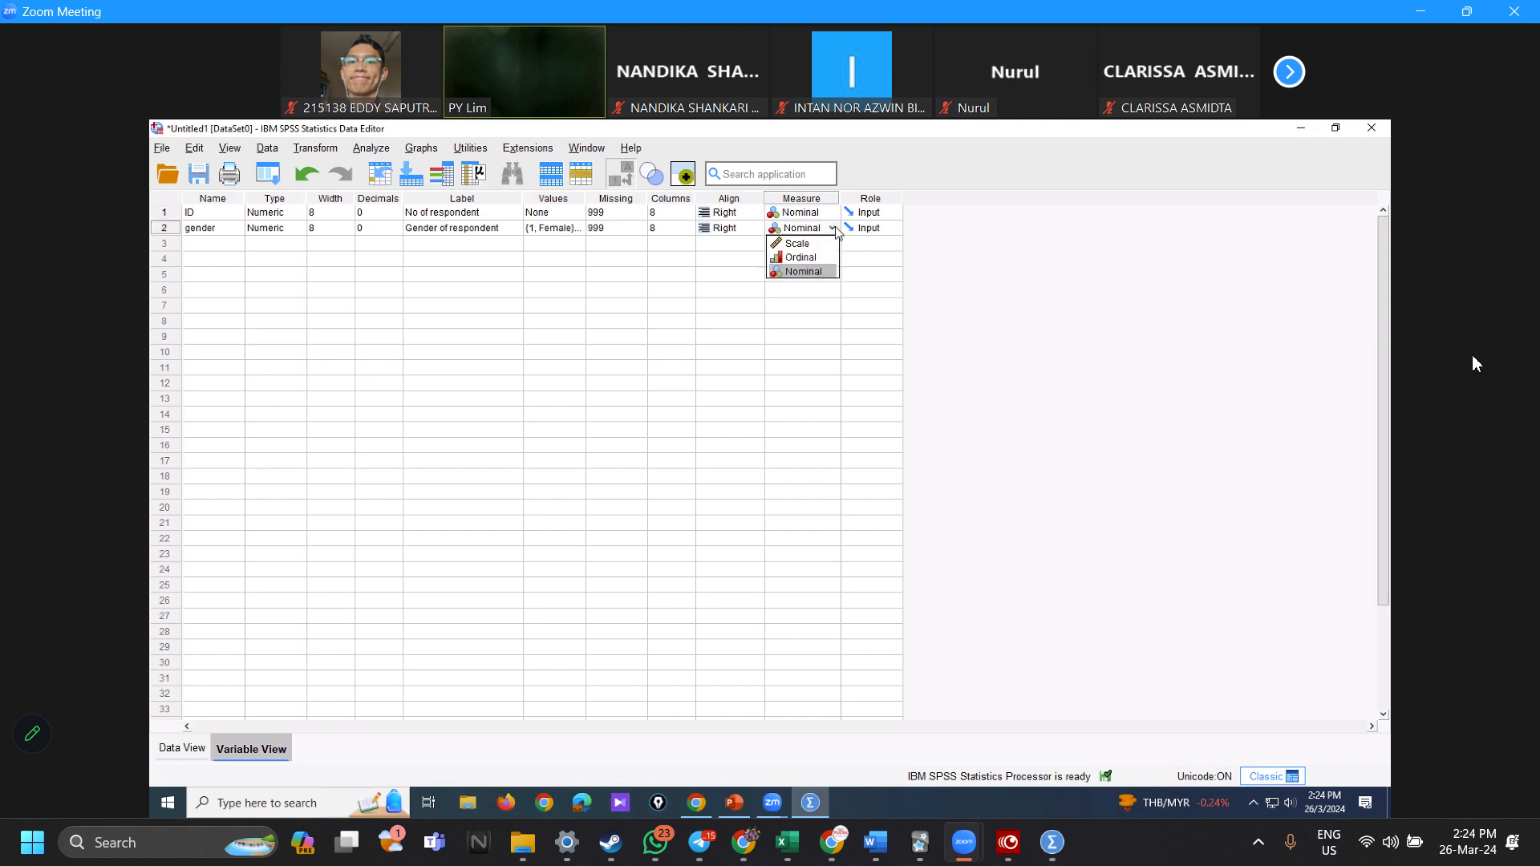
click(815, 271)
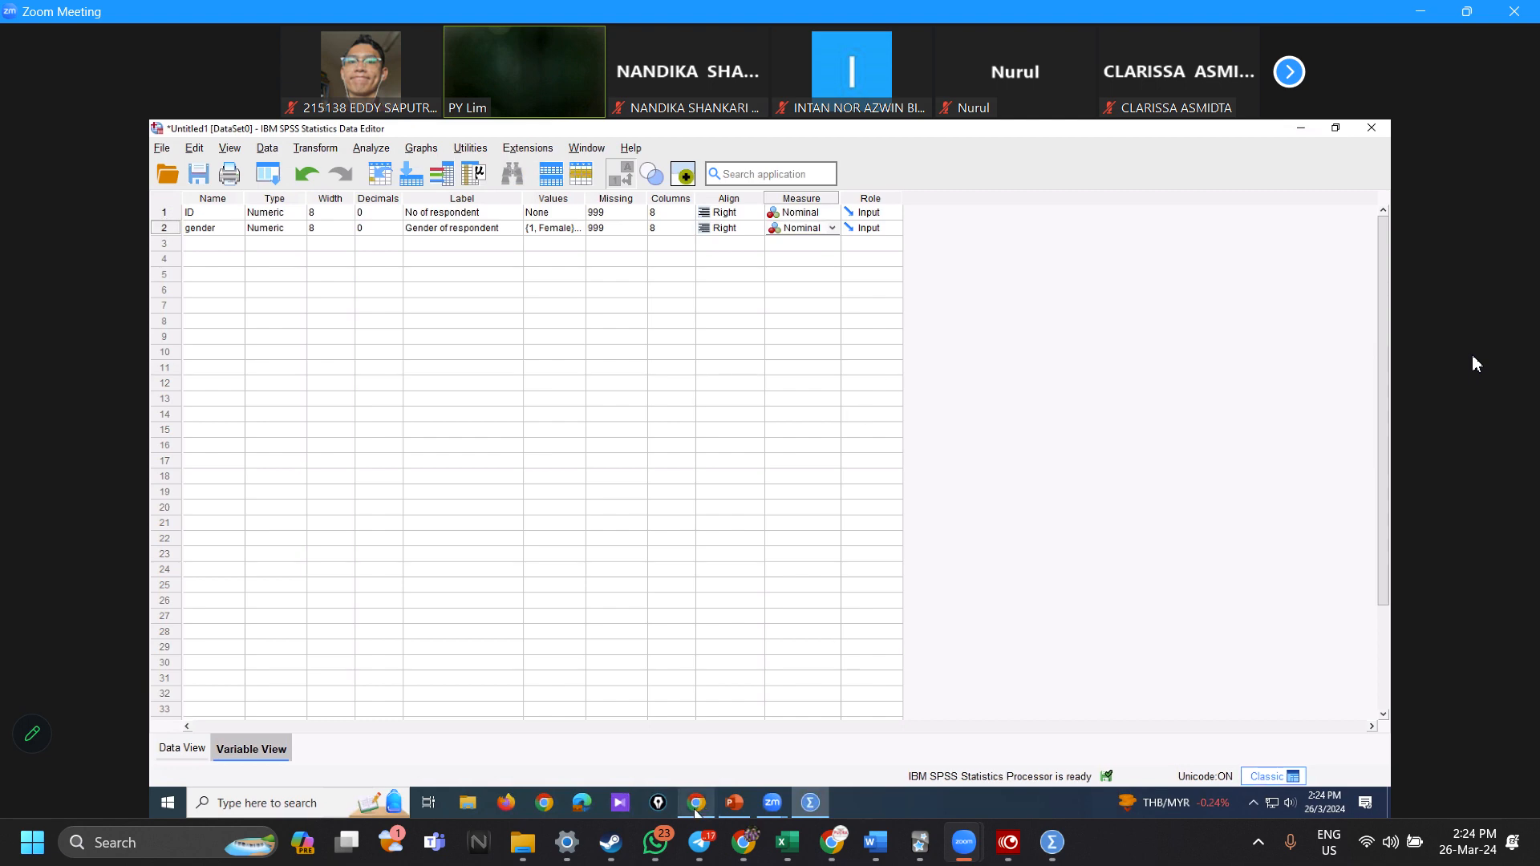
Step: Consult the exercise slide in PowerPoint, select the empty third variable name in SPSS, and go back to the slide
click(741, 808)
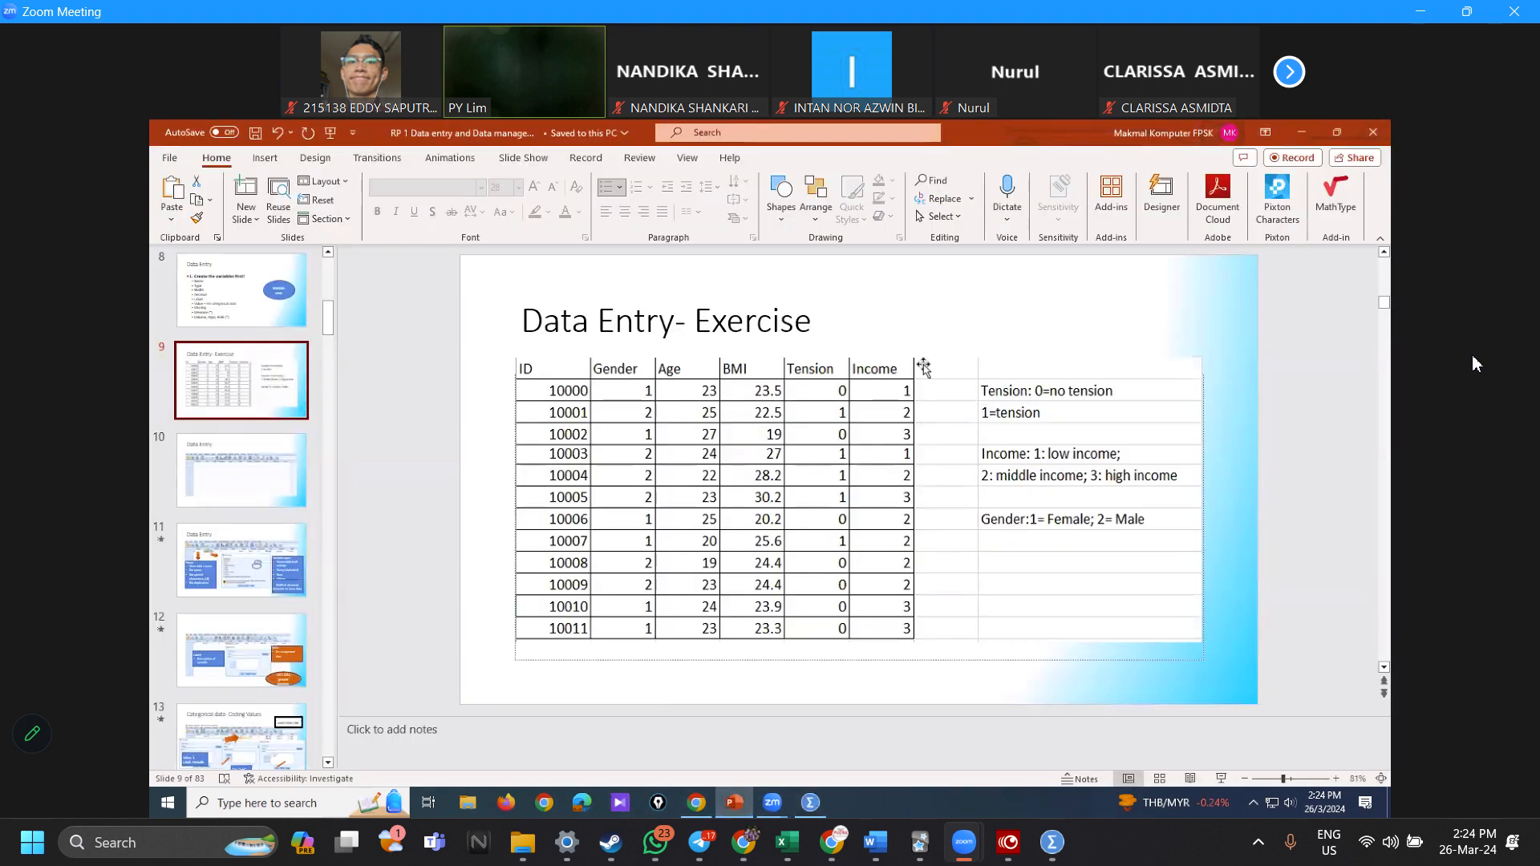
mouse_move(799, 807)
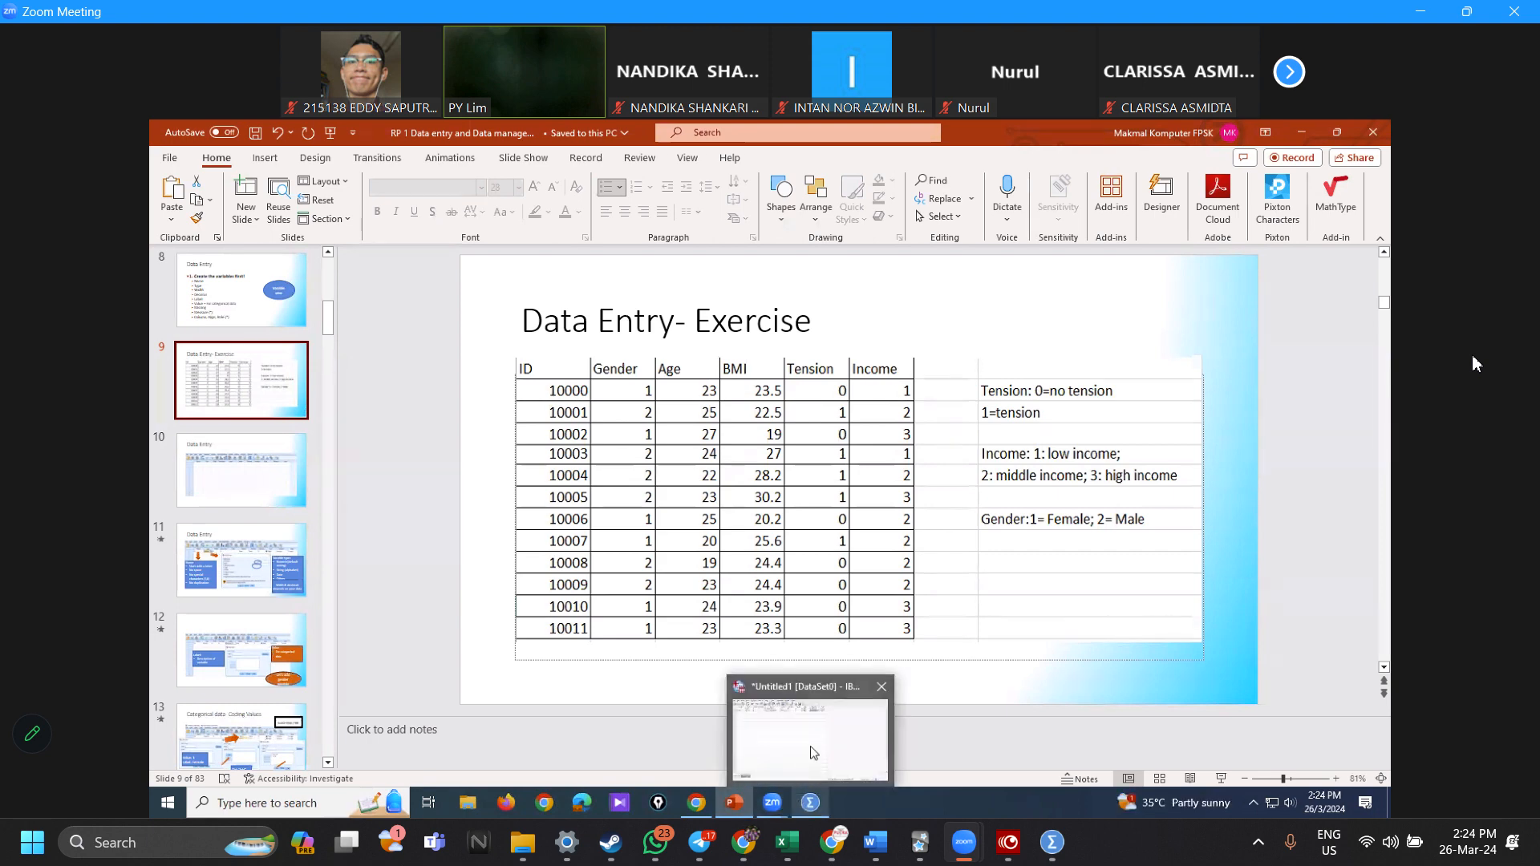
click(811, 746)
click(233, 243)
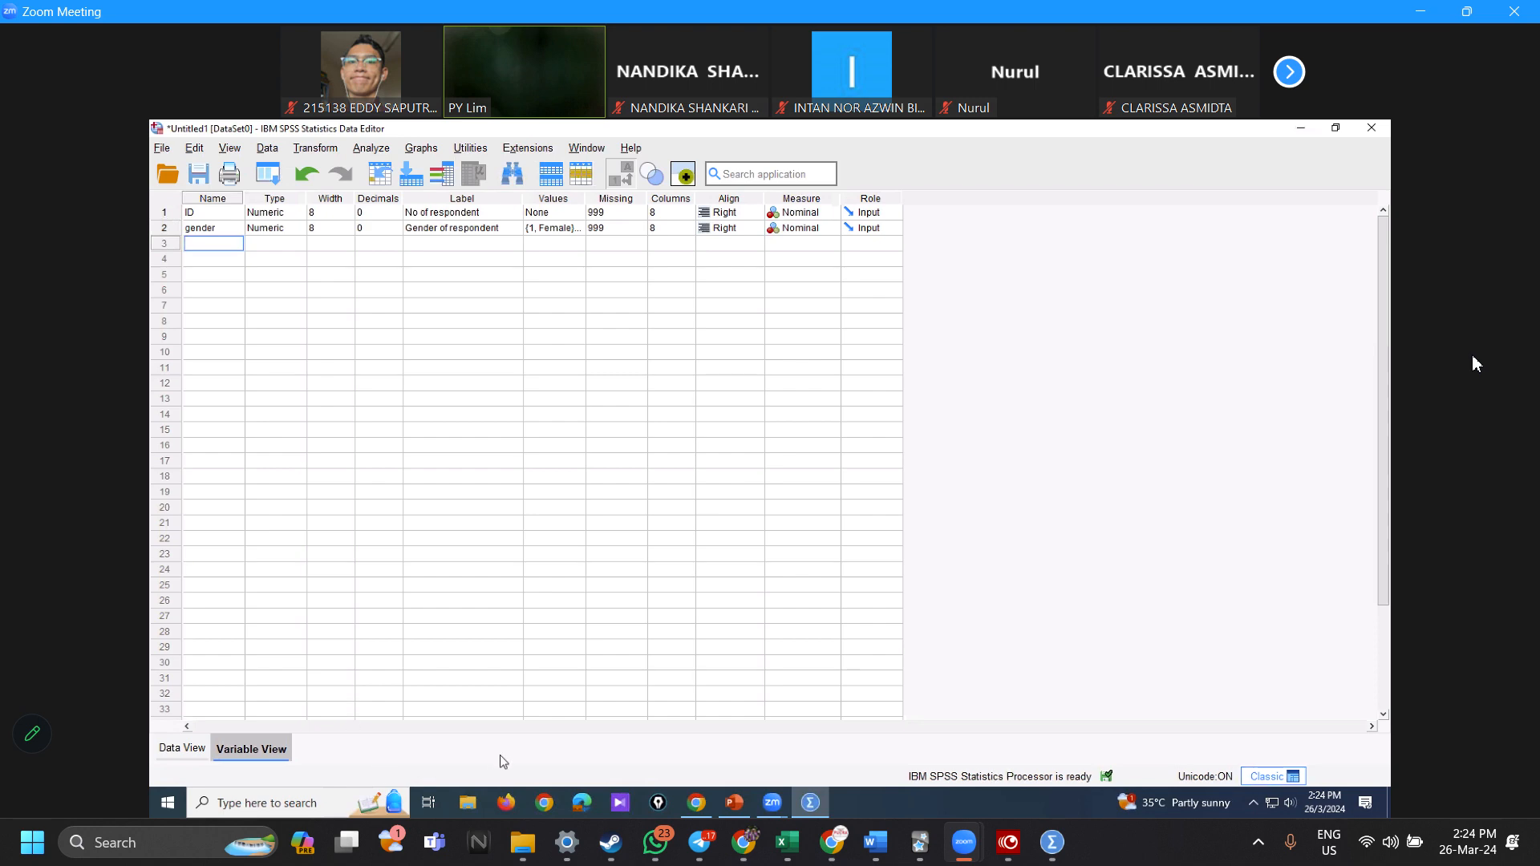
click(734, 802)
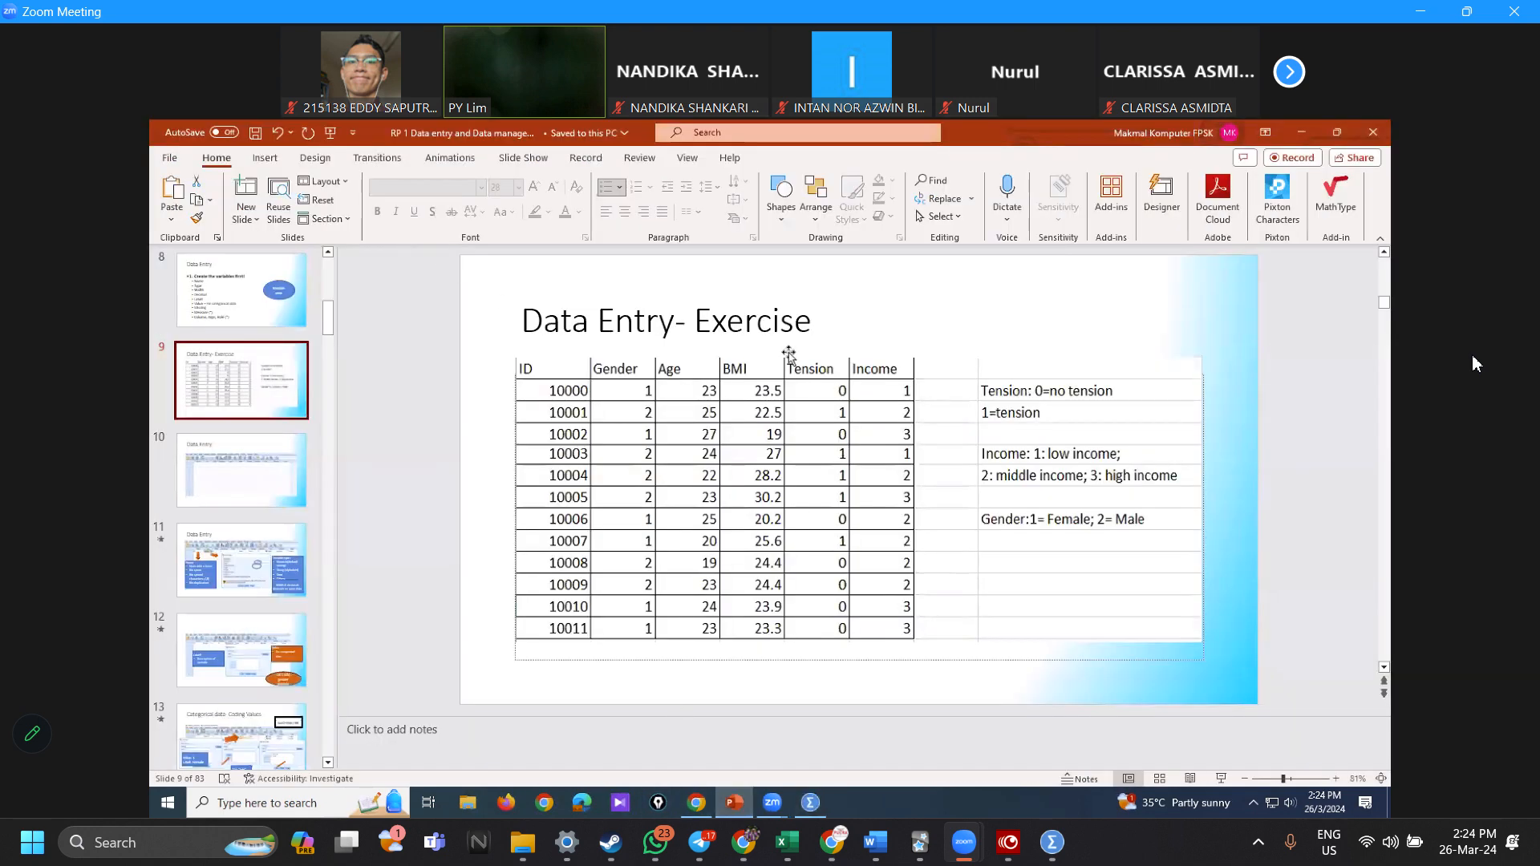
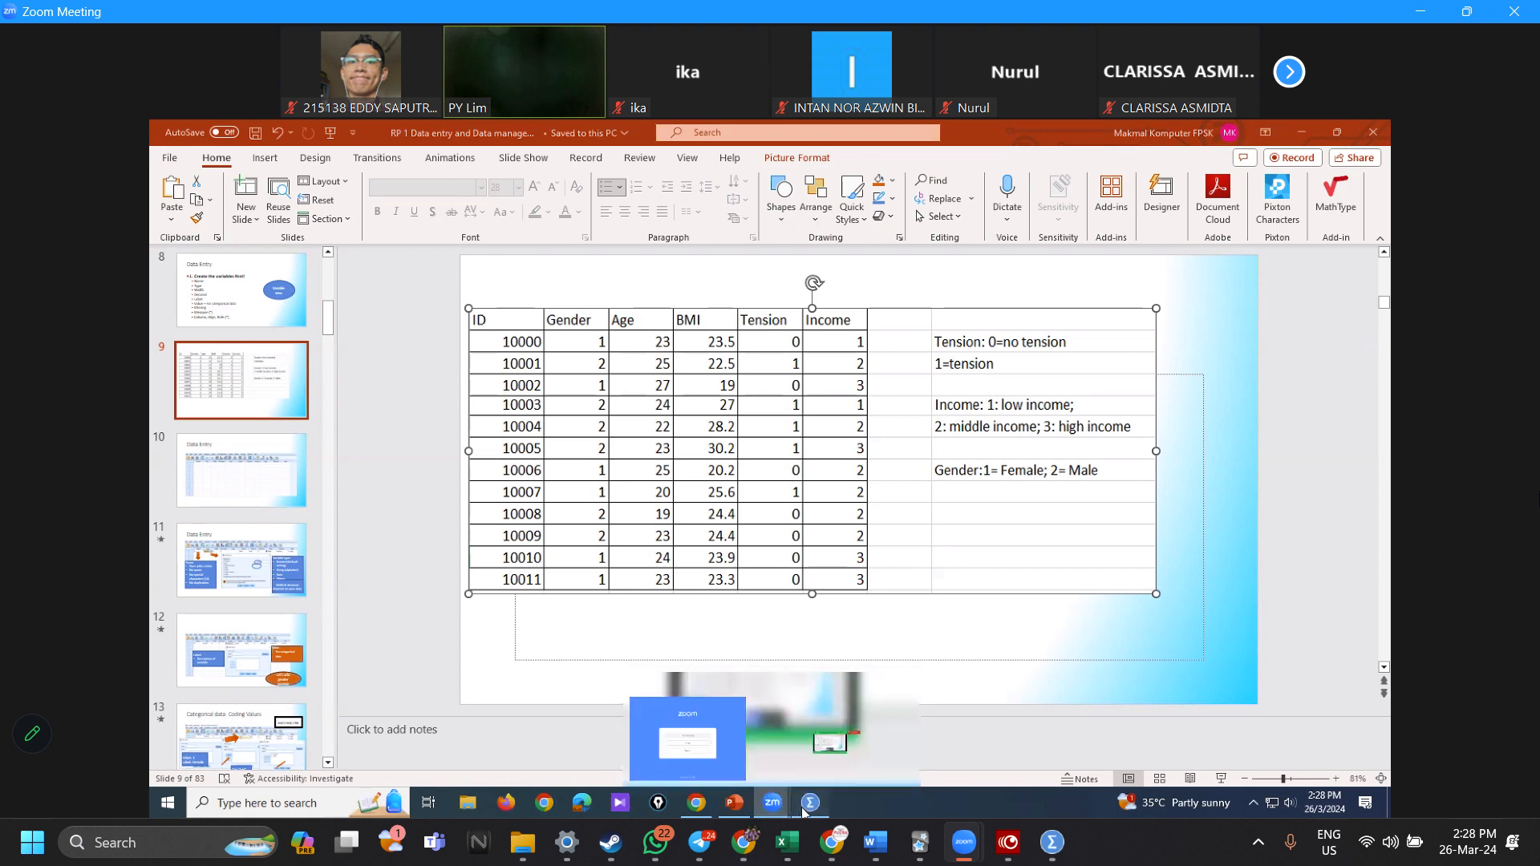
Step: Return to SPSS and try to name the third variable "1gender", starting with a digit
click(810, 802)
click(225, 244)
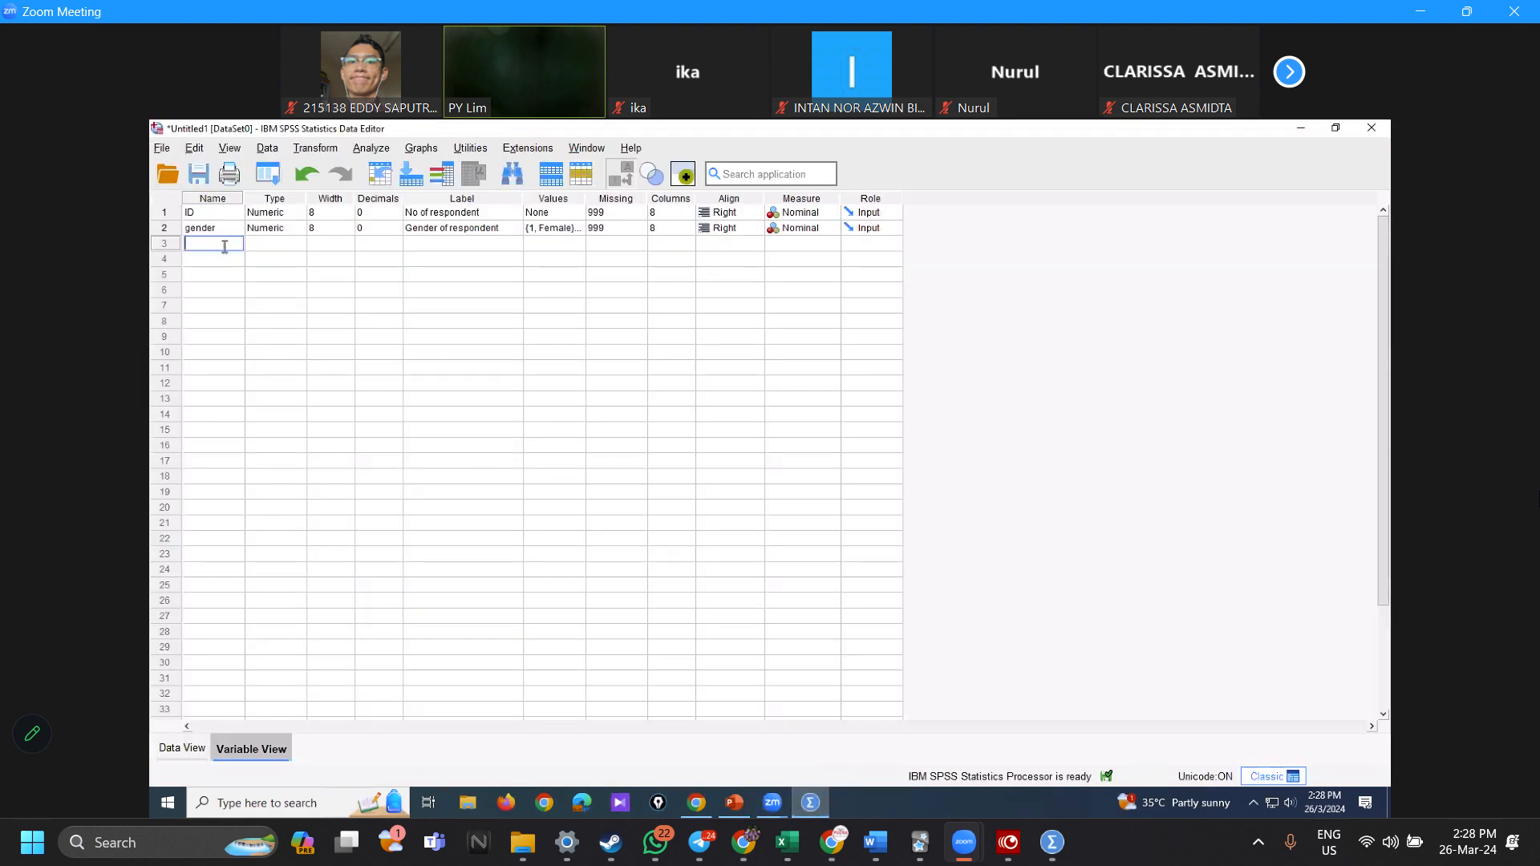
text(1gender)
key(Return)
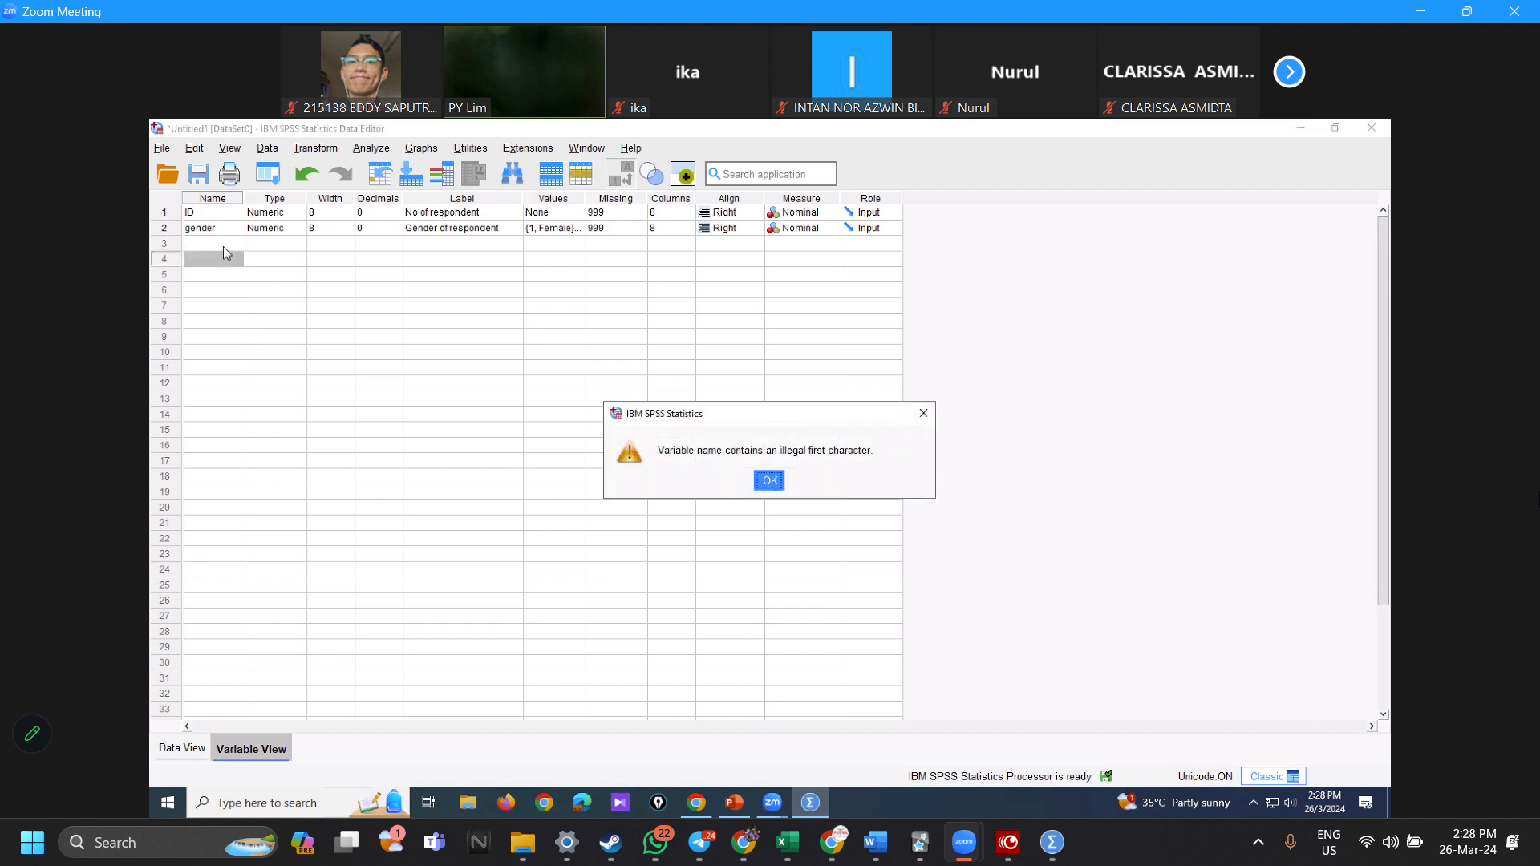
click(770, 480)
Step: Try to name the third variable "mental health", with a space between the words
double_click(207, 241)
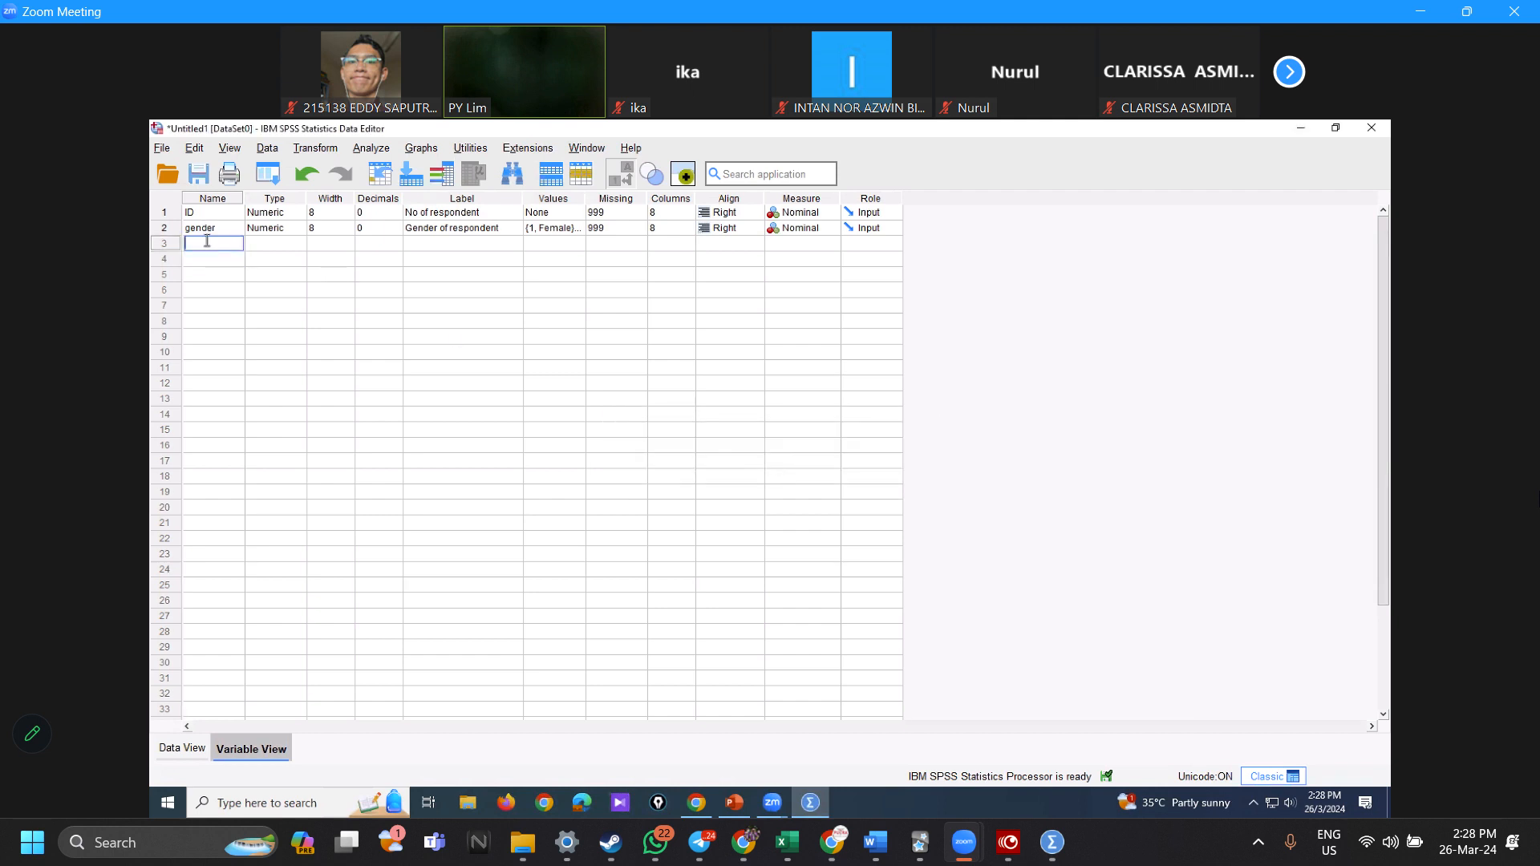
text(mental health)
key(Return)
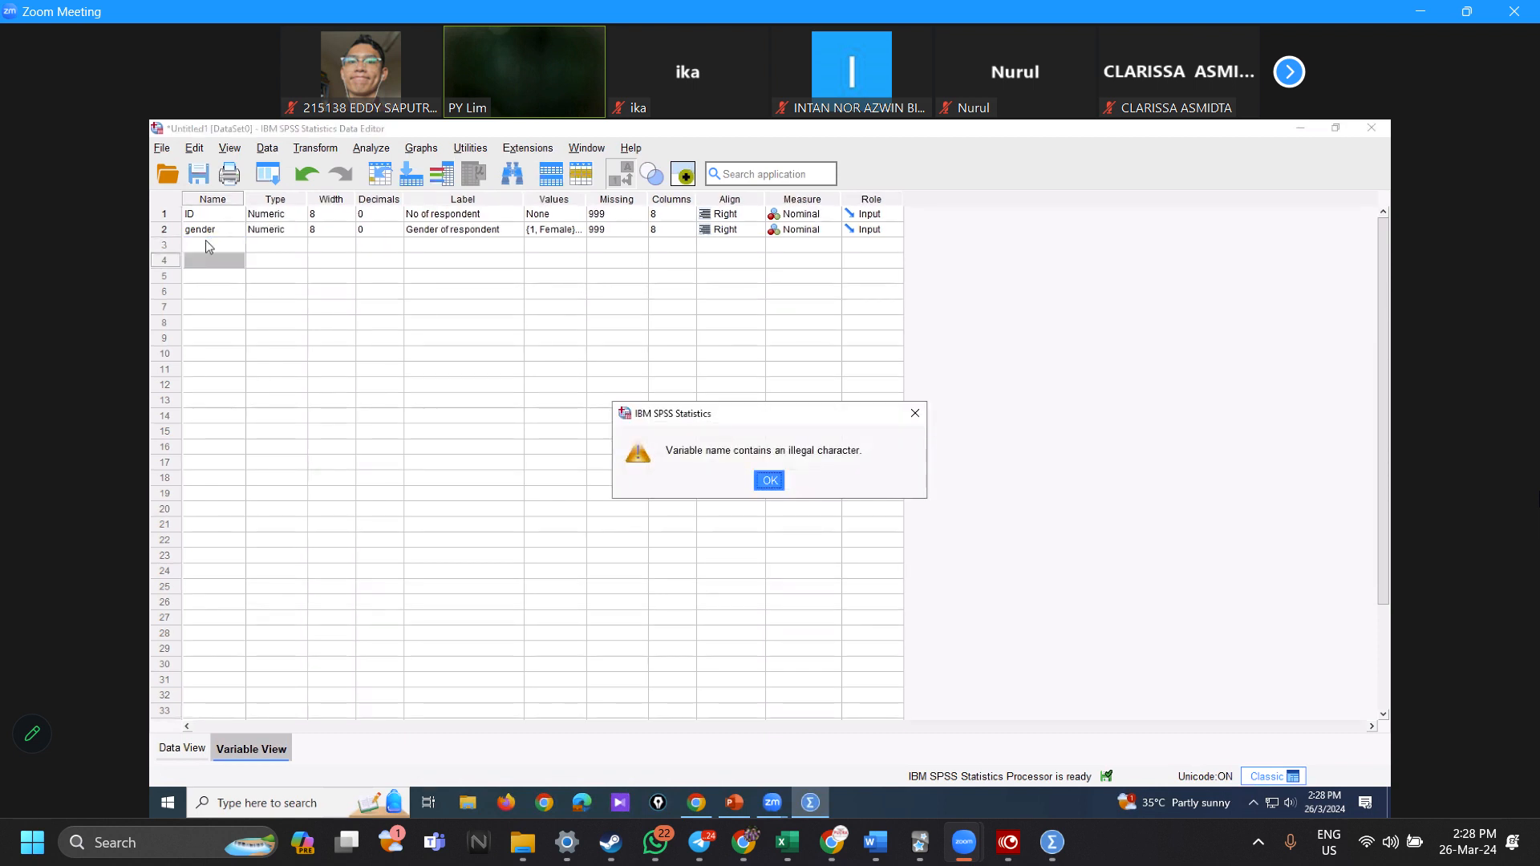
click(784, 486)
Step: Name the third variable "mental_health", with an underscore between the words
click(229, 246)
text(mental)
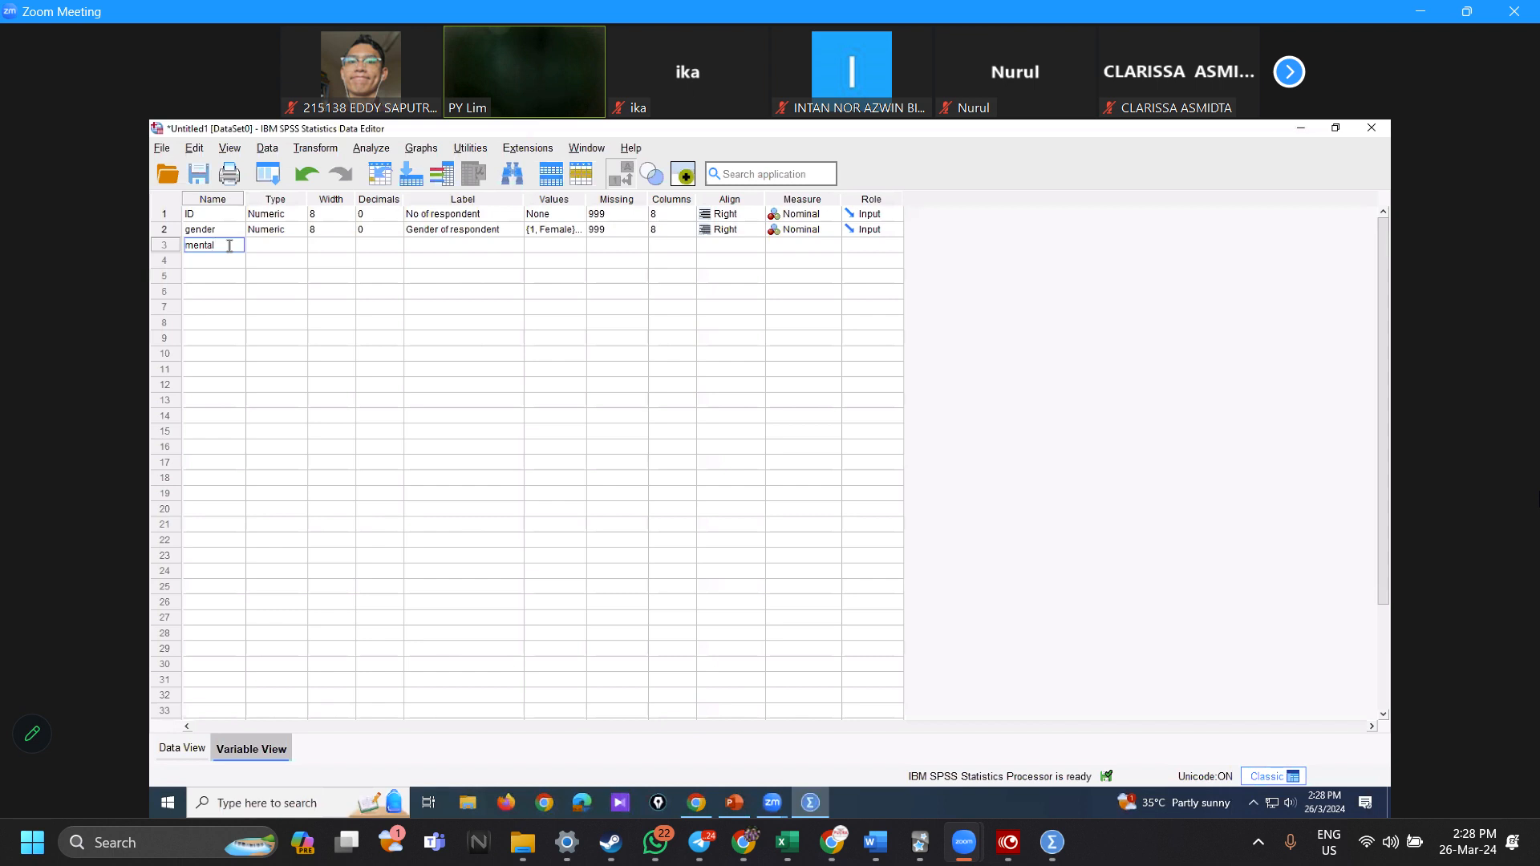
text(_health)
key(Return)
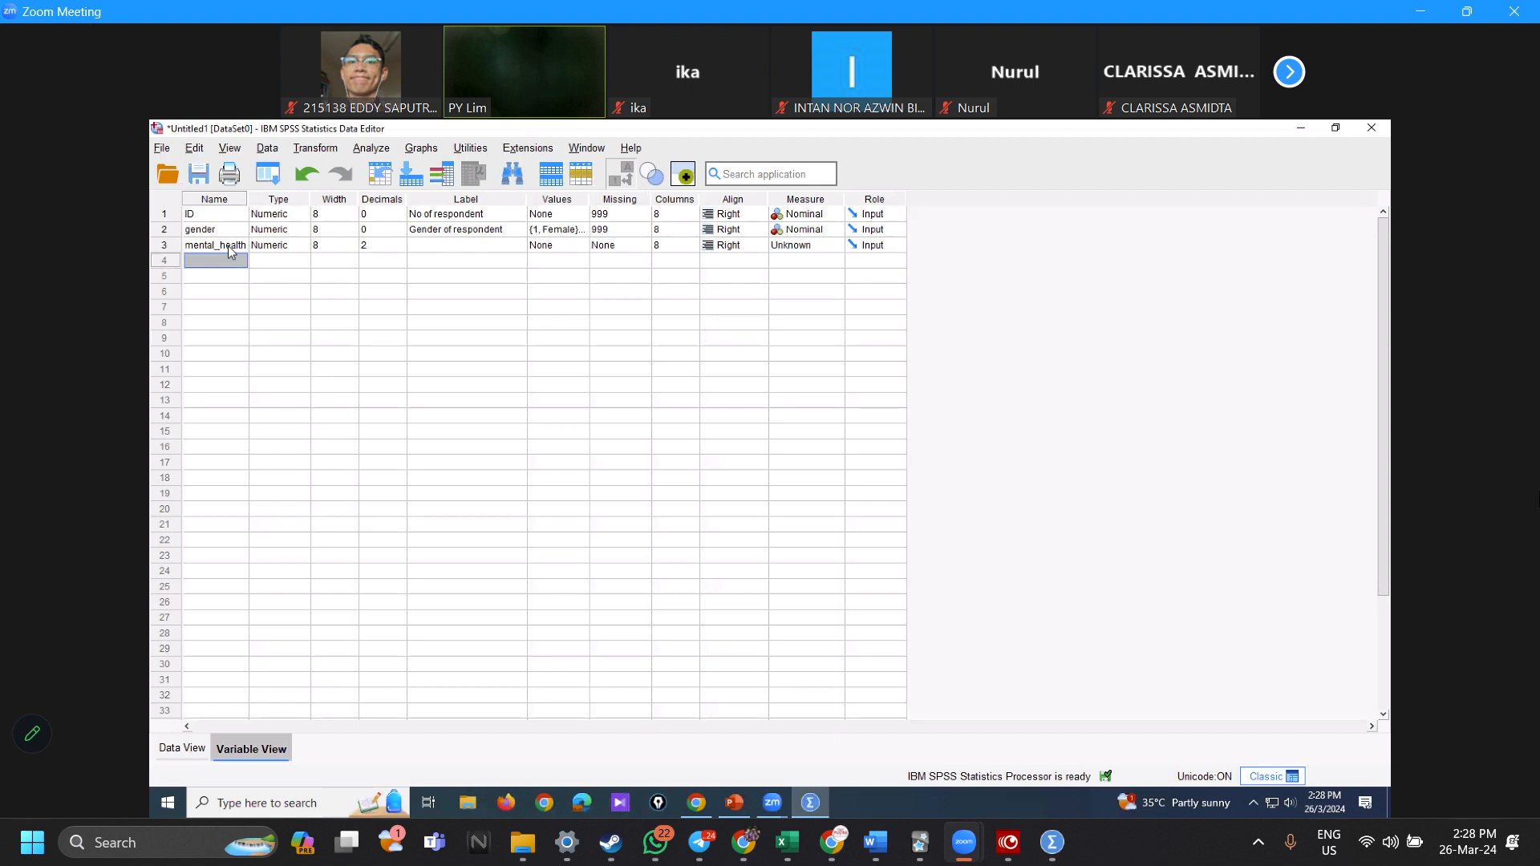
click(228, 245)
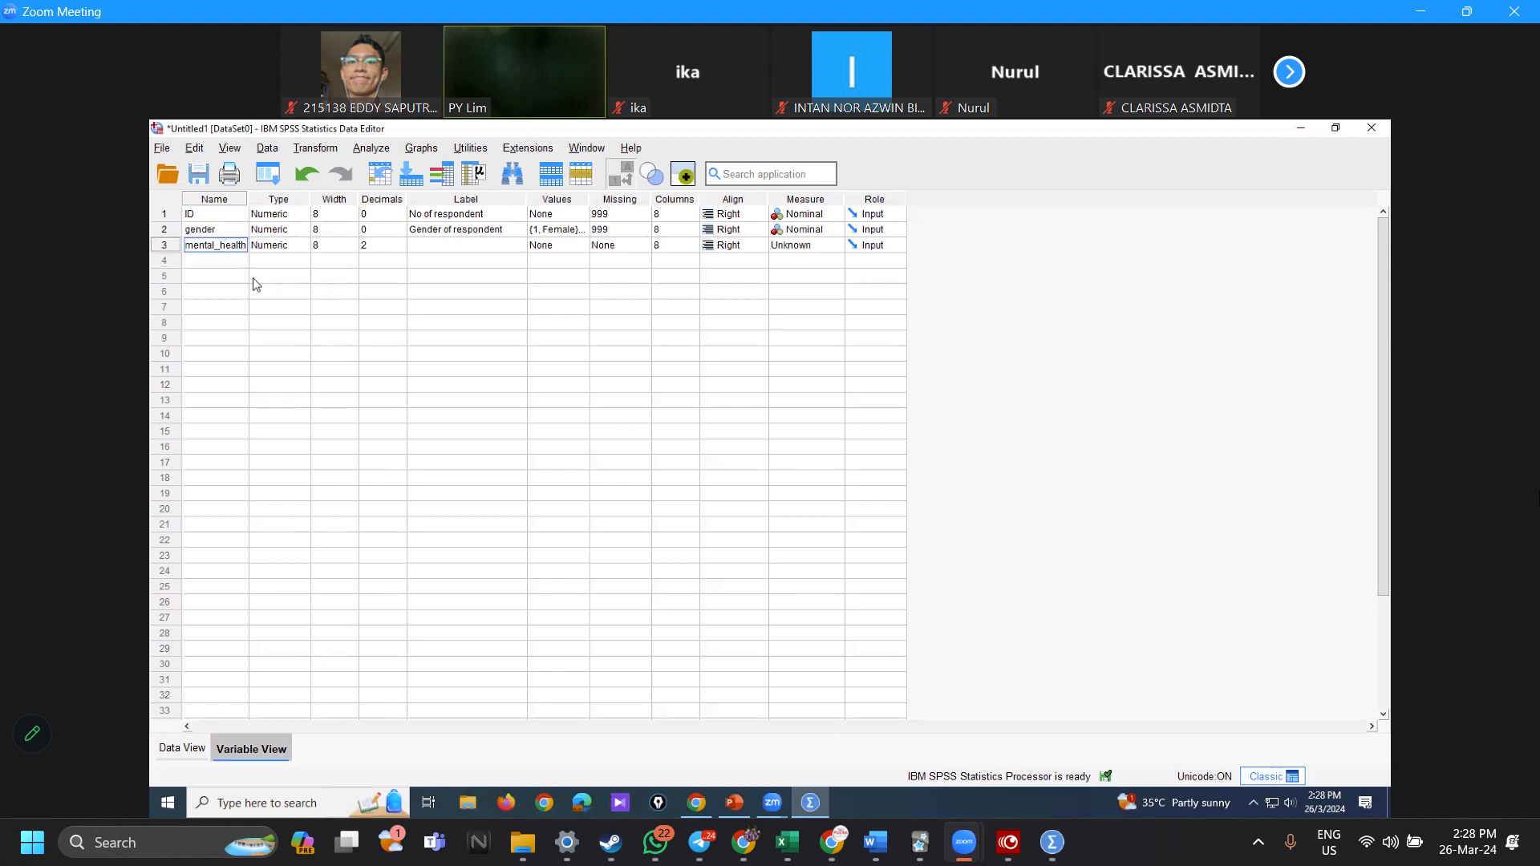
key(BackSpace)
key(Escape)
Step: Look up the variable that follows Gender on the PowerPoint exercise slide and return to SPSS
click(738, 811)
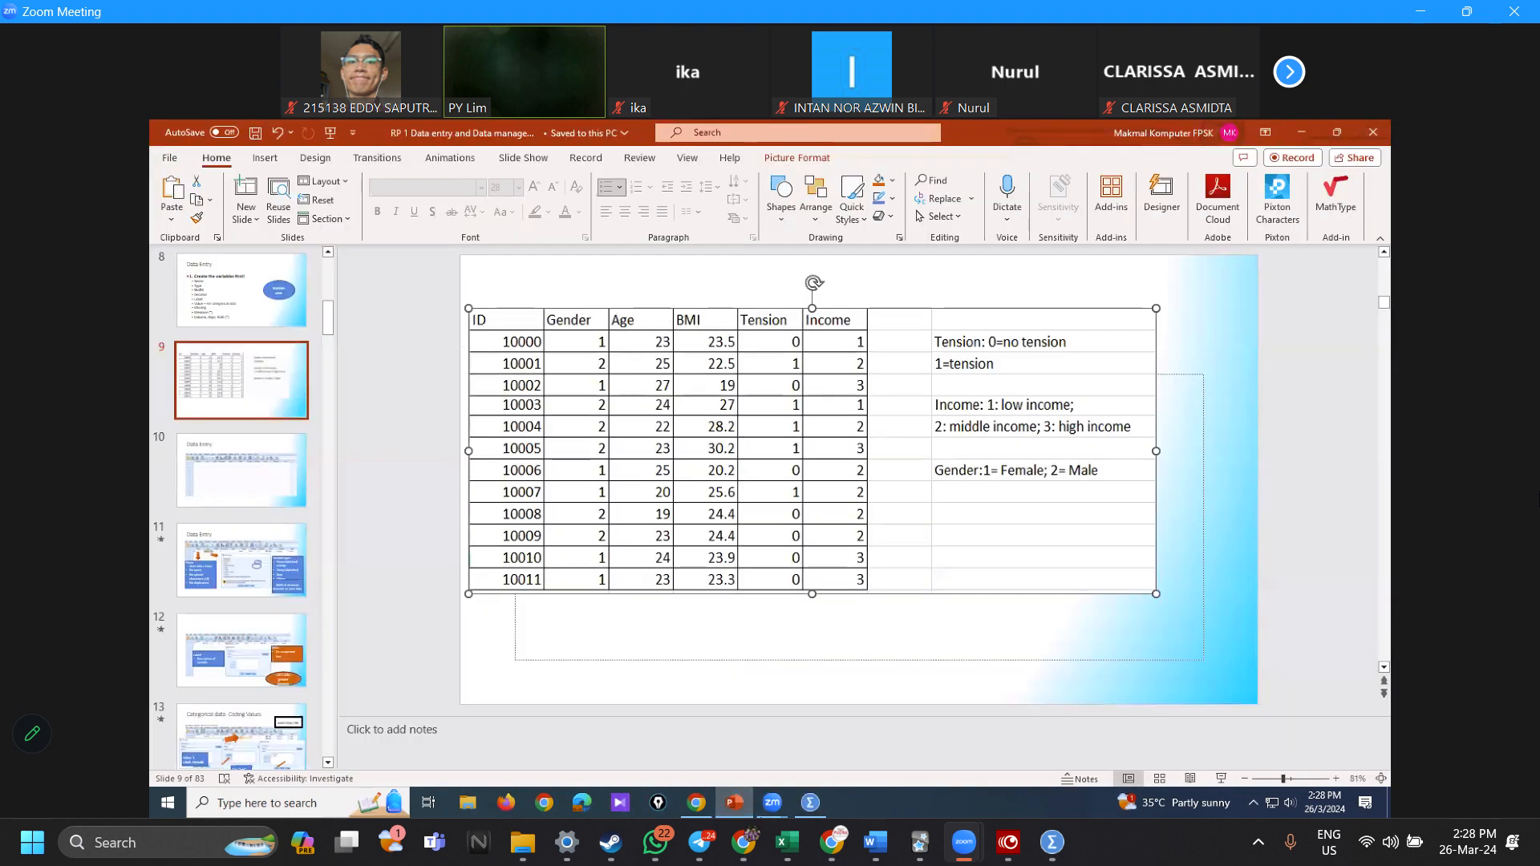
click(810, 802)
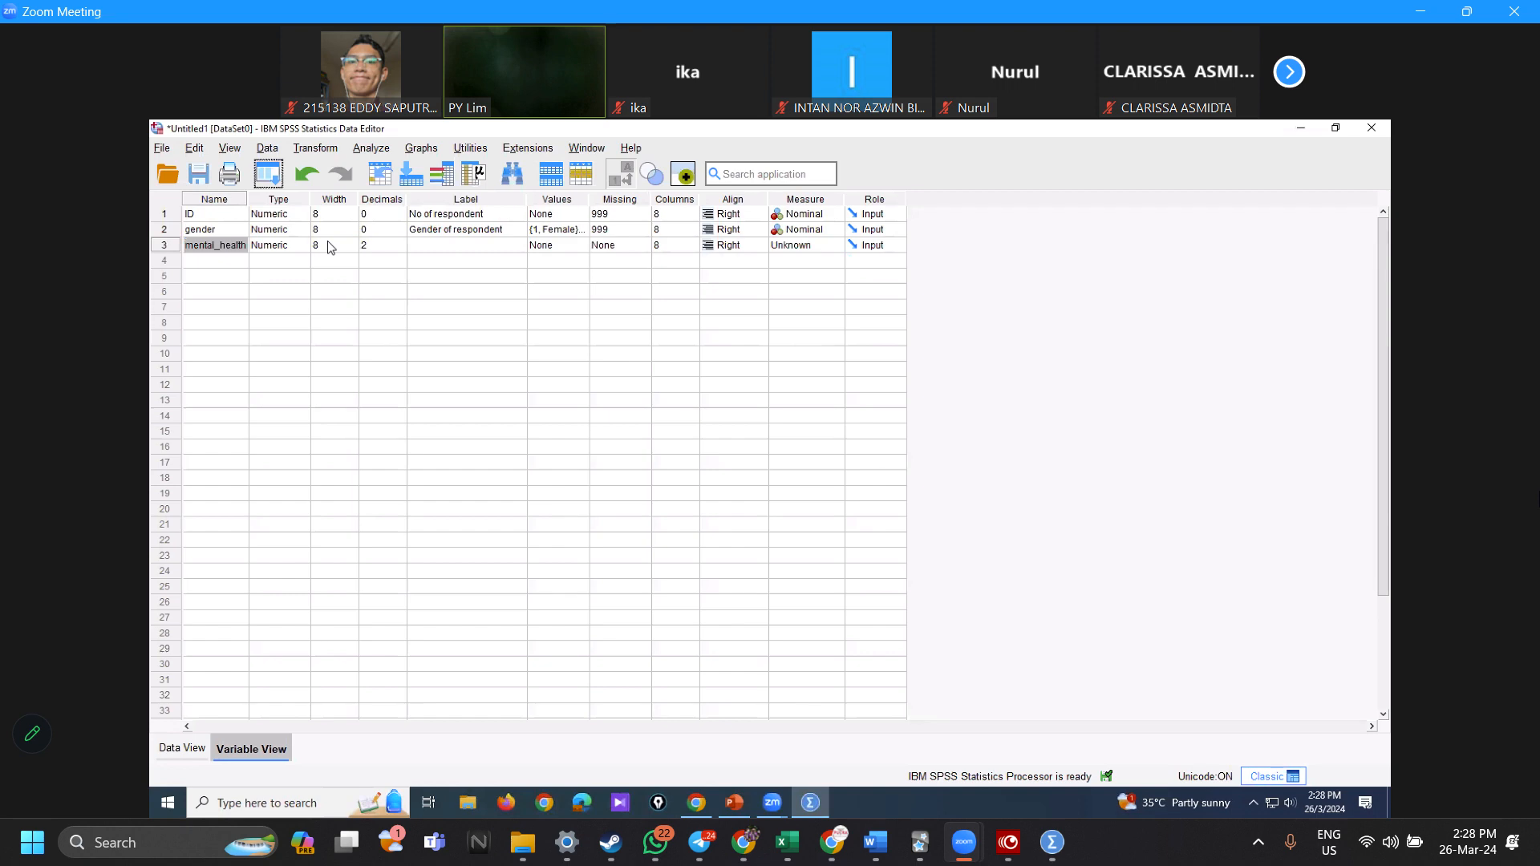
click(736, 806)
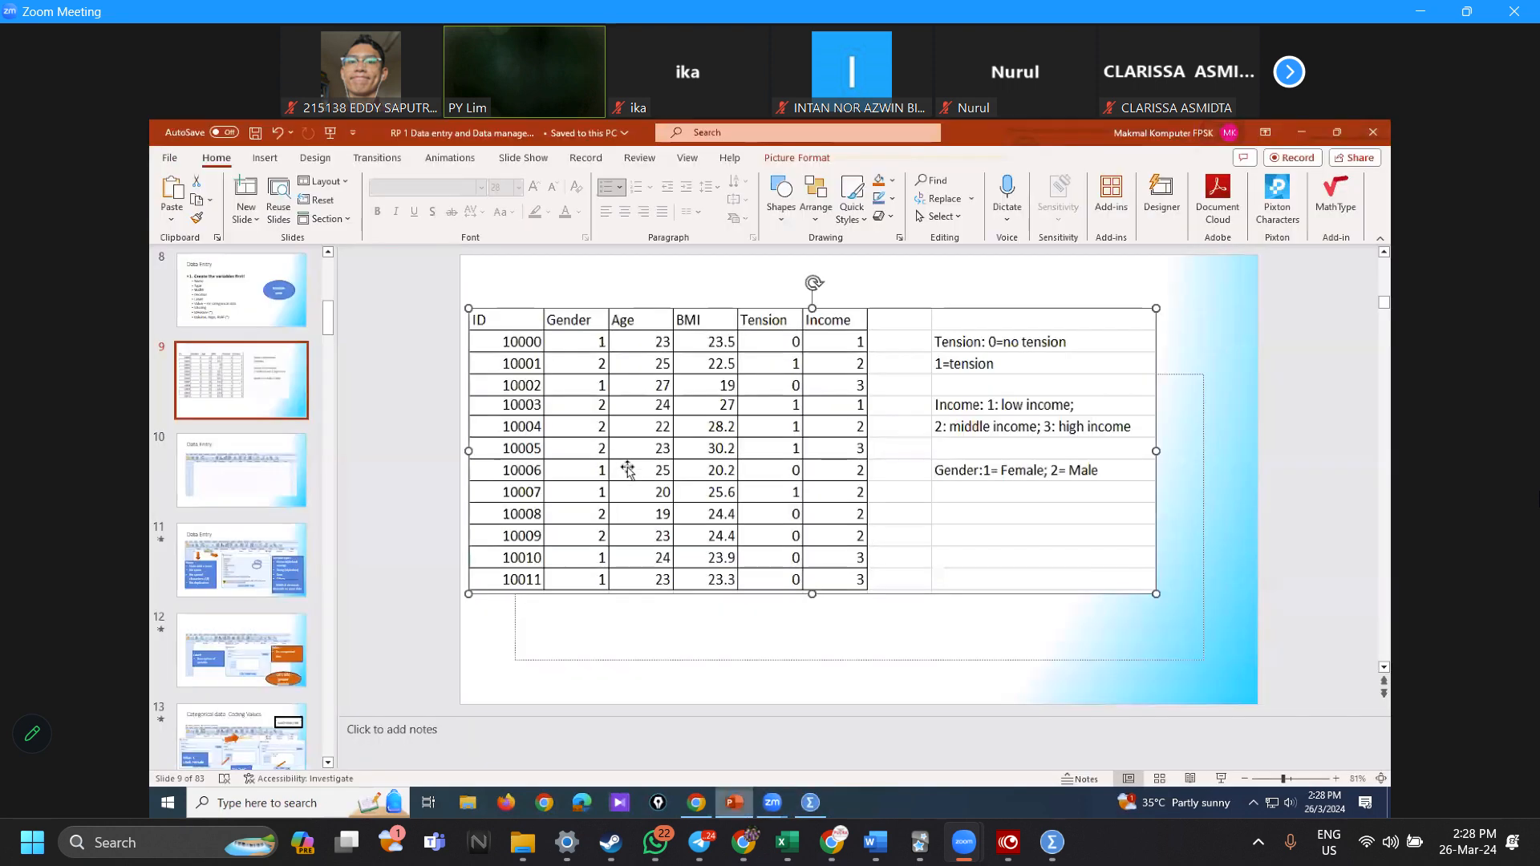
click(811, 802)
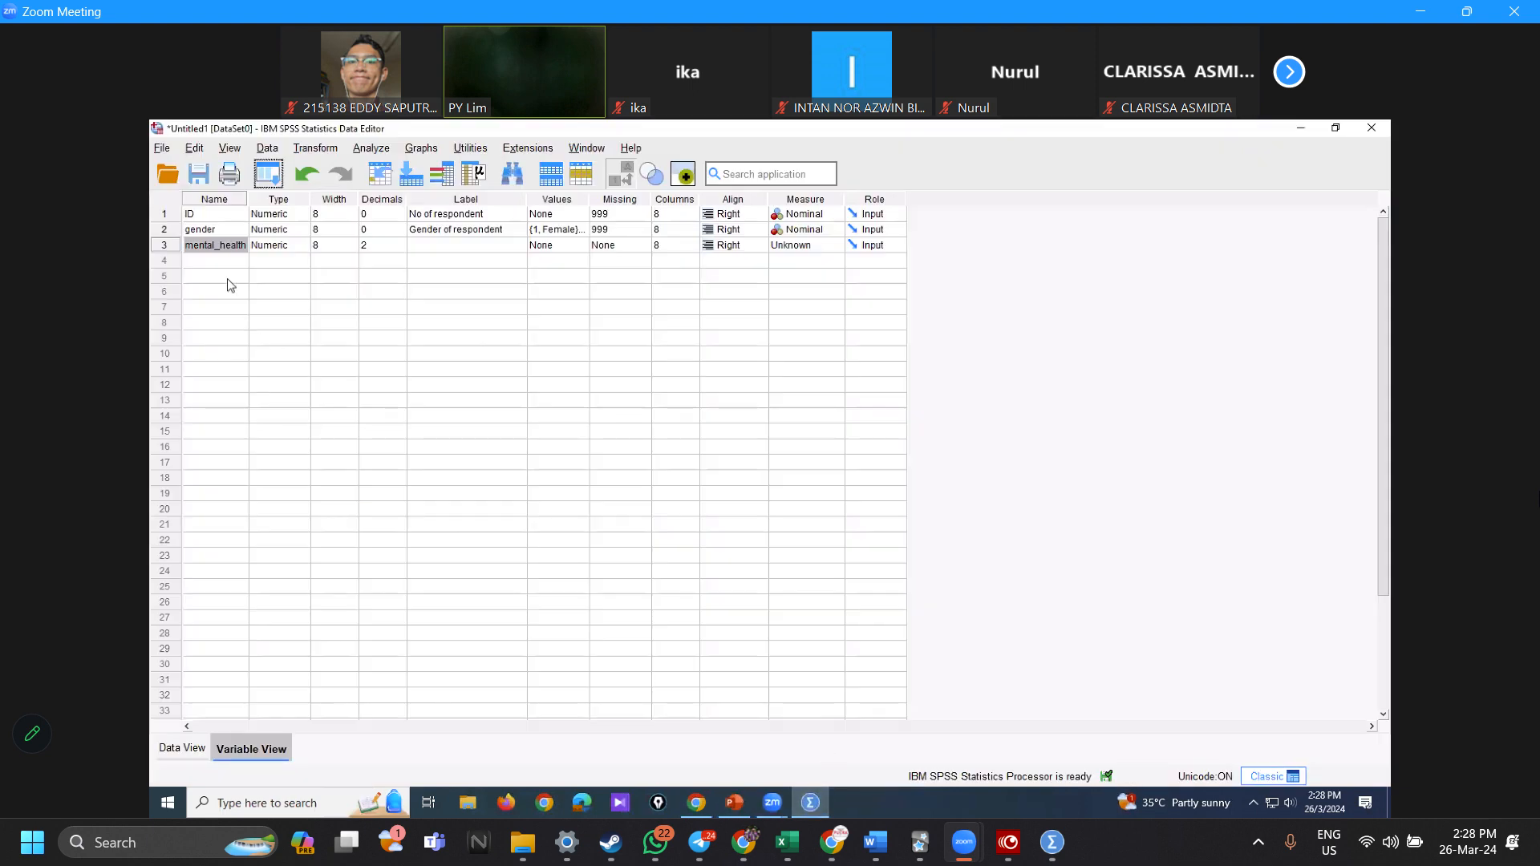
Step: Rename the third variable as age
double_click(231, 245)
text(ge)
text(a)
key(Return)
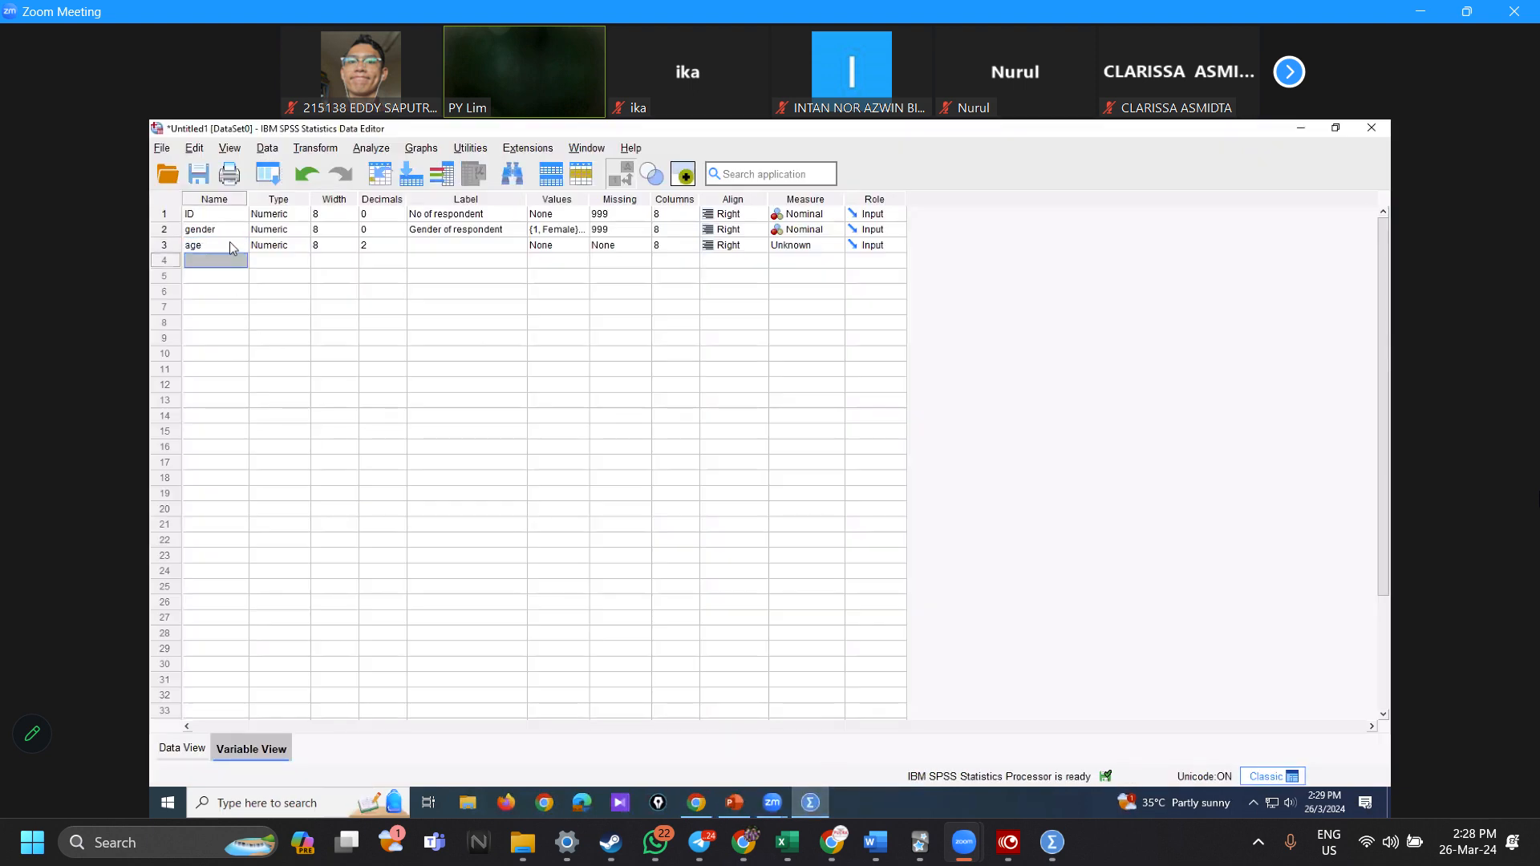
Step: Save the dataset to the Desktop with the presenter's surname as the file name, and exit SPSS
click(169, 749)
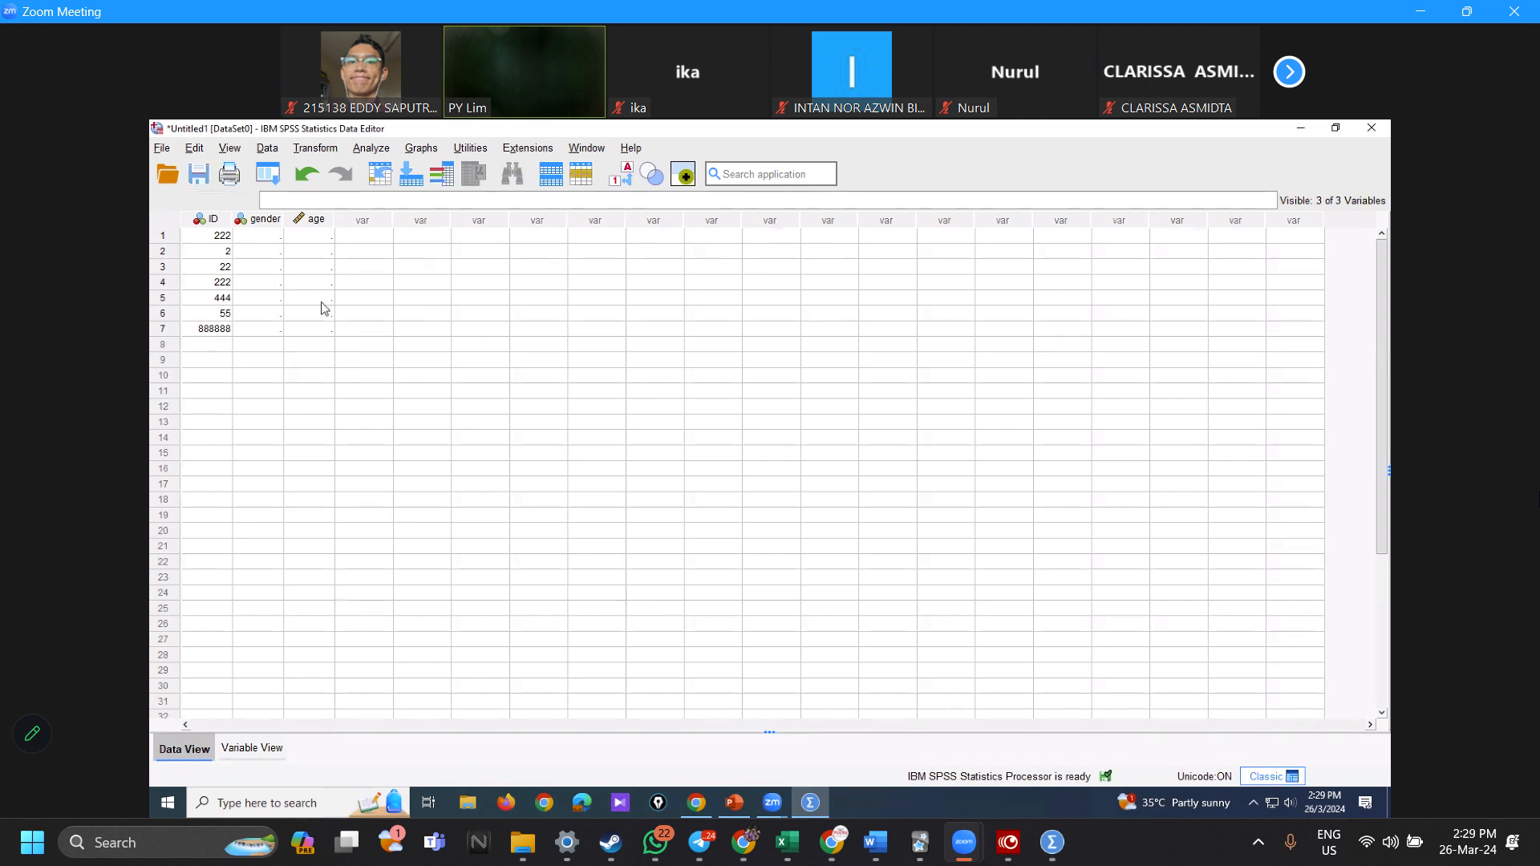
key(ctrl+s)
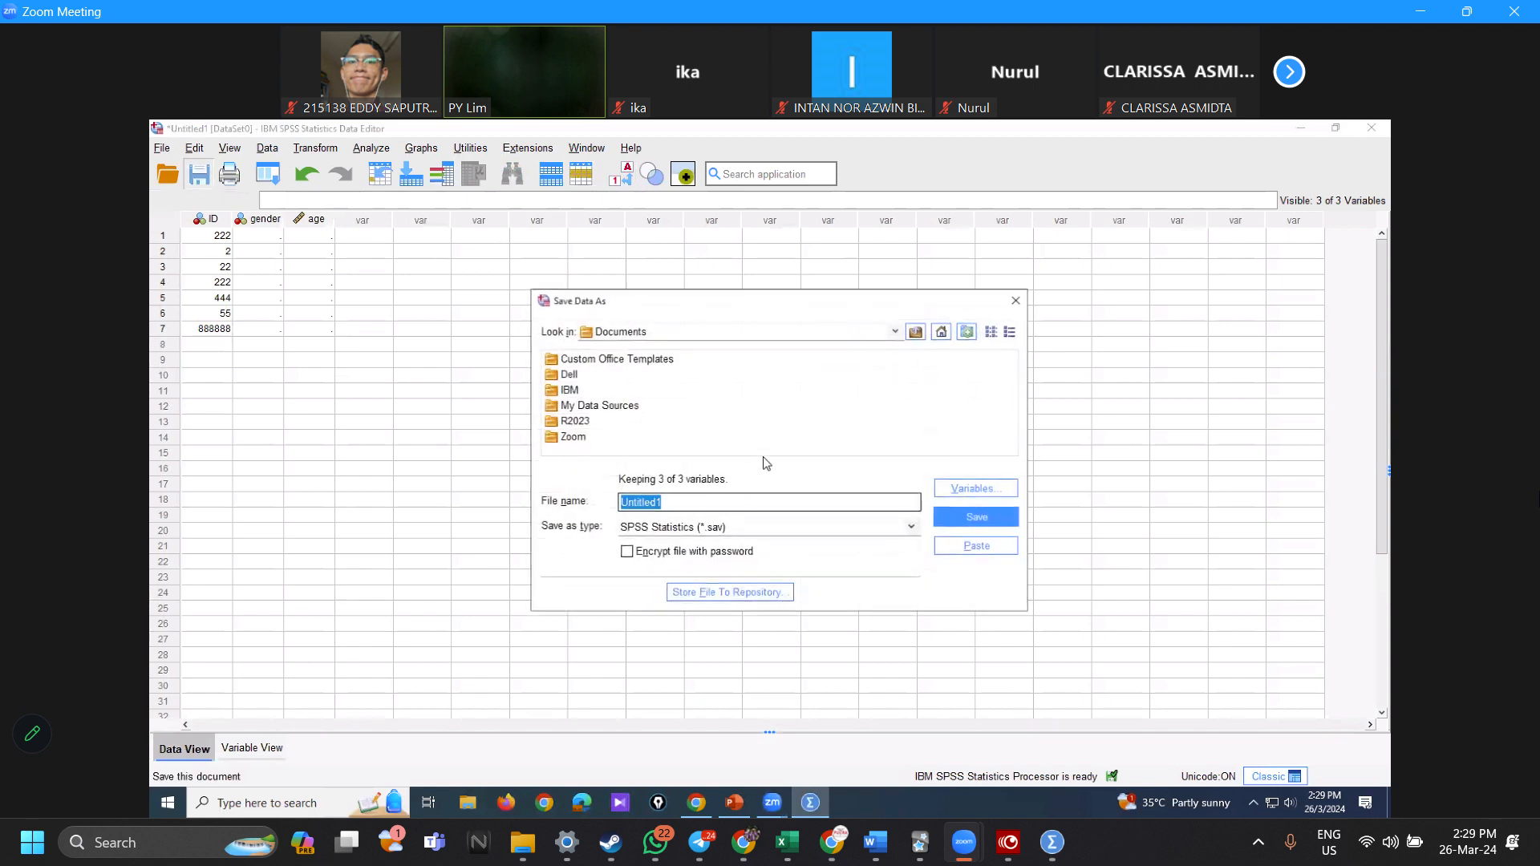
click(709, 332)
scroll(681, 385, up, 5)
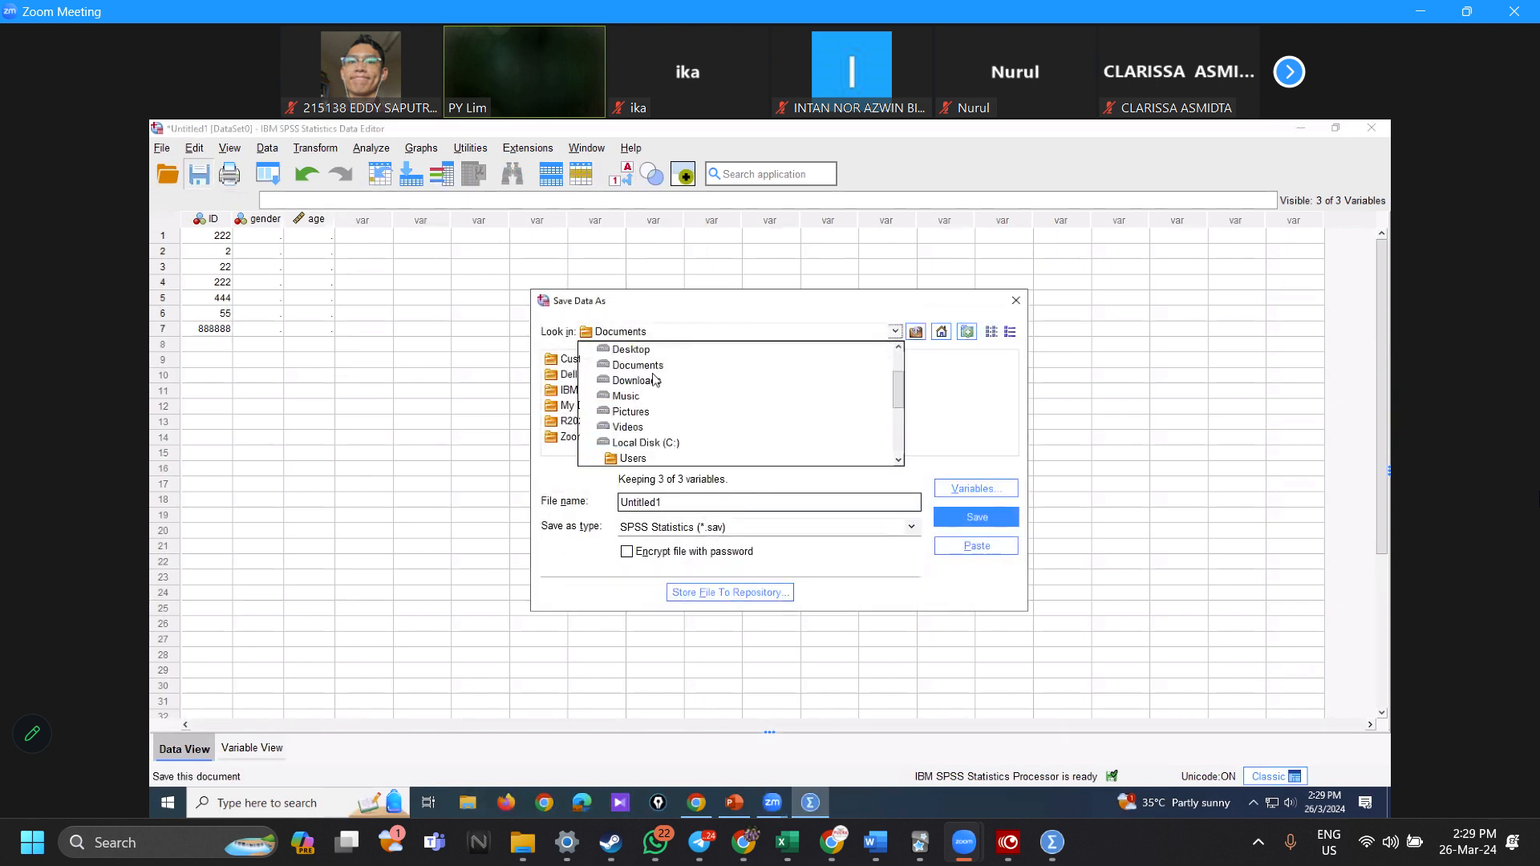
click(672, 369)
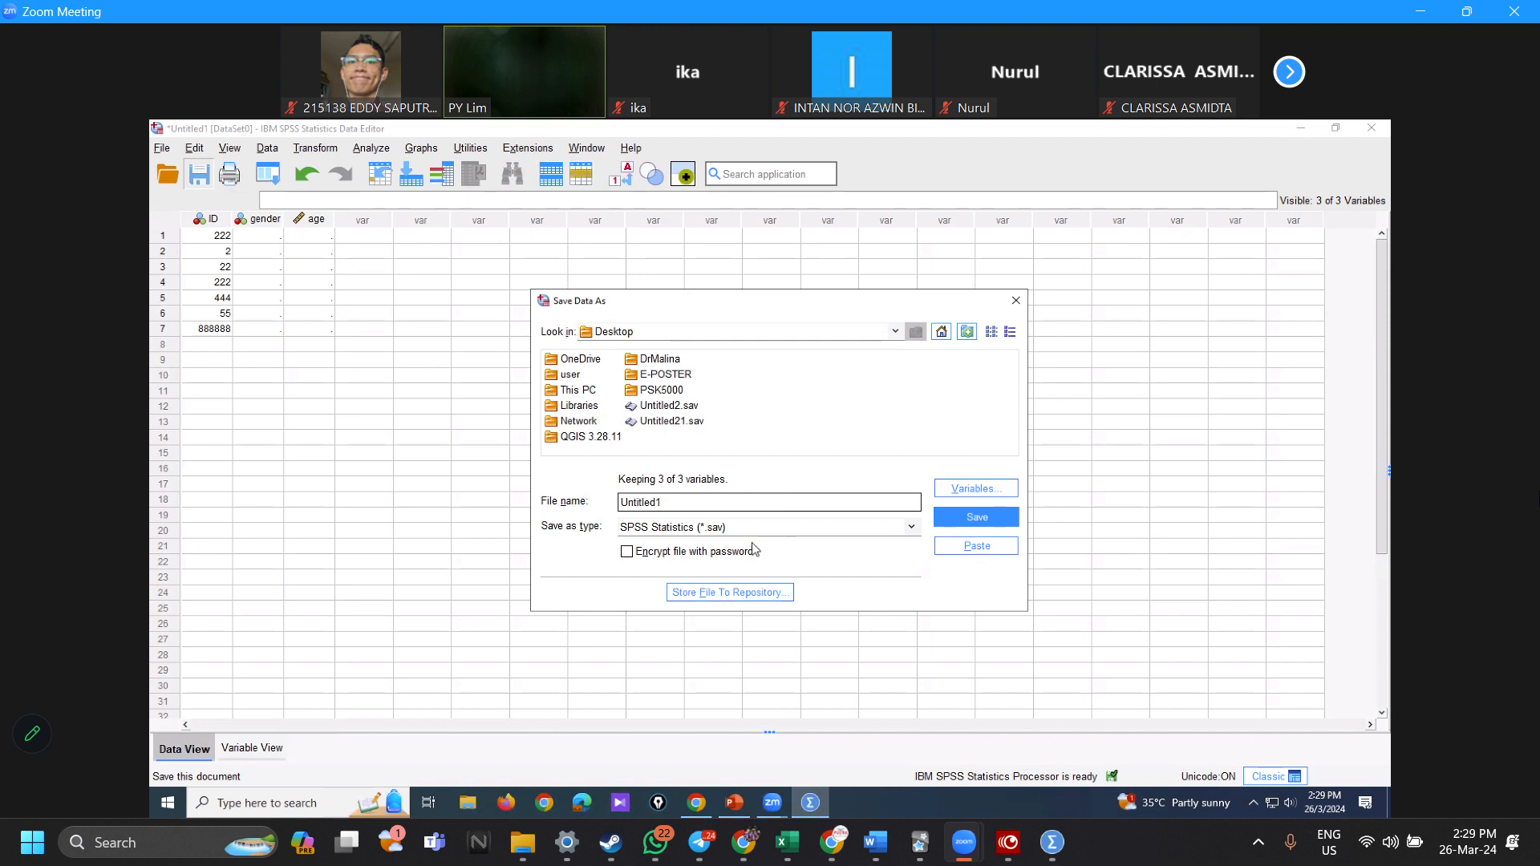
double_click(729, 502)
text(p)
key(BackSpace)
text(lim)
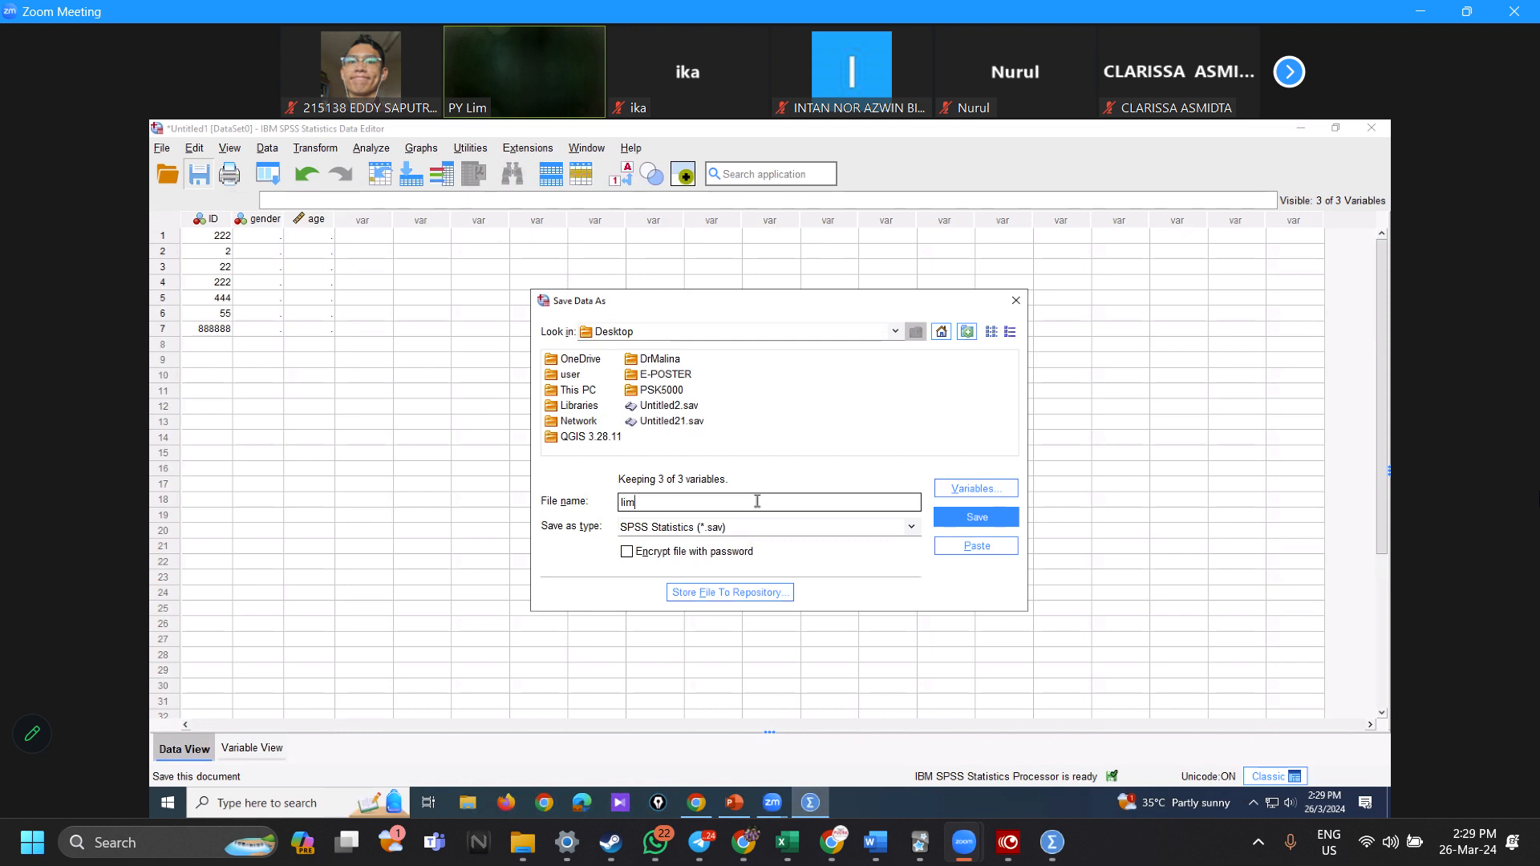
click(975, 526)
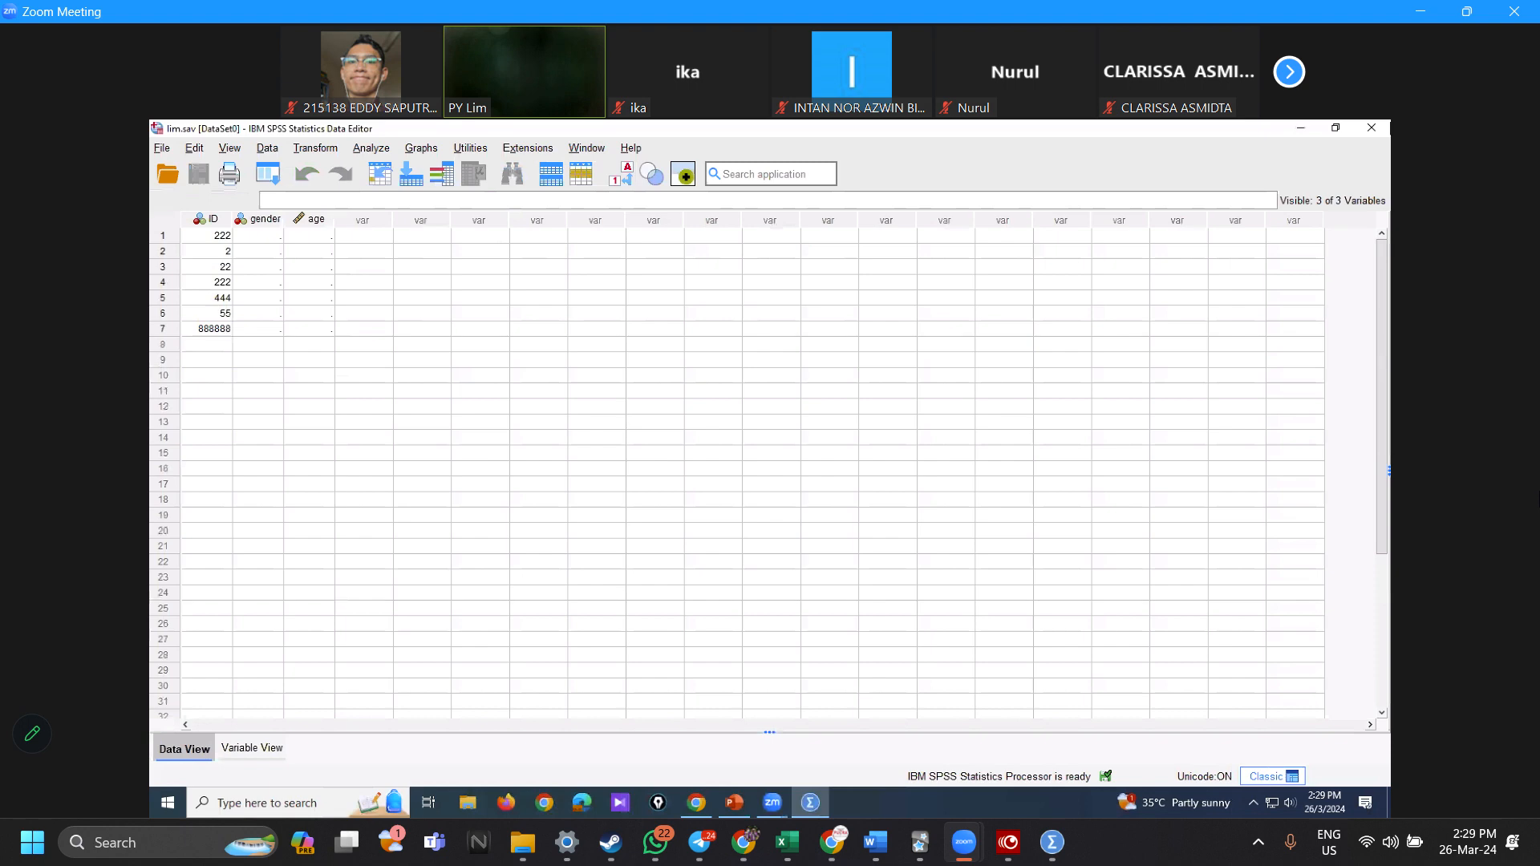
click(1371, 128)
click(759, 504)
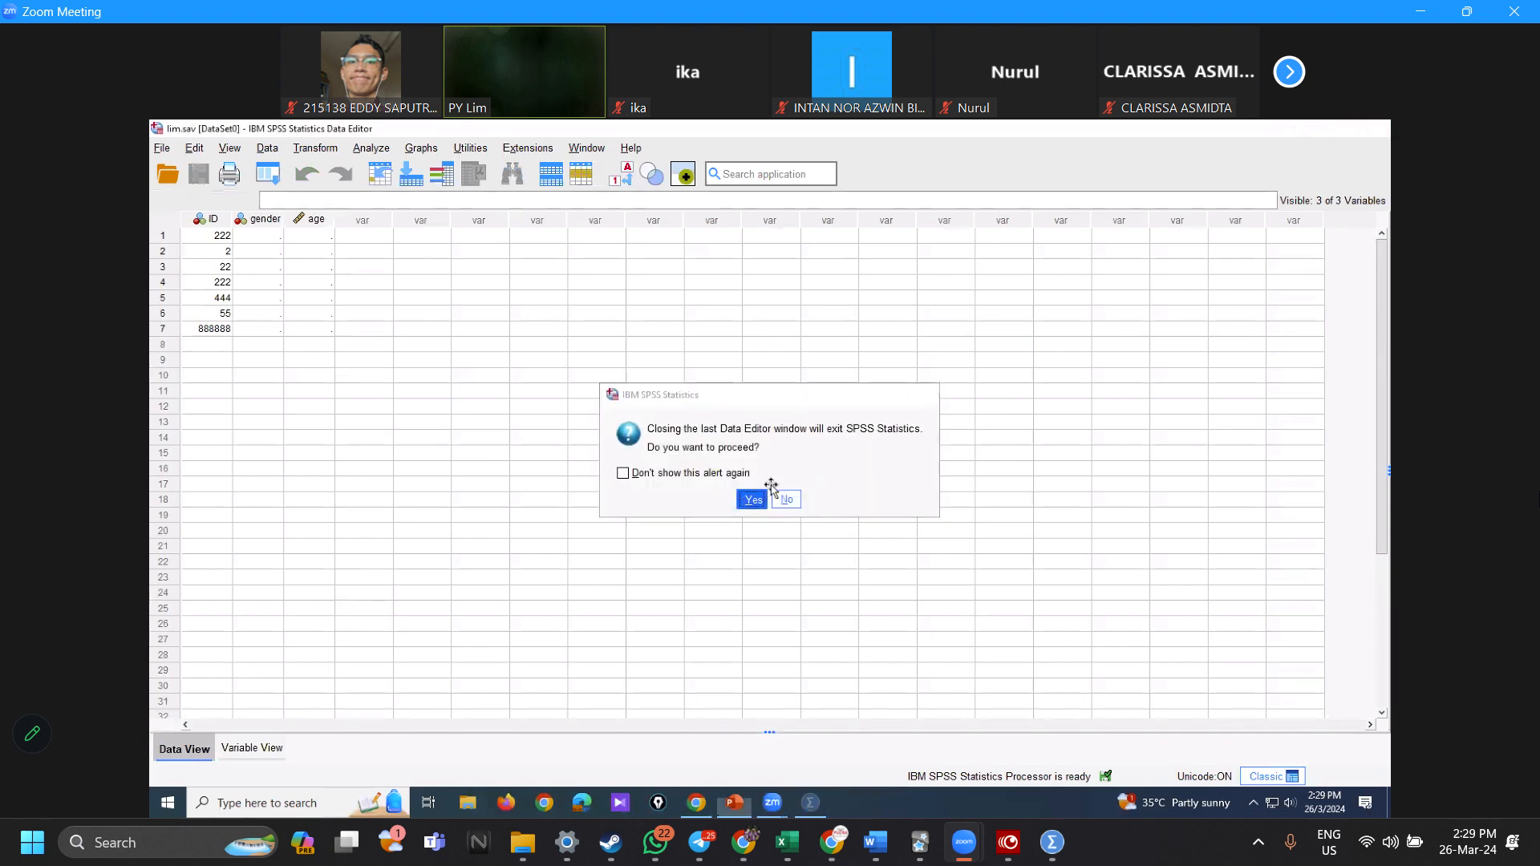
Step: Go to the "Let's try- 10min" exercise slide in PowerPoint and move its data table picture up, just below the title
scroll(878, 554, down, 3)
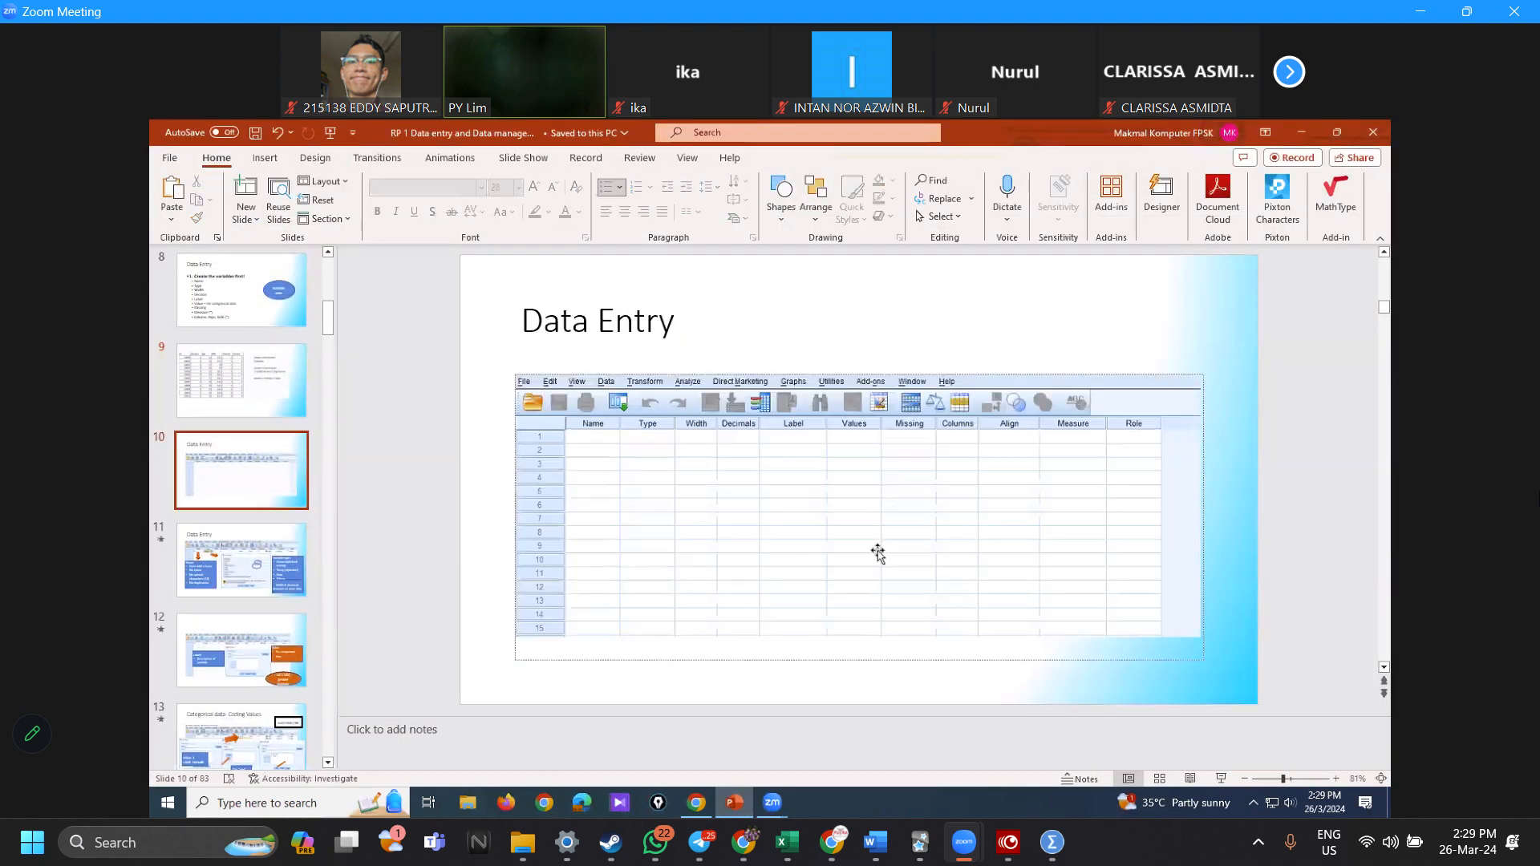
scroll(878, 553, down, 4)
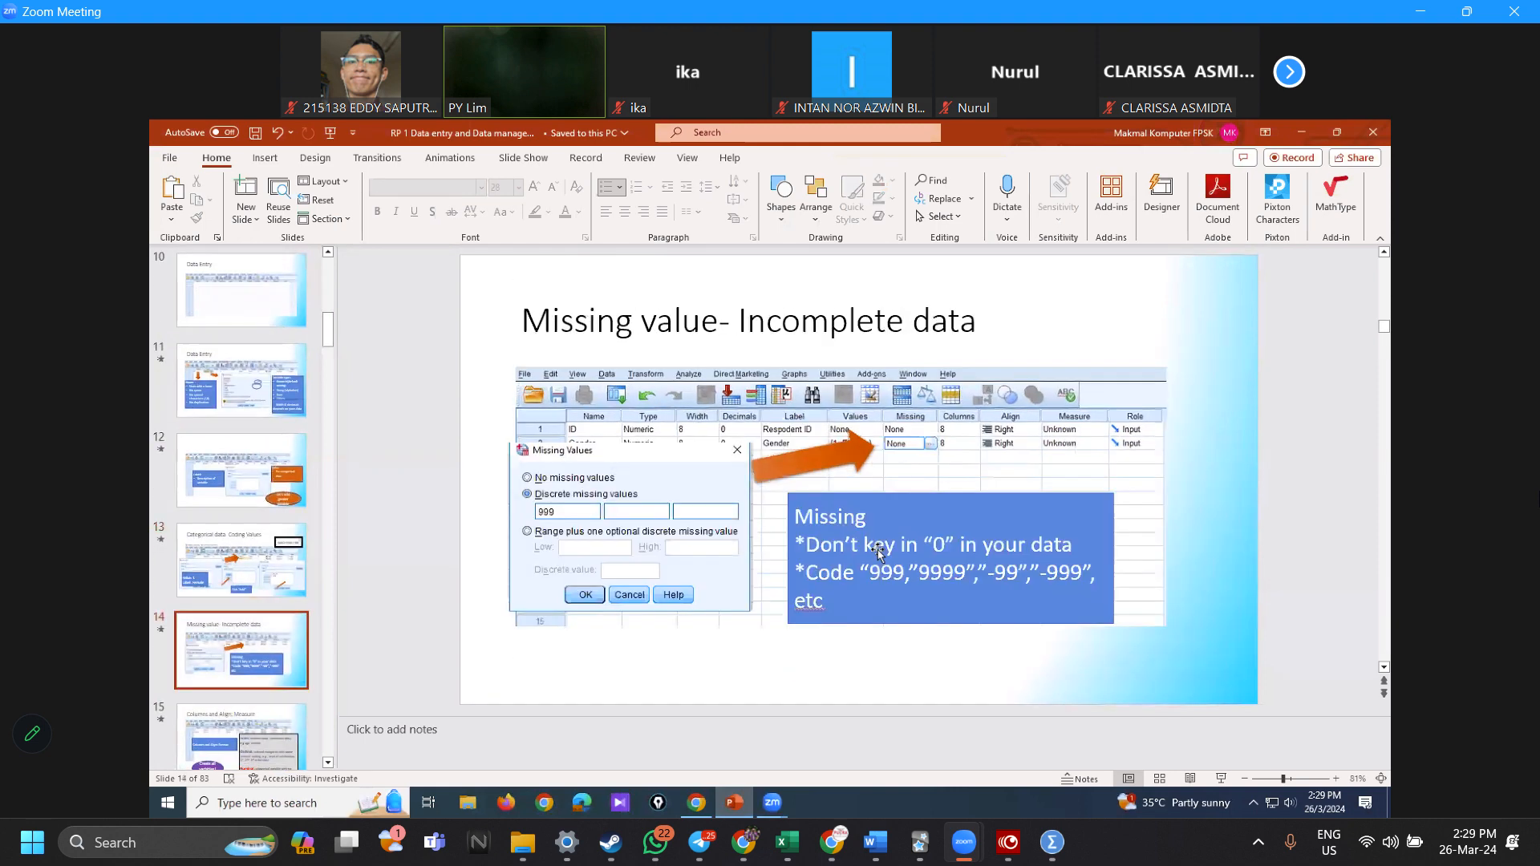
scroll(878, 553, down, 3)
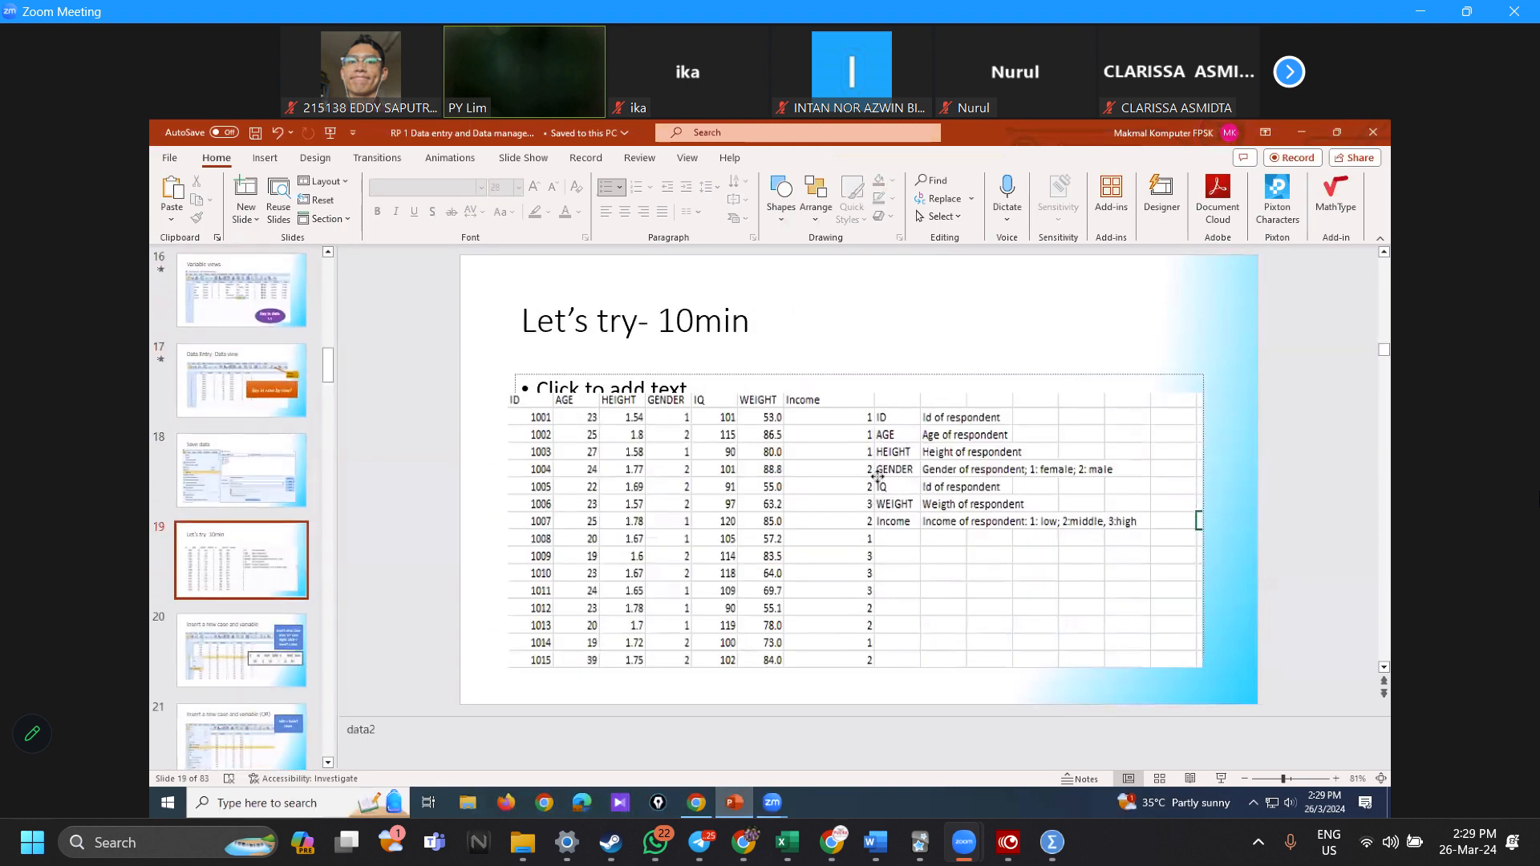
click(876, 476)
drag(878, 425, 877, 427)
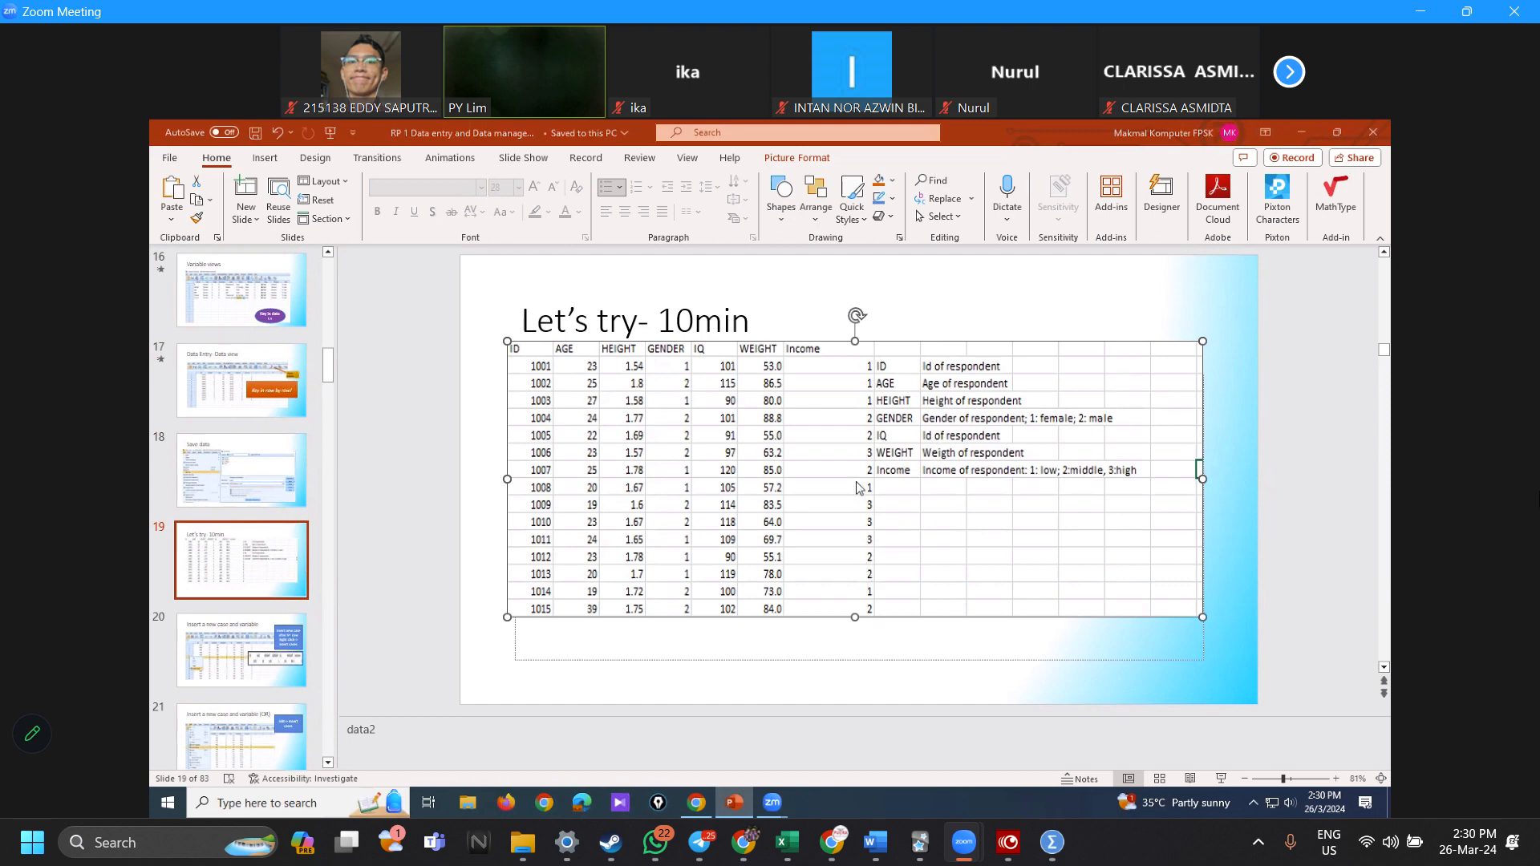
Step: Launch IBM SPSS Statistics again and open a new, empty dataset
click(316, 814)
text(spss)
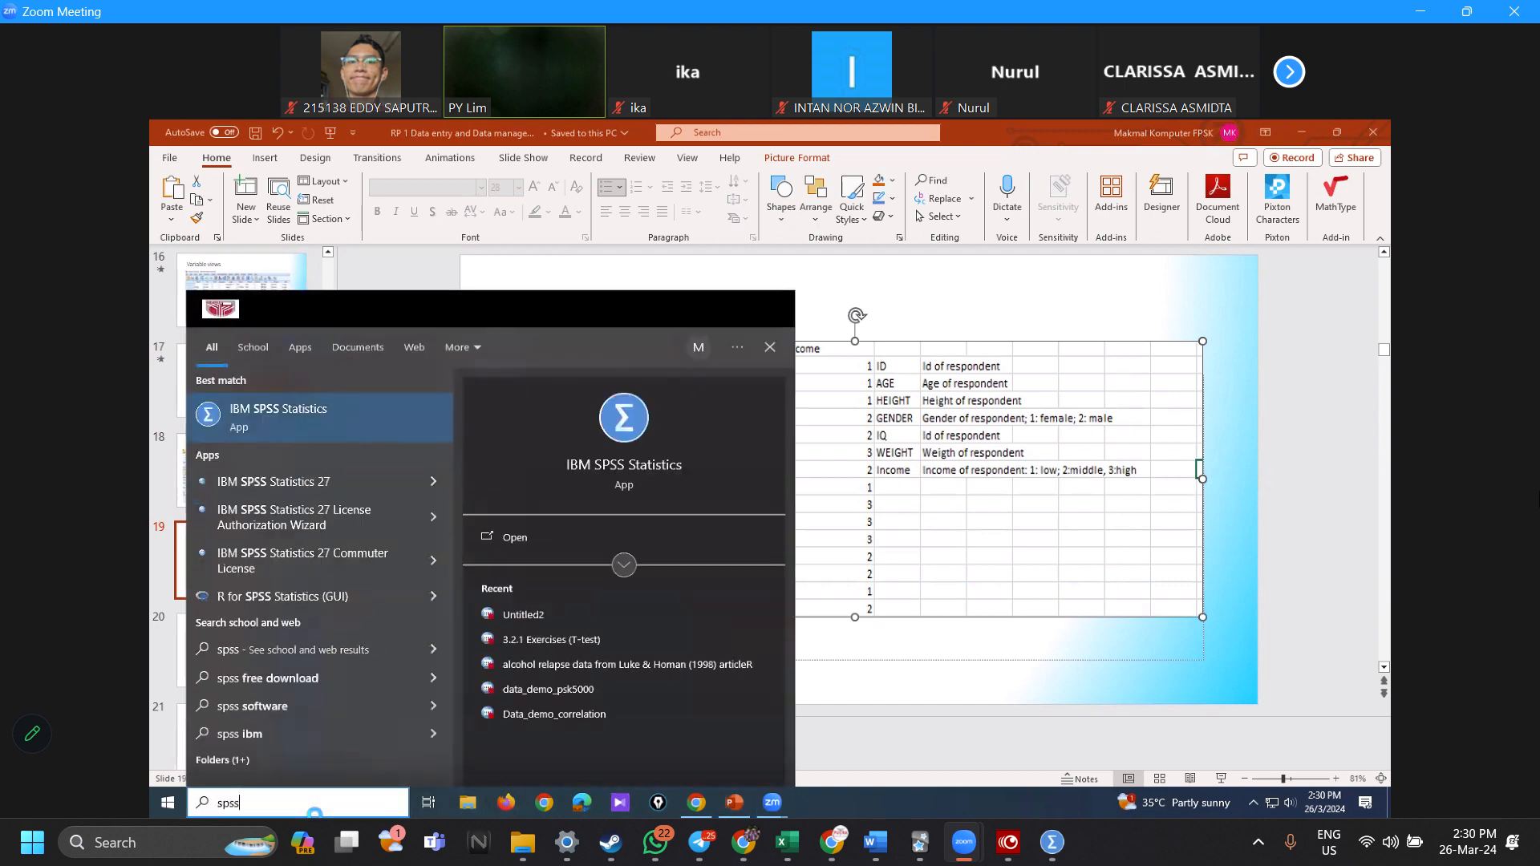
key(Return)
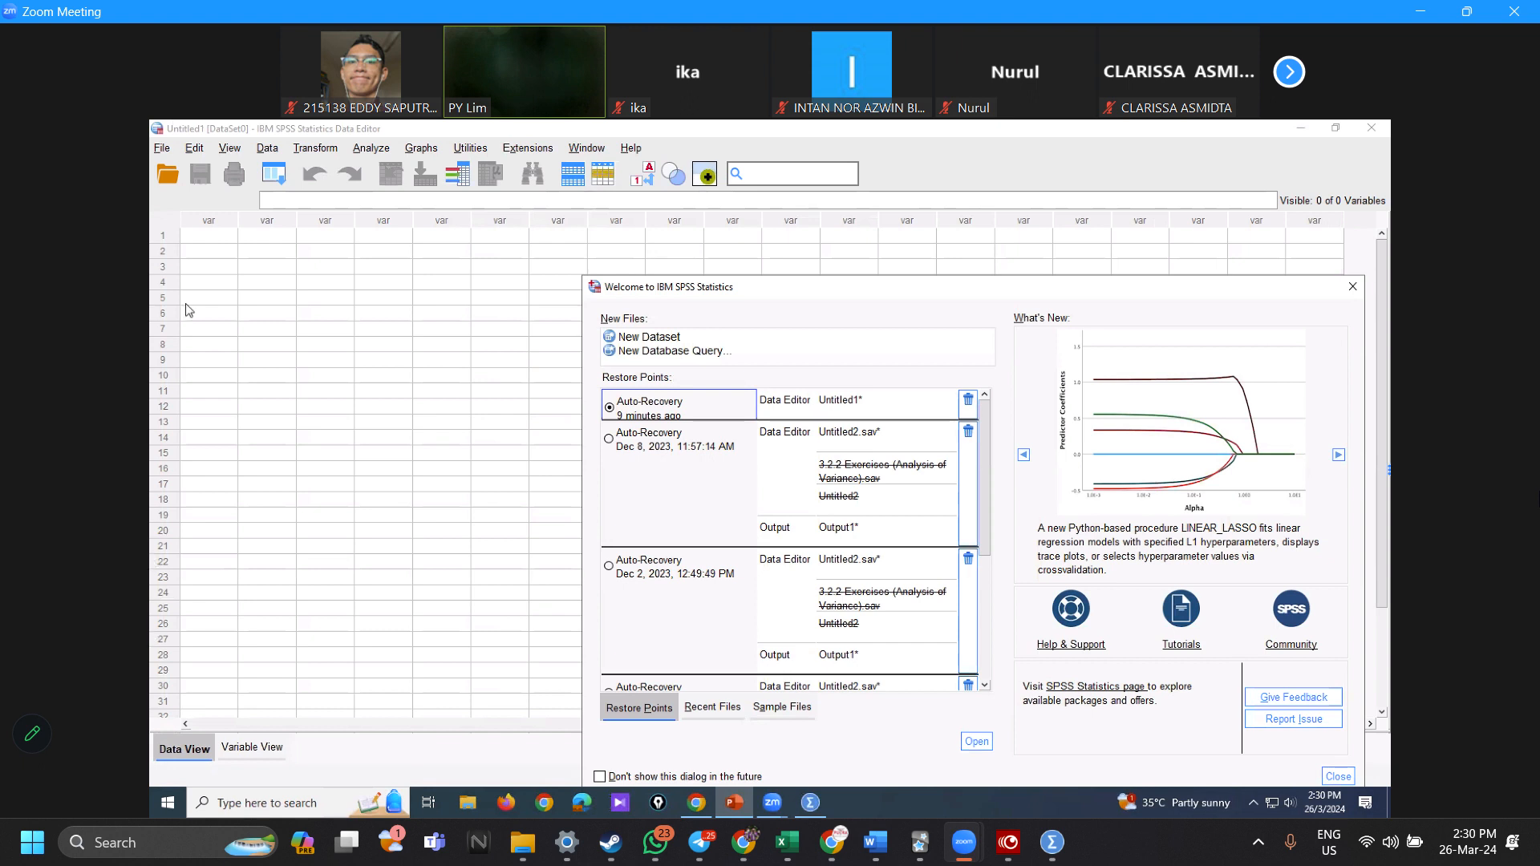
click(656, 339)
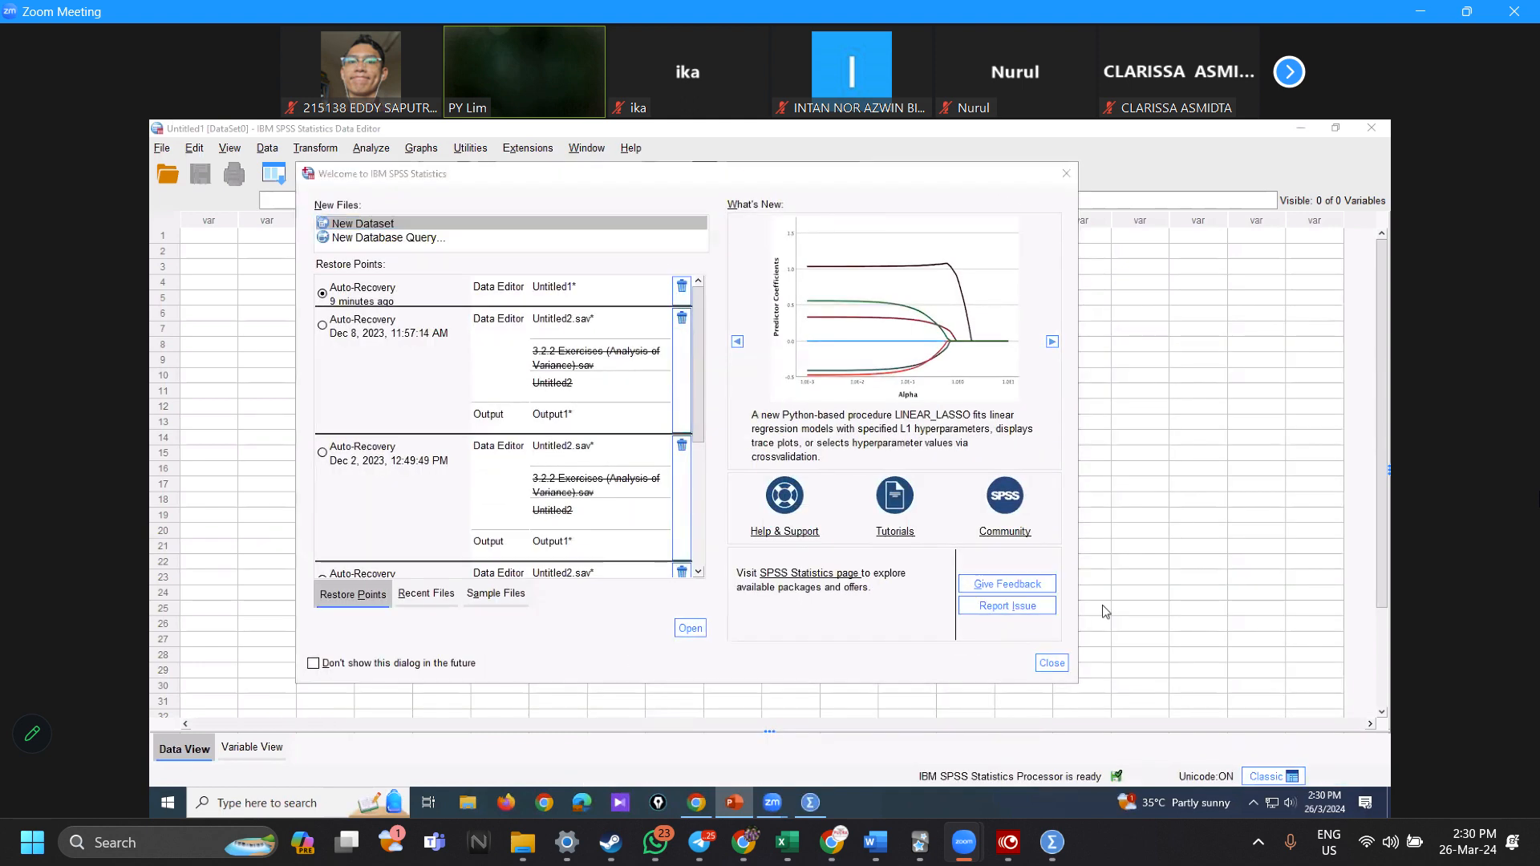
click(682, 628)
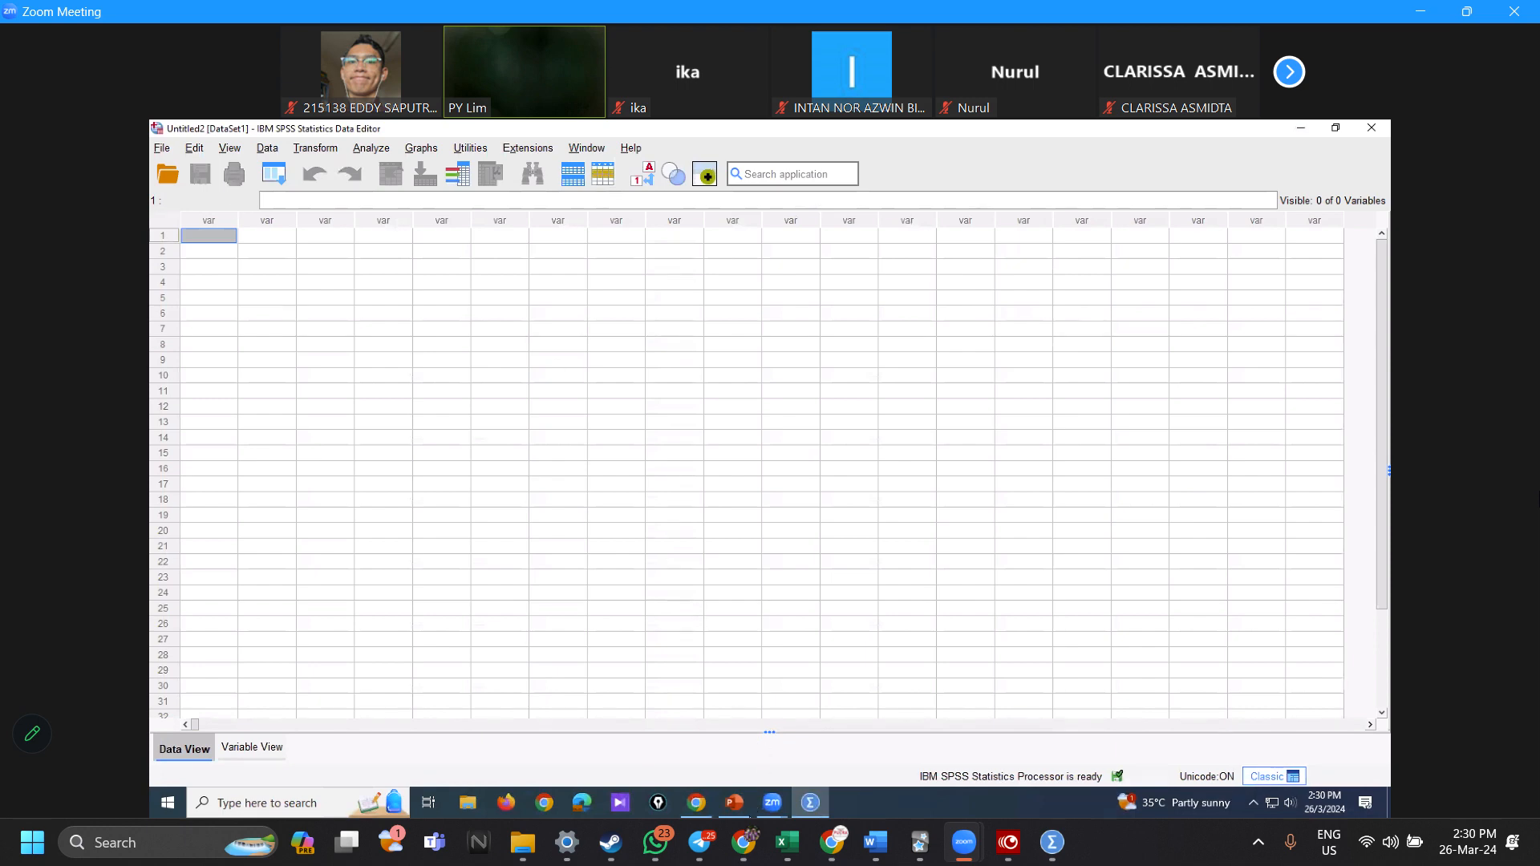
Step: Arrange the new SPSS dataset and the PowerPoint exercise slide side by side, filling half of the screen each
key(super+Left)
click(1010, 475)
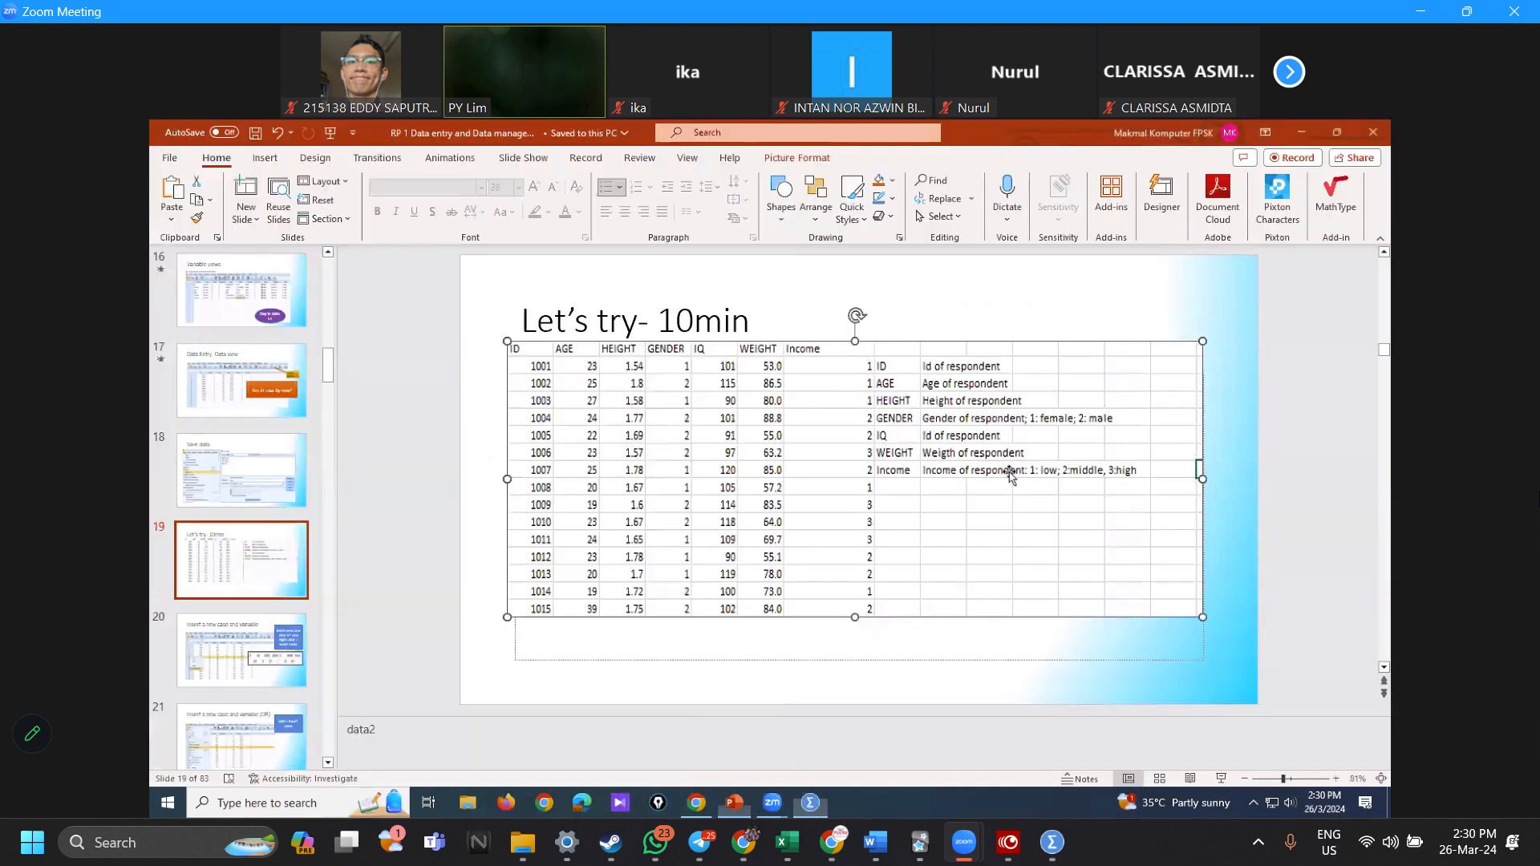
key(super+Right)
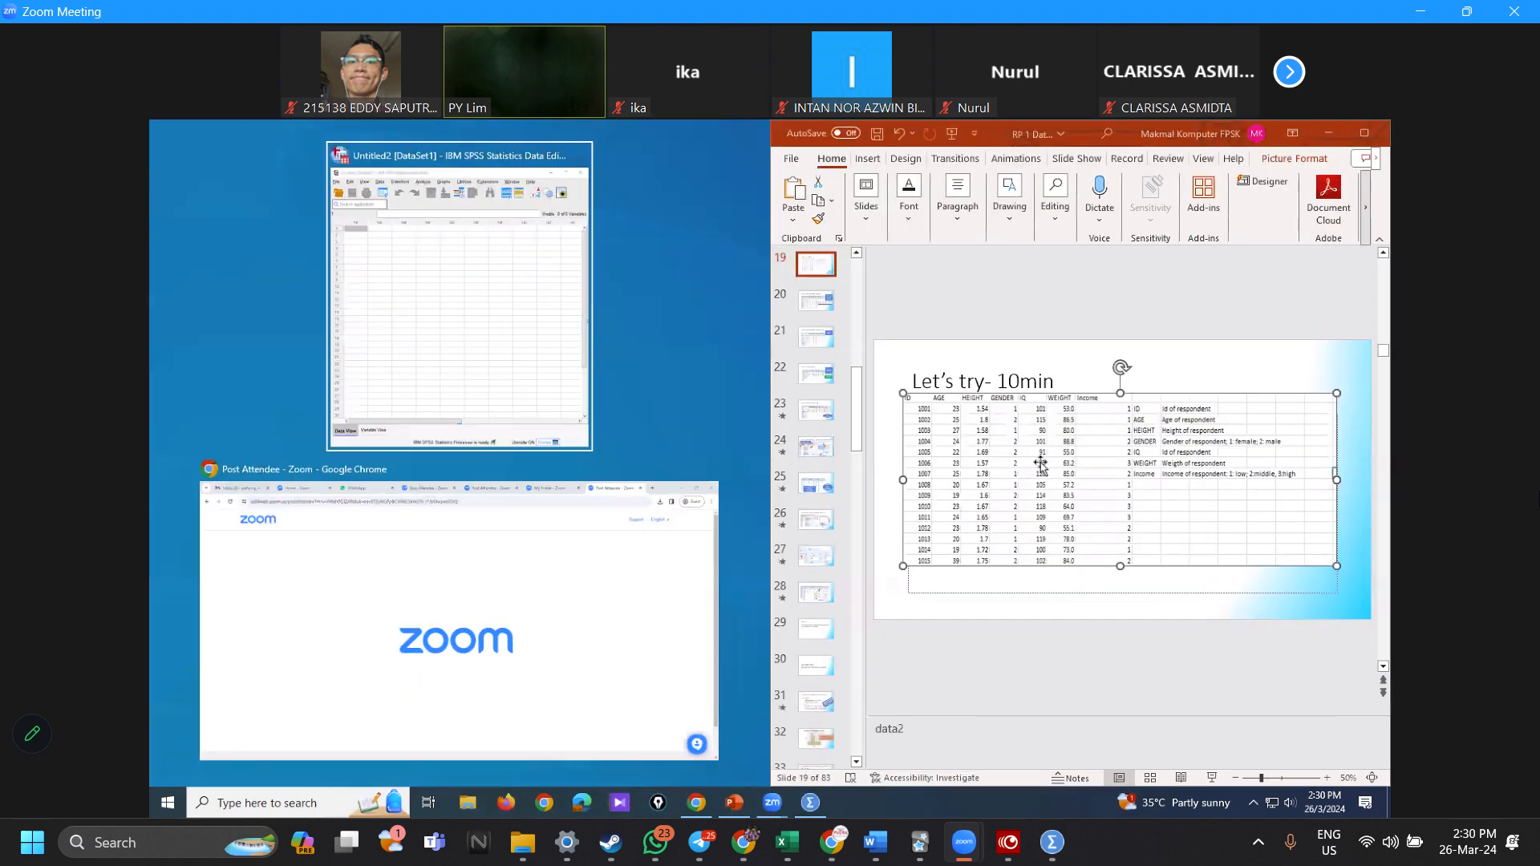
click(368, 329)
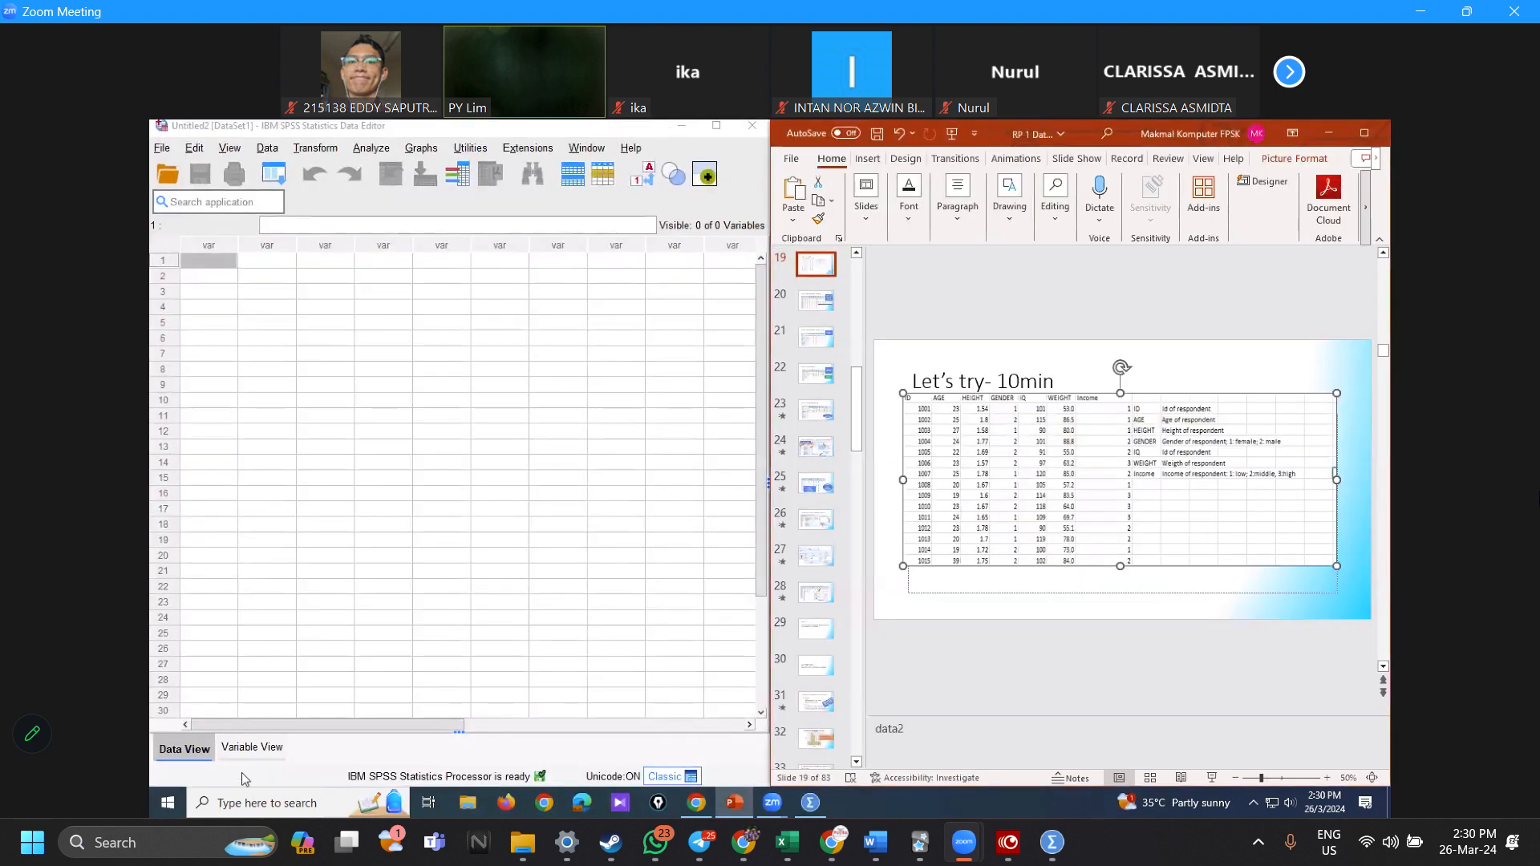
Step: Name the first five variables of the new dataset ID, Age, height, gender and IQ
click(251, 748)
click(230, 237)
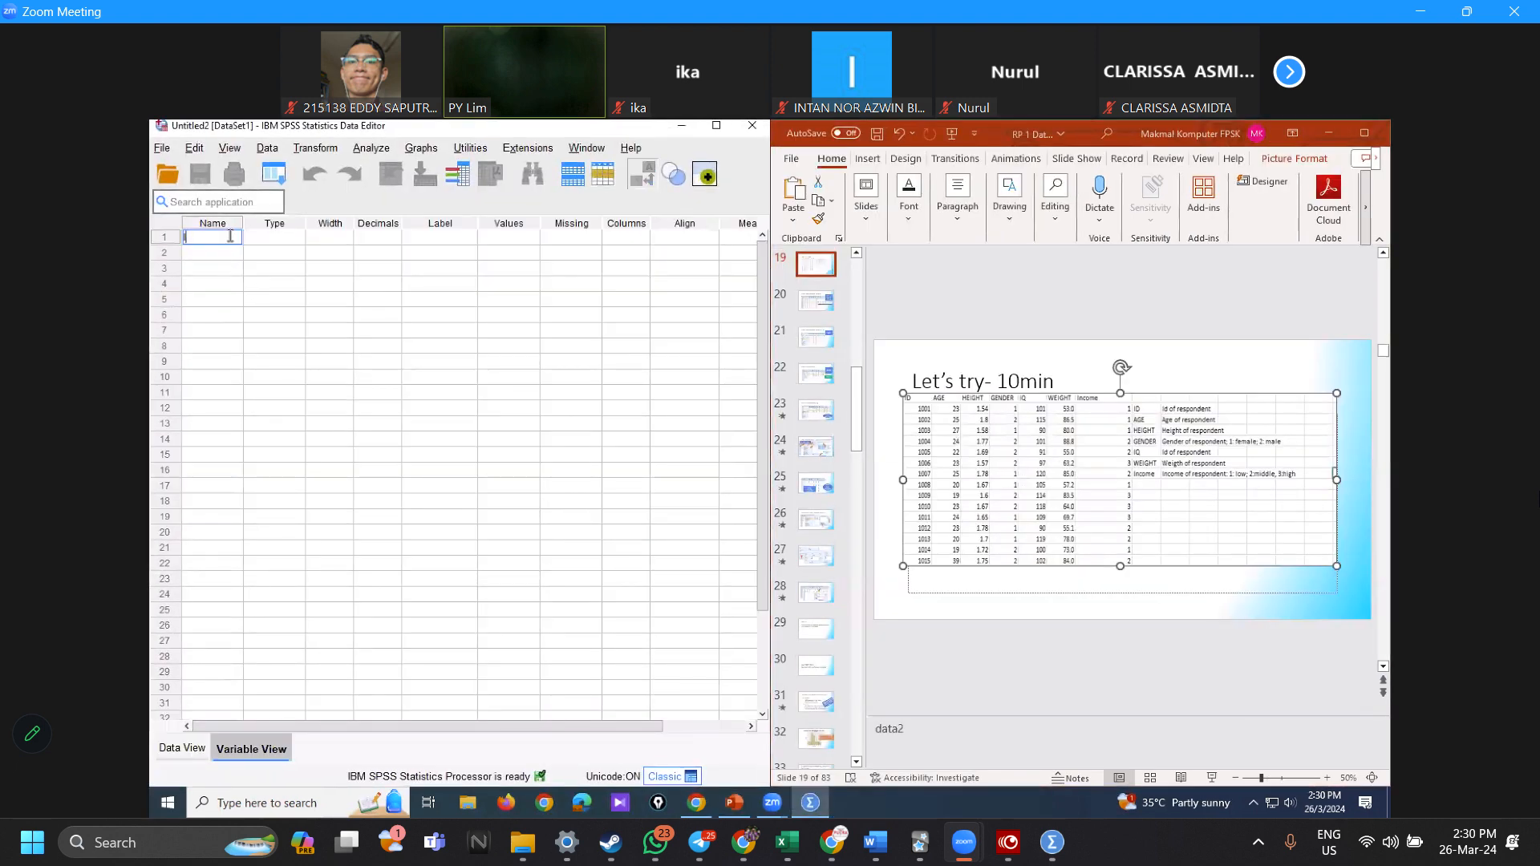
text(ID)
key(Return)
text(Age)
key(Return)
text(height)
key(Return)
text(gender)
key(Return)
text(IQ)
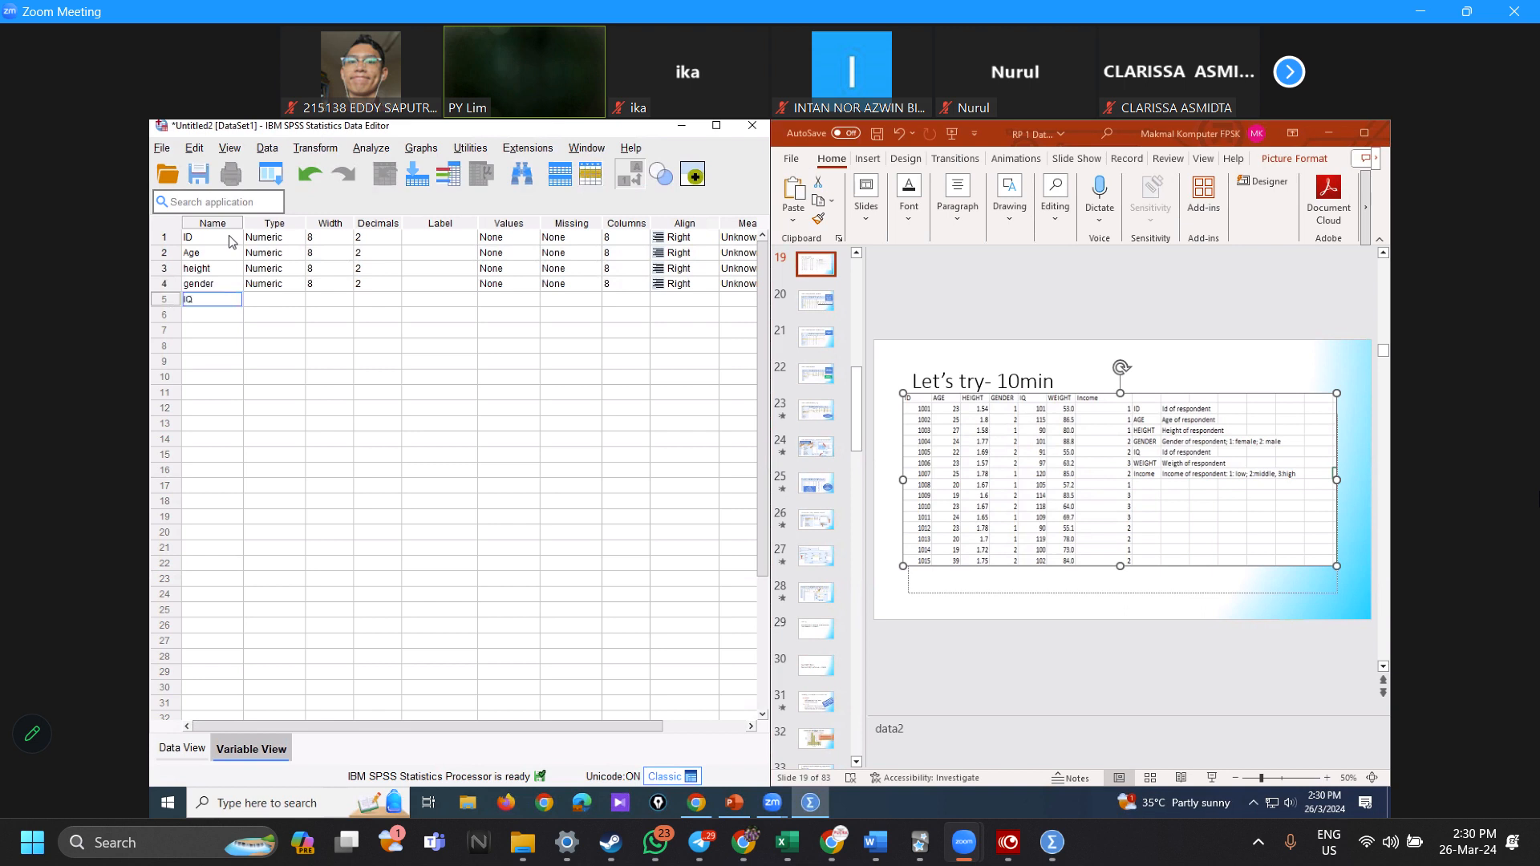
Step: Name the sixth variable weight and the seventh variable income
key(Return)
text(Wei)
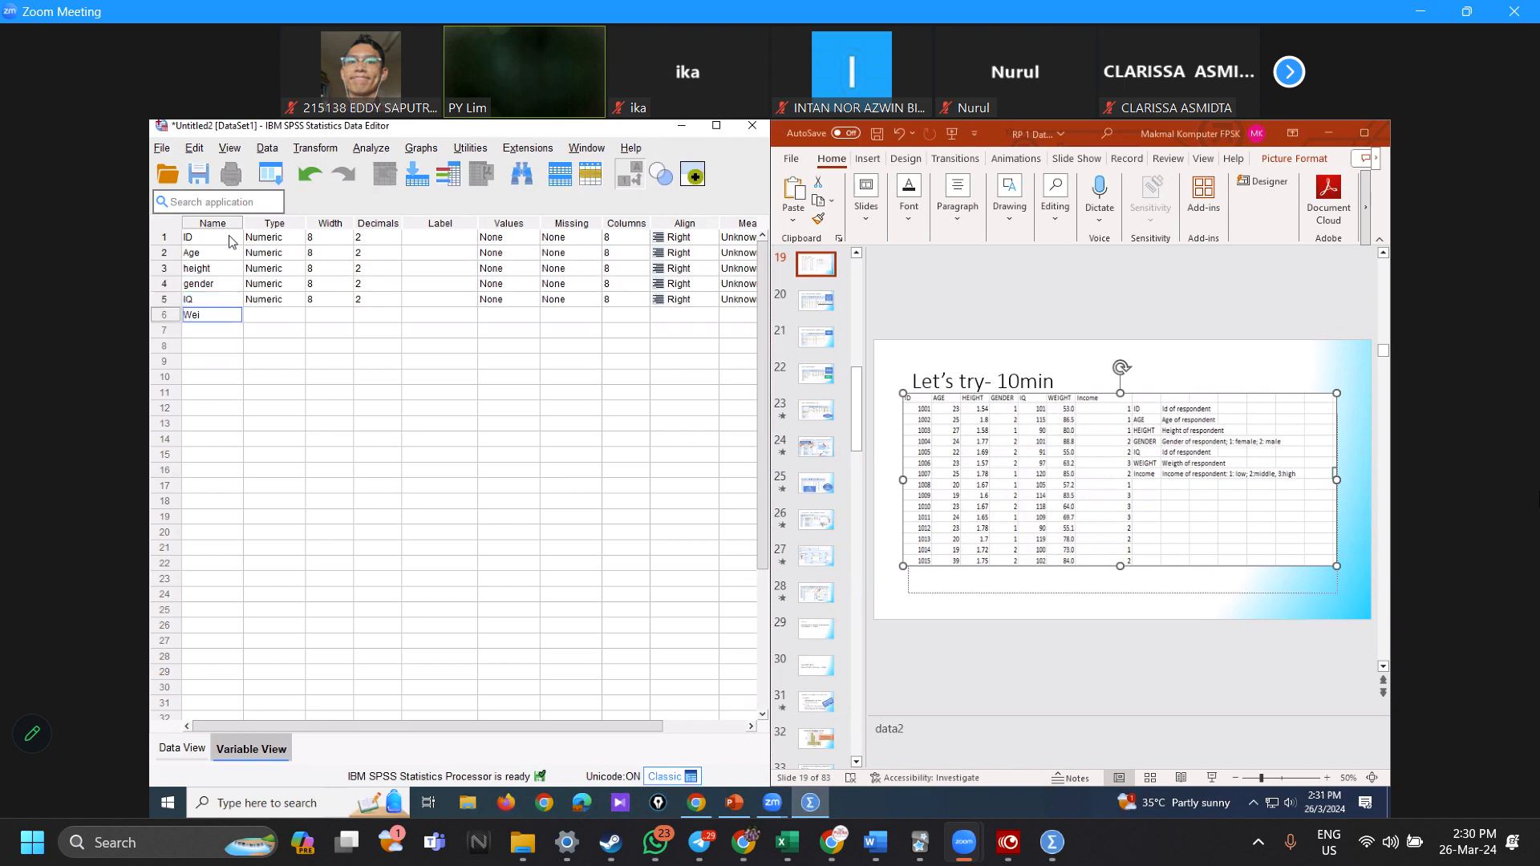
text(ght)
key(Return)
key(Return)
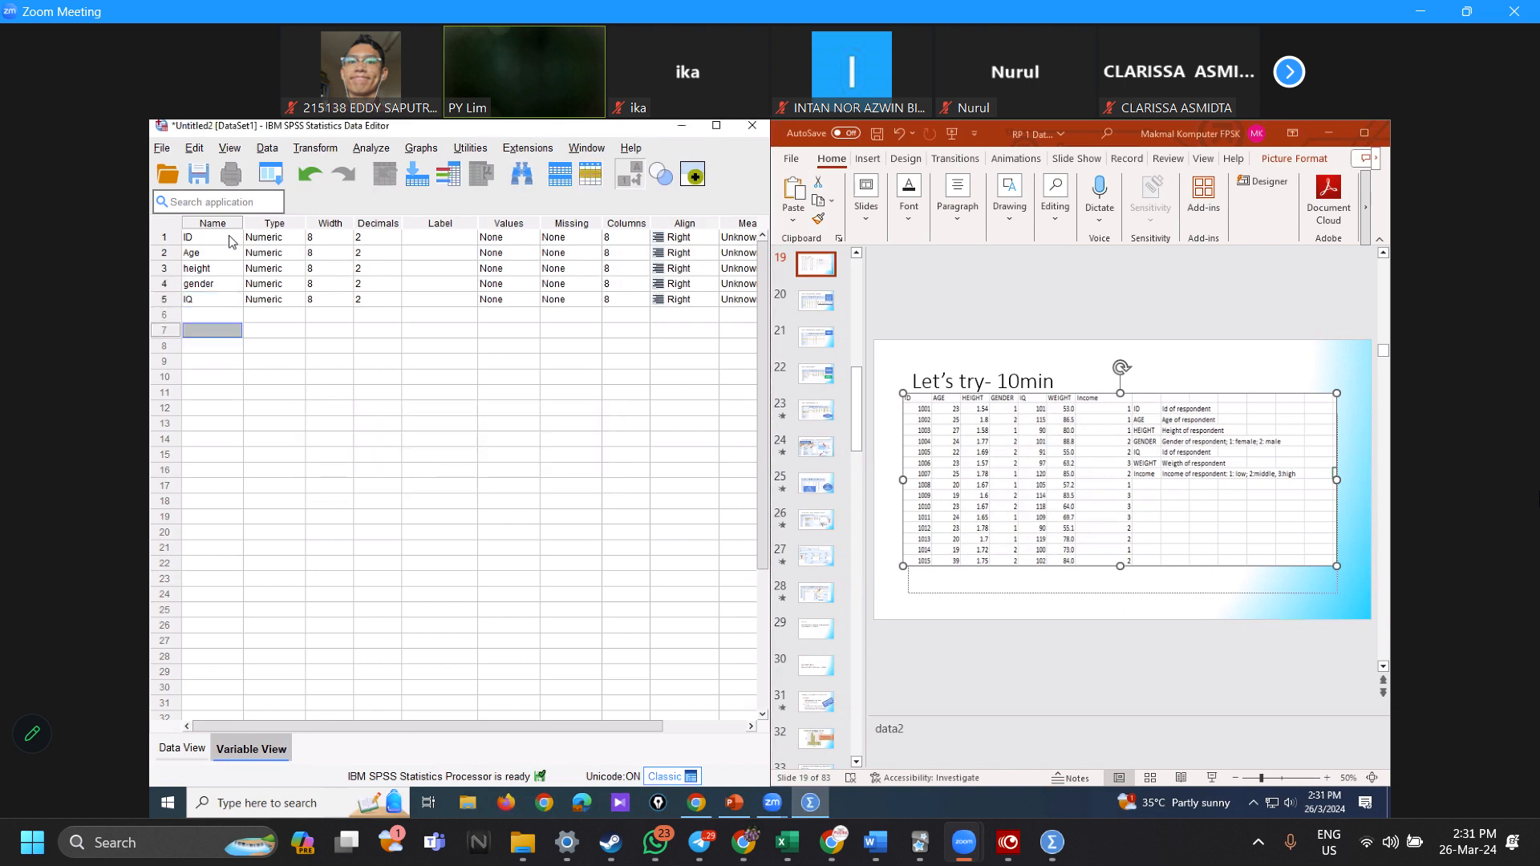
text(weight)
key(Return)
text(i)
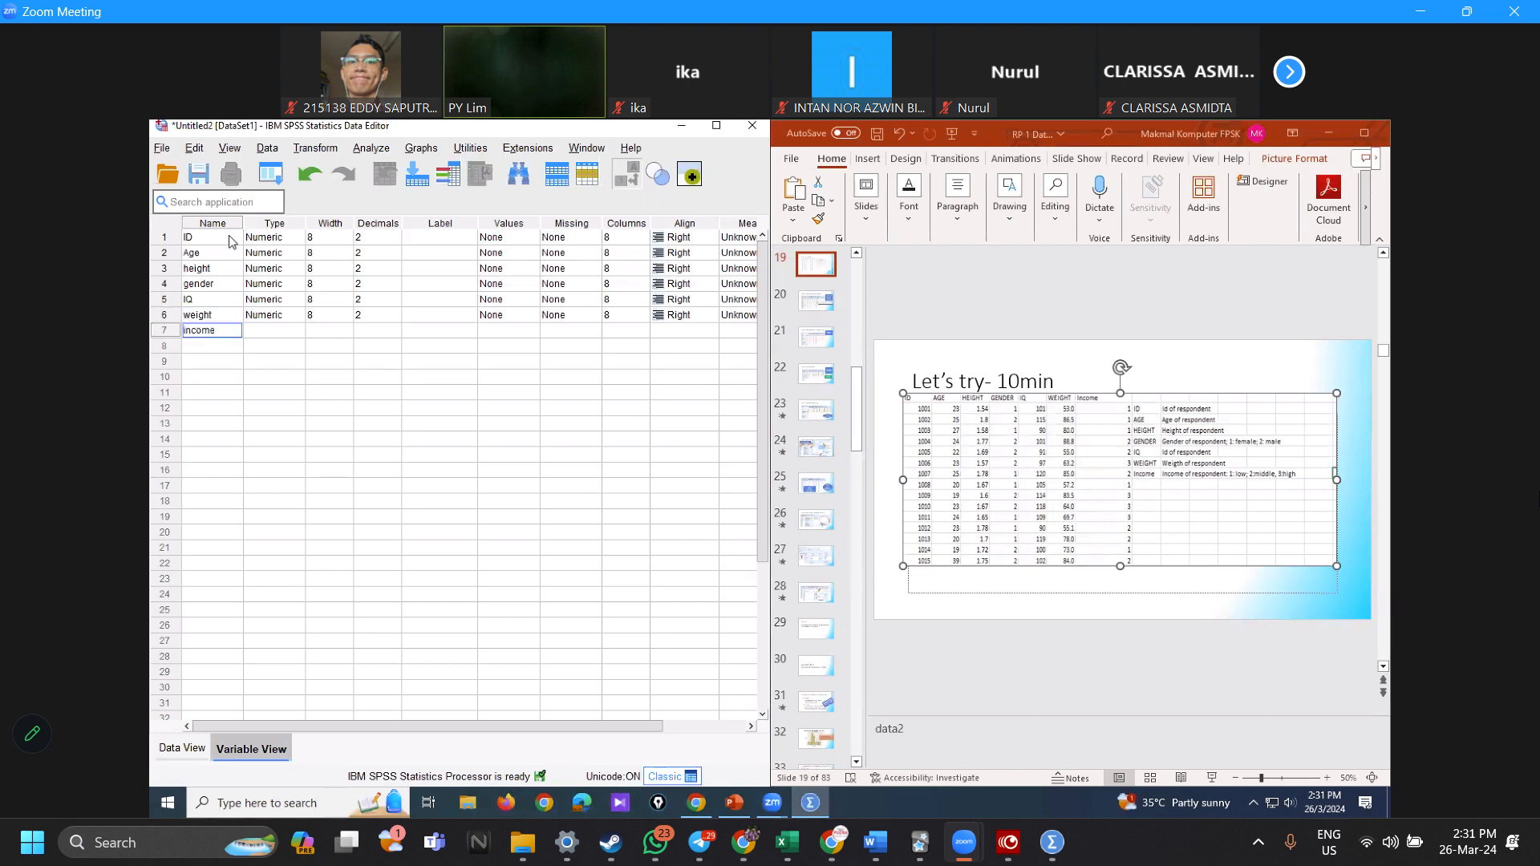
text(ncome)
key(Tab)
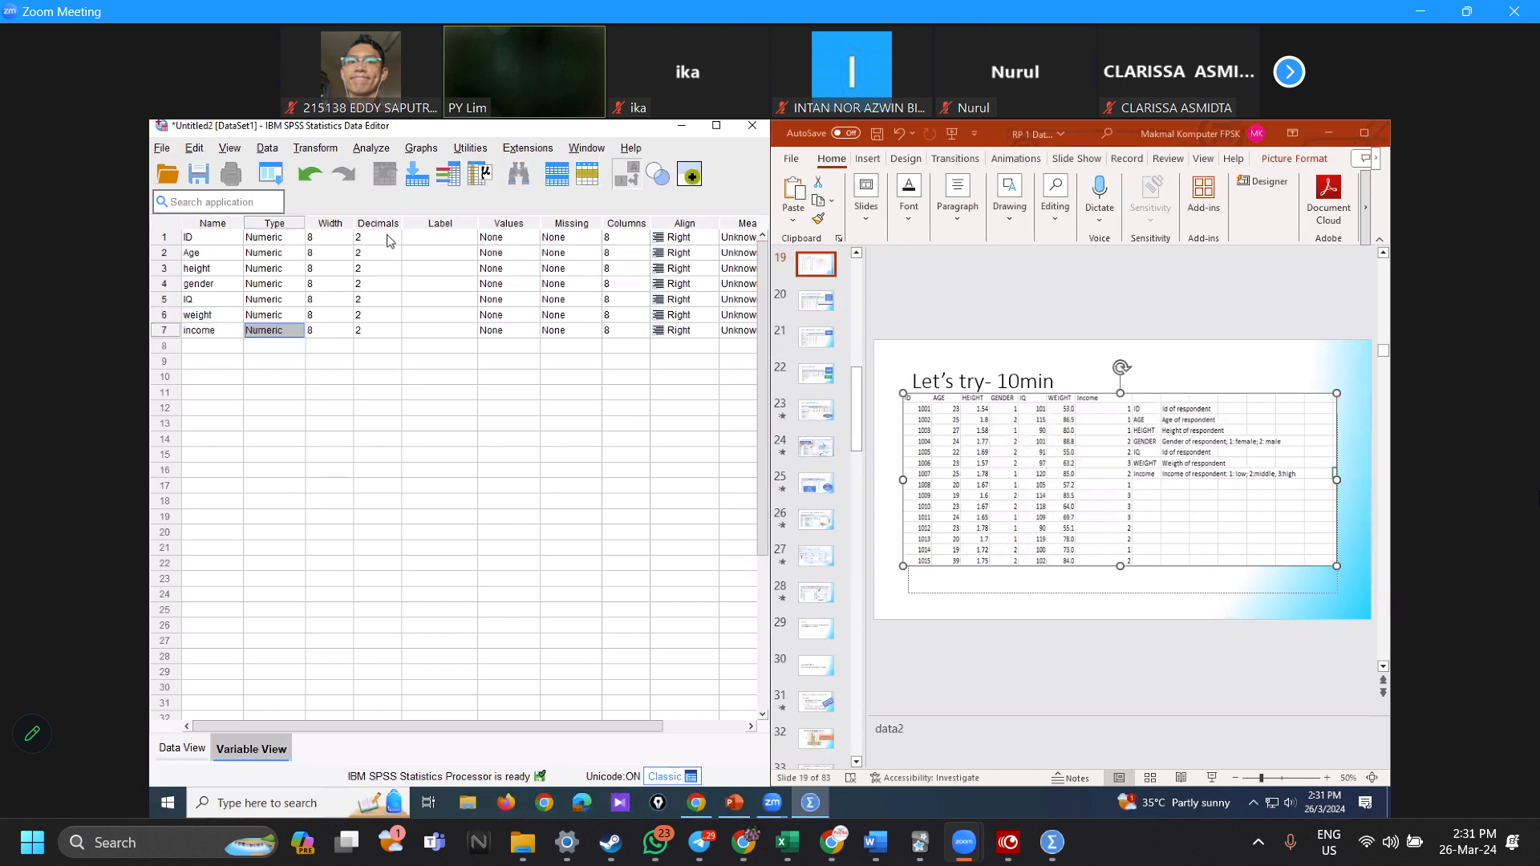
Step: Set the decimals of ID, Age, height, gender and IQ to 0
click(394, 242)
double_click(394, 241)
key(ctrl+c)
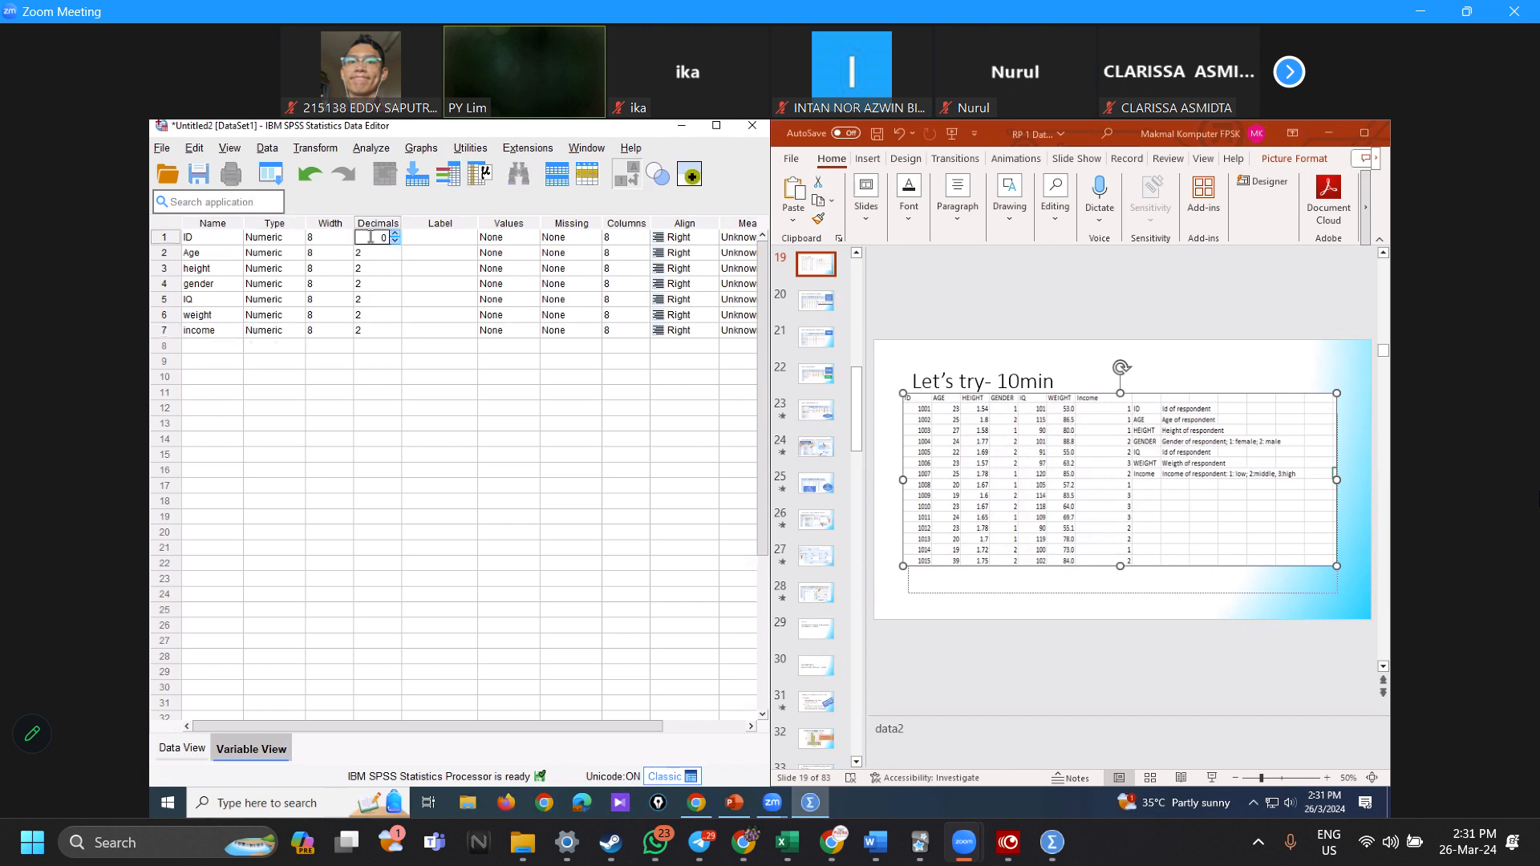
drag(383, 255, 391, 301)
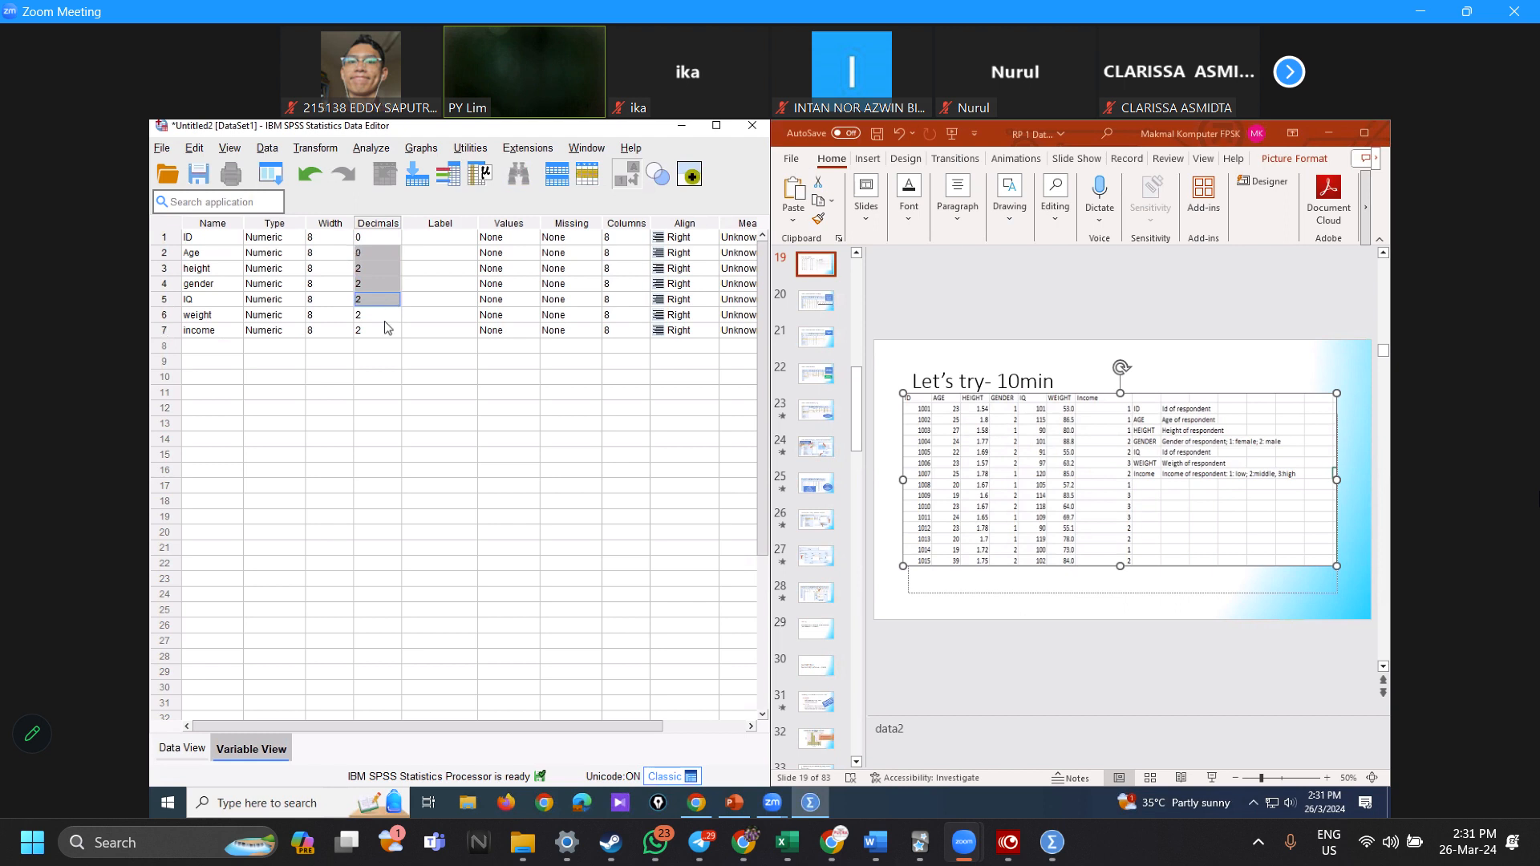
click(388, 253)
double_click(389, 254)
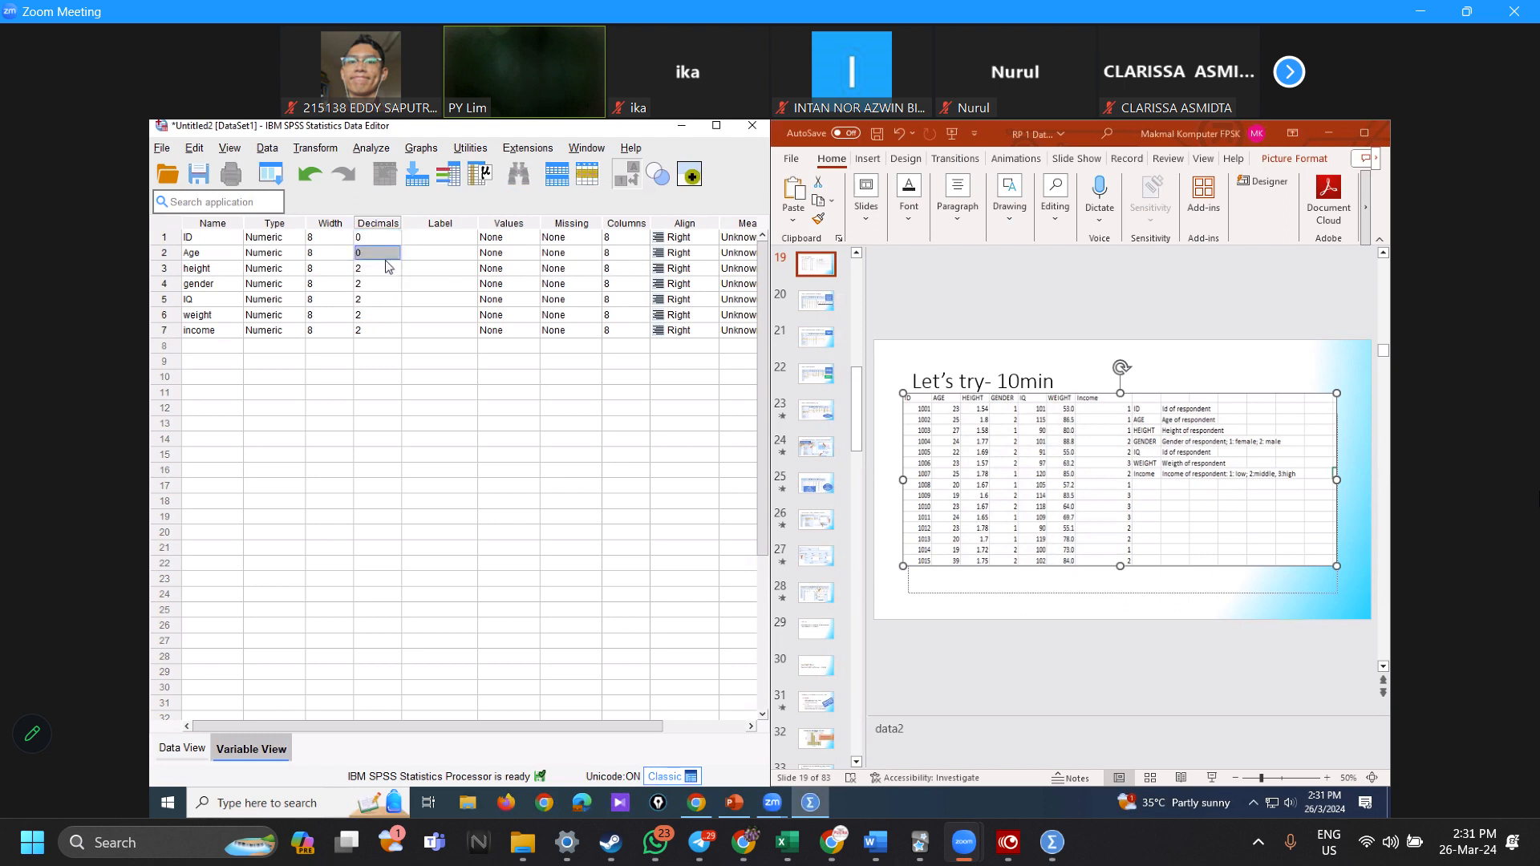
drag(388, 268, 382, 285)
text(0 0)
click(375, 299)
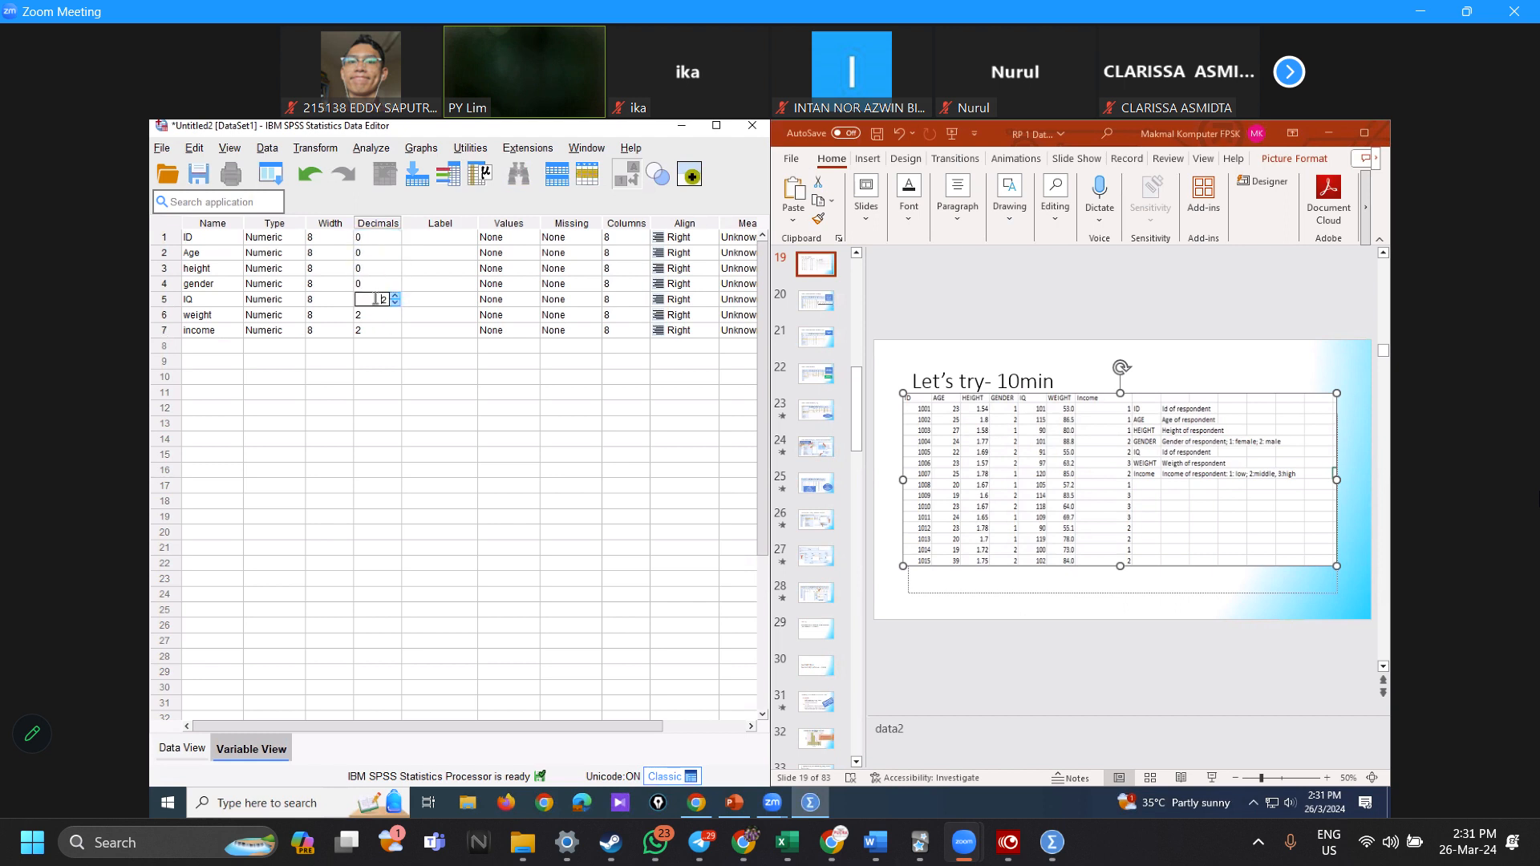
text(0)
Step: Set the decimals of weight to 1 and those of income to 0
click(384, 314)
double_click(394, 317)
click(389, 331)
key(ctrl+v)
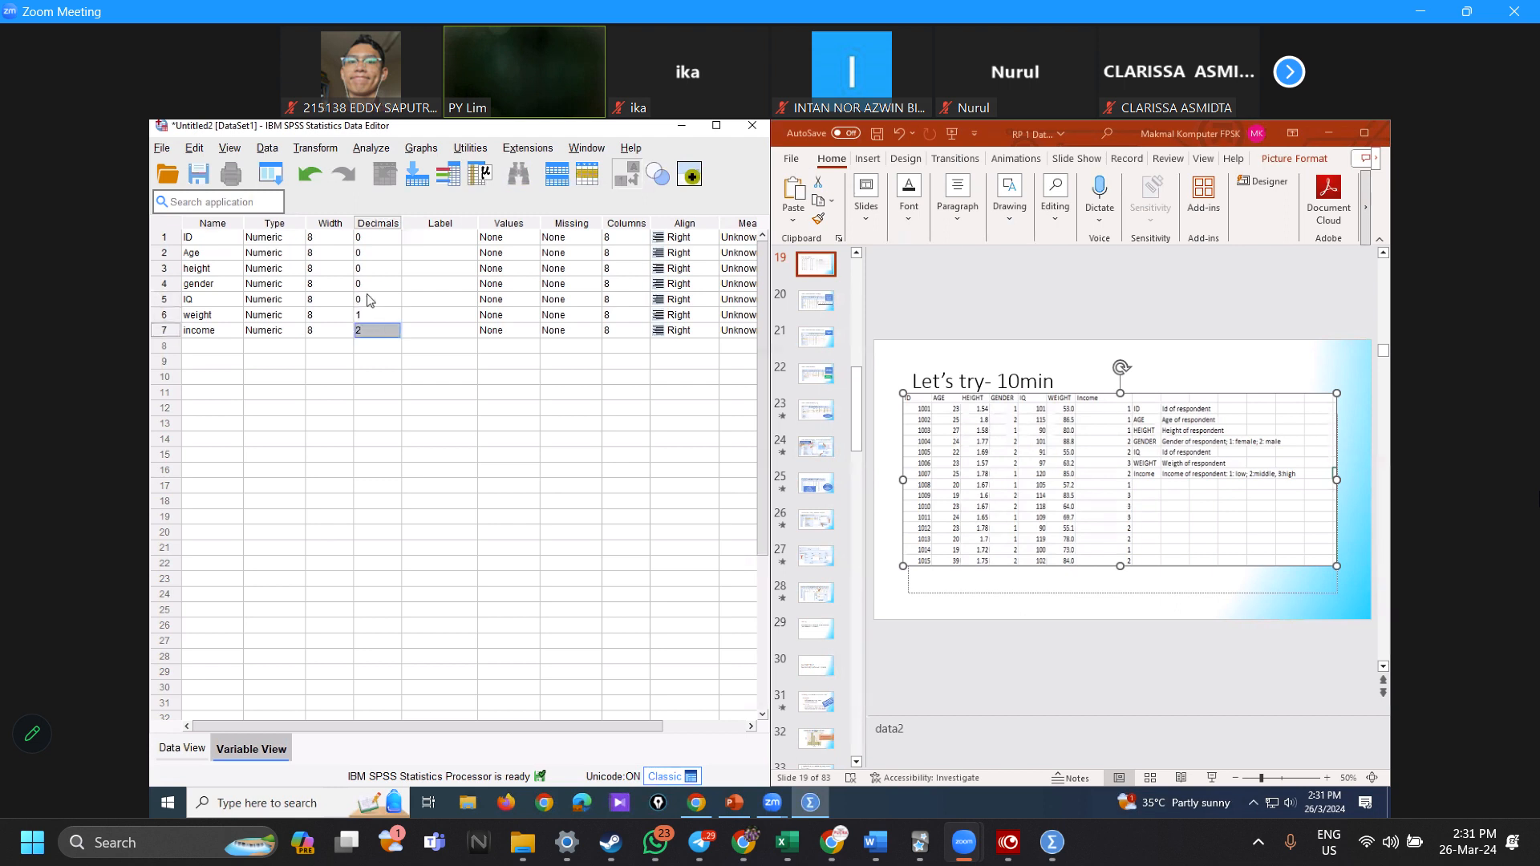
click(439, 241)
click(211, 236)
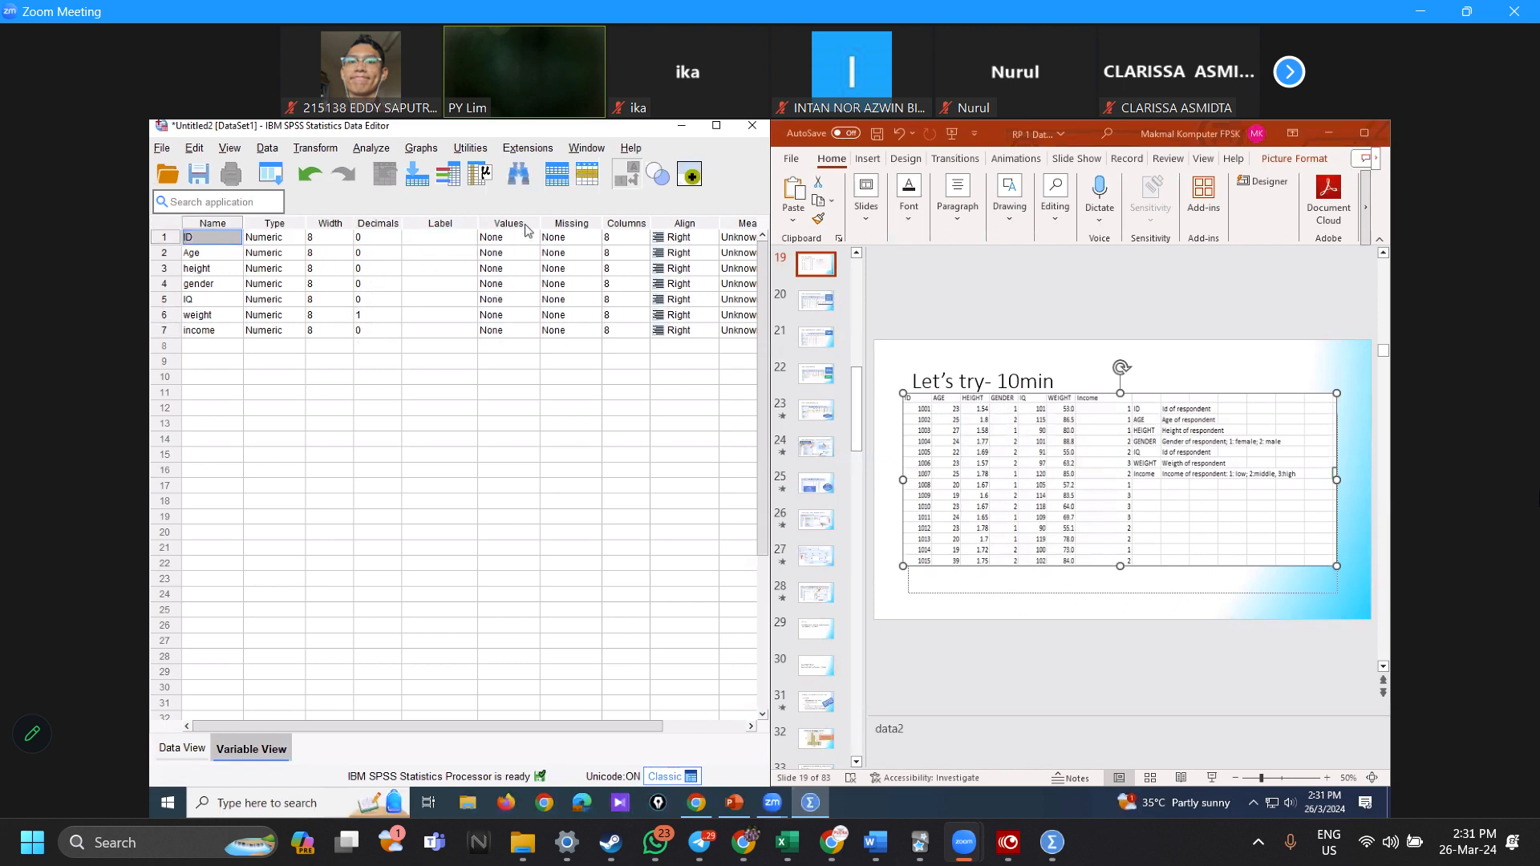
click(563, 268)
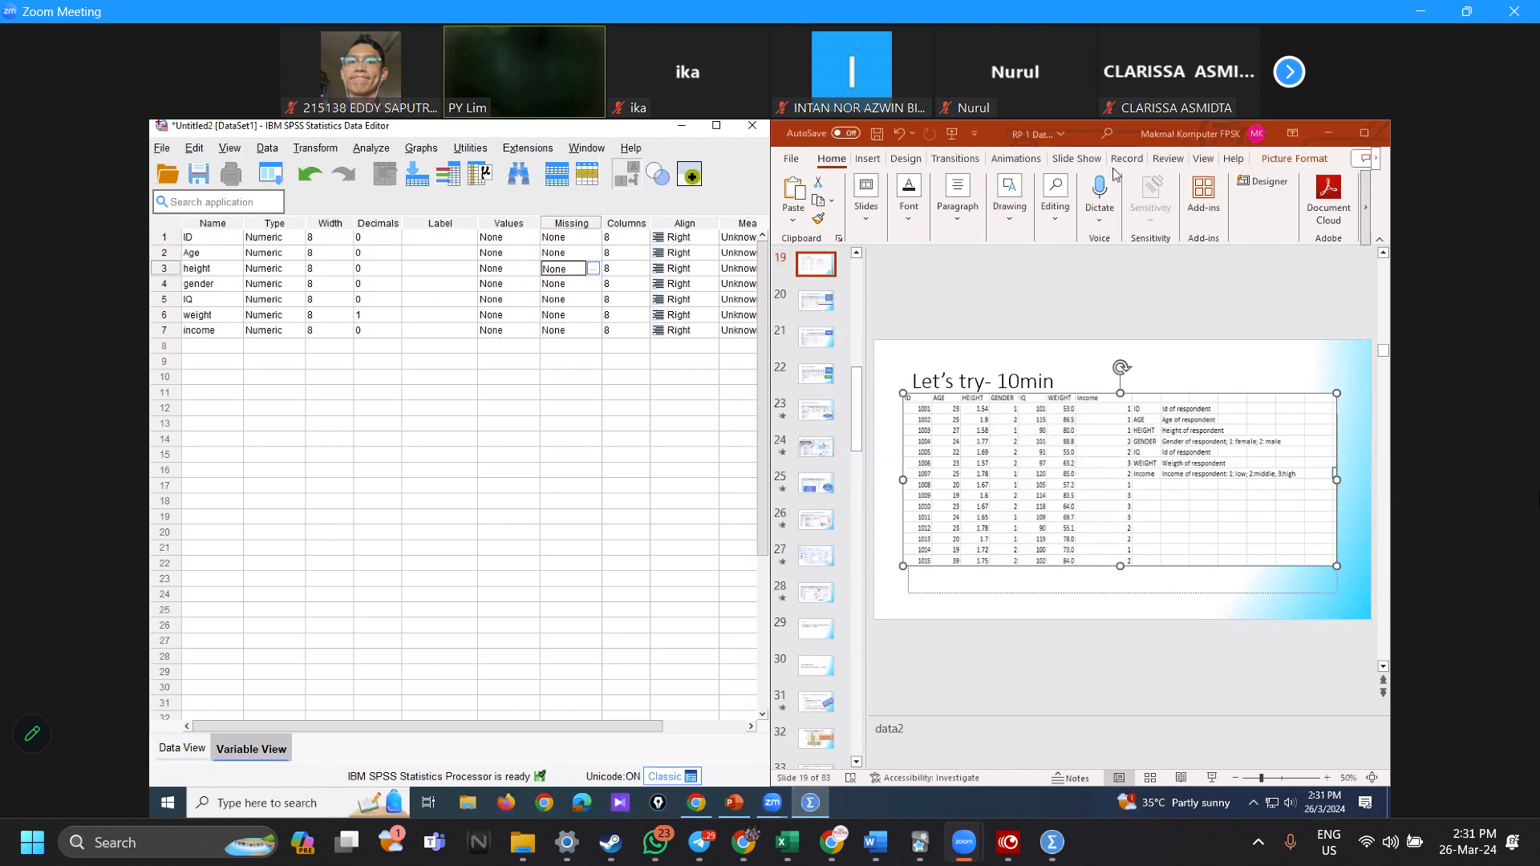
double_click(1139, 454)
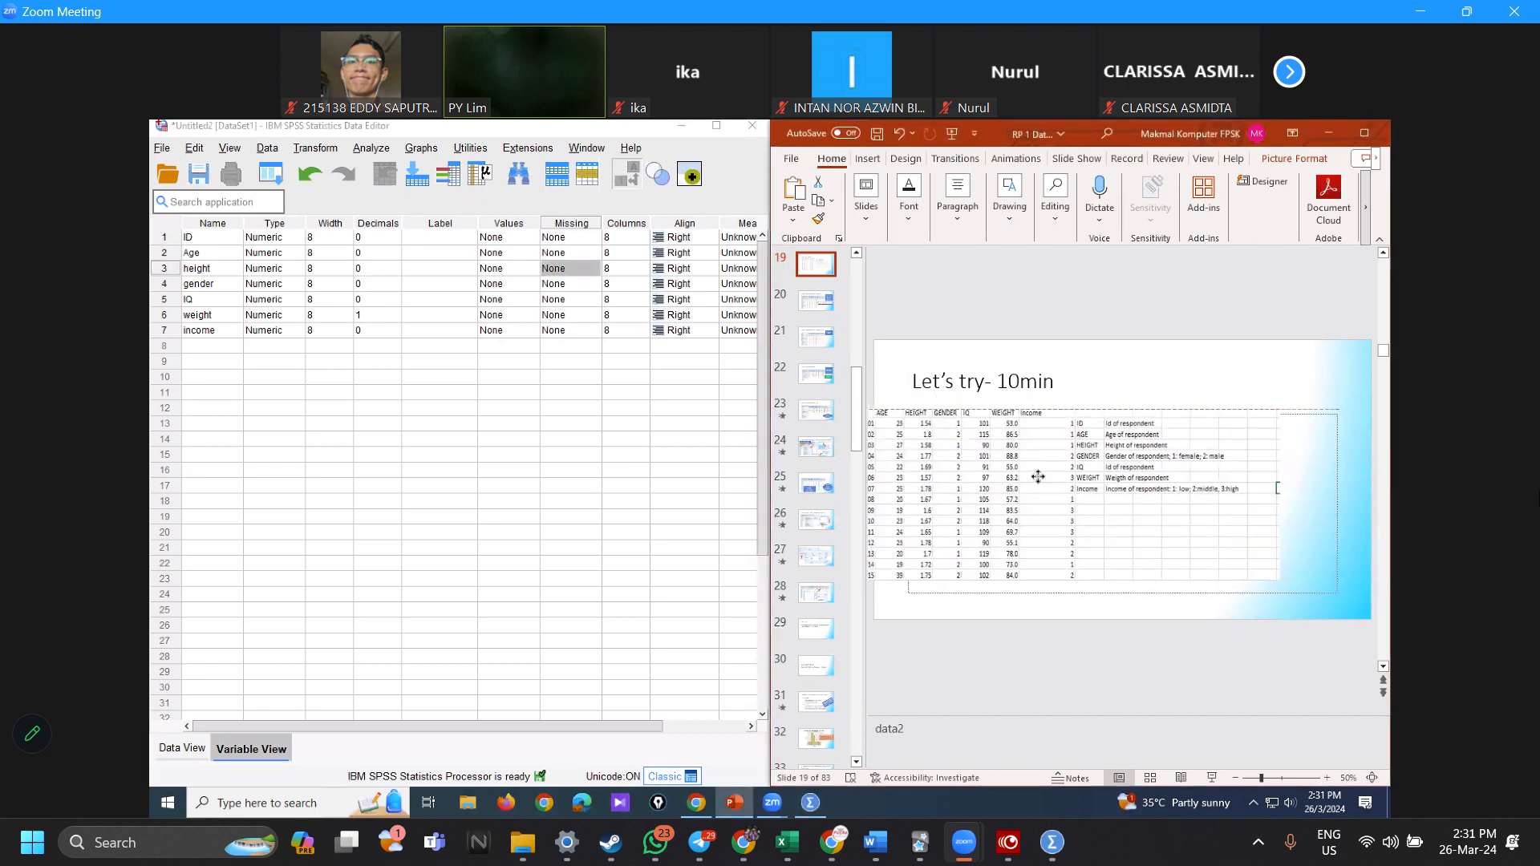
drag(1075, 459, 1113, 457)
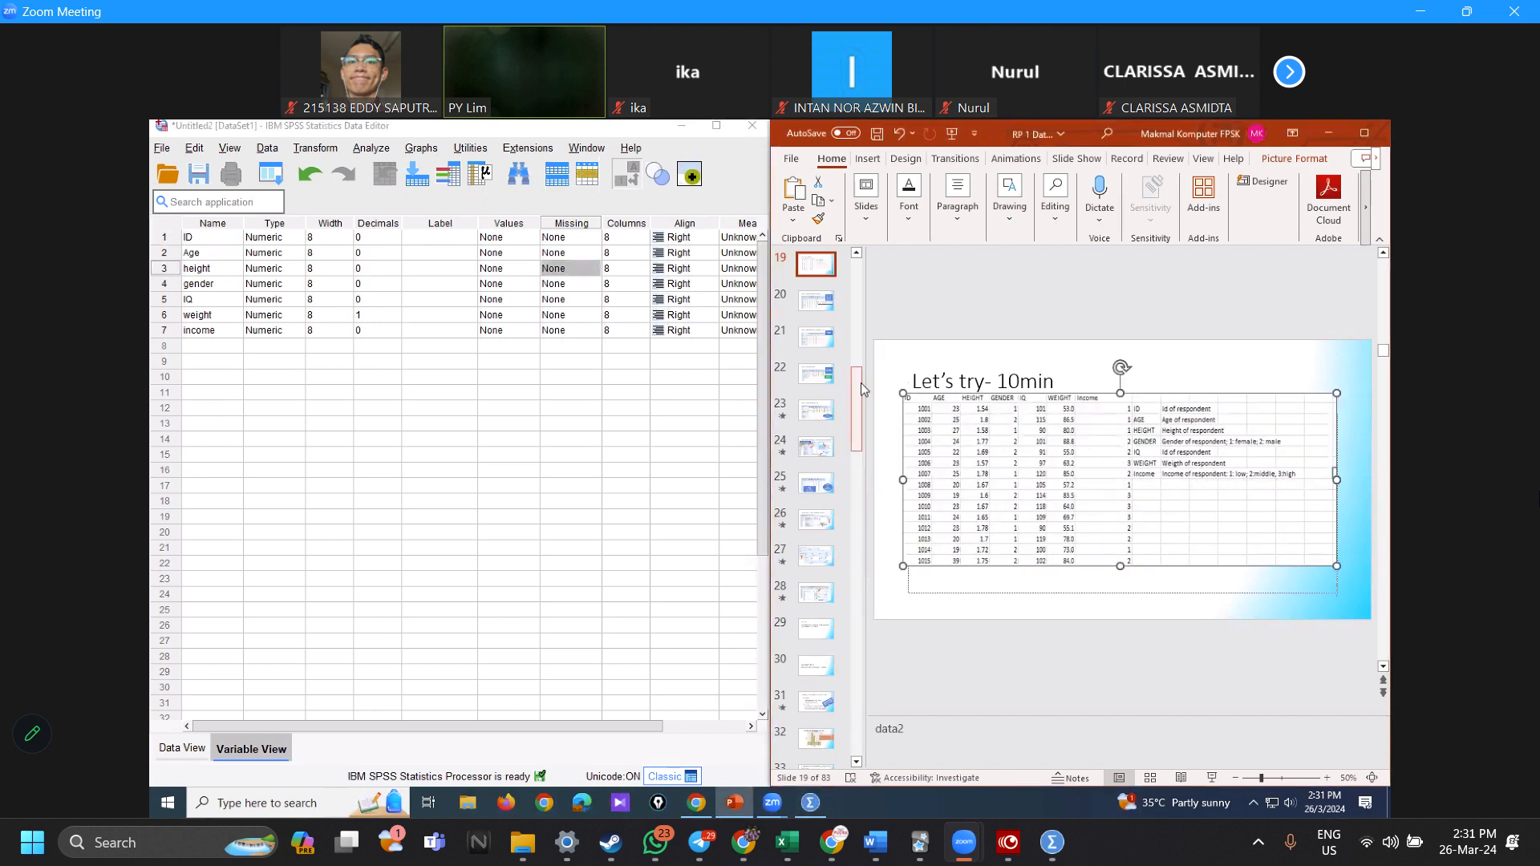
click(569, 283)
click(595, 283)
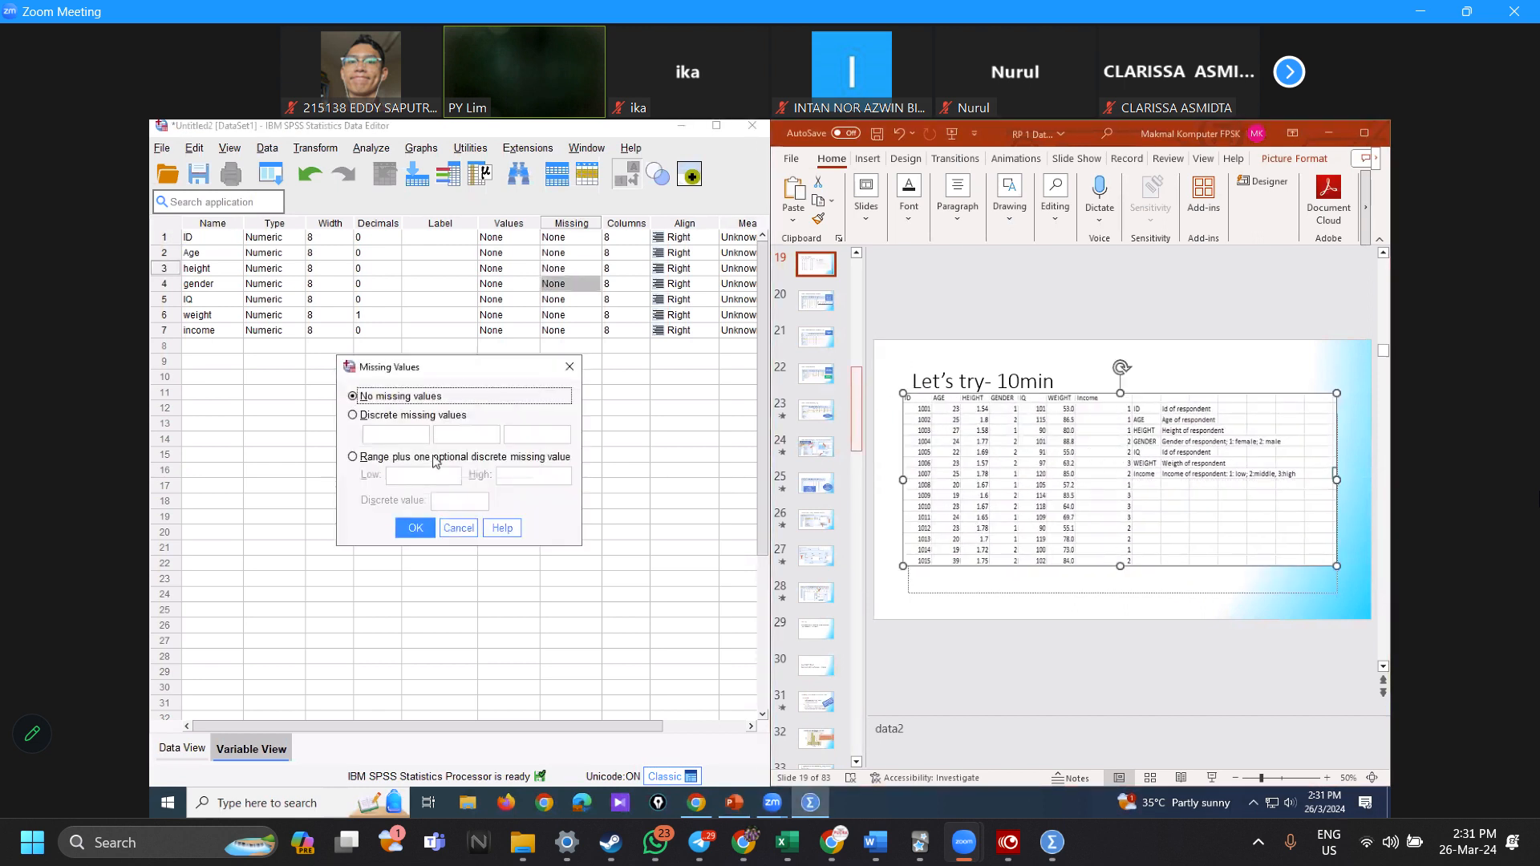
click(569, 366)
Step: Define the value labels of the gender variable as 1 = female and 2 = male
click(527, 289)
click(533, 285)
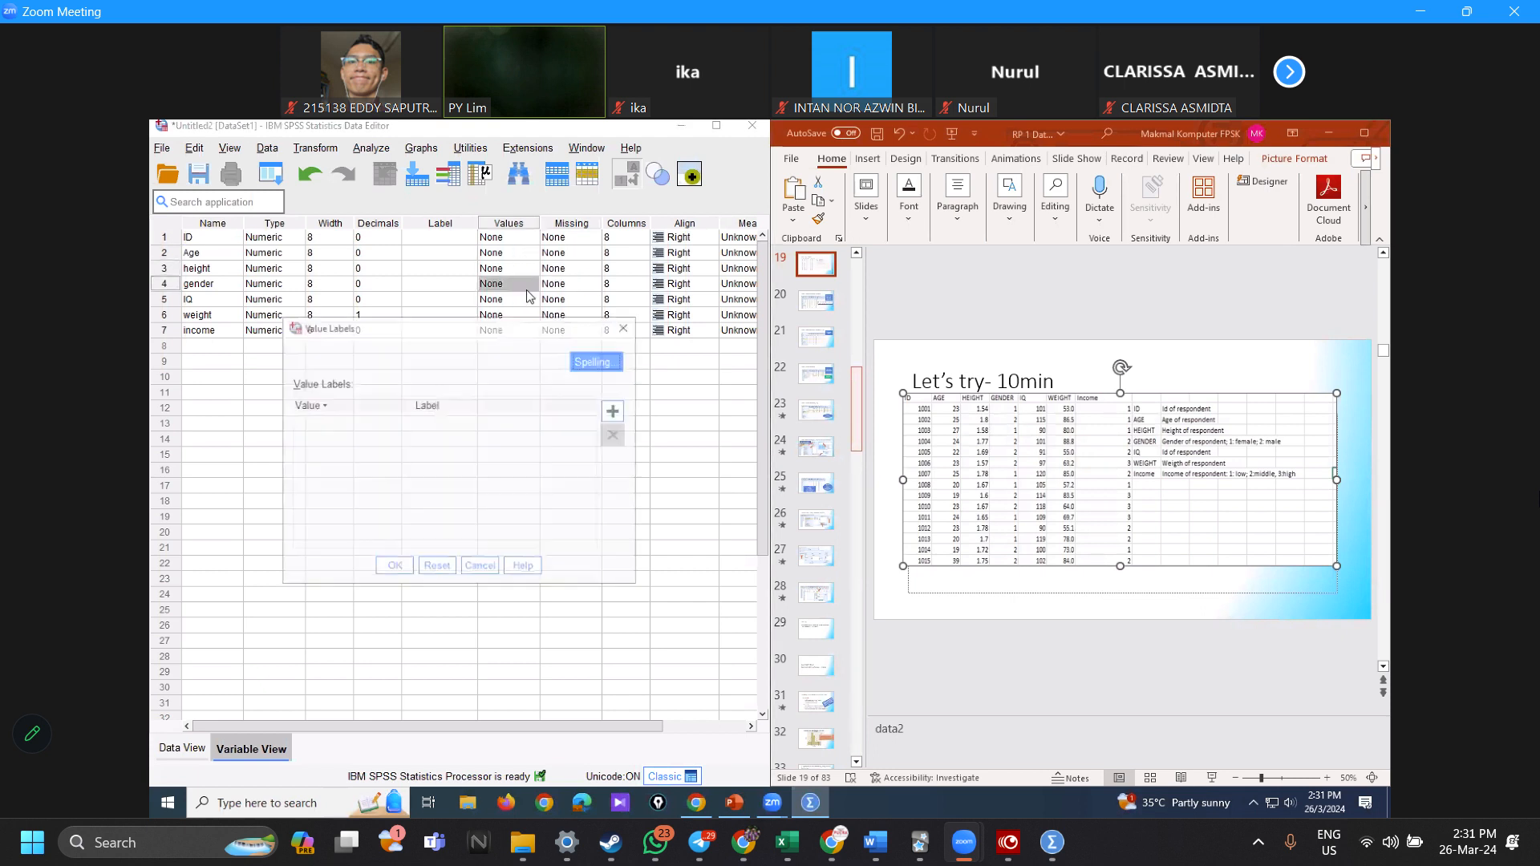
click(616, 411)
text(1)
click(467, 420)
text(female)
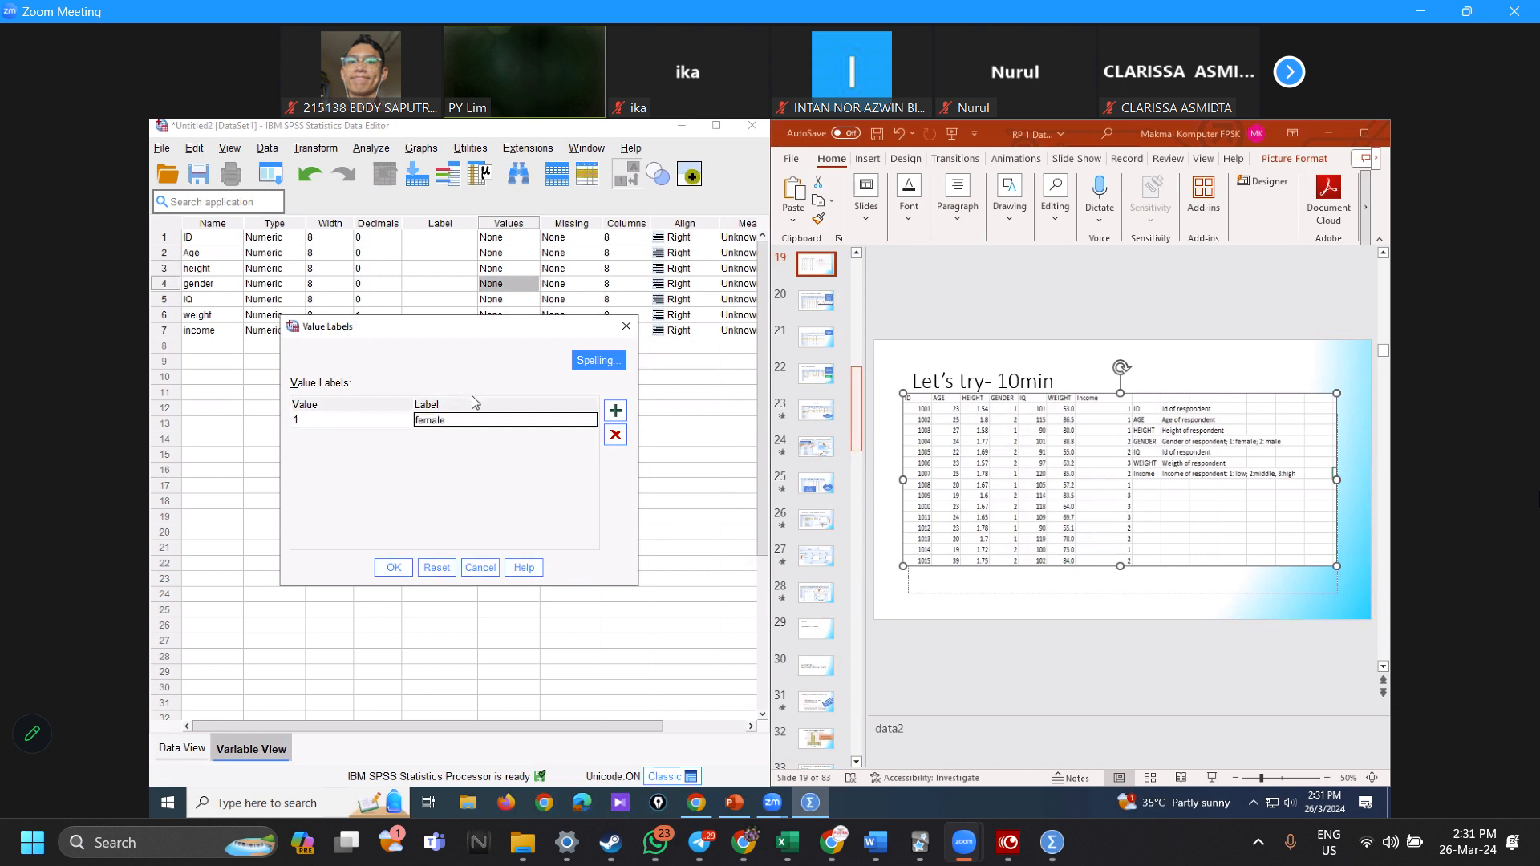
click(616, 411)
text(2)
click(532, 437)
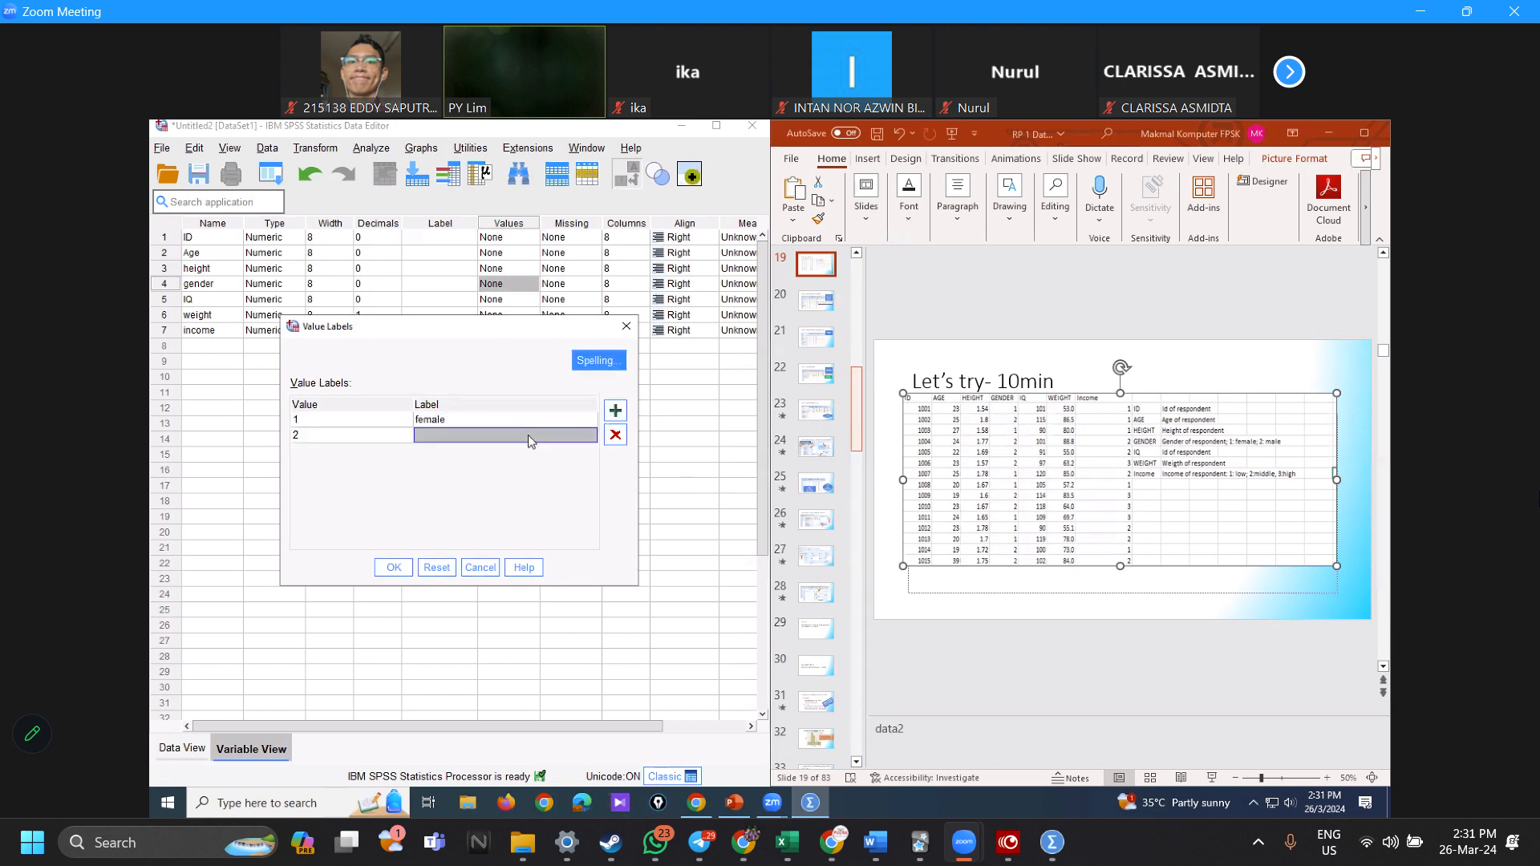
text(mal)
click(394, 568)
Step: In PowerPoint, enlarge the data table picture on the "Let's try" slide downwards and to the right
drag(1186, 564, 1039, 479)
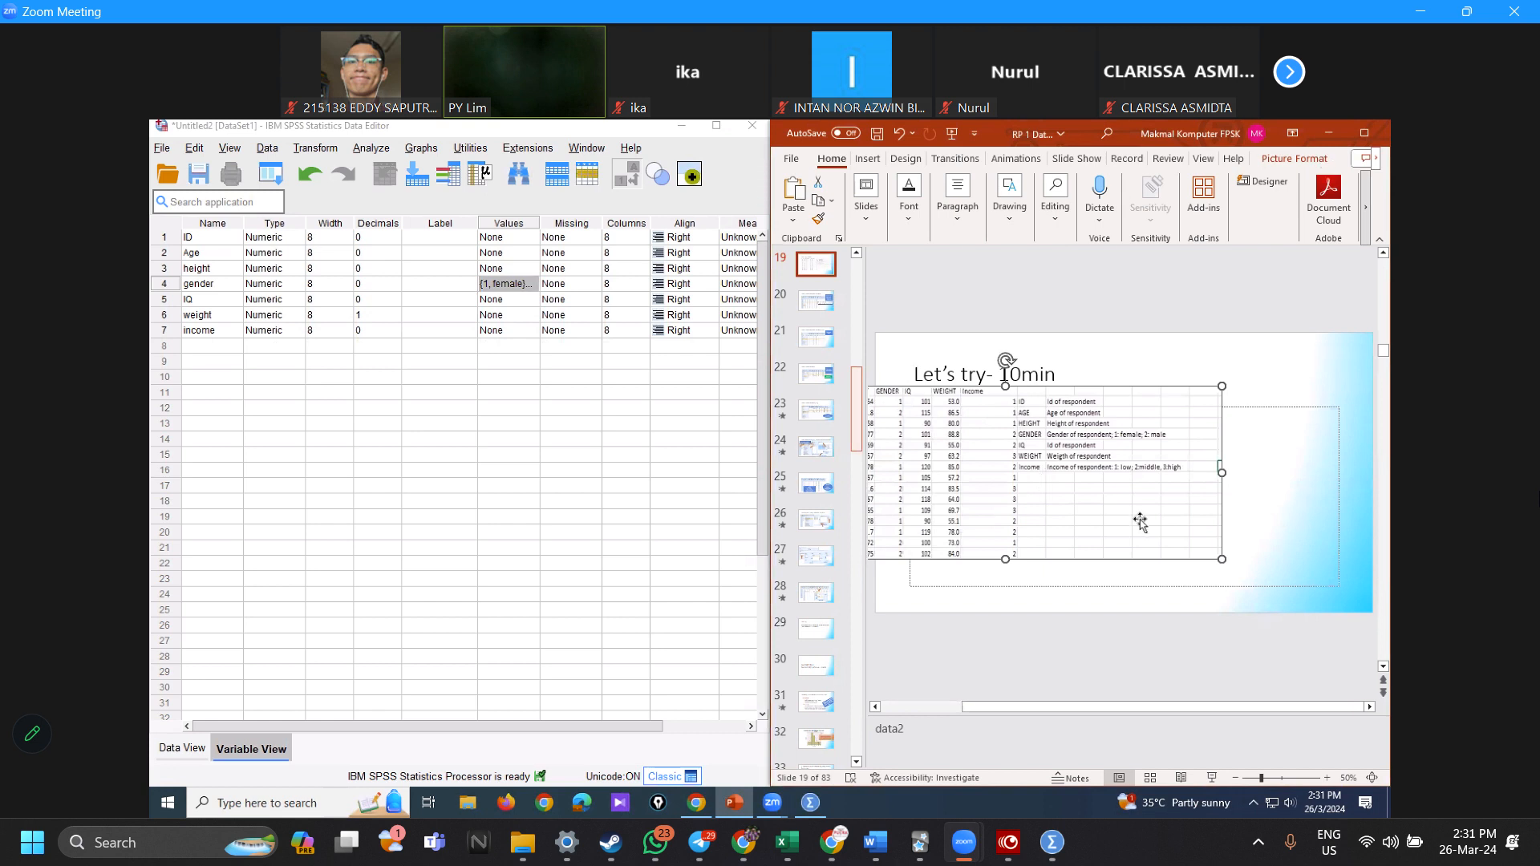
key(ctrl+z)
scroll(1172, 523, up, 1)
scroll(1172, 523, down, 1)
click(1199, 505)
drag(1122, 592, 1123, 598)
drag(1353, 496, 1381, 496)
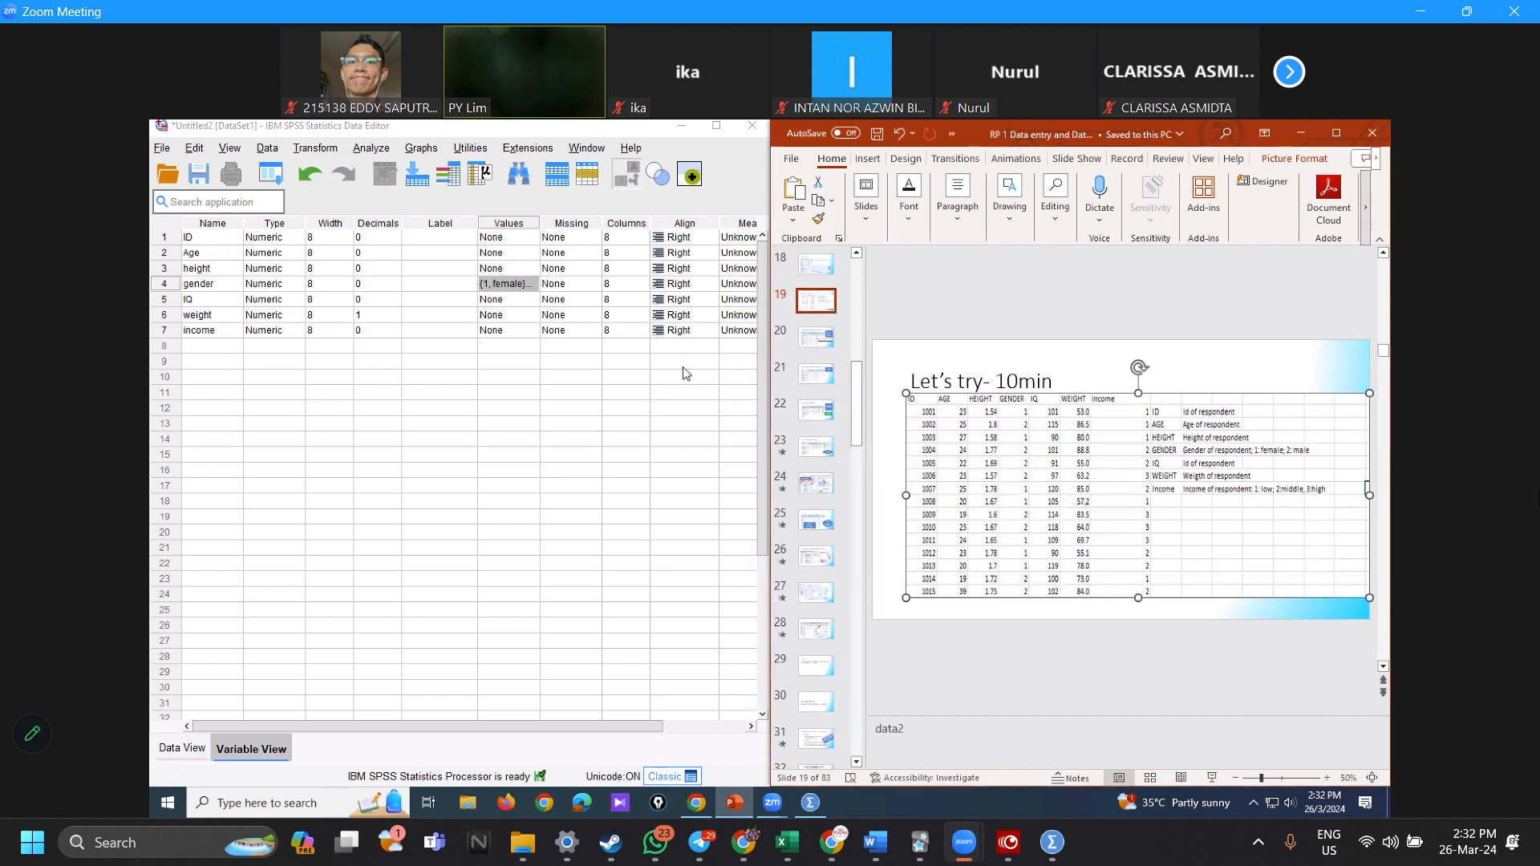
Step: In SPSS, start the value labels of the income variable with 1 = low
click(523, 336)
click(529, 335)
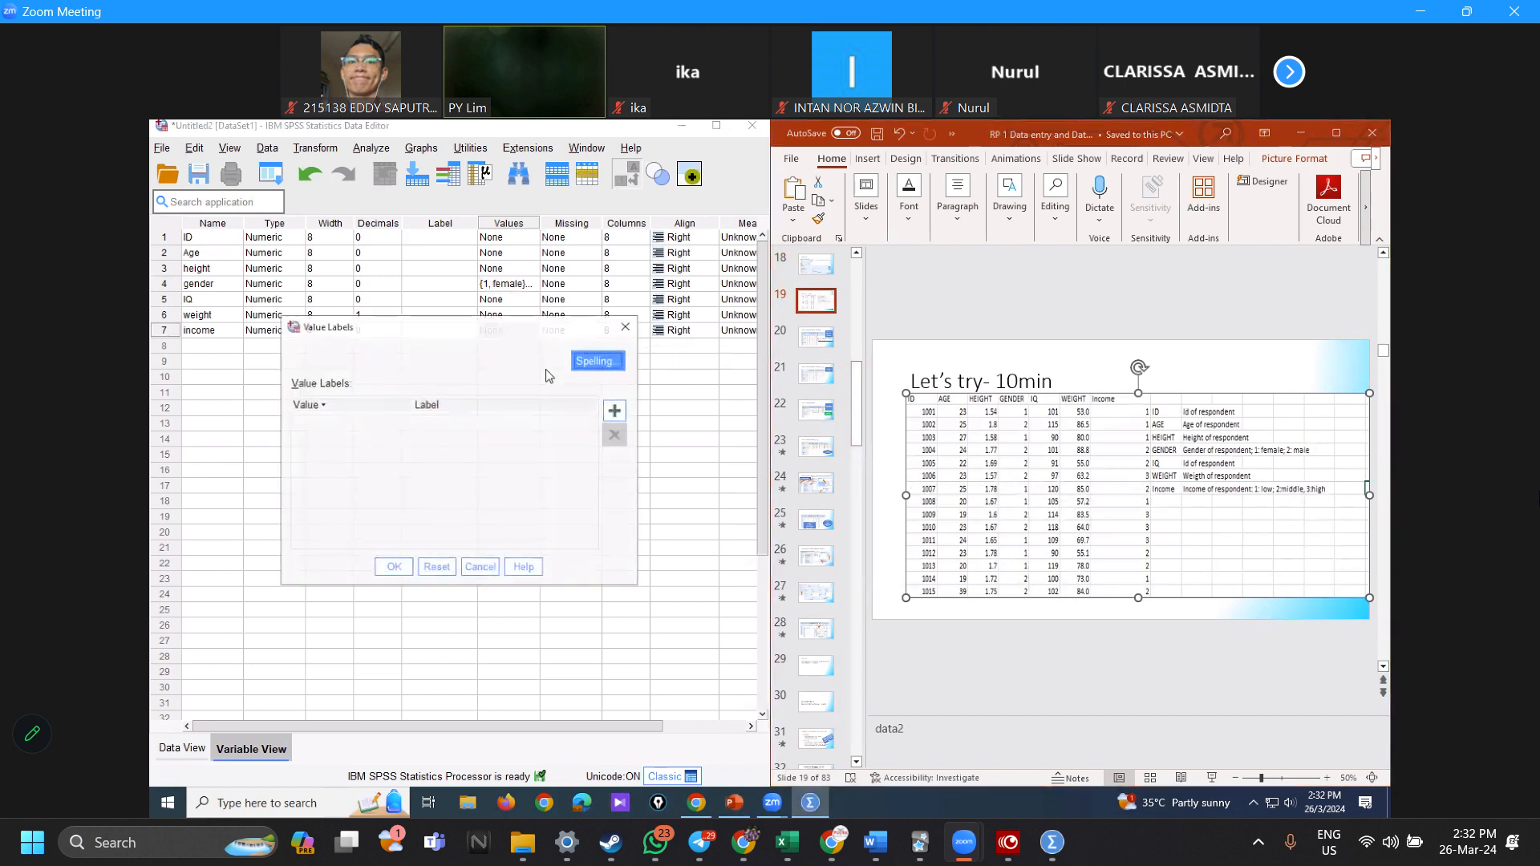
click(618, 413)
text(1)
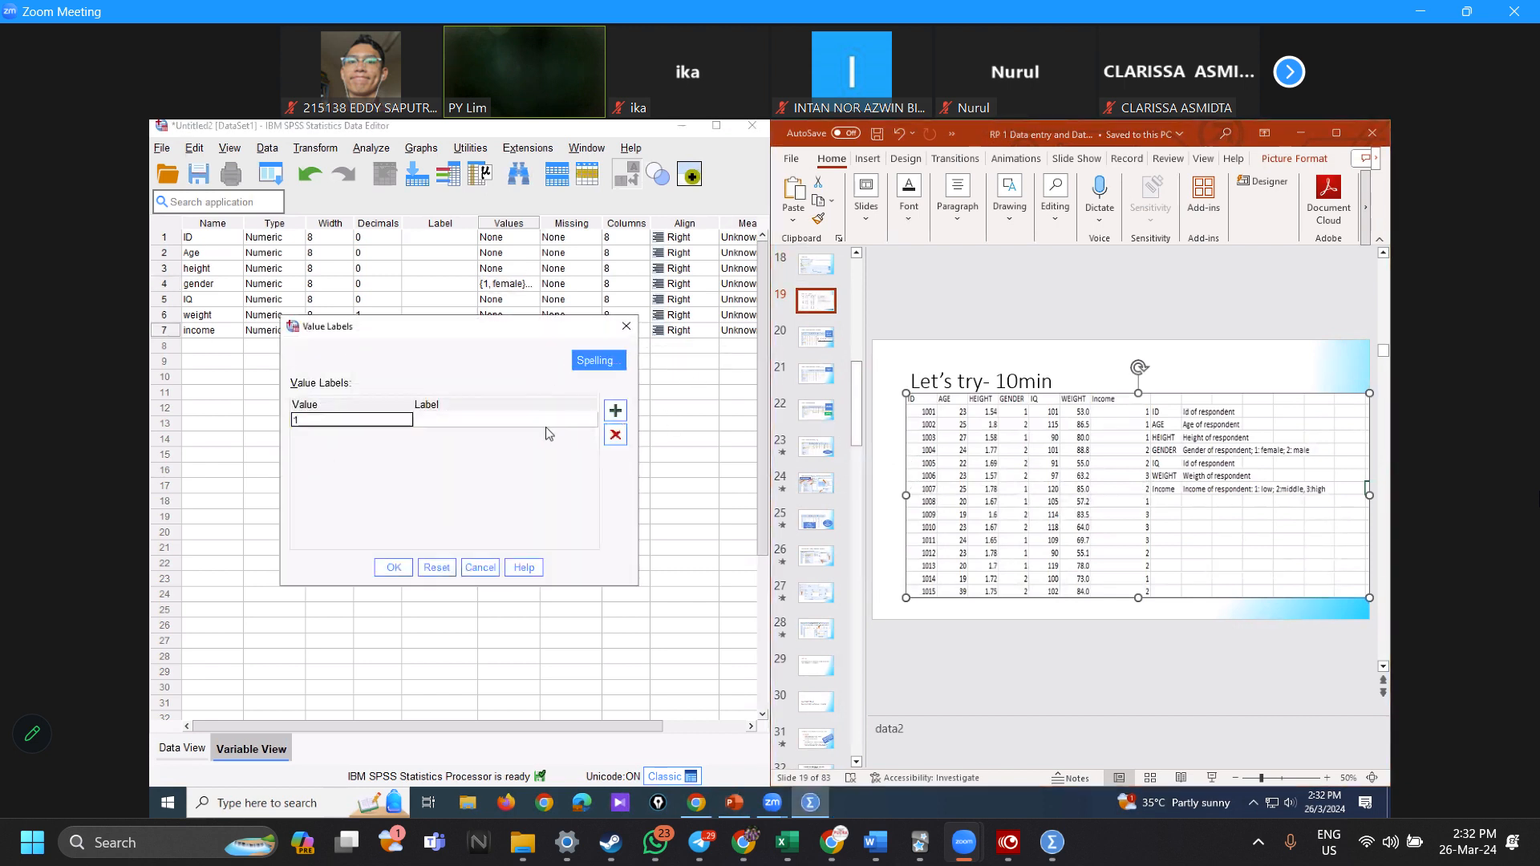
key(Tab)
text(low)
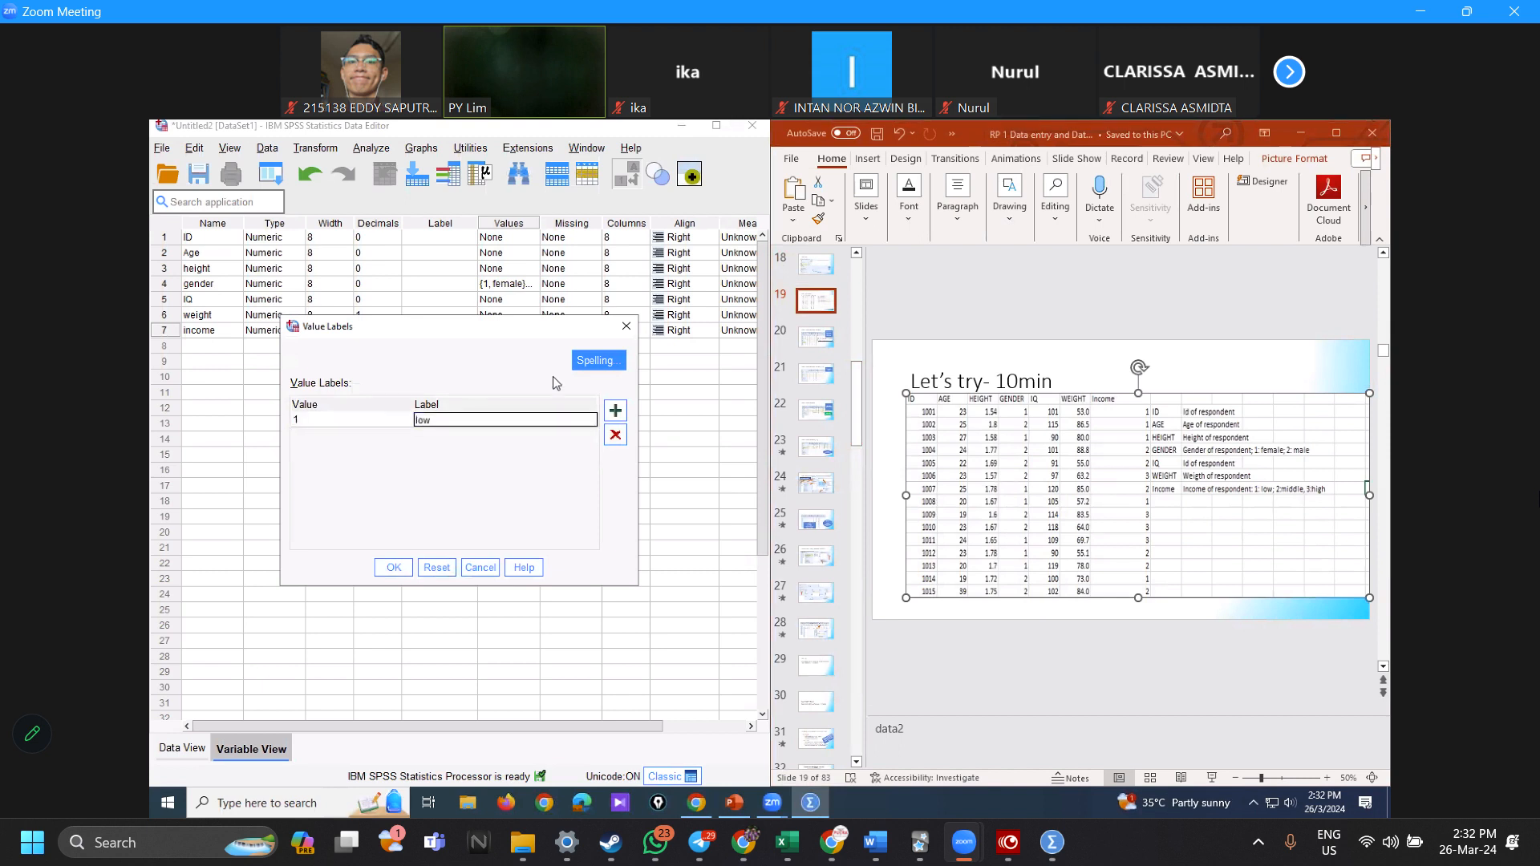
Step: Add the income value labels 2 = middle and 3 = high and apply the list
click(615, 411)
text(2)
click(466, 440)
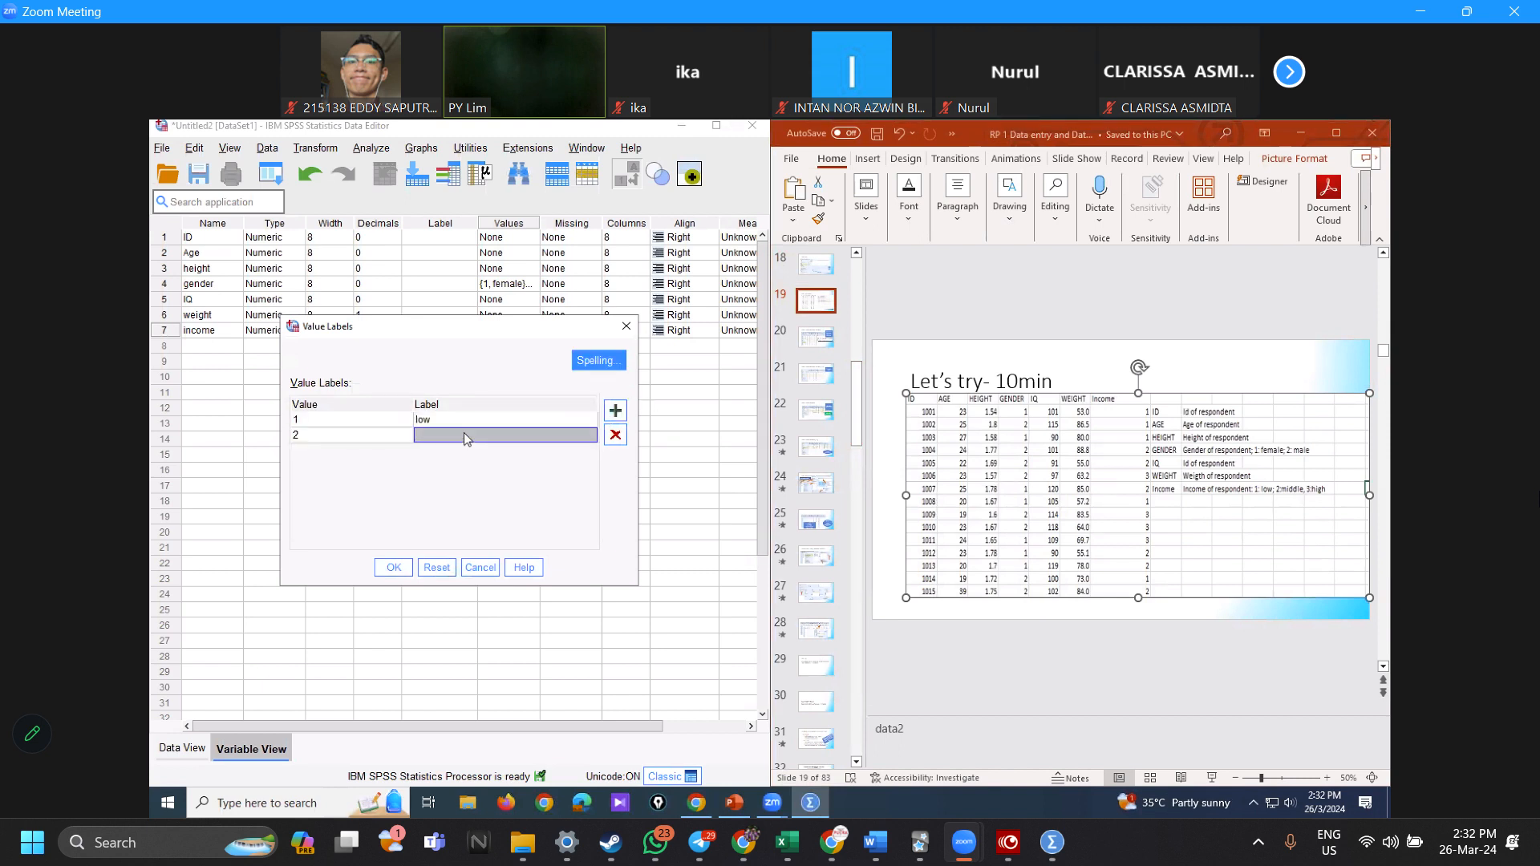
text(middle)
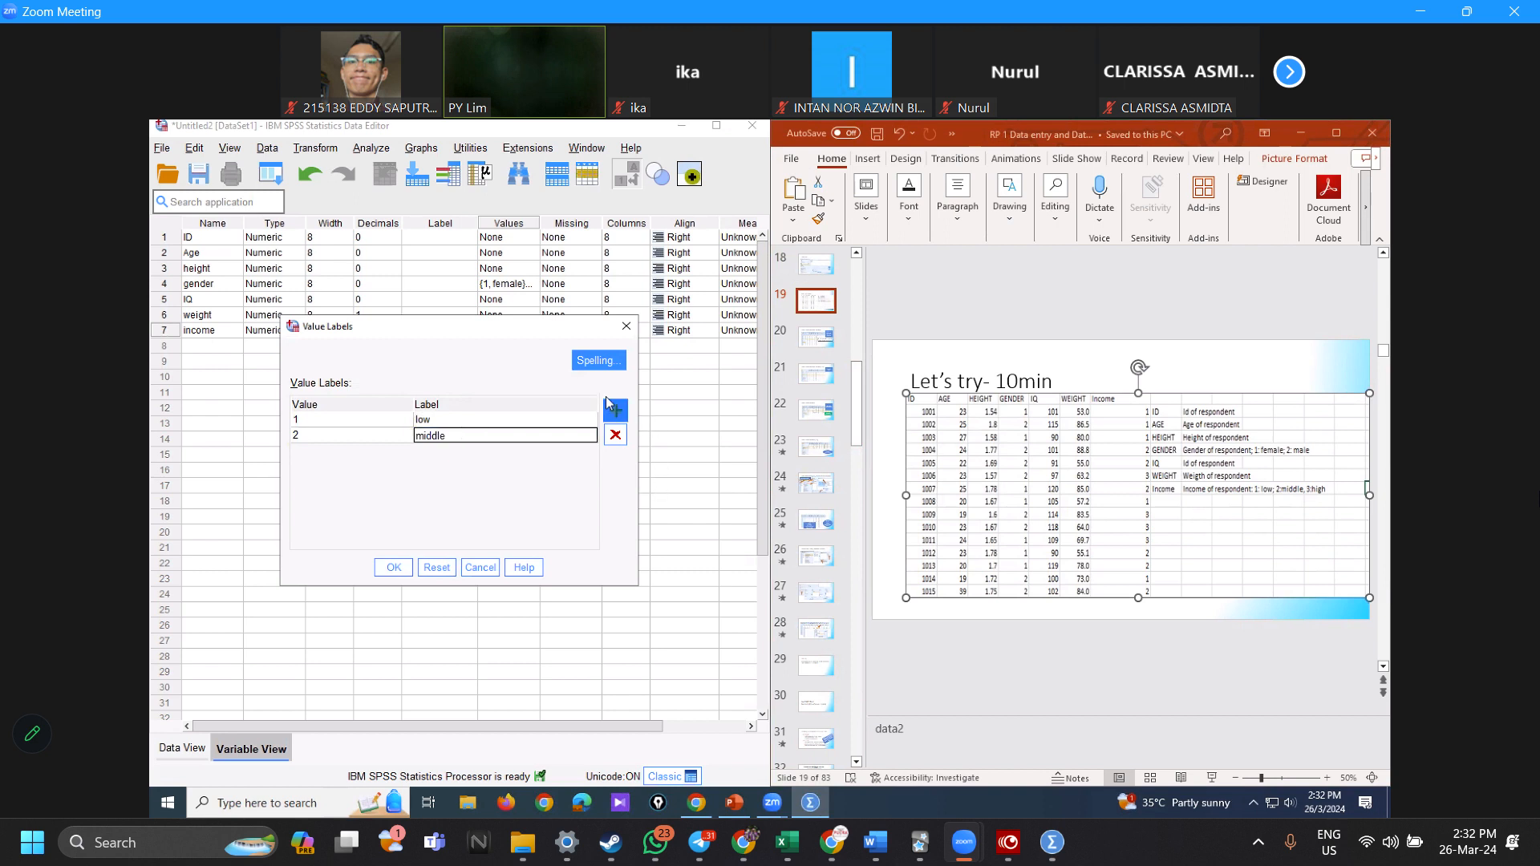
click(492, 449)
text(he)
text(igh)
click(394, 567)
Step: Enter ID 1001, age 23 and height 1.54 for the first case in the data sheet
click(183, 749)
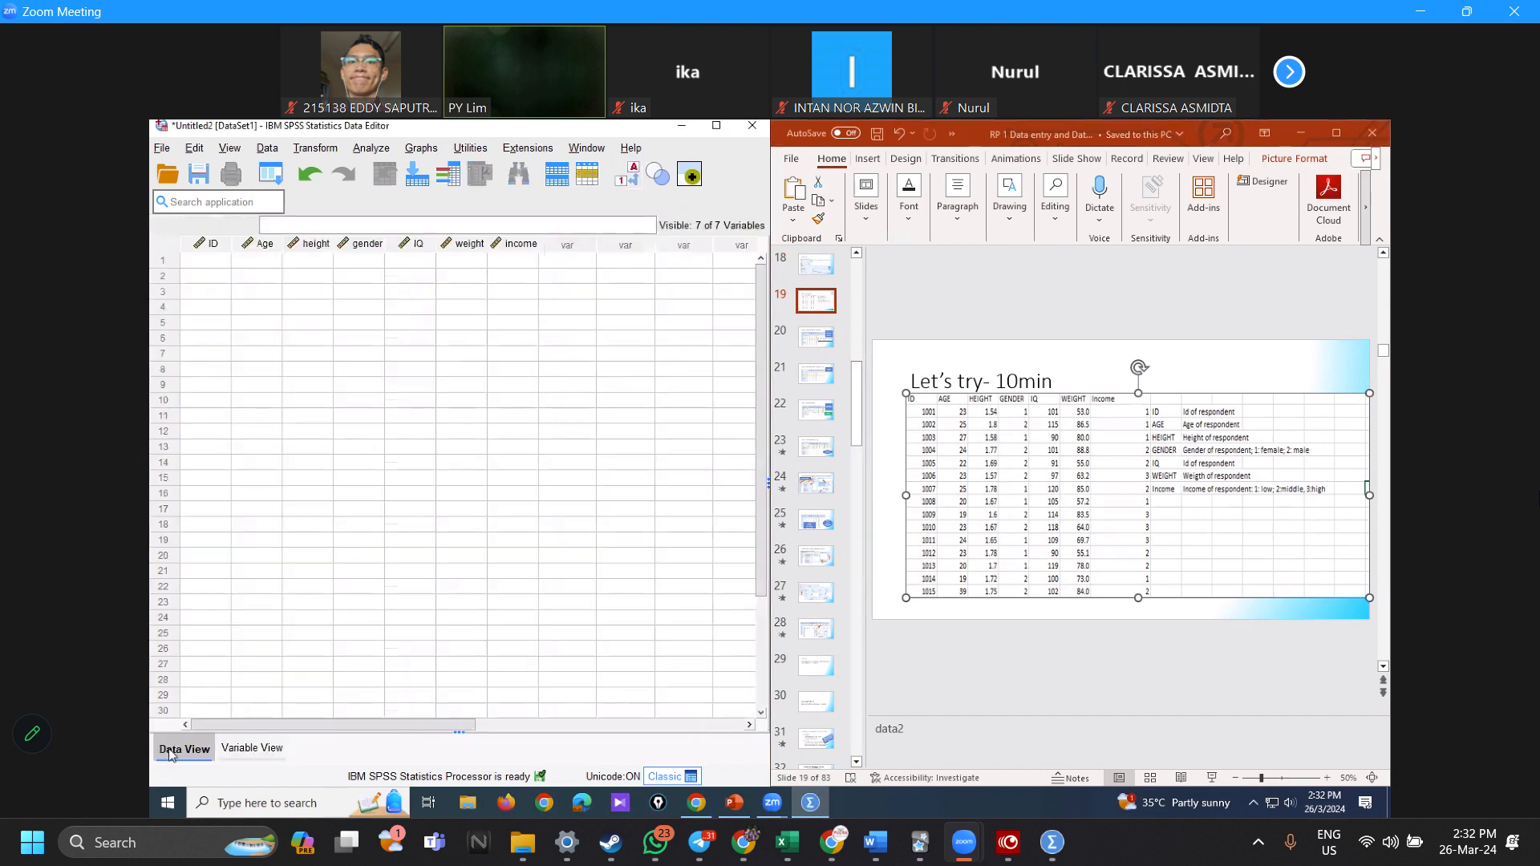
click(226, 260)
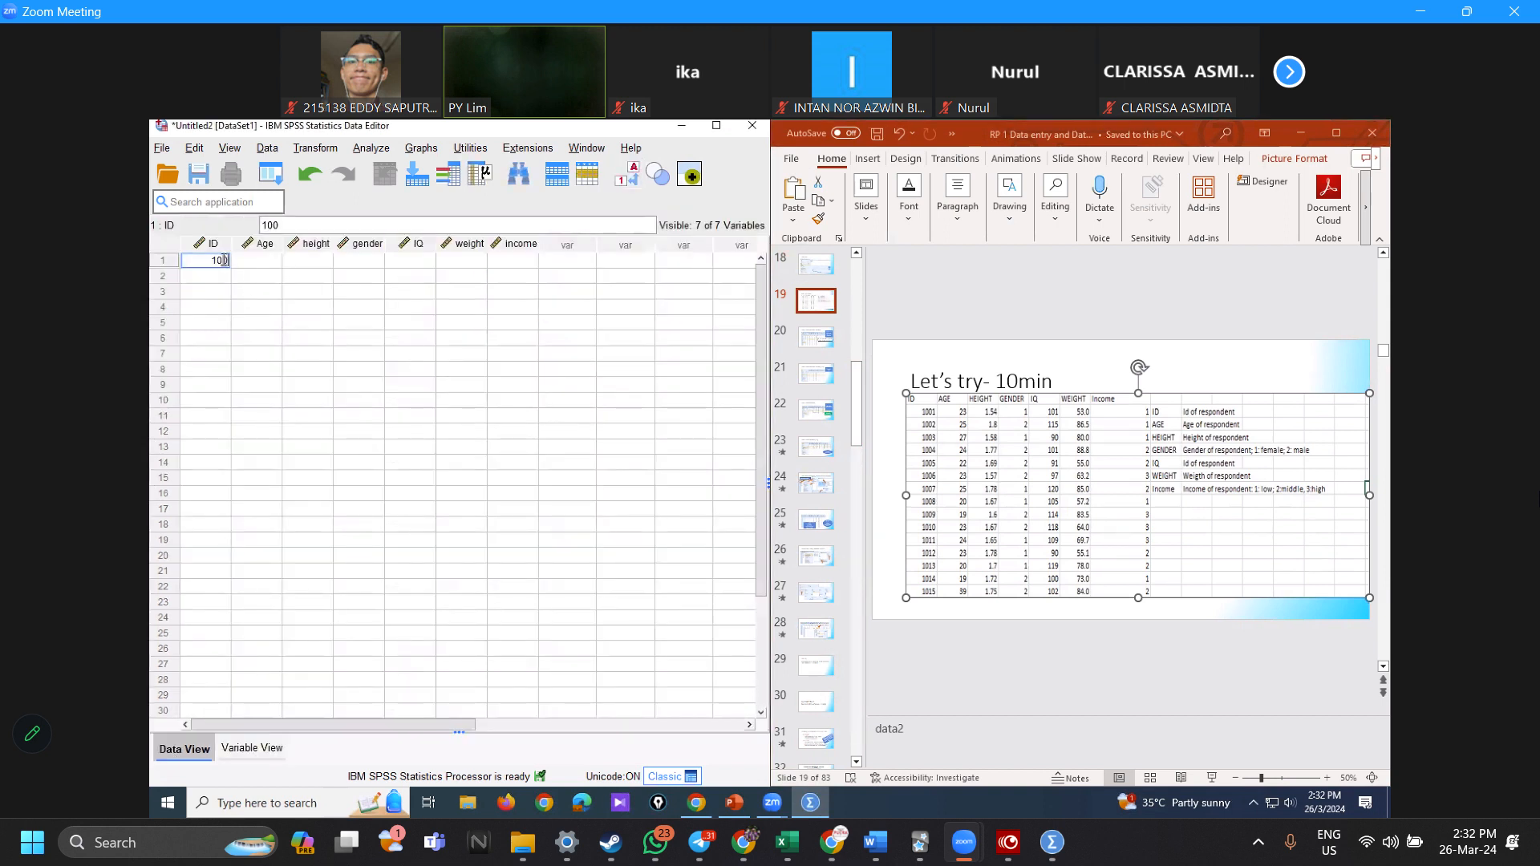
key(Tab)
text(23)
key(Tab)
text(1.54)
key(Tab)
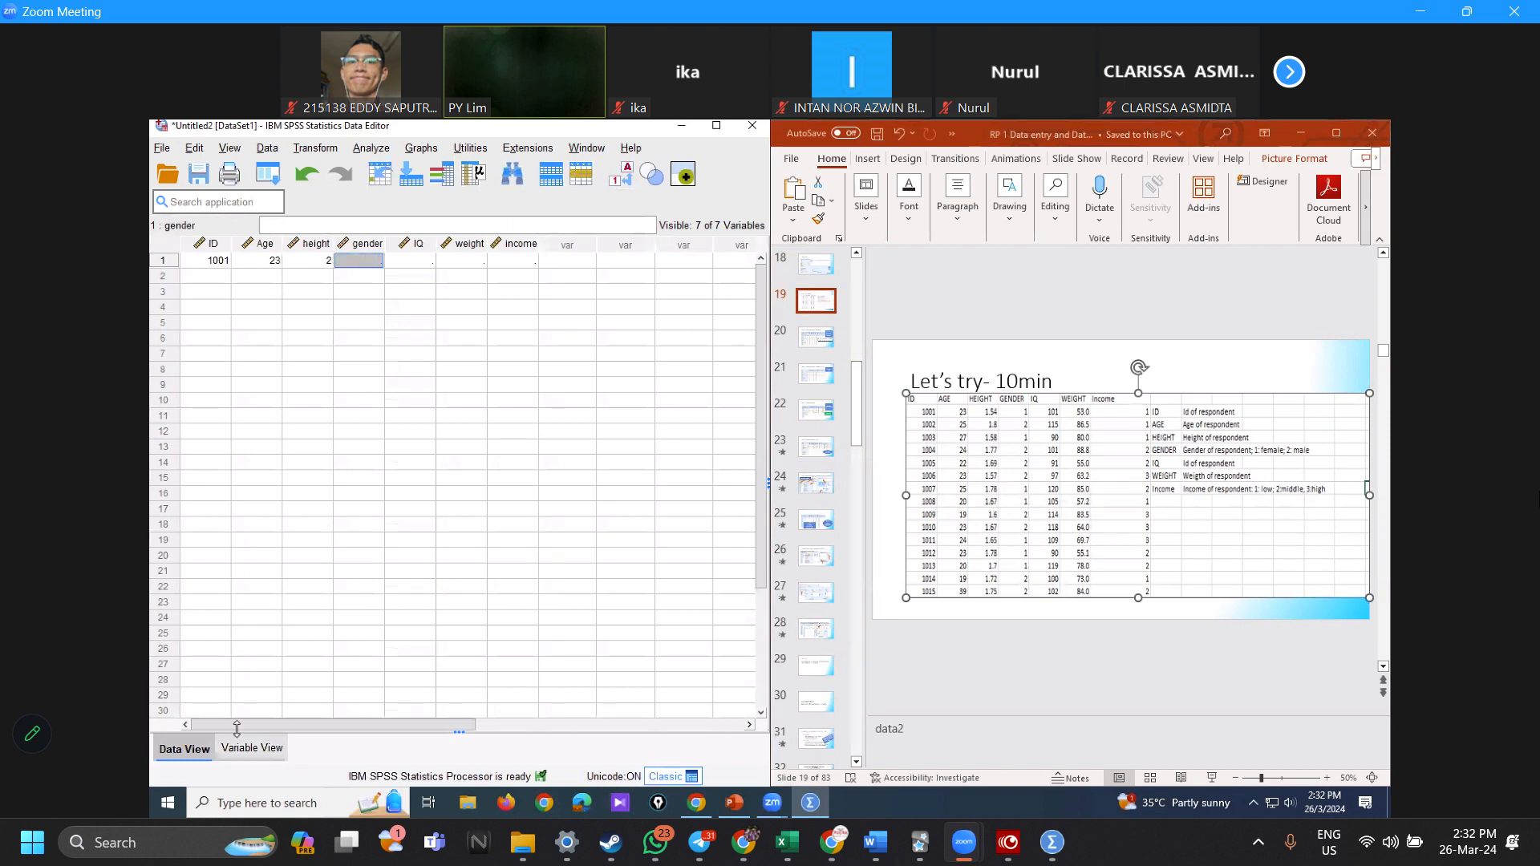
Step: Set the decimals of the height variable to 2
click(252, 748)
click(377, 268)
click(395, 265)
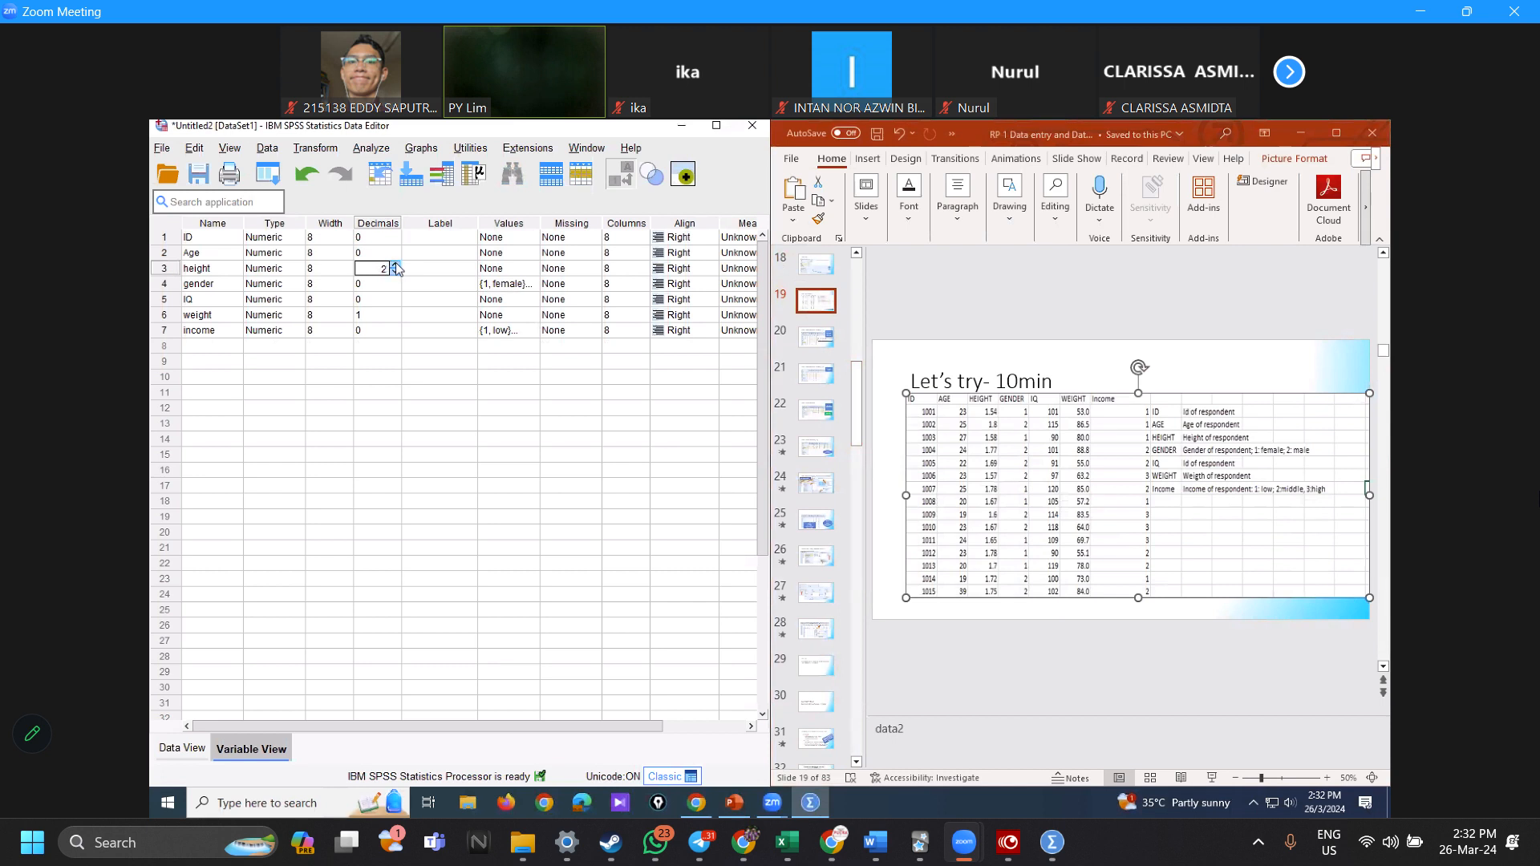
Step: Complete the first case with gender 1, IQ 101, weight 53 and income 1, displaying codes instead of value labels
click(194, 744)
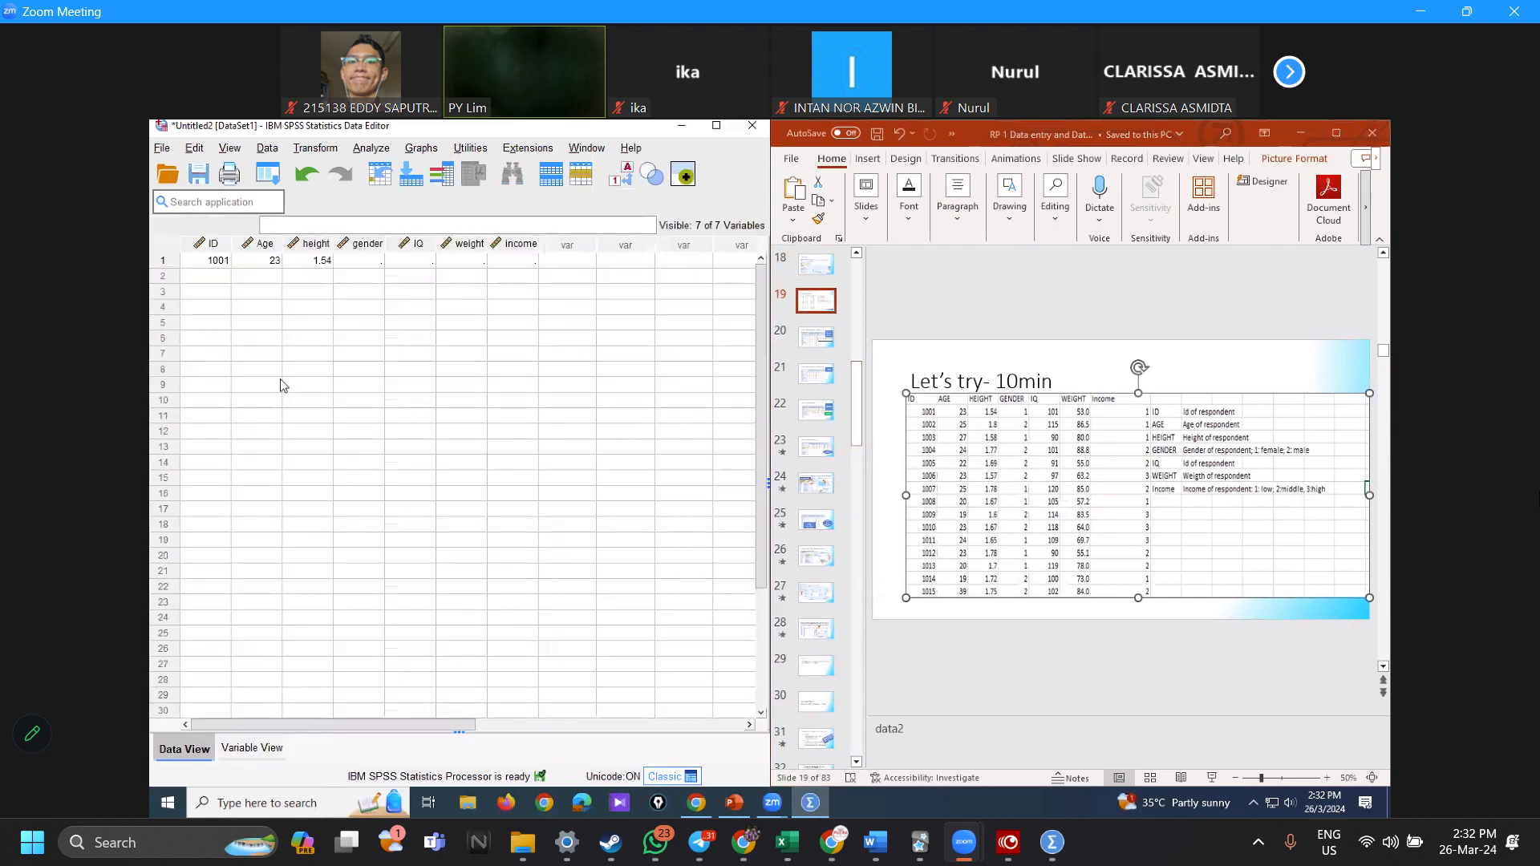
double_click(380, 260)
text(1)
click(412, 266)
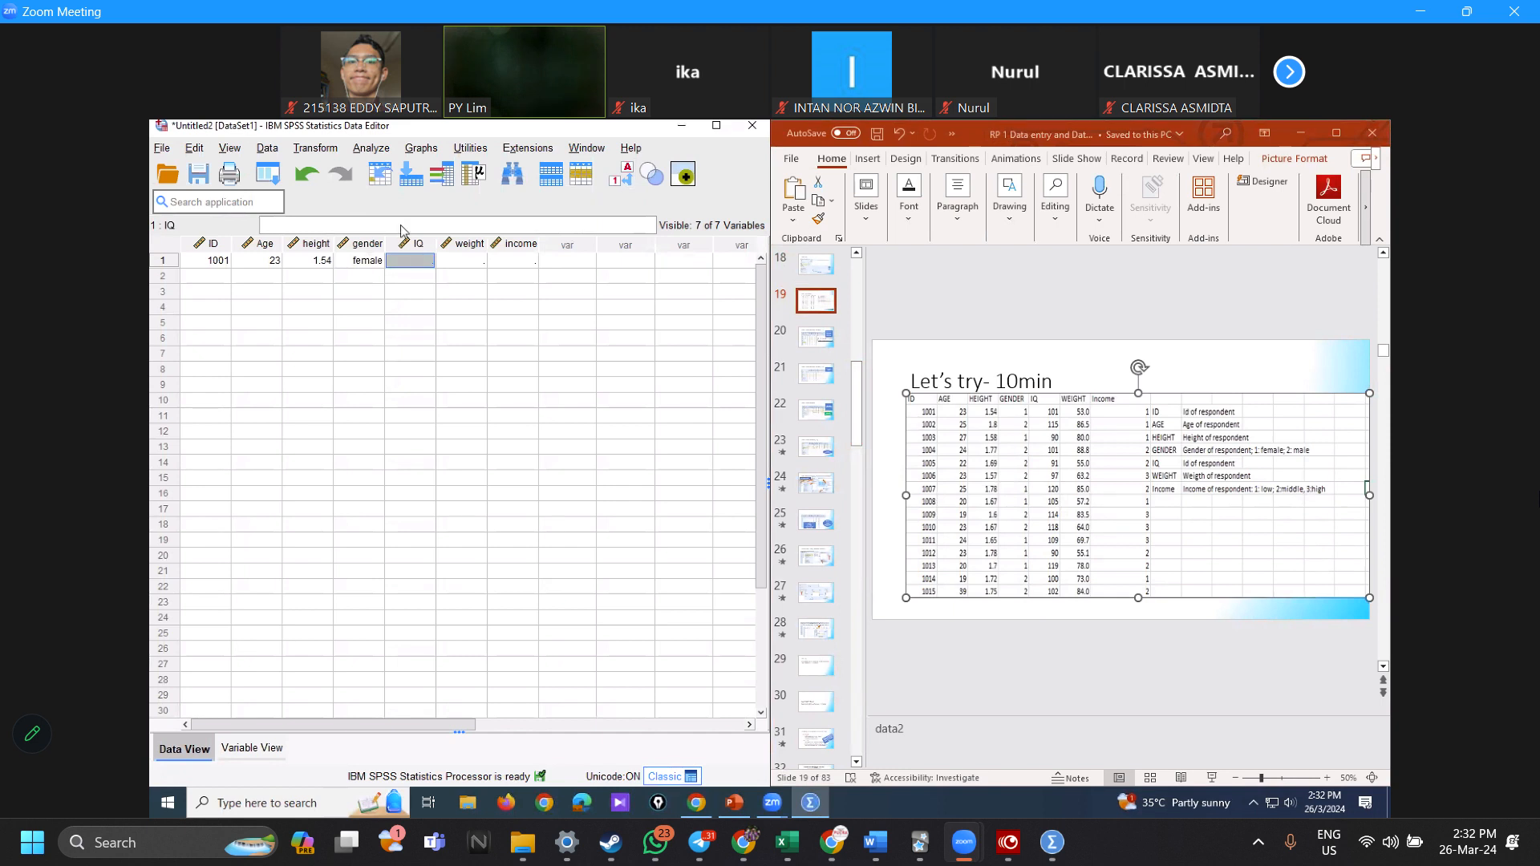
click(622, 177)
text(1)
click(469, 260)
text(53)
key(Tab)
text(1)
key(Return)
Step: Enter 1003 as the ID of the second case
key(Left)
key(Left)
key(Left)
key(Left)
key(Left)
key(Left)
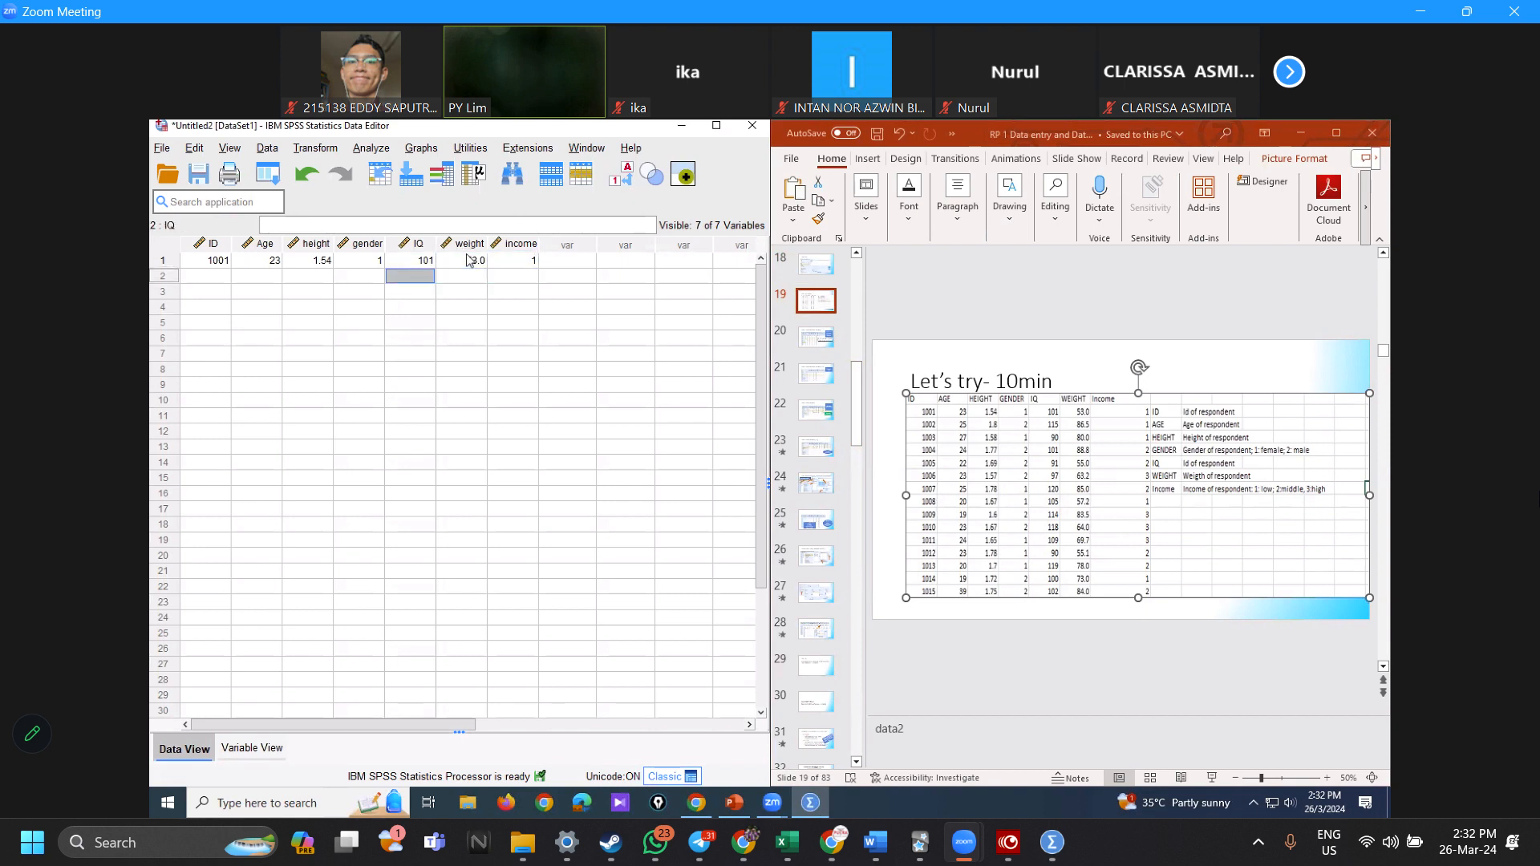
text(1003)
key(Right)
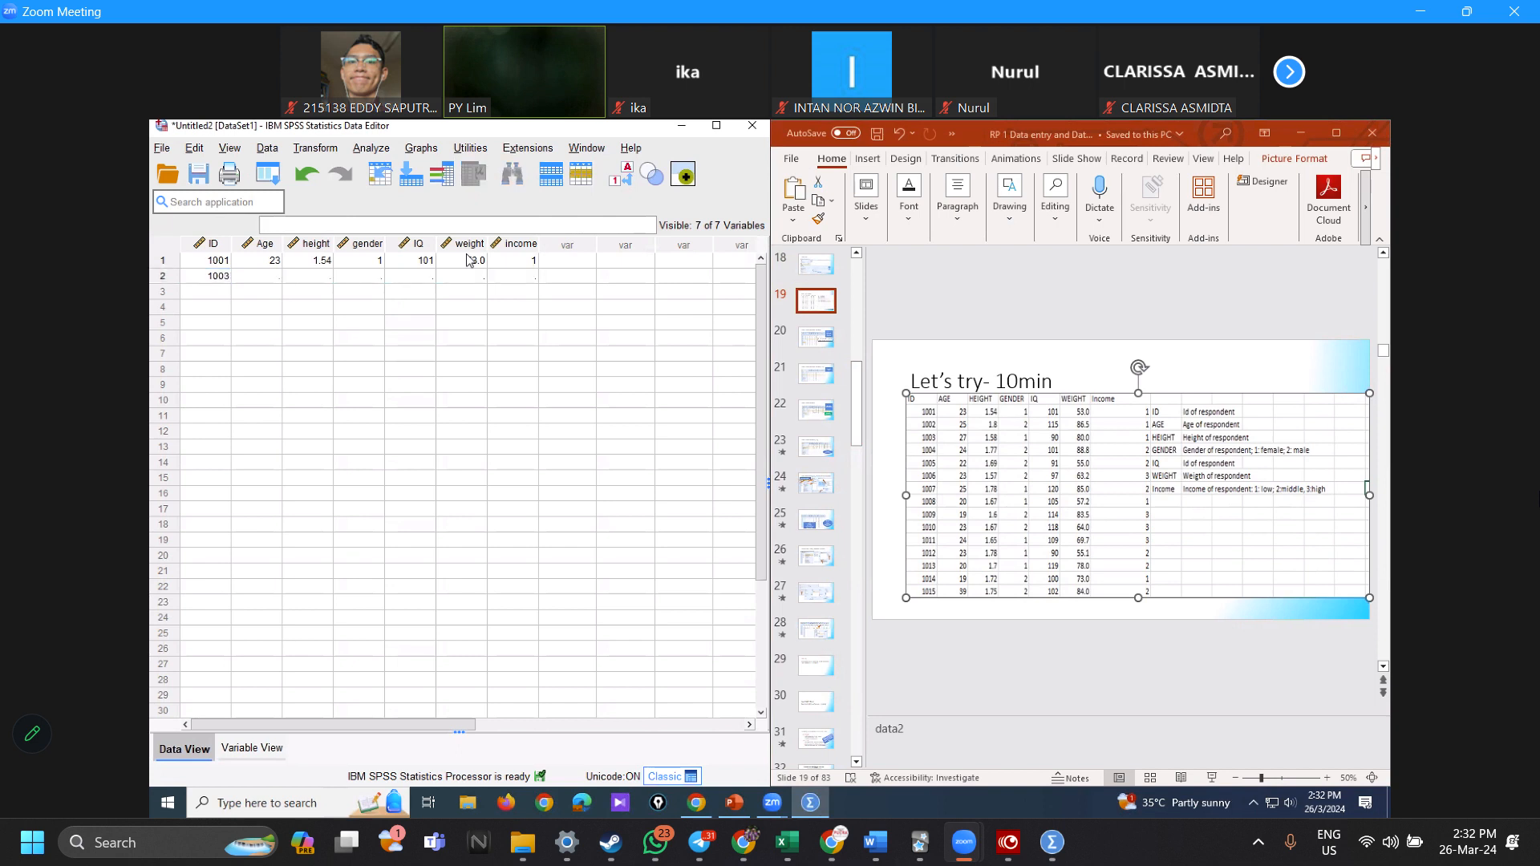
Step: Enter the IDs 1002, 1003, 1004, 1005 and 1006 for cases 2 to 6
key(Up)
key(Down)
text(1002)
key(Return)
text(1003)
key(Return)
text(1004)
key(Return)
text(1005)
key(Return)
text(1006)
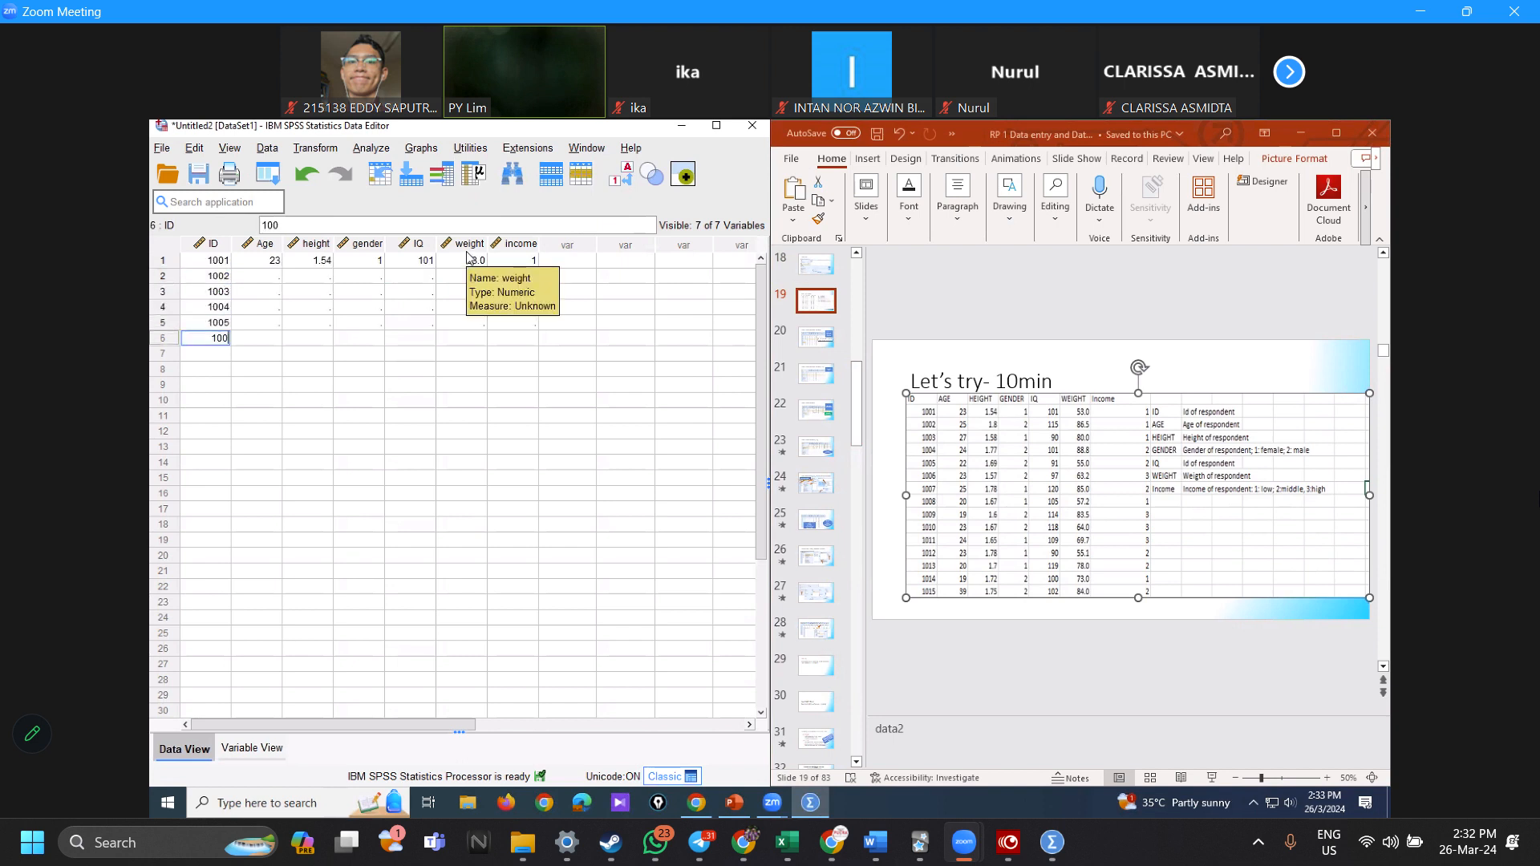
Step: Enter the IDs 1007, 1008, 1009 and 1010 for cases 7 to 10
key(Return)
text(1007)
key(Return)
text(1008)
key(Return)
text(1009)
key(Return)
text(1010)
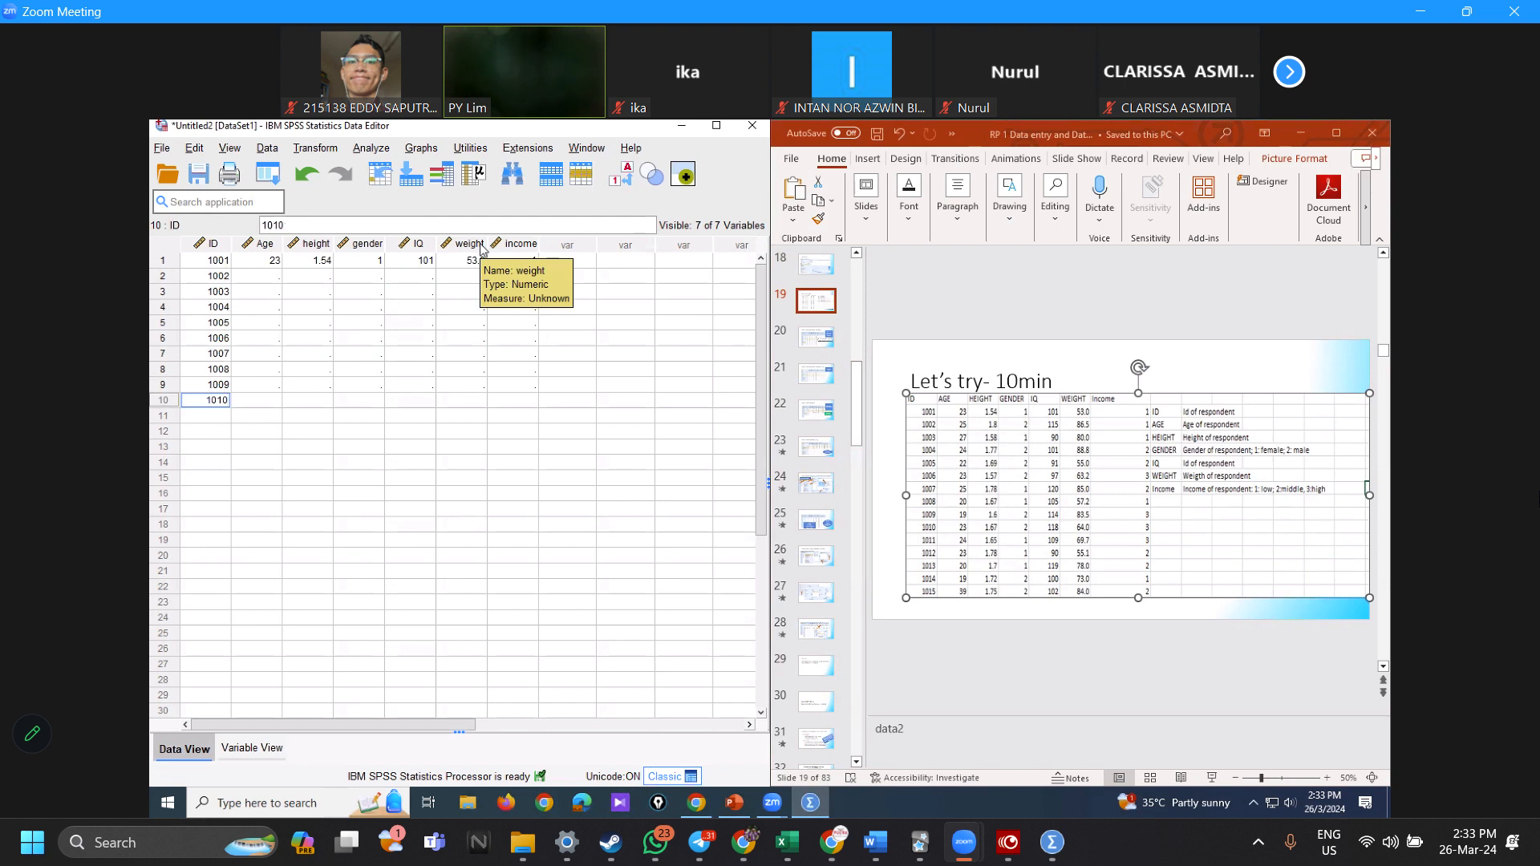
Step: Enter the ages 25, 27, 24, 22 and 23 for cases 2 to 6
key(alt+Tab)
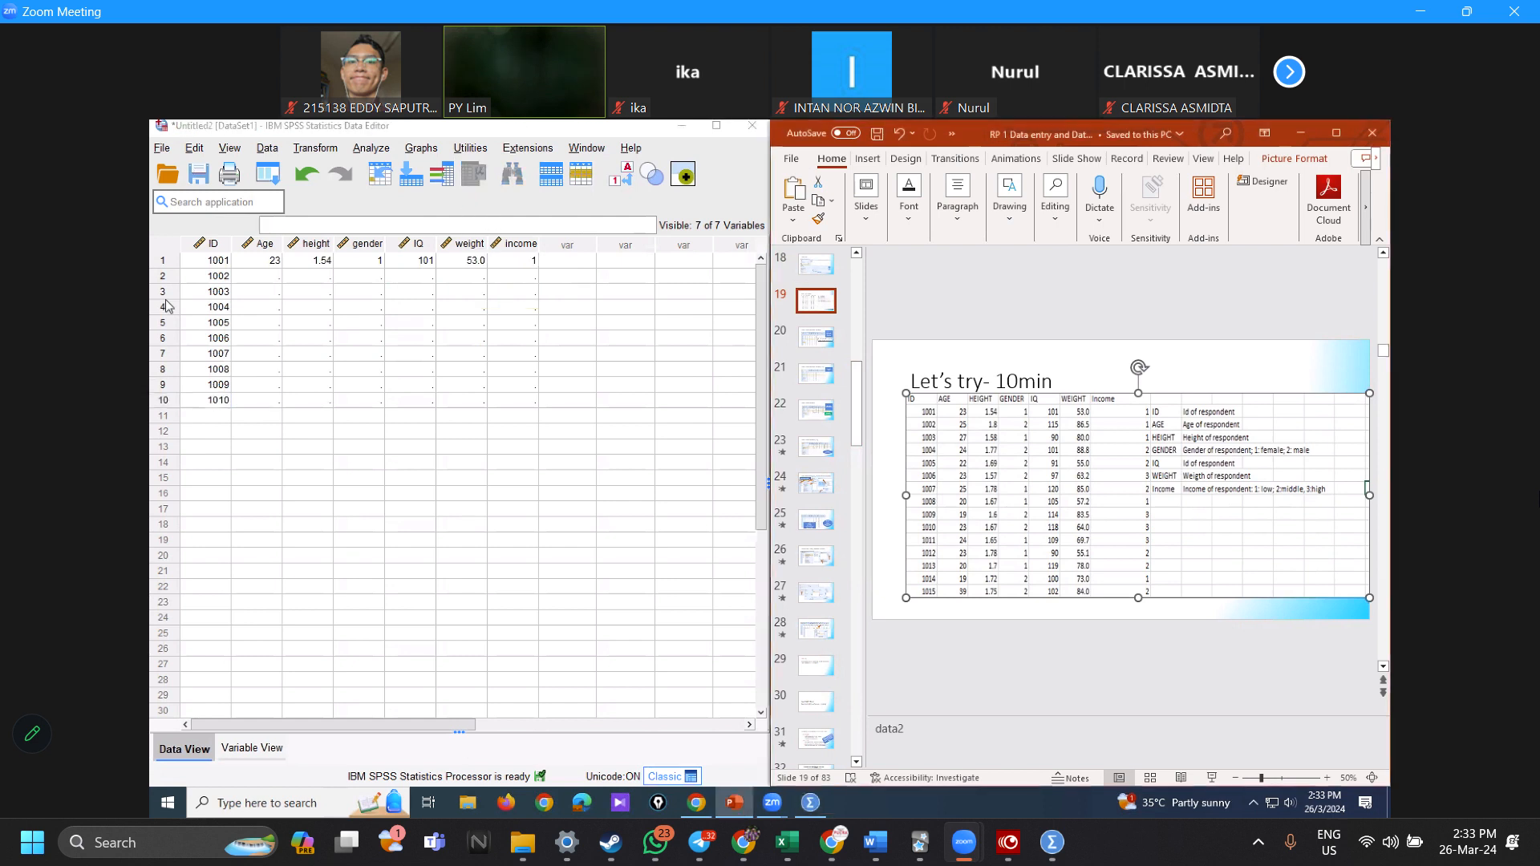
click(280, 277)
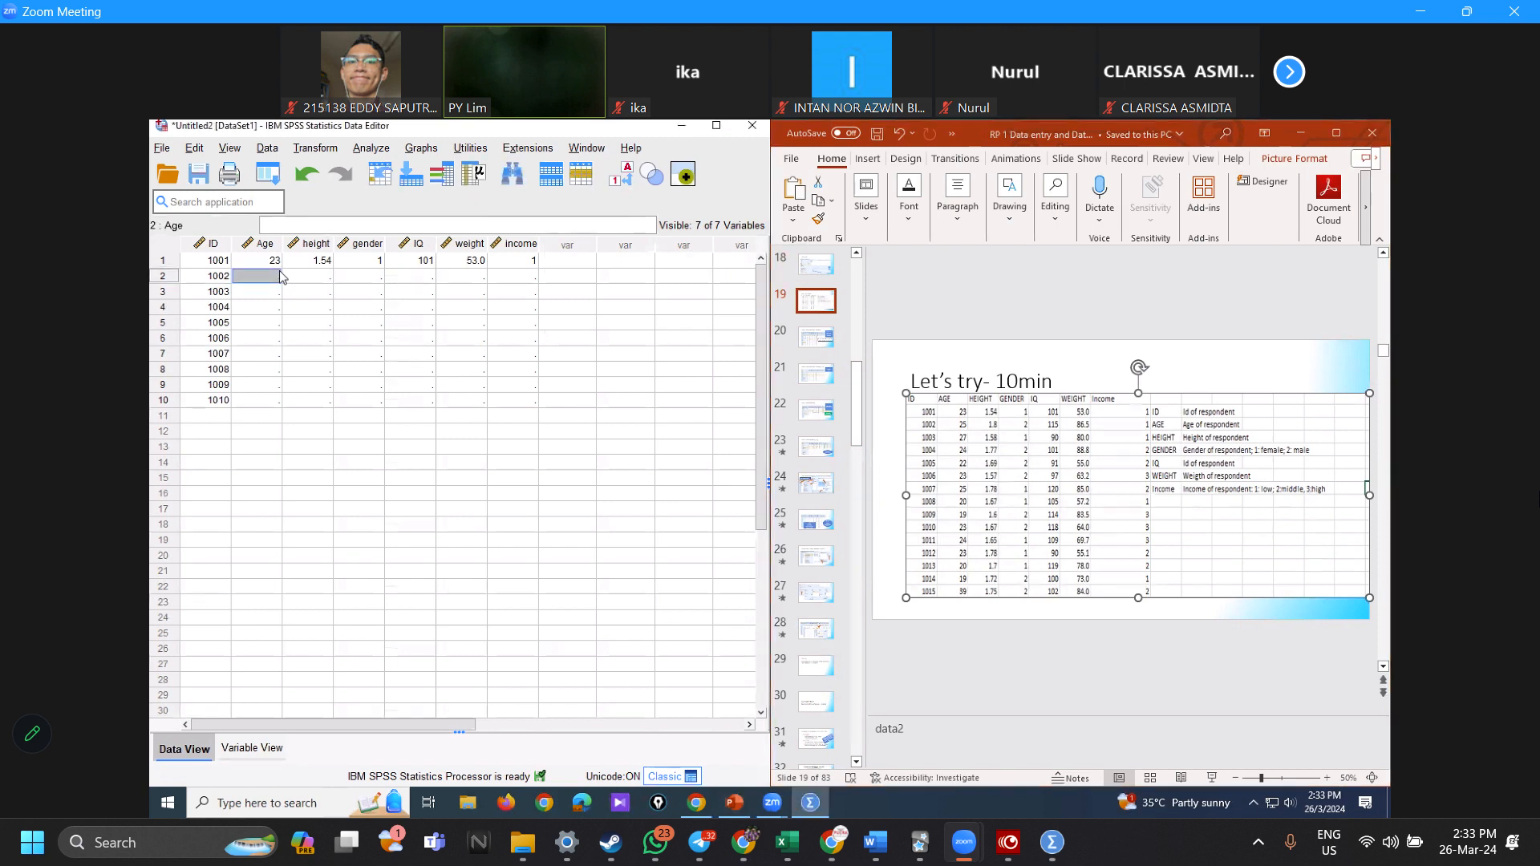
text(25)
key(Return)
text(7)
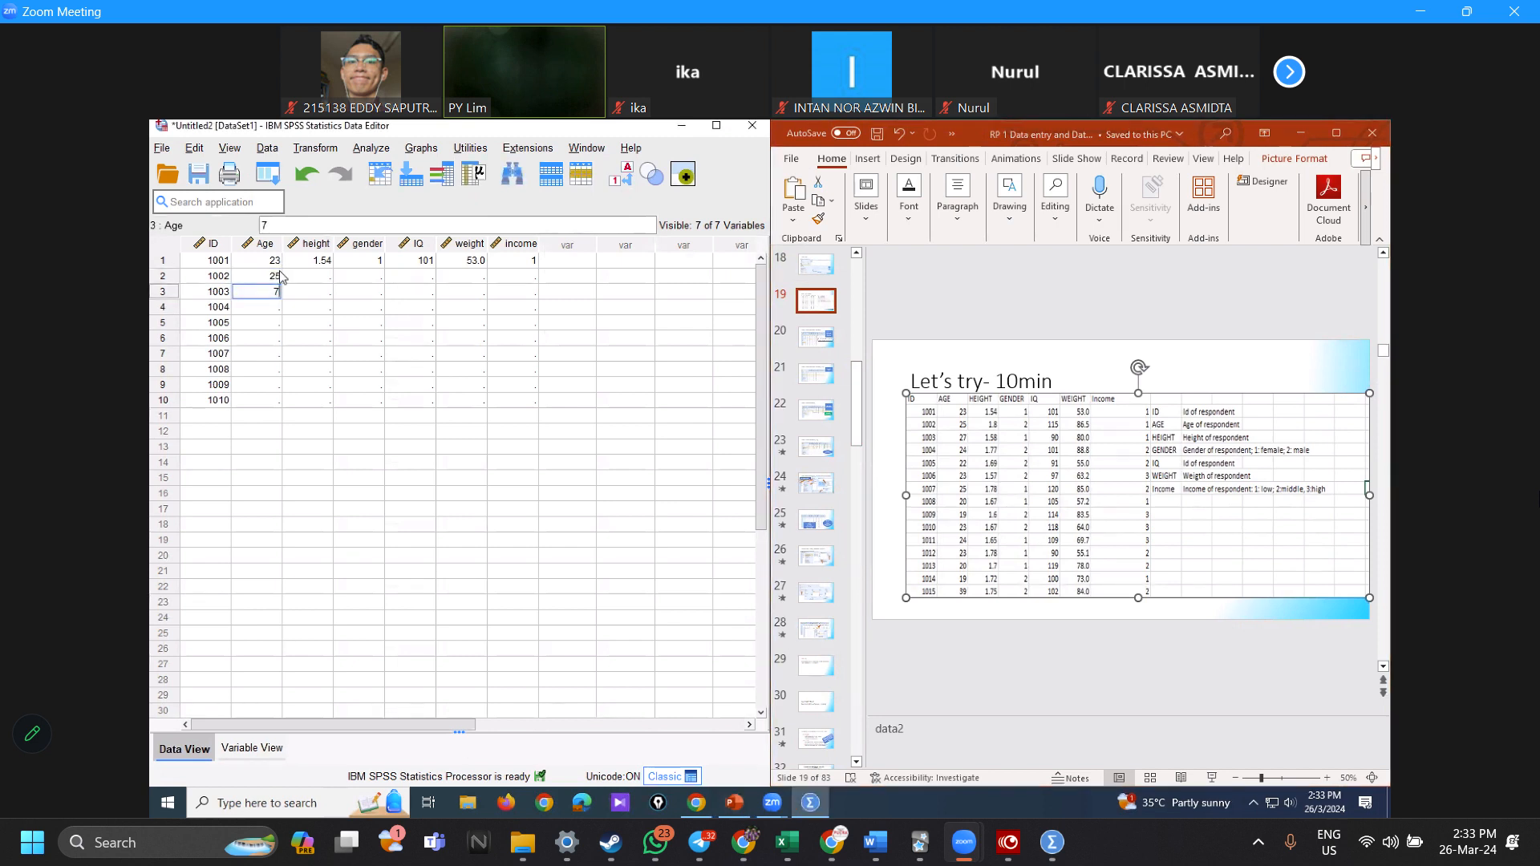
key(Return)
text(24)
key(Return)
text(22)
key(Return)
text(23)
key(Return)
Step: Enter the ages 25, 20, 19 and 23 for cases 7 to 10
text(25)
key(Return)
text(20)
key(Return)
text(19)
key(Return)
text(23)
key(Tab)
Step: Enter the heights 1.8, 1.58, 1.77, 1.69 and 1.57 for cases 2 to 6
click(311, 278)
text(1.8)
key(Return)
text(1.58)
key(Return)
text(1.77)
key(Return)
text(1.69)
key(Return)
text(1.57)
key(Return)
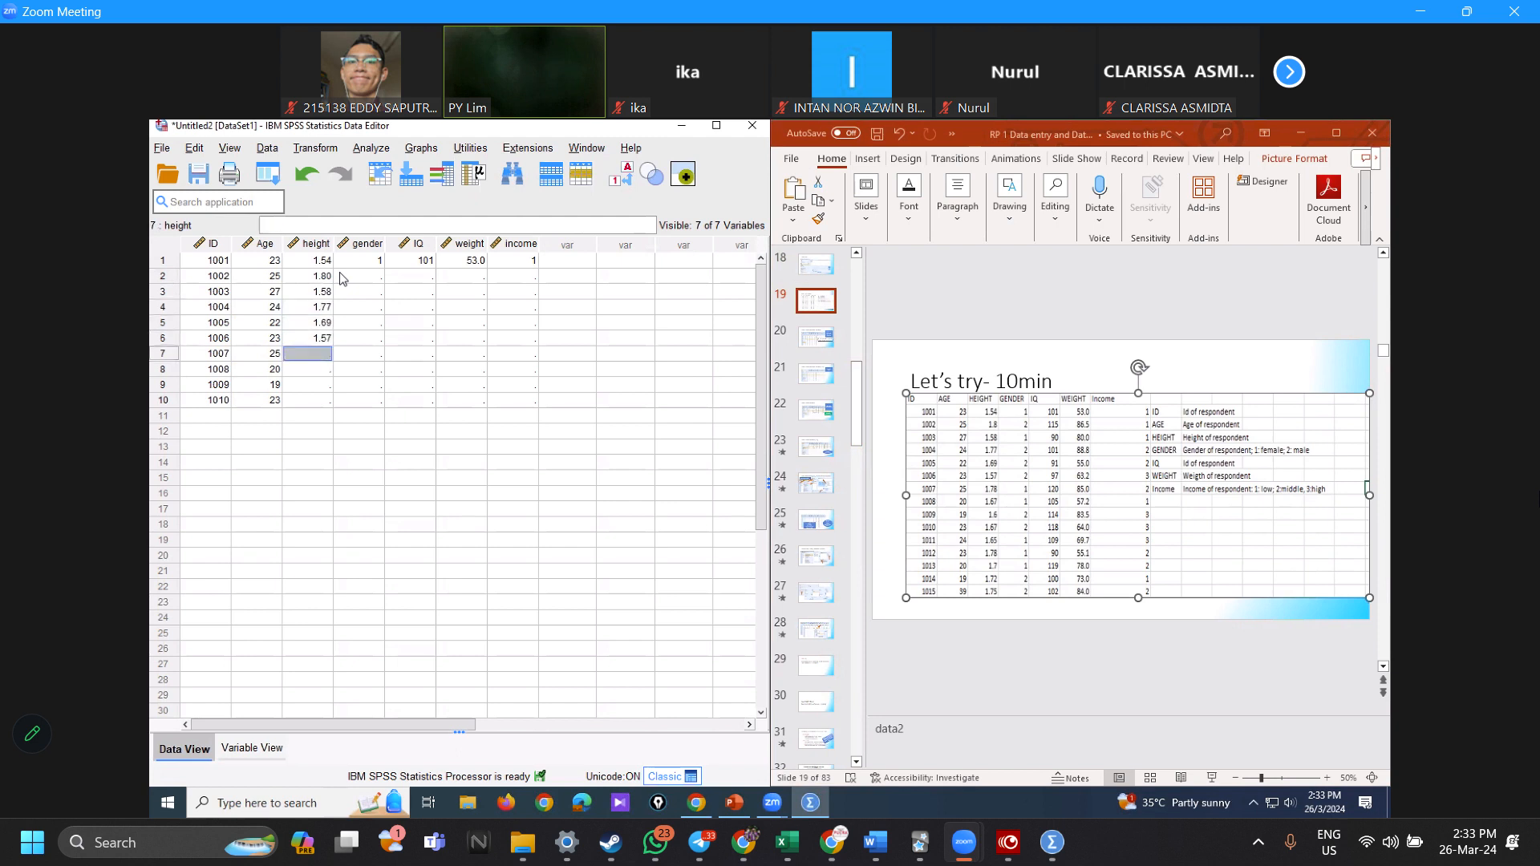
Step: Enter the heights 1.78, .67, 1.60 and 1.67 for cases 7 to 10
text(1.78)
key(Return)
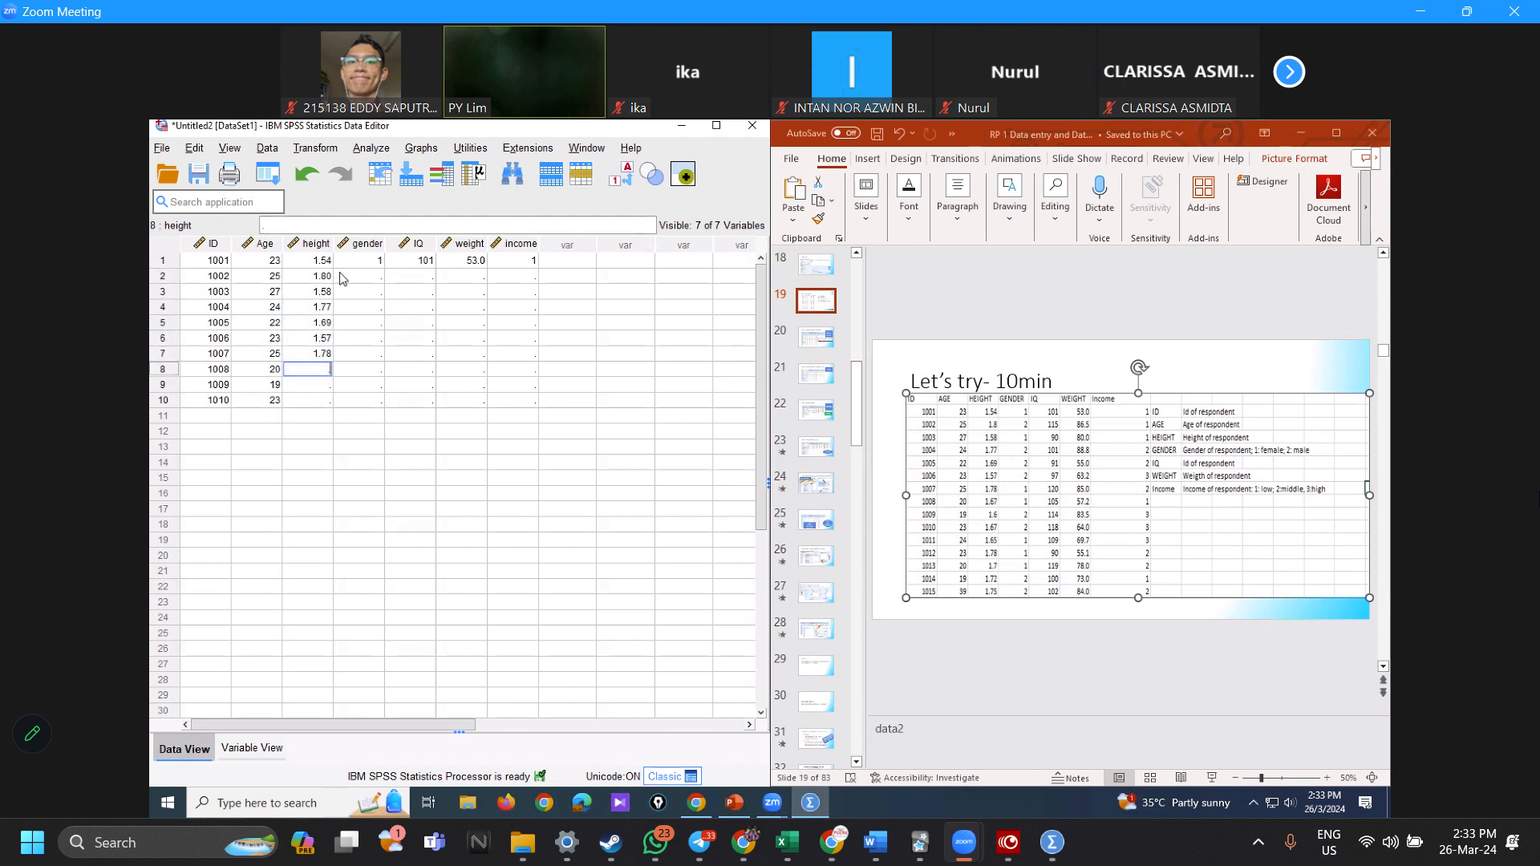
key(Return)
text(1)
key(Return)
text(1)
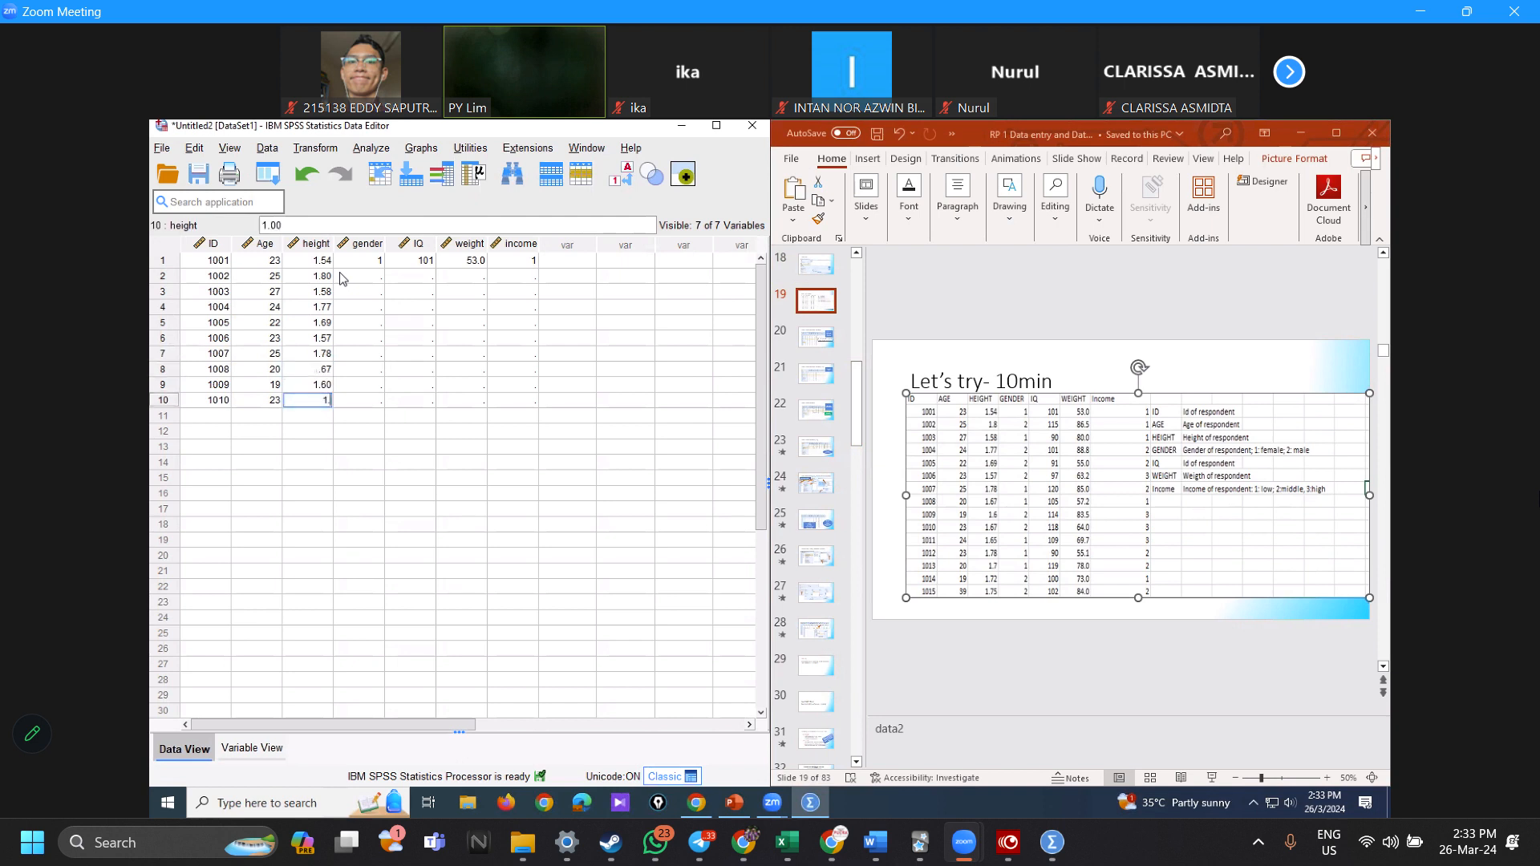
text(.67)
key(Tab)
Step: Enter the gender codes 2, 1, 2, 2 and 2 for cases 2 to 6
click(356, 266)
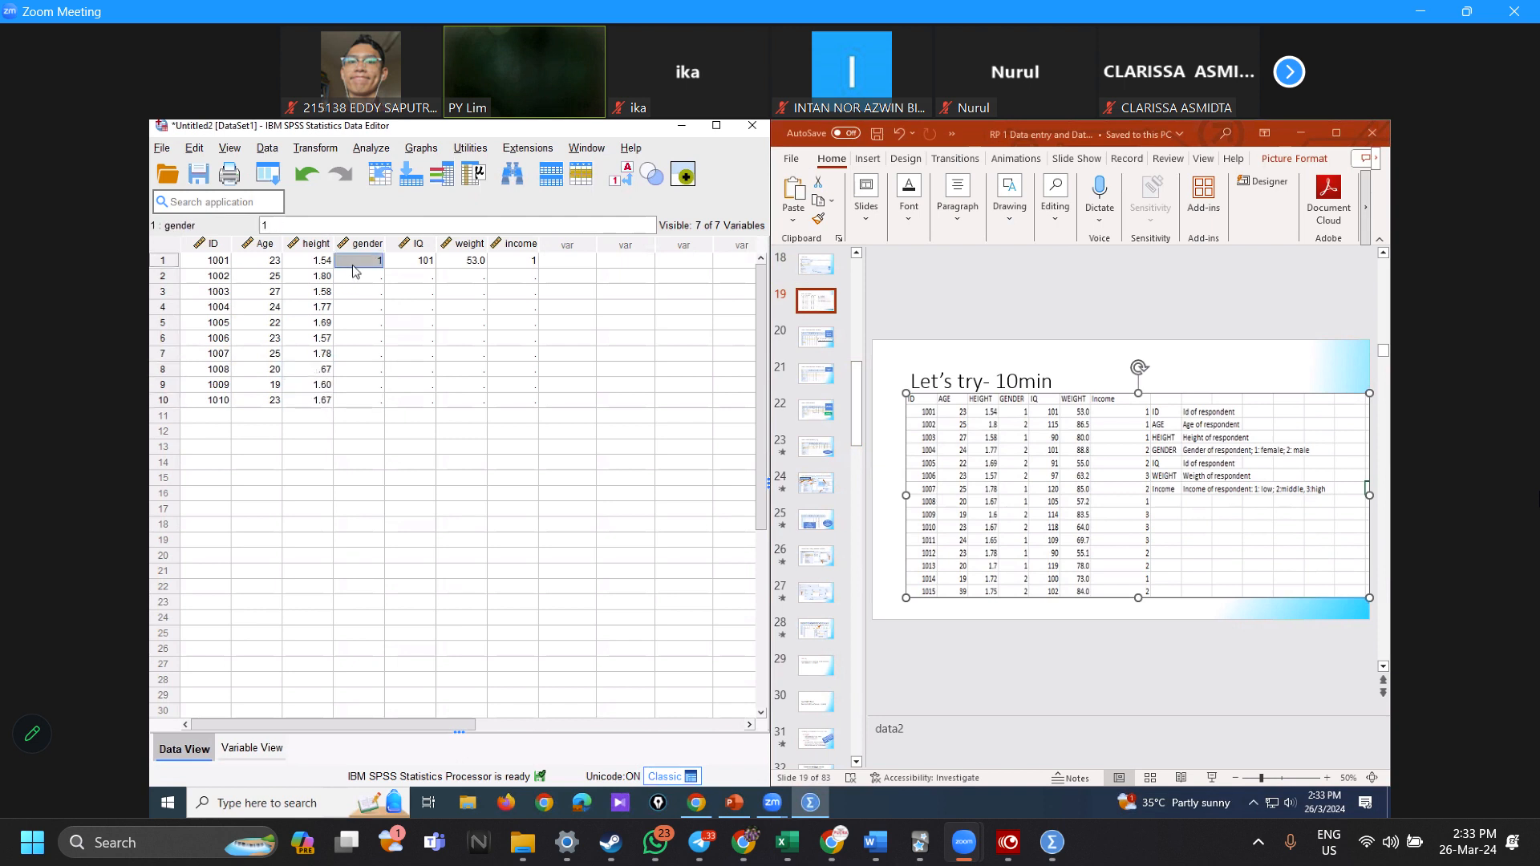
key(Return)
text(2)
key(Return)
text(1)
key(Return)
text(2)
key(Return)
text(2 22)
key(Return)
key(Up)
text(2)
key(Return)
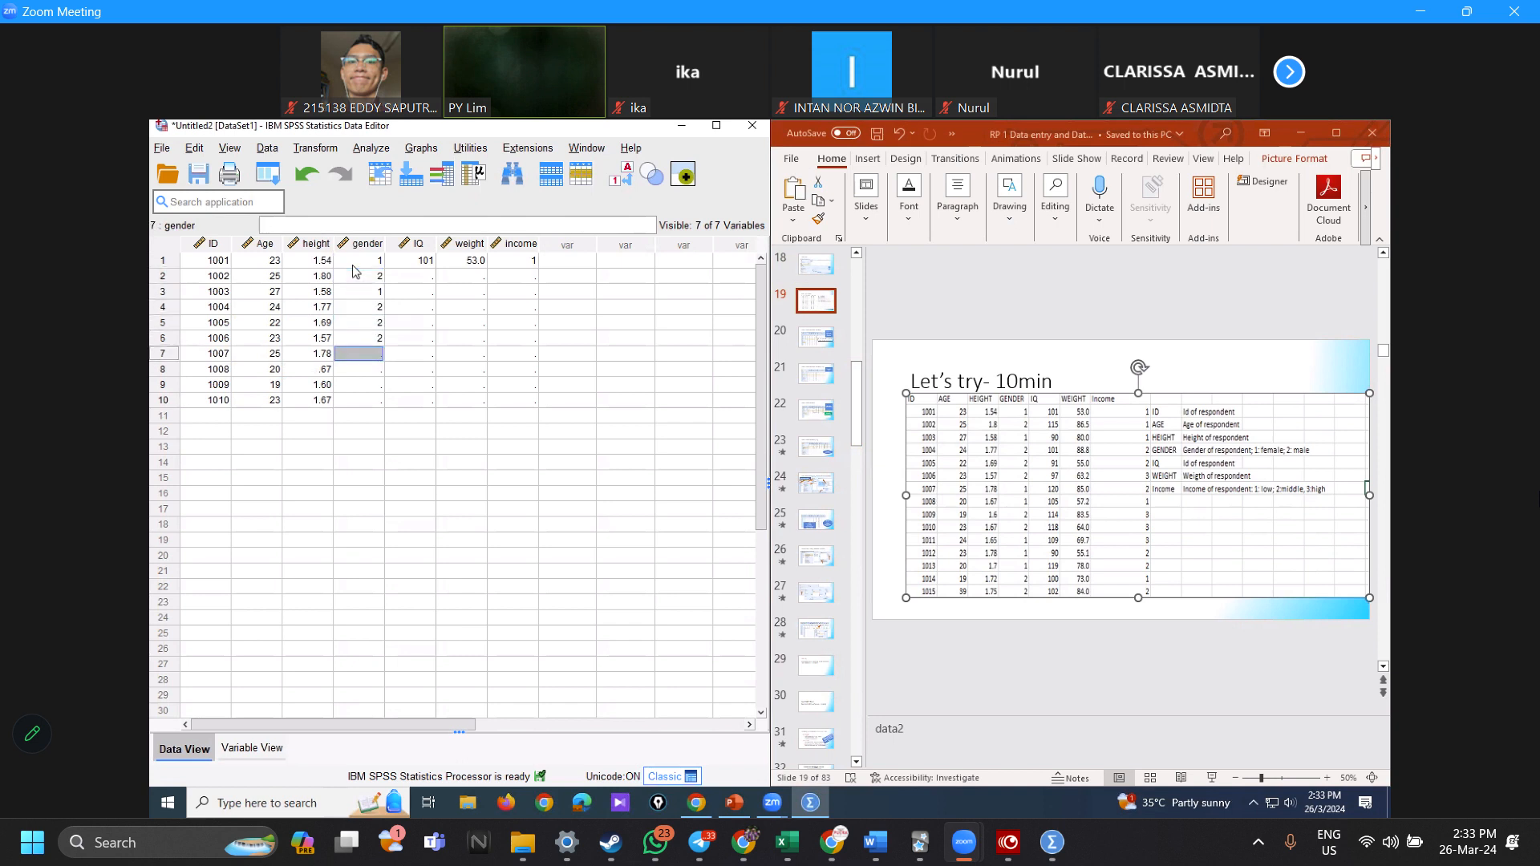
Step: Enter the gender codes 1, 1, 2 and 2 for cases 7 to 10
text(1)
key(Return)
text(1)
key(Return)
text(2)
key(Return)
text(2)
Step: Select the IQ cell of case 2
key(Tab)
key(Up)
key(Up)
key(Up)
key(Up)
key(Up)
key(Up)
key(Up)
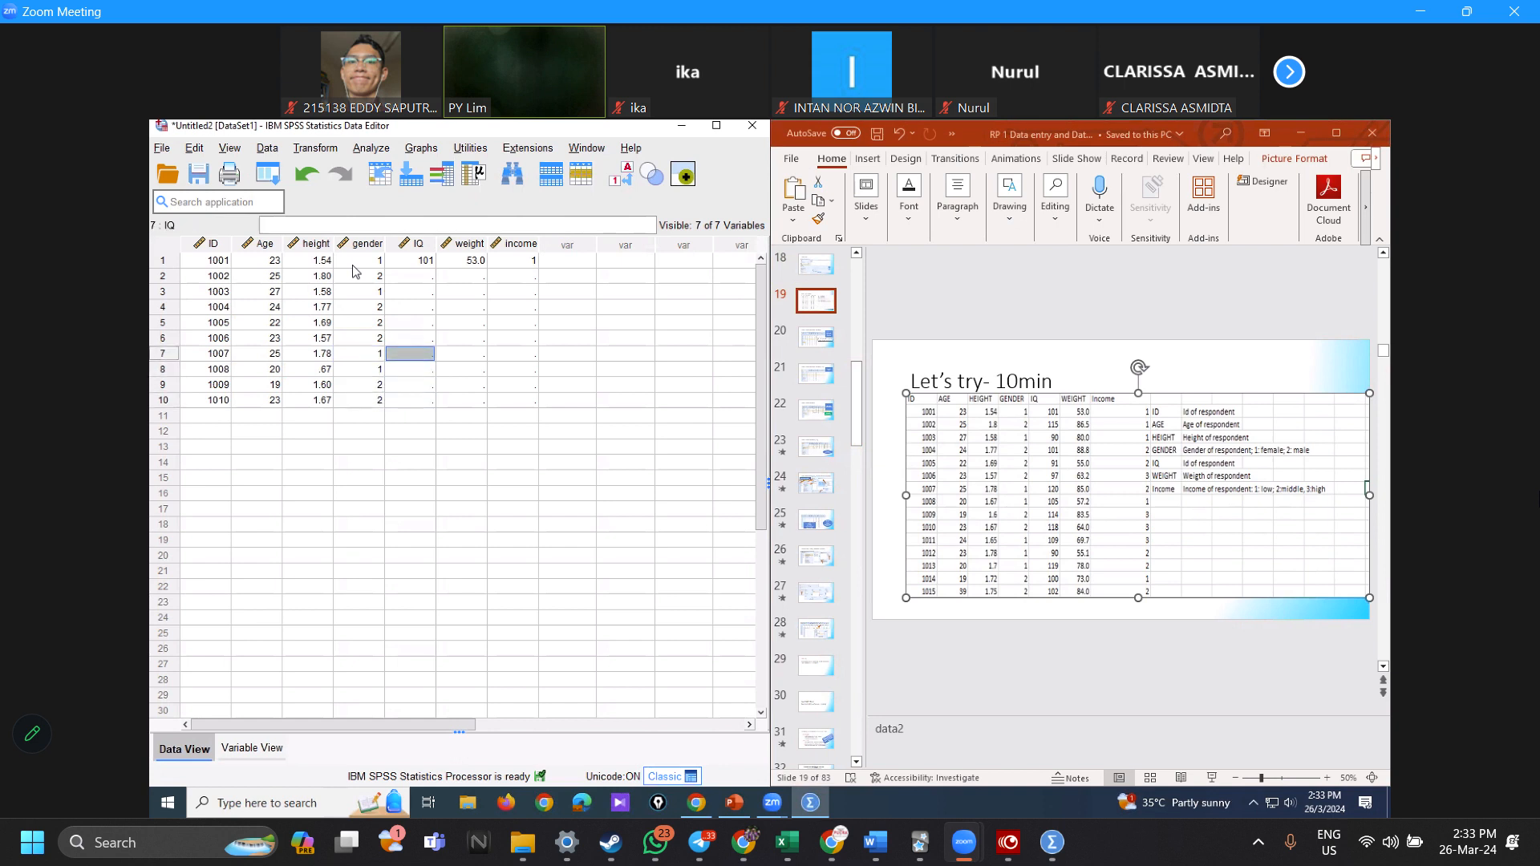
key(Up)
text(226)
key(Return)
text(+)
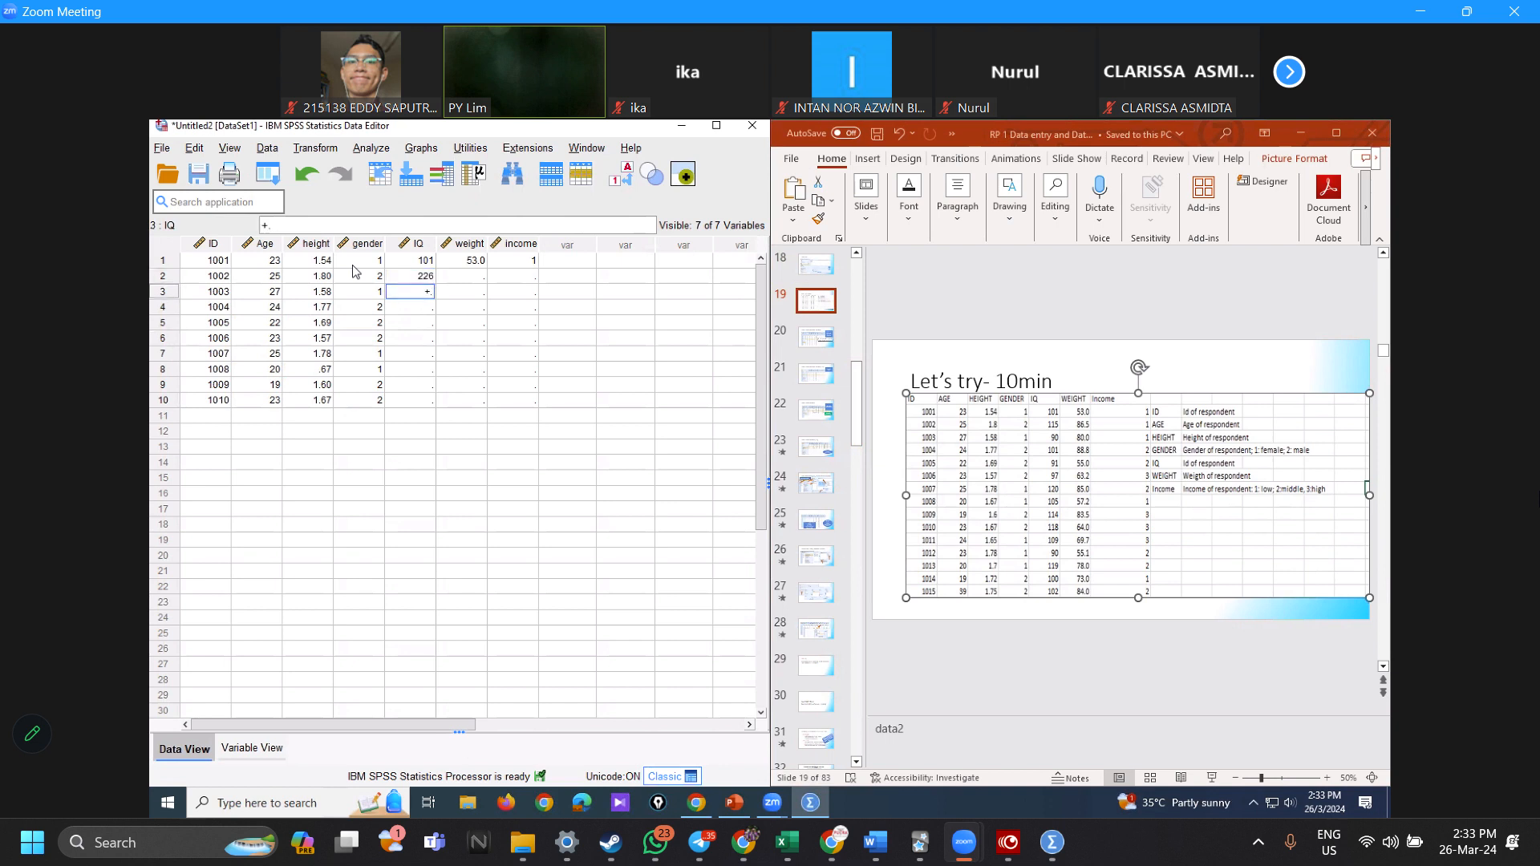
key(Escape)
key(Up)
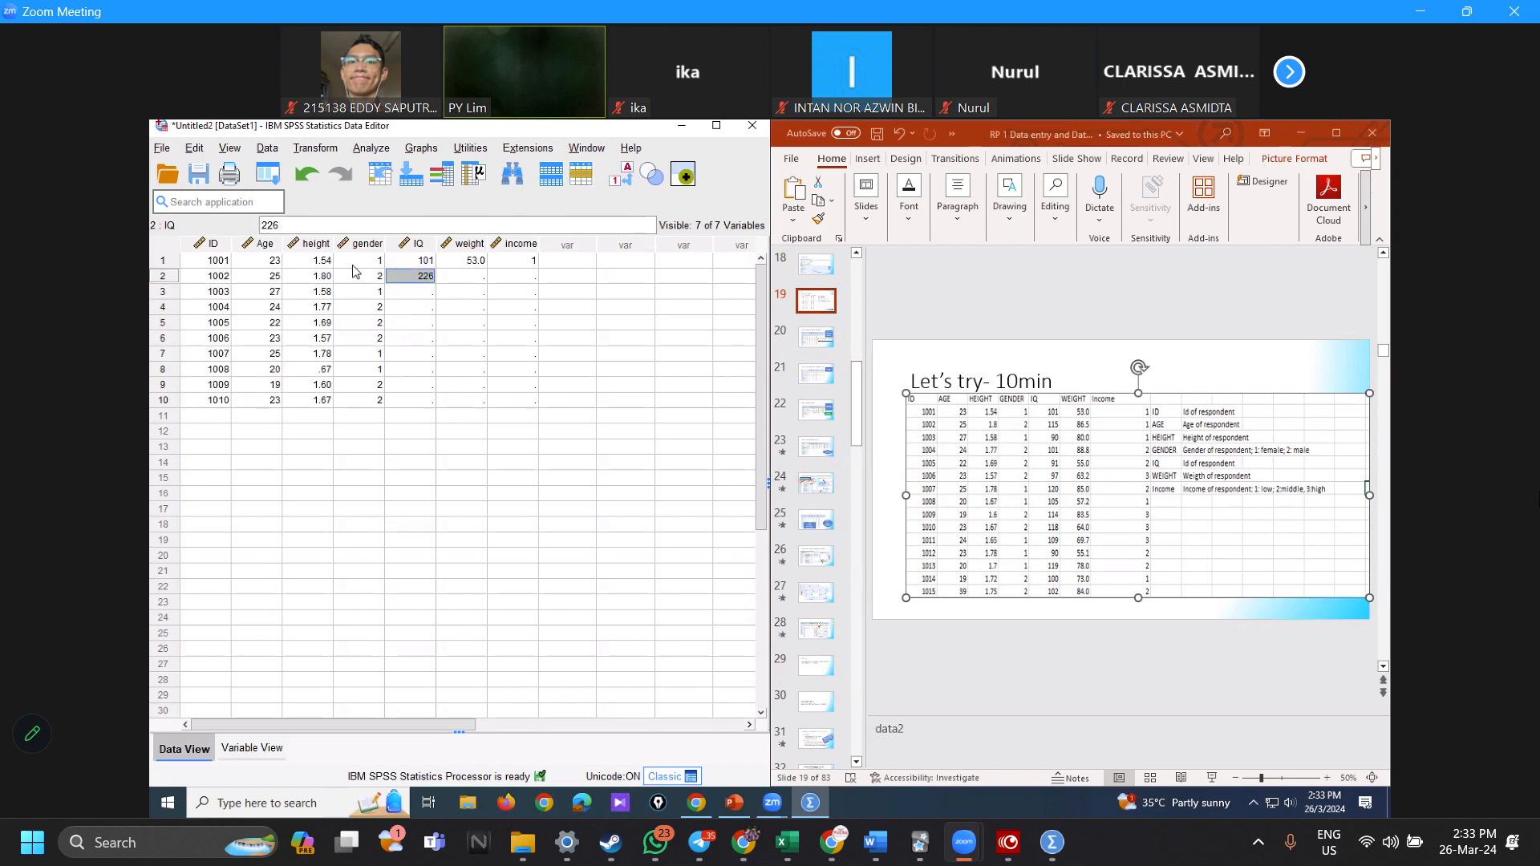
Step: Enter the IQ values 115, 90, 101, 91 and 97 for cases 2 to 6
text(115)
key(Return)
text(90)
key(Return)
text(101)
key(Return)
text(91)
key(Return)
text(97)
key(Return)
Step: Enter the IQ values 120, 105, 114 and 118 for cases 7 to 10
text(120)
key(Return)
text(105)
key(Return)
text(114)
key(Return)
text(118)
Step: Enter the weights 86.5, 80 and 88.8 for cases 2 to 4
key(Tab)
key(Up)
key(Up)
key(Up)
key(Up)
key(Up)
key(Up)
key(Up)
key(Up)
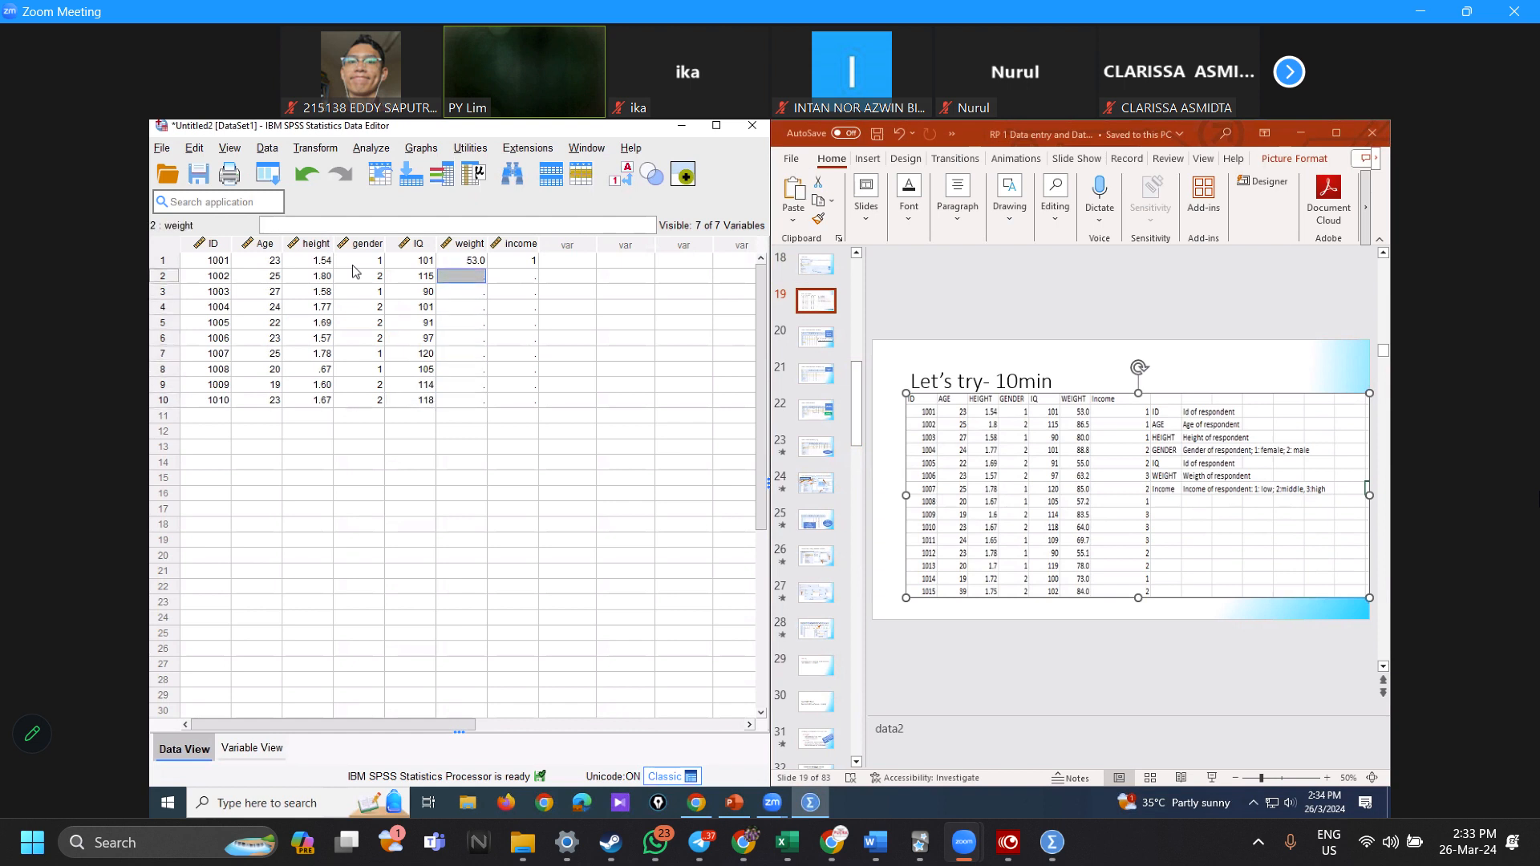
text(86.5)
key(Return)
text(80)
key(Return)
text(88.8)
key(Return)
Step: Enter the weights 55, 63.2, 85 and 57.2 for cases 5 to 8
text(55)
key(Return)
text(63.2)
key(Return)
text(85)
key(Return)
text(57)
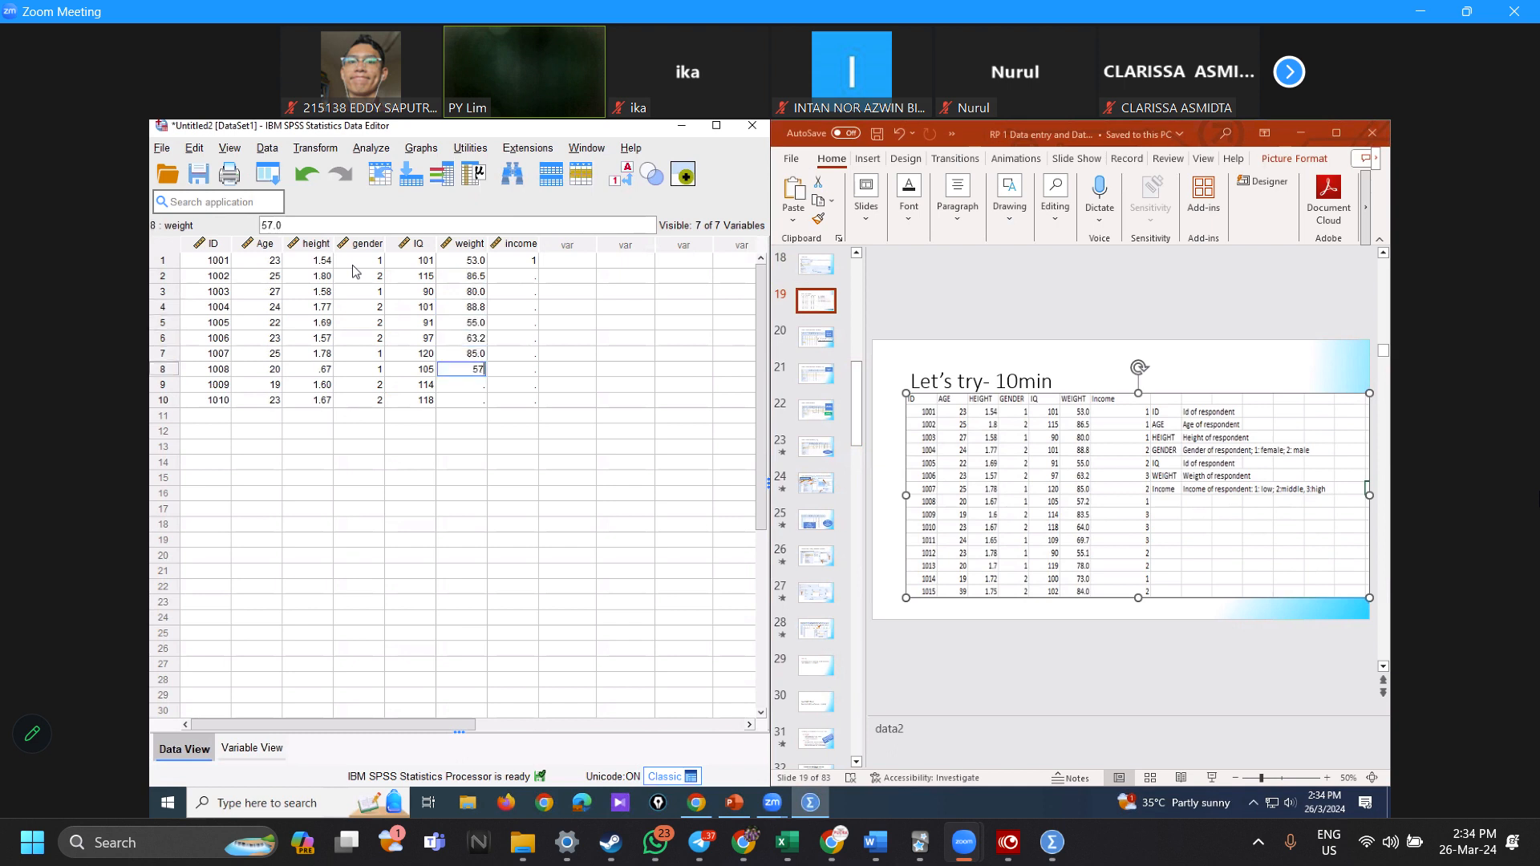
key(Return)
key(Up)
text(57.2)
key(Return)
Step: Enter the weights 83.5 and 64 for cases 9 and 10
text(835)
key(Delete)
key(Return)
key(Up)
text(83.5)
key(Return)
text(64)
Step: Enter the income codes 1, 1 and 2 for cases 2 to 4
key(Tab)
key(Right)
key(Up)
key(Up)
key(Up)
key(Up)
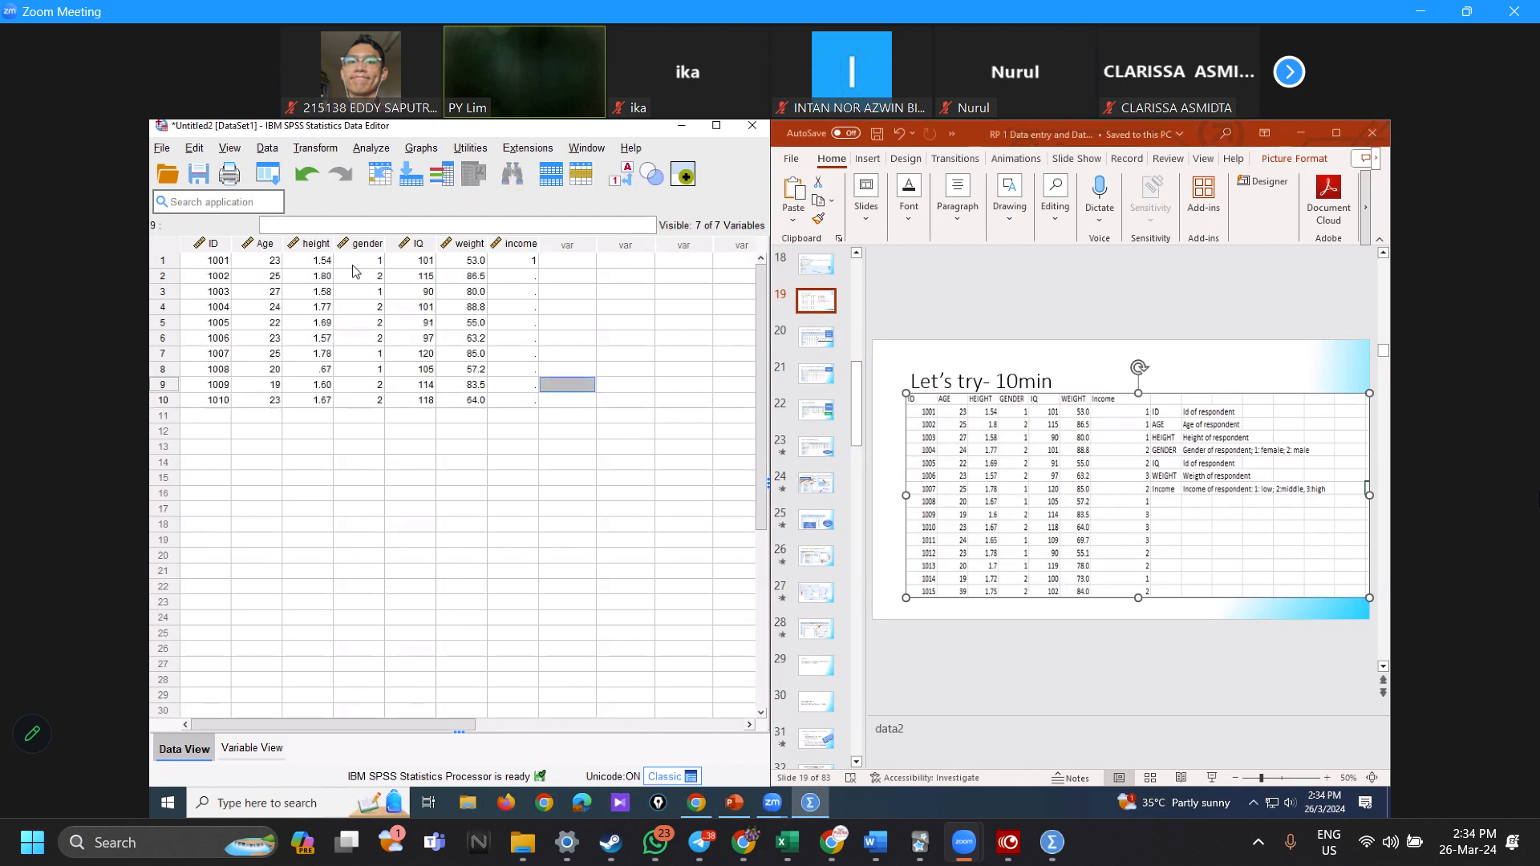
key(Left)
key(Up)
key(Up)
key(Up)
key(Up)
text(1)
key(Return)
text(1)
key(Return)
text(2)
key(Return)
Step: Enter the income codes 2, 3, 2, 1, 3 and 3 for cases 5 to 10
text(2)
key(Return)
text(3)
key(Return)
text(2)
key(Return)
text(1 3)
key(Return)
text(2)
key(Return)
key(Up)
text(3)
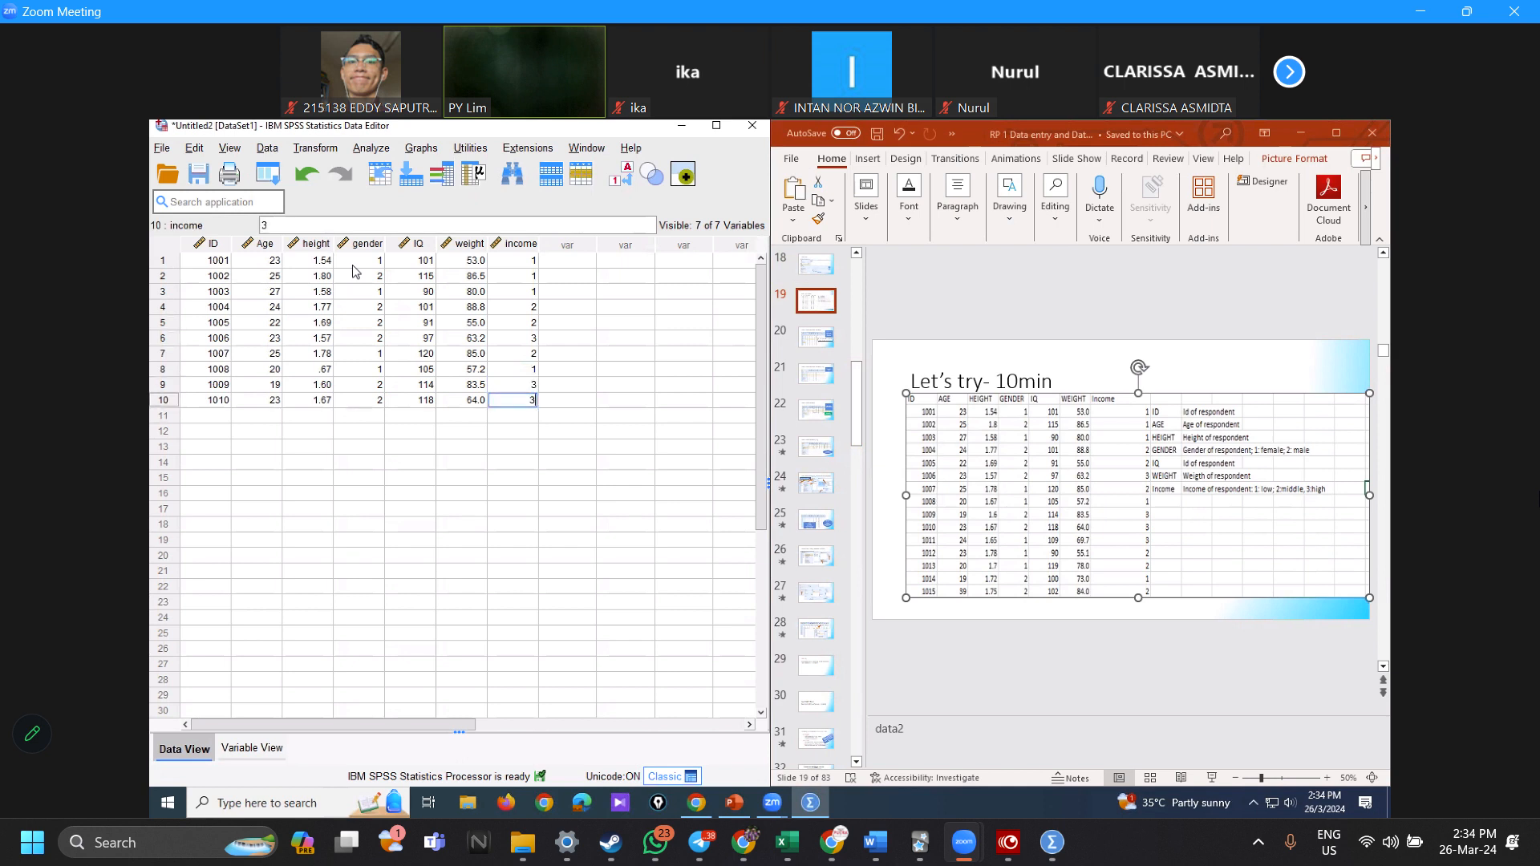
Step: Add five new cases in rows 11 to 15 with the respondent IDs 1011 to 1015
click(219, 419)
text(1011)
key(Return)
text(1012)
key(Return)
text(1013)
key(Return)
text(1014)
key(Return)
text(1015)
Step: Enter the ages 24, 23, 20, 19 and 39 for cases 11 to 15
key(Tab)
key(Up)
key(Up)
key(Up)
key(Up)
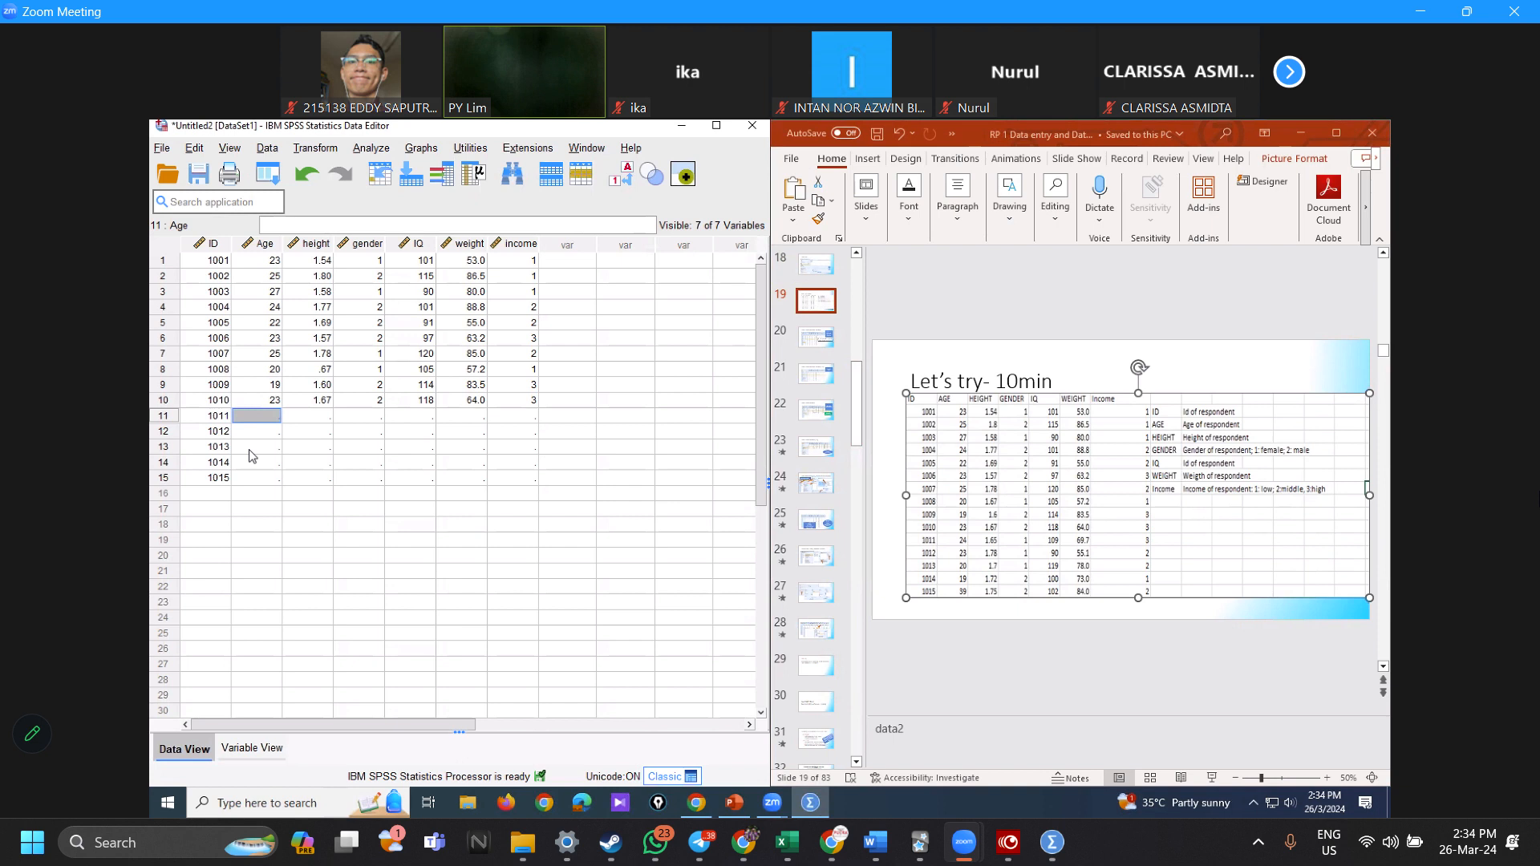
text(24)
key(Return)
text(23)
key(Return)
text(20)
key(Return)
text(9)
key(Return)
key(Up)
text(19)
key(Return)
text(39)
Step: Correct the height of case 8 to 1.67
key(Tab)
key(Up)
key(Up)
key(Up)
key(Up)
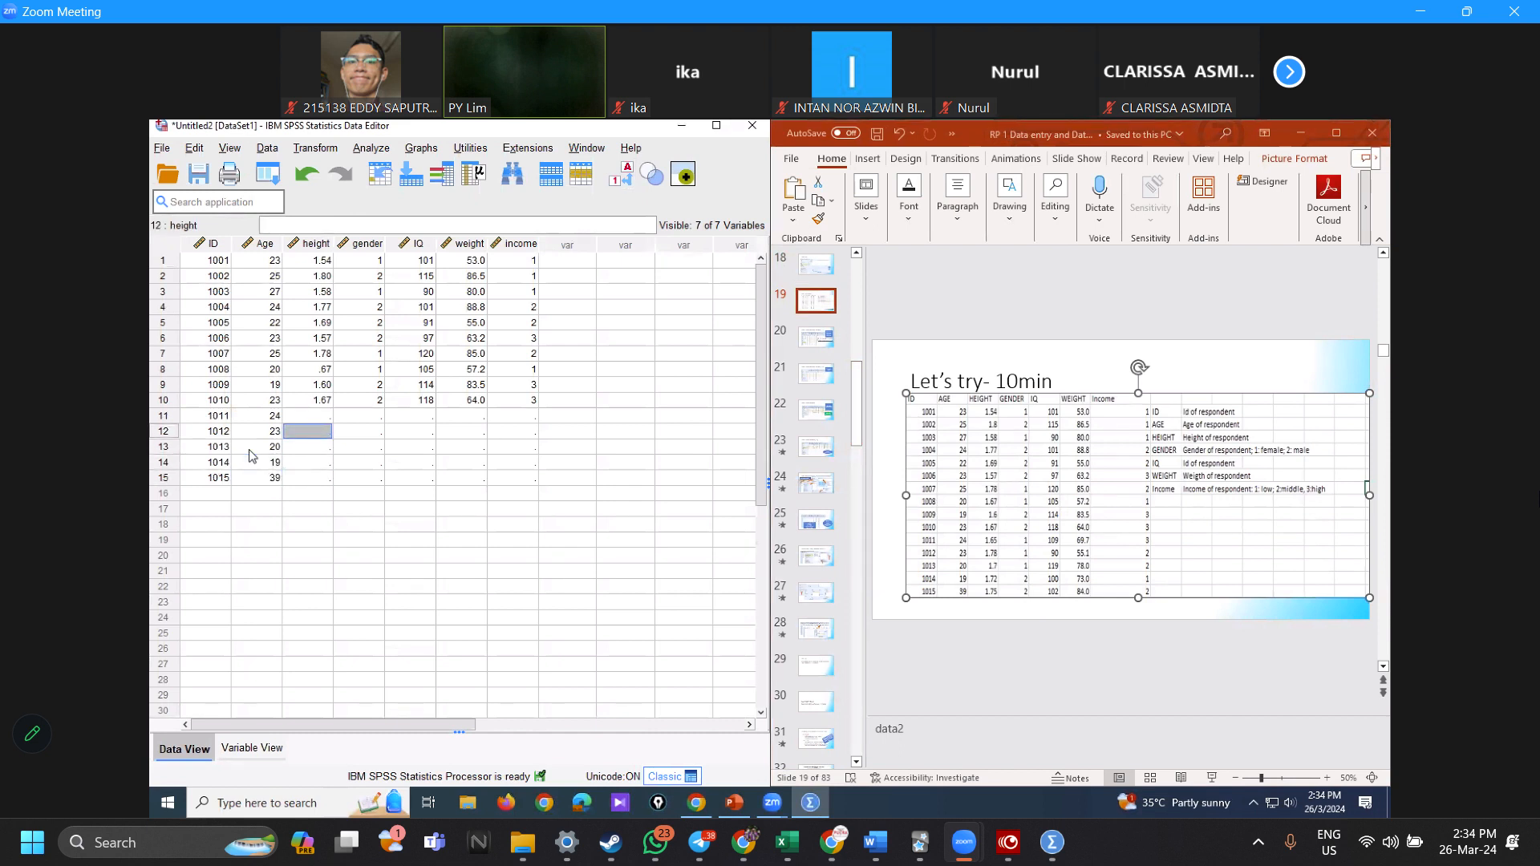
key(Up)
key(Up)
key(Up)
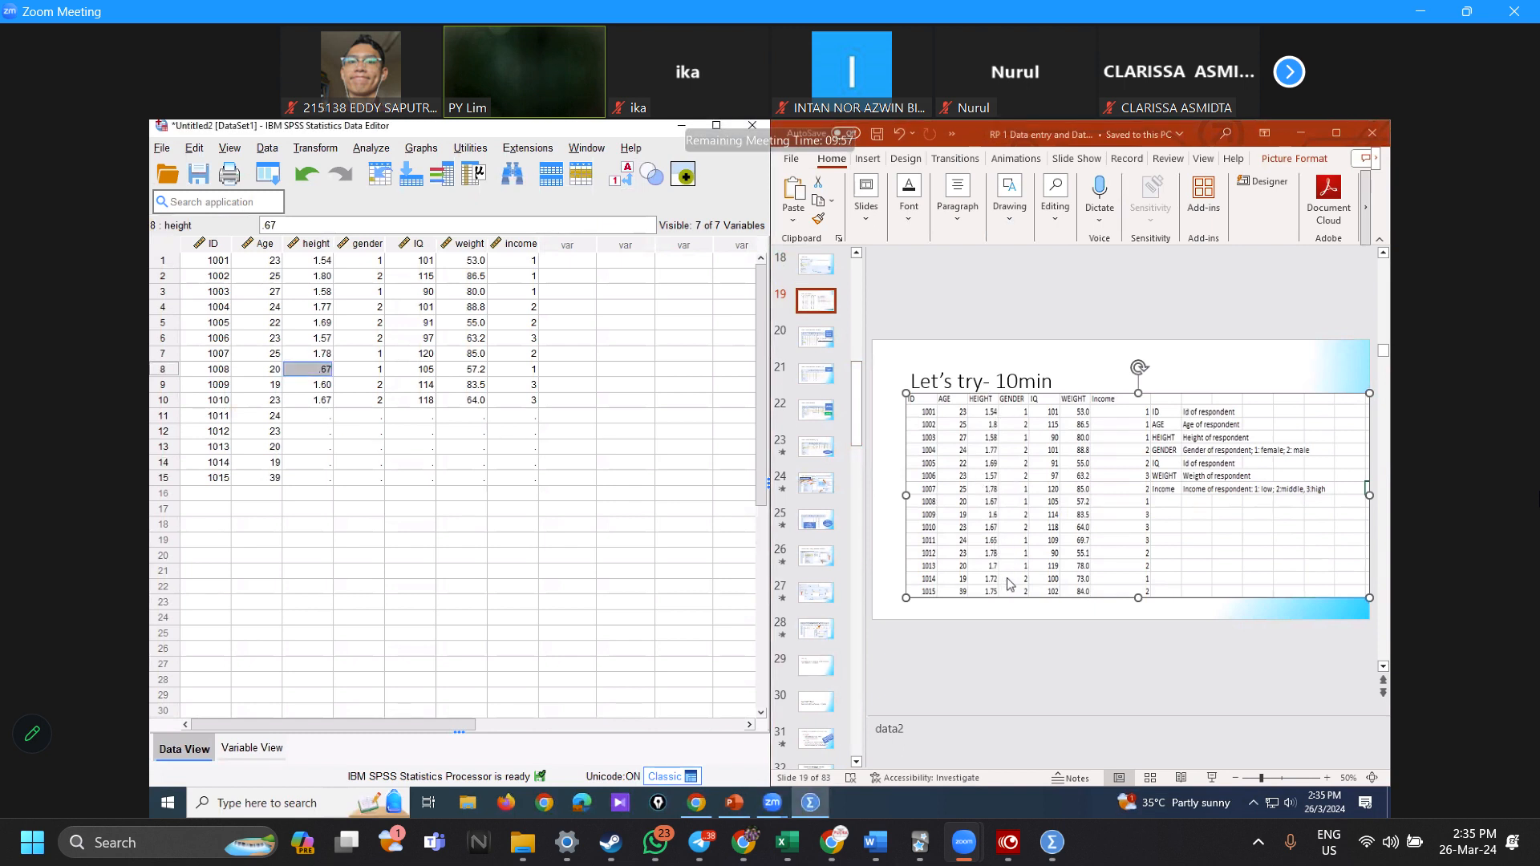
double_click(309, 365)
text(1)
key(Return)
Step: Enter the heights 1.65, 1.78, 1.7, 1.72 and 1.75 for cases 11 to 15
key(Return)
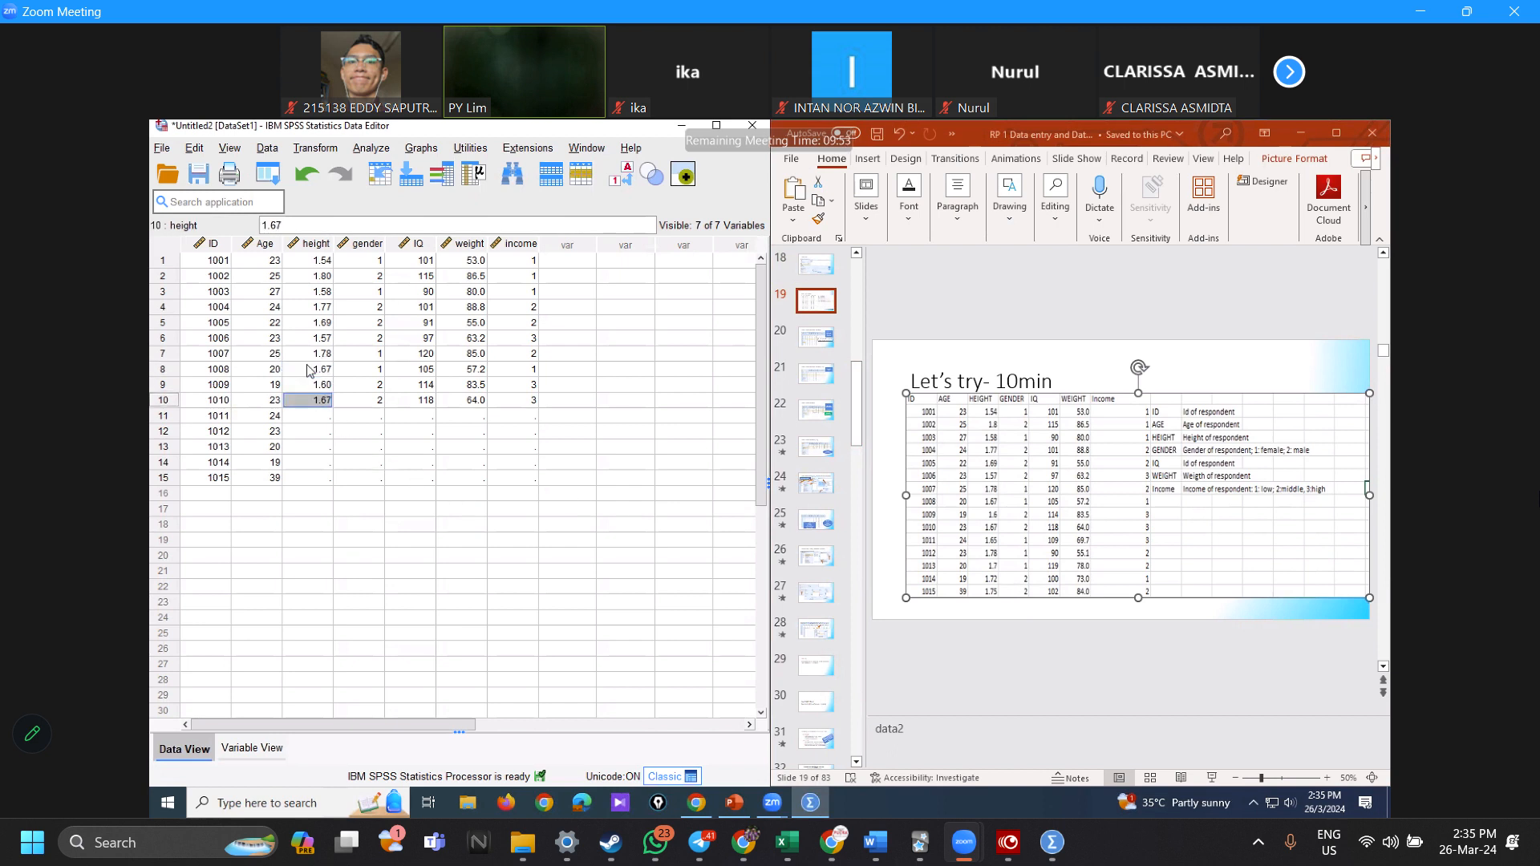
key(Return)
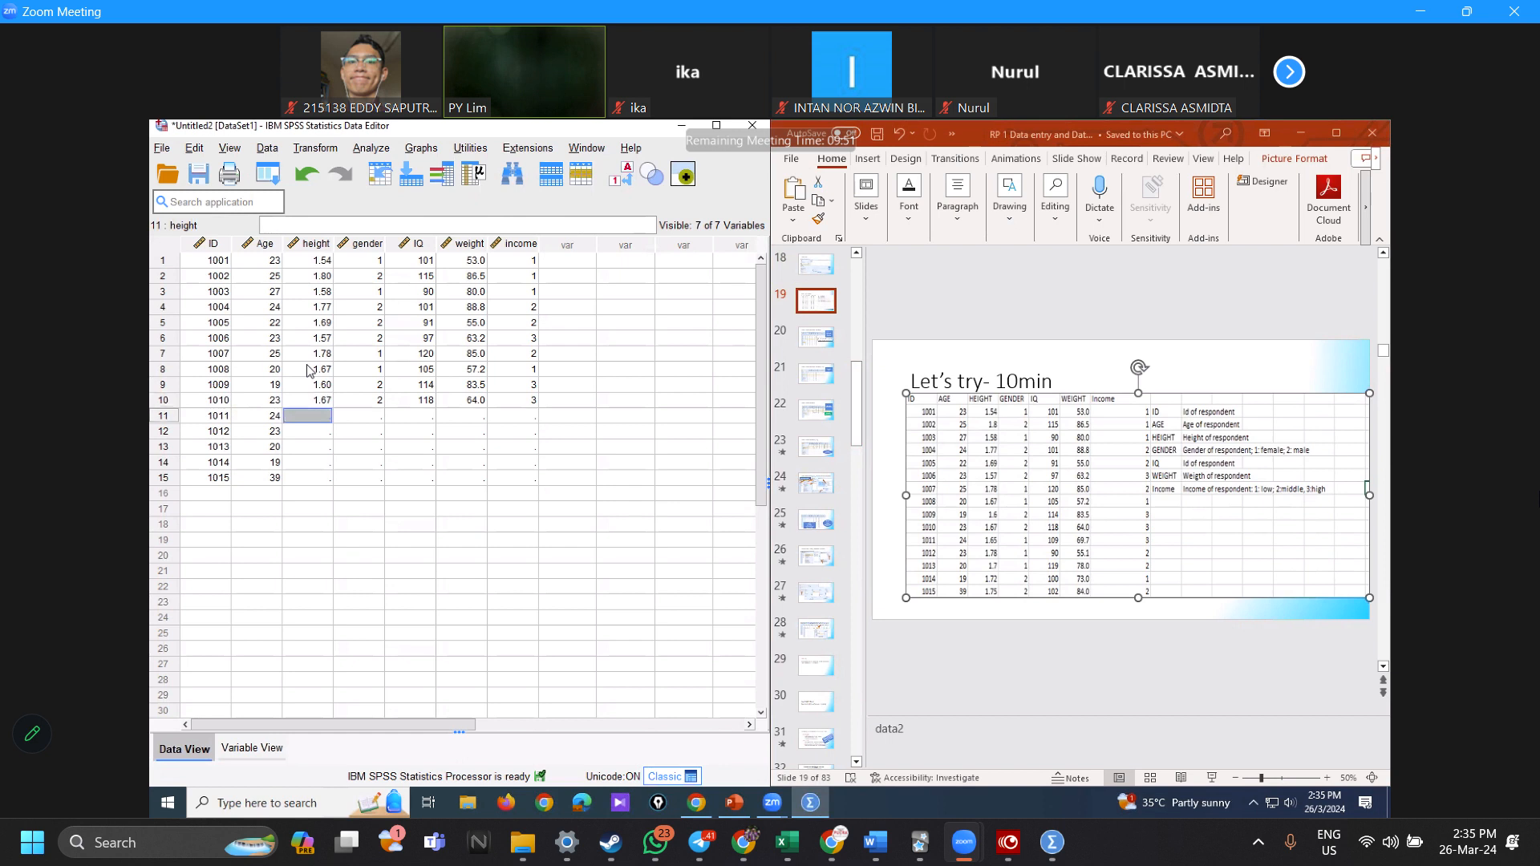
text(1.65)
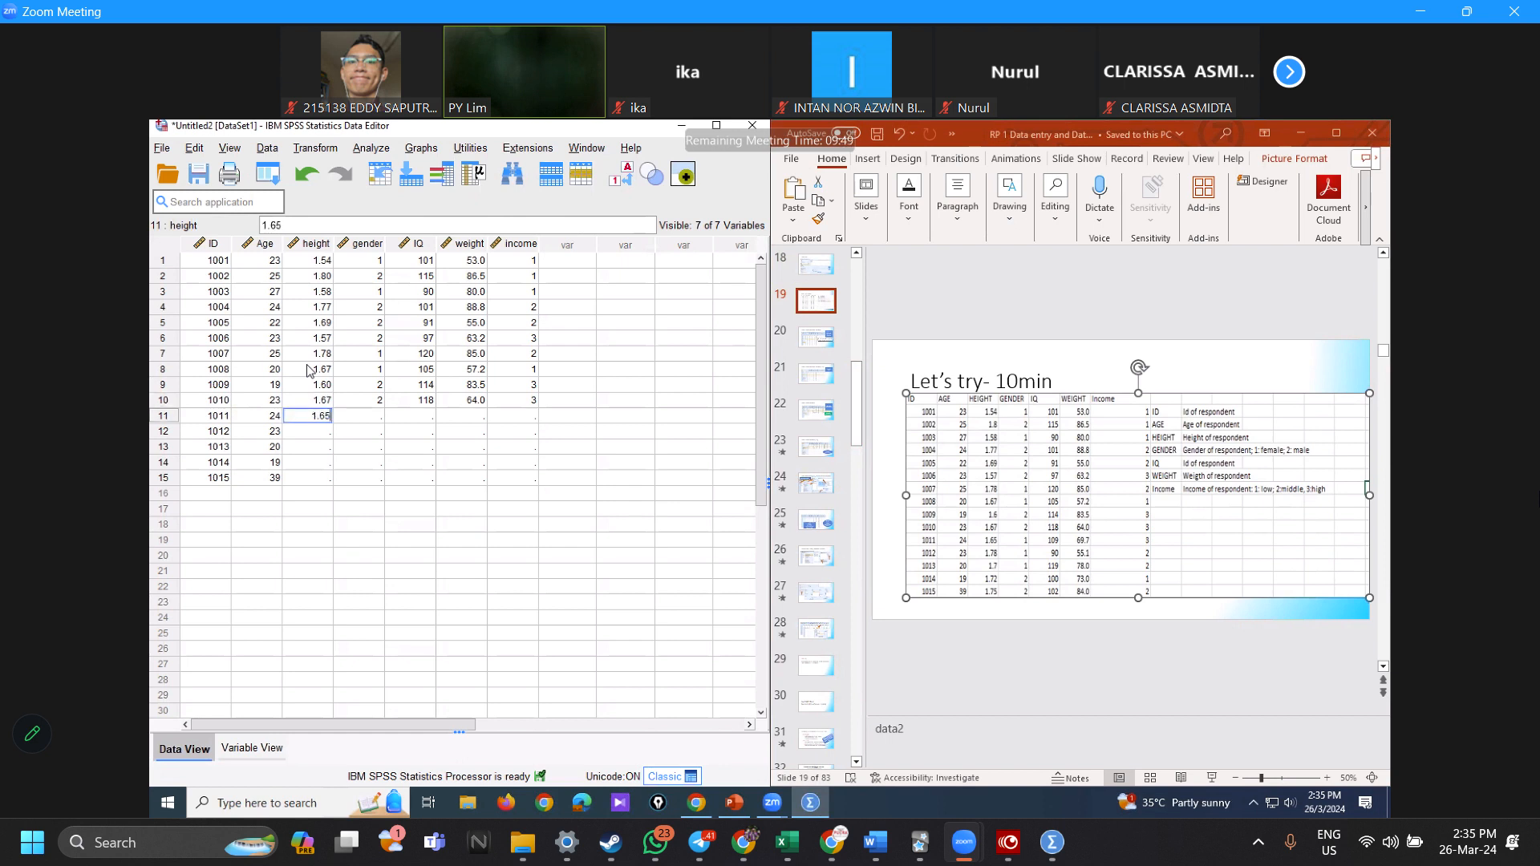
key(Return)
text(1.70)
key(Return)
key(Up)
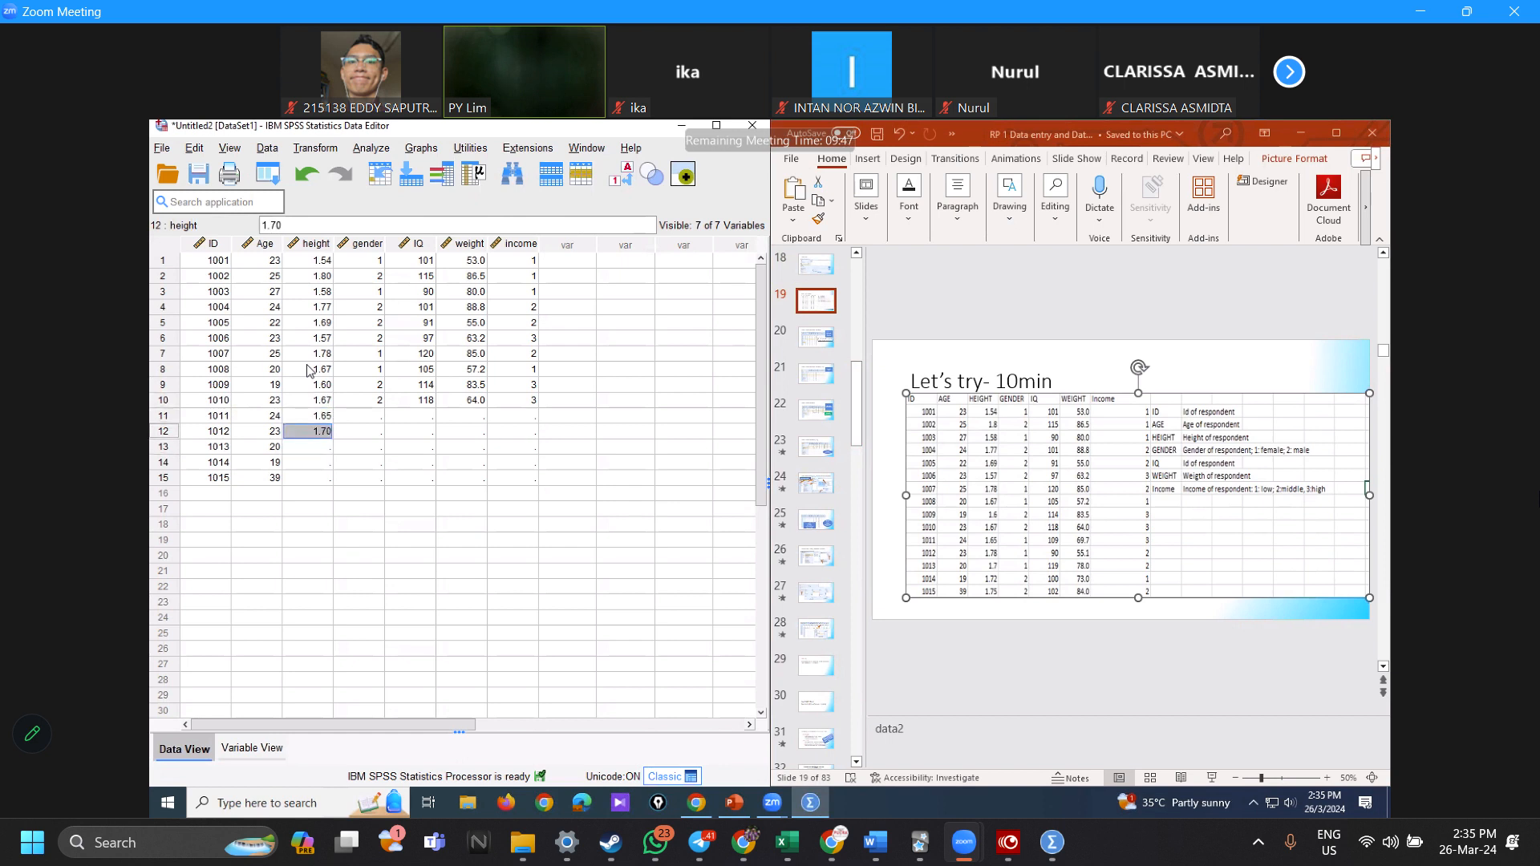
text(1.78)
key(Return)
text(1.7)
key(Return)
text(1.72)
key(Return)
text(1.75)
Step: Enter the gender codes 1, 1, 1, 2 and 2 for cases 11 to 15
key(Tab)
key(Up)
key(Up)
key(Up)
key(Up)
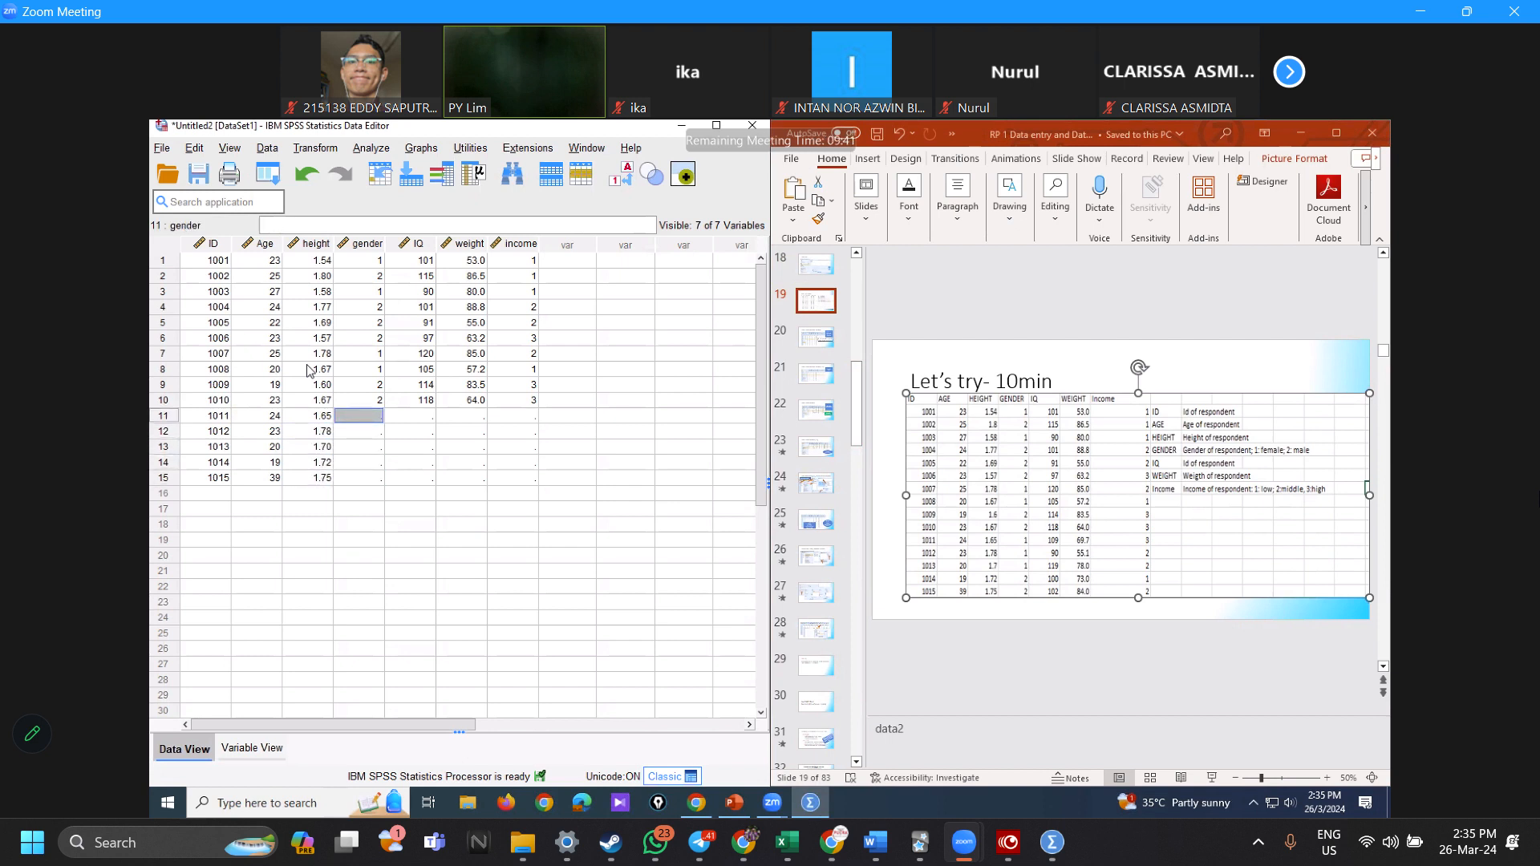
text(1)
key(Return)
text(1)
key(Return)
text(1)
key(Return)
text(2)
key(Return)
text(2)
key(Return)
Step: Enter the IQ scores 109, 90, 119, 100 and 102 for cases 11 to 15
key(Tab)
key(Up)
key(Up)
key(Up)
key(Up)
key(Up)
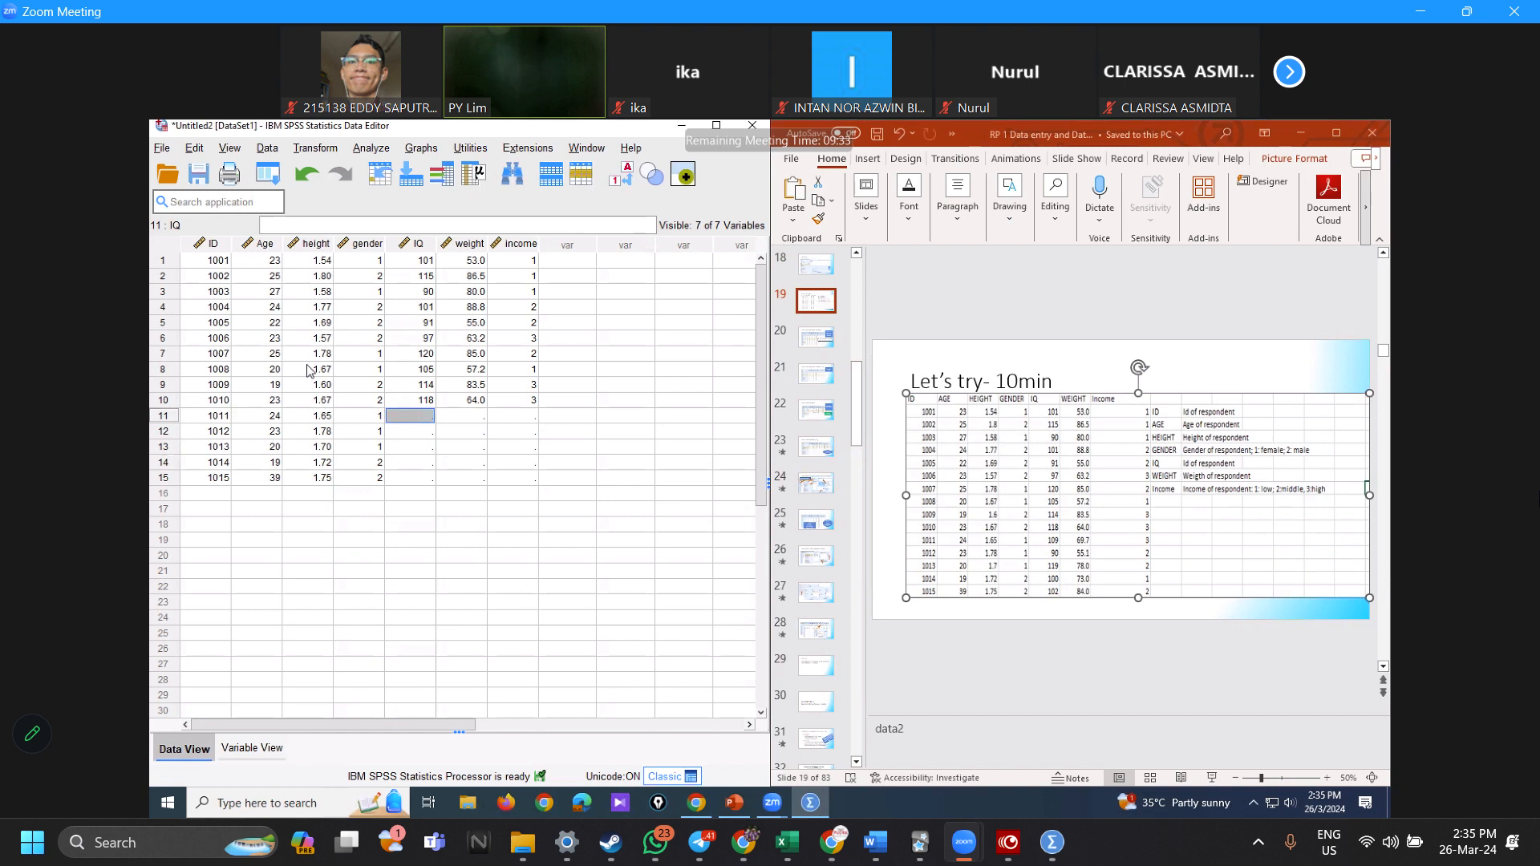
text(109)
key(Return)
text(90)
key(Return)
text(119)
key(Return)
text(100)
key(Return)
text(102)
Step: Enter the weights 69.7, 55.1, 78, 73 and 84 for cases 11 to 15
key(Up)
key(Up)
key(Up)
key(Up)
key(Right)
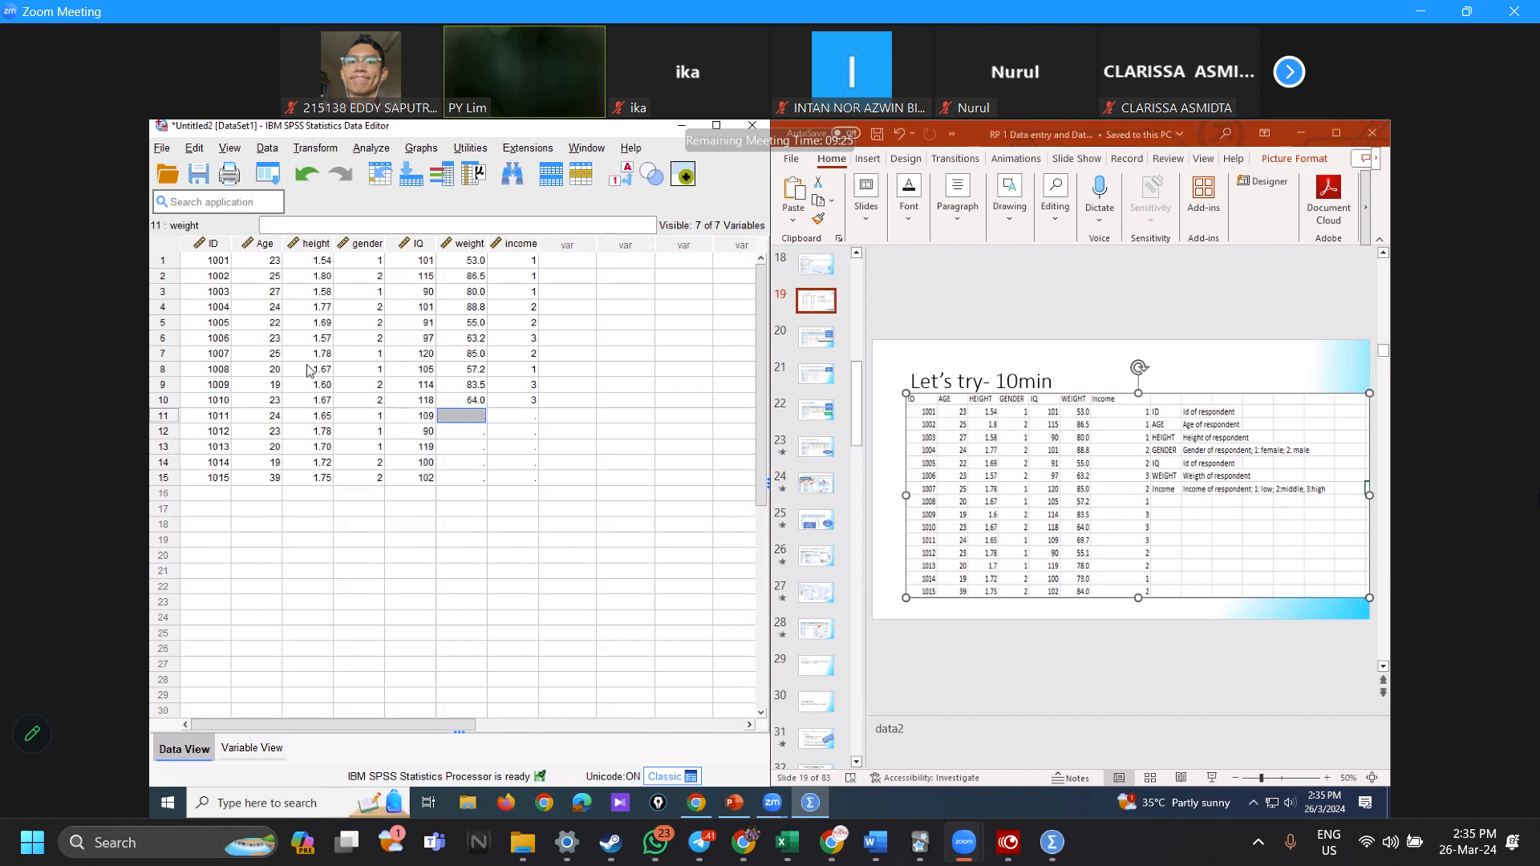
text(69.7)
key(Return)
text(55.1)
key(Return)
text(78)
key(Return)
text(73)
key(Return)
text(84)
Step: Enter the income codes 3, 2, 2, 1 and 2 for cases 11 to 15, and maximize the PowerPoint window with the exercise slide
key(Tab)
key(Up)
key(Up)
key(Up)
key(Up)
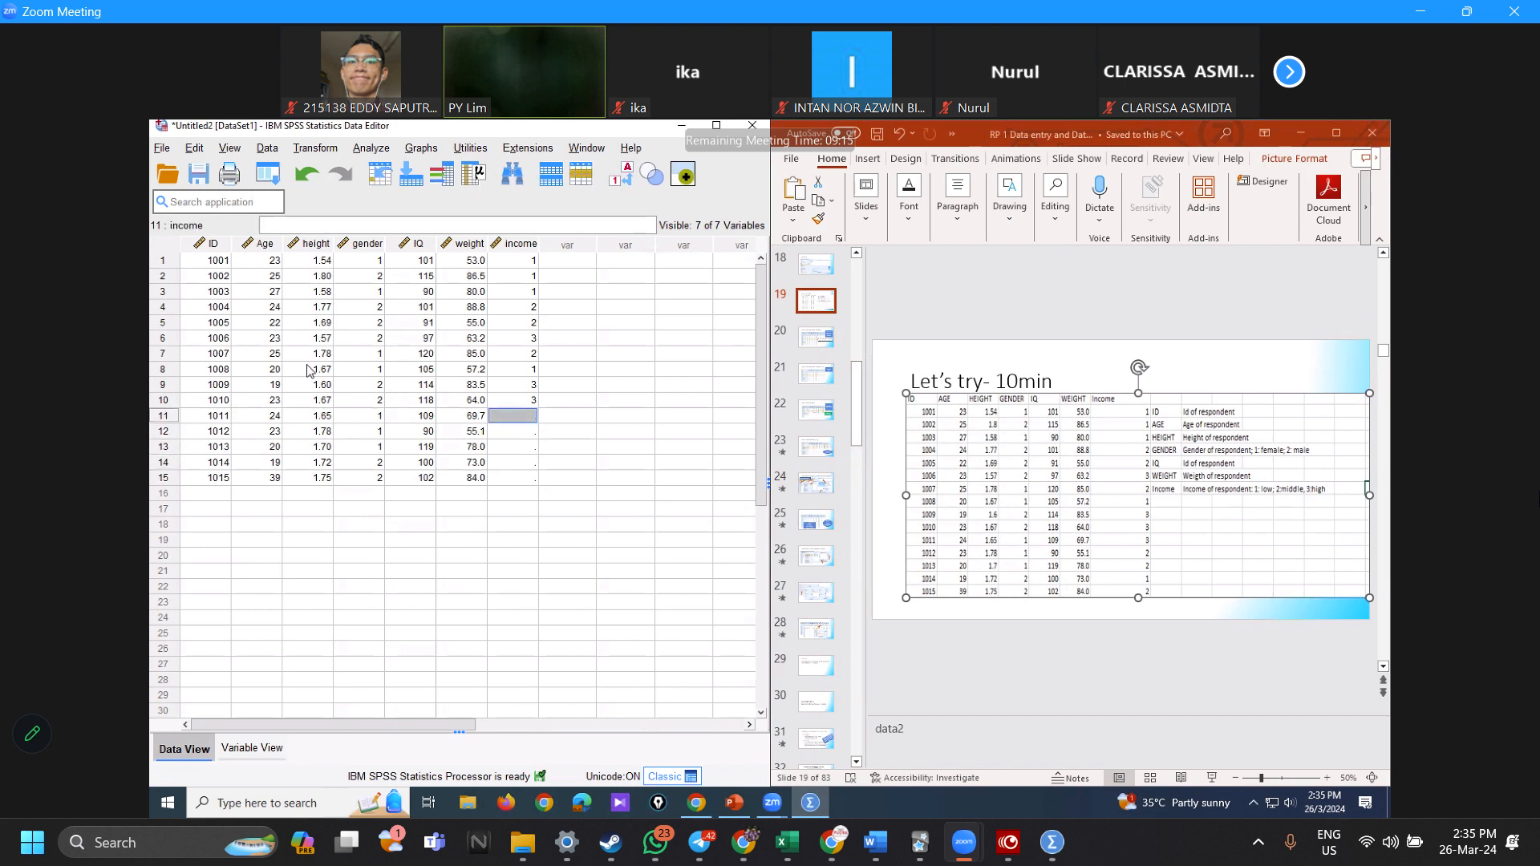
text(3)
key(Return)
text(2)
key(Return)
key(Return)
key(Up)
text(2)
key(Return)
text(1)
key(Return)
text(2)
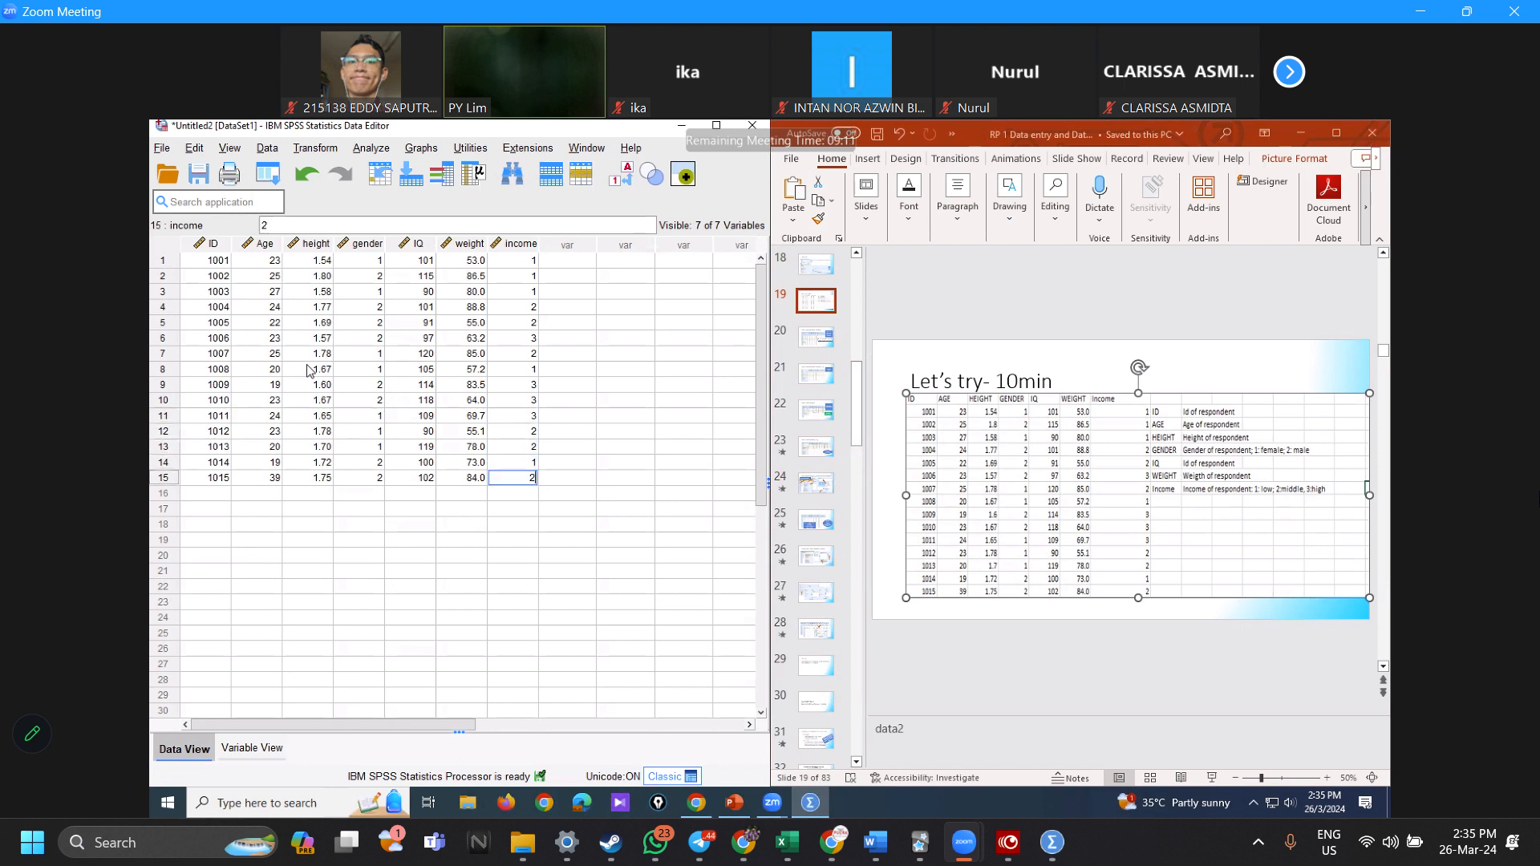
click(1335, 132)
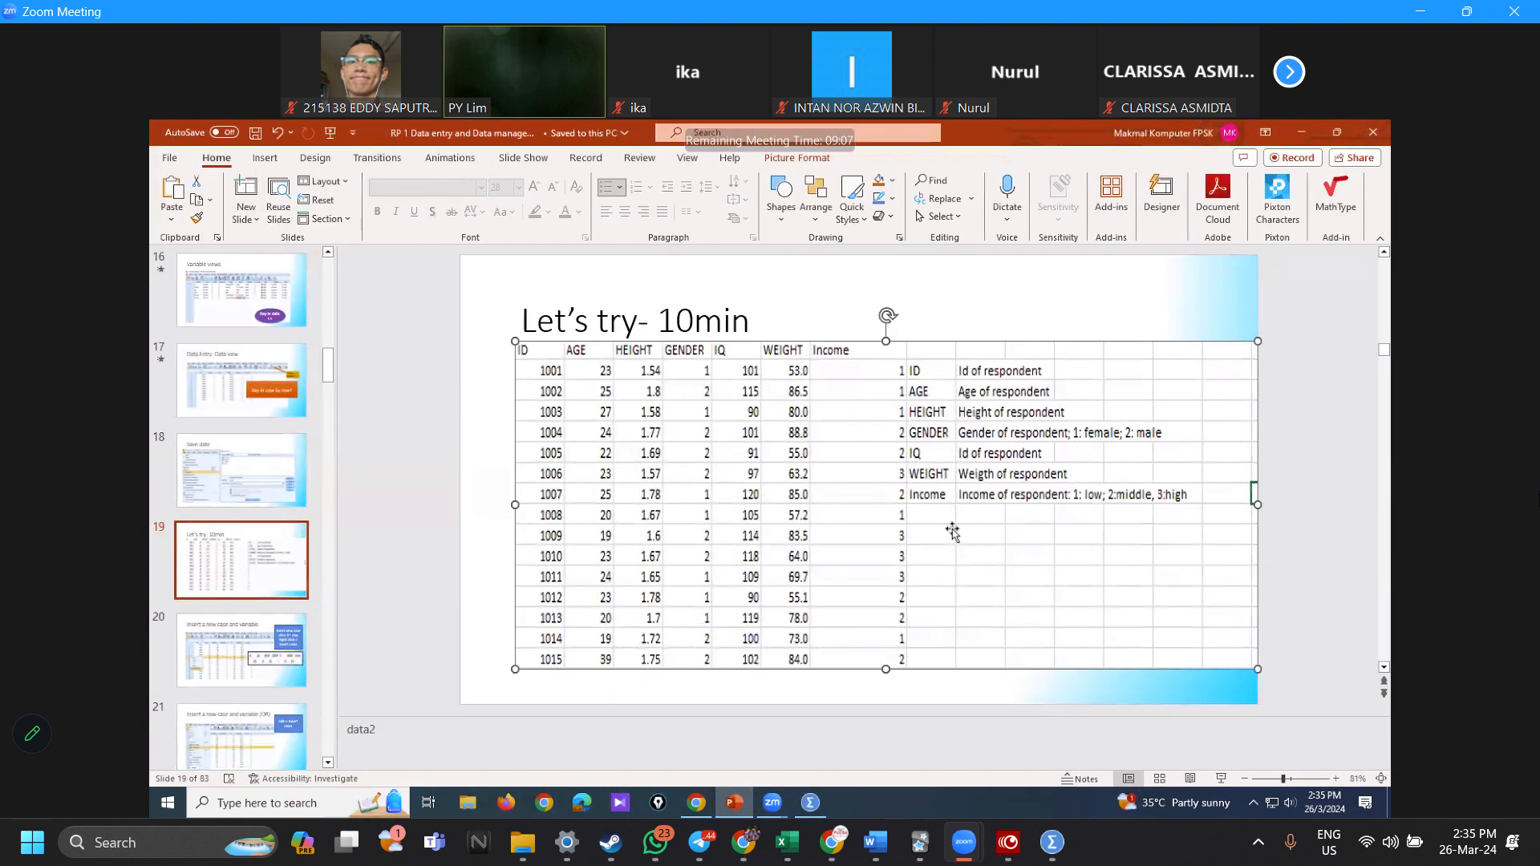
key(alt+Tab)
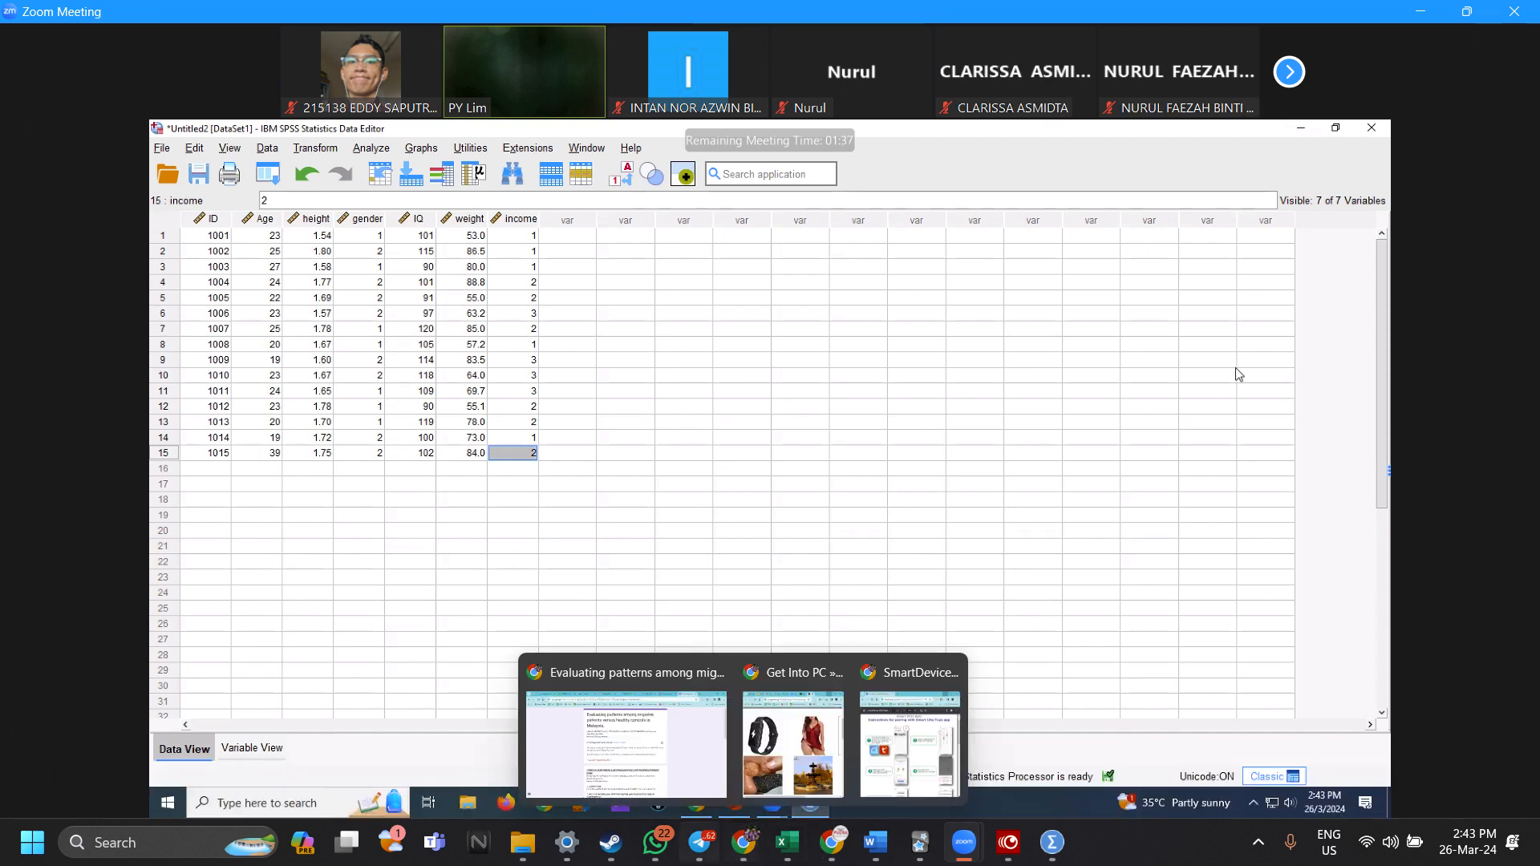
Step: Switch to Telegram and follow the RP1-Link2 meeting link, leaving the current Zoom meeting to join the new one
click(699, 843)
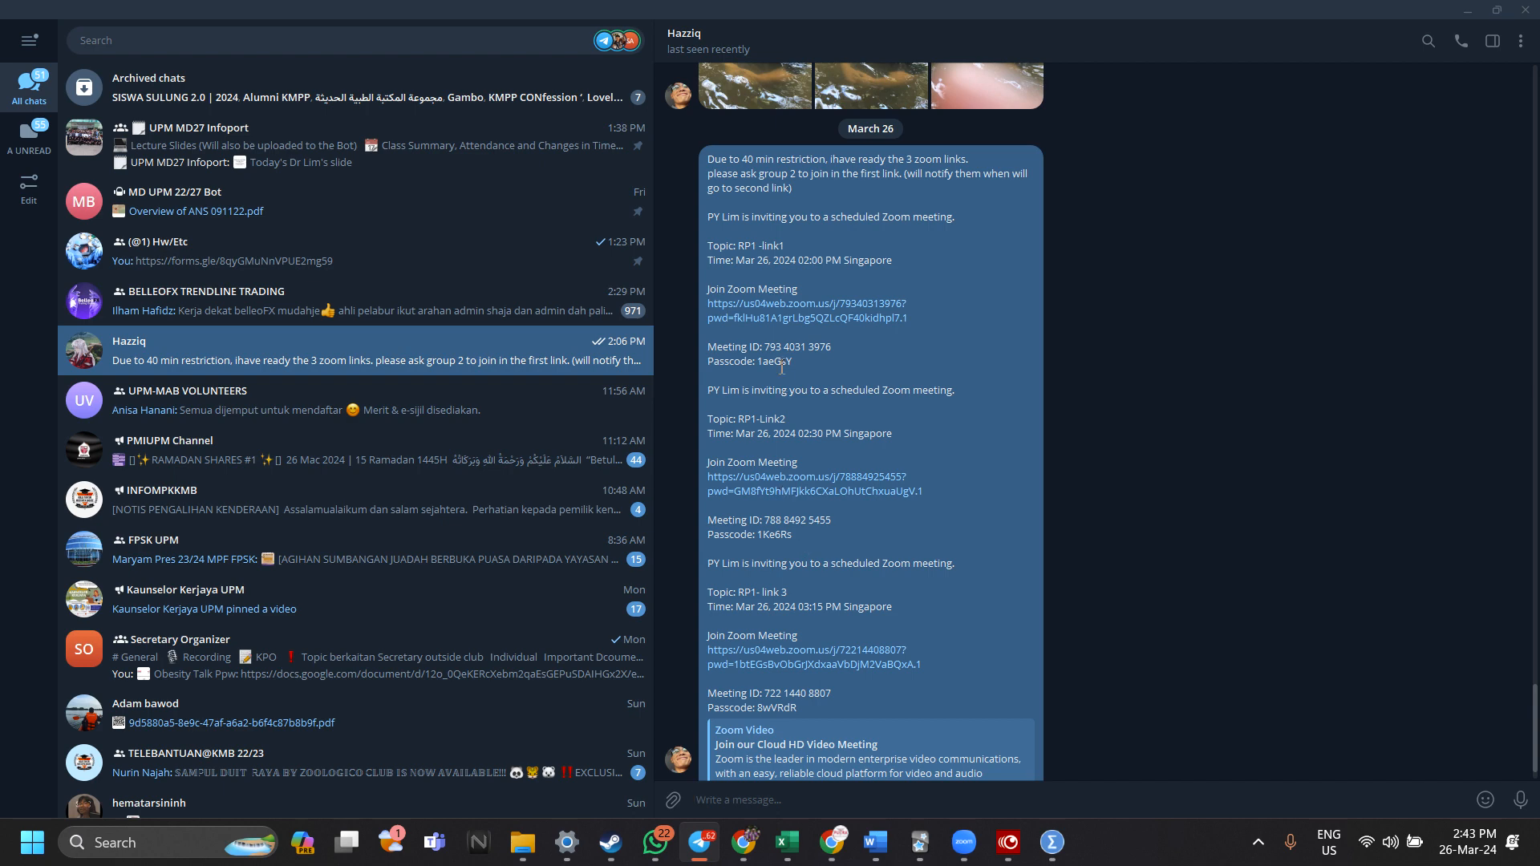
click(829, 491)
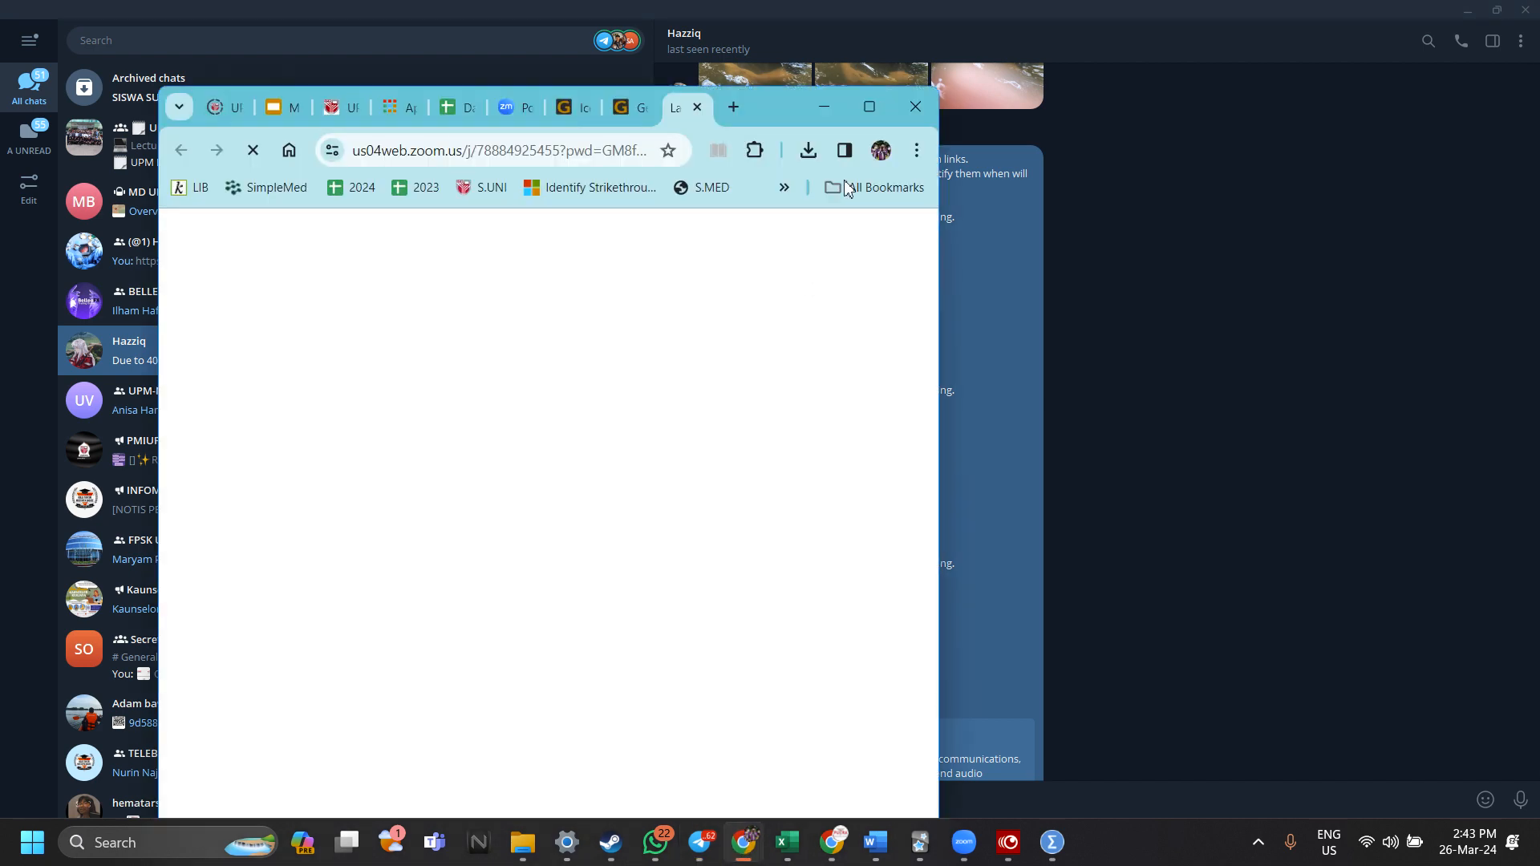
click(686, 340)
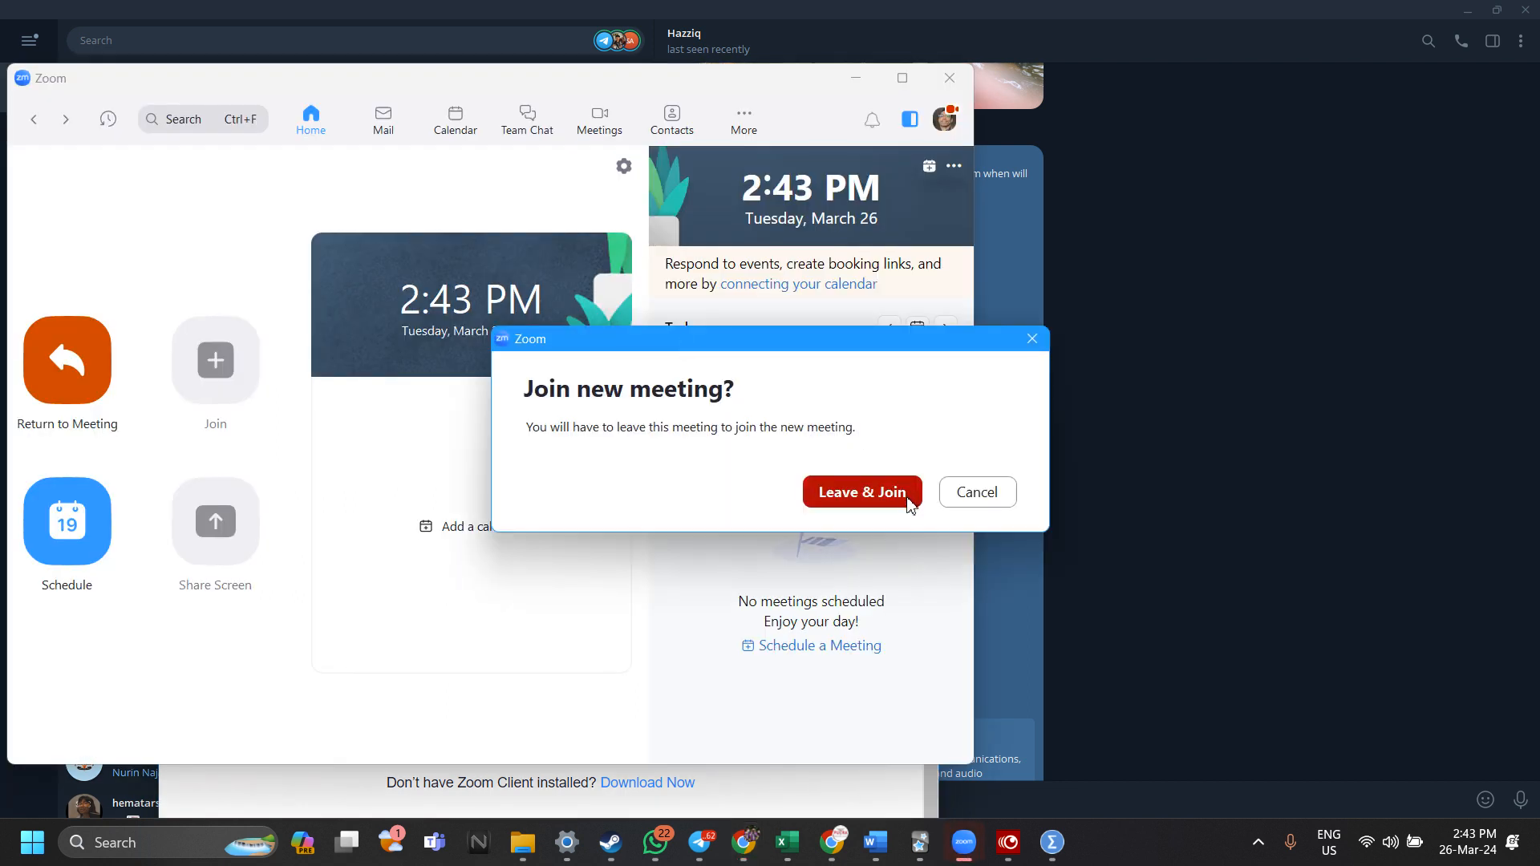
click(909, 500)
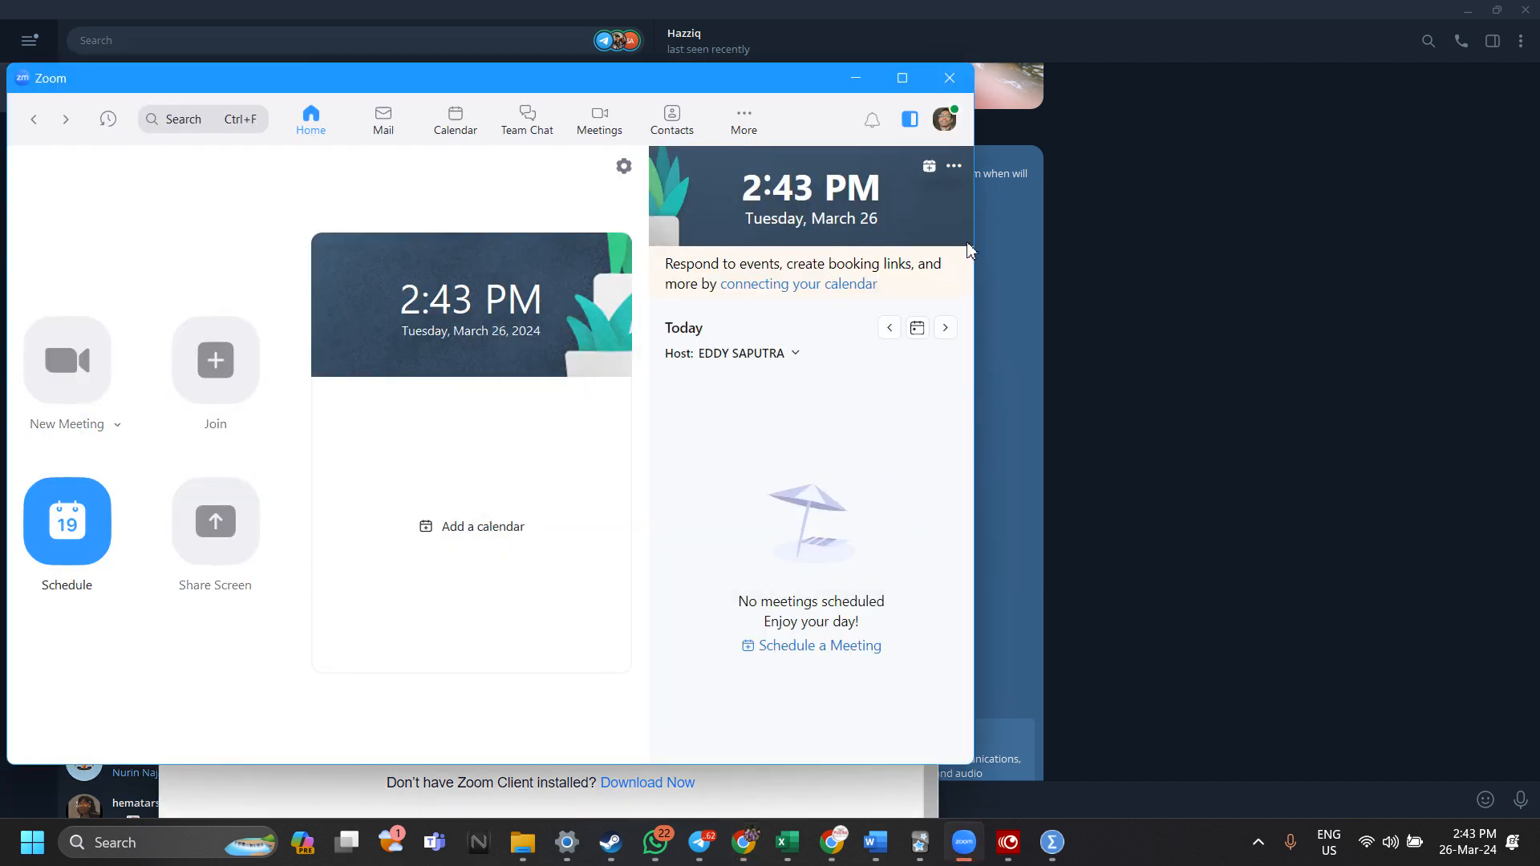
click(960, 846)
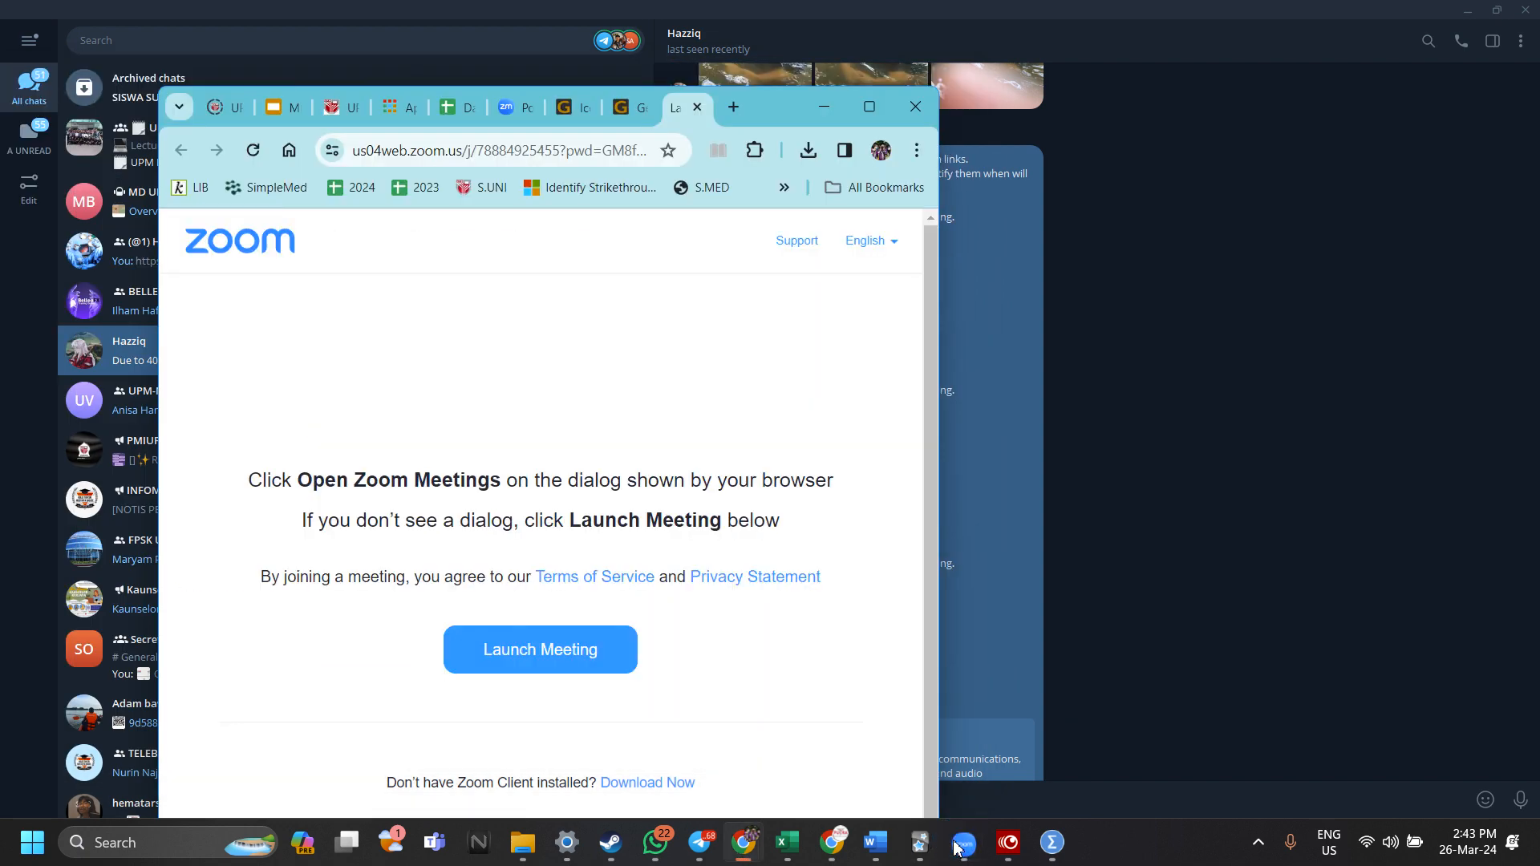
click(965, 849)
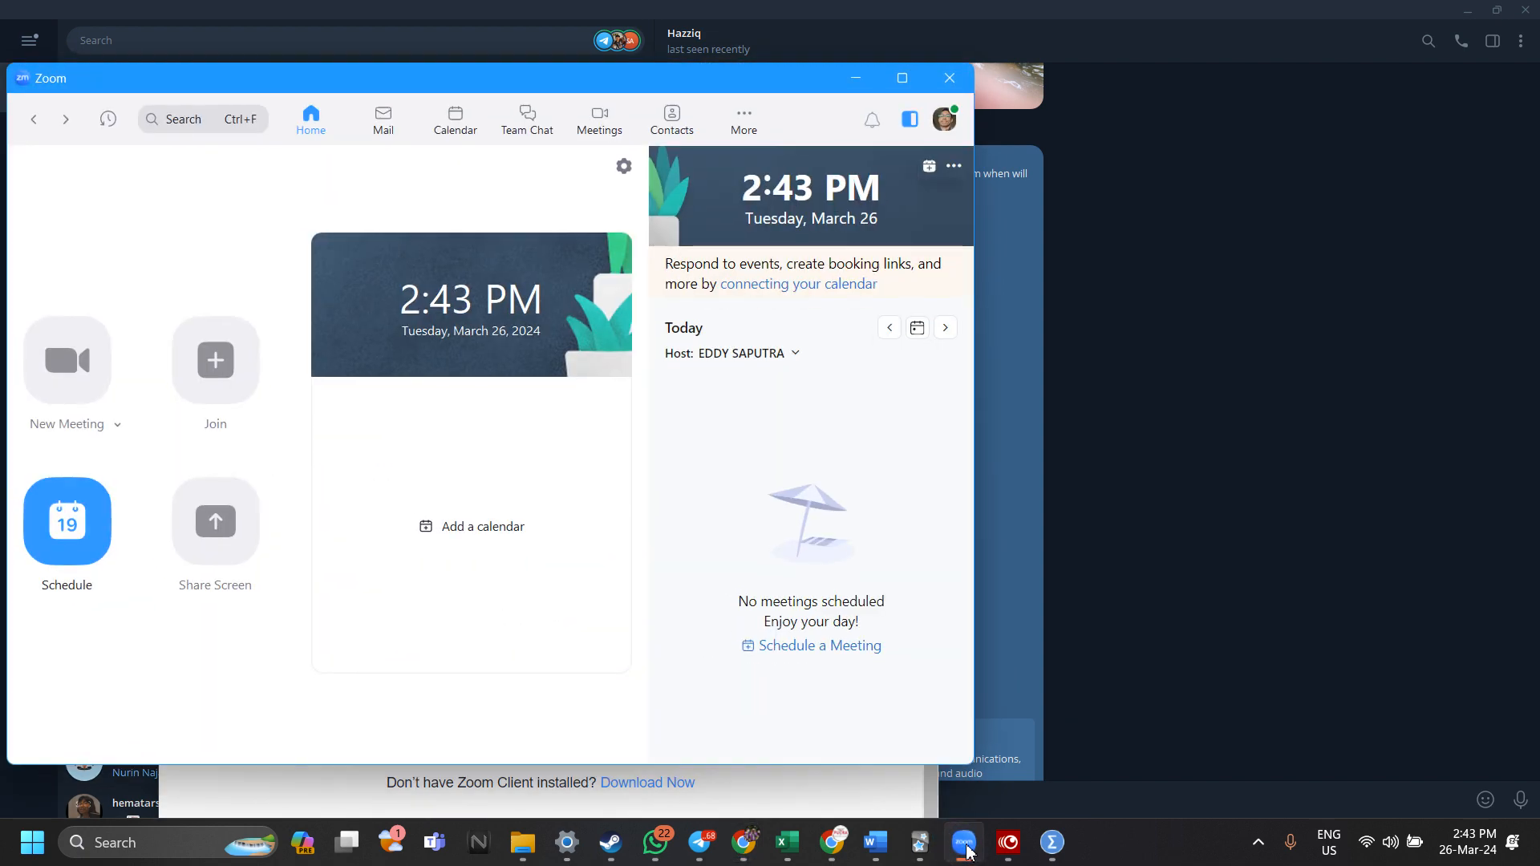
click(965, 849)
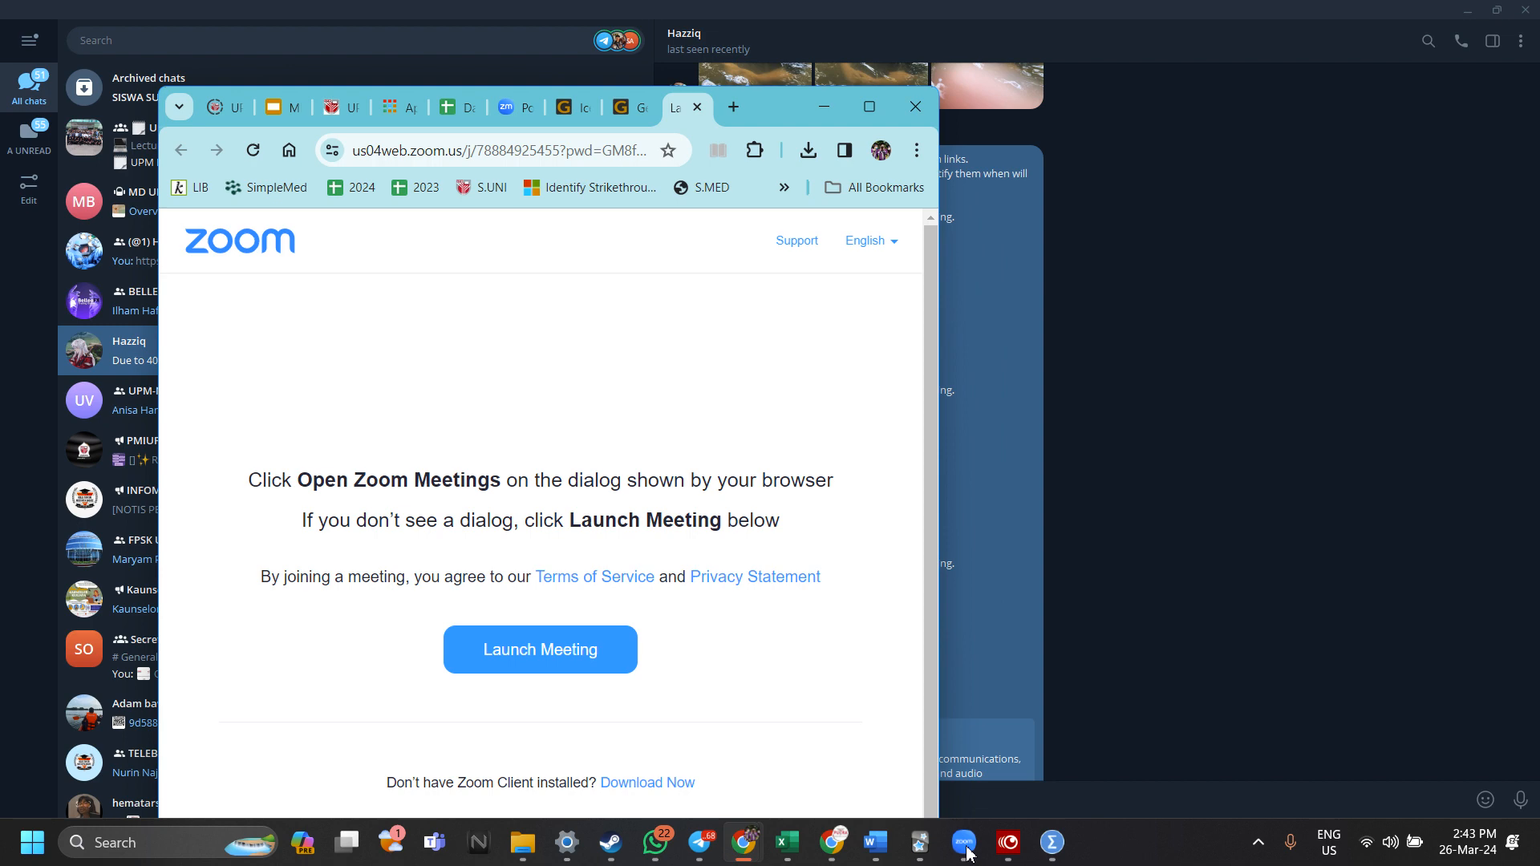
click(966, 849)
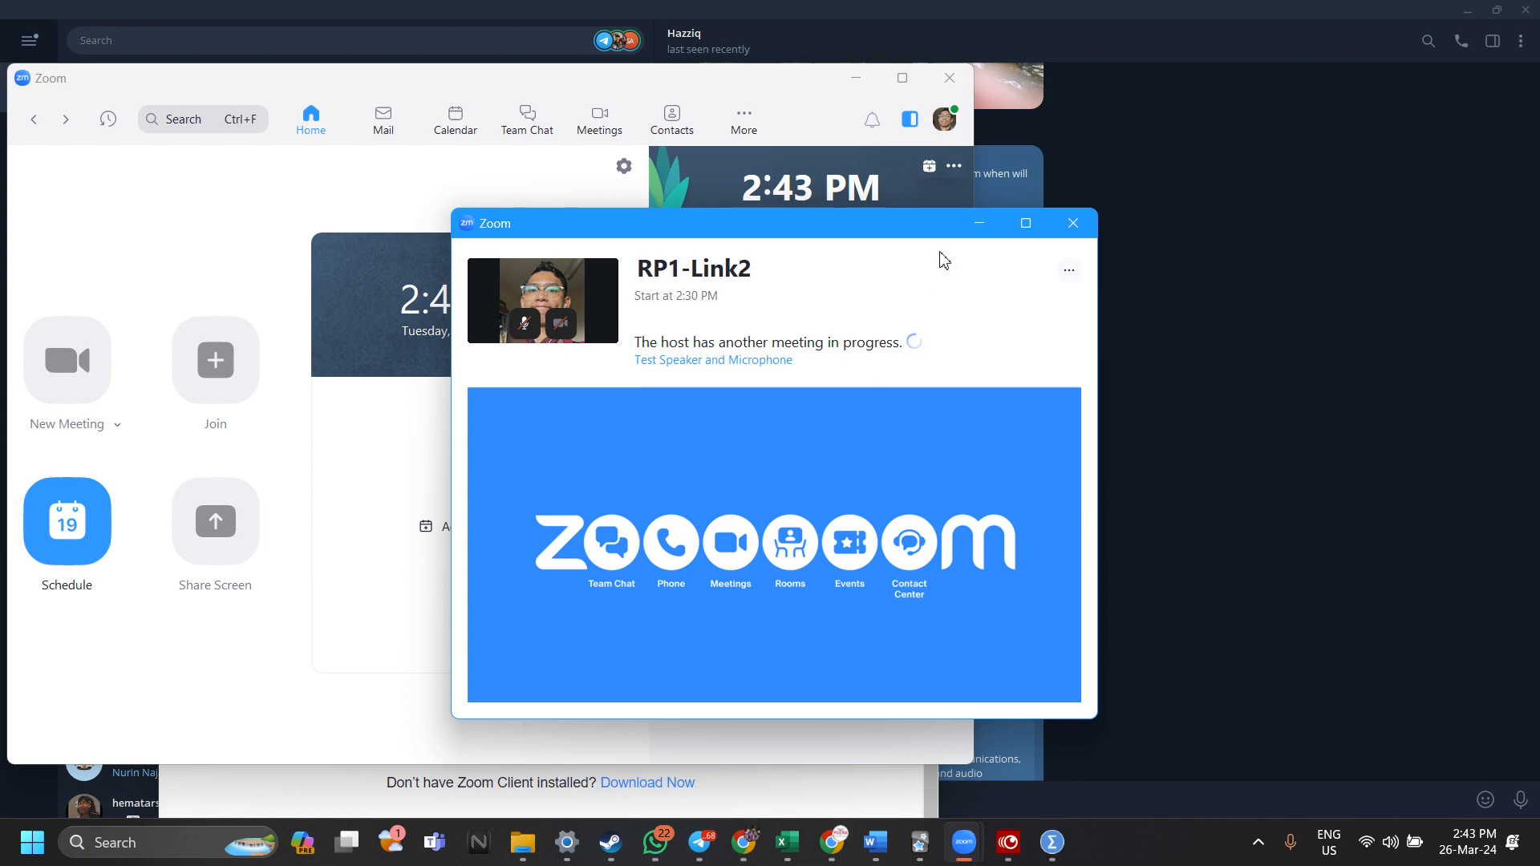
Step: Minimize the Telegram, Zoom home and browser windows and move the RP1-Link2 waiting window fully into view
drag(911, 222, 1201, 339)
click(1457, 6)
click(861, 56)
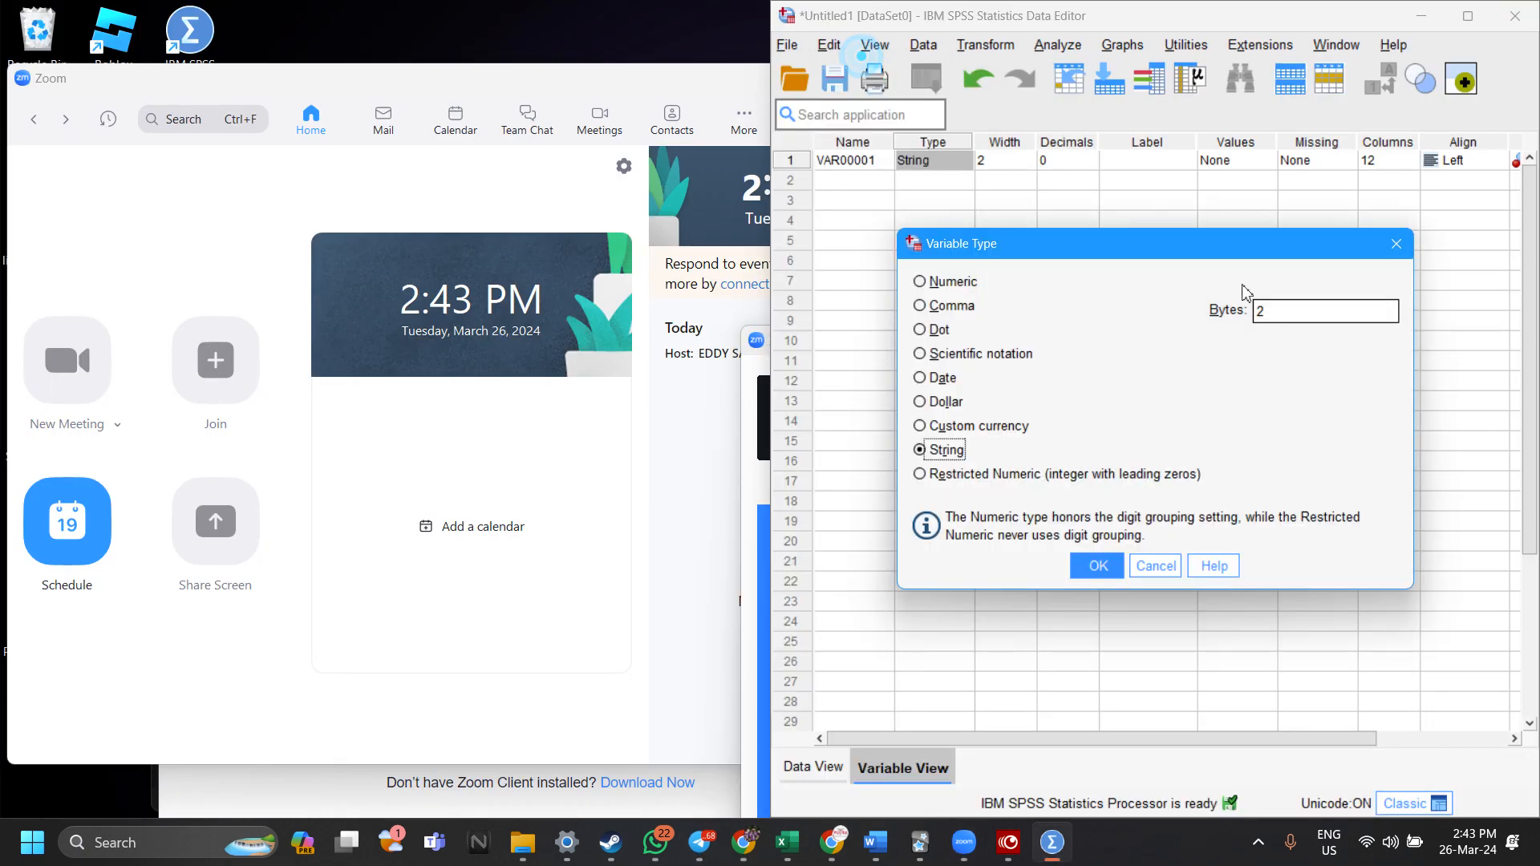
click(730, 73)
click(836, 77)
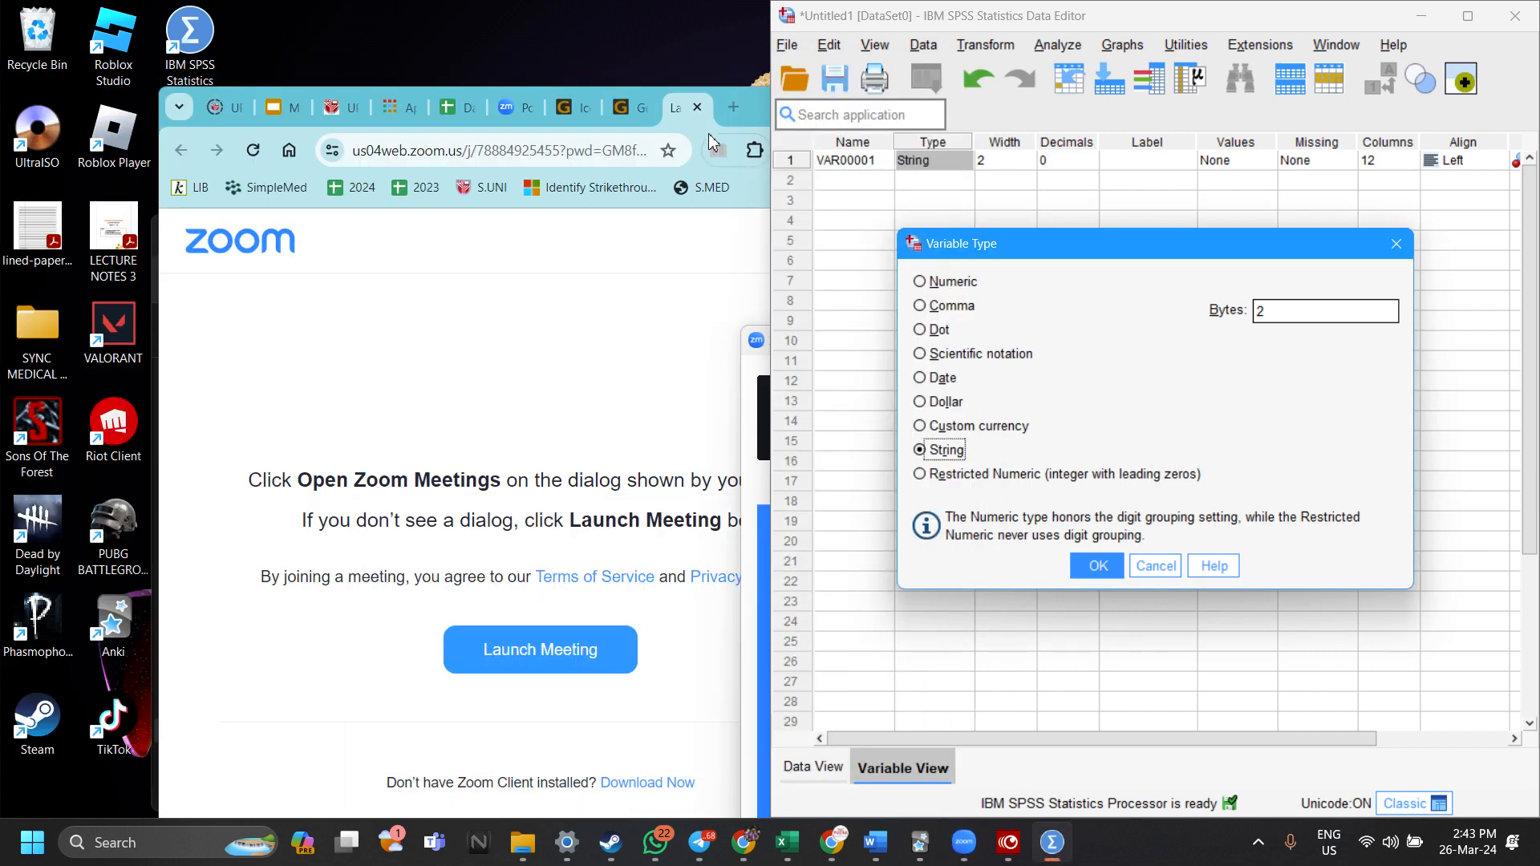
click(727, 112)
click(824, 106)
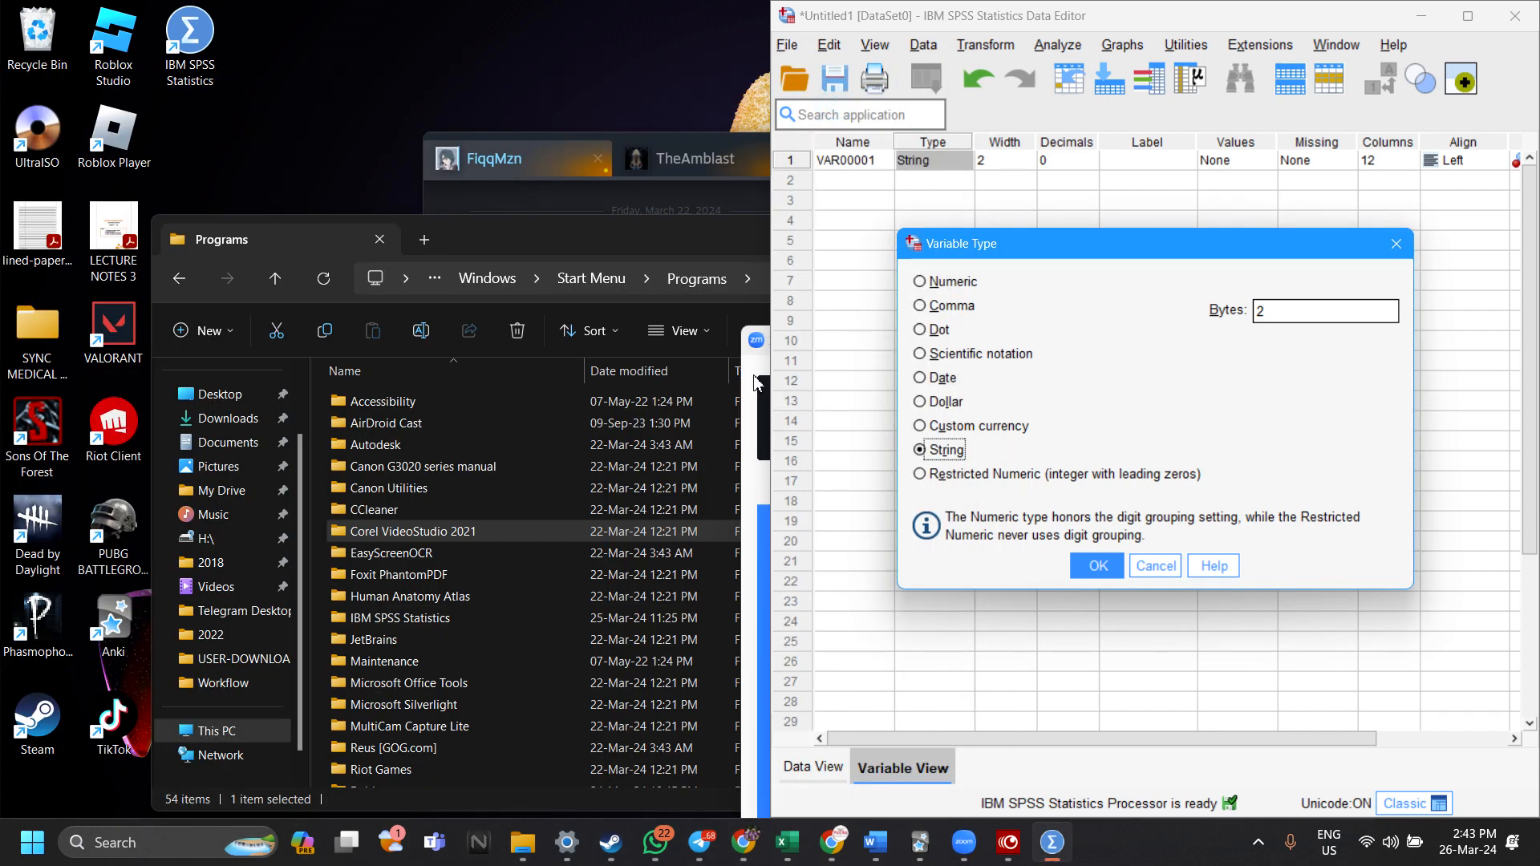
click(757, 383)
drag(1099, 337, 985, 150)
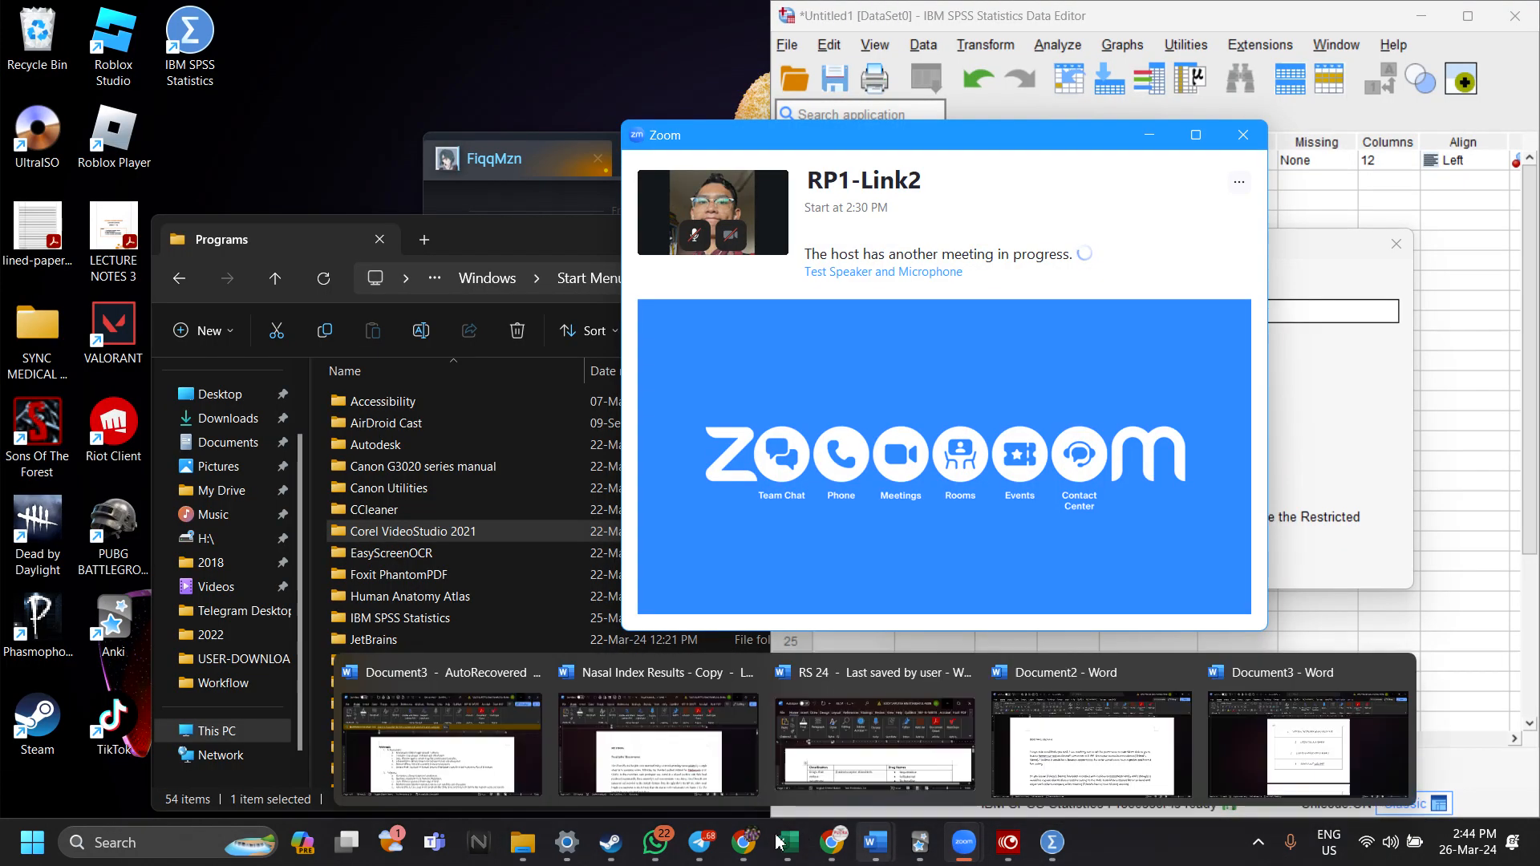
Step: Try to rejoin the first meeting from the RP1-link1 invitation in Telegram, leaving the RP1-Link2 waiting room, and close the resulting Zoom message
click(699, 843)
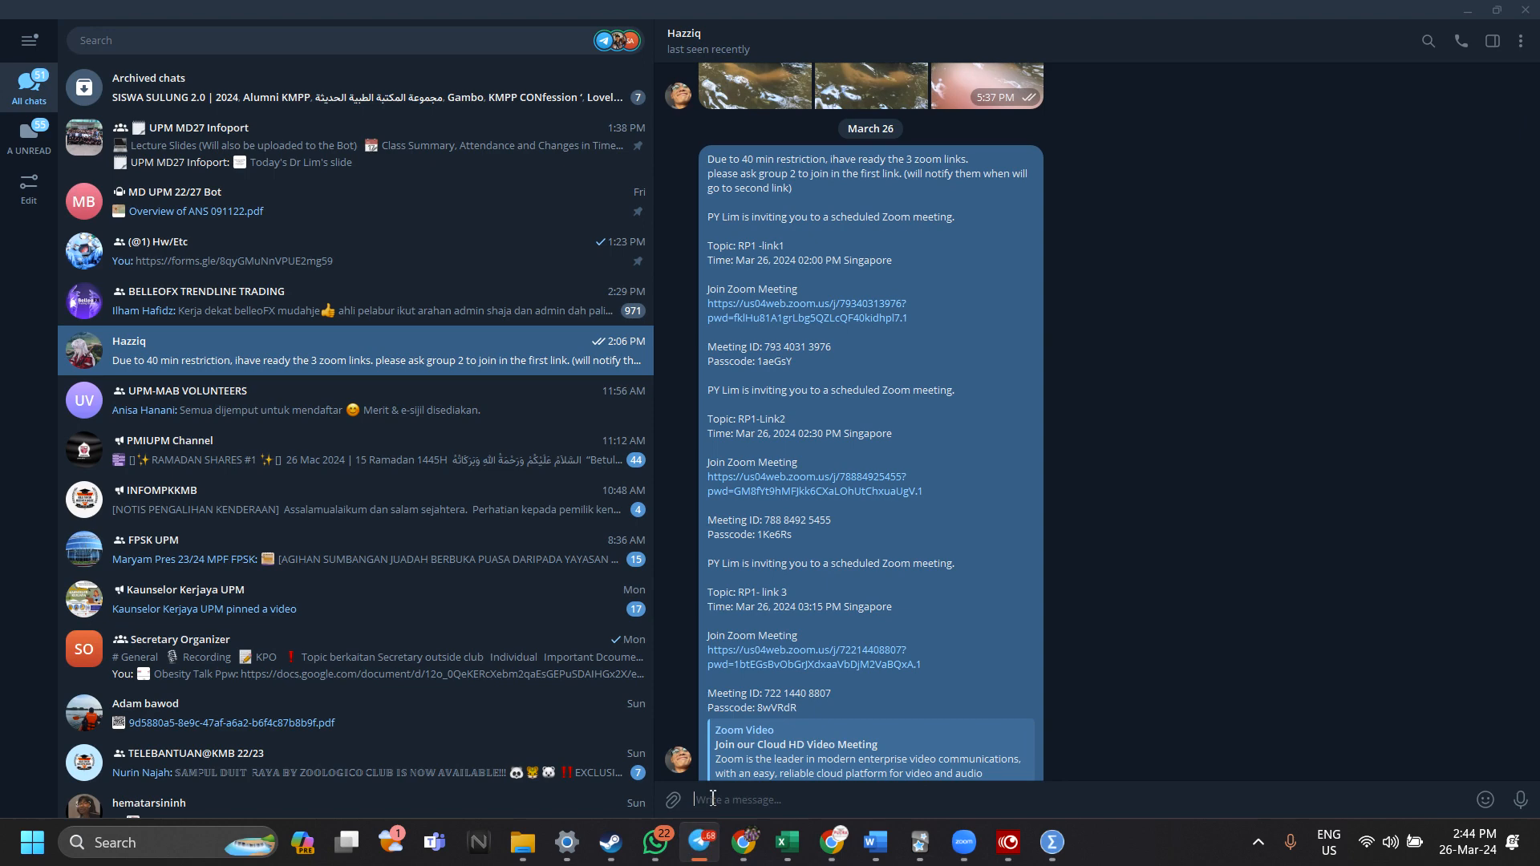
click(853, 321)
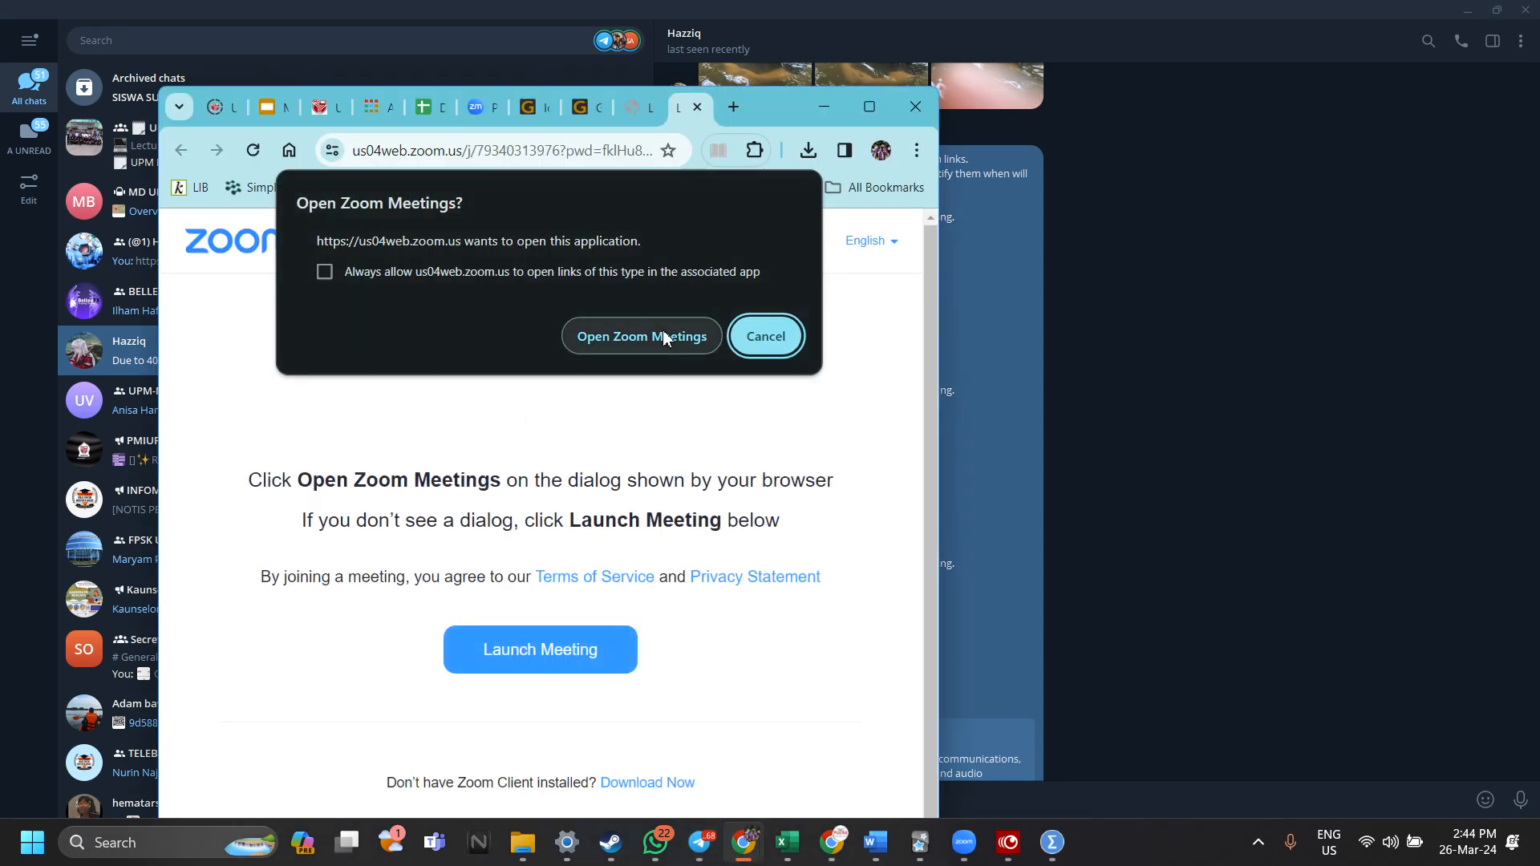
click(664, 335)
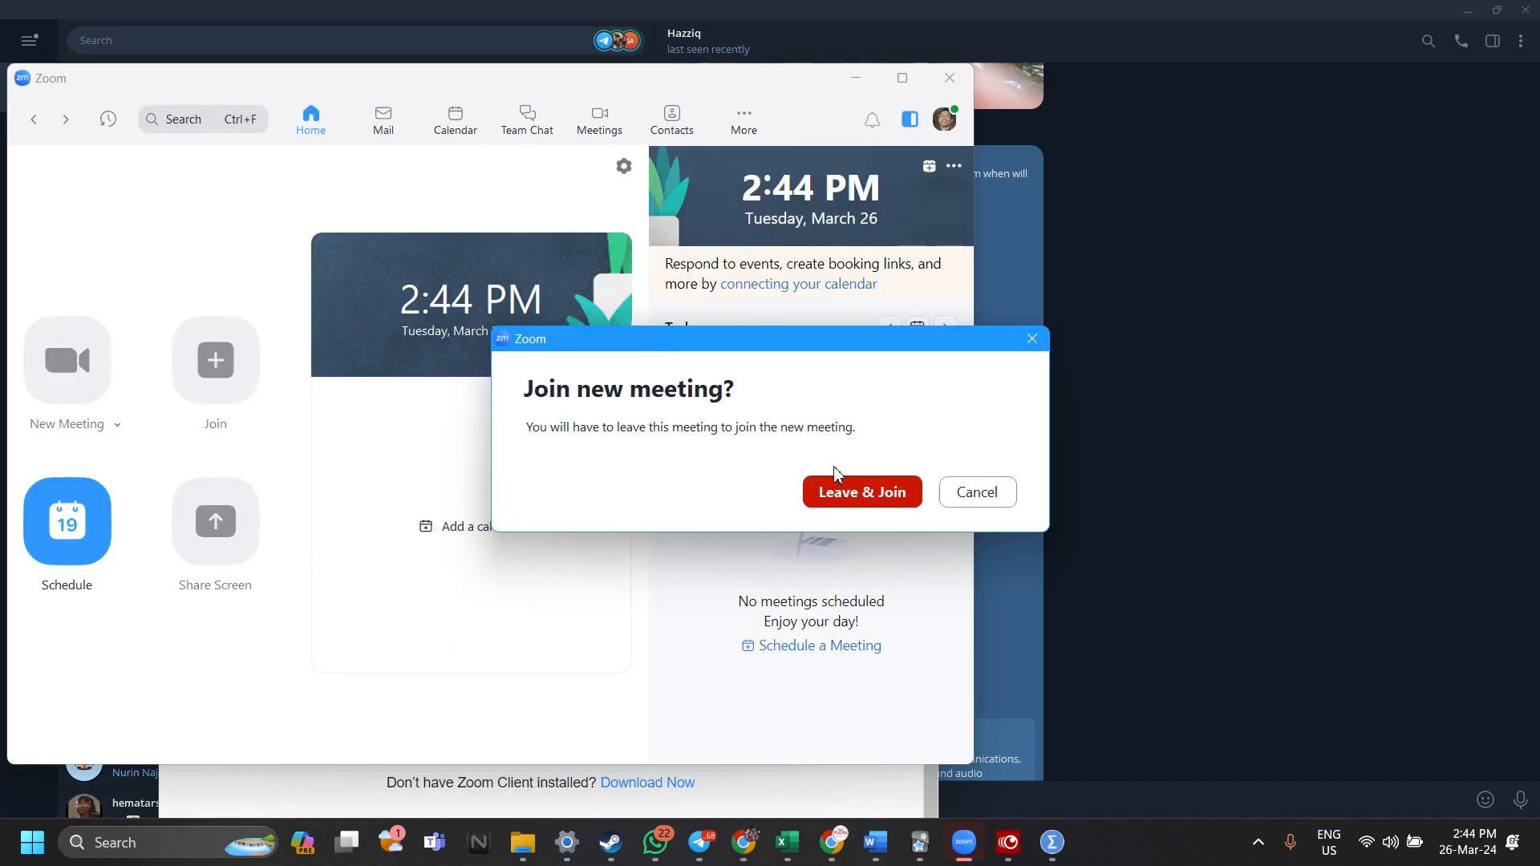
click(848, 494)
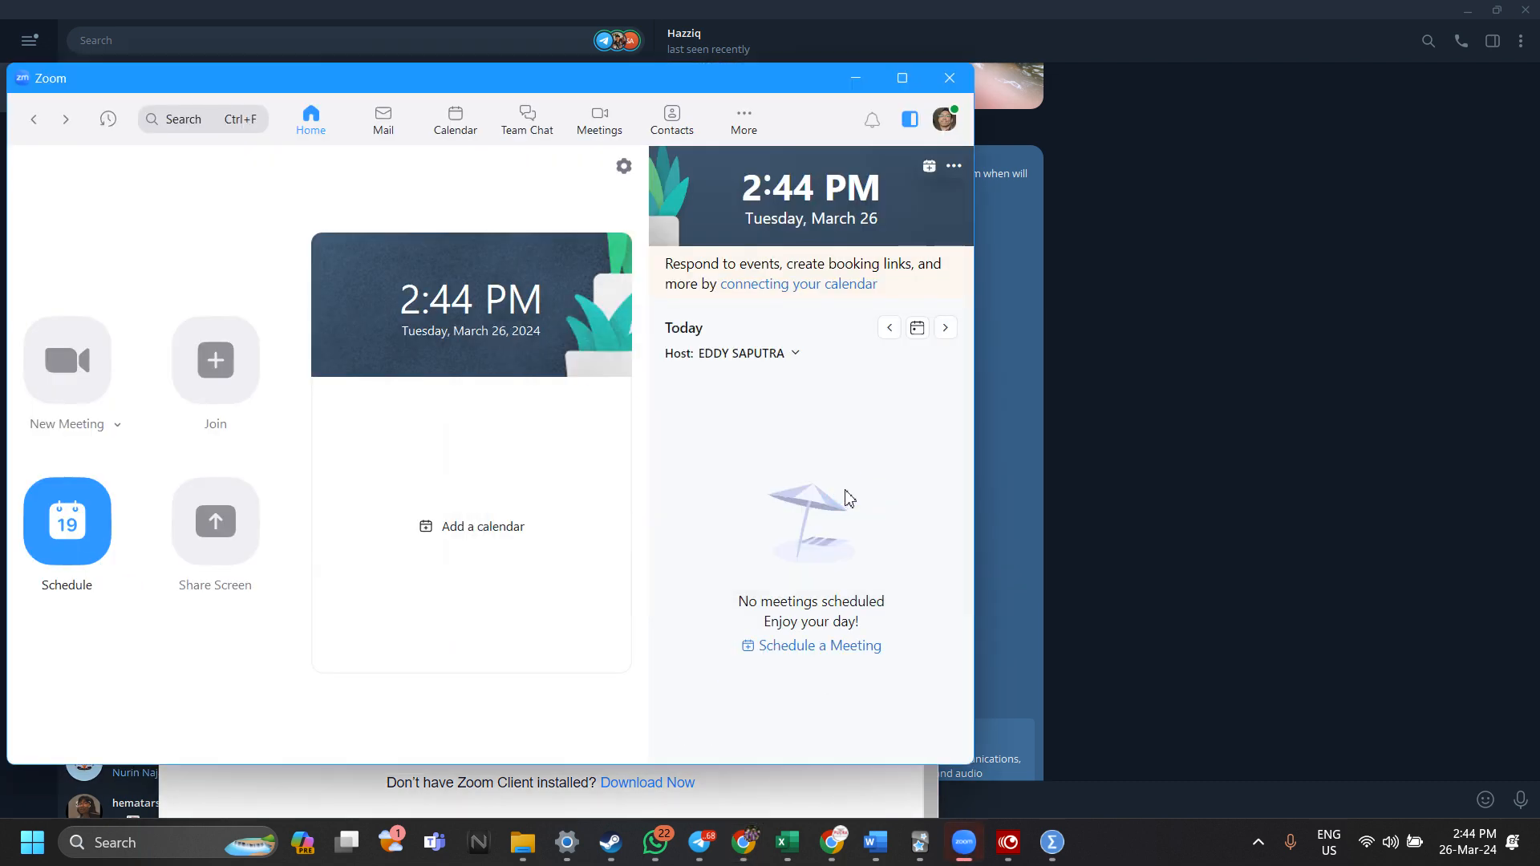
click(962, 856)
click(961, 857)
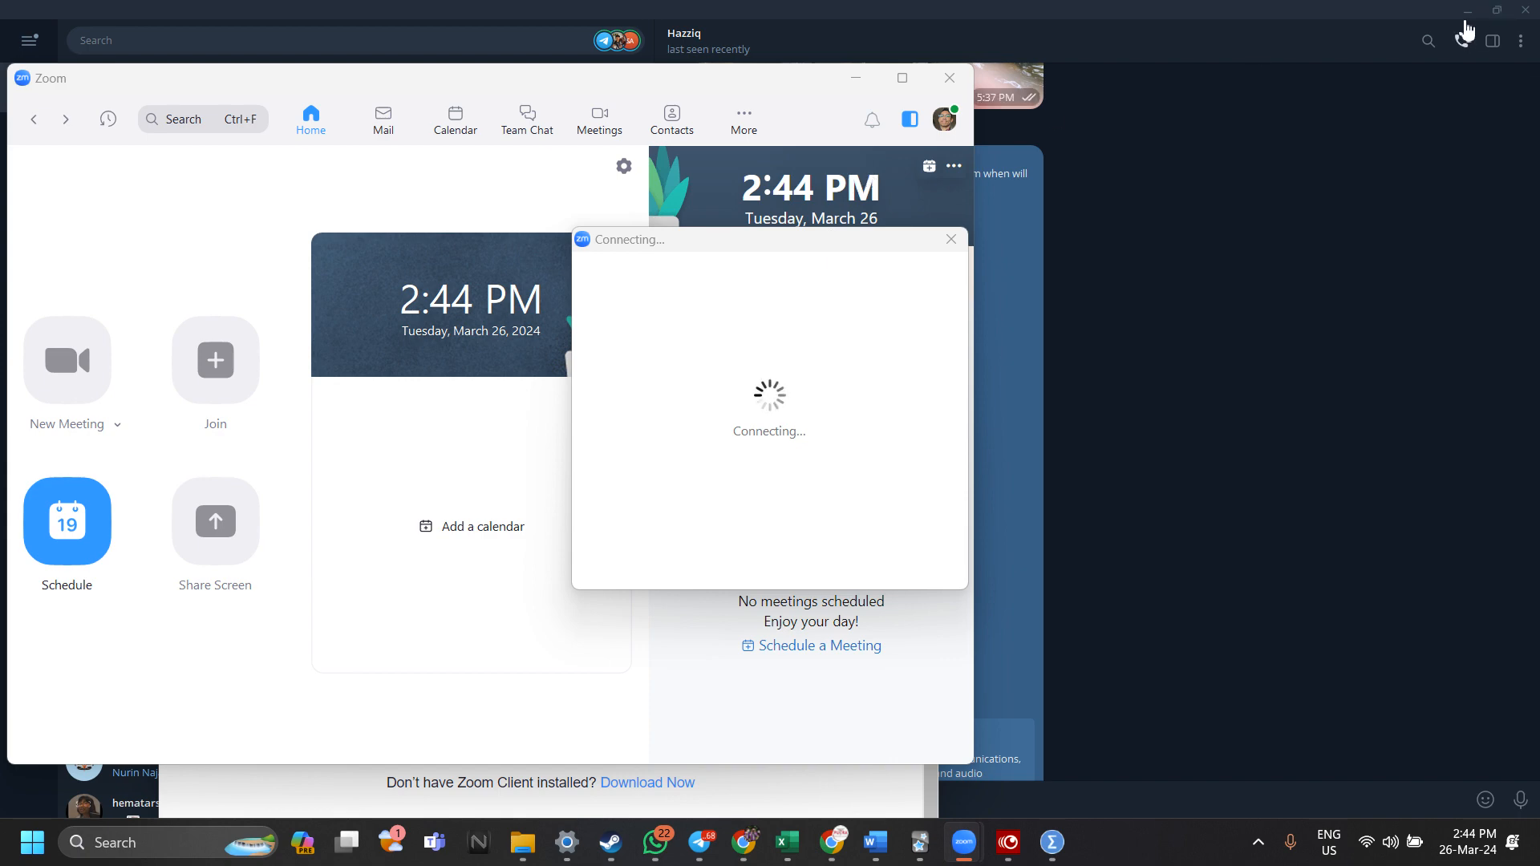
click(1468, 12)
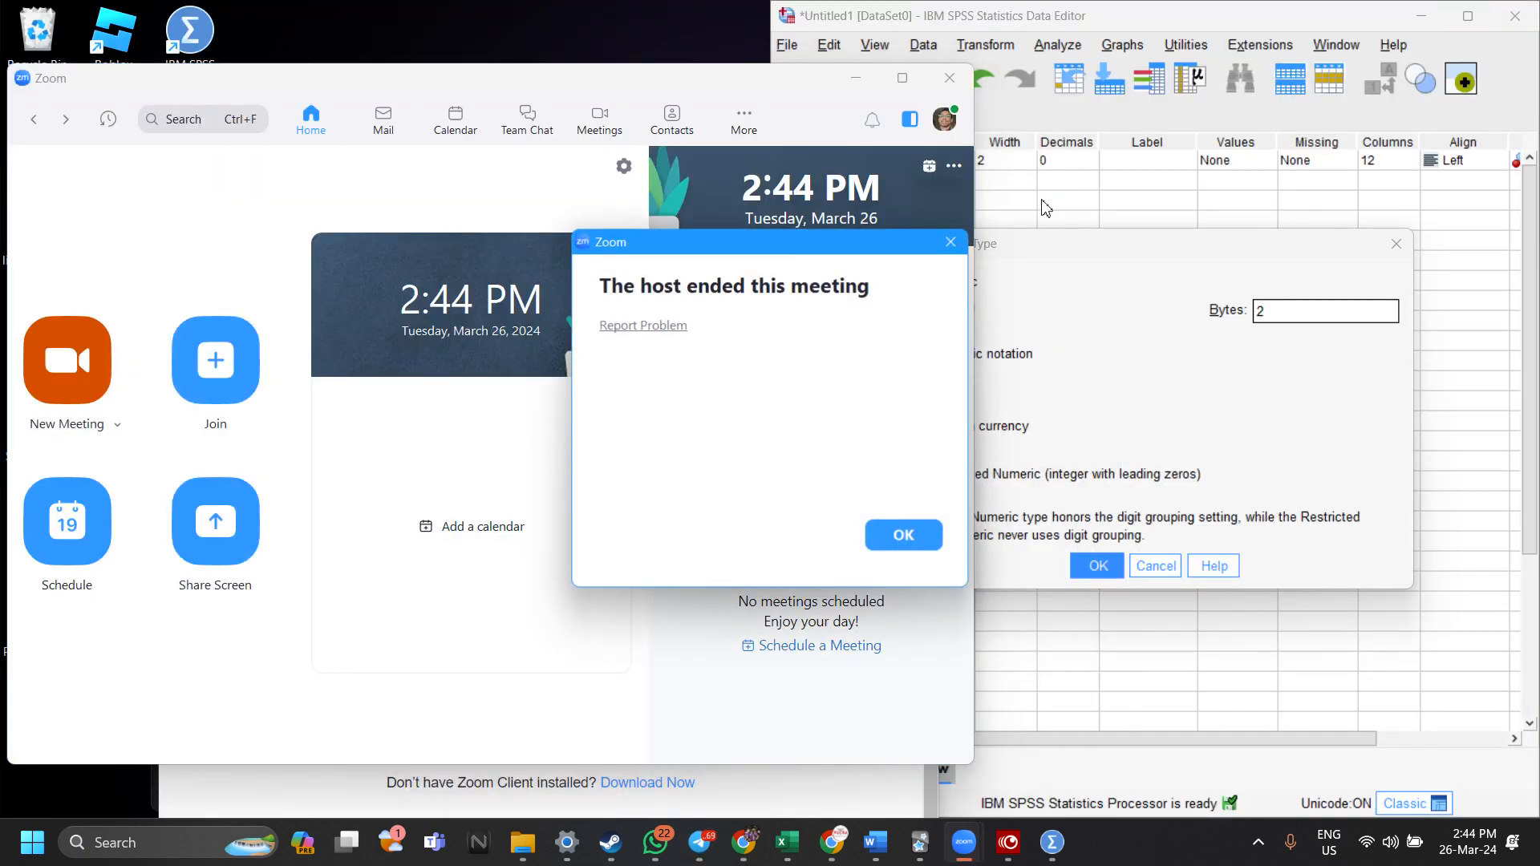
click(951, 241)
Step: Switch to Telegram, join the RP1-Link2 Zoom meeting from its link and maximize the meeting window
click(694, 852)
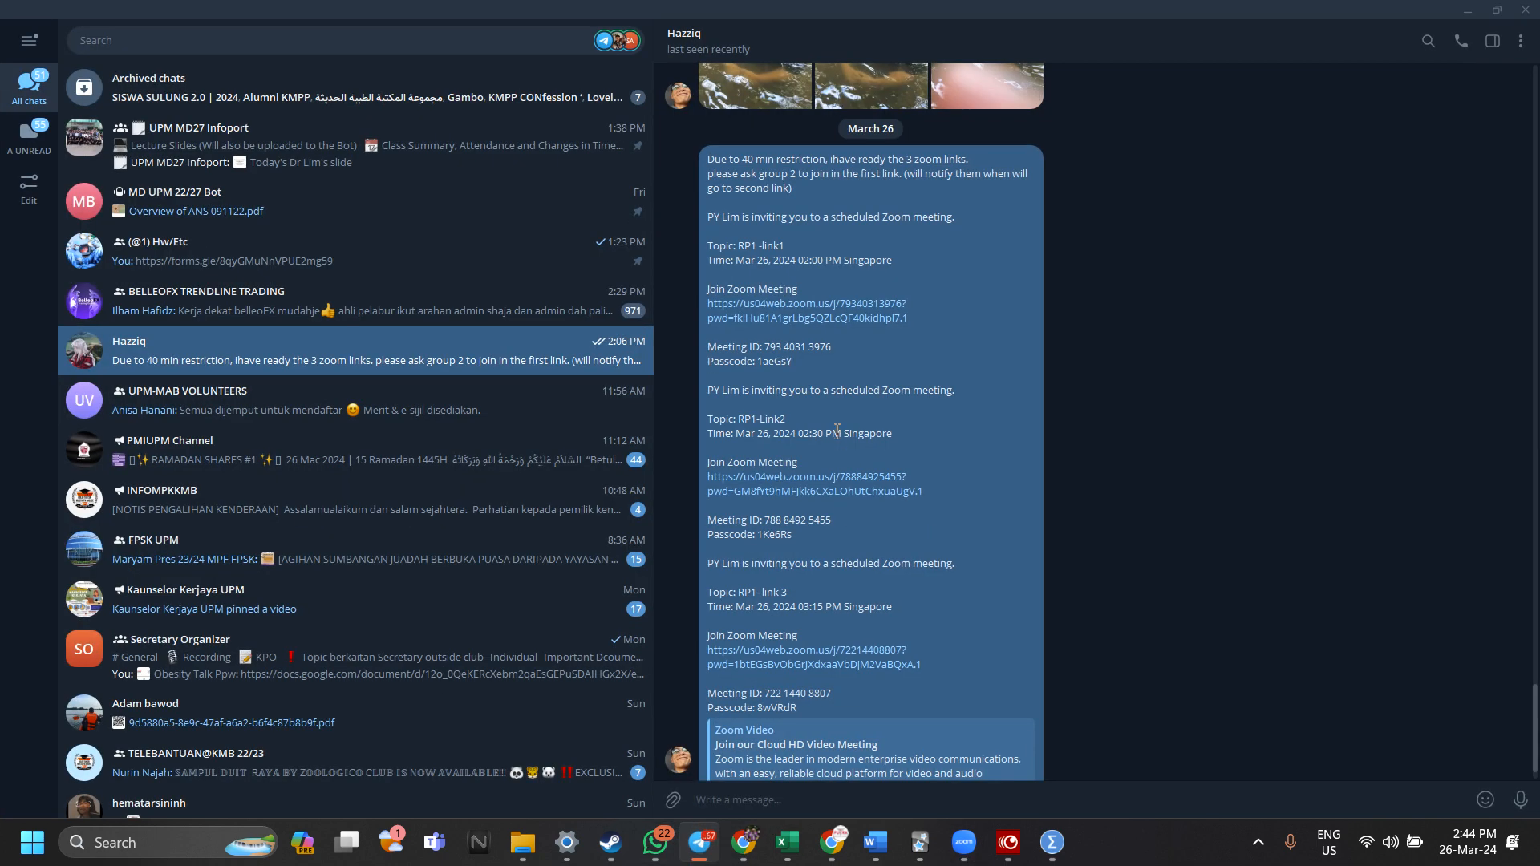
click(809, 491)
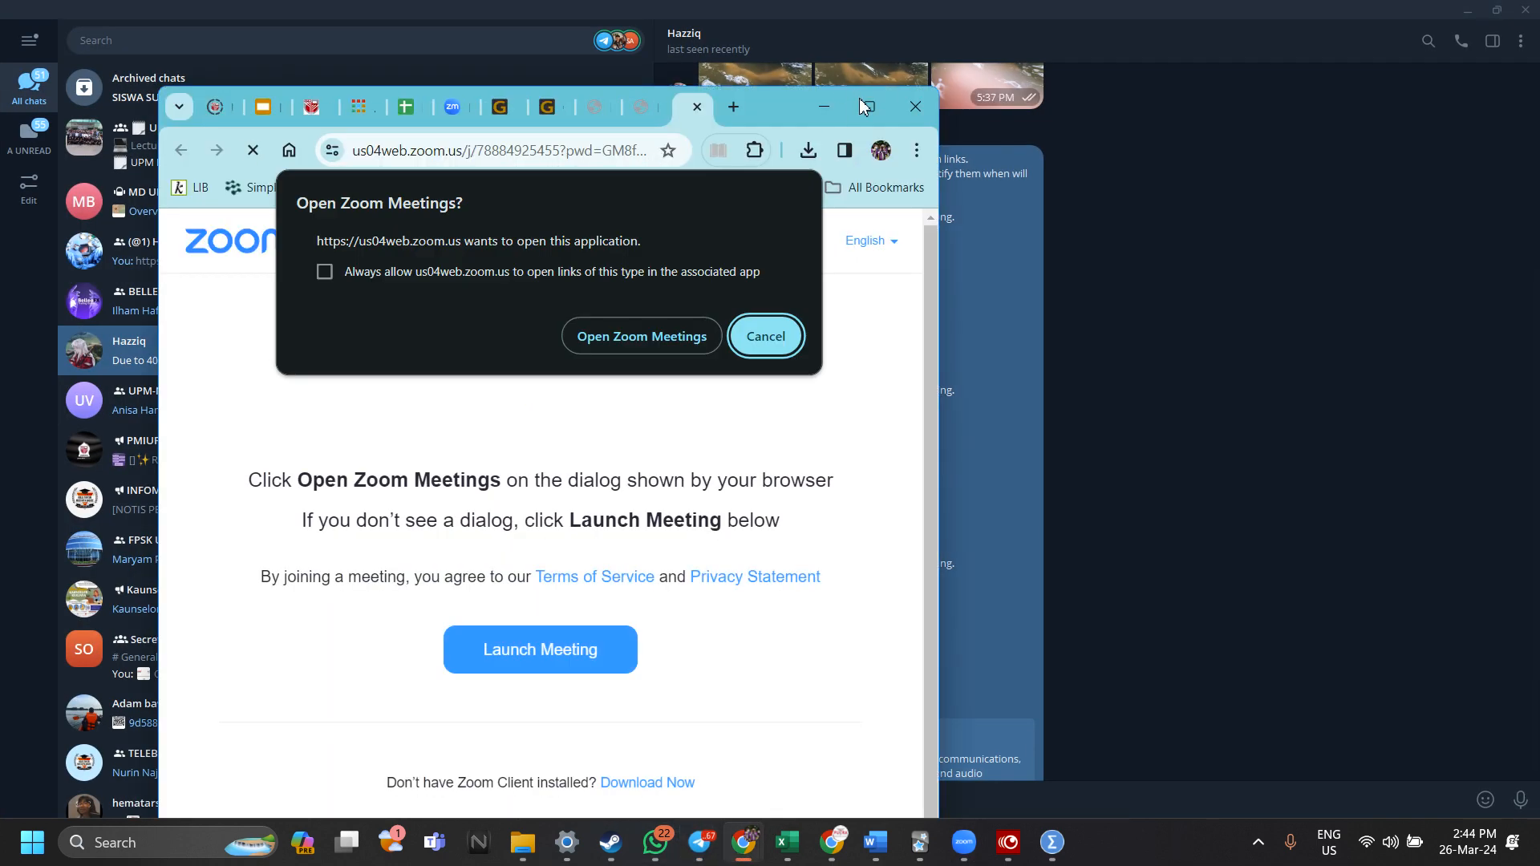
click(603, 273)
click(636, 335)
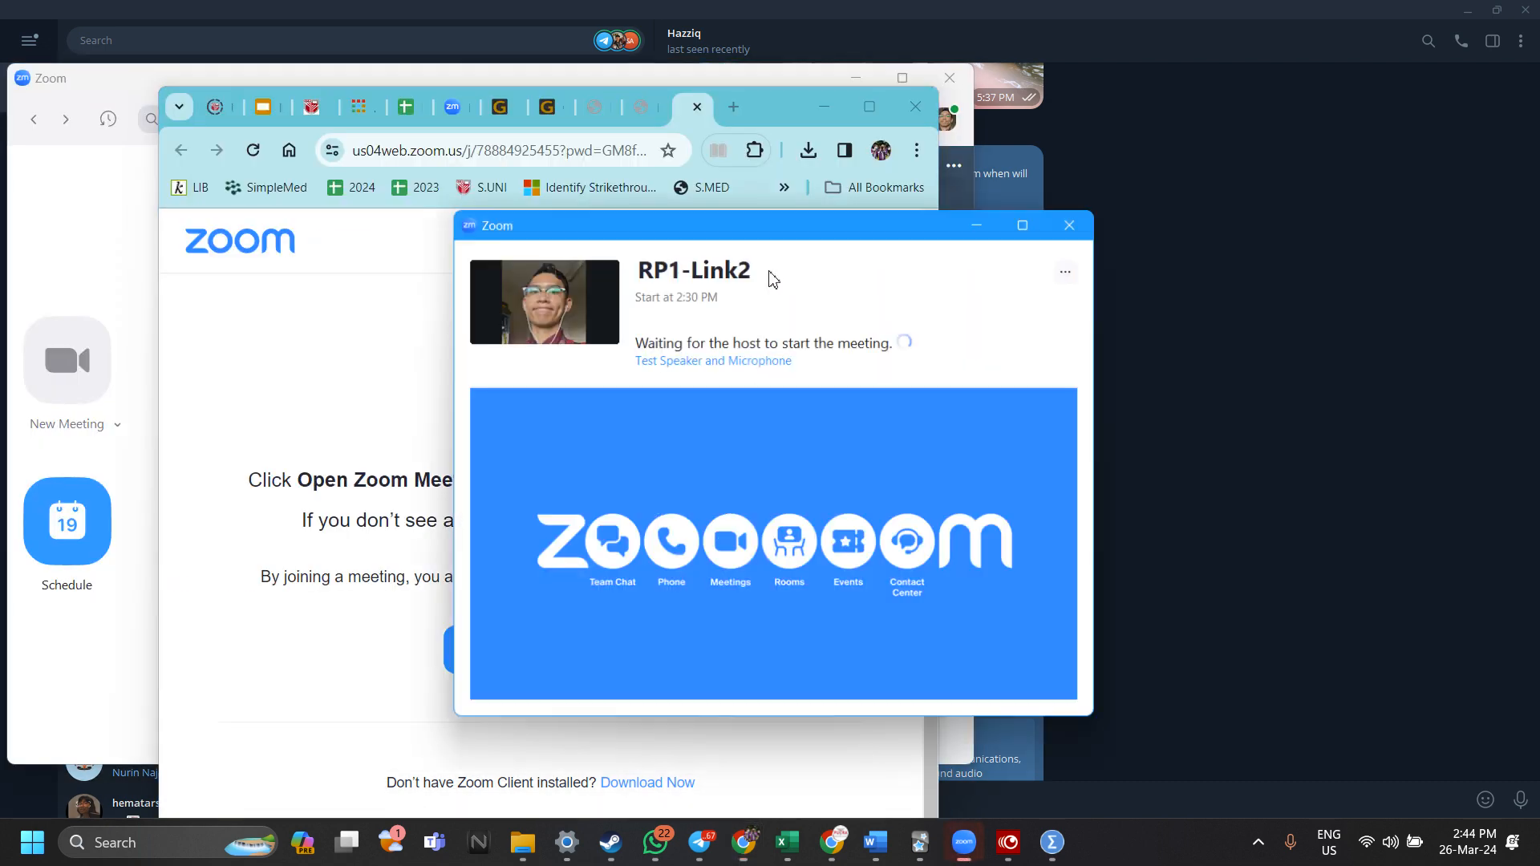
click(1032, 224)
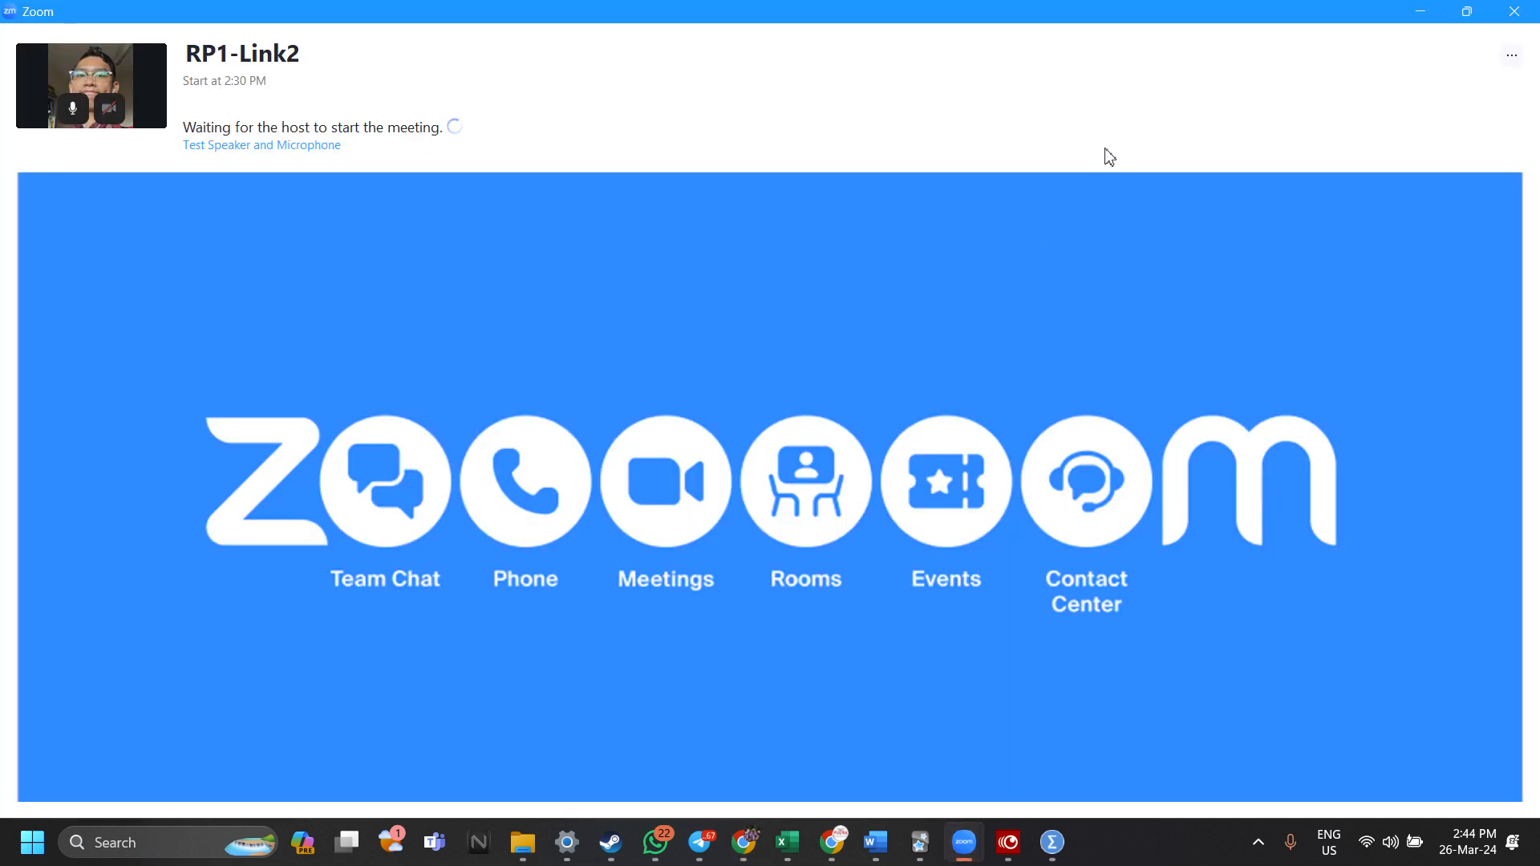
click(1511, 57)
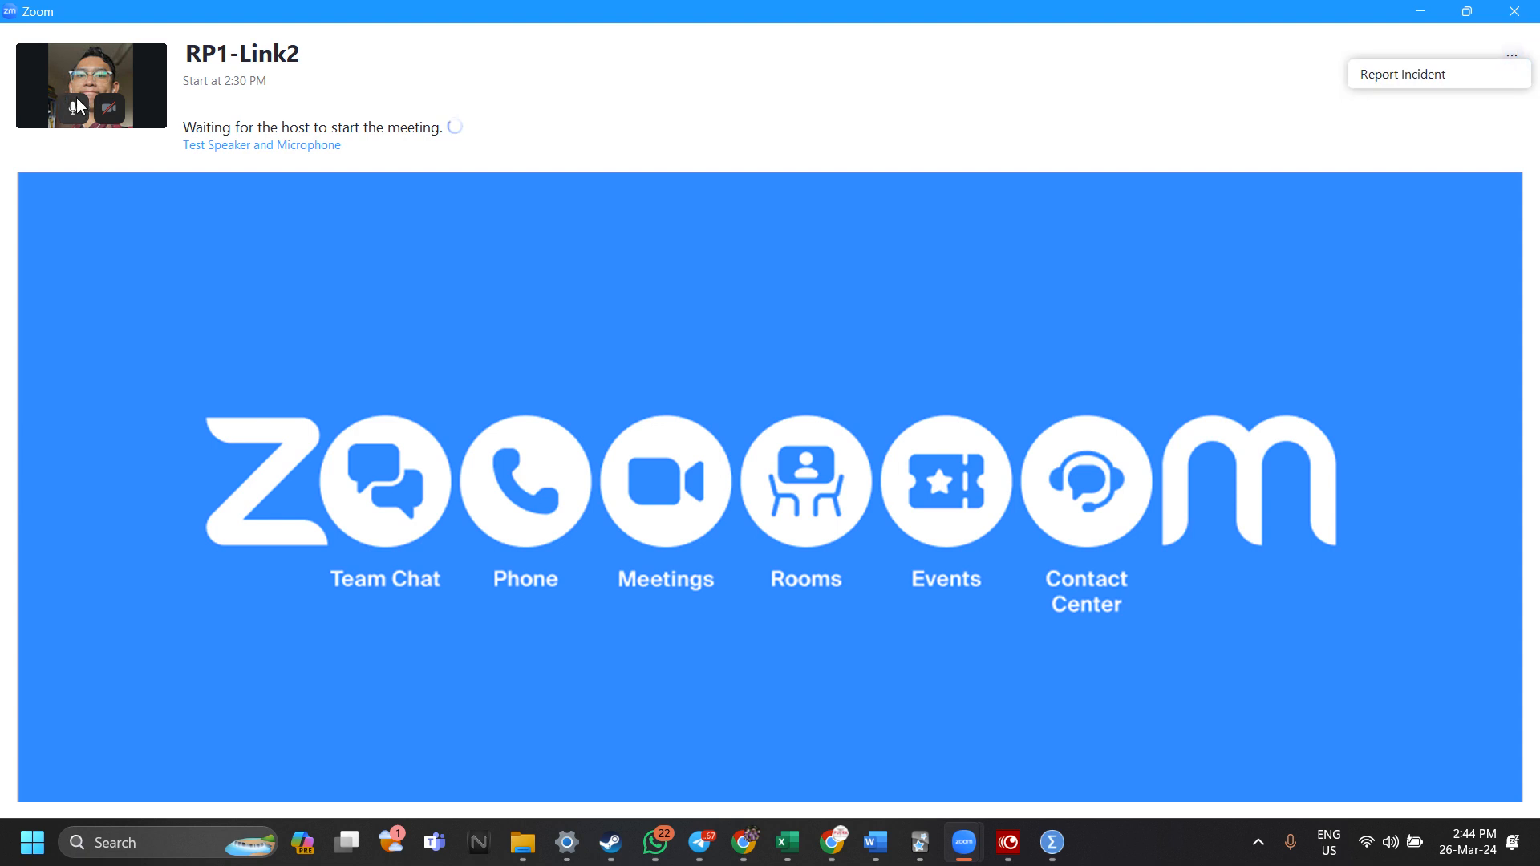
click(525, 432)
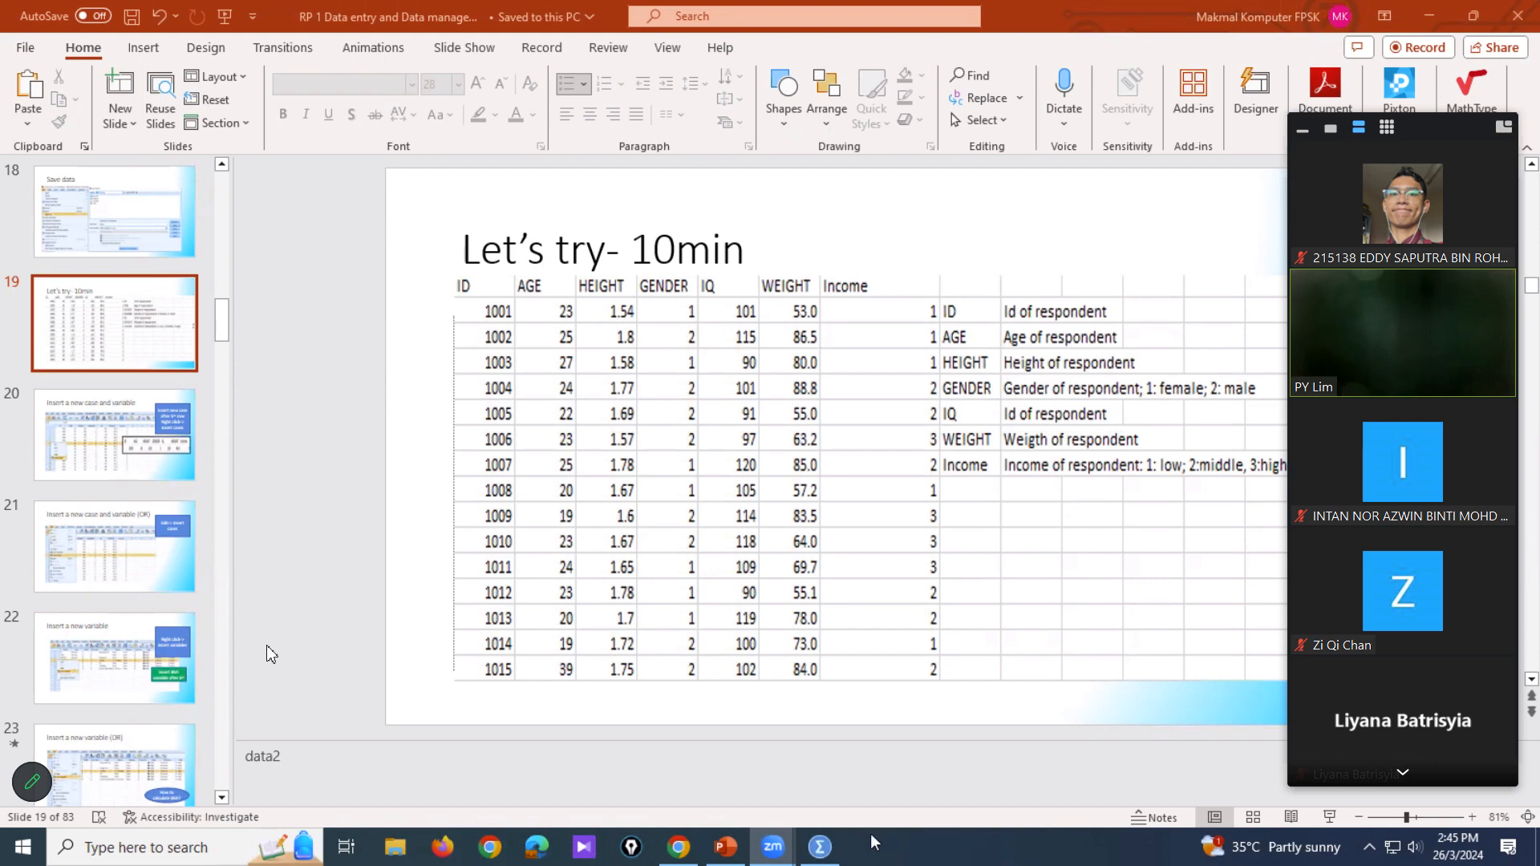
Step: Switch to SPSS on the shared desktop and examine the definitions of the seven variables, including the label of ID
click(823, 845)
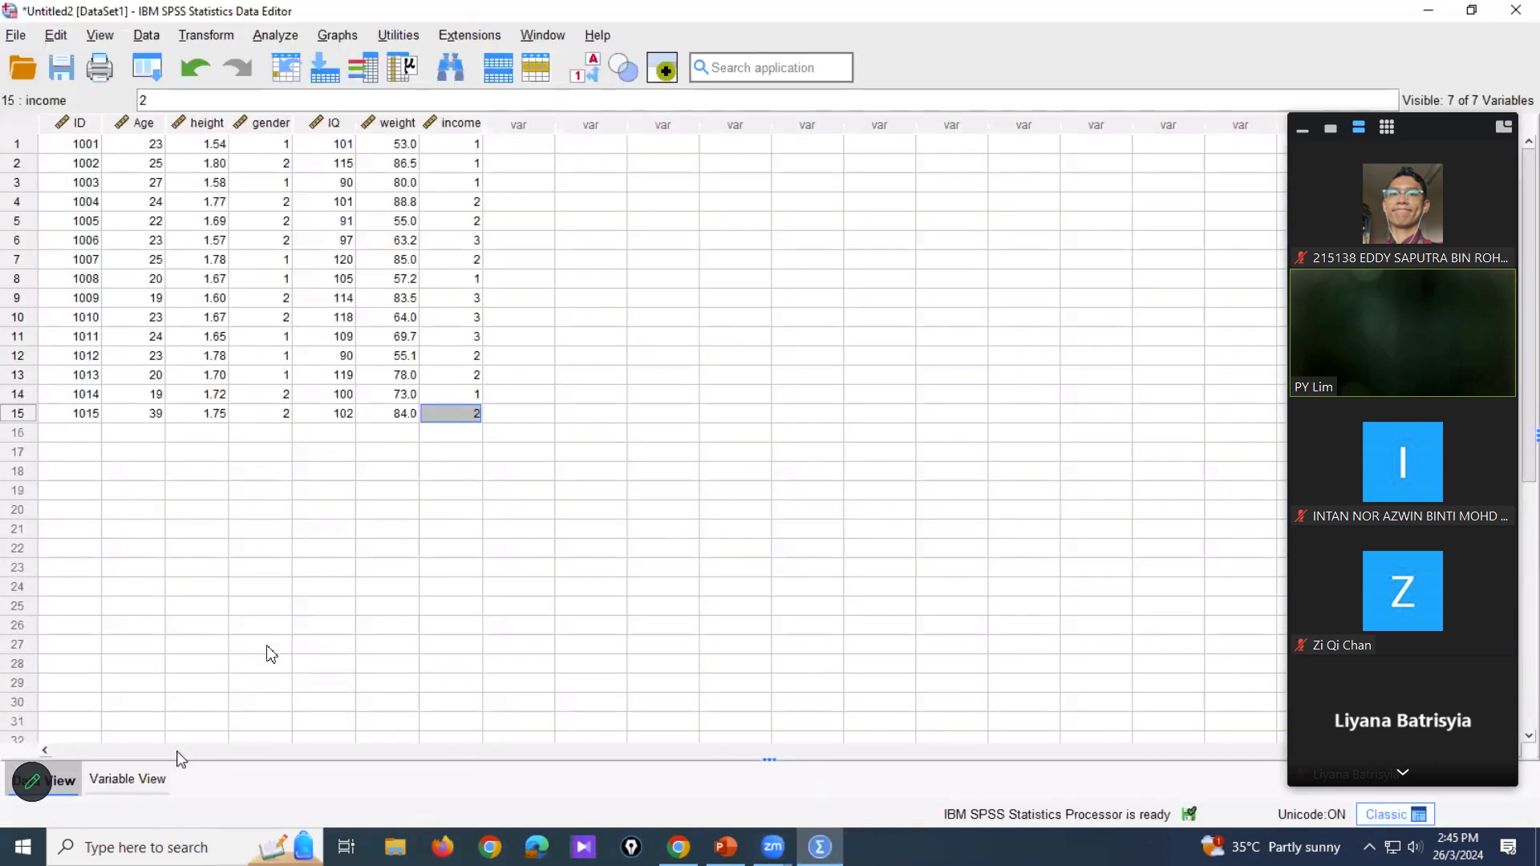
click(127, 780)
click(393, 114)
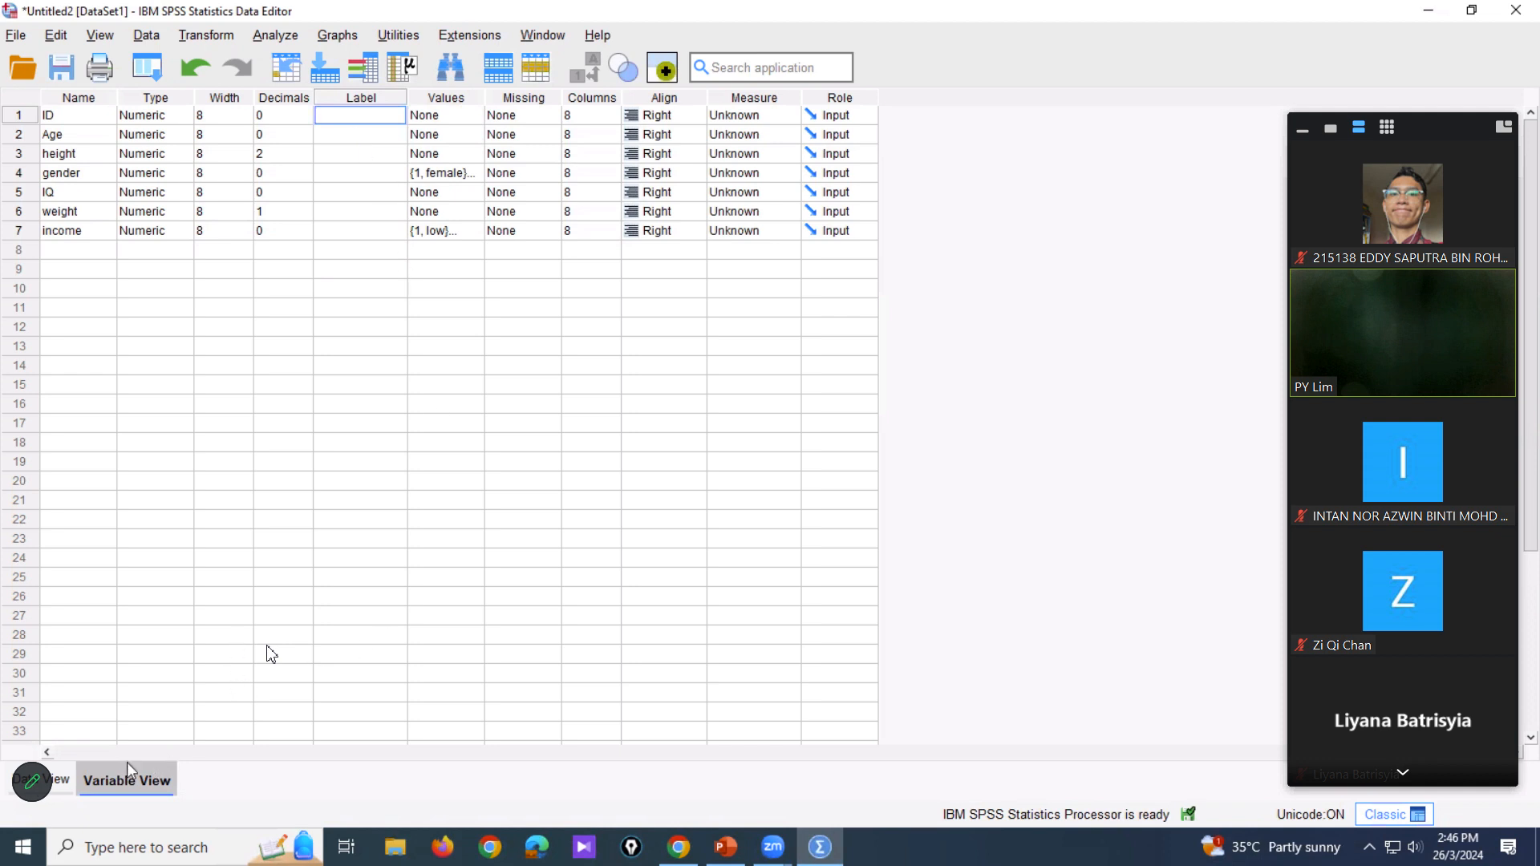
Step: Return to the case data and display value labels instead of numeric codes for gender and income
click(30, 794)
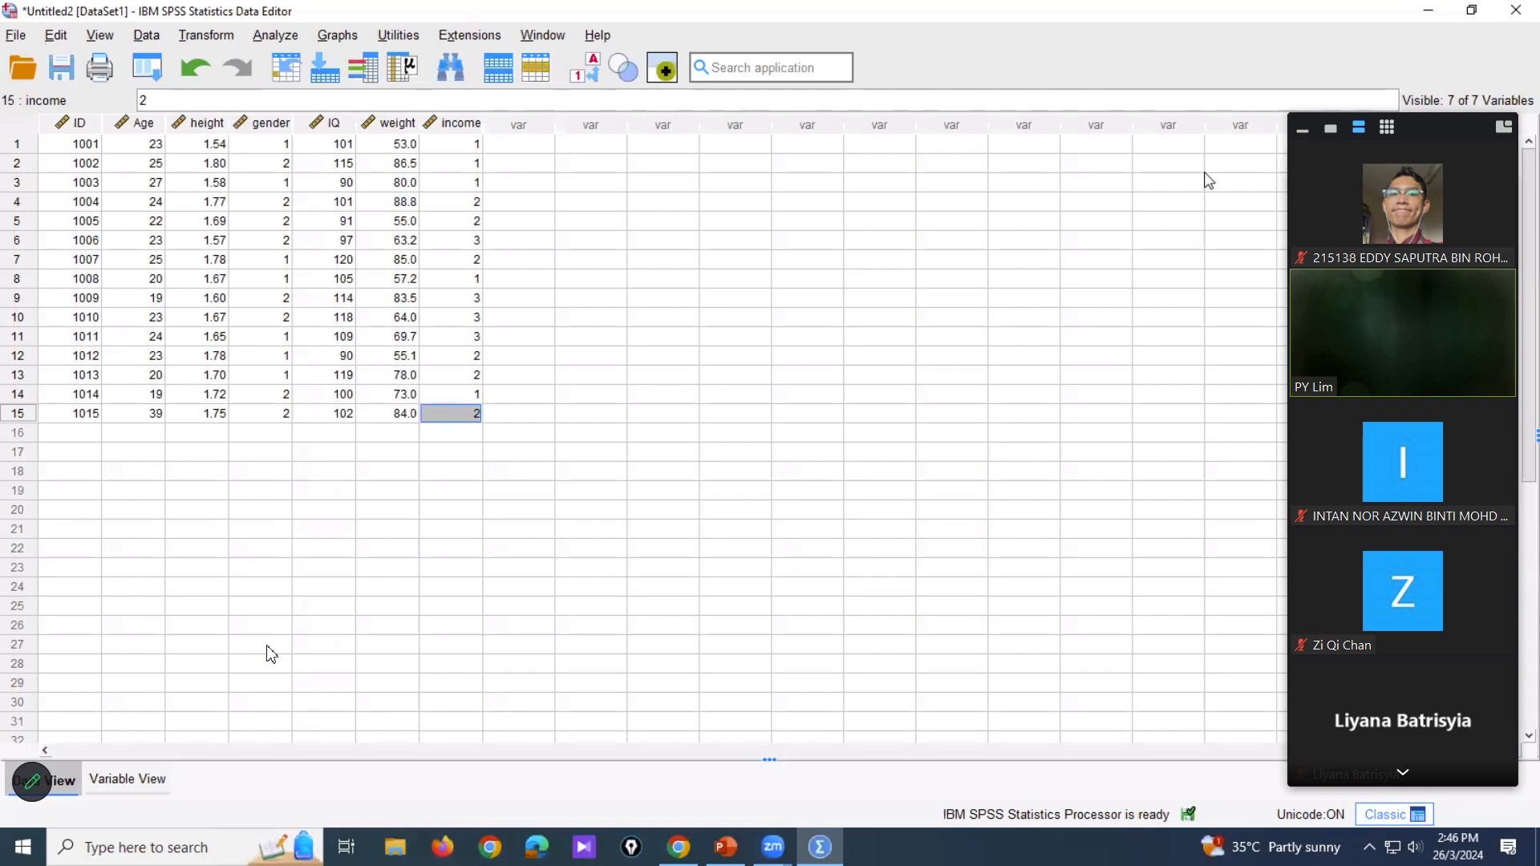
click(594, 76)
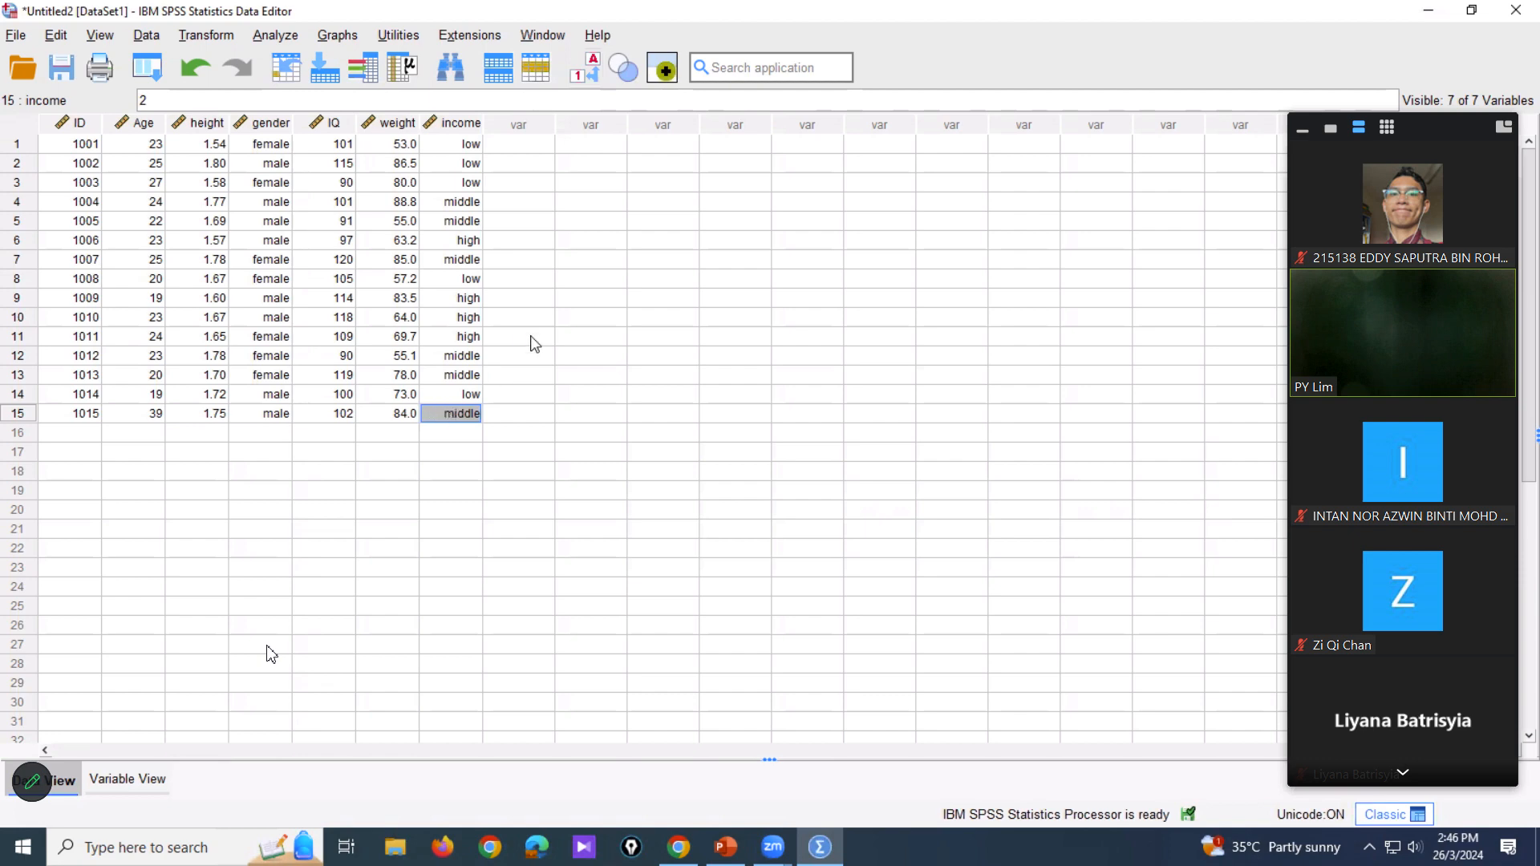
Step: Compare the gender and income codes with their value labels, checking the variable definitions in between
click(588, 70)
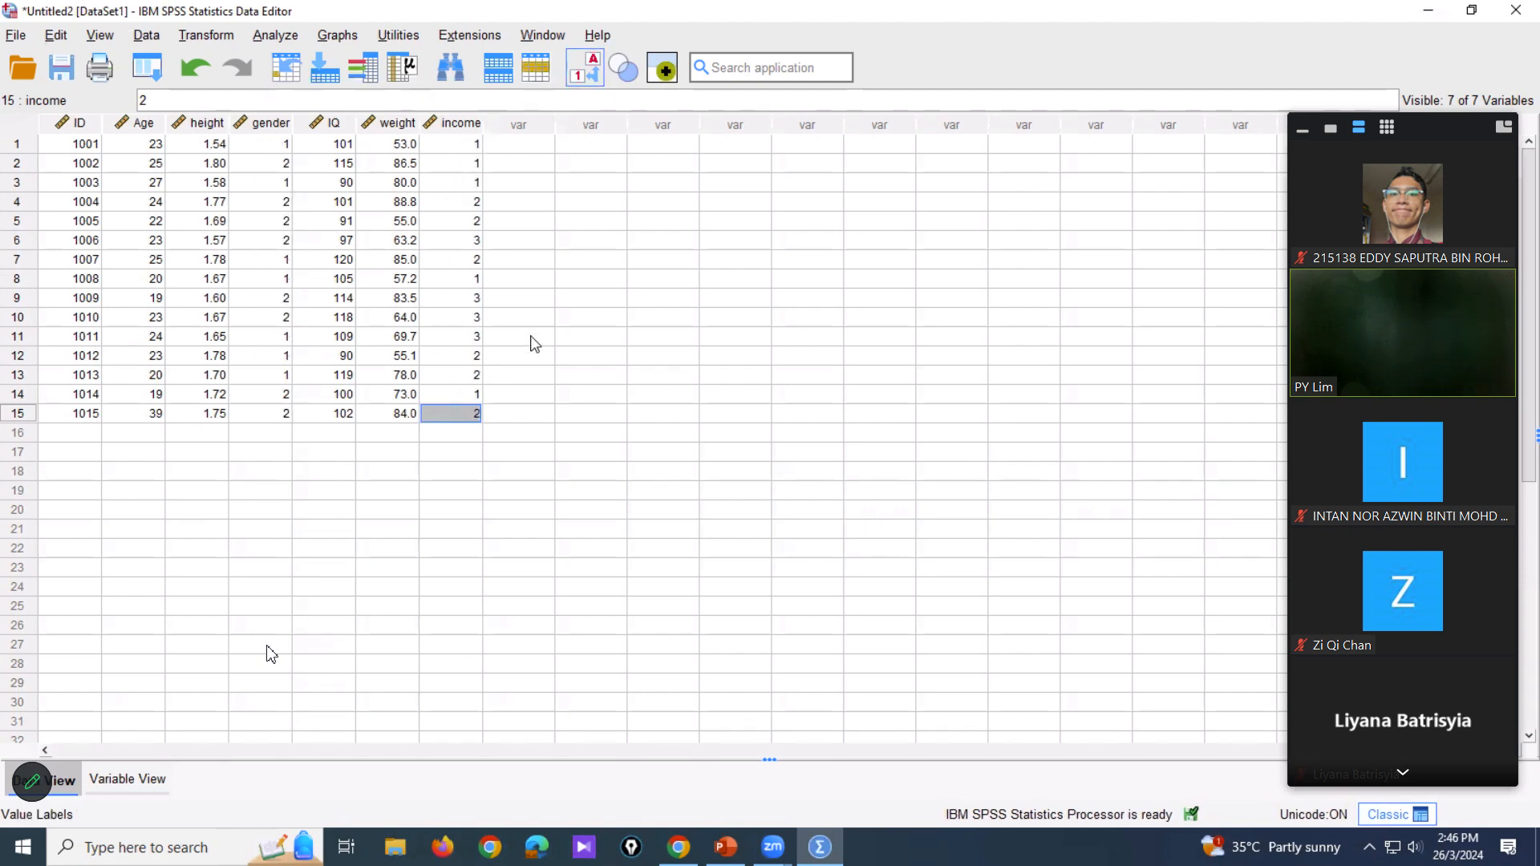
click(588, 70)
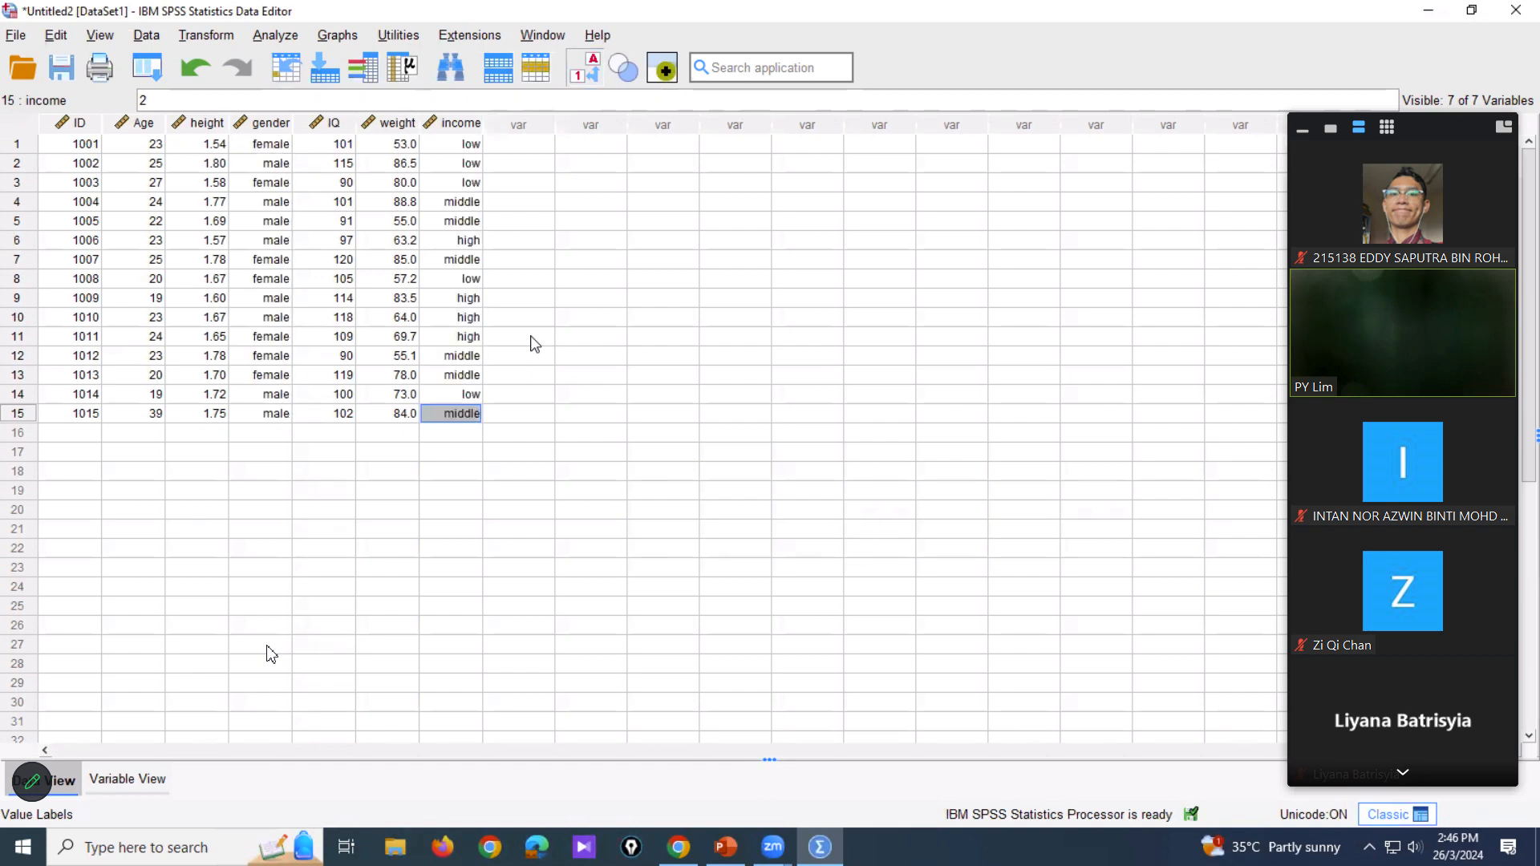
click(128, 779)
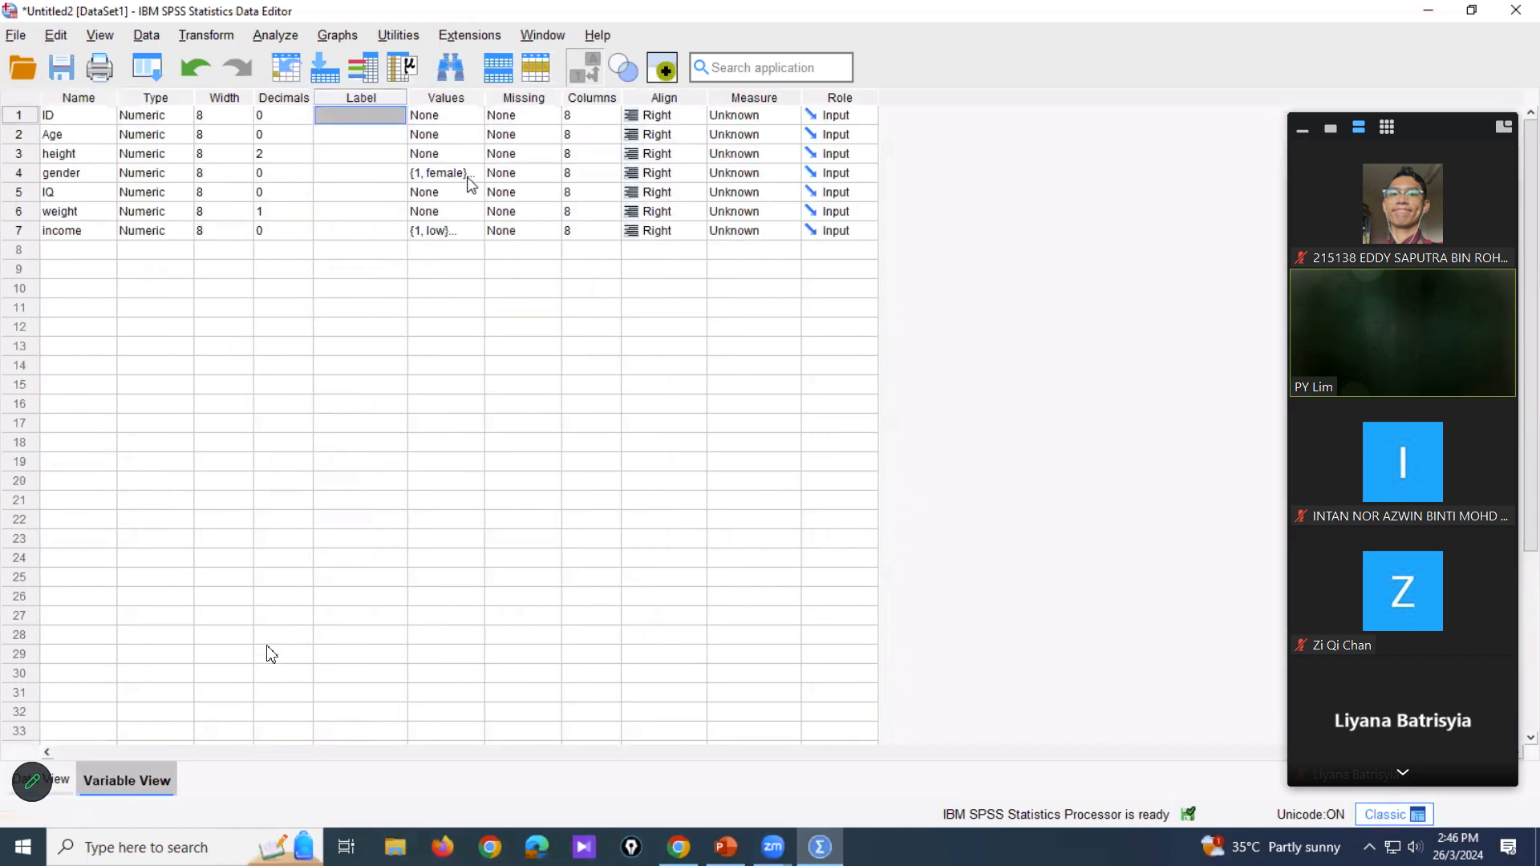
click(17, 786)
click(582, 71)
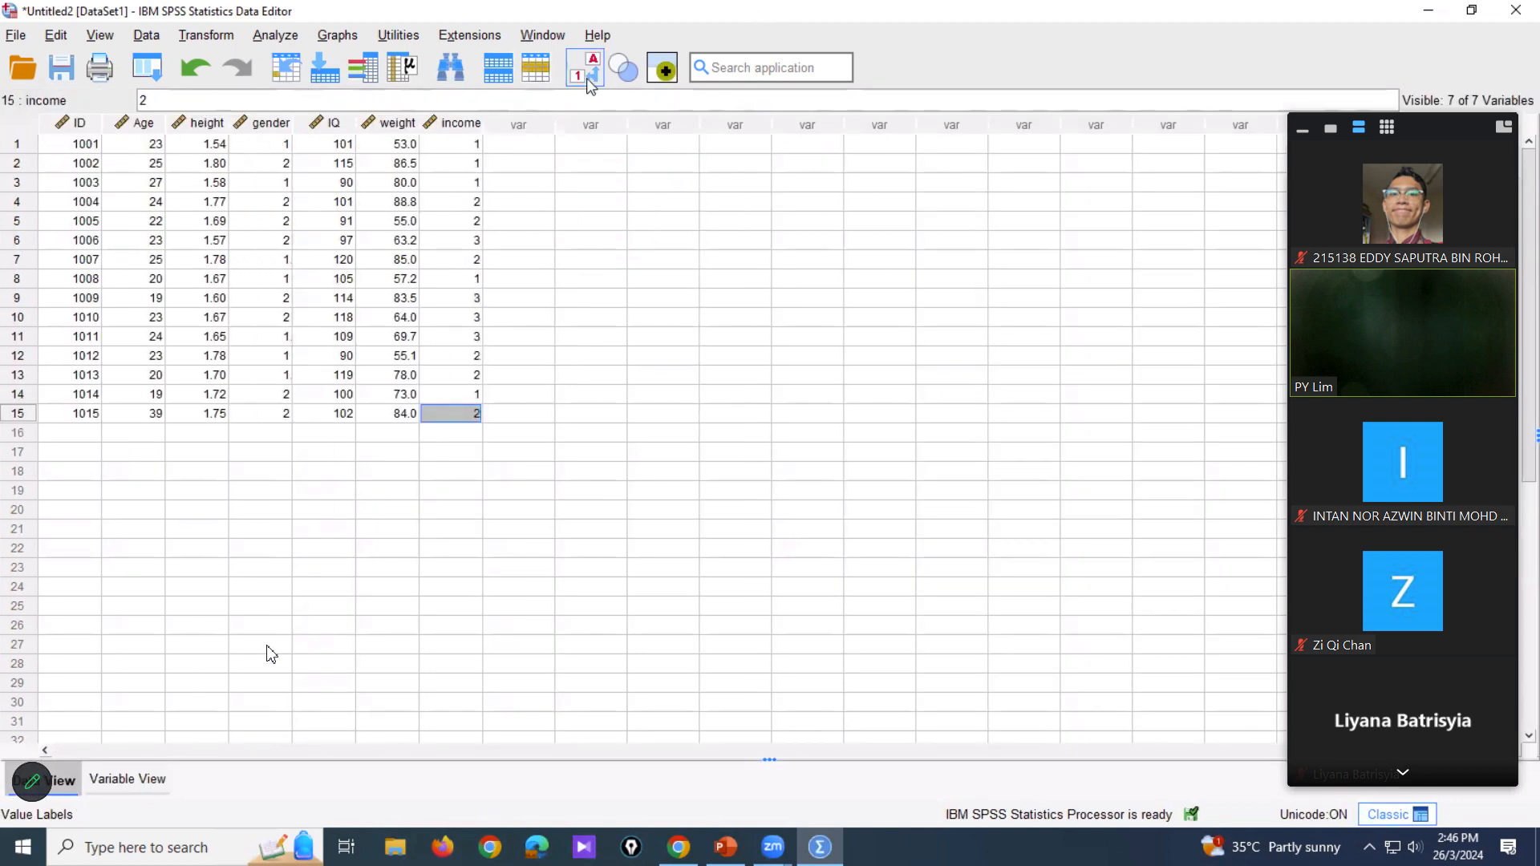
click(579, 77)
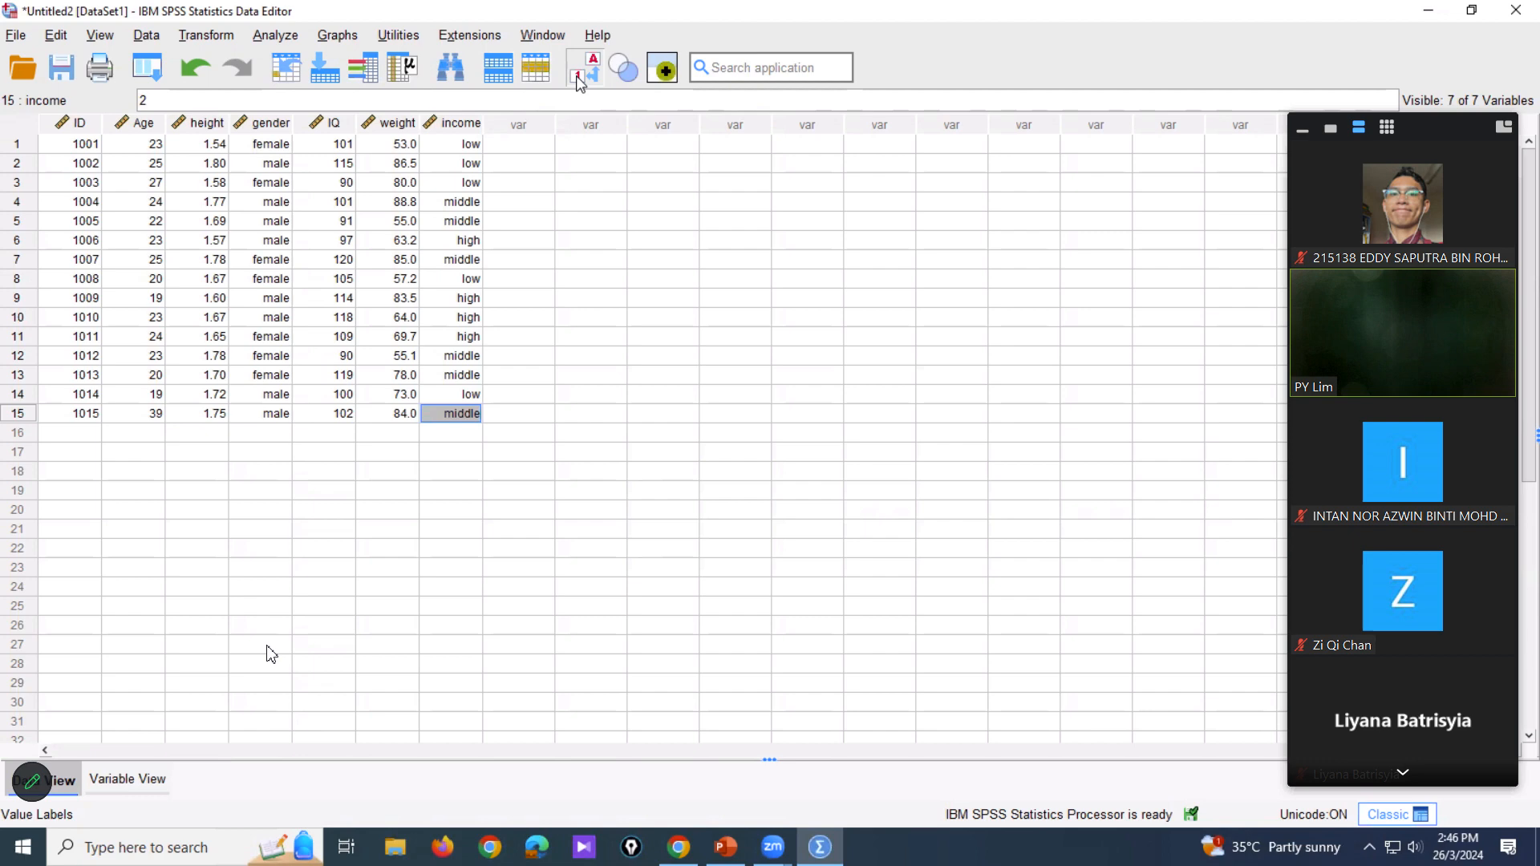
Step: Enter the text female for the first case in the empty column after income and compare it with value labels off and on
key(Return)
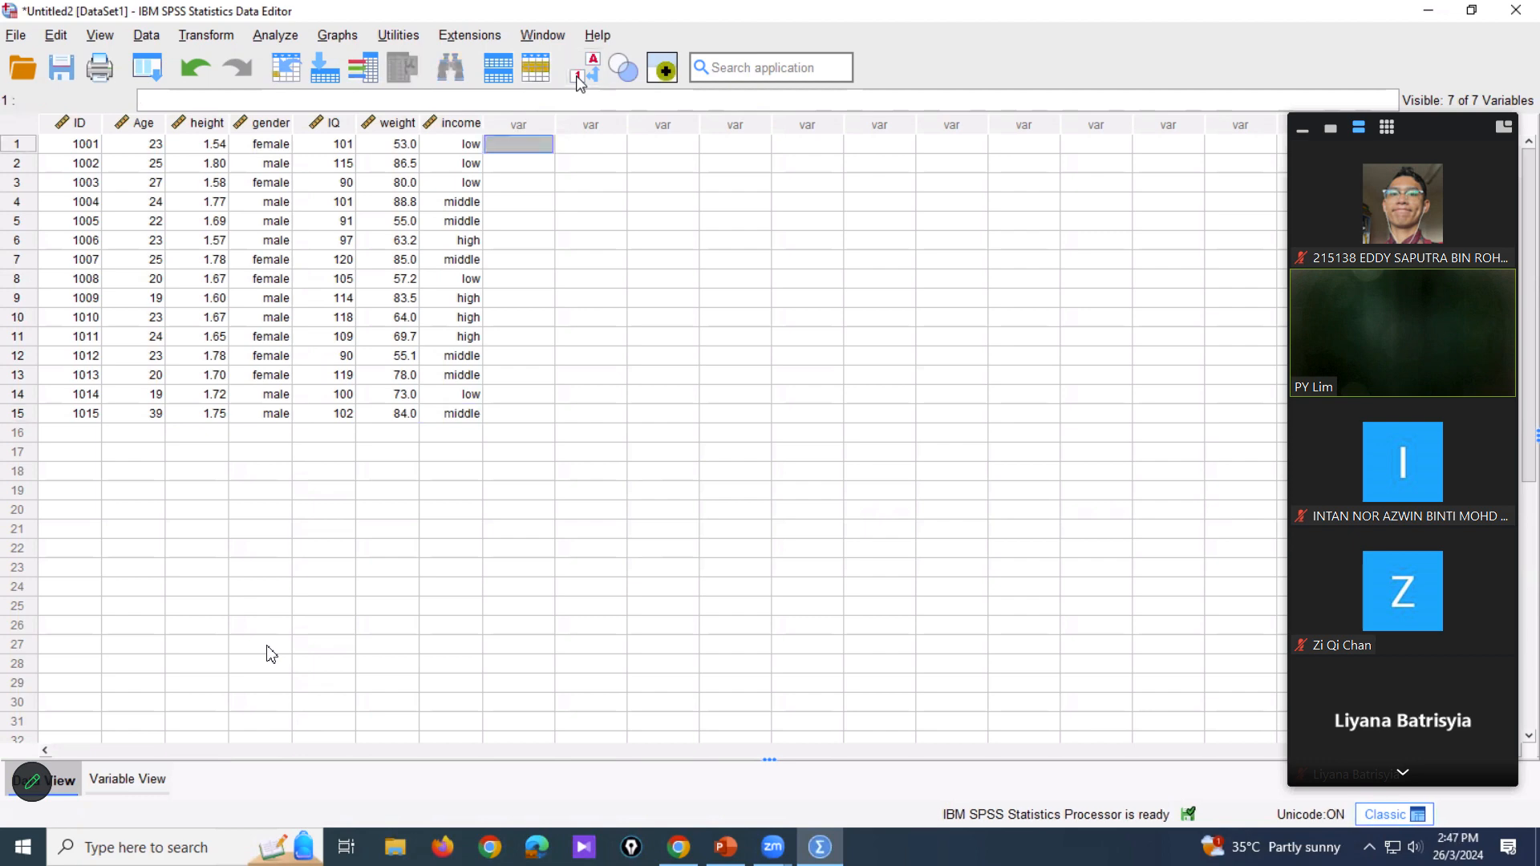
text(fe)
text(msa)
text(le)
key(Left)
key(Left)
key(Left)
key(BackSpace)
key(Return)
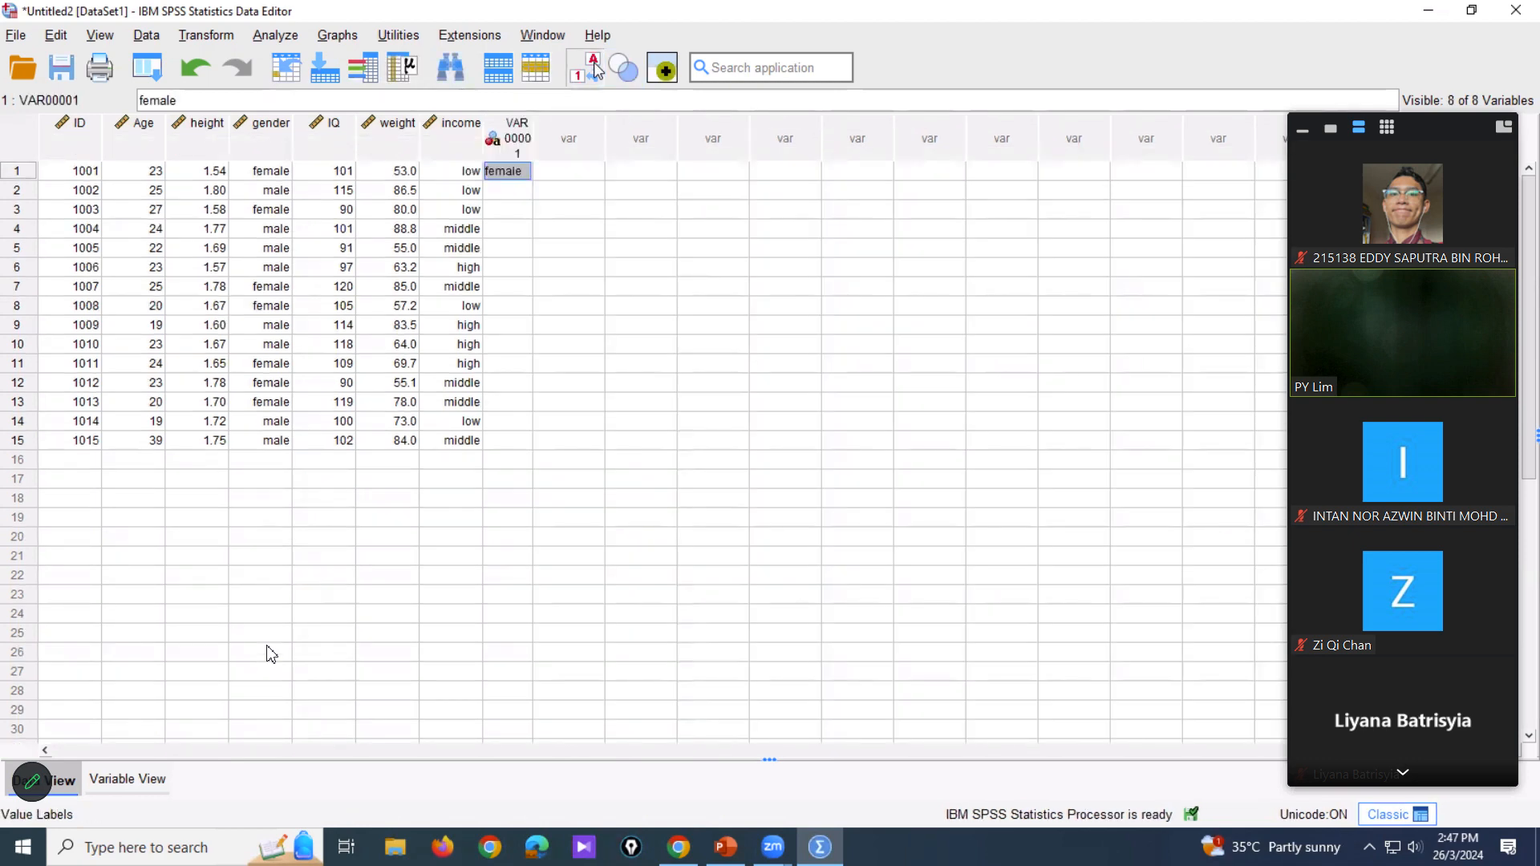
click(594, 71)
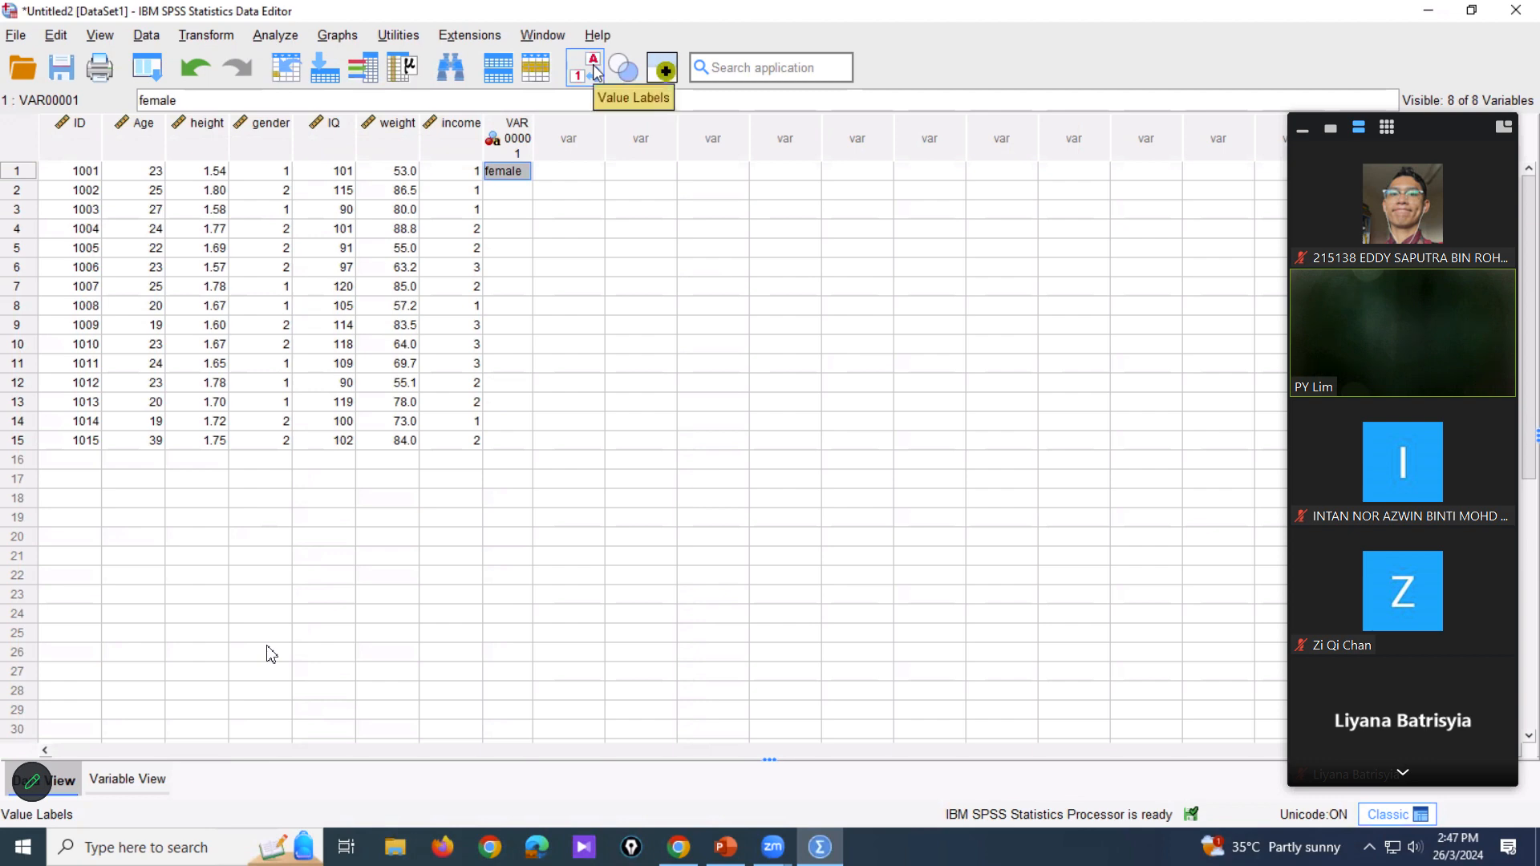
click(595, 71)
Step: Delete the extra text column after income
click(512, 144)
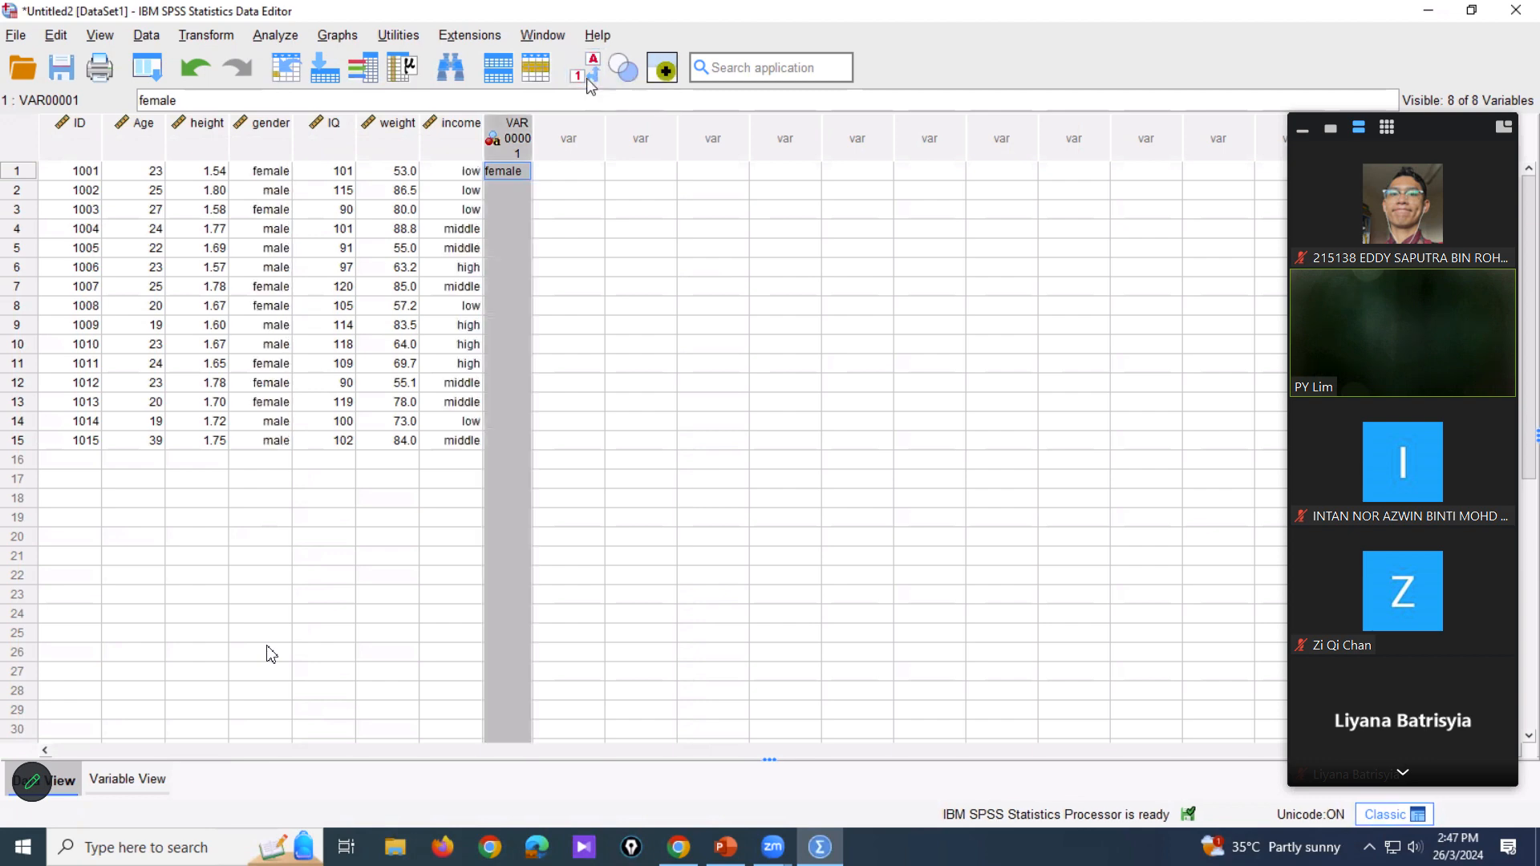
right_click(514, 146)
click(576, 316)
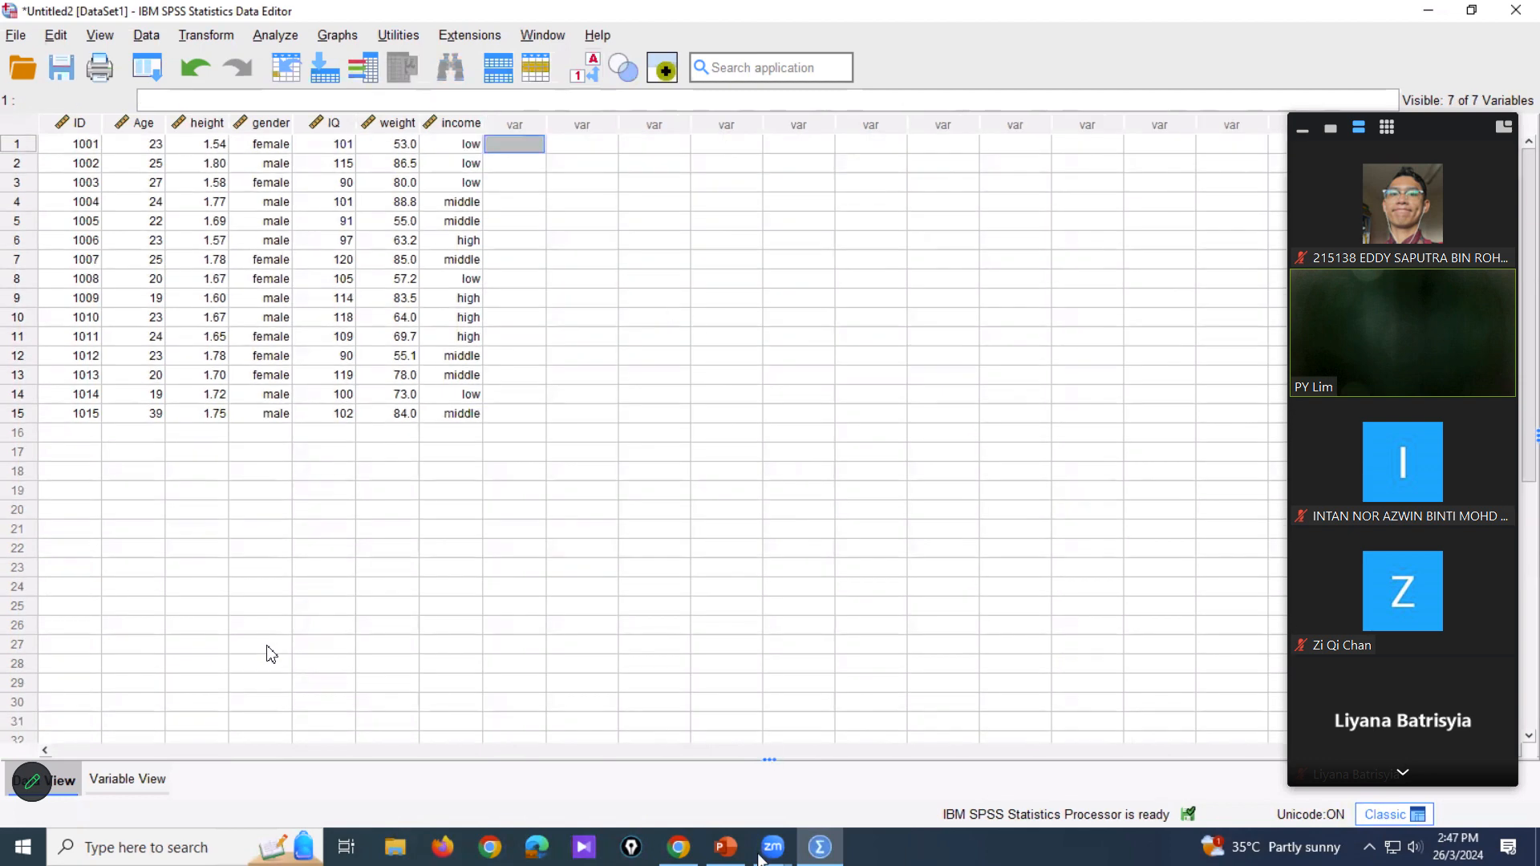
Step: Switch to PowerPoint, show the Insert a new case and variable slide, and minimize Zoom's participant video panel over the shared desktop
click(725, 847)
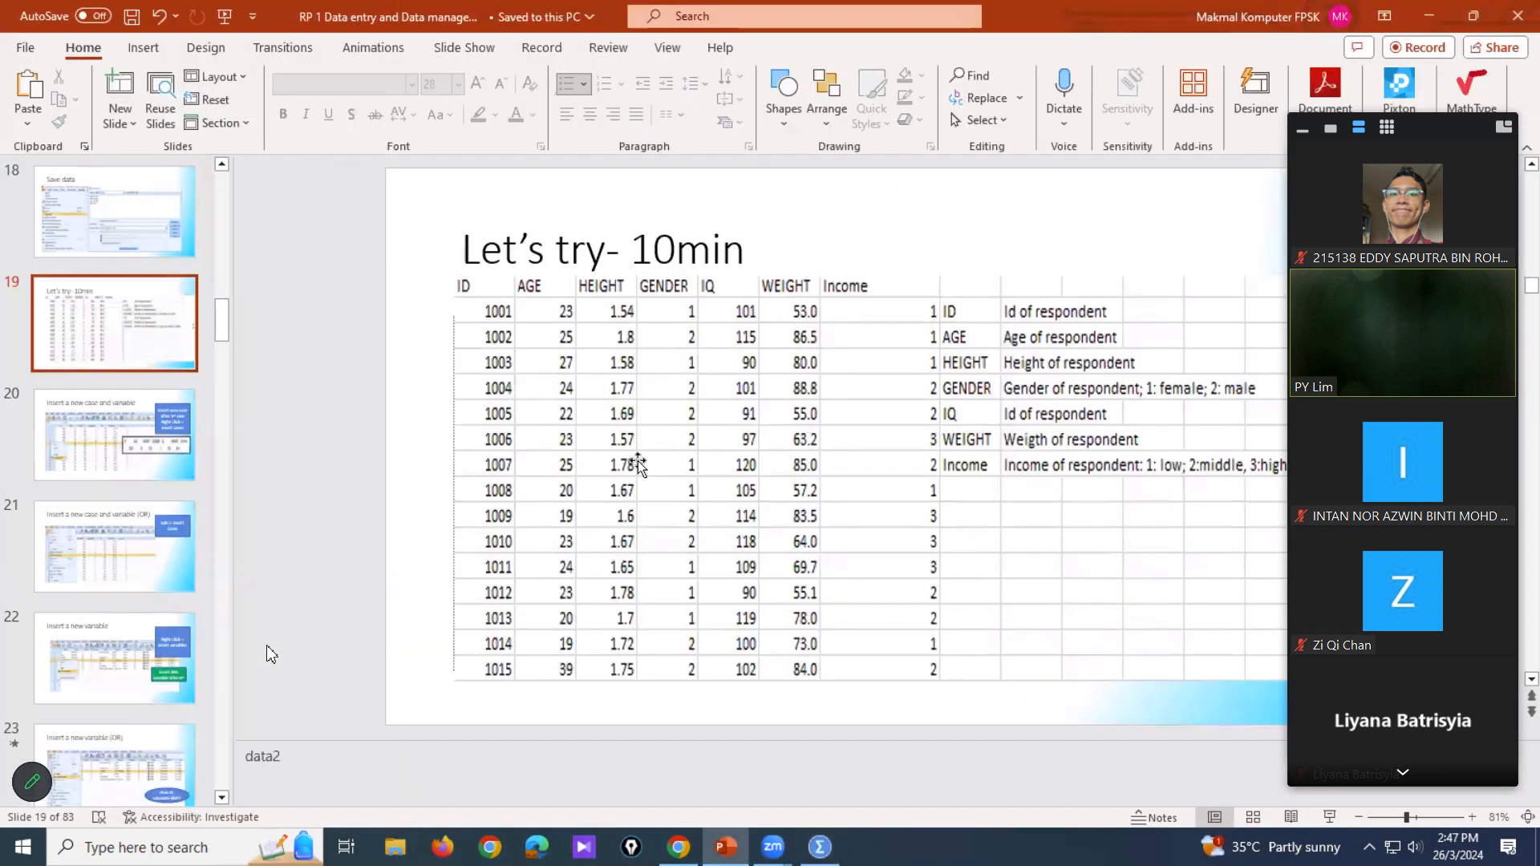
scroll(640, 463, down, 1)
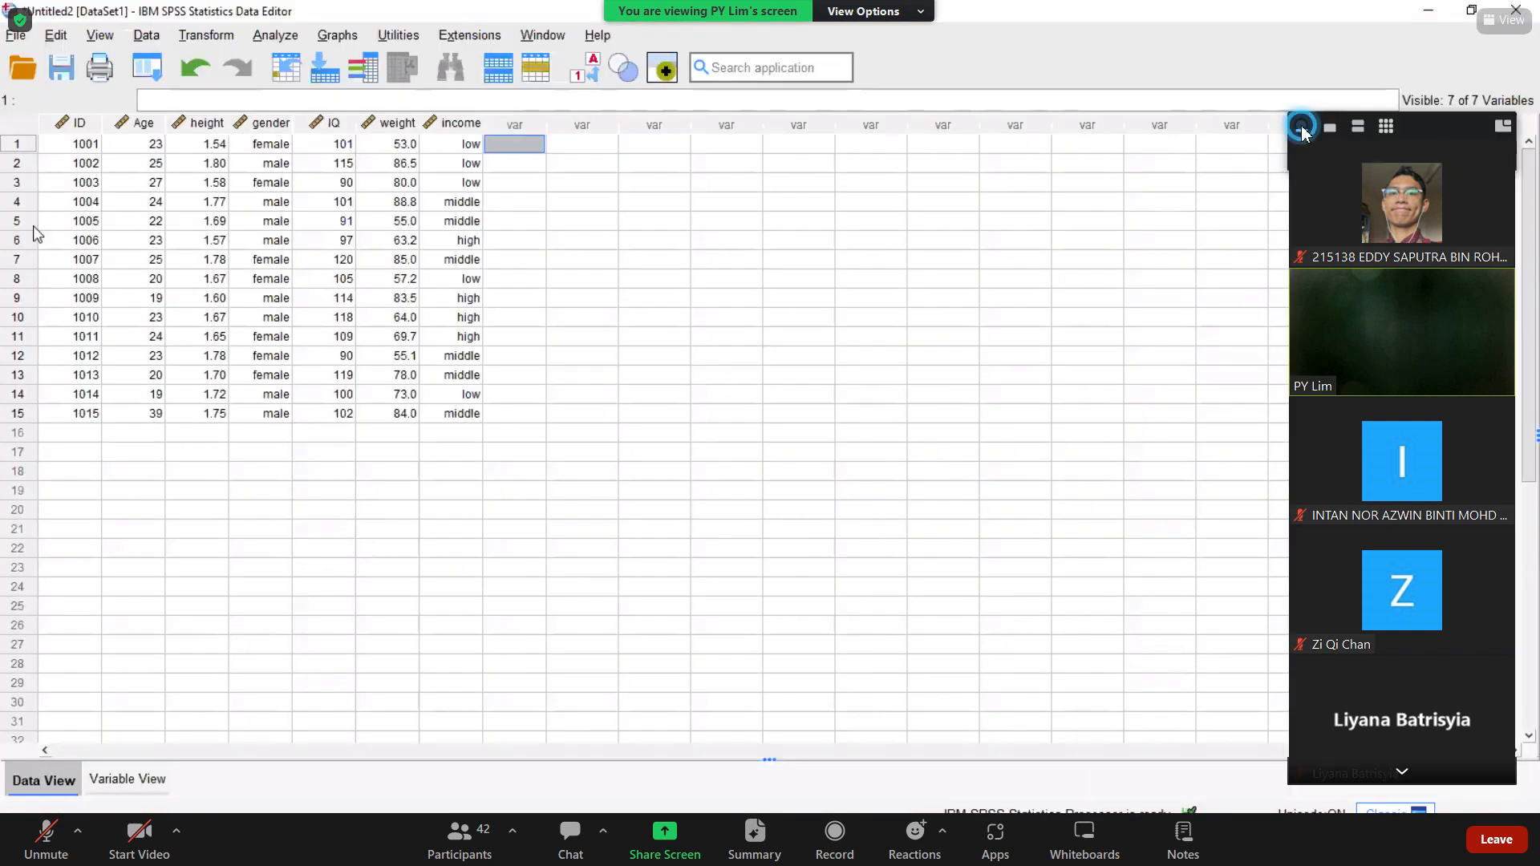
click(1301, 128)
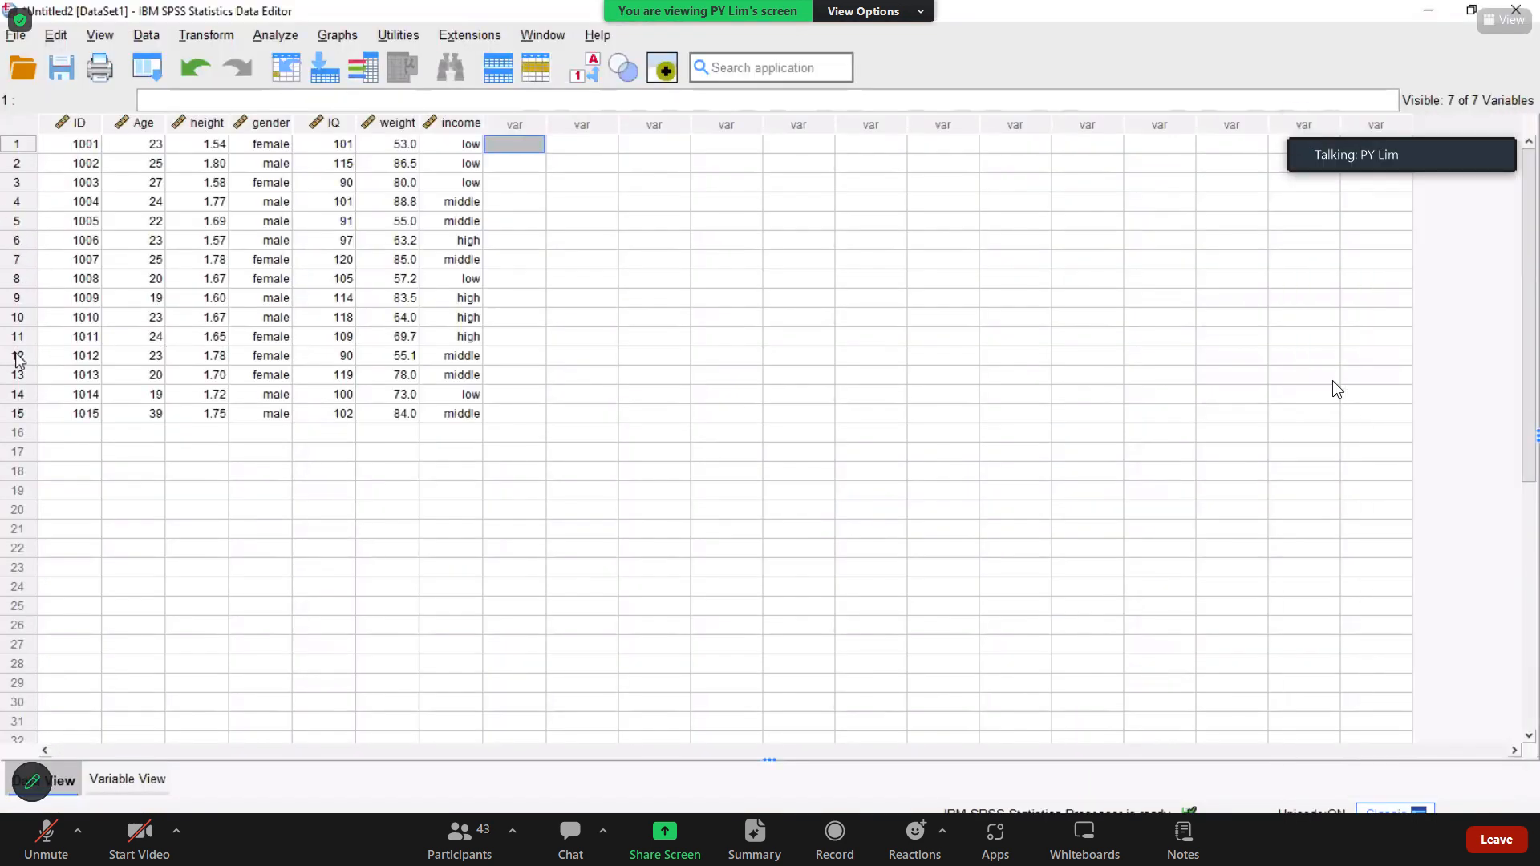
Step: Insert an empty case above respondent 1005 in SPSS and undo the insertion
right_click(24, 238)
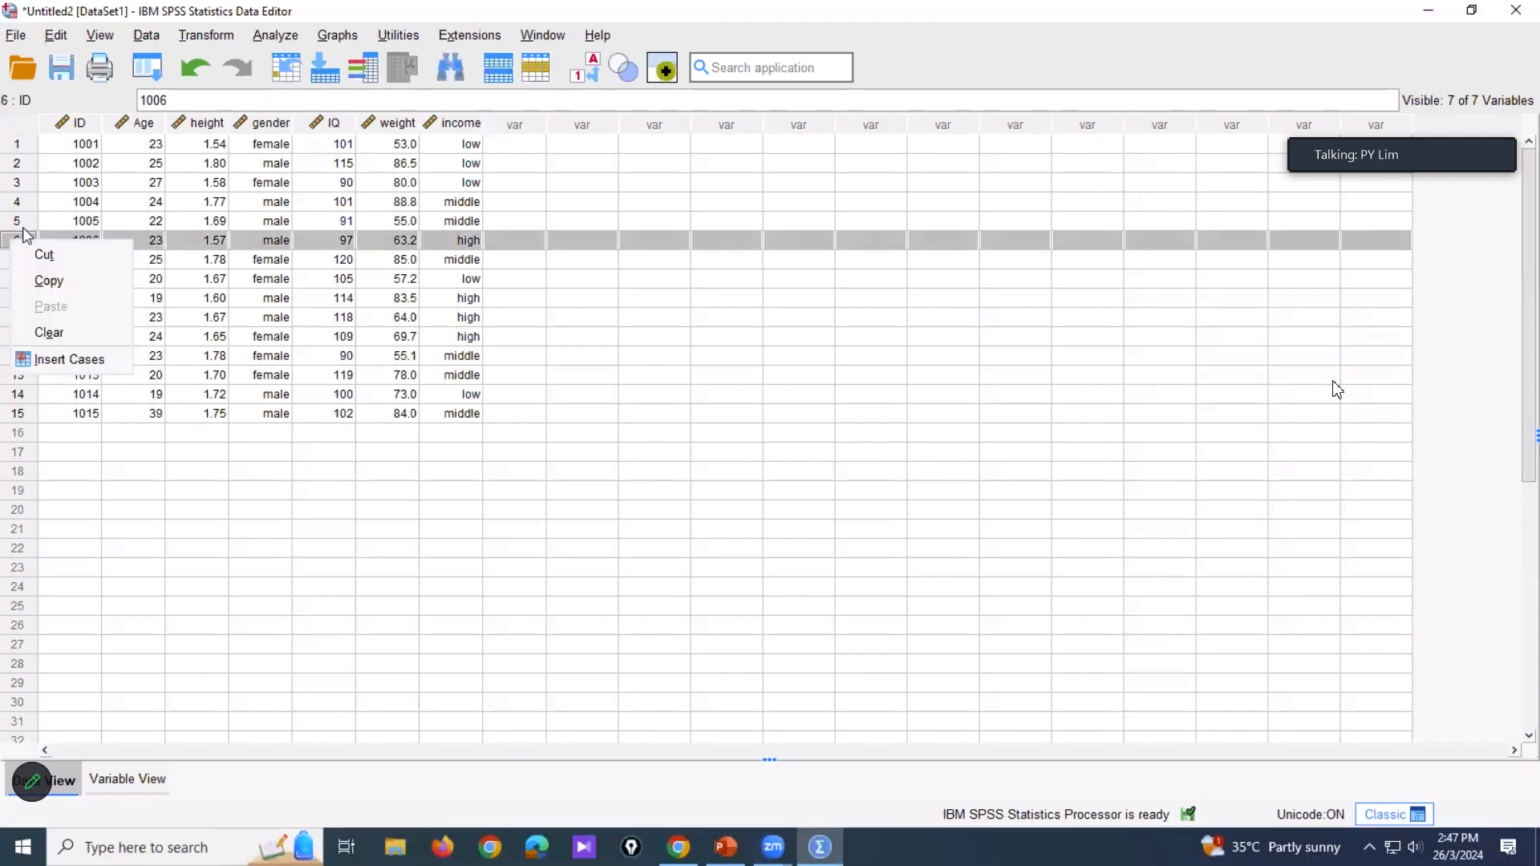
click(22, 225)
right_click(23, 225)
click(56, 347)
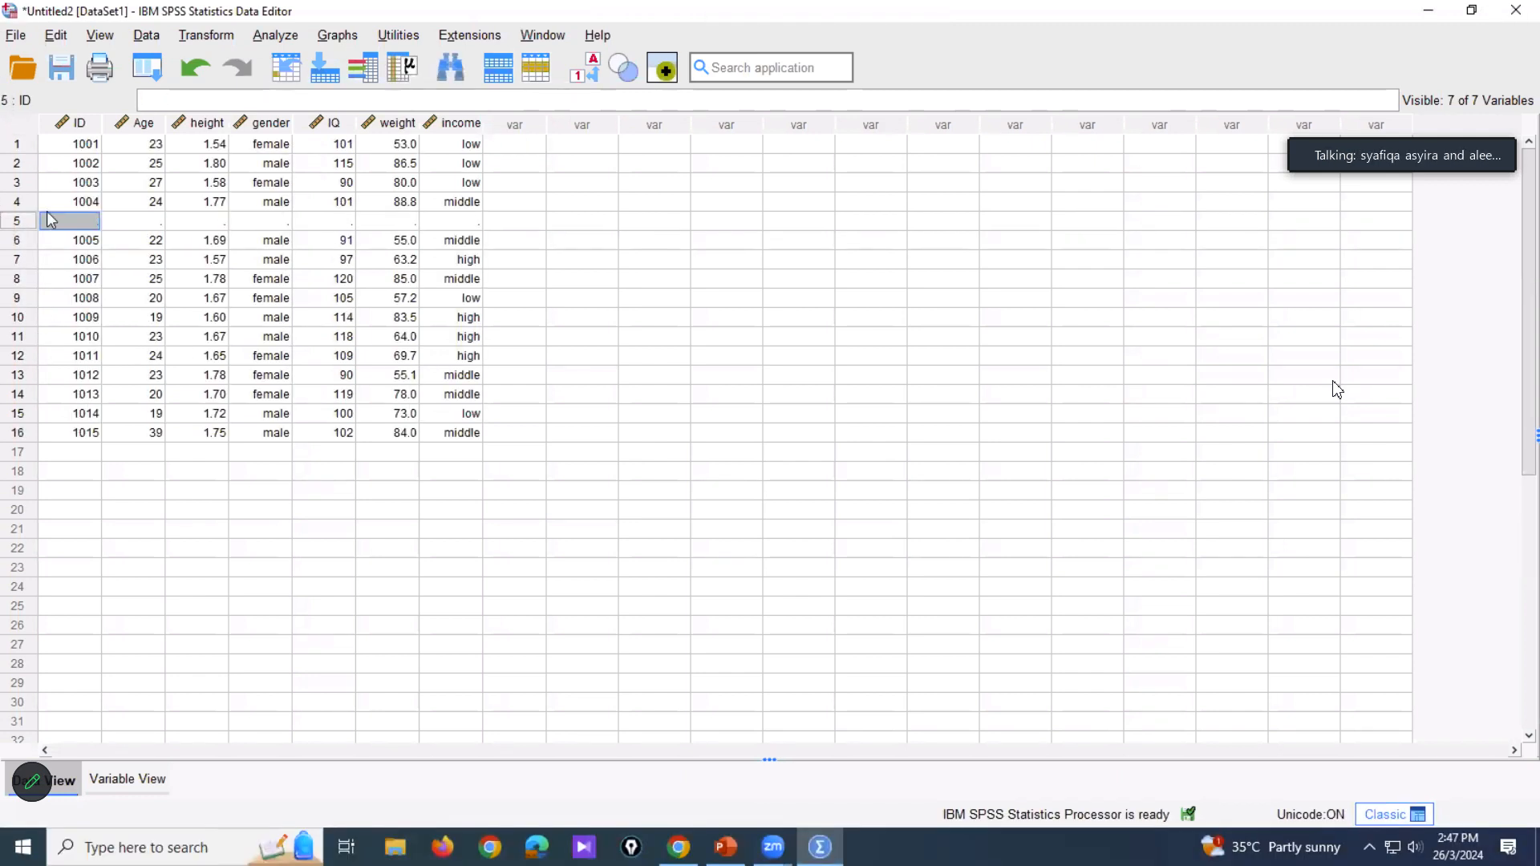
key(ctrl+z)
Step: Insert an empty case between respondents 1005 and 1006 and undo the insertion
click(22, 240)
right_click(22, 240)
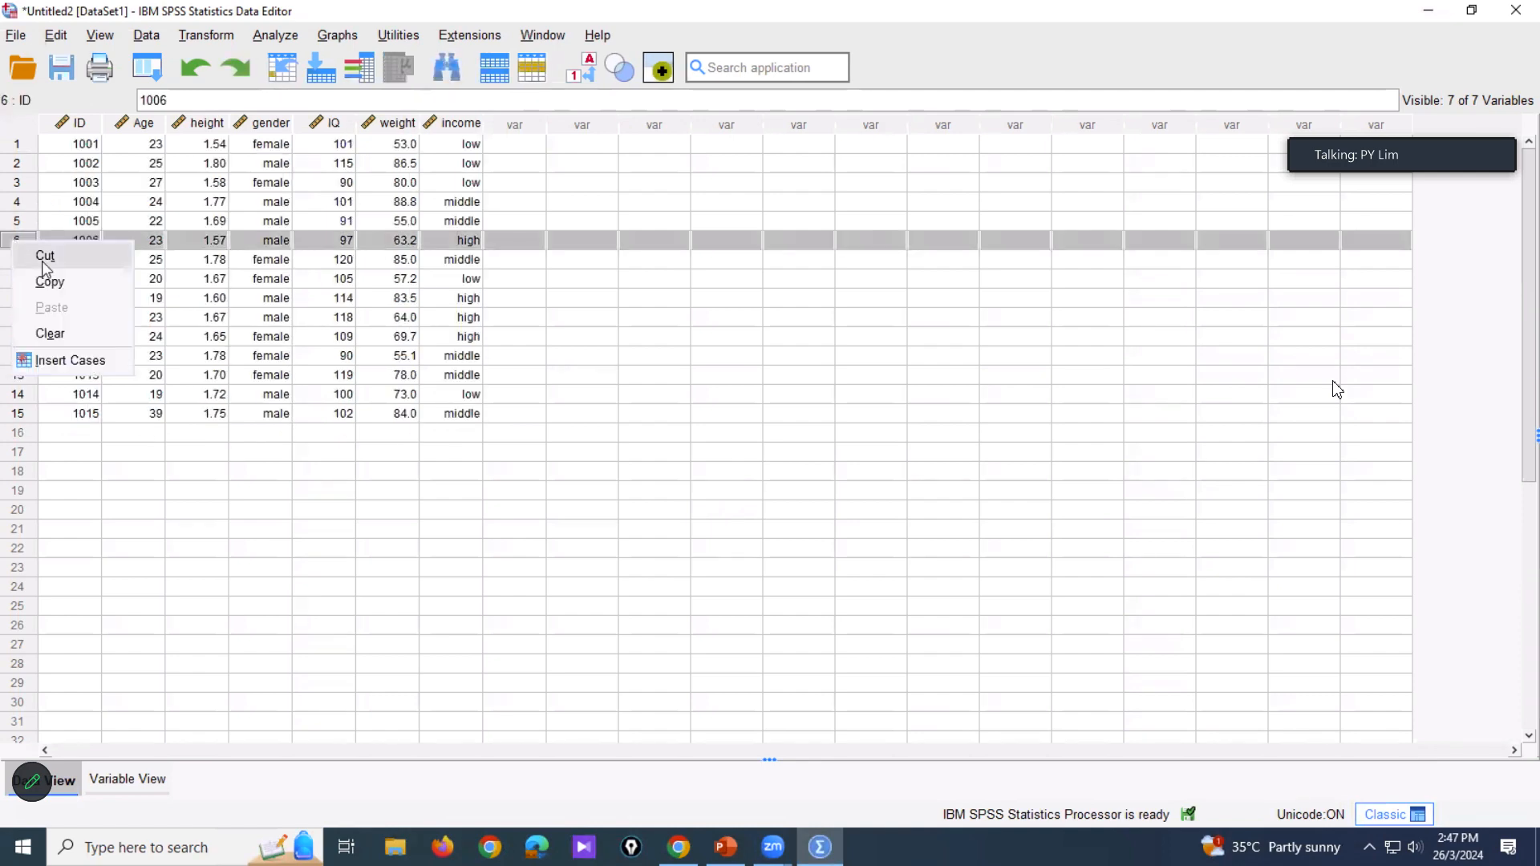
click(40, 355)
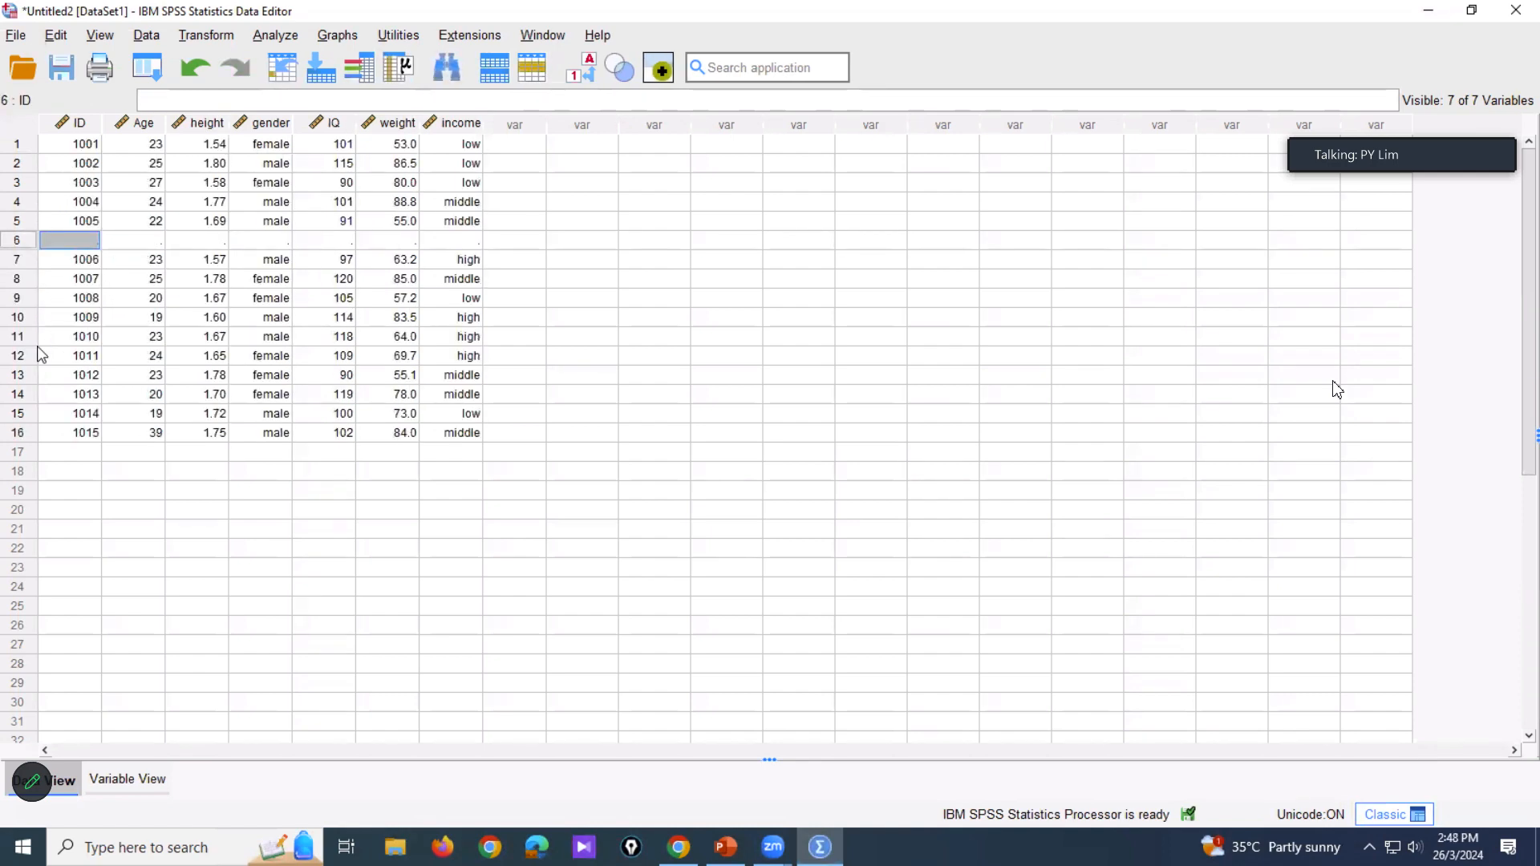
key(ctrl+z)
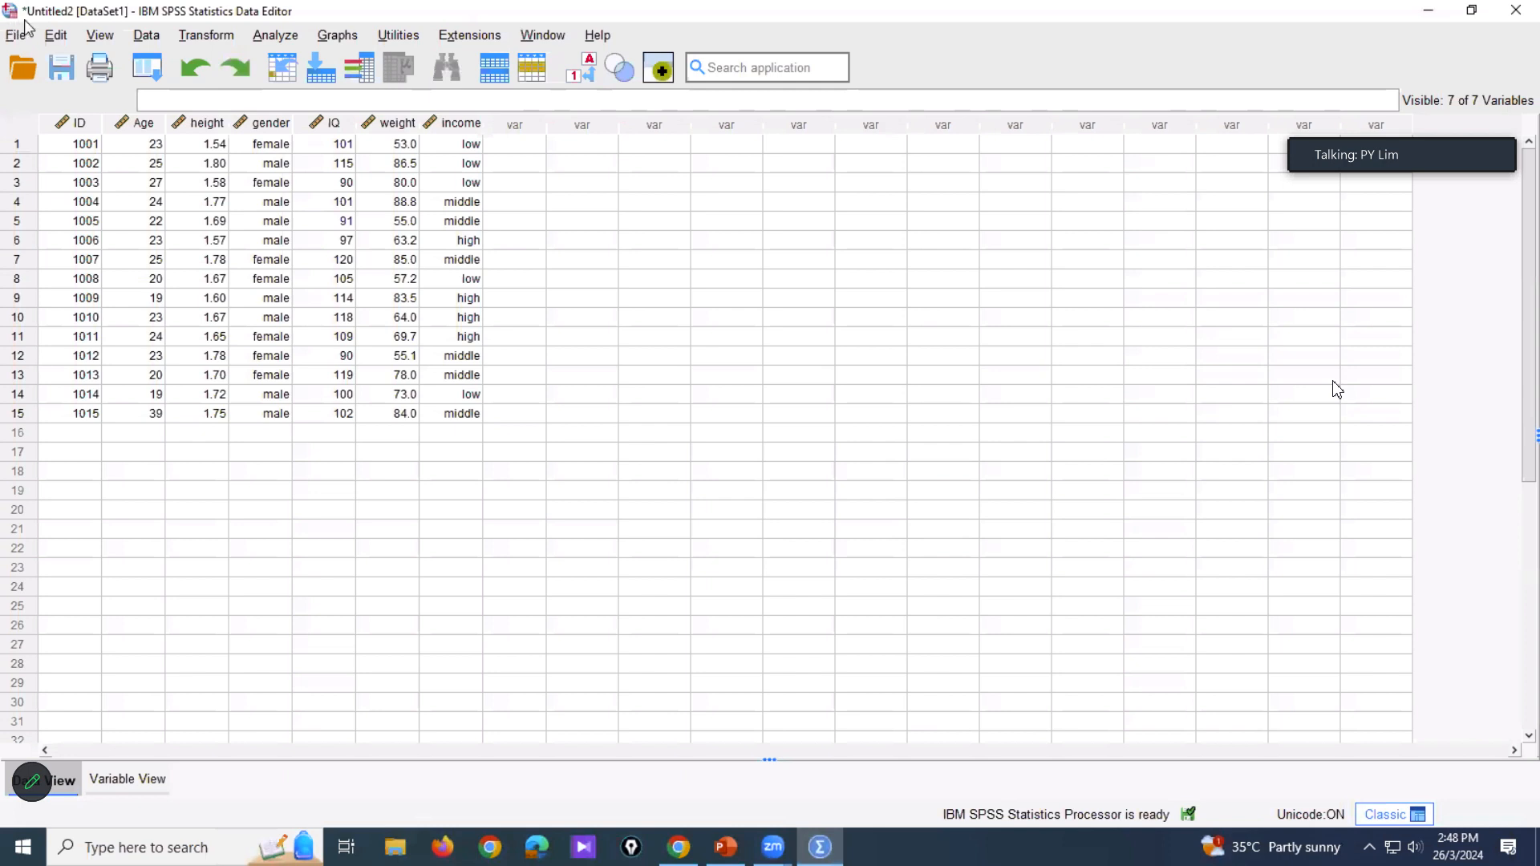
Step: Insert an empty case above respondent 1005 and look up the new respondent's values on the PowerPoint slide
click(32, 230)
right_click(32, 231)
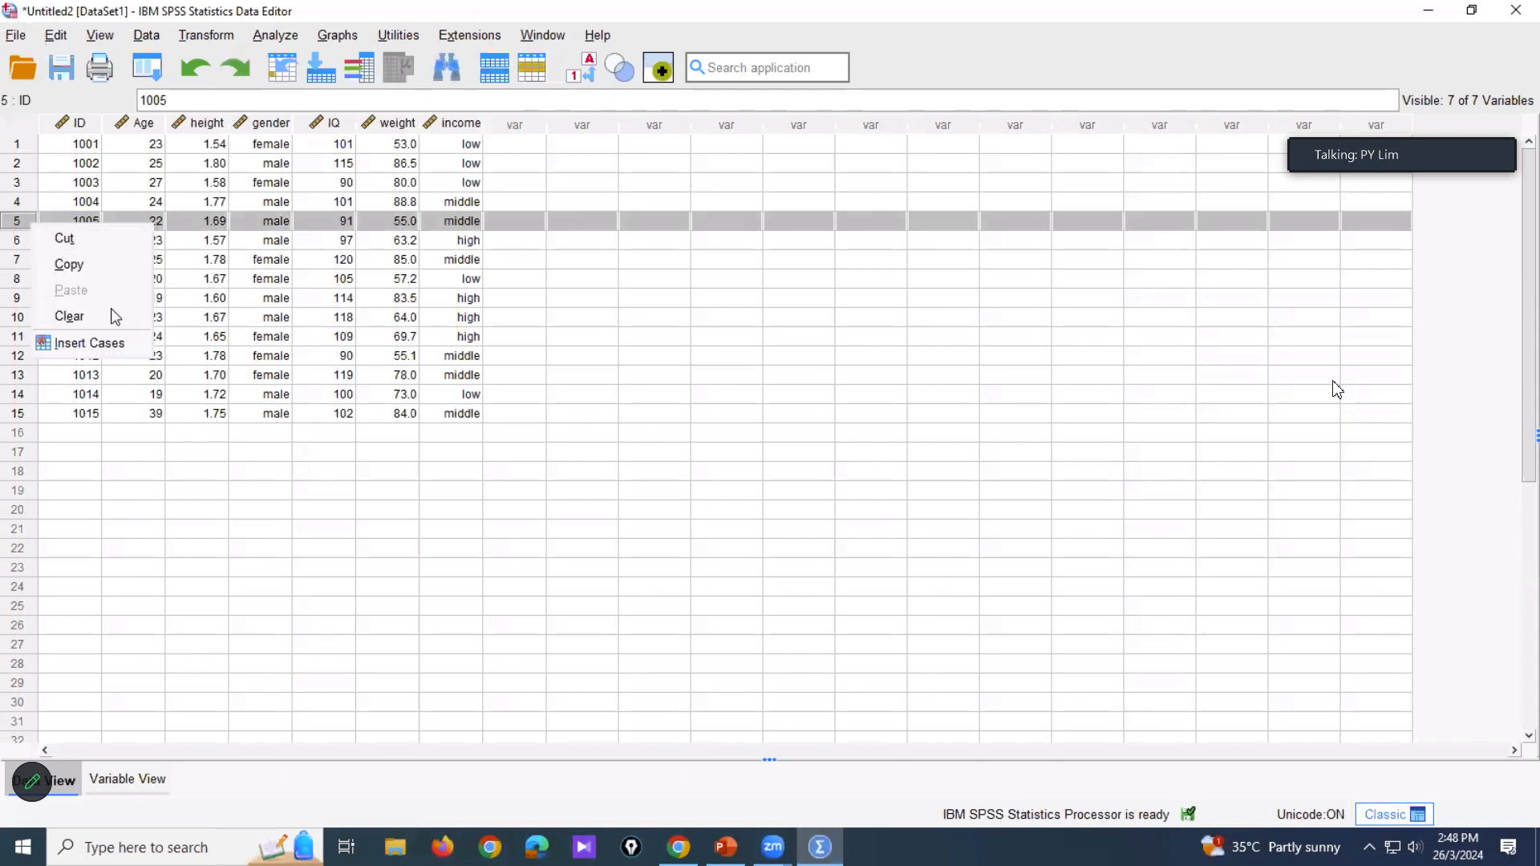
click(103, 356)
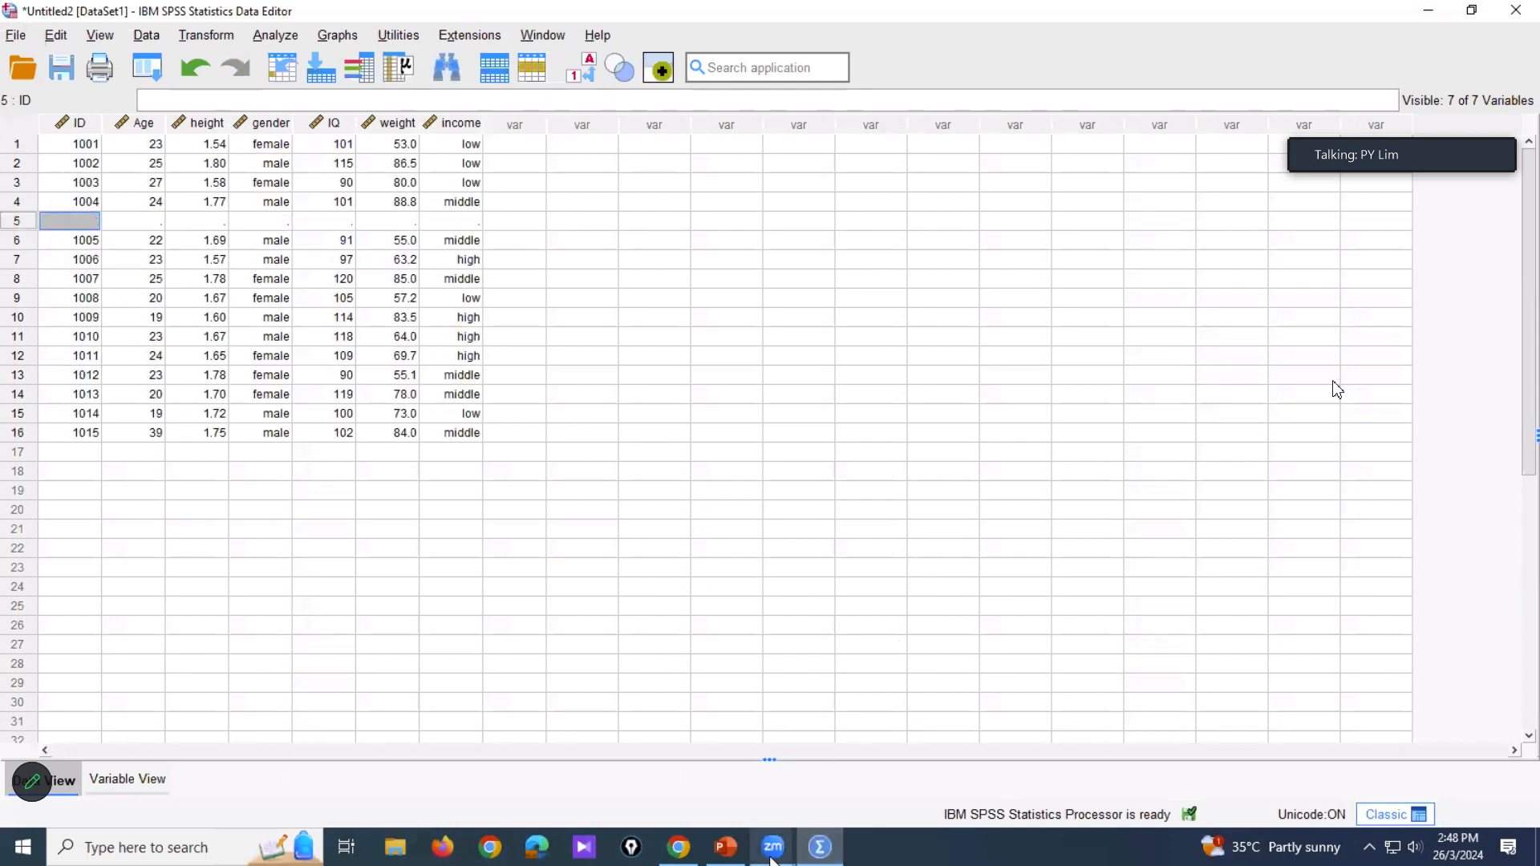
click(746, 854)
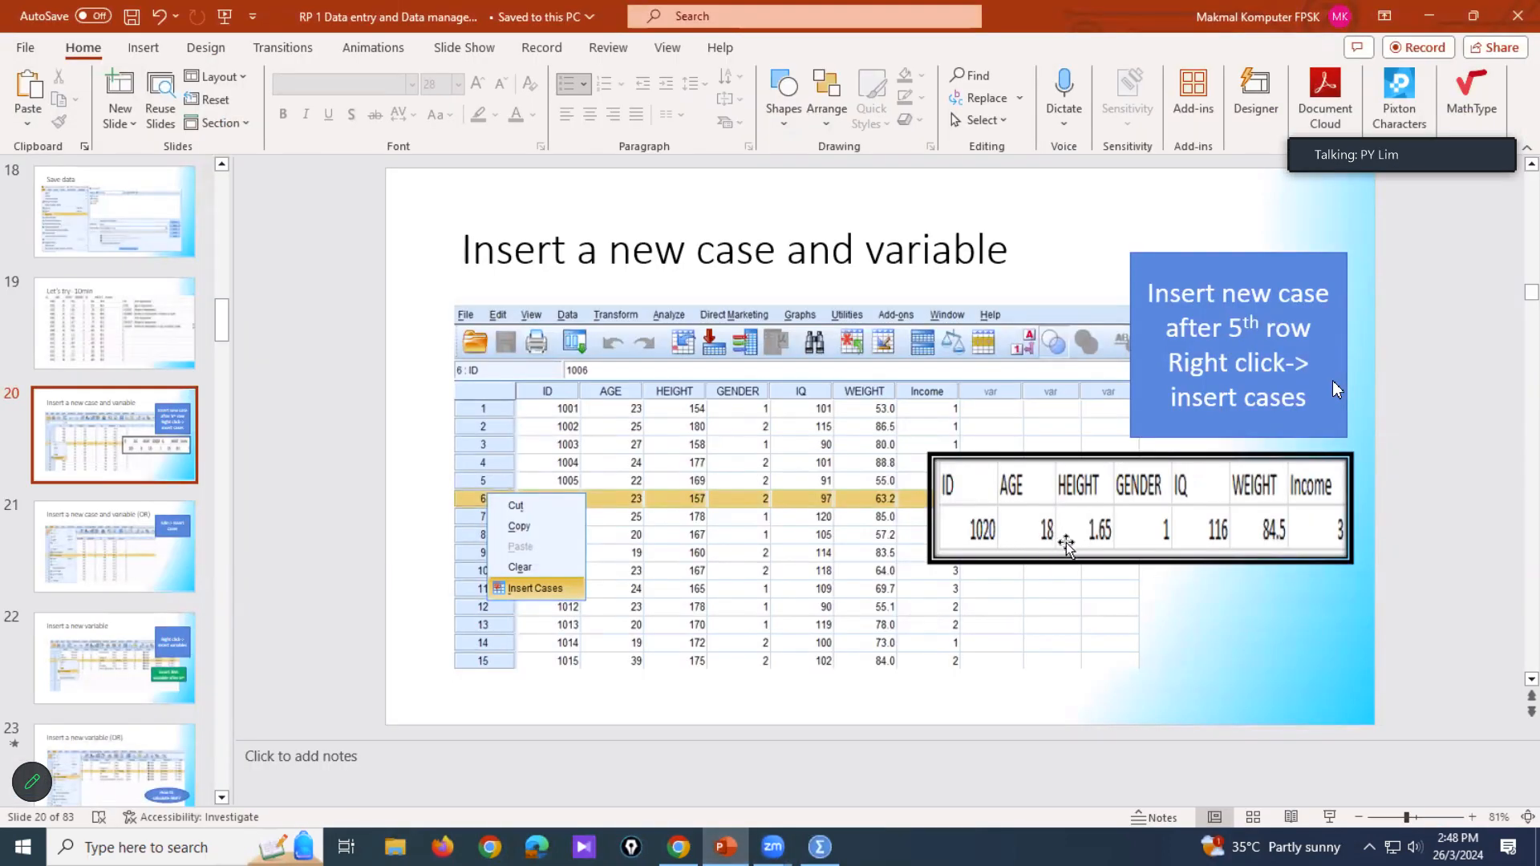
click(822, 847)
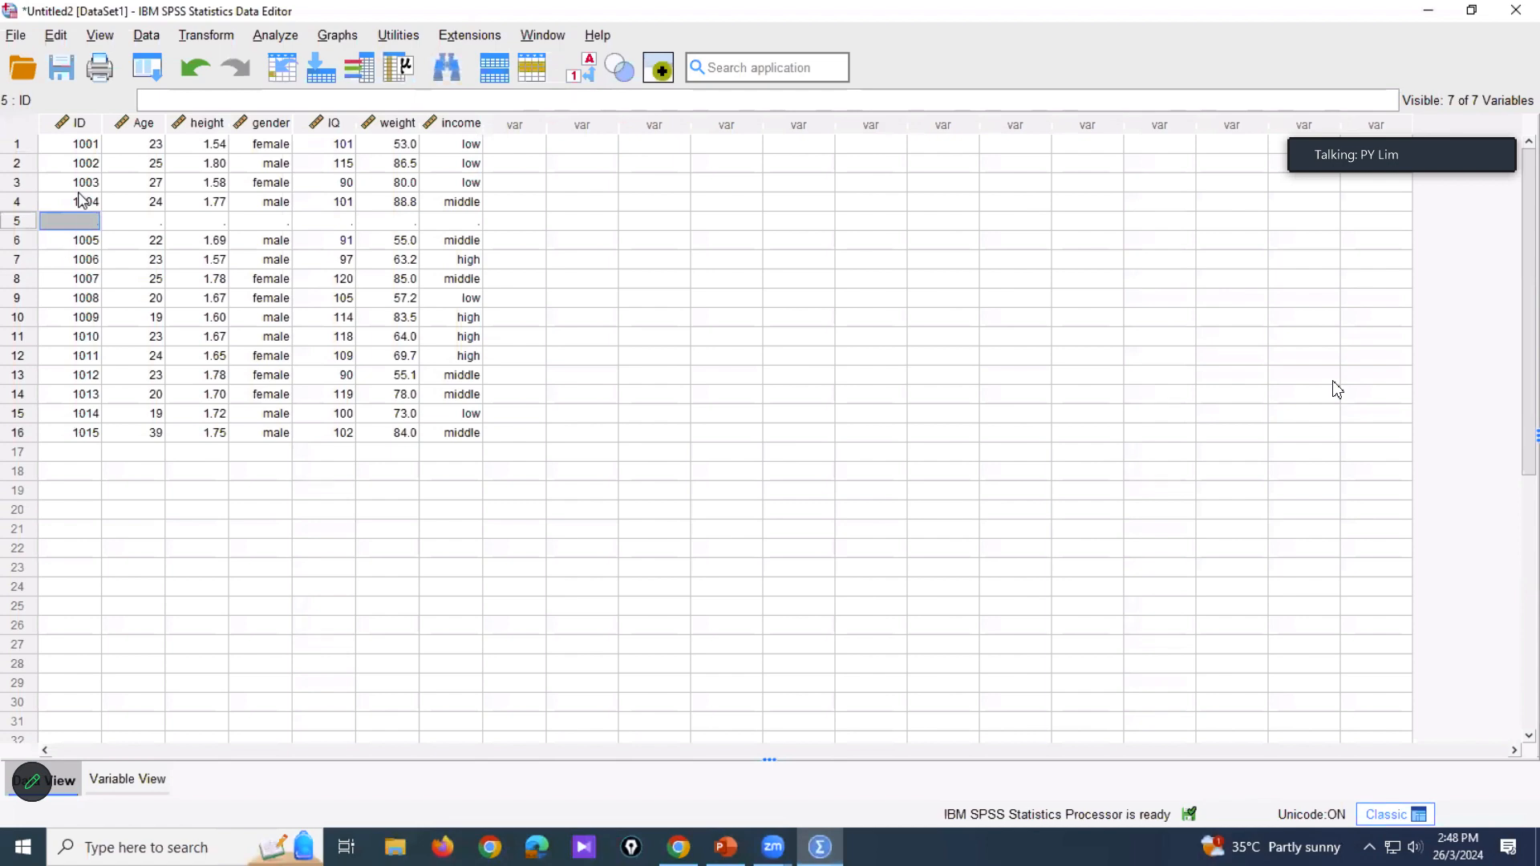
Step: Enter ID 1020 and age 18 for the new case in row 5, checking the values against the slide
text(1020)
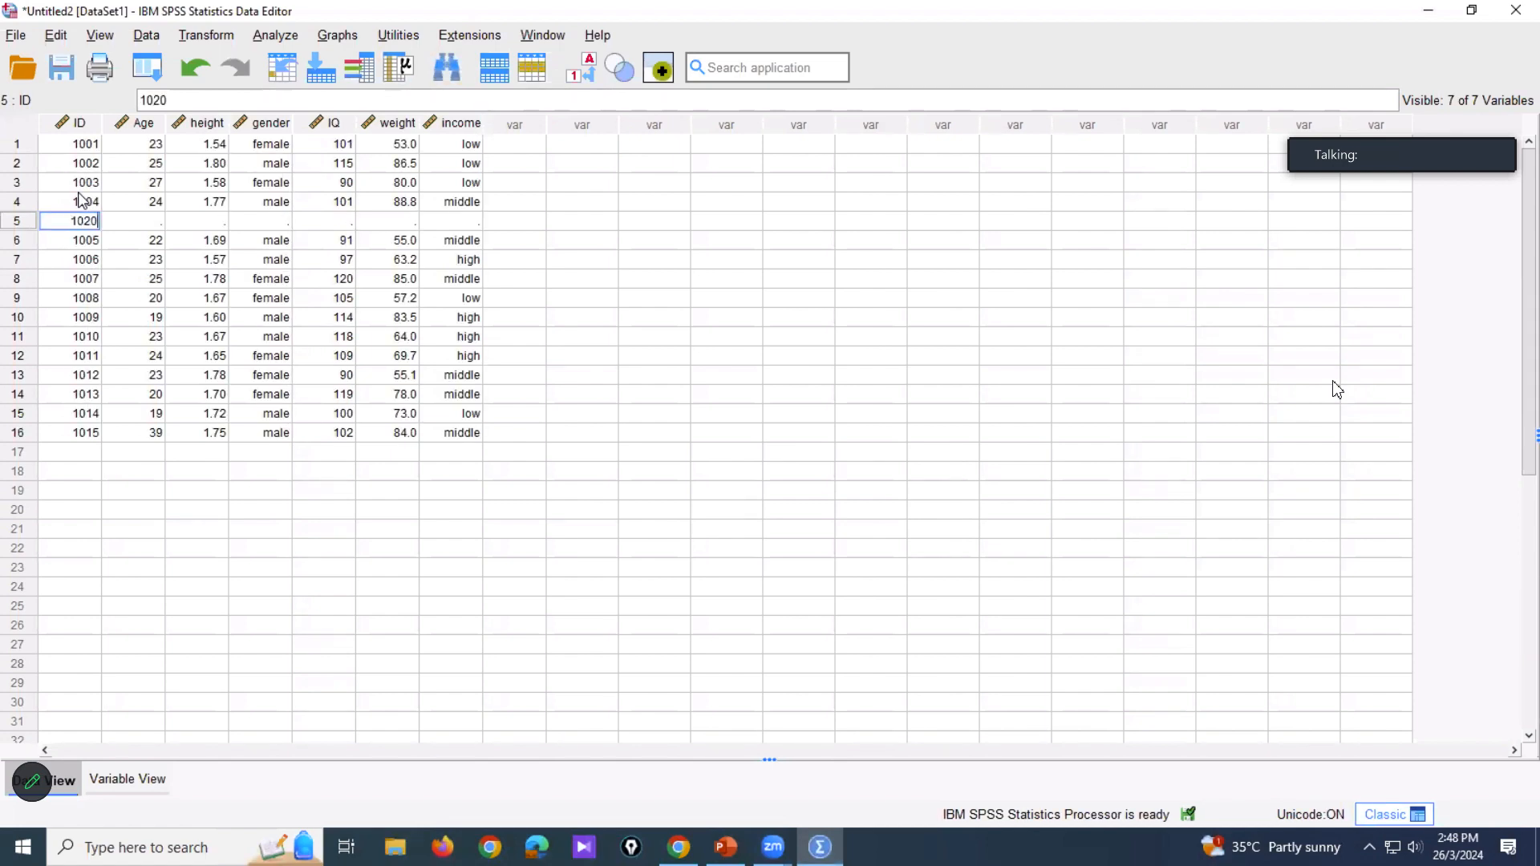
key(Tab)
key(alt+Tab)
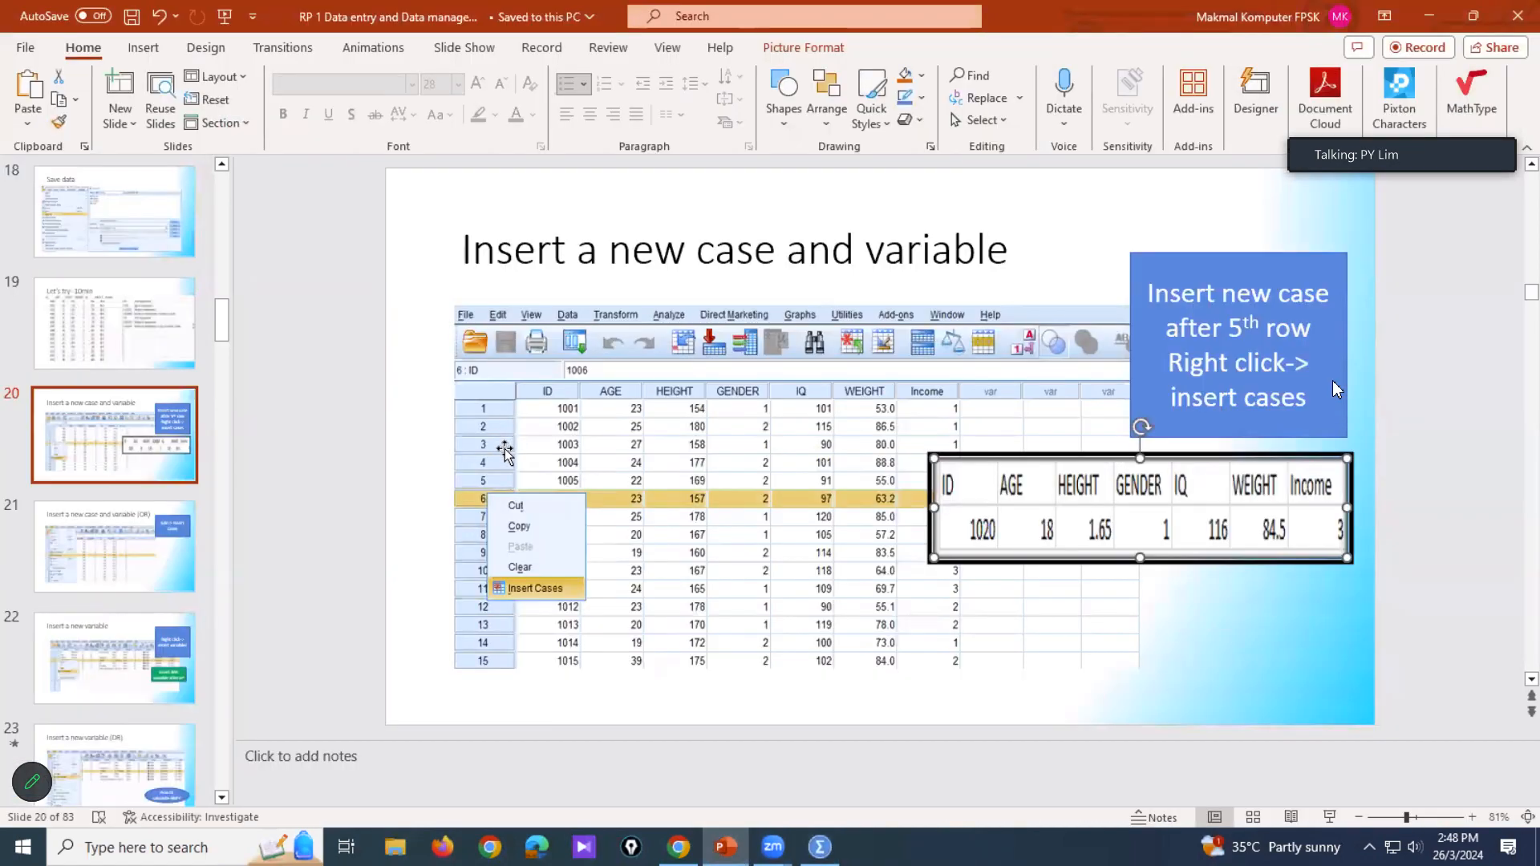
key(alt+Tab)
text(18)
key(Tab)
key(alt+Tab)
key(alt+Tab)
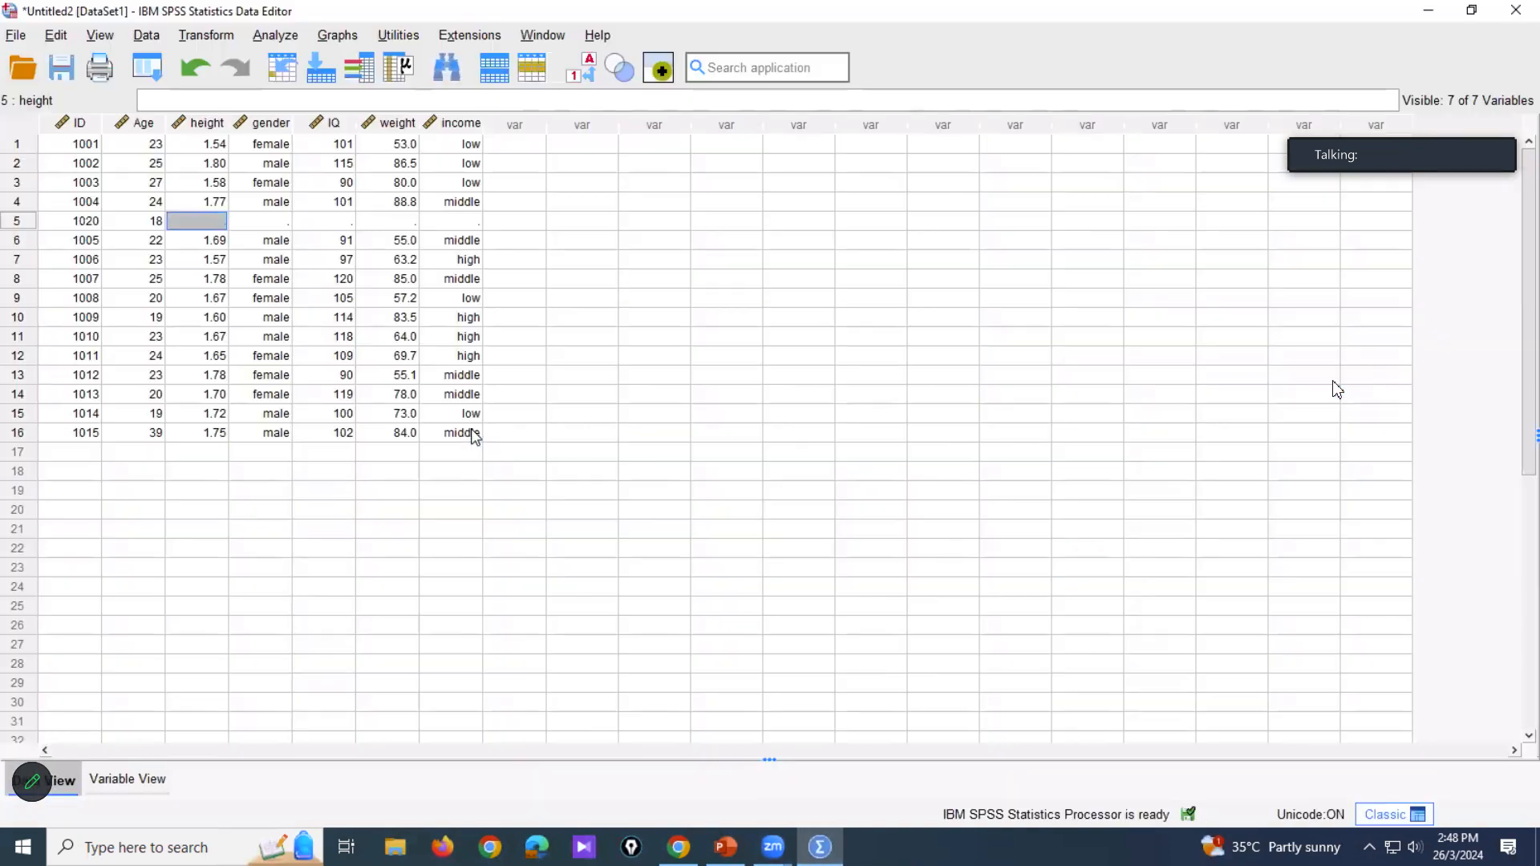
Step: Insert two more empty cases above the partly filled case 1020
right_click(16, 224)
click(36, 343)
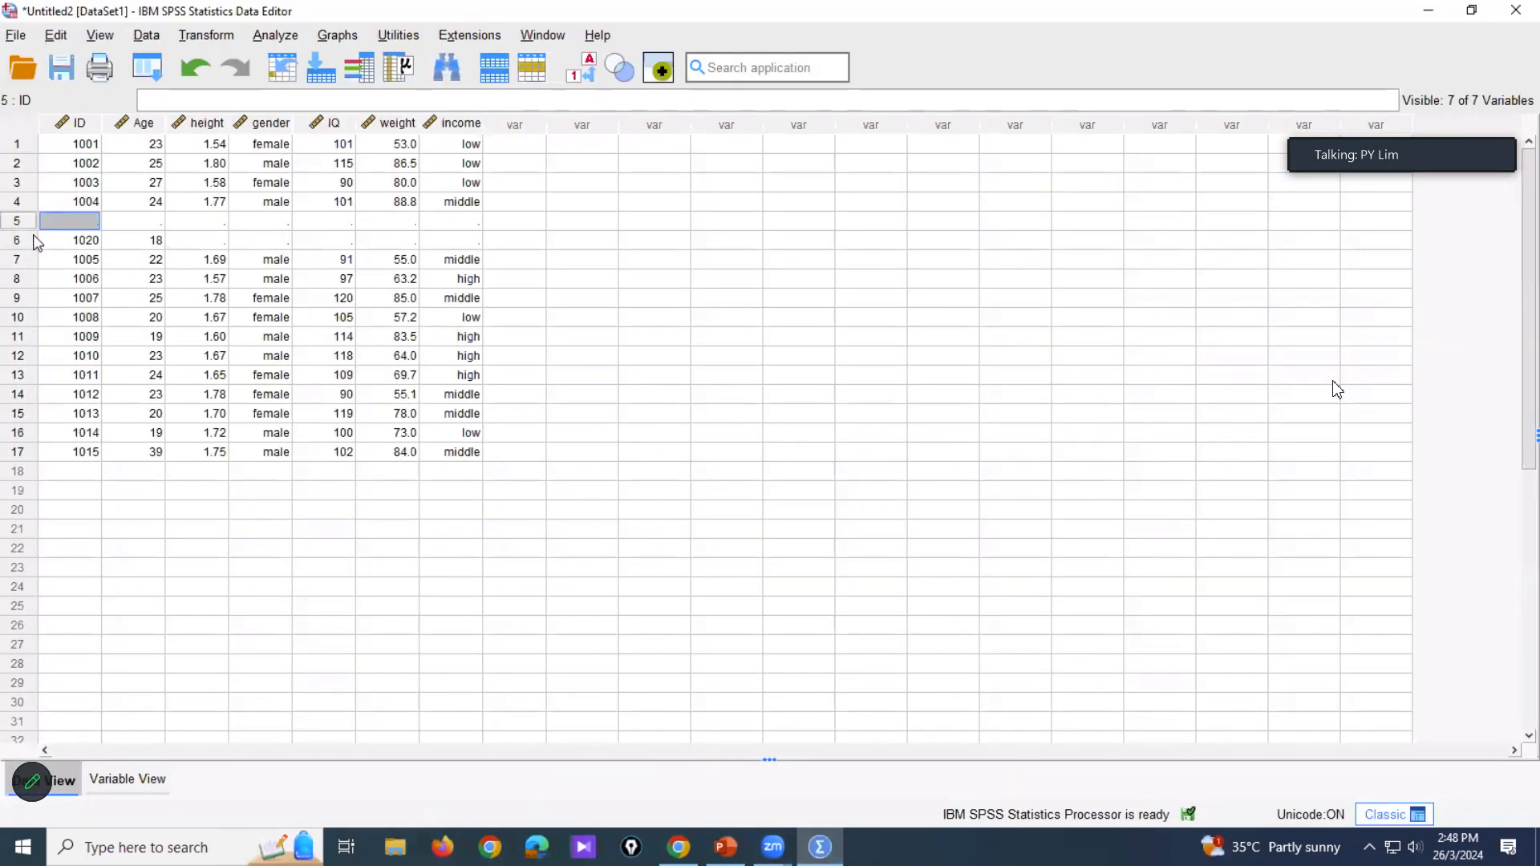
right_click(36, 223)
click(58, 346)
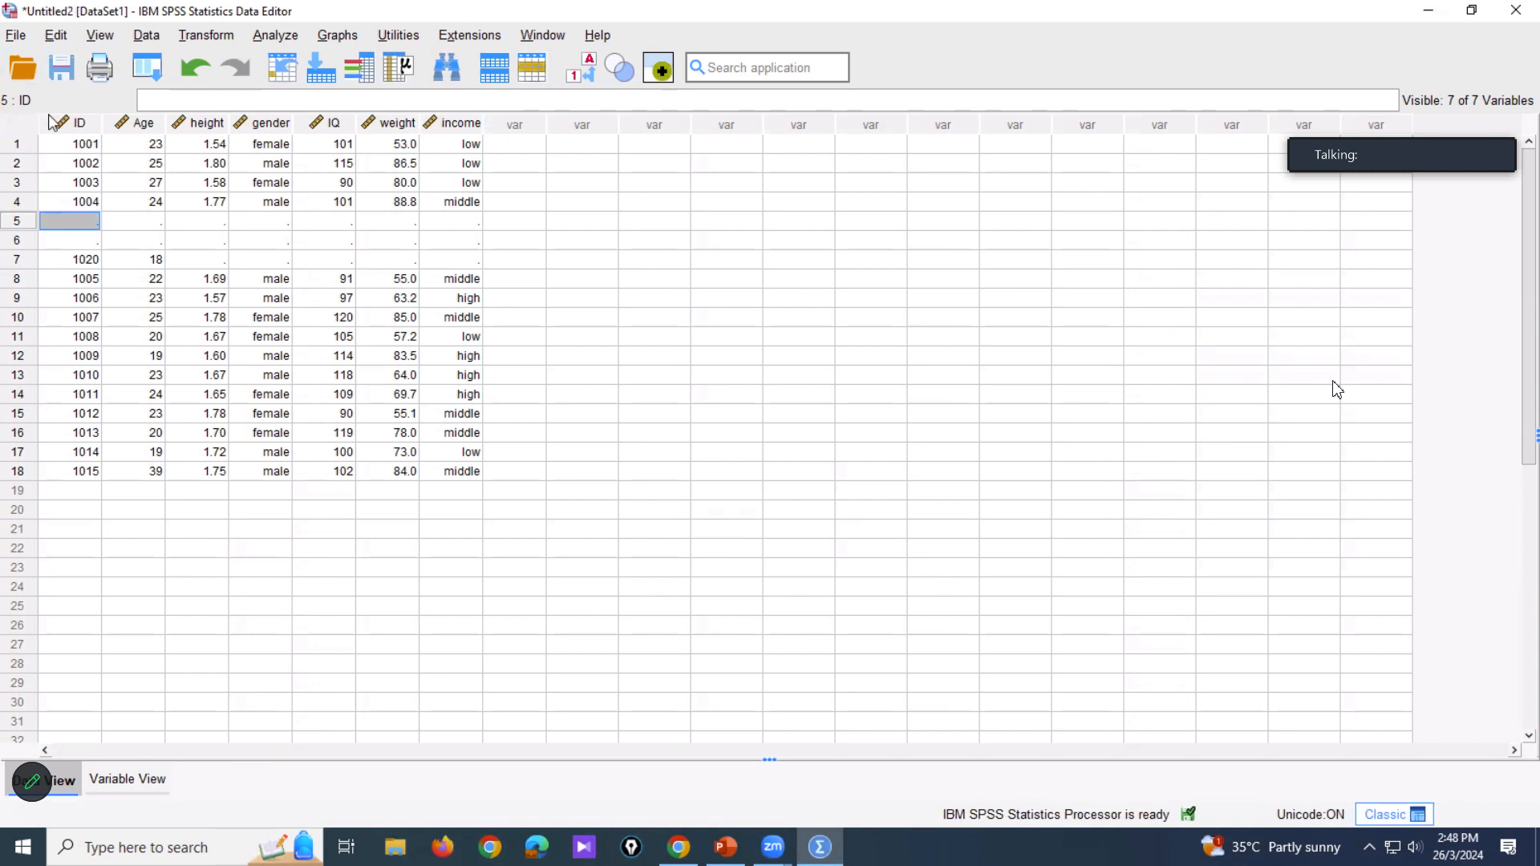
Step: Delete the two empty cases and the partly filled case 1020 in rows 5 to 7
drag(17, 223, 31, 265)
right_click(43, 248)
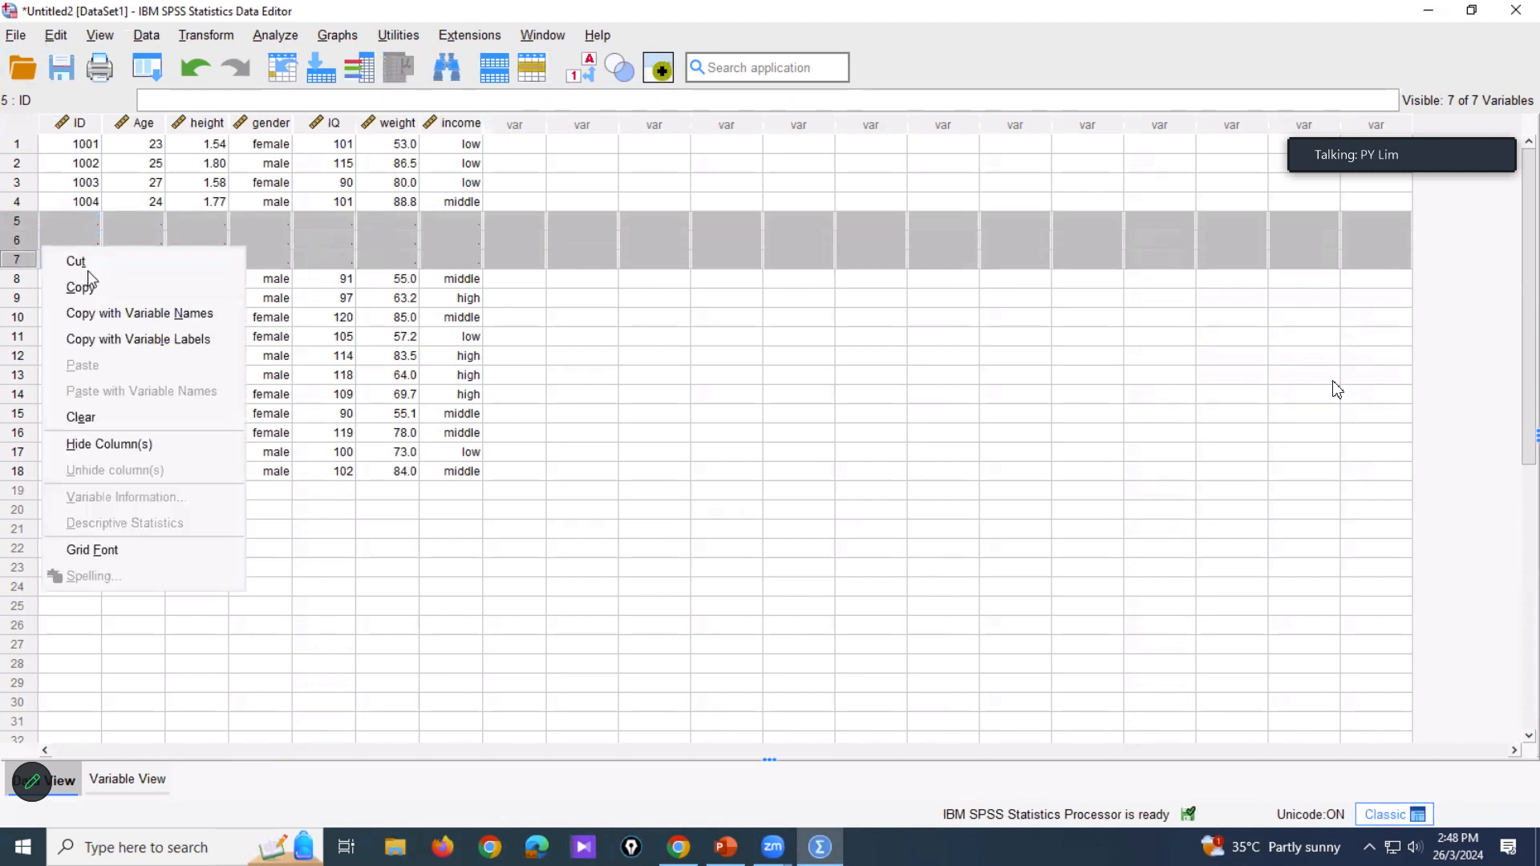
click(93, 426)
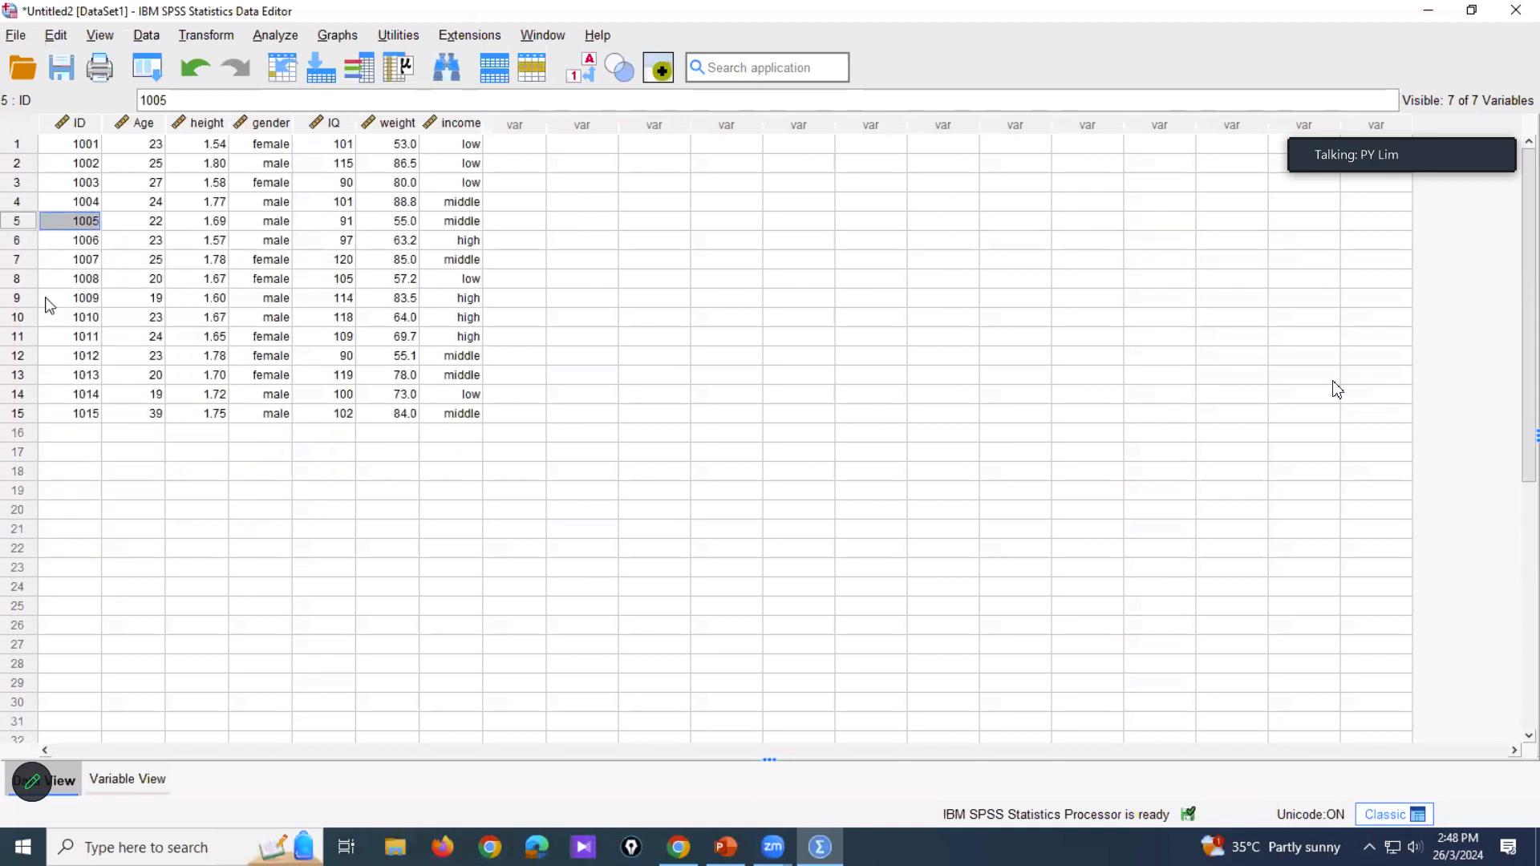
Step: Insert a new case above respondent 1005 and enter ID 1020, age 18 and height 1.65 from the slide
click(27, 222)
right_click(26, 224)
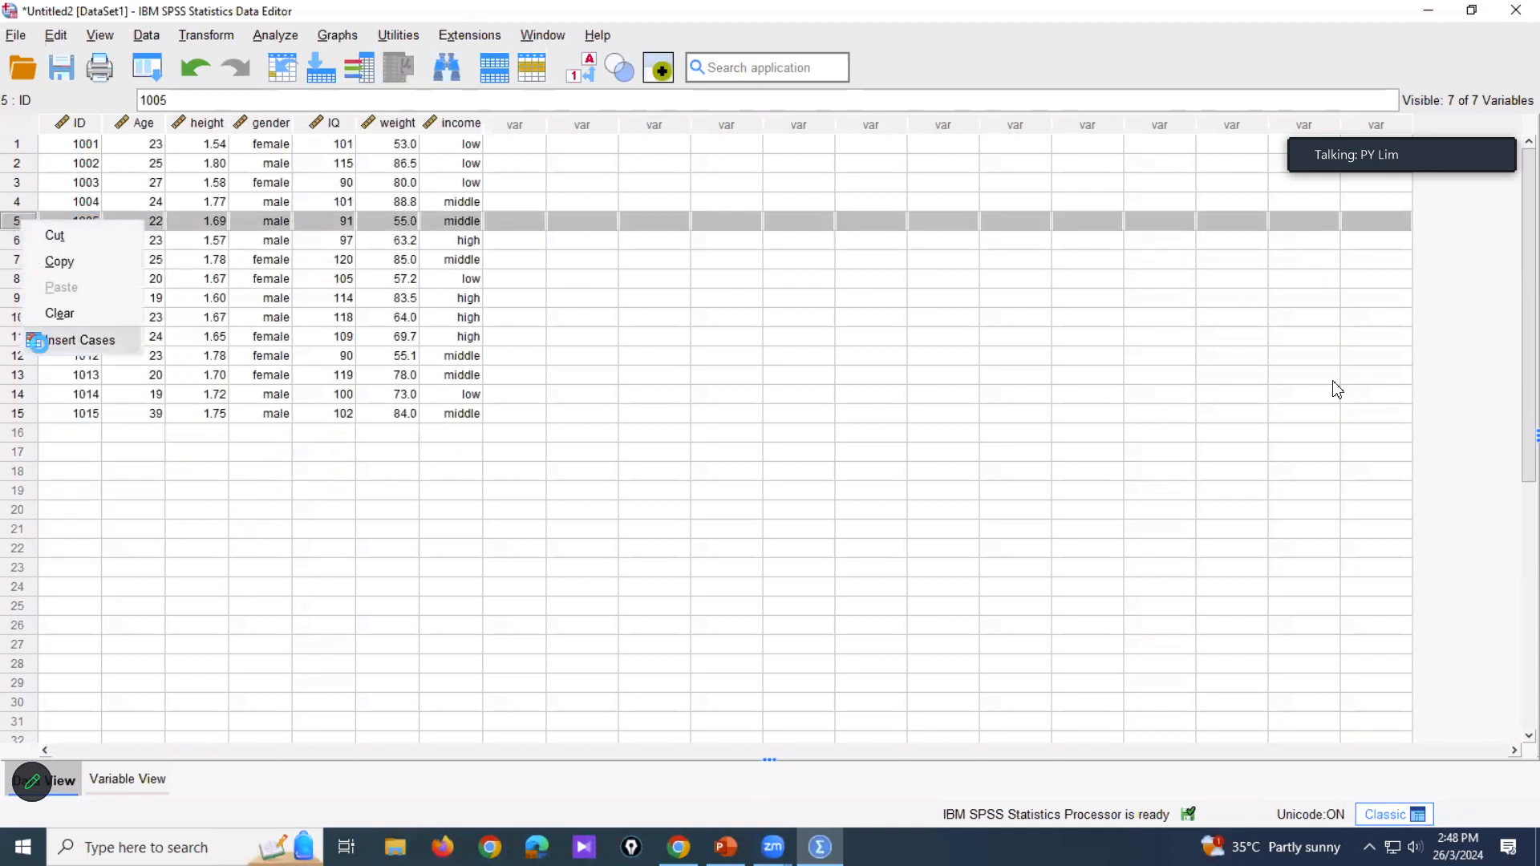
click(76, 340)
text(1020)
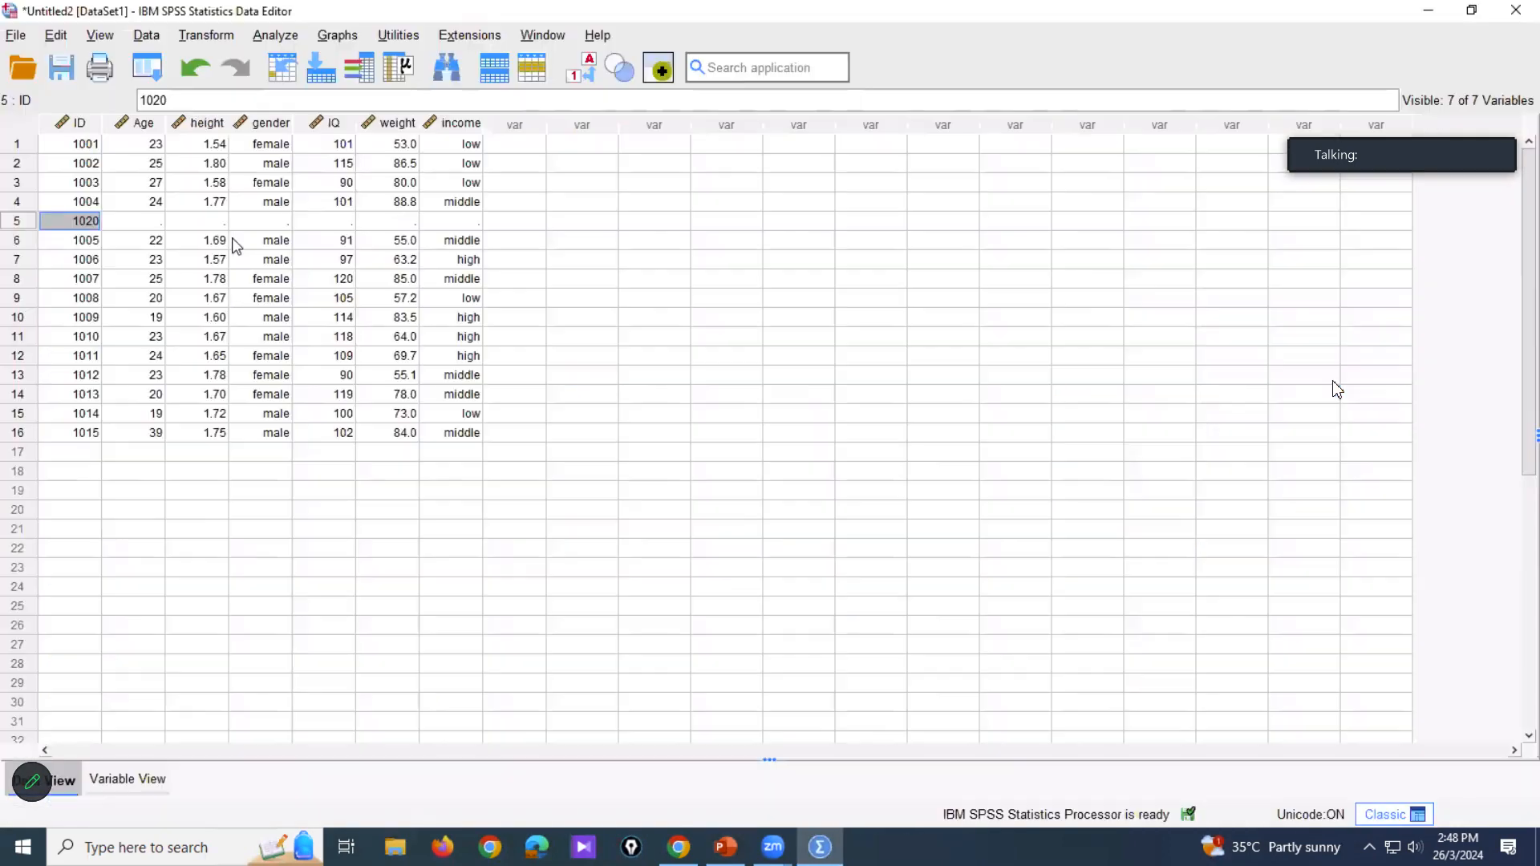
key(Tab)
text(18)
key(alt+Tab)
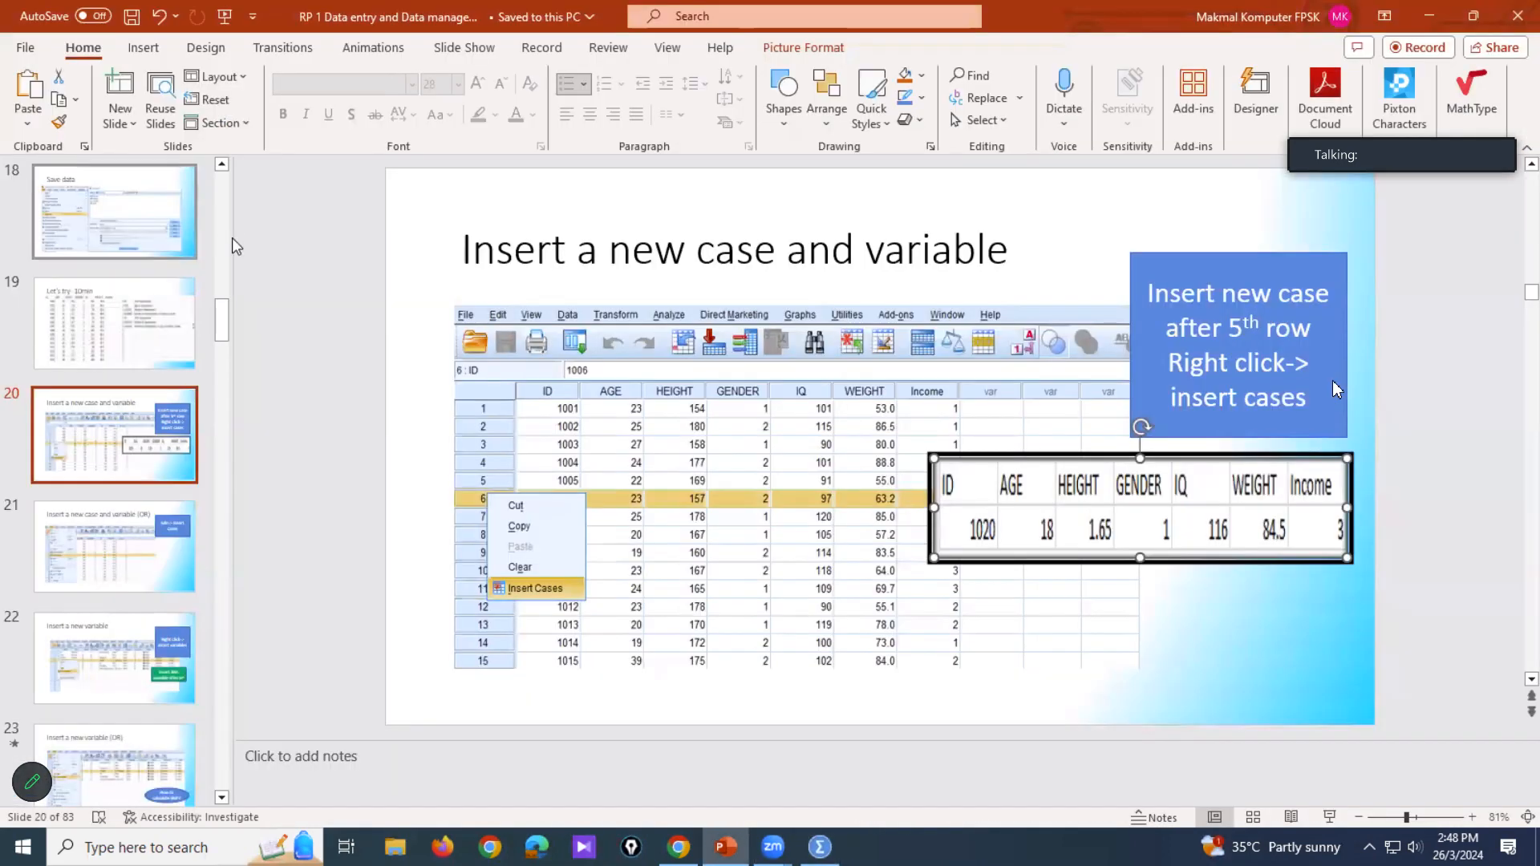
key(alt+Tab)
key(Tab)
text(1.65)
key(Tab)
Step: Complete case 1020 with gender 1, IQ 116, weight 84.5 and income 3, checking the values against the slide
key(alt+Tab)
key(alt+Tab)
text(1)
key(Tab)
key(alt+Tab)
key(alt+Tab)
text(116)
key(Tab)
key(alt+Tab)
key(alt+Tab)
text(84.5)
key(Tab)
text(3)
key(Return)
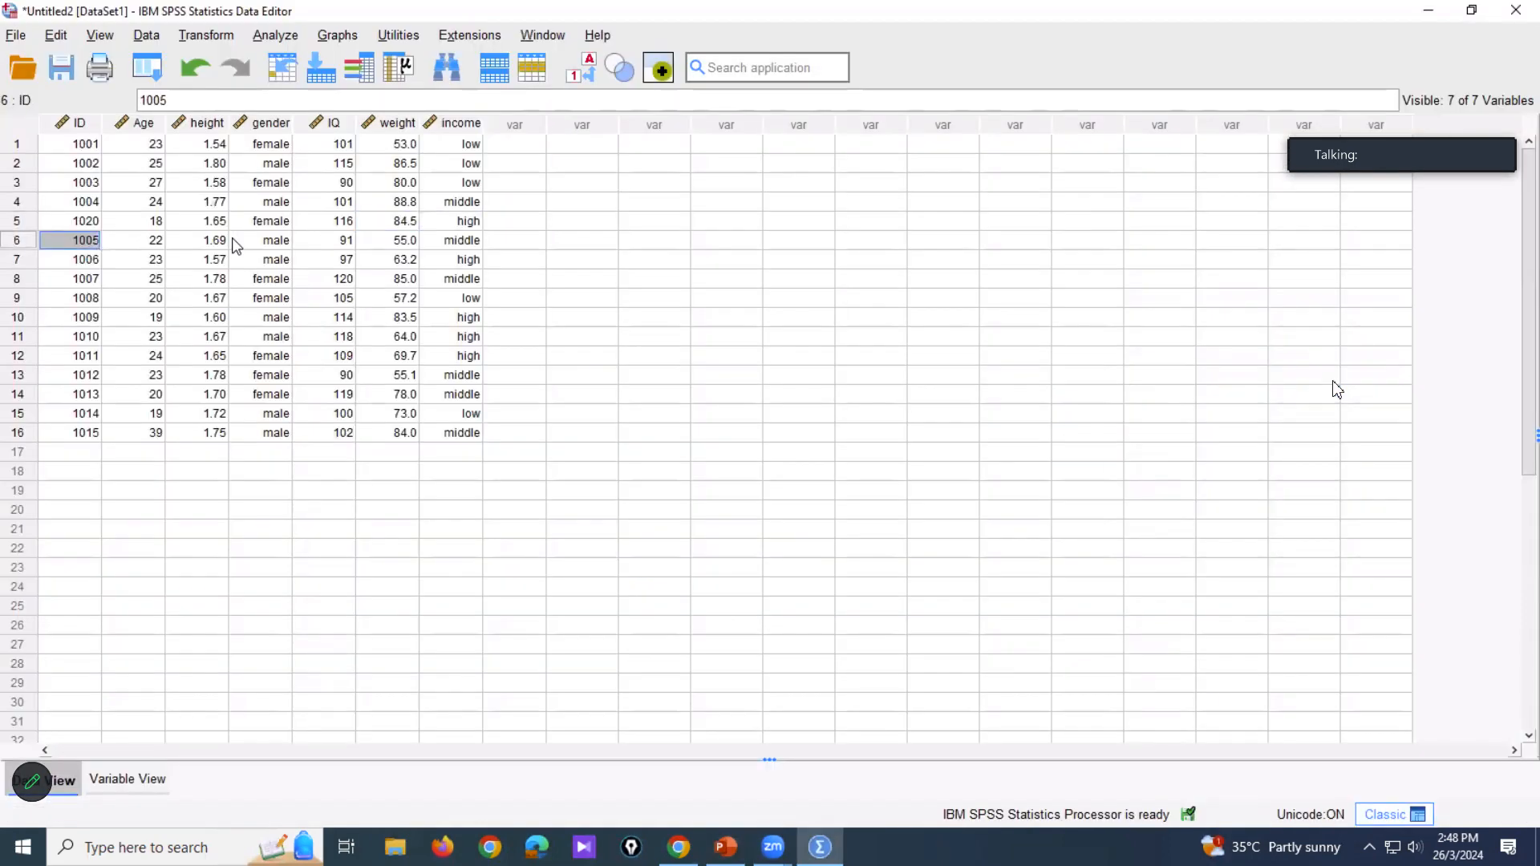
Step: Display numeric codes instead of value labels for gender and income, and switch back to the PowerPoint slide
click(595, 74)
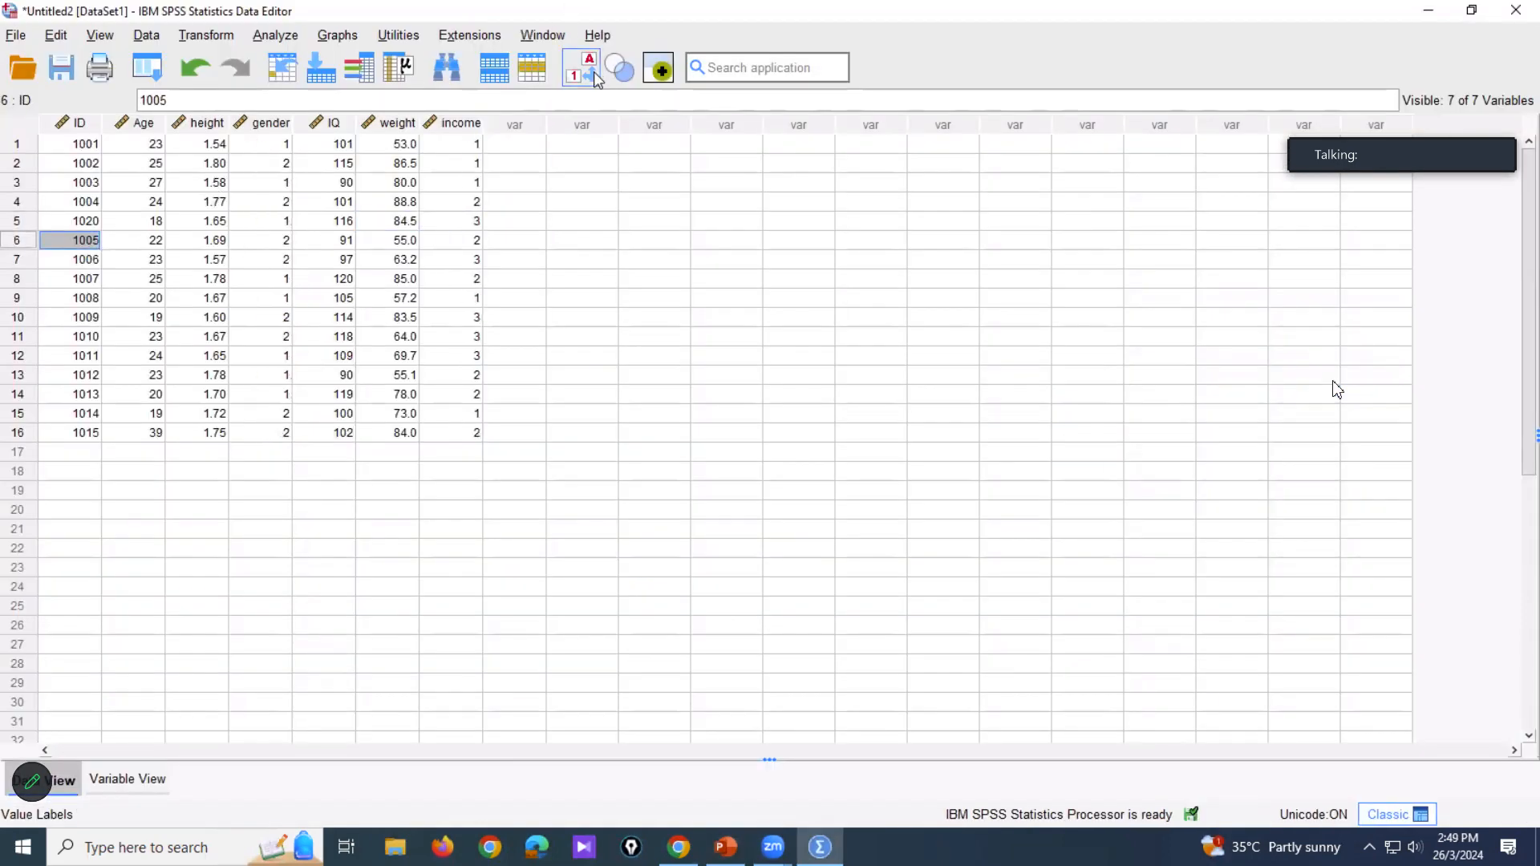
key(alt+Tab)
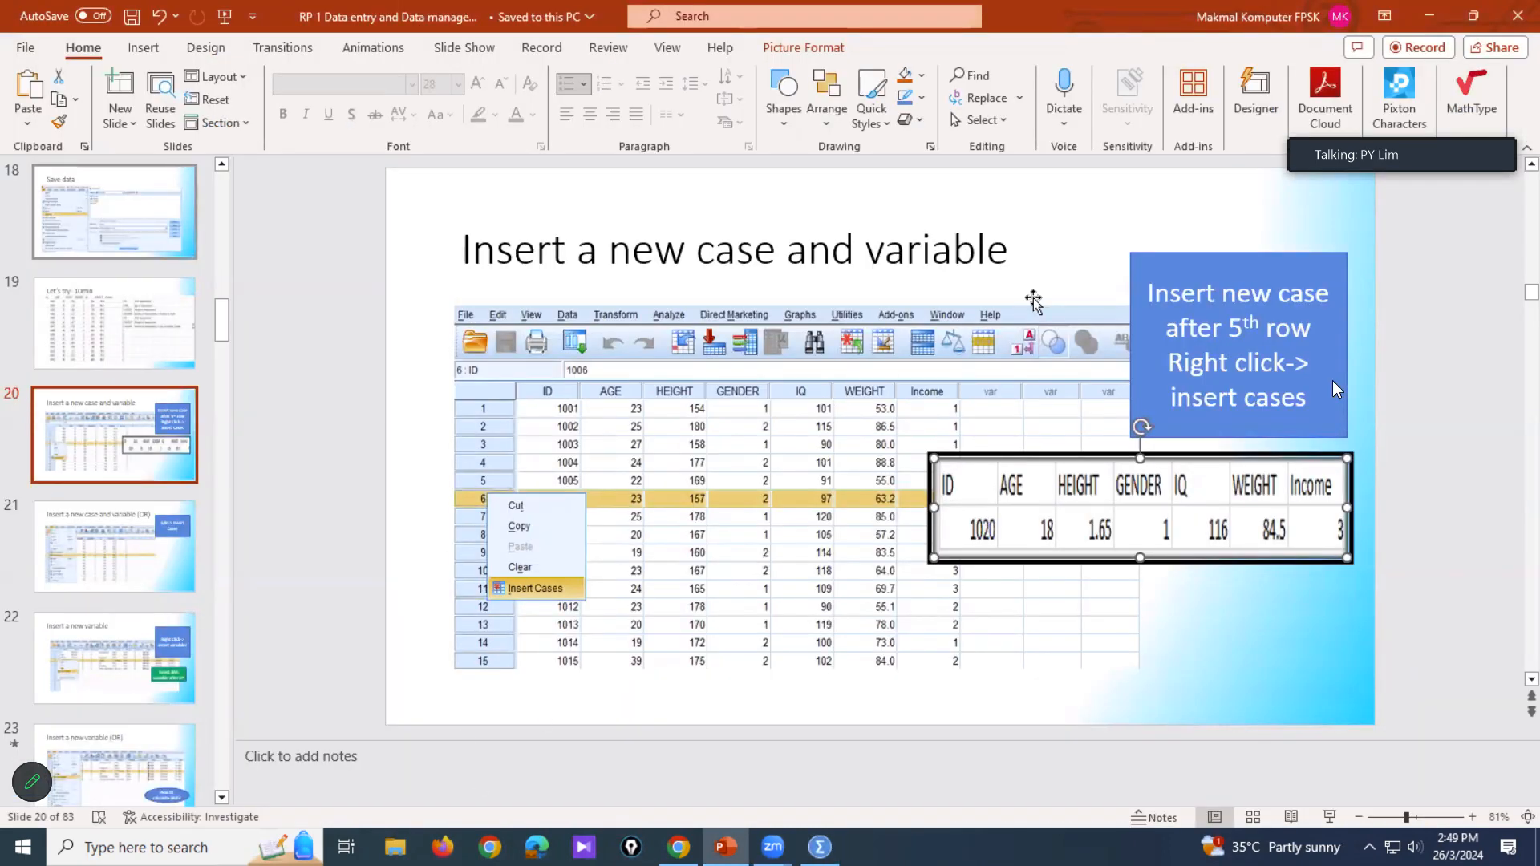
Step: Move the slide's case 1020 table picture to overlap the weight and income columns, and switch to SPSS
drag(1059, 513, 932, 507)
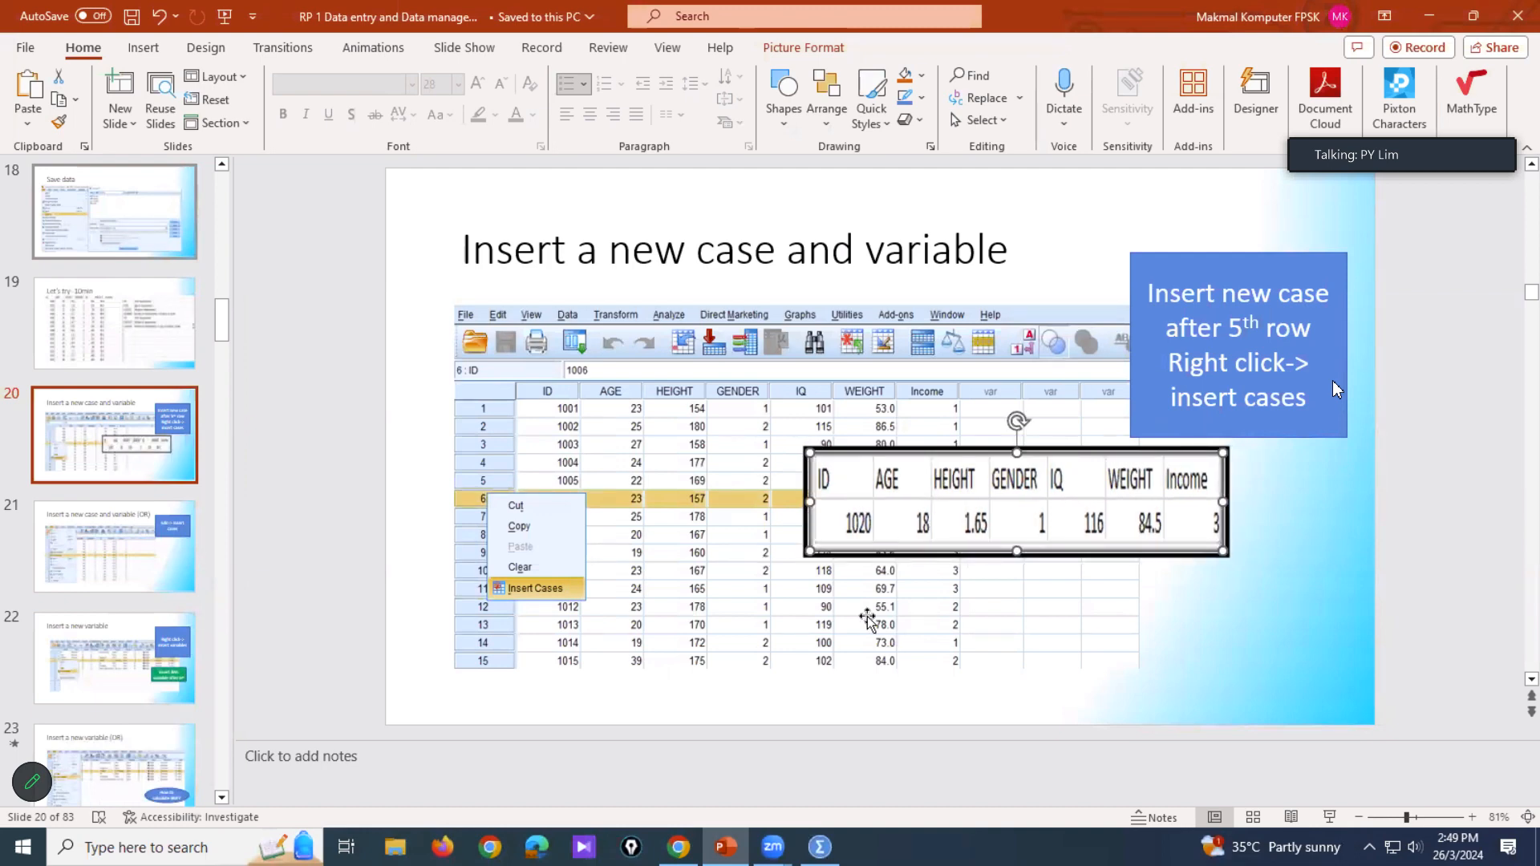
click(820, 847)
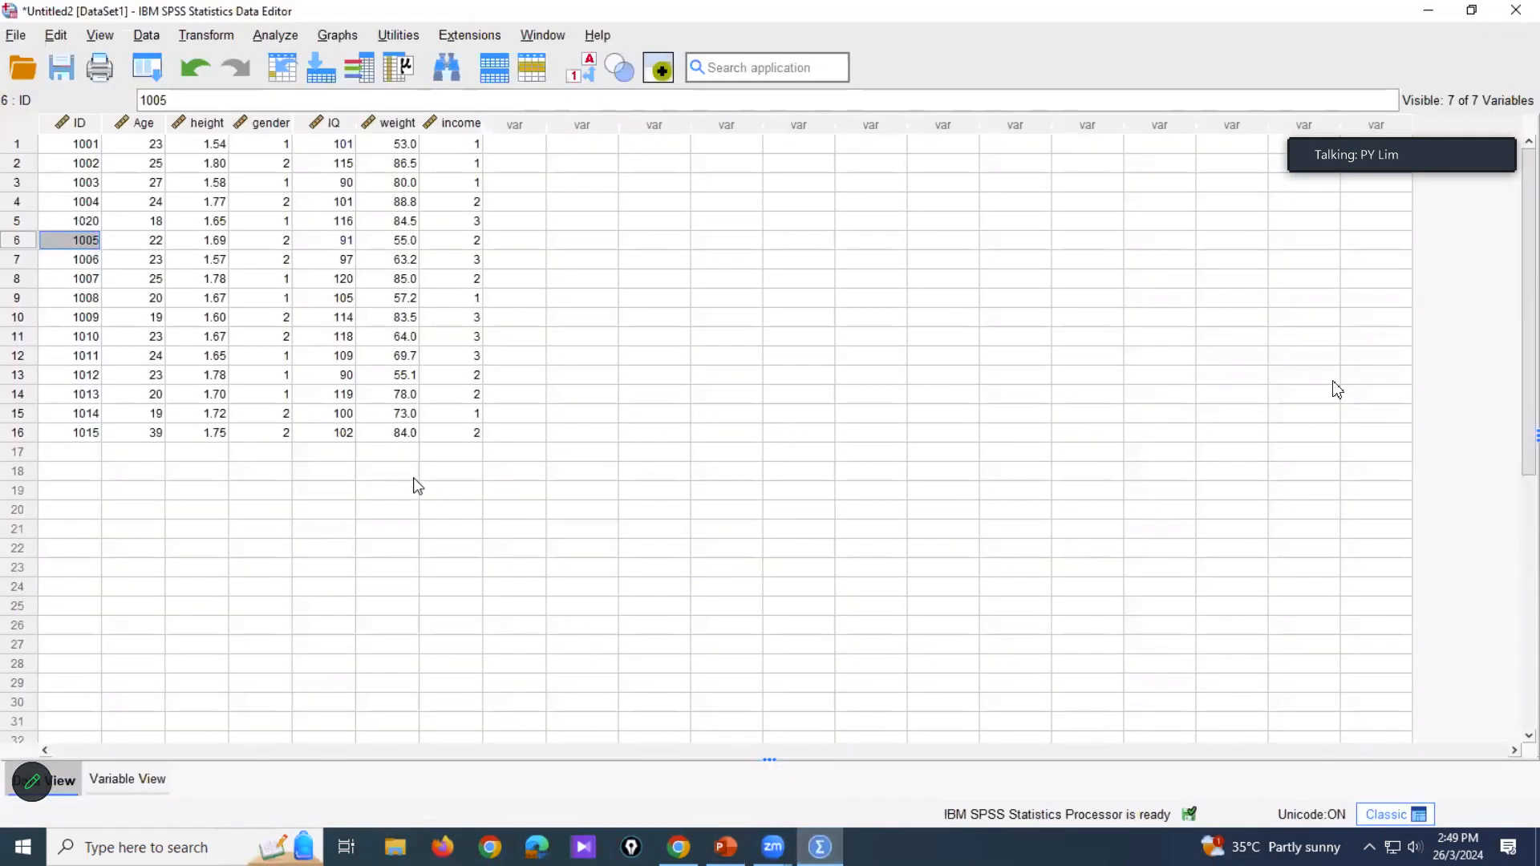
Step: Insert two empty cases above respondent 1005
right_click(15, 241)
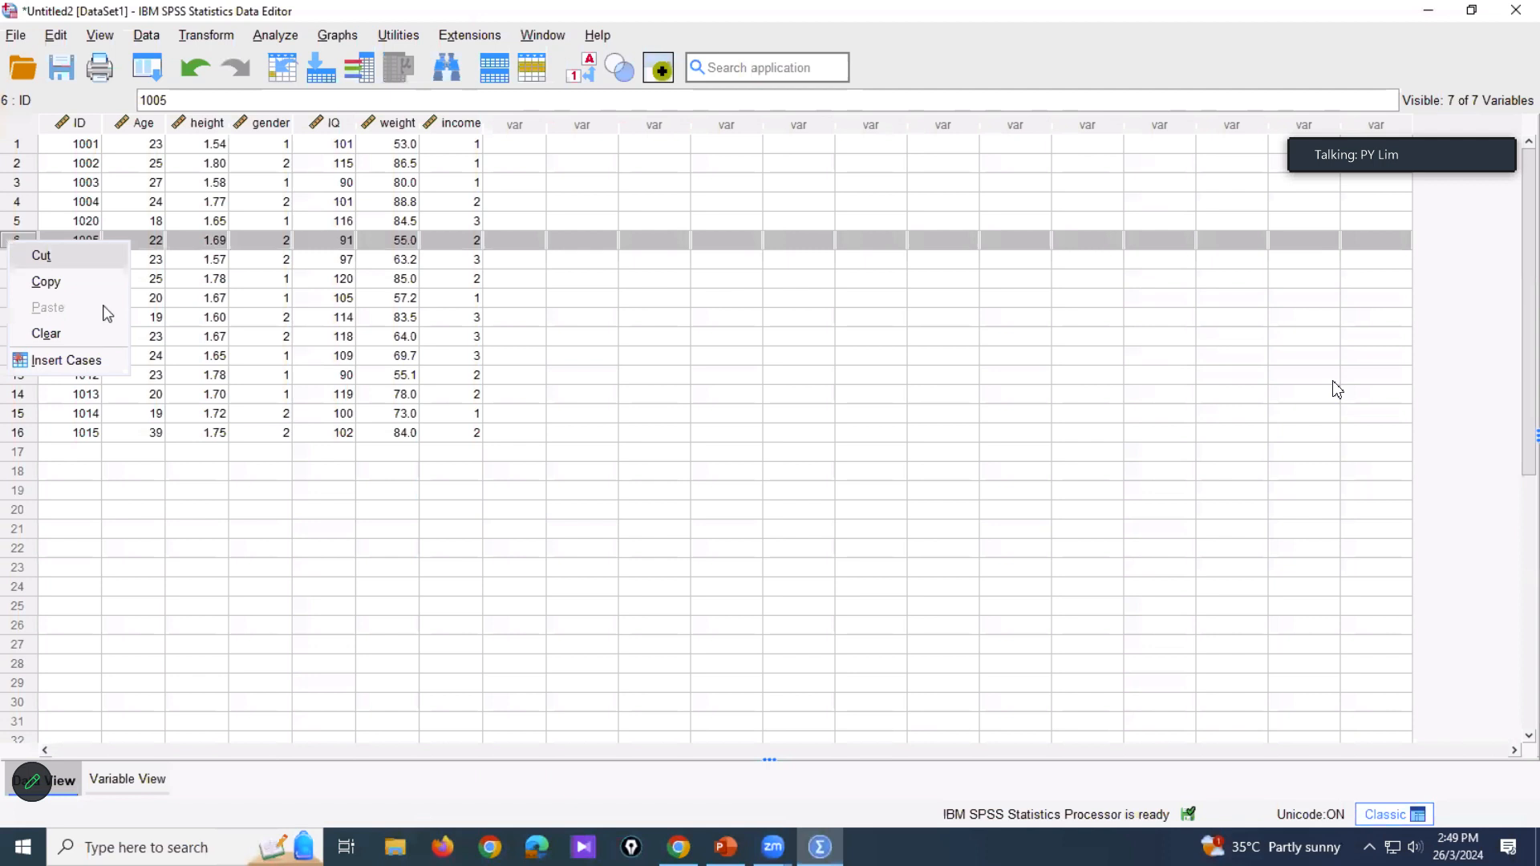
click(64, 361)
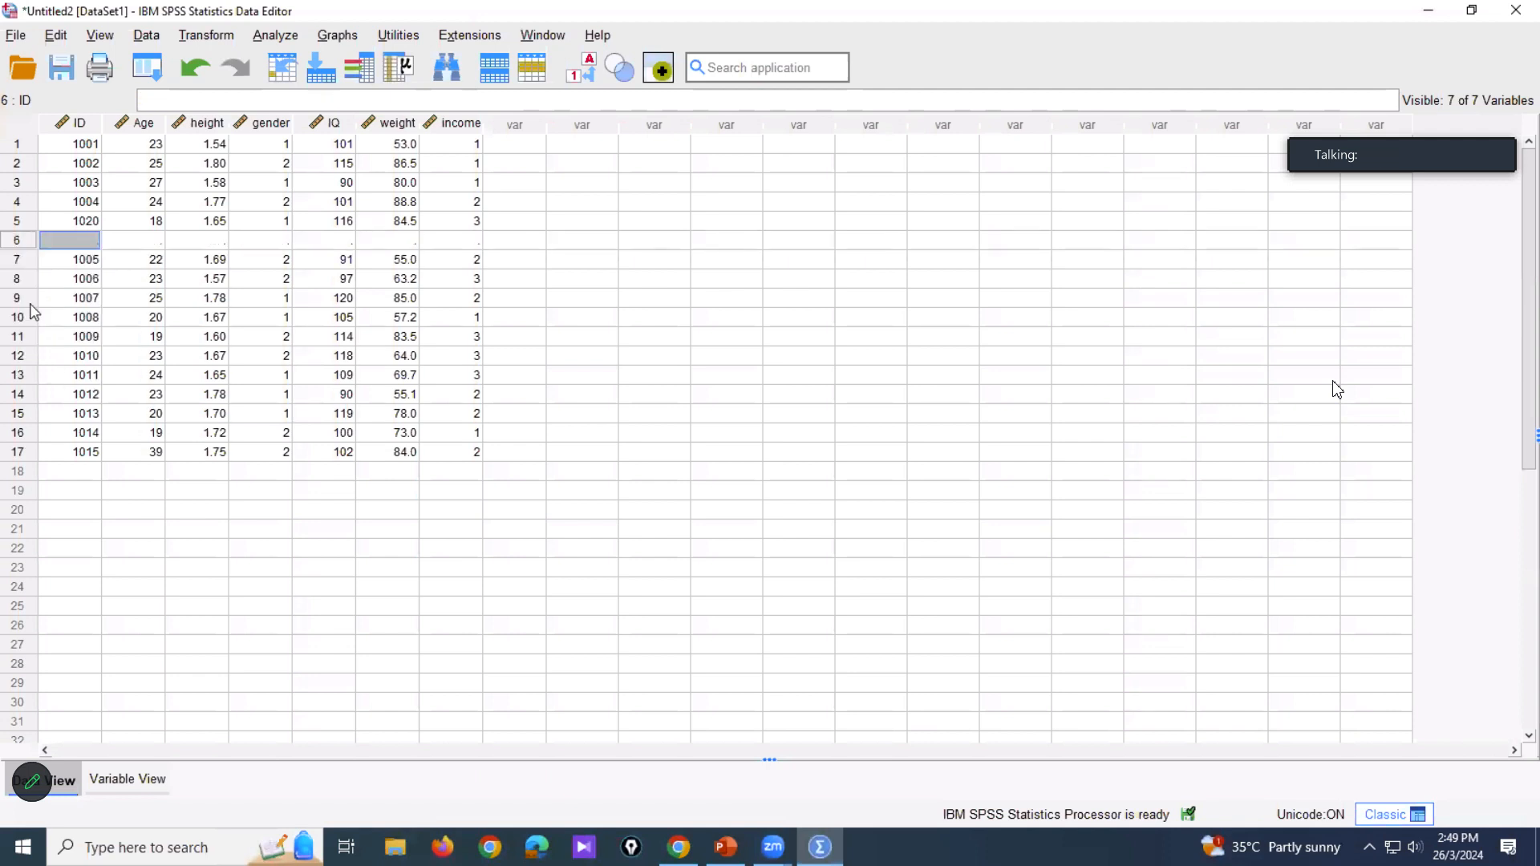
right_click(16, 242)
click(61, 360)
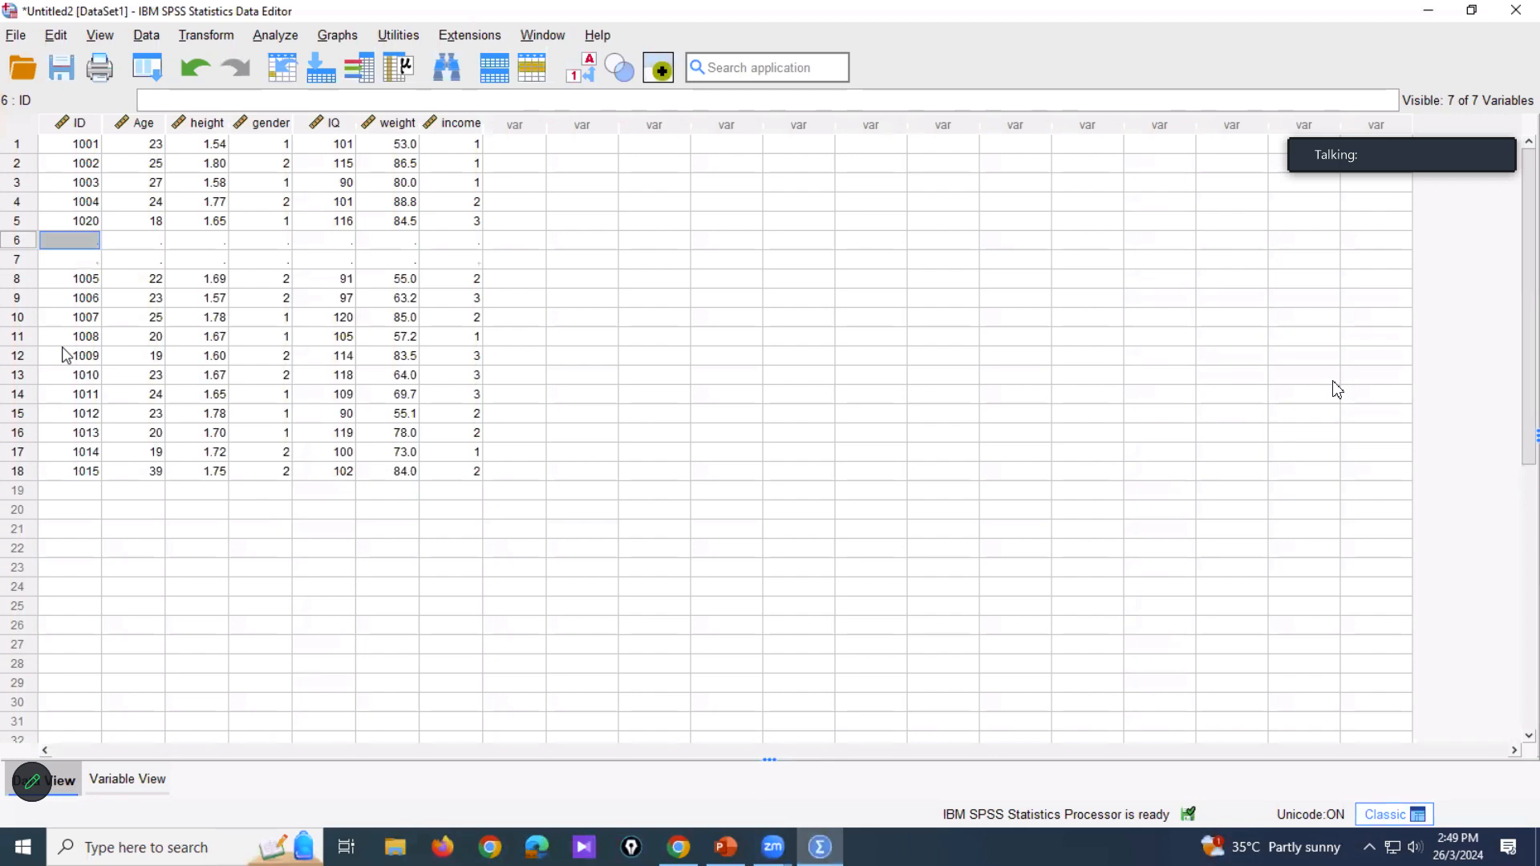
Step: Delete the two empty cases in rows 6 and 7, and switch back to the PowerPoint slide
drag(29, 240, 26, 258)
right_click(28, 260)
click(88, 353)
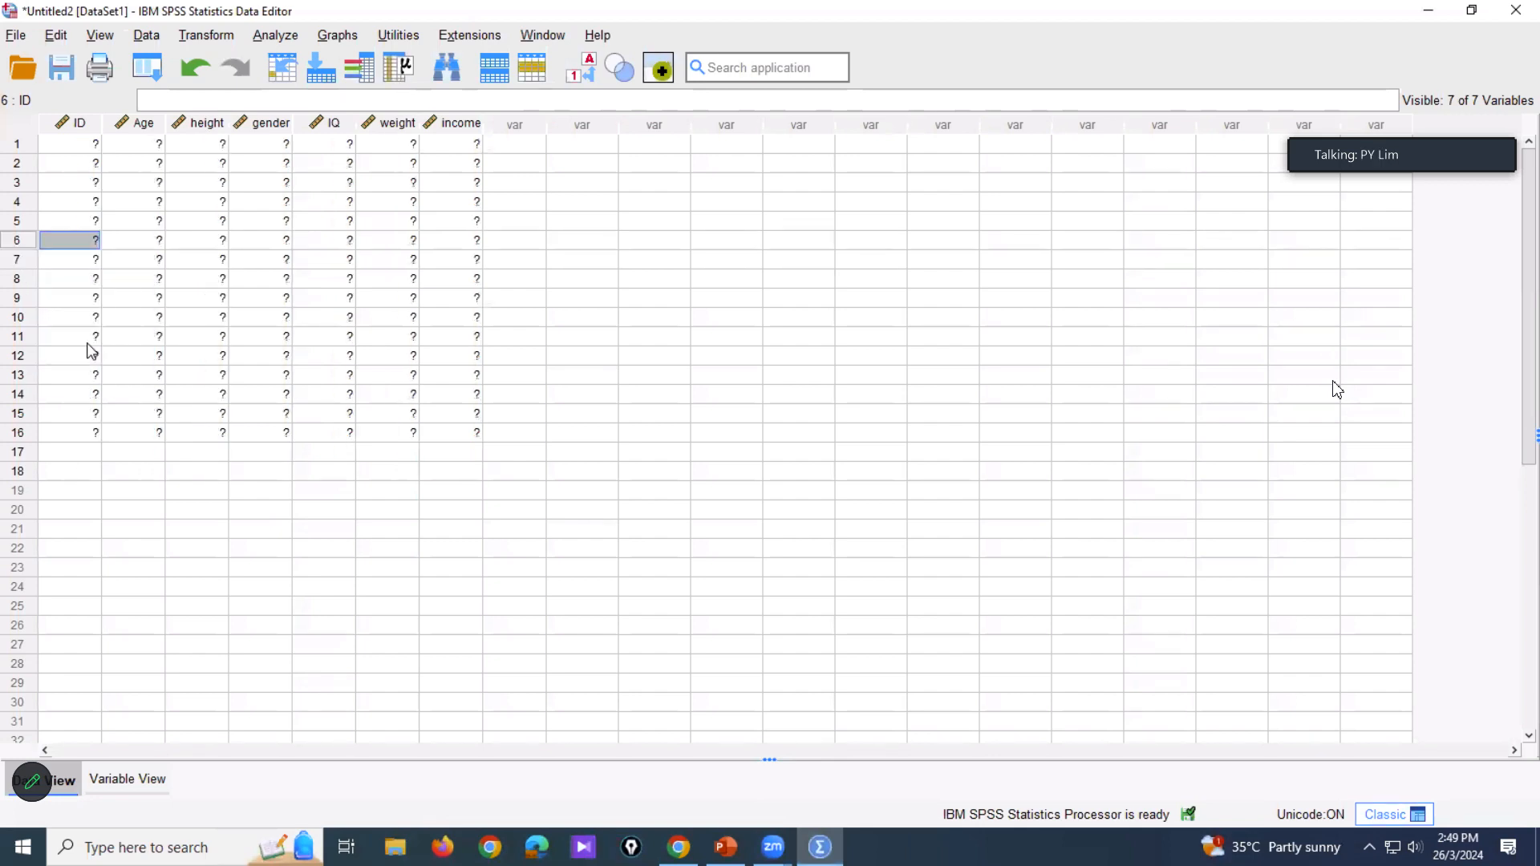
key(alt+Tab)
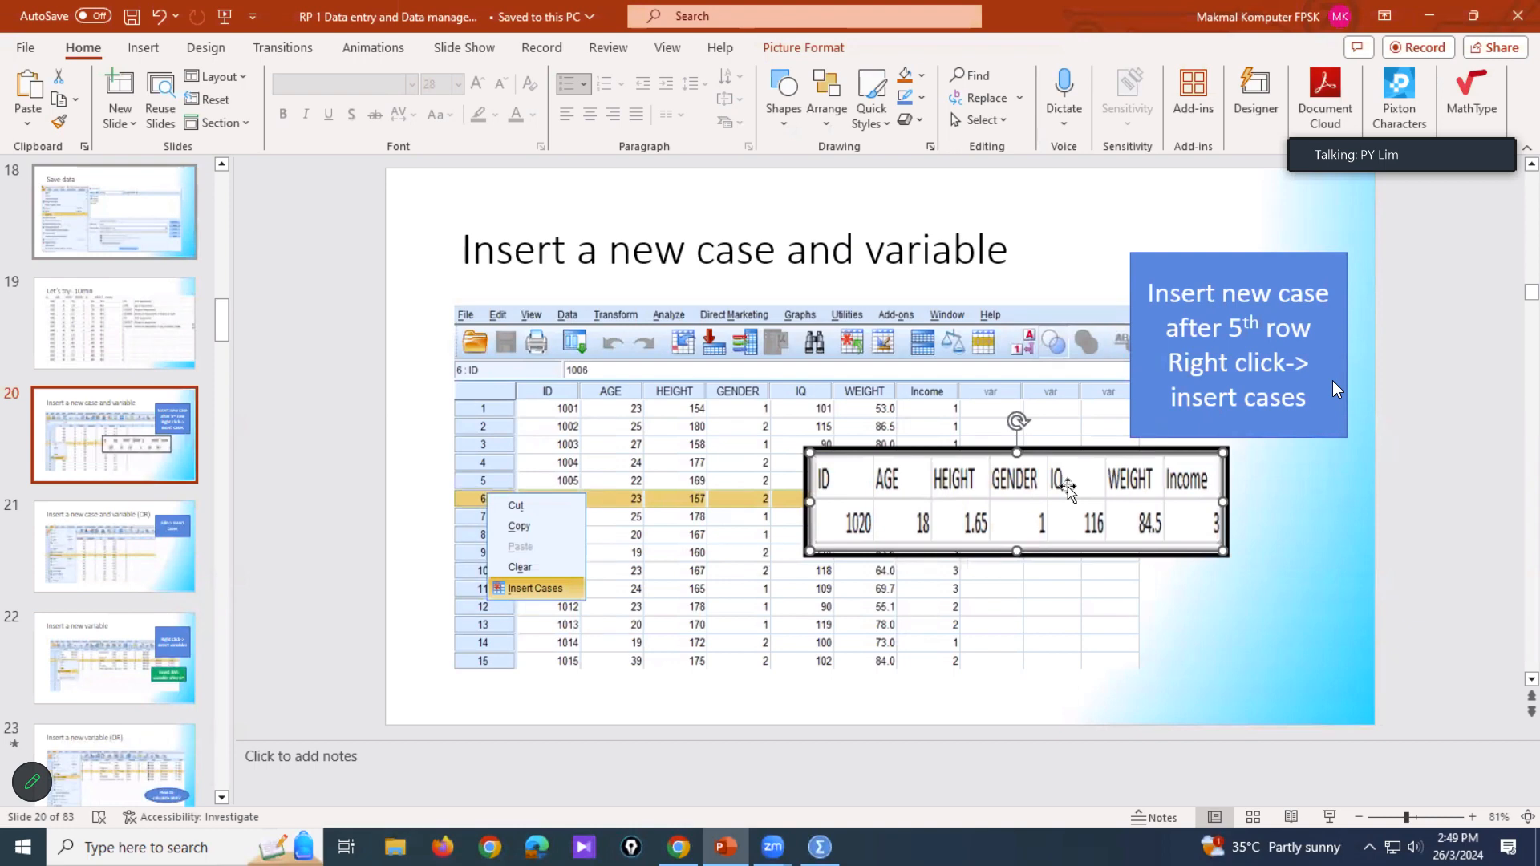
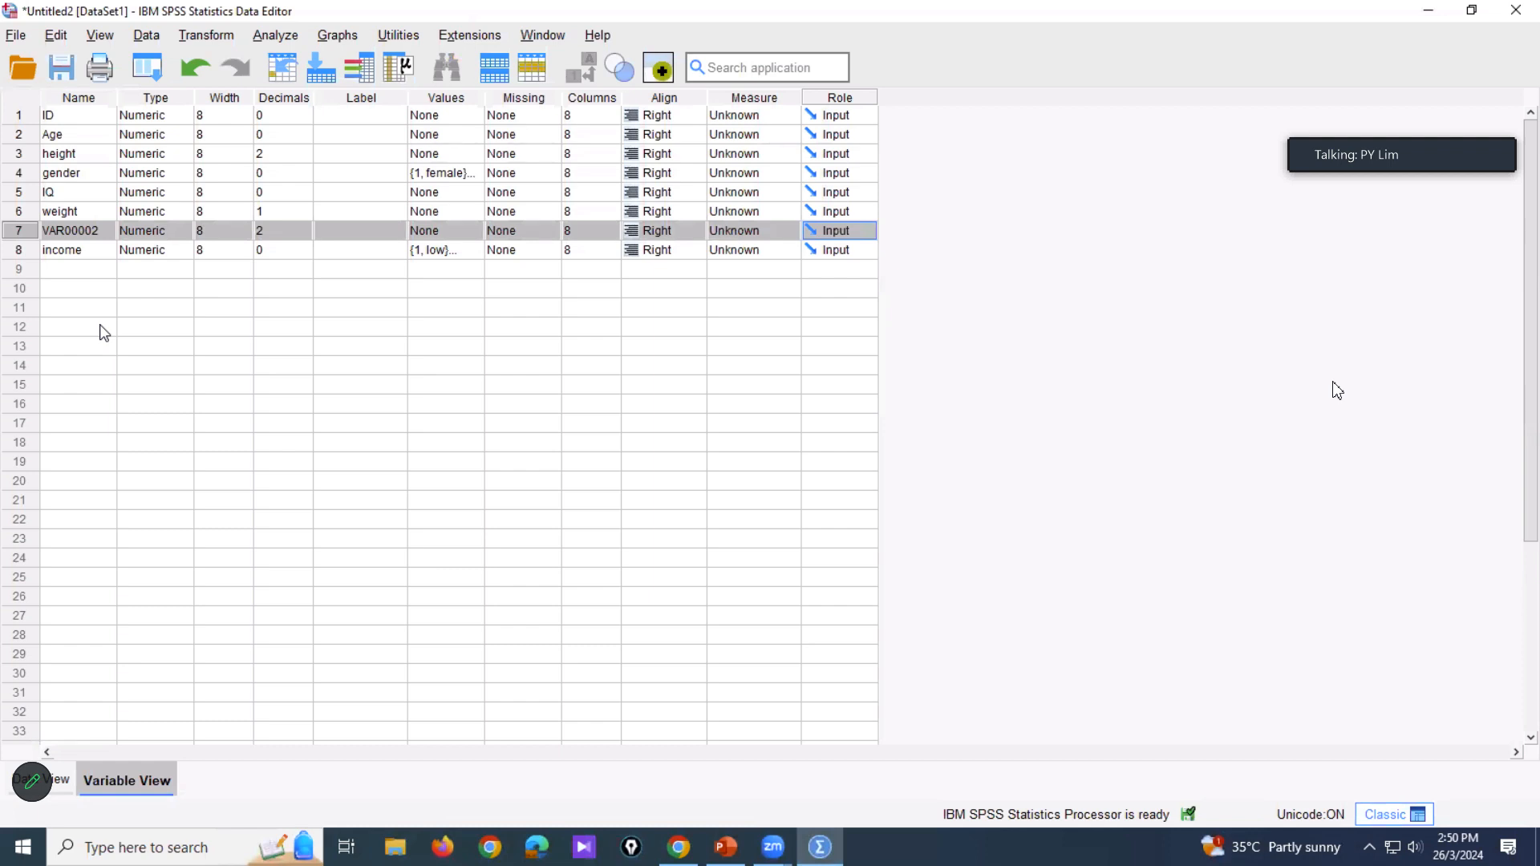
Step: Replace the variable VAR00002 above income with a newly inserted variable named BMI, and view its column in the data
key(Delete)
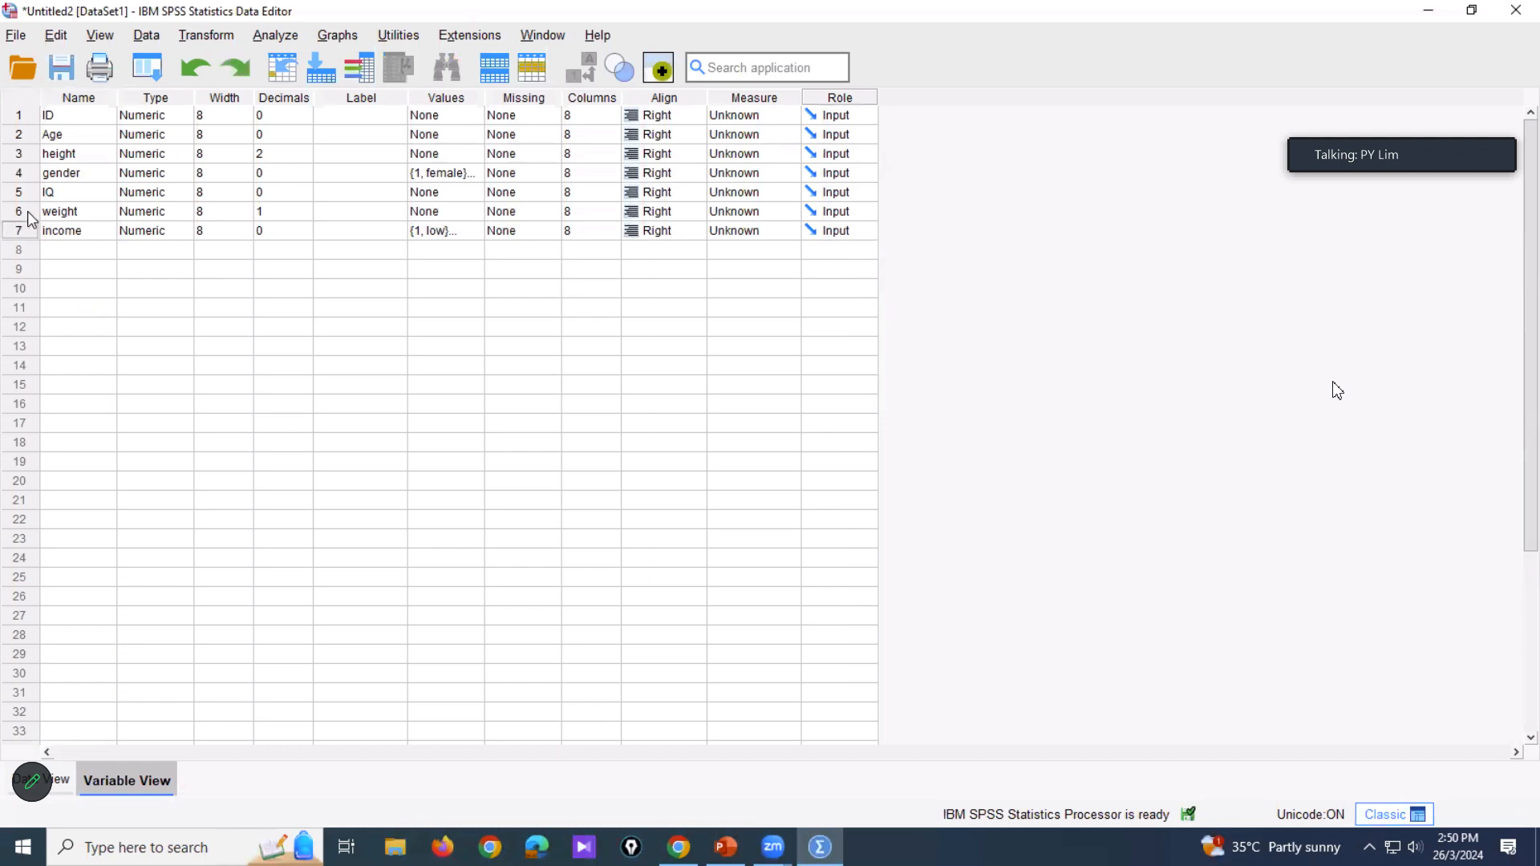
click(18, 230)
right_click(17, 230)
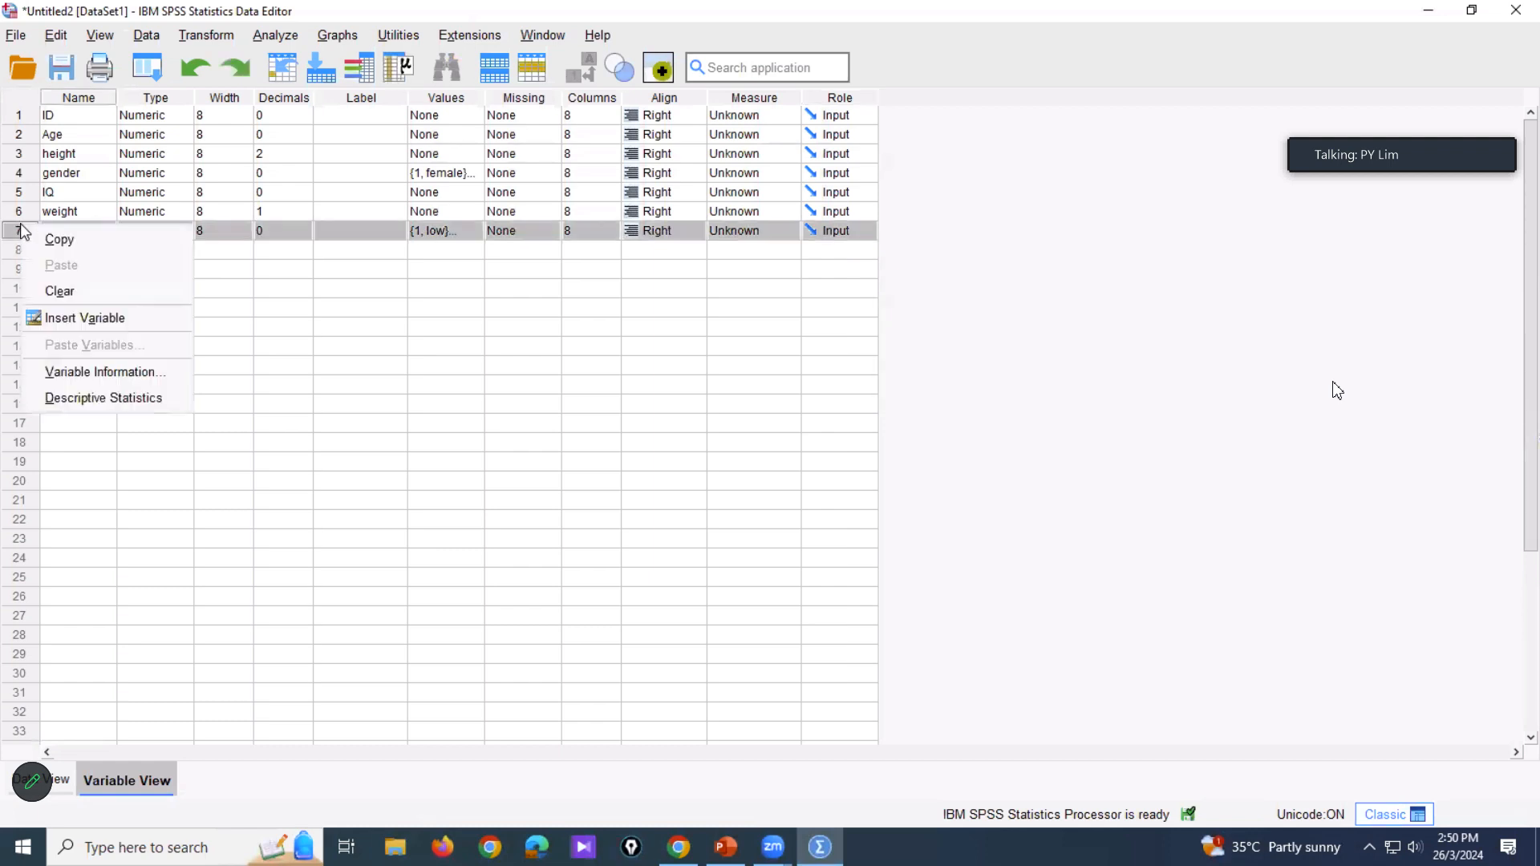
click(84, 318)
double_click(101, 232)
text(B)
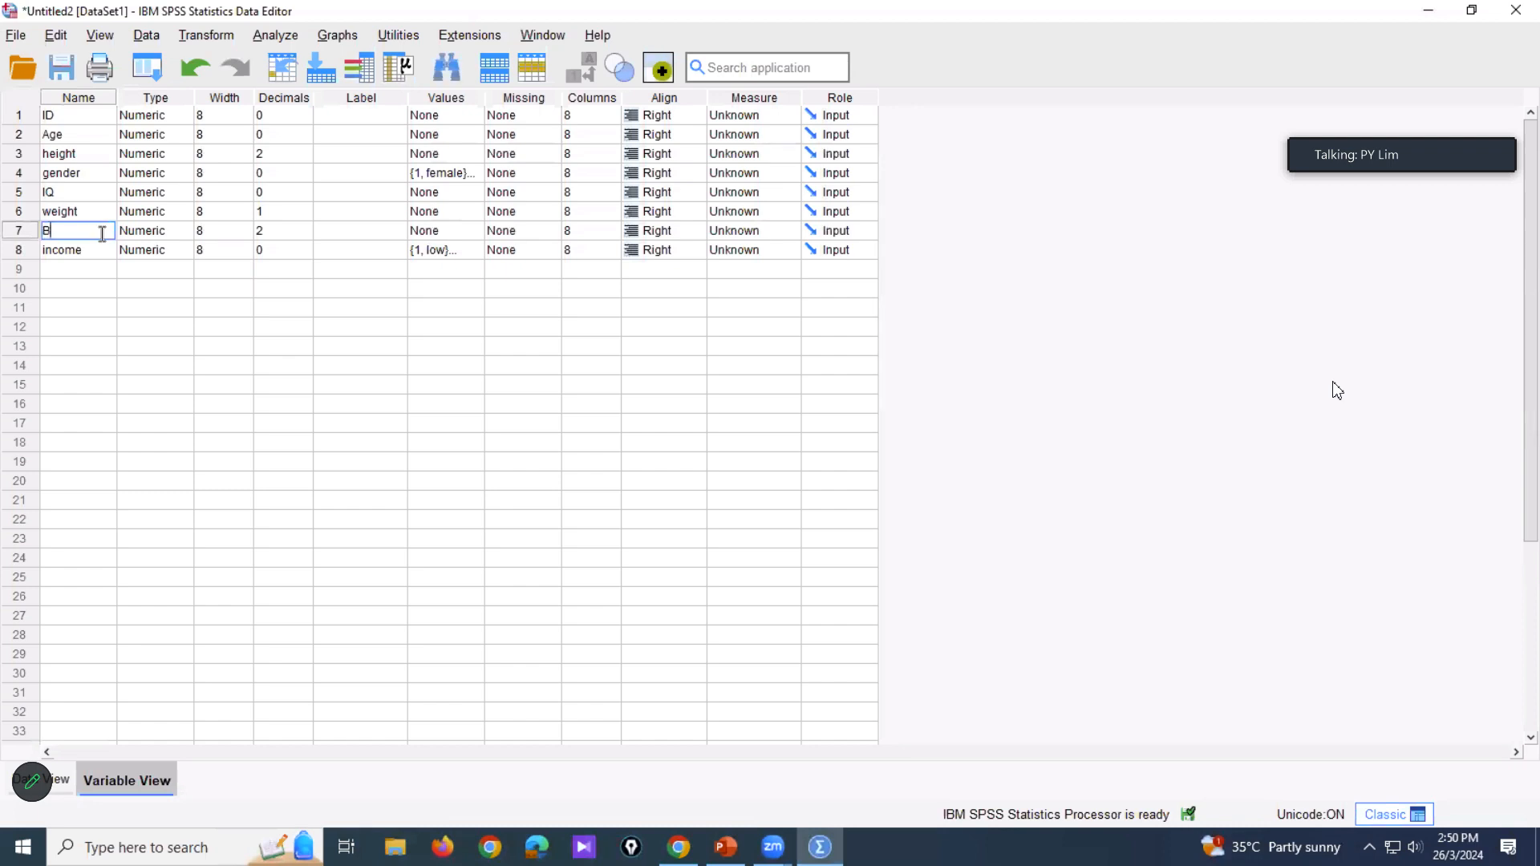
text(MI)
key(Tab)
key(Tab)
key(Tab)
key(Tab)
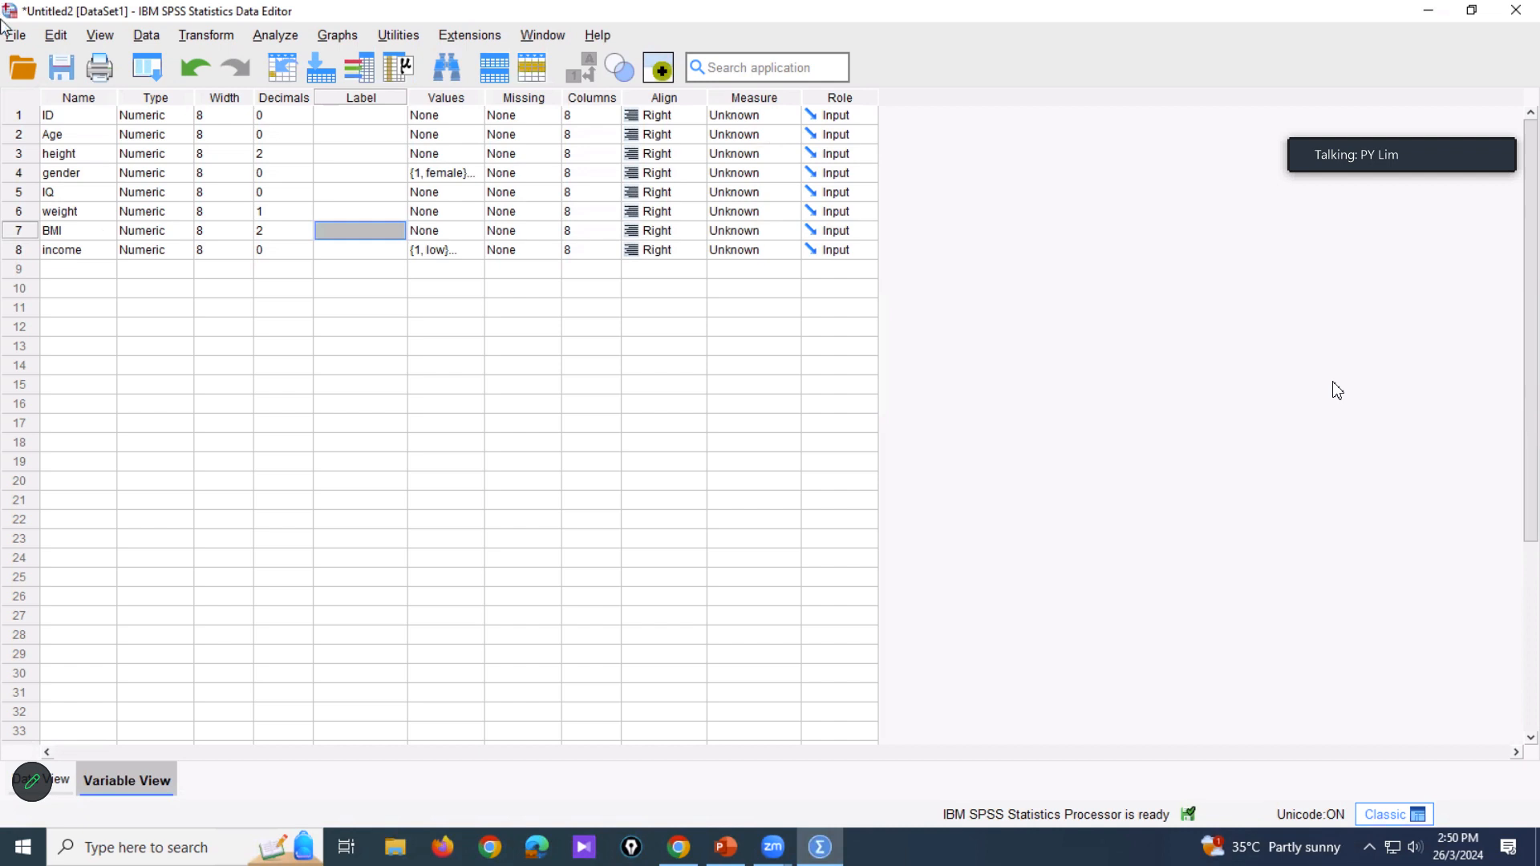
click(36, 781)
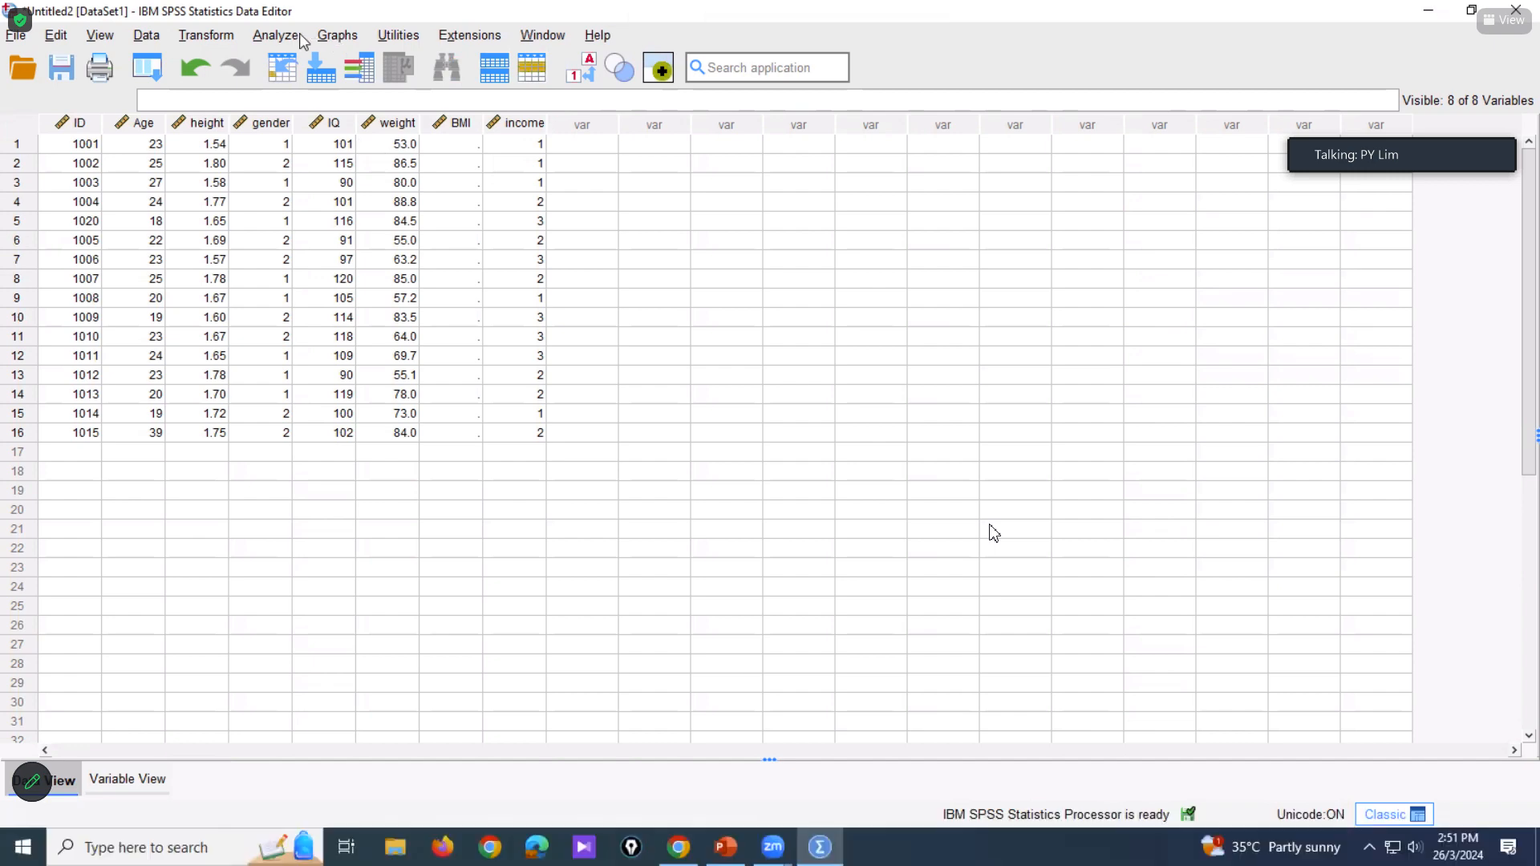
Step: Return to the variable definitions and start a Compute Variable transformation with BMI as the target variable
click(122, 779)
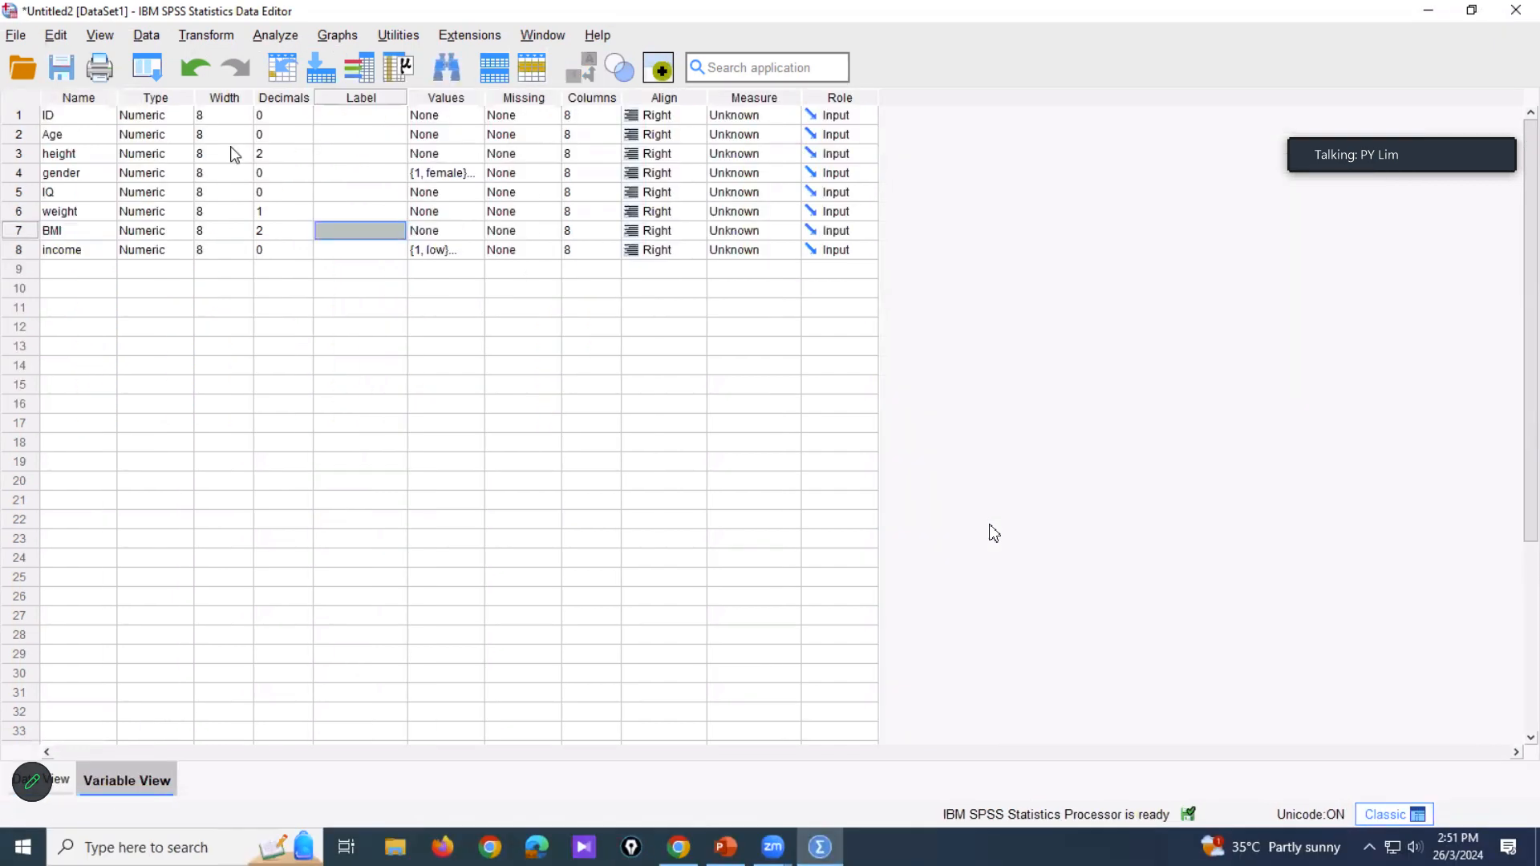
click(204, 35)
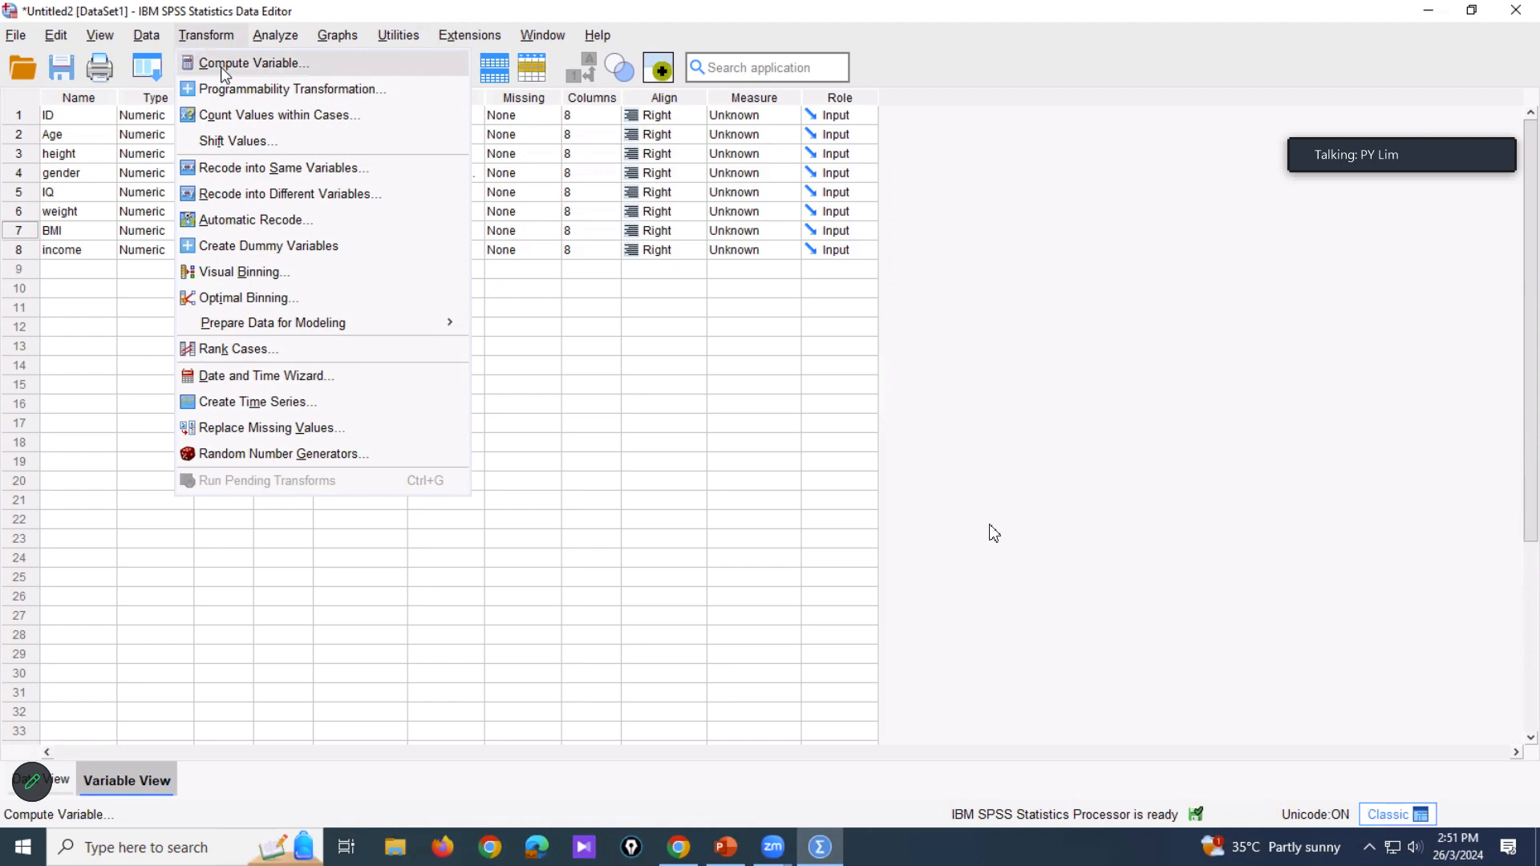
click(225, 70)
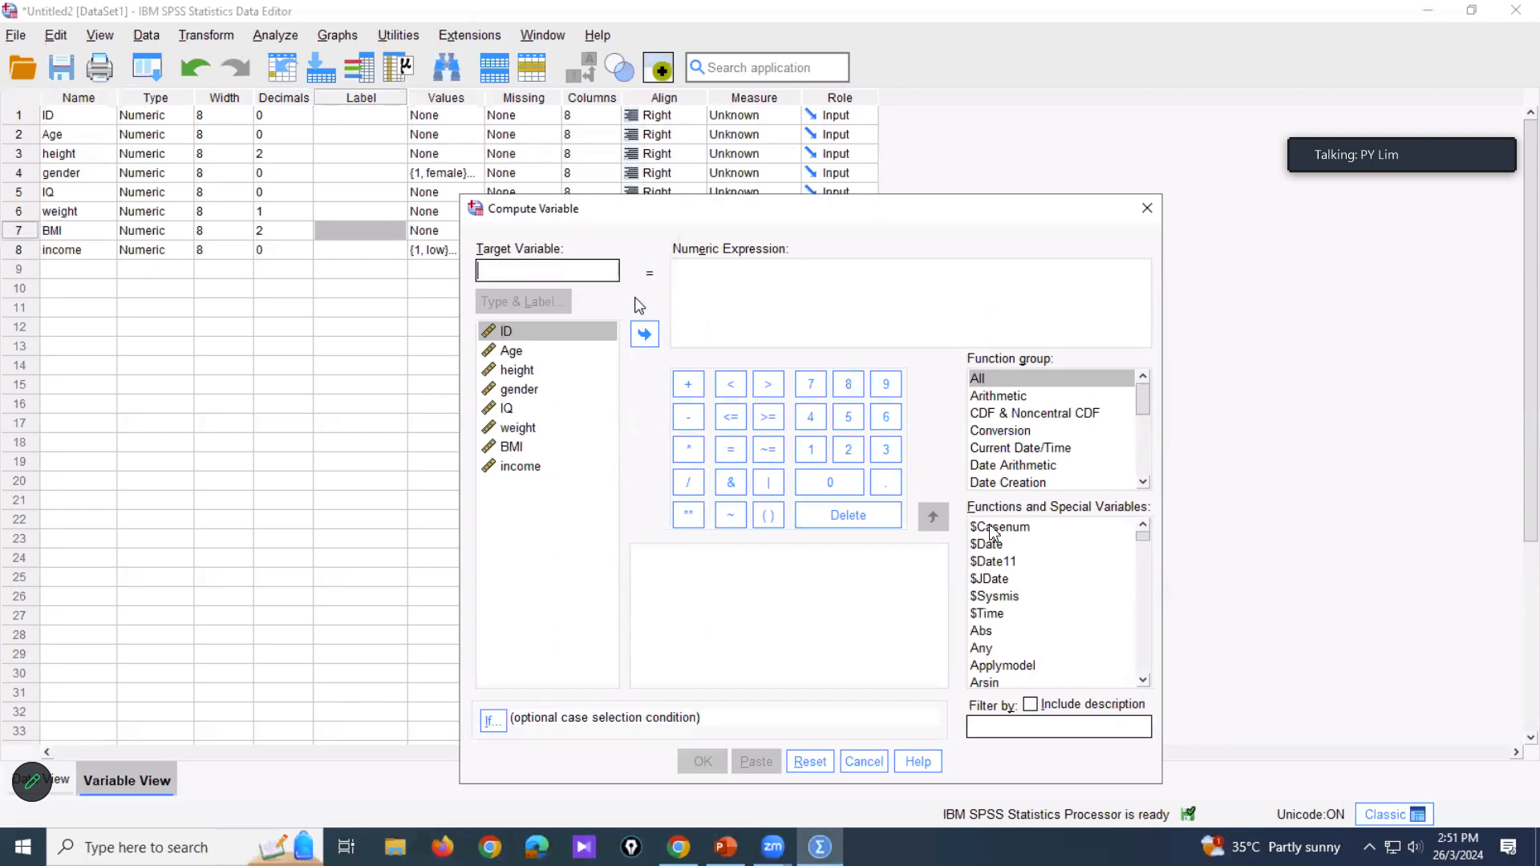
text(BMI)
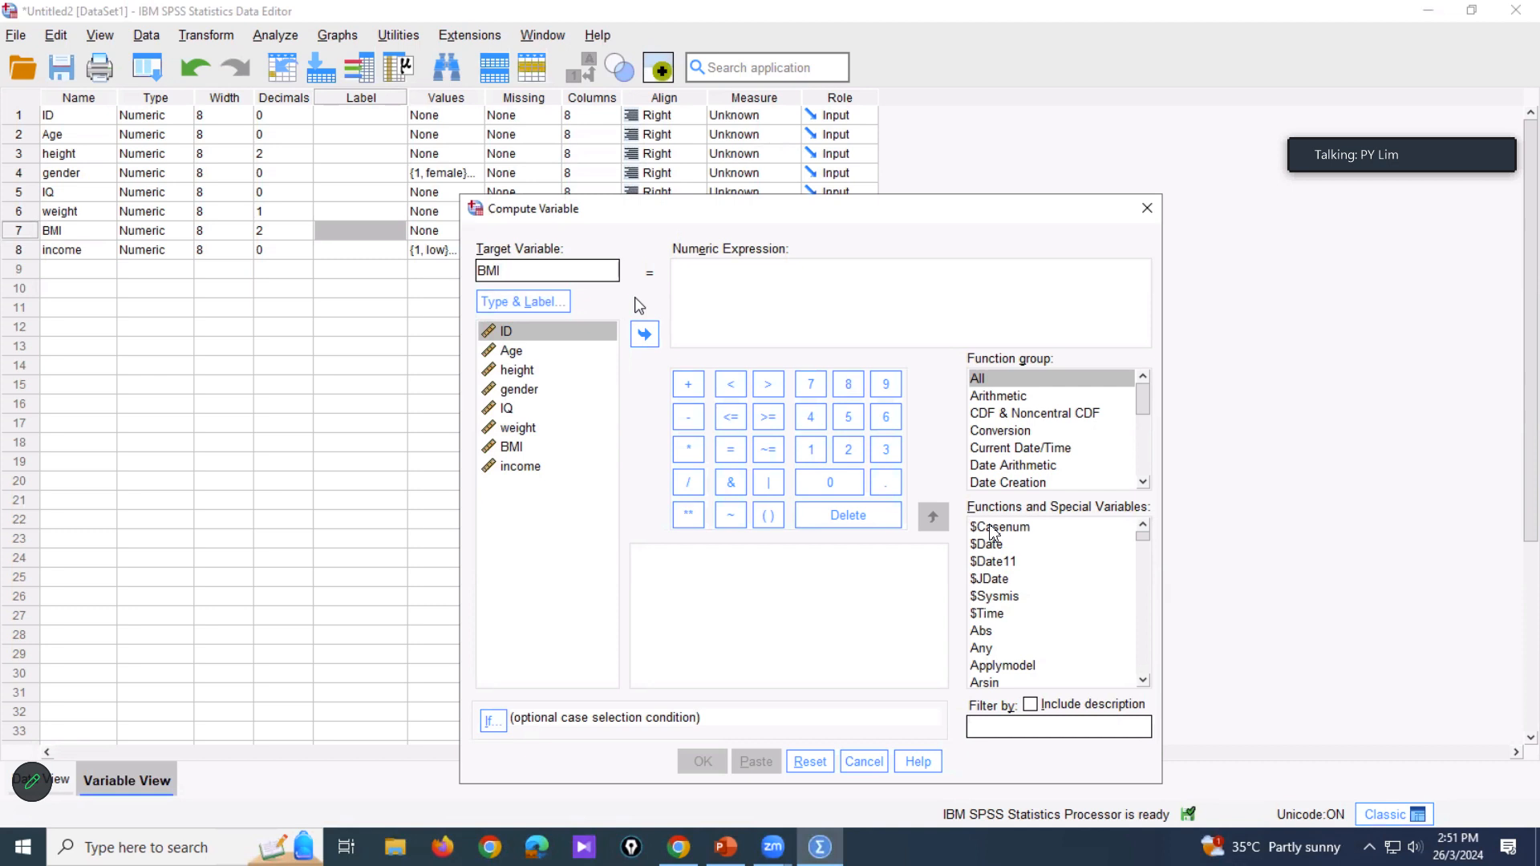
key(Tab)
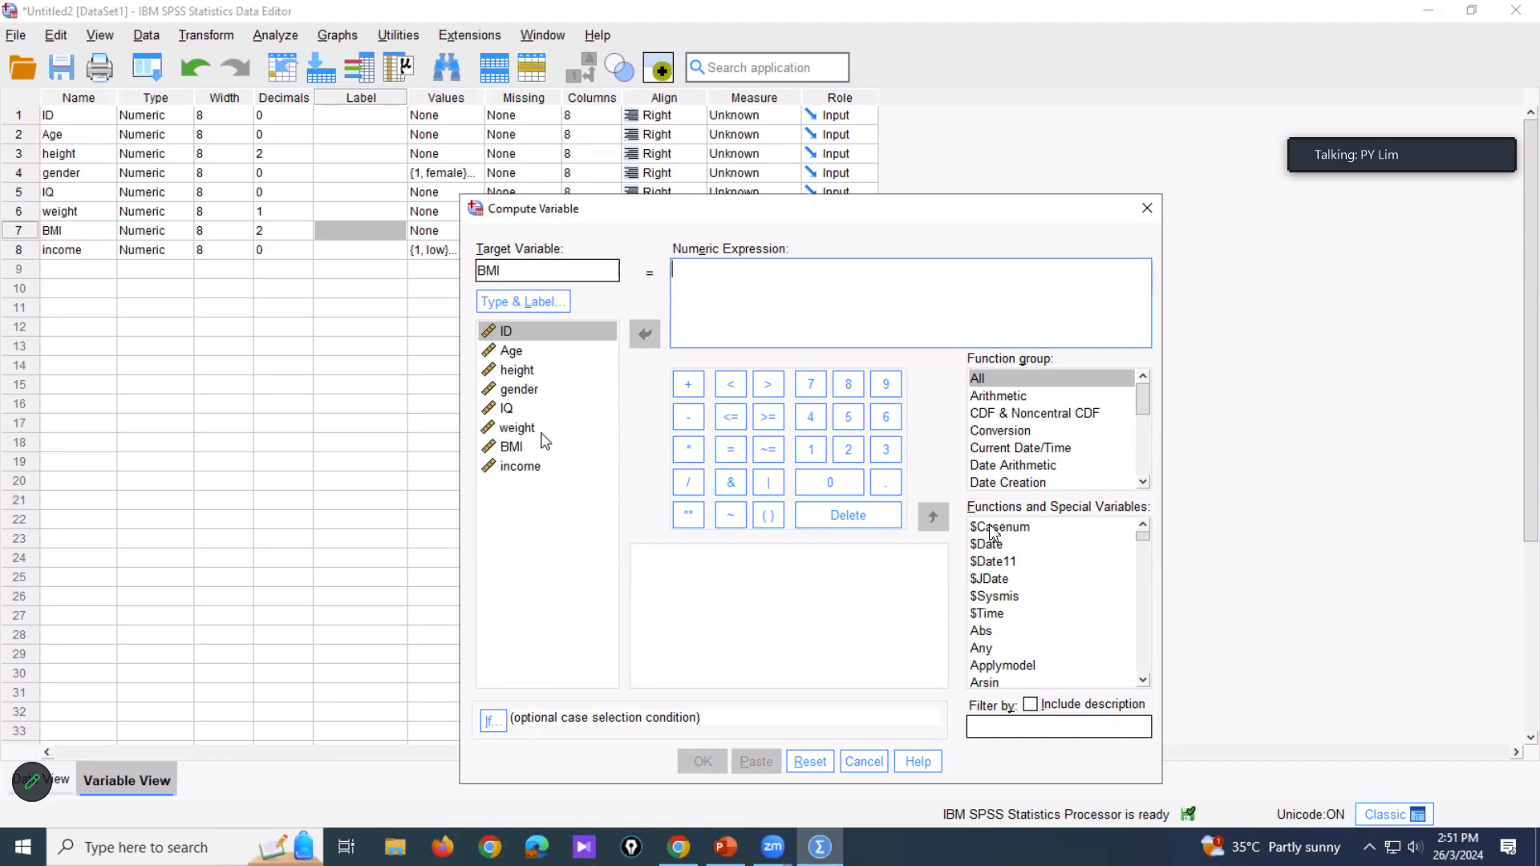
Step: Look up the BMI formula on the data transformation slide in PowerPoint, and return to SPSS
click(728, 854)
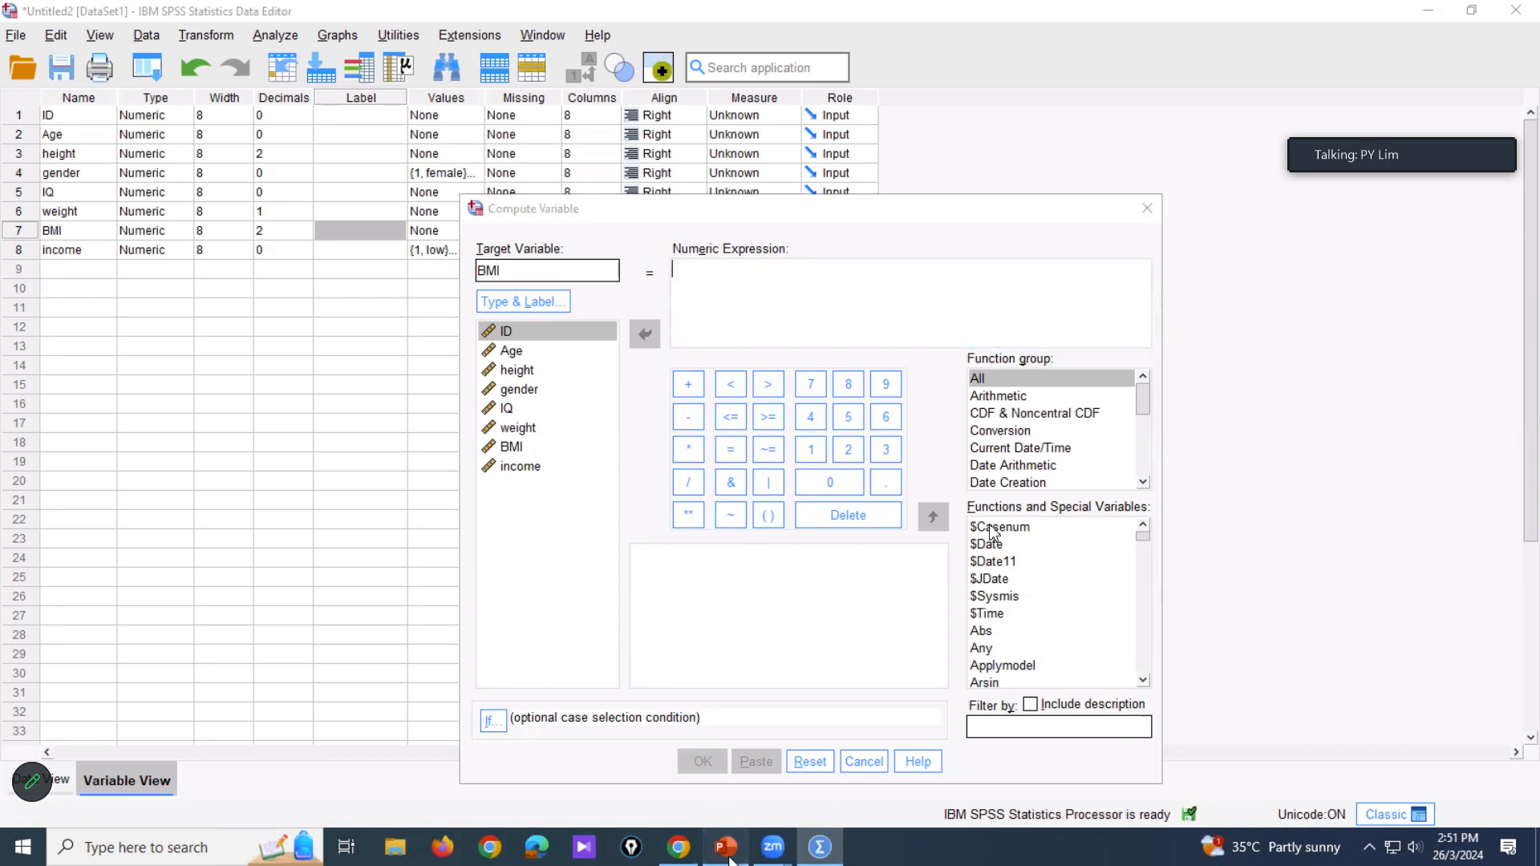
key(Down)
key(Down)
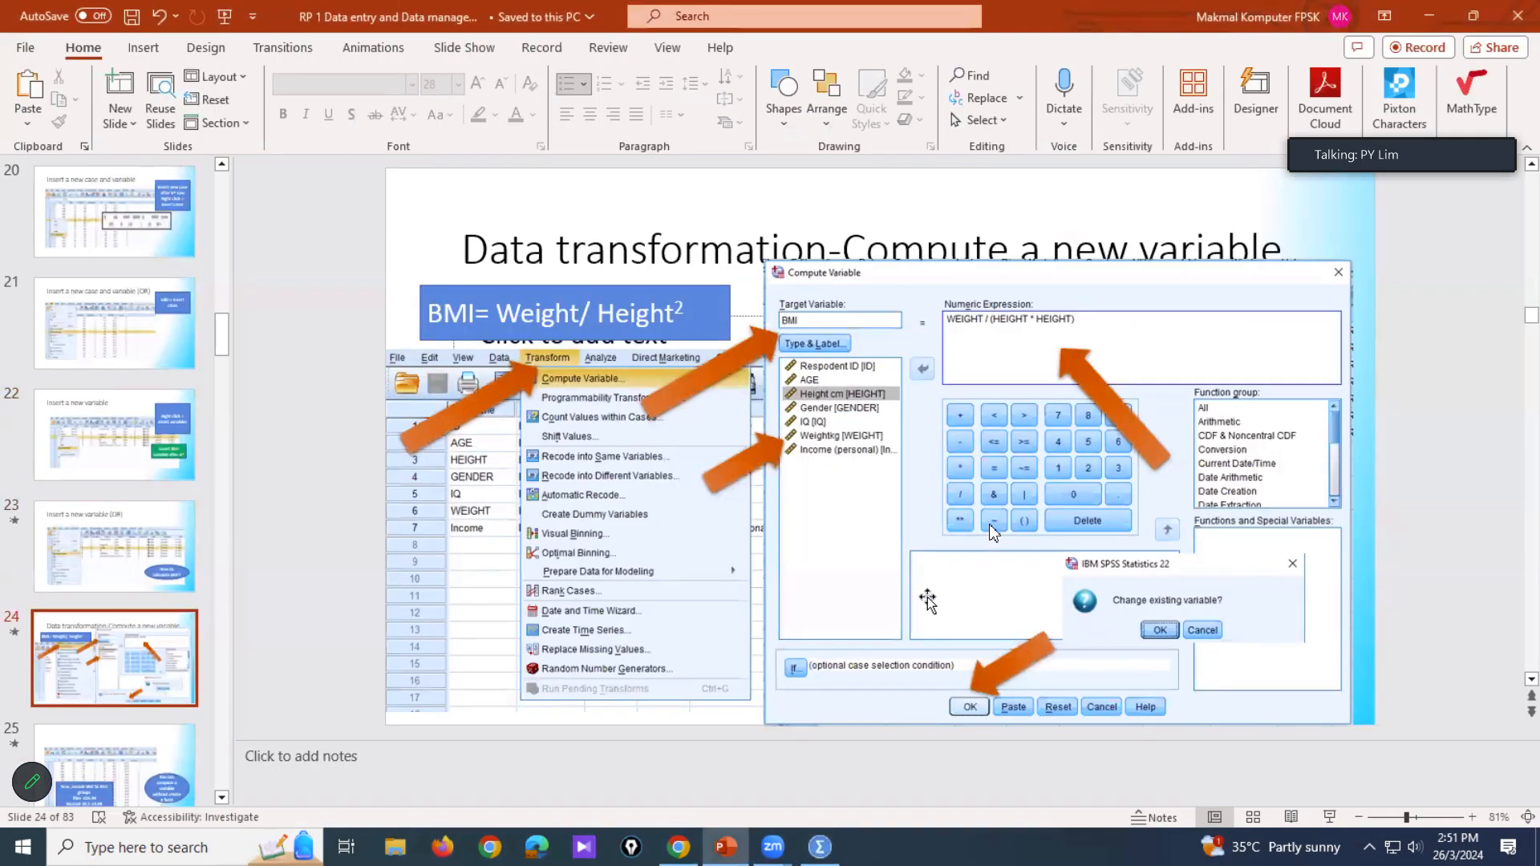
click(819, 847)
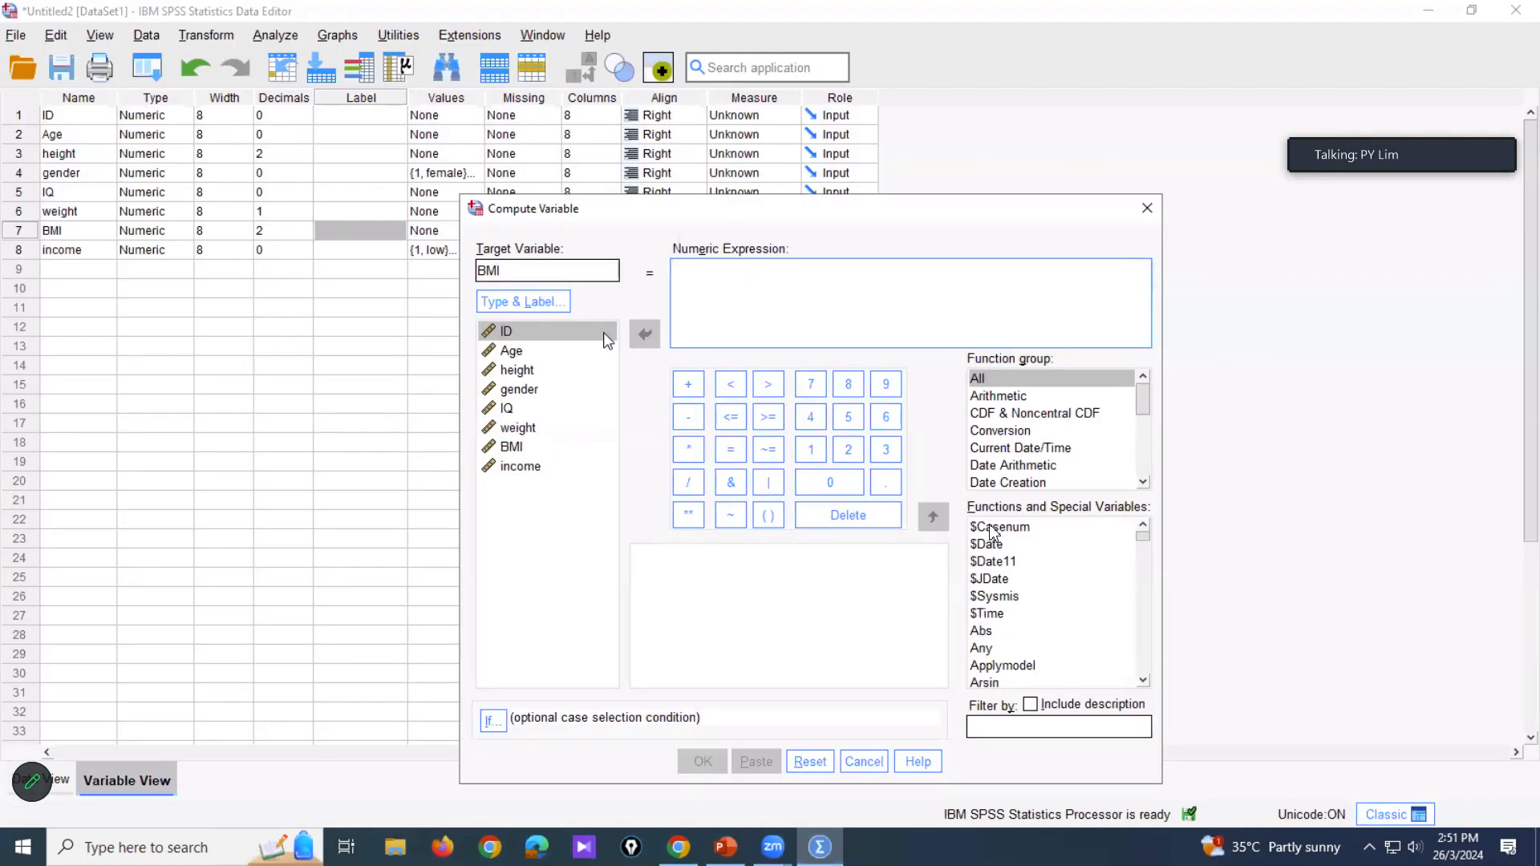
Step: Build the numeric expression weight / (height * height) for BMI, and clear it again
click(544, 428)
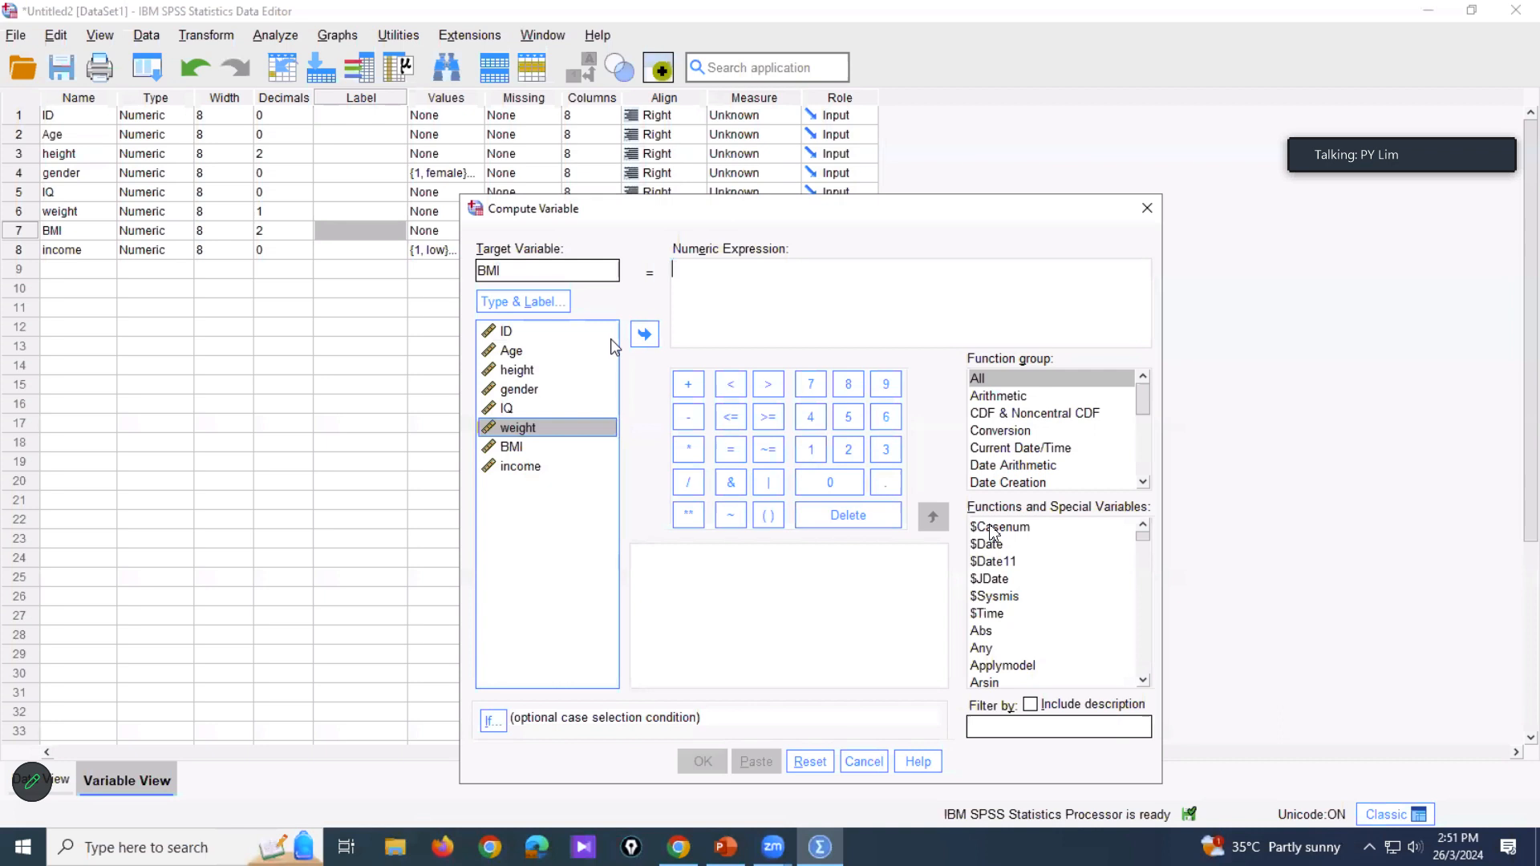
click(655, 335)
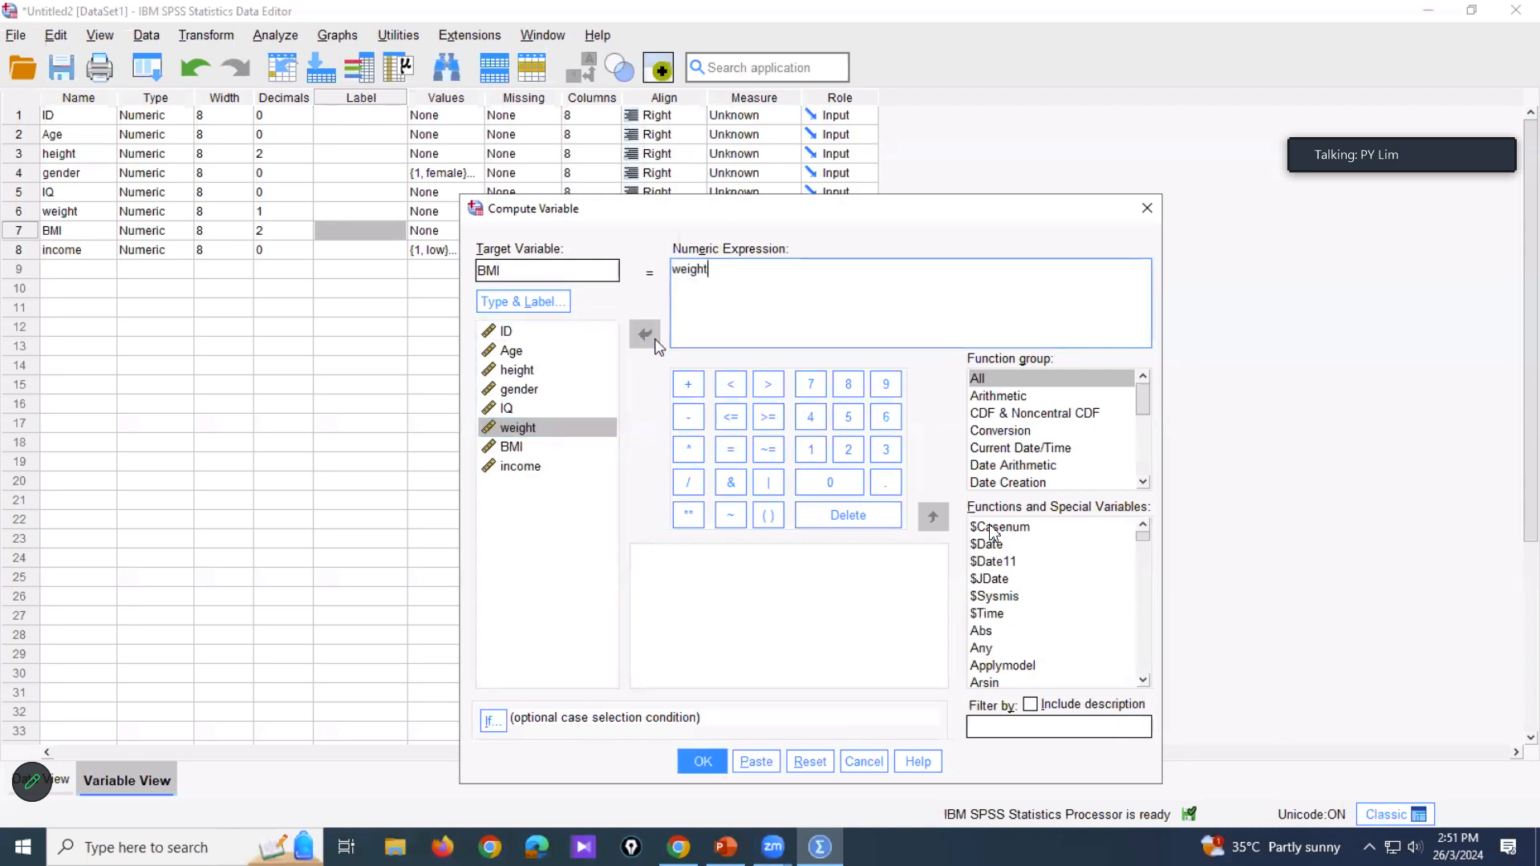
click(688, 484)
click(764, 515)
click(528, 372)
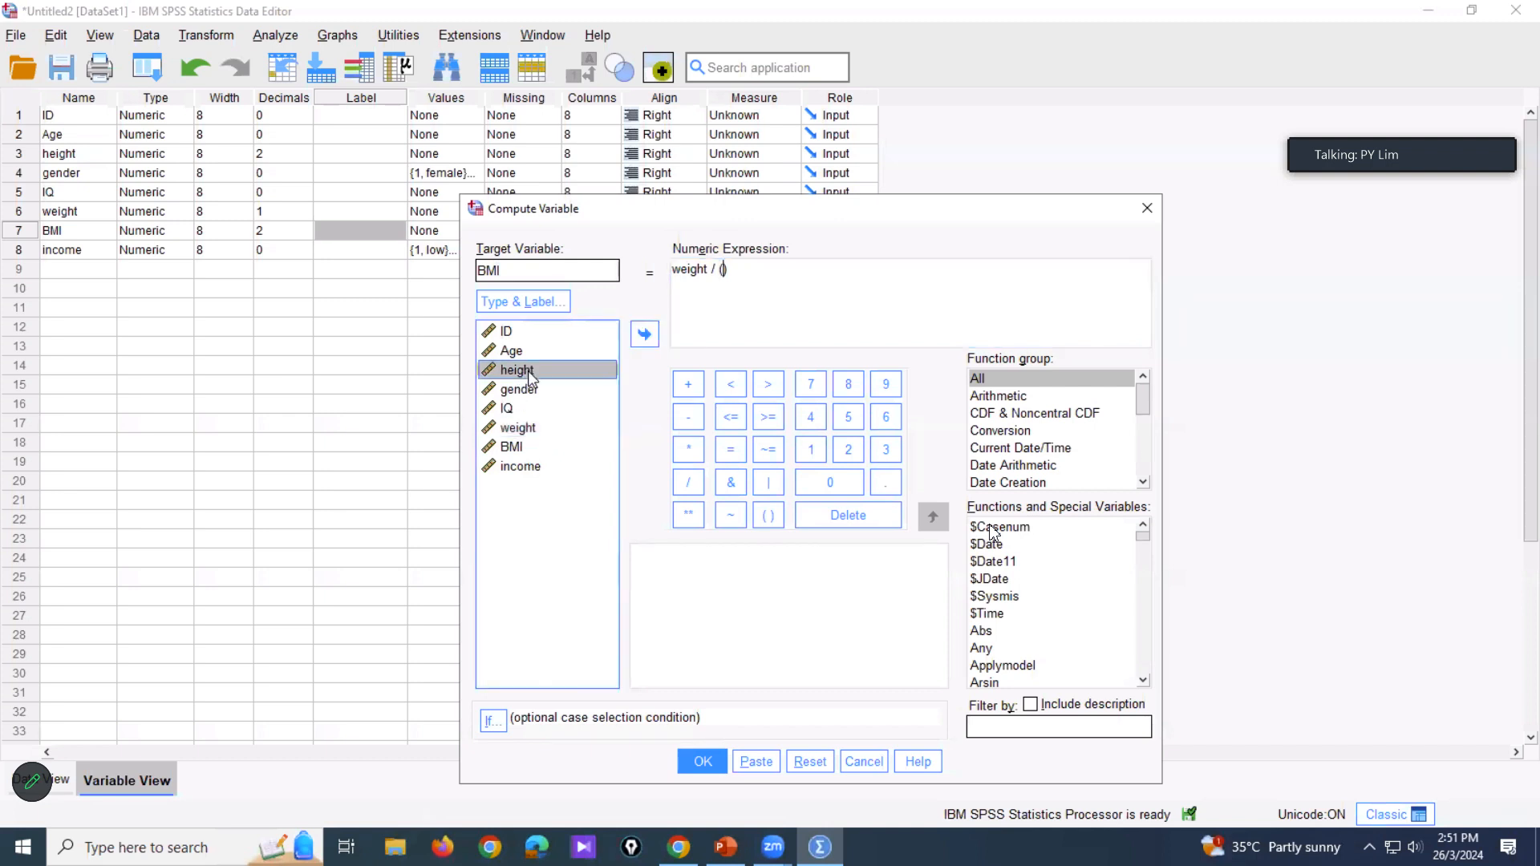
click(645, 333)
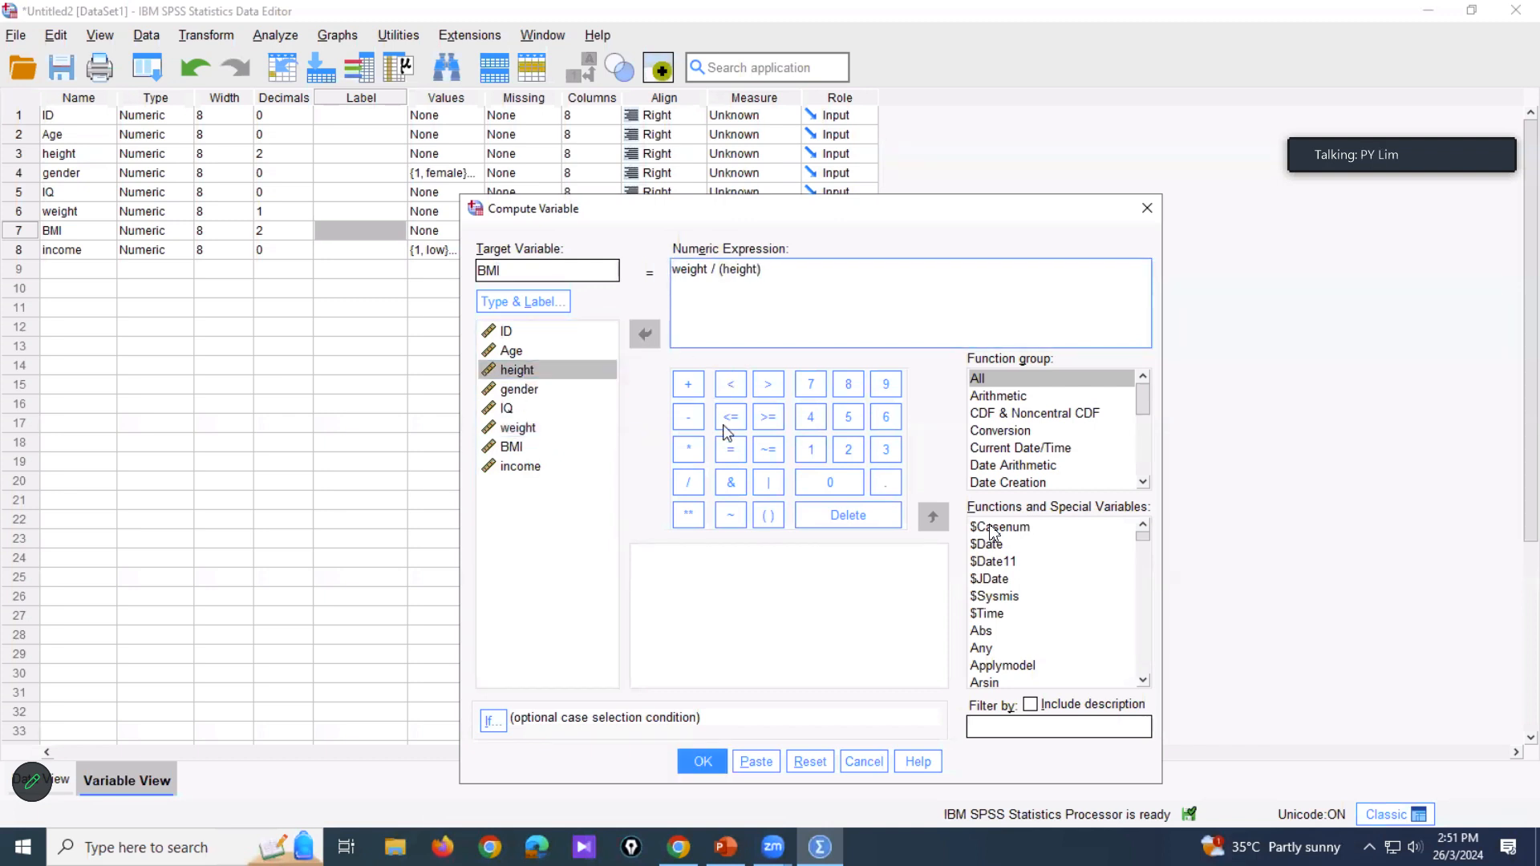
click(688, 449)
click(595, 370)
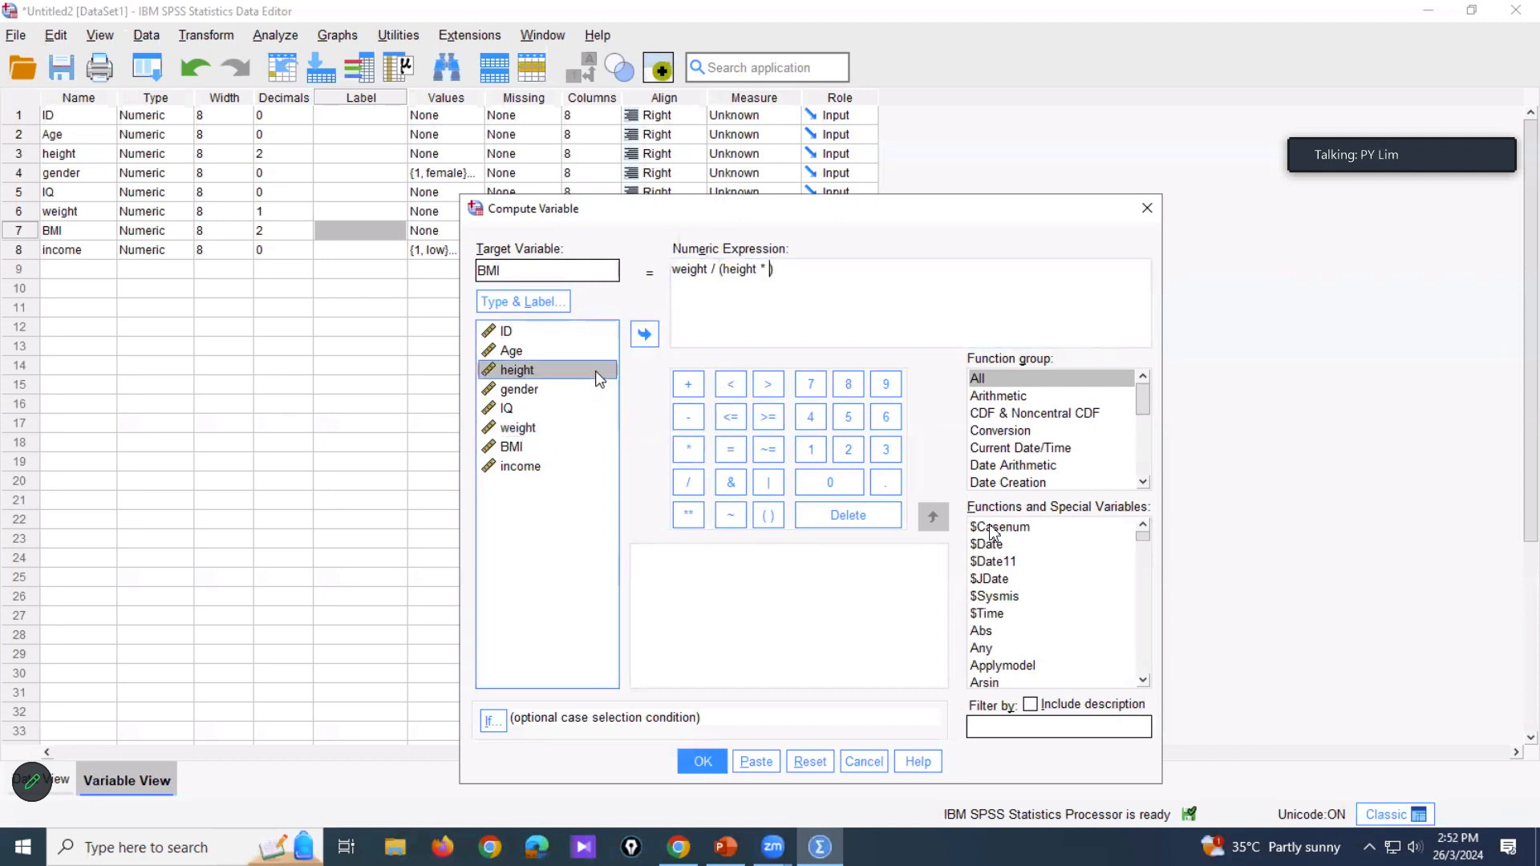
click(646, 336)
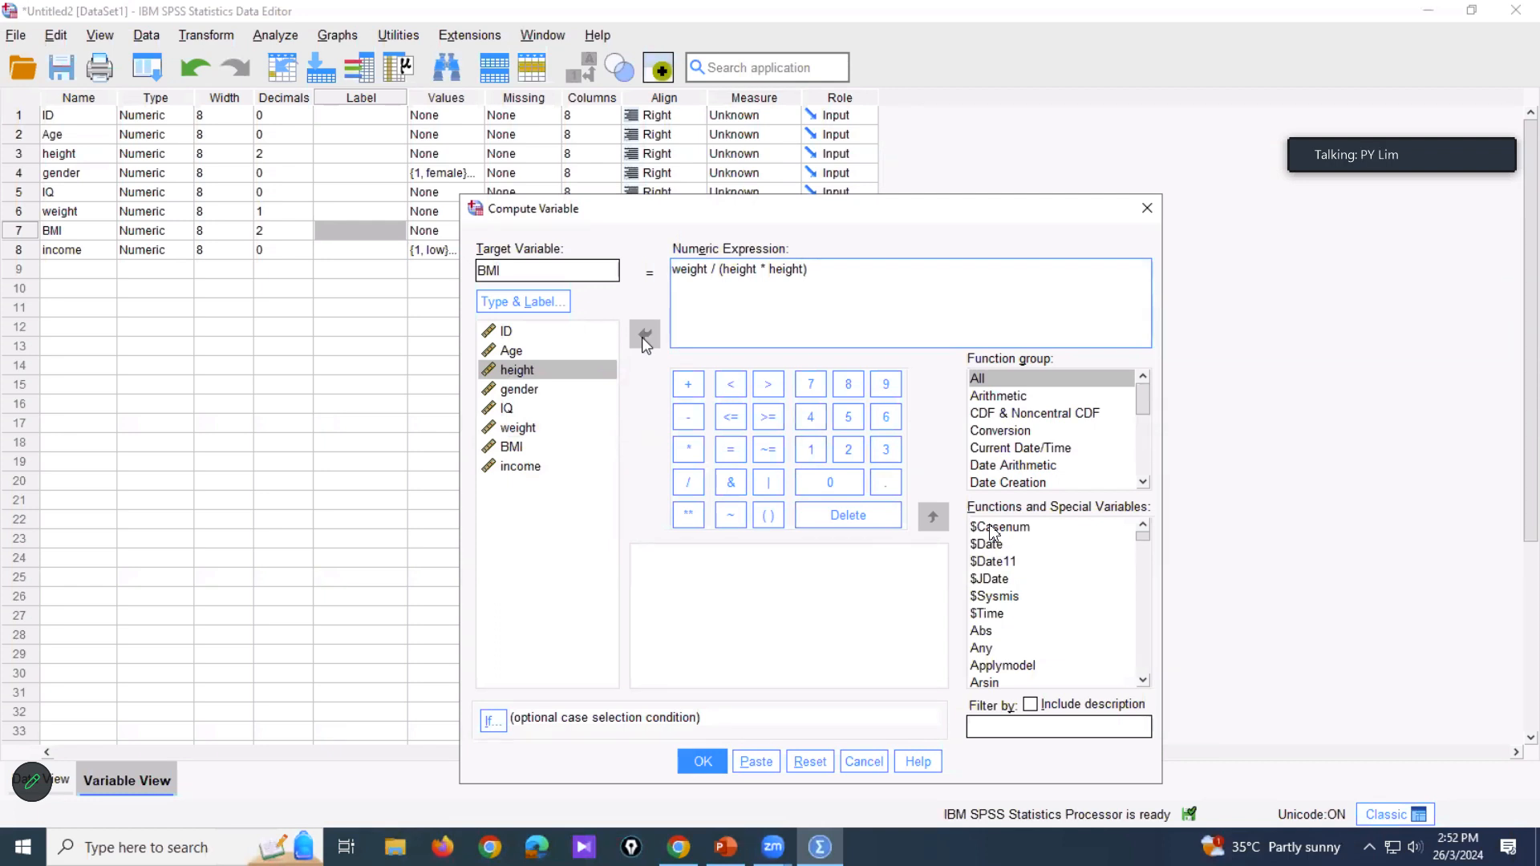
triple_click(804, 297)
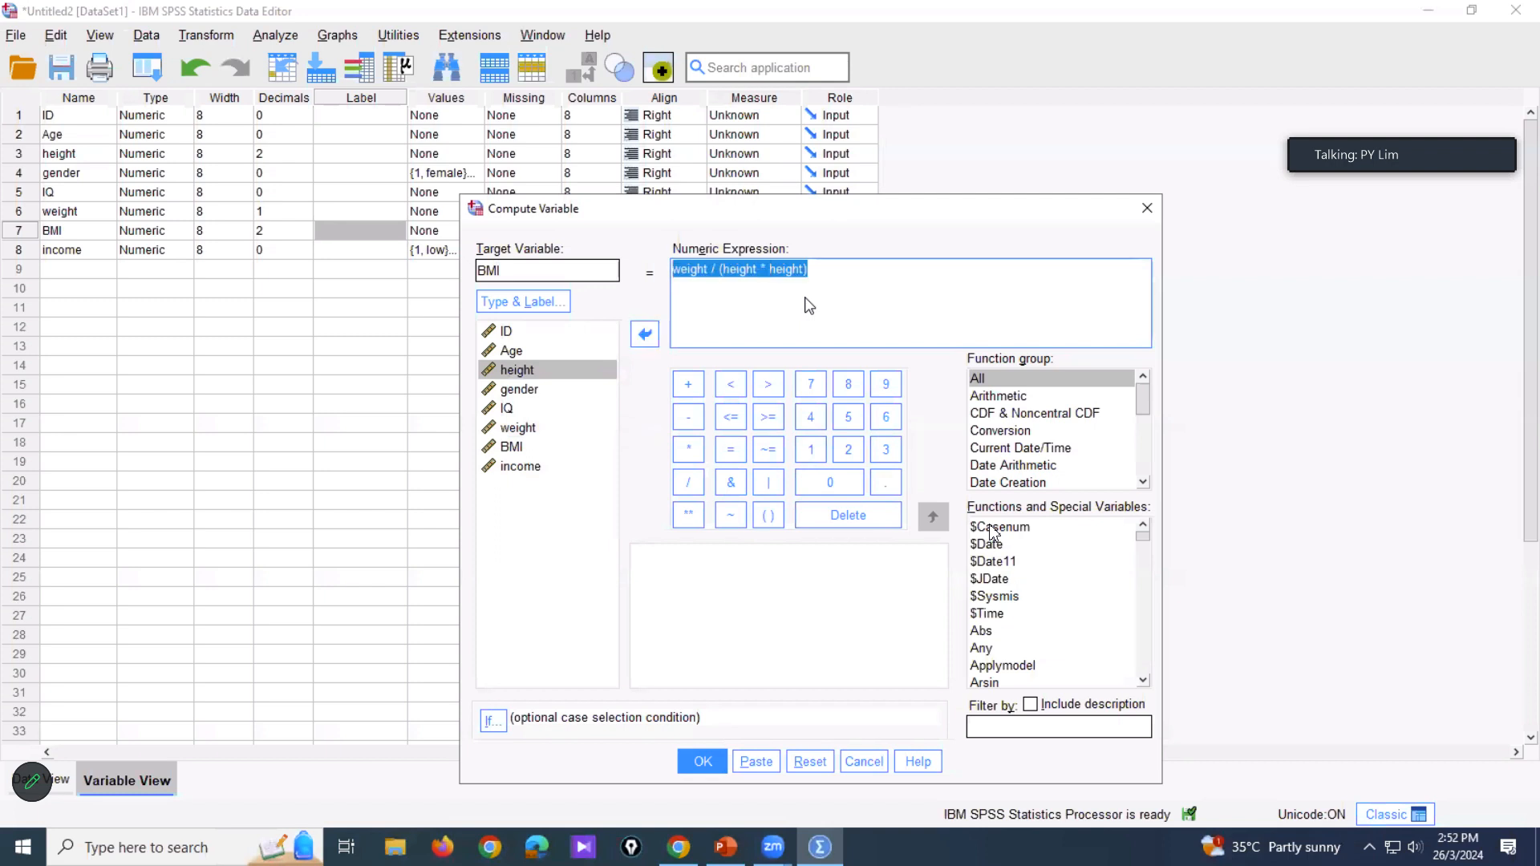
key(Delete)
Step: Begin the BMI expression with weight divided by an opening parenthesis
click(550, 426)
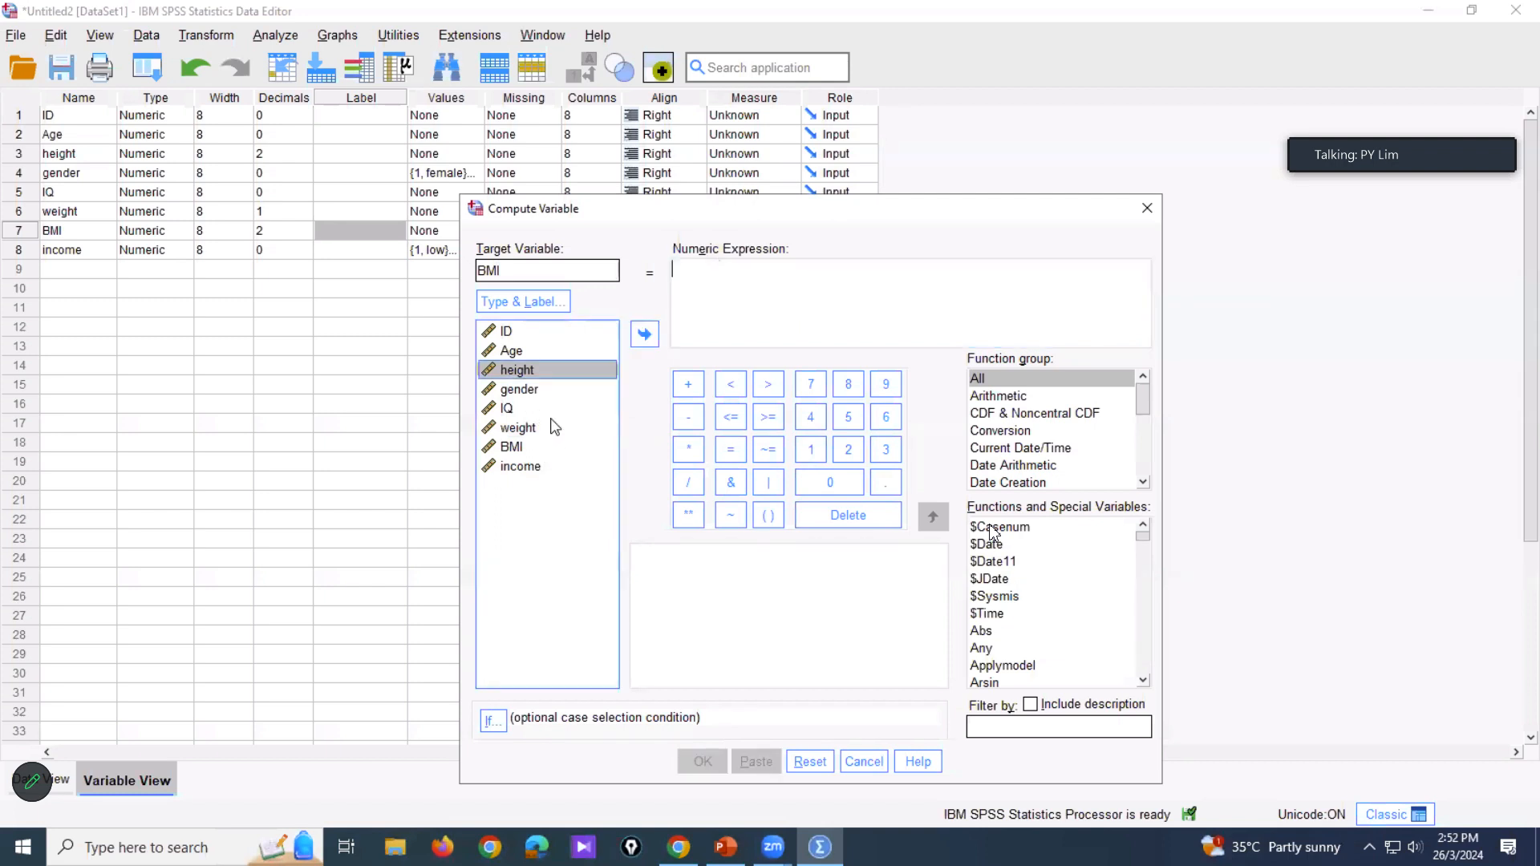
click(644, 336)
click(687, 482)
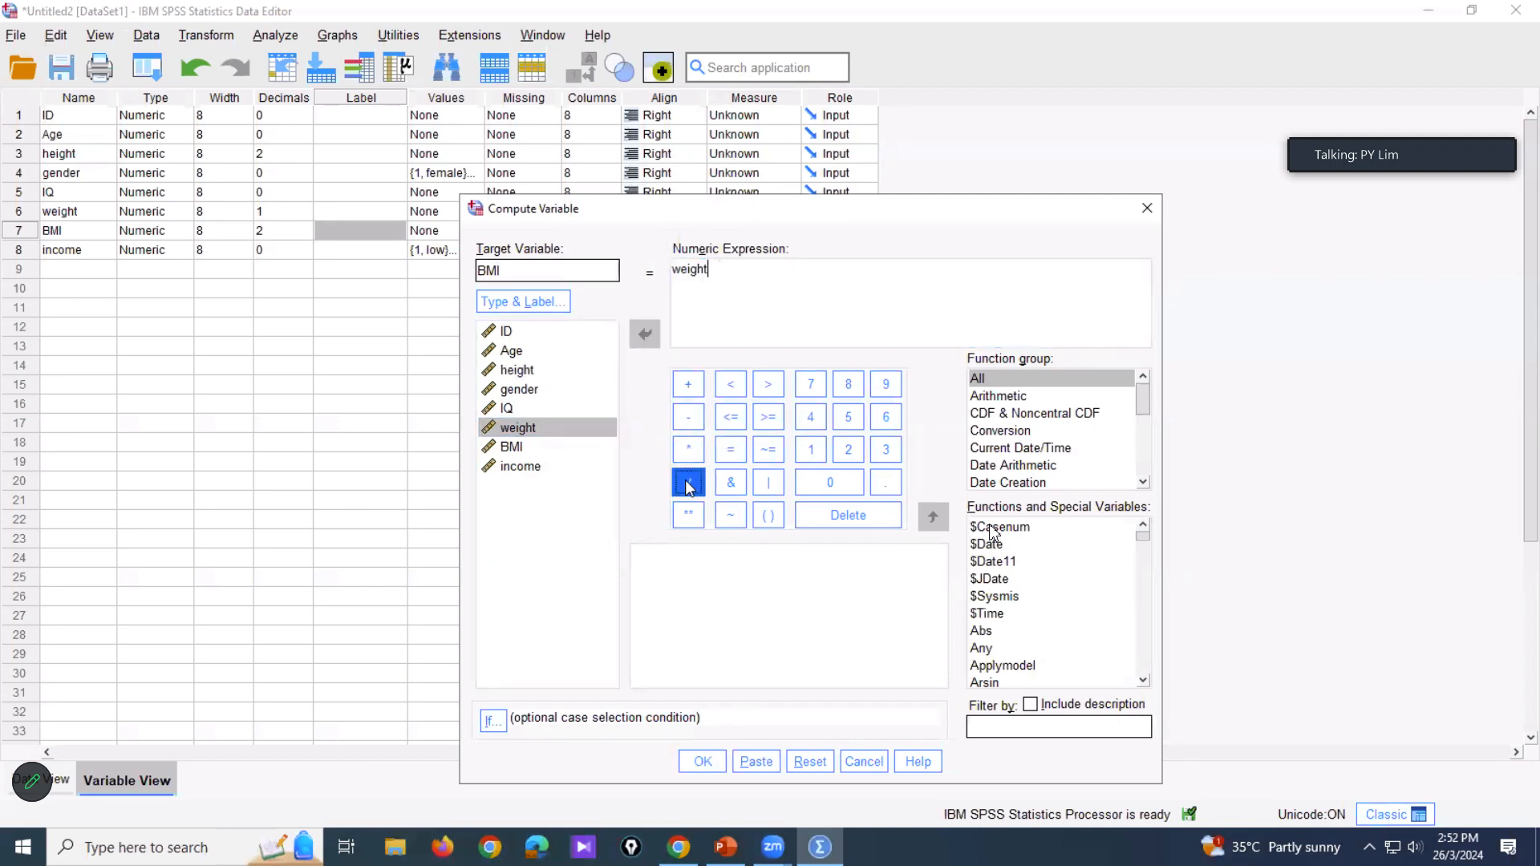
click(787, 322)
text(()
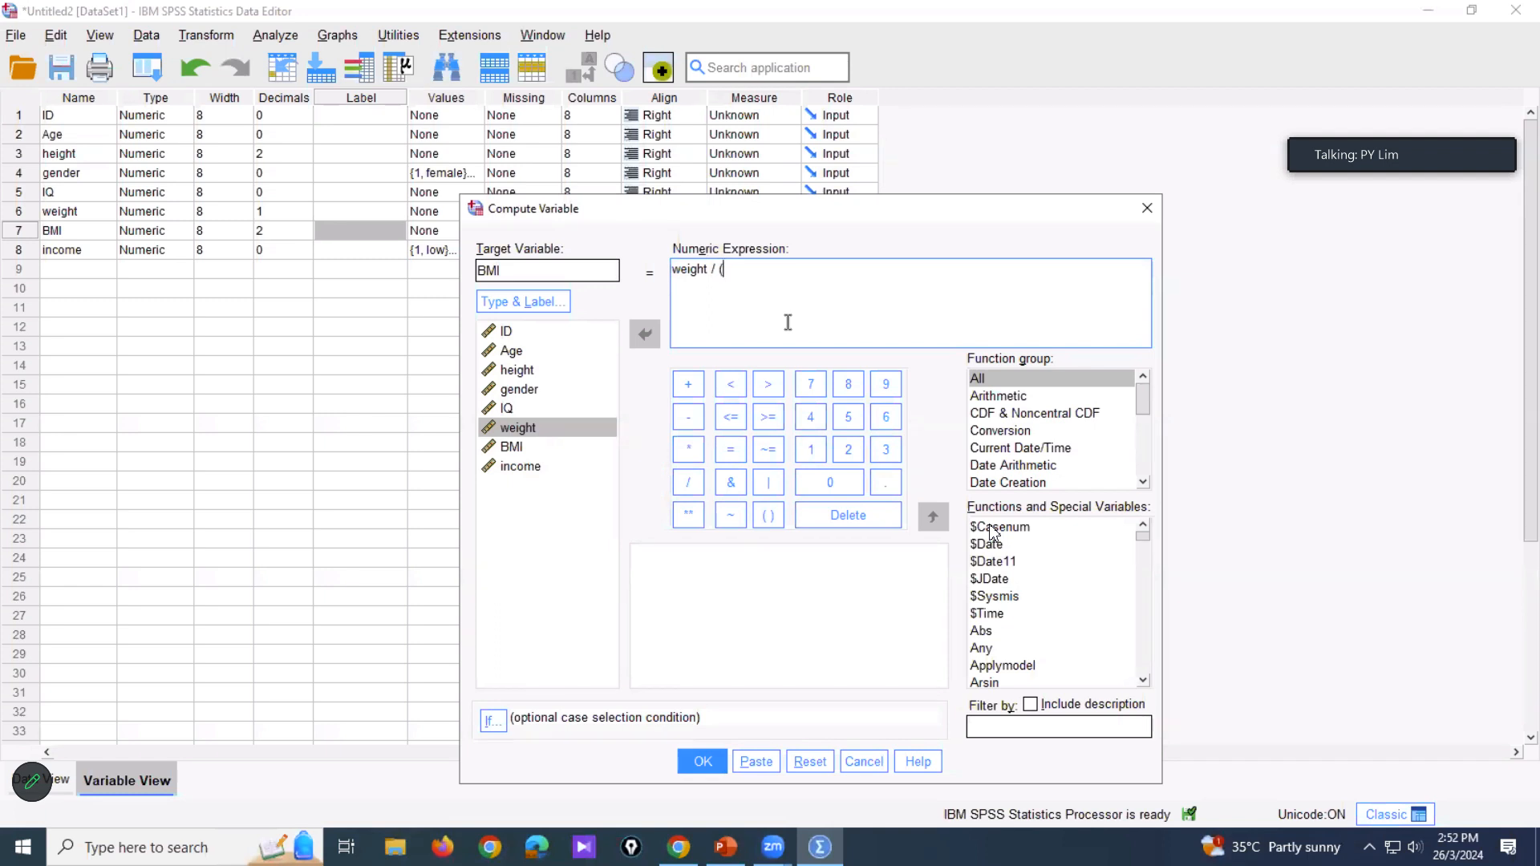
Step: Complete the denominator as (height * height) and run the computation, allowing the existing BMI variable to change
click(517, 370)
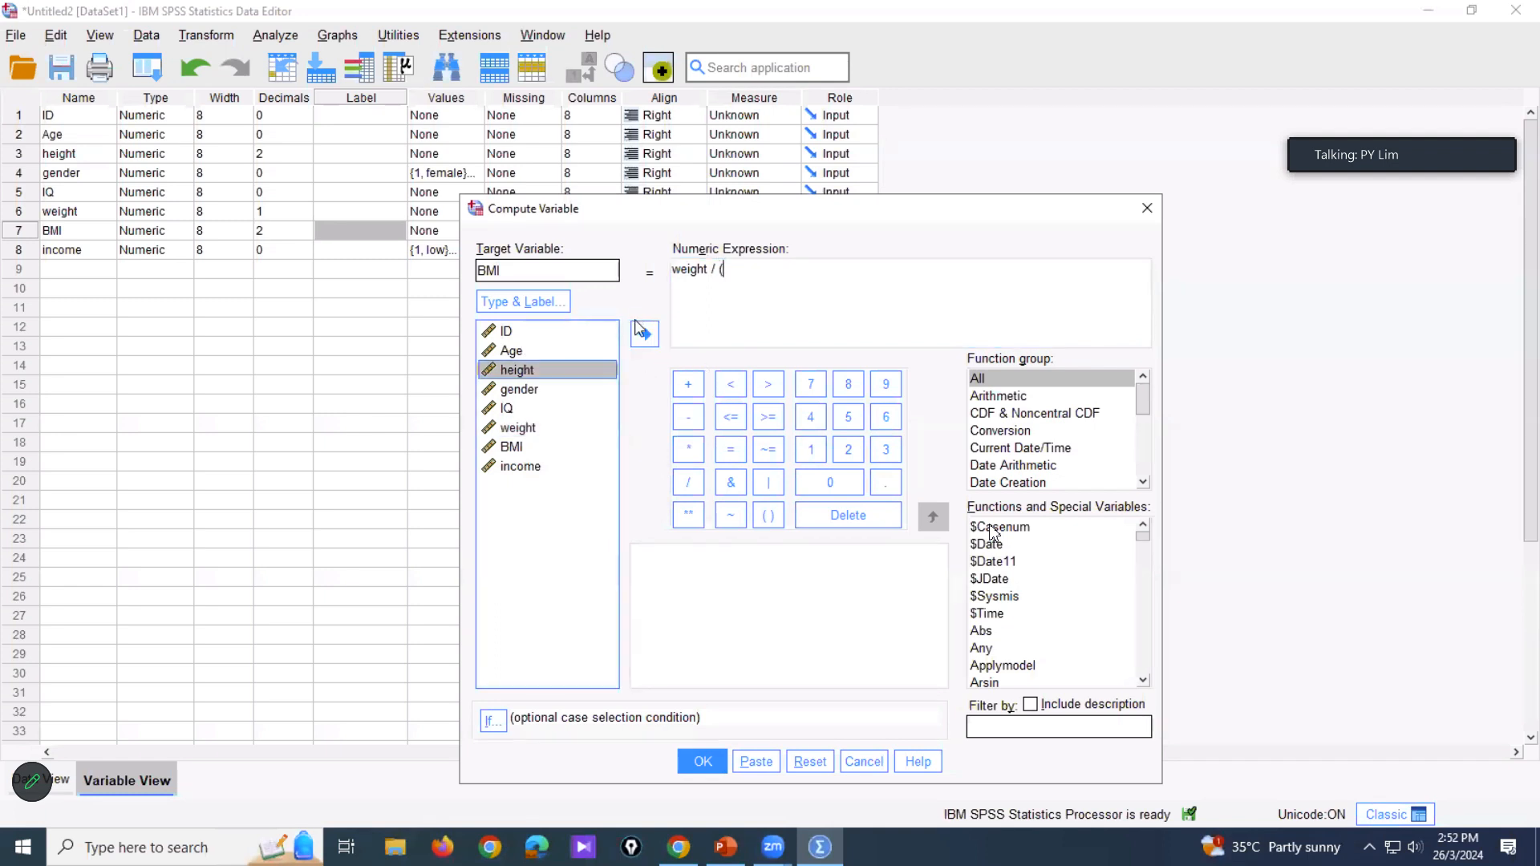
click(644, 334)
click(687, 449)
click(610, 368)
click(644, 334)
click(782, 325)
text())
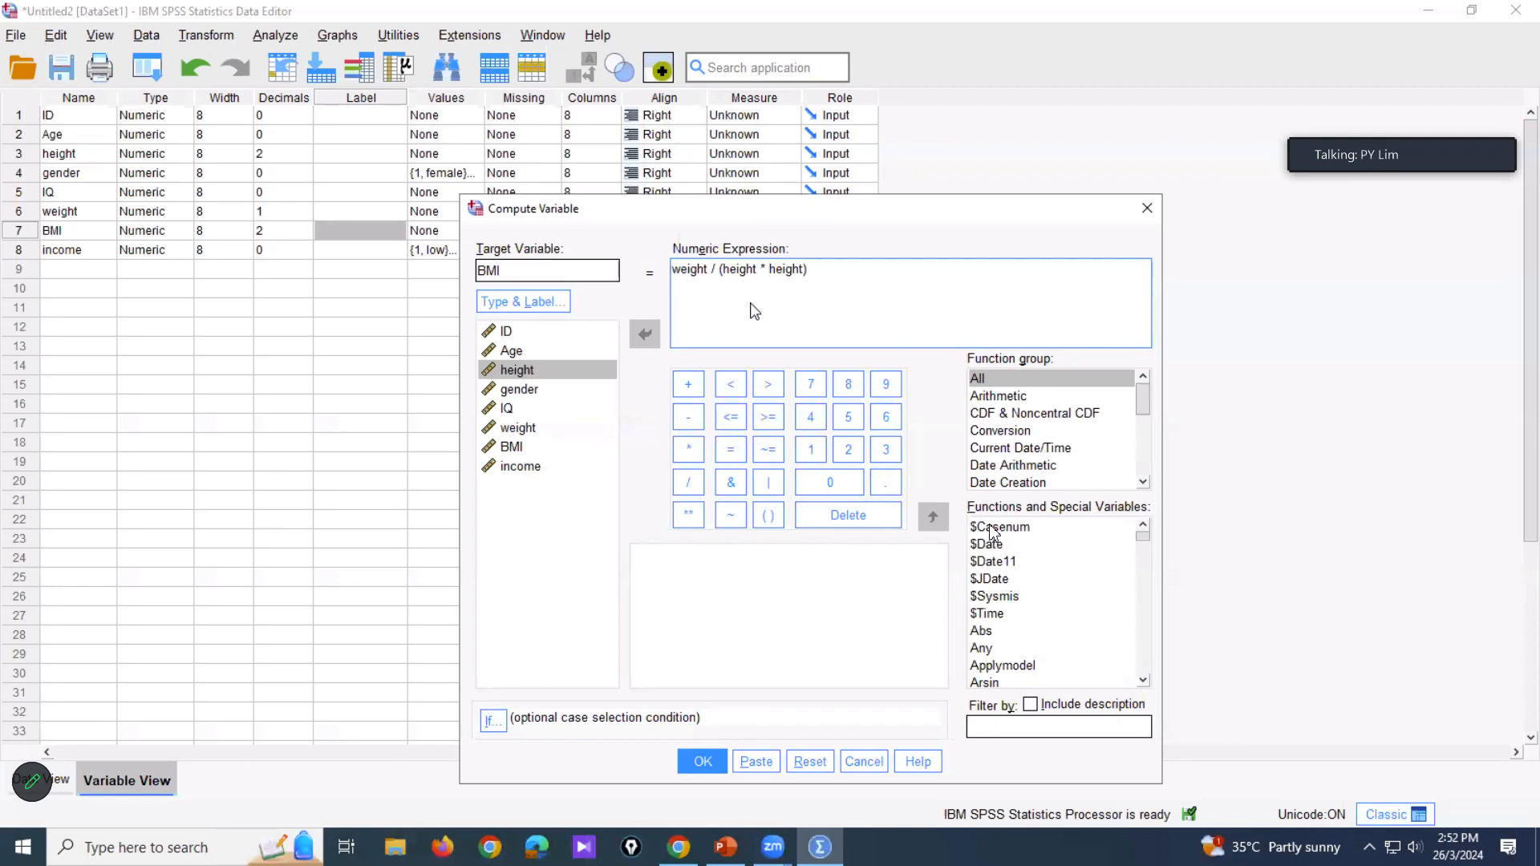
click(705, 758)
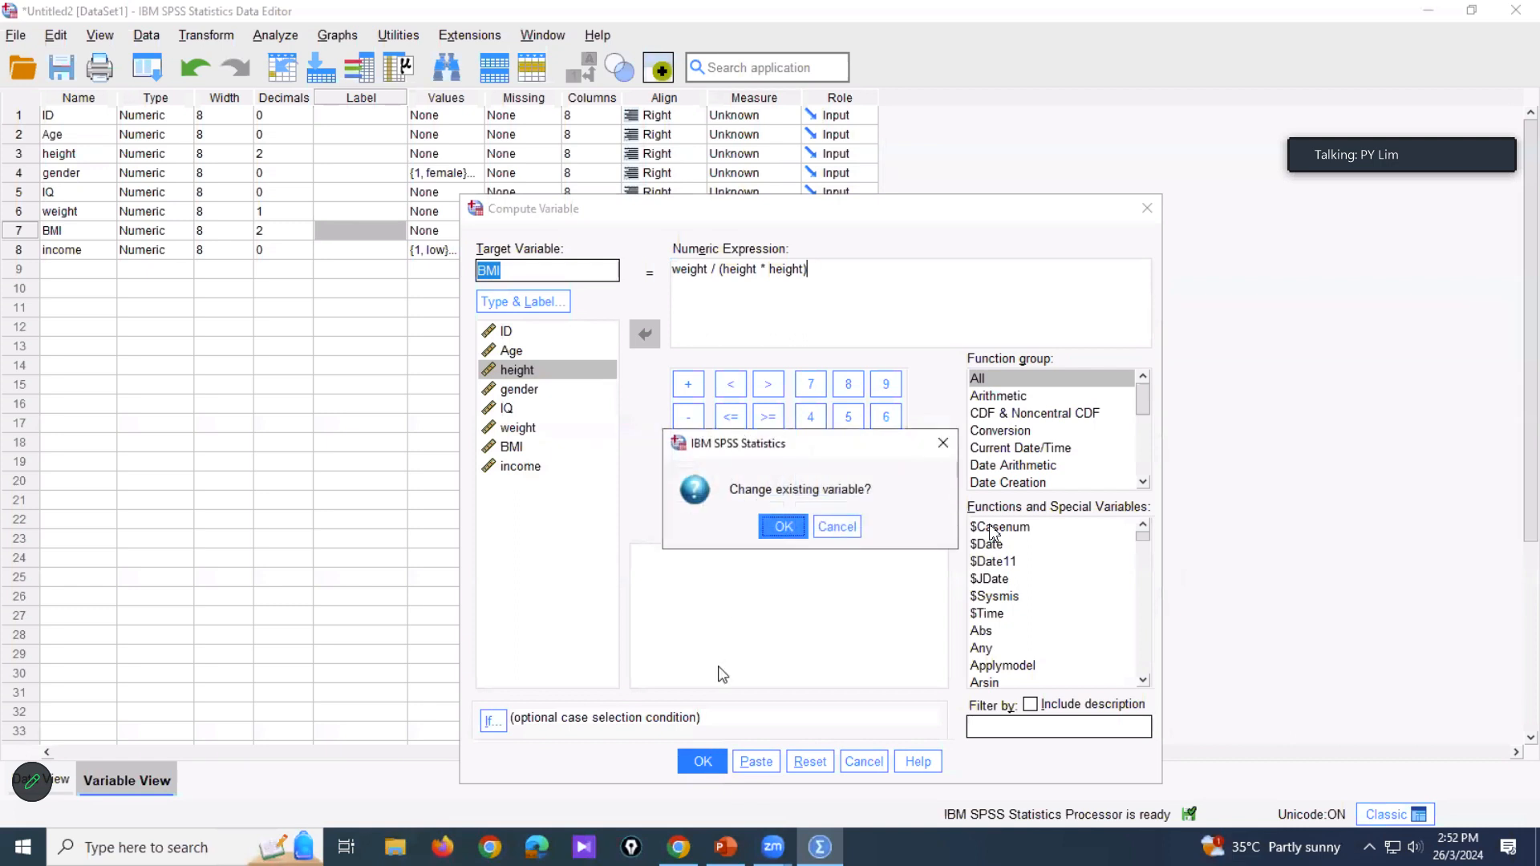
click(784, 528)
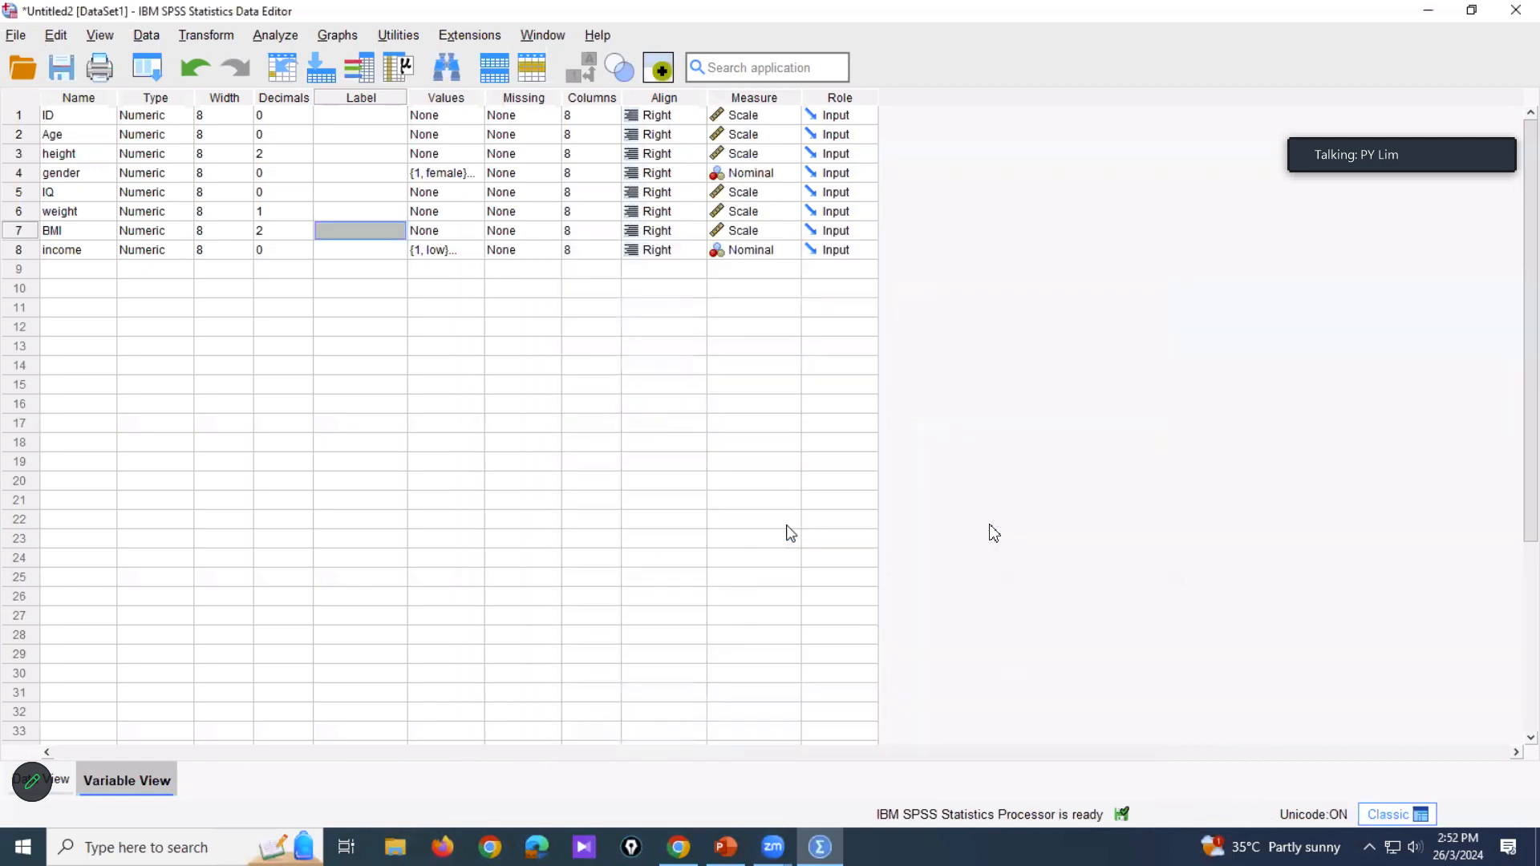
Step: Switch to the data view and insert a new case above row 6
double_click(17, 230)
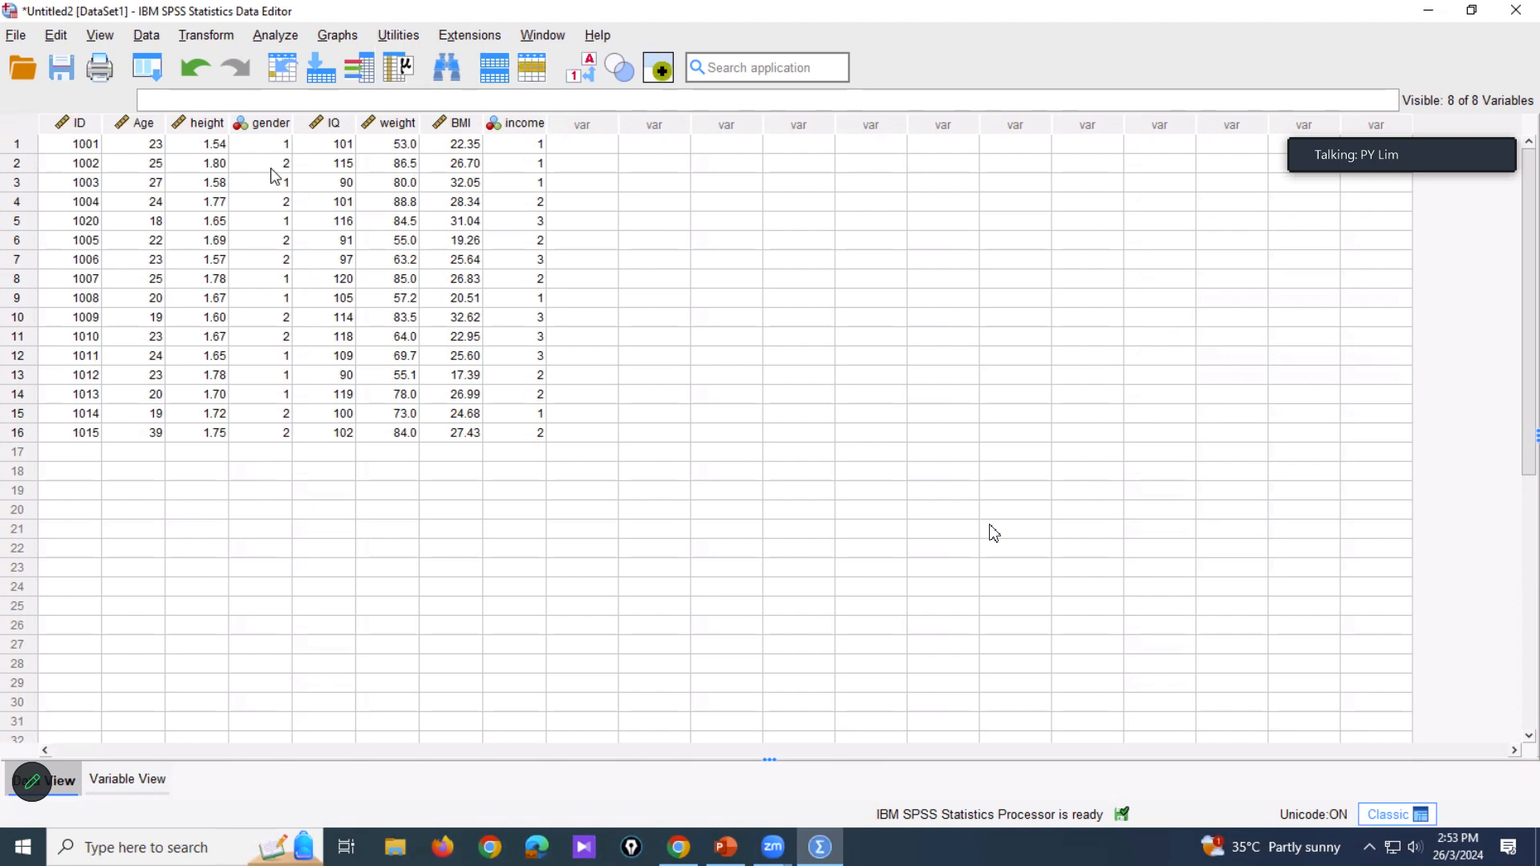
click(15, 240)
right_click(15, 242)
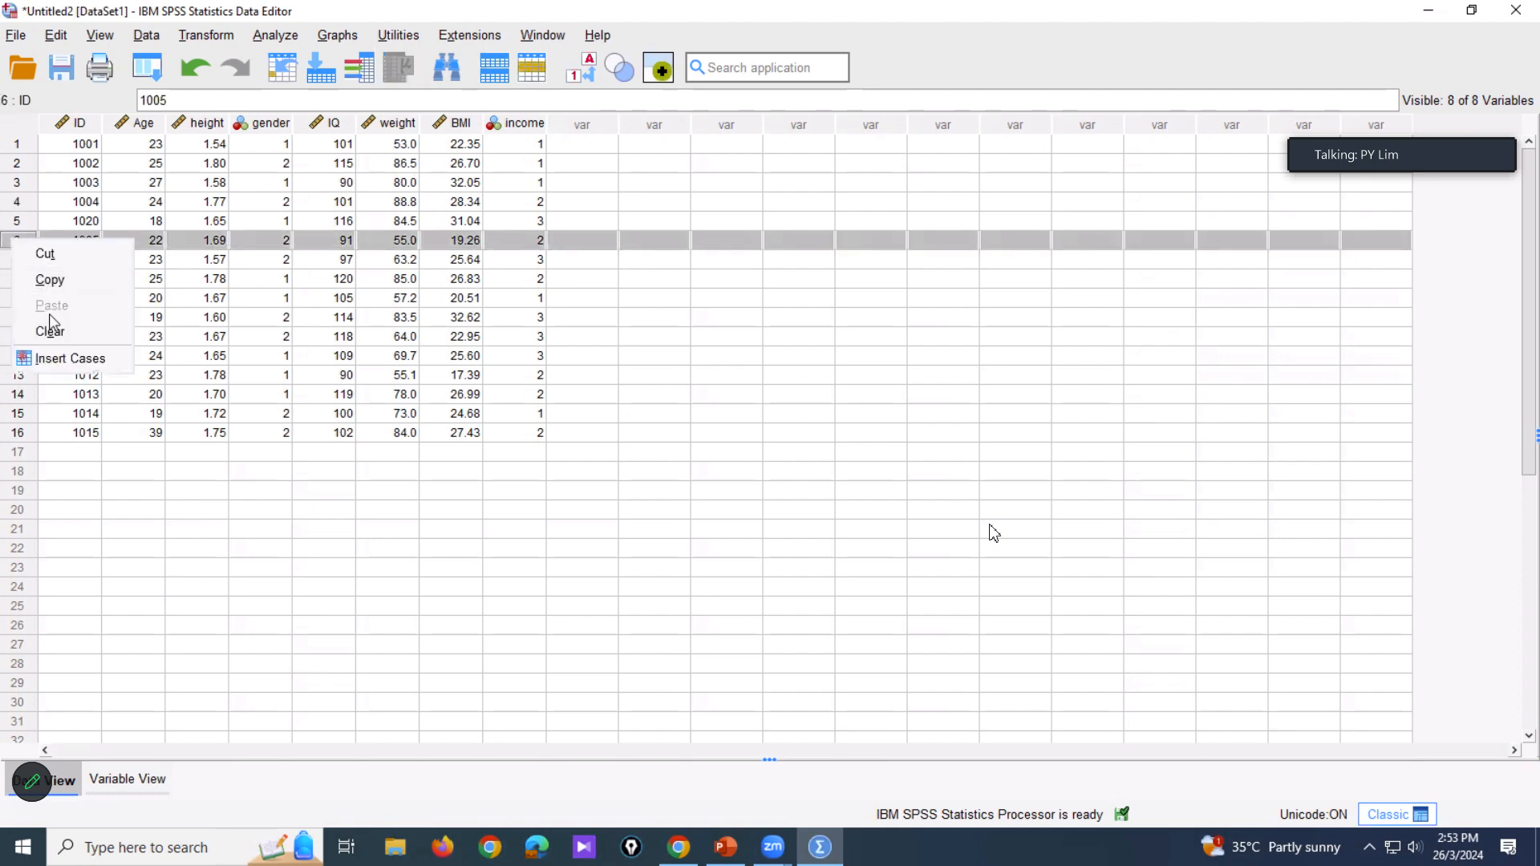
click(69, 358)
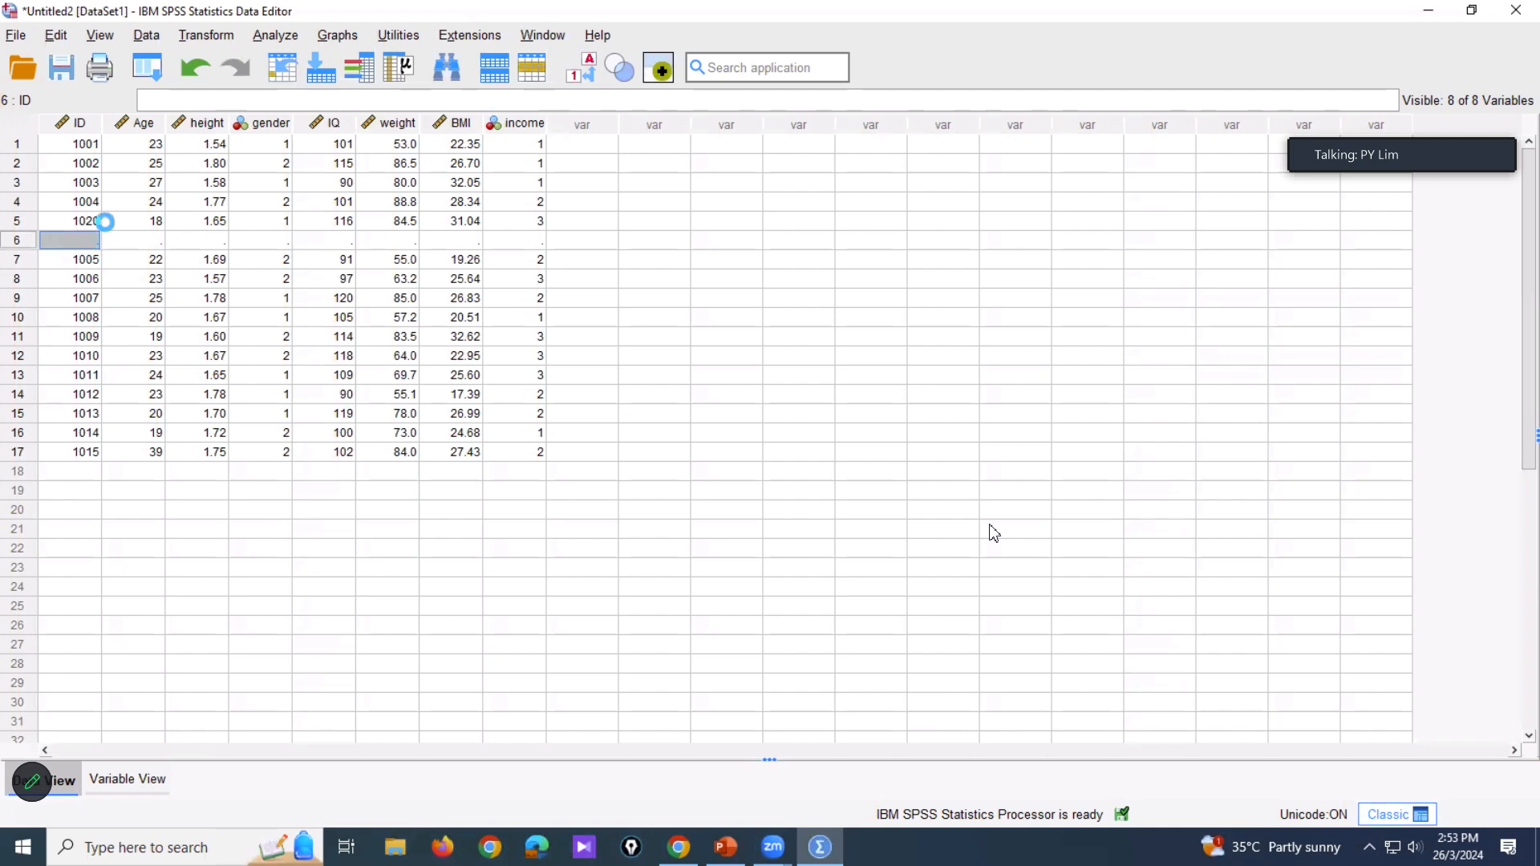
Step: Enter a respondent ID, age 25, height 1.65 and gender 1 for the new case in row 6
text(1222)
key(Tab)
text(25)
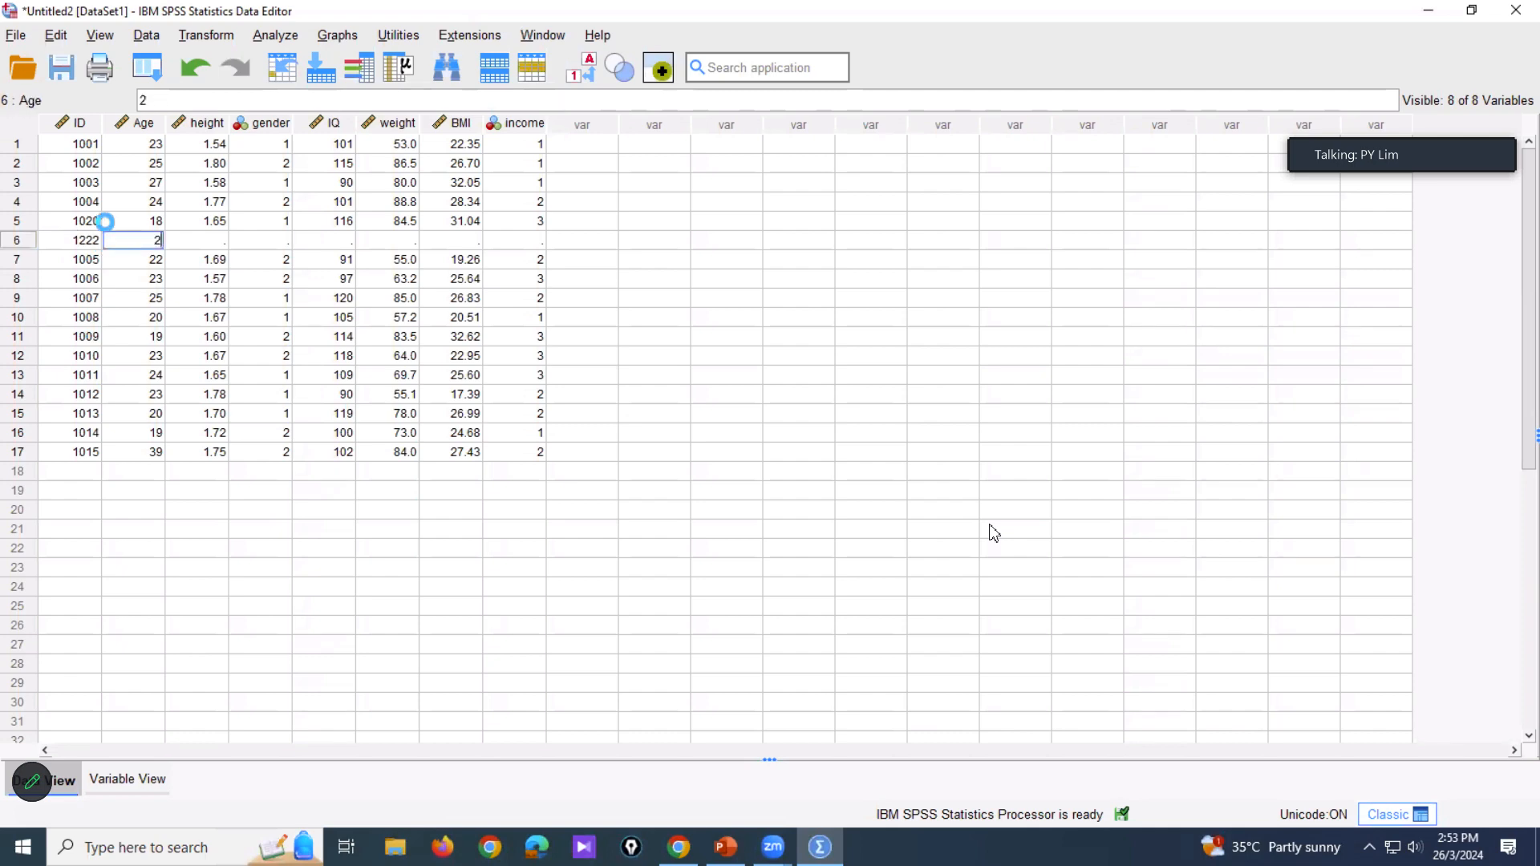
key(Tab)
text(1.65)
key(Tab)
text(5)
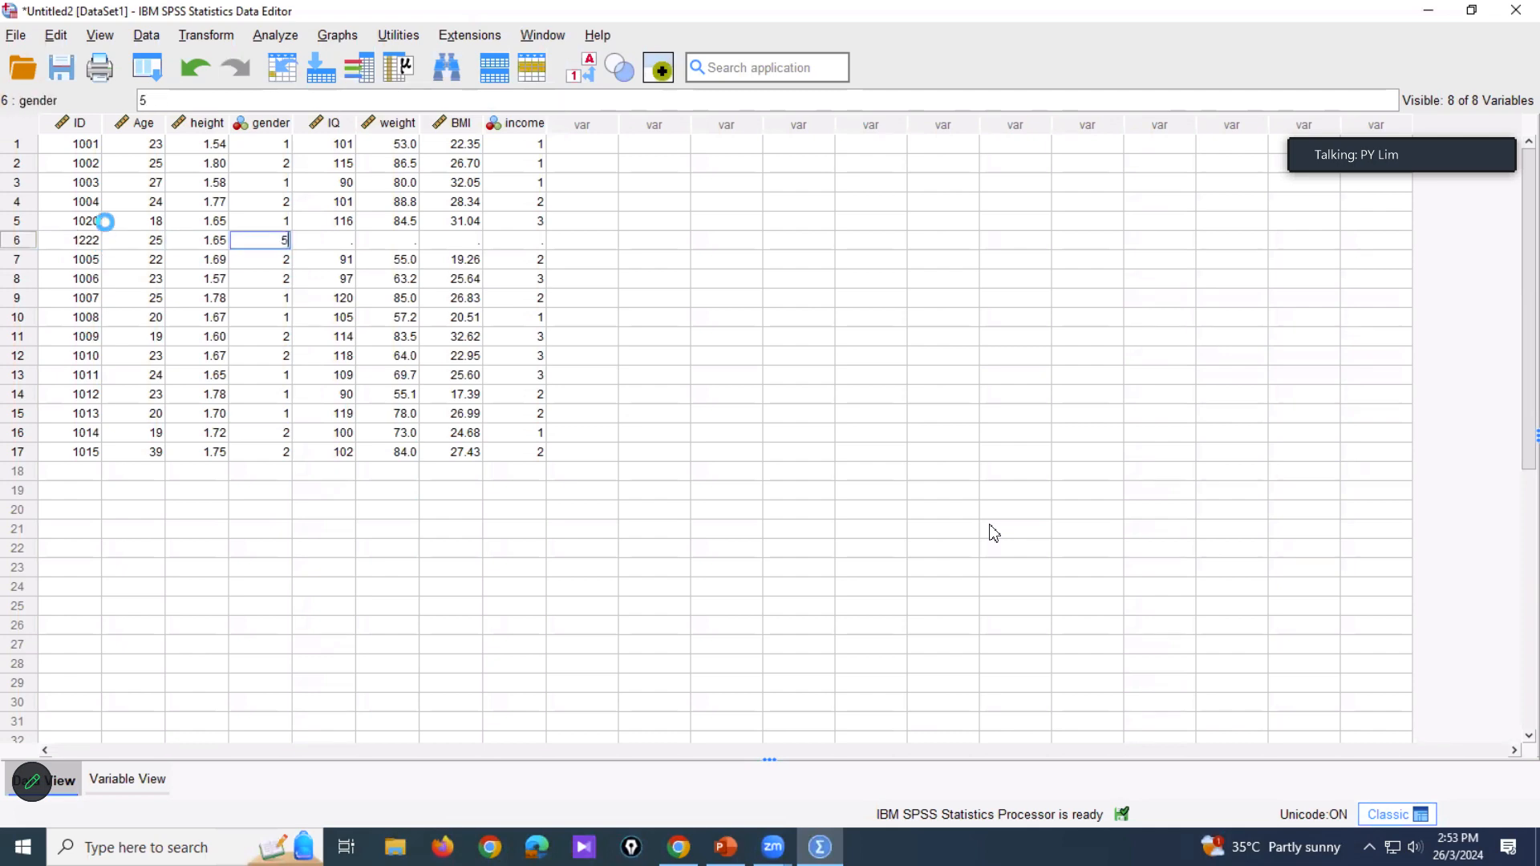
key(Escape)
text(1)
key(Tab)
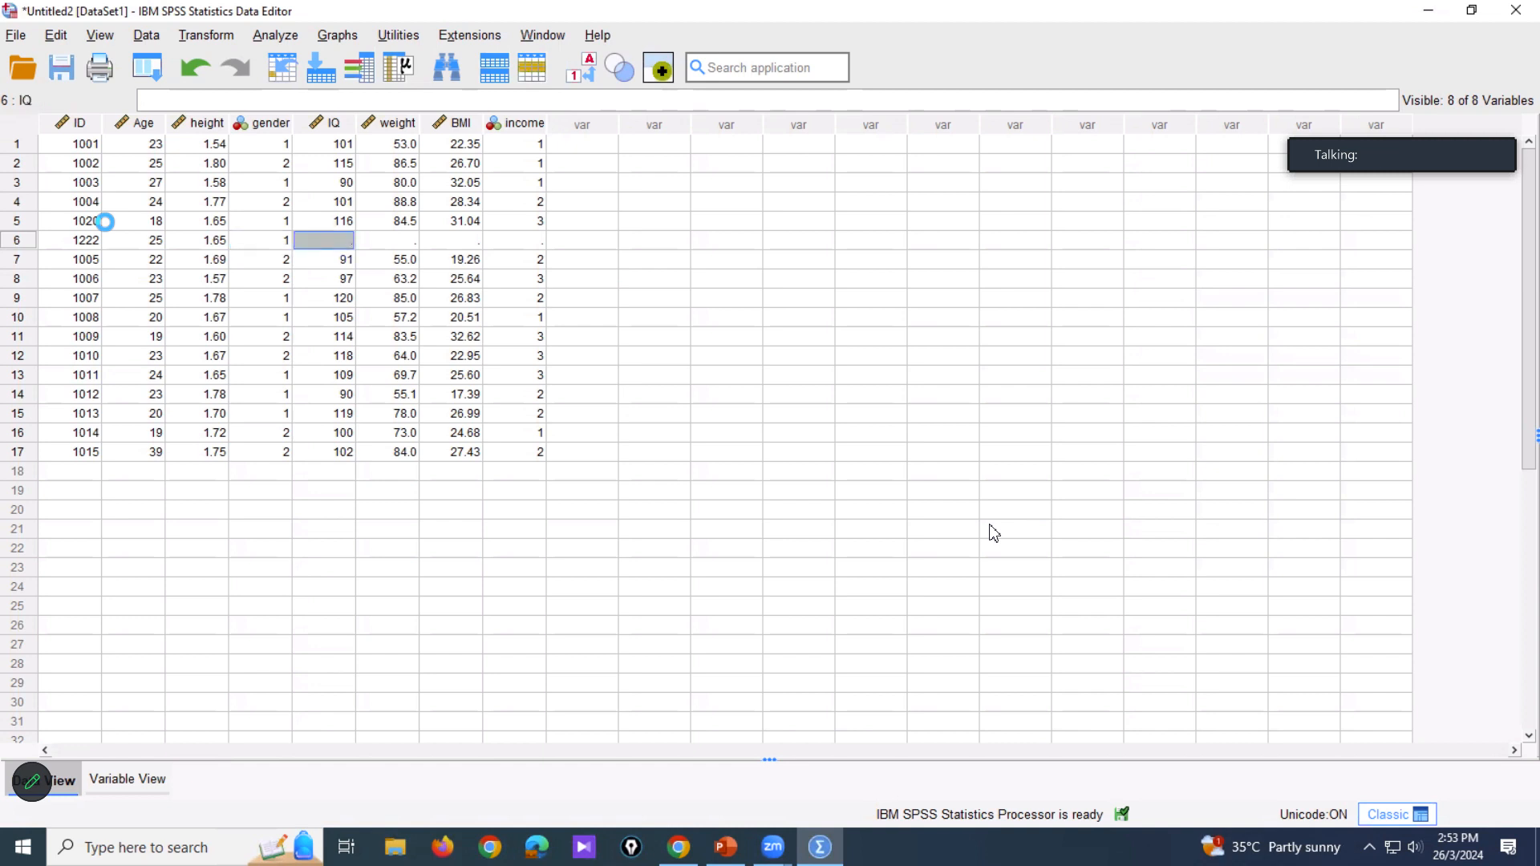
Step: Enter IQ 222 and weight 22 for the case in row 6, leaving its BMI empty
text(222)
key(Tab)
text(22)
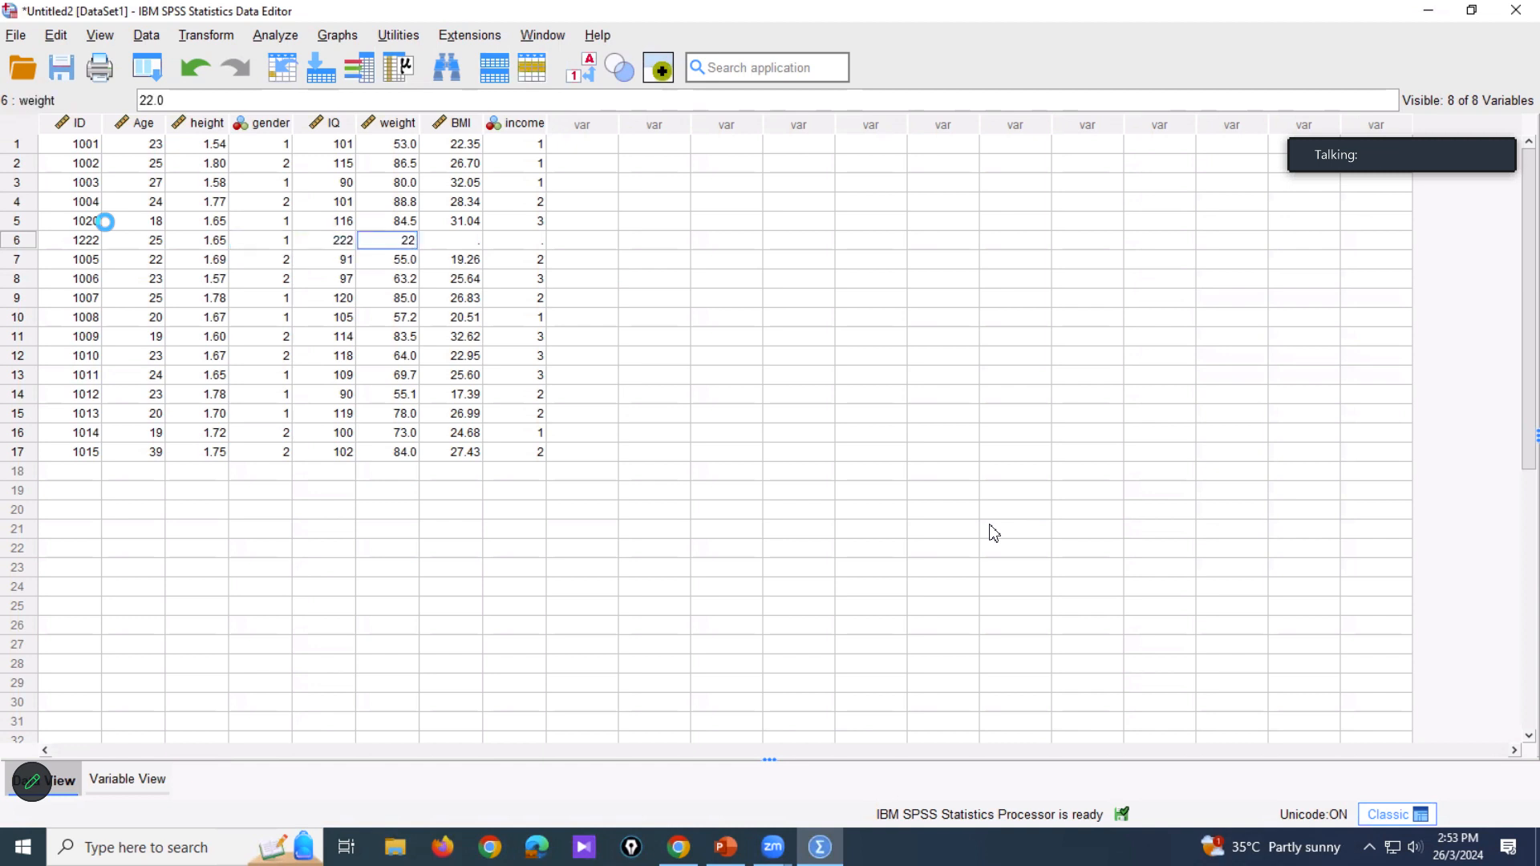
key(Tab)
key(Tab)
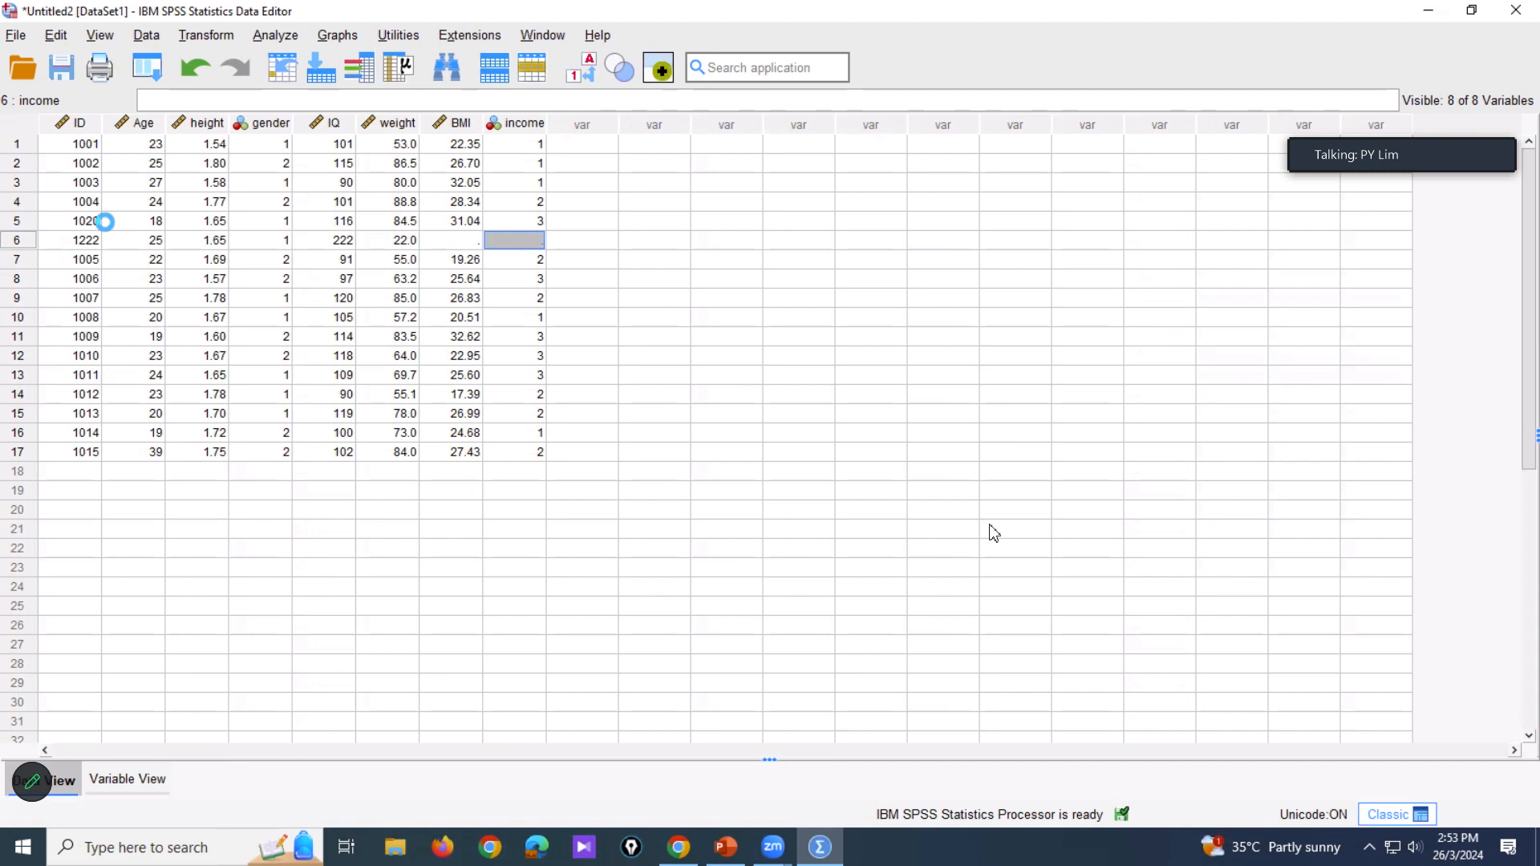
Step: Delete the entire newly added case in row 6
click(17, 239)
right_click(16, 240)
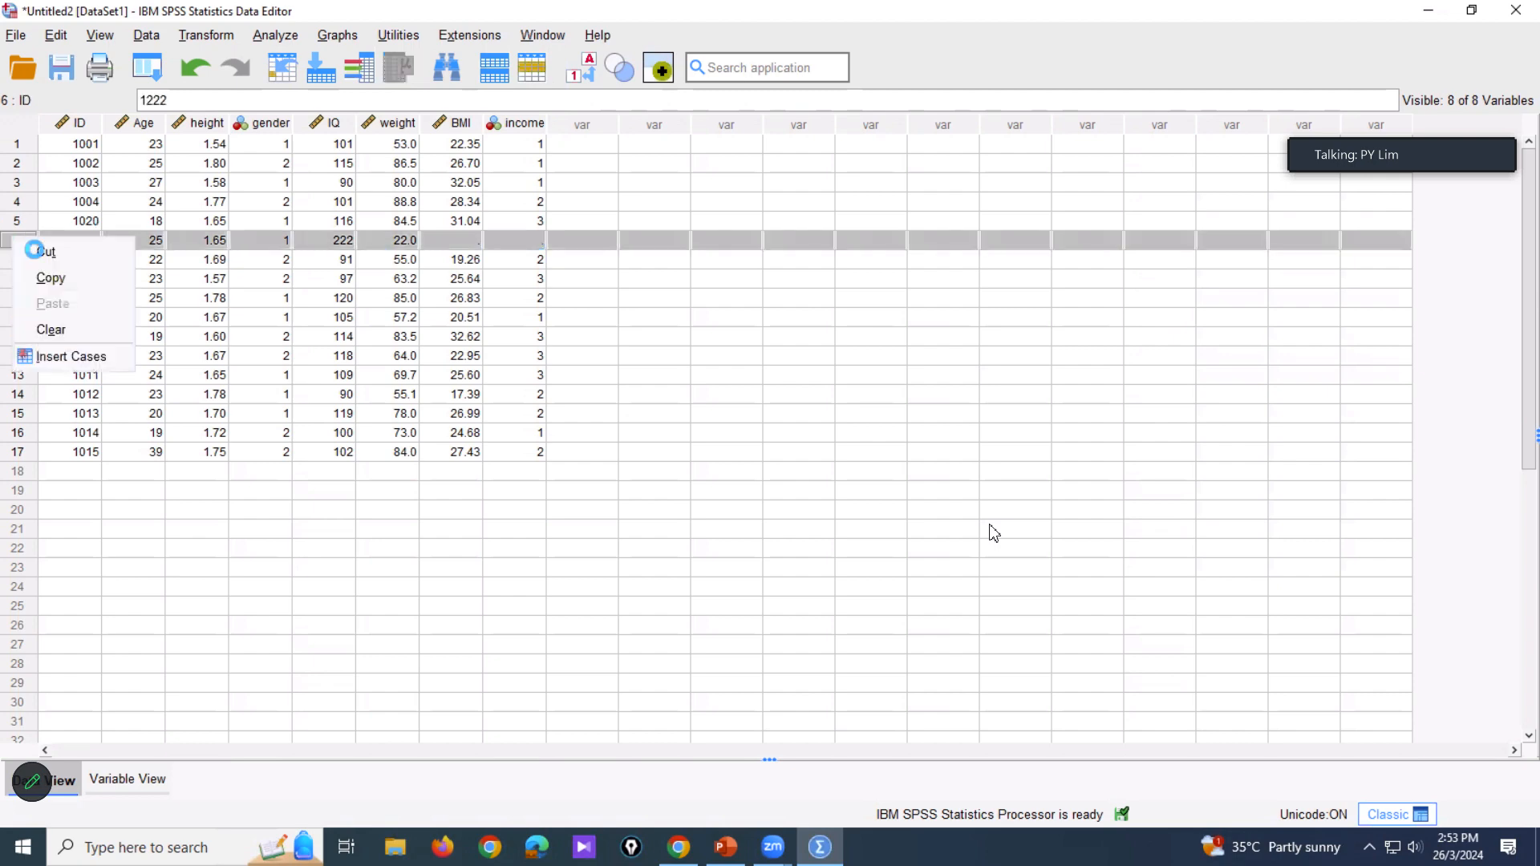
click(52, 328)
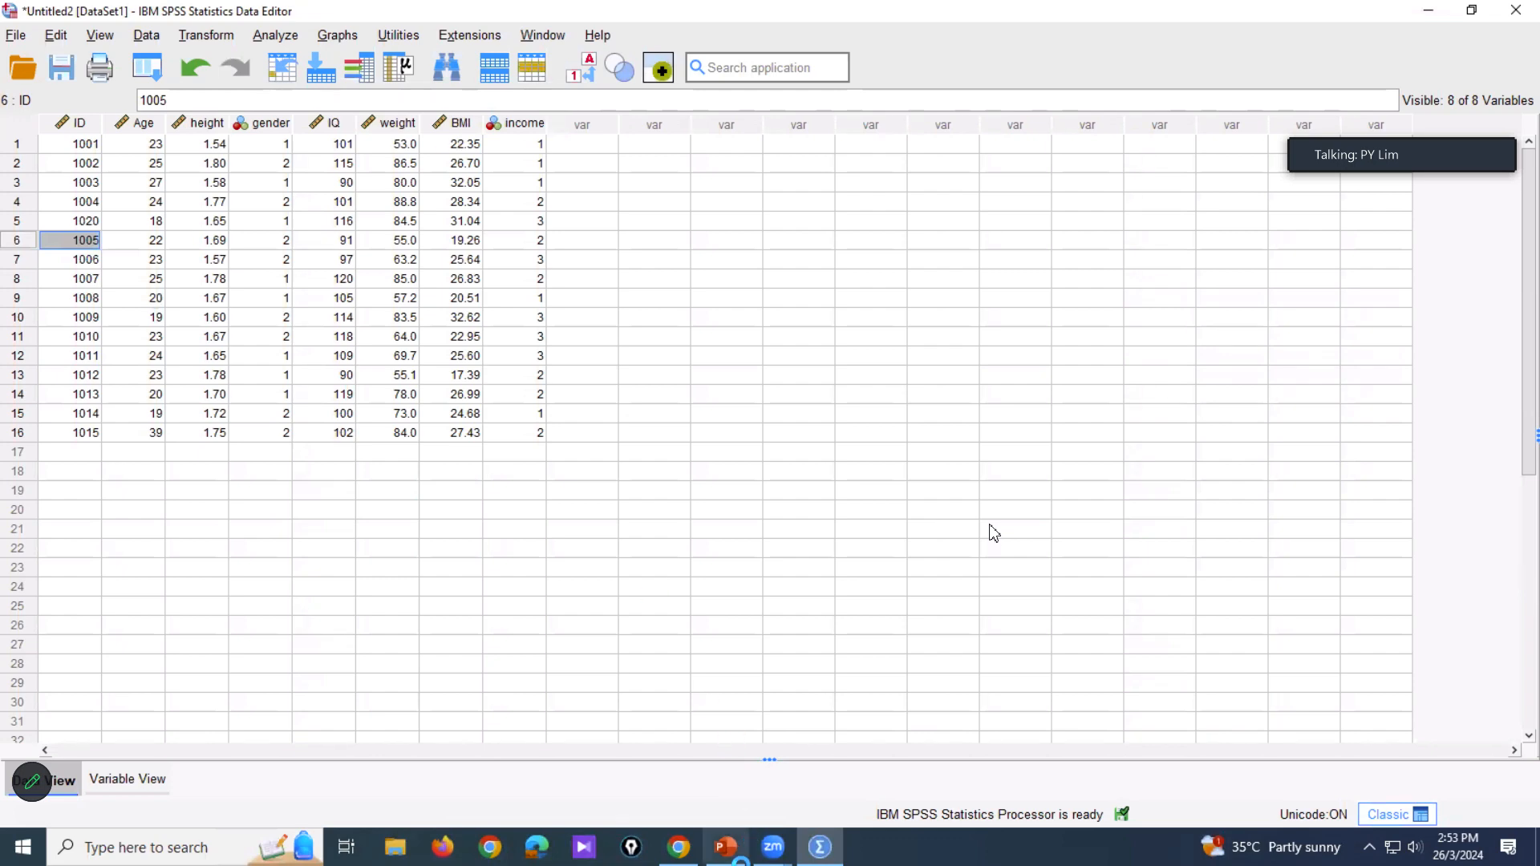
Step: Switch to PowerPoint and review the slides on computing BMI and recoding it into BMI groups
click(726, 847)
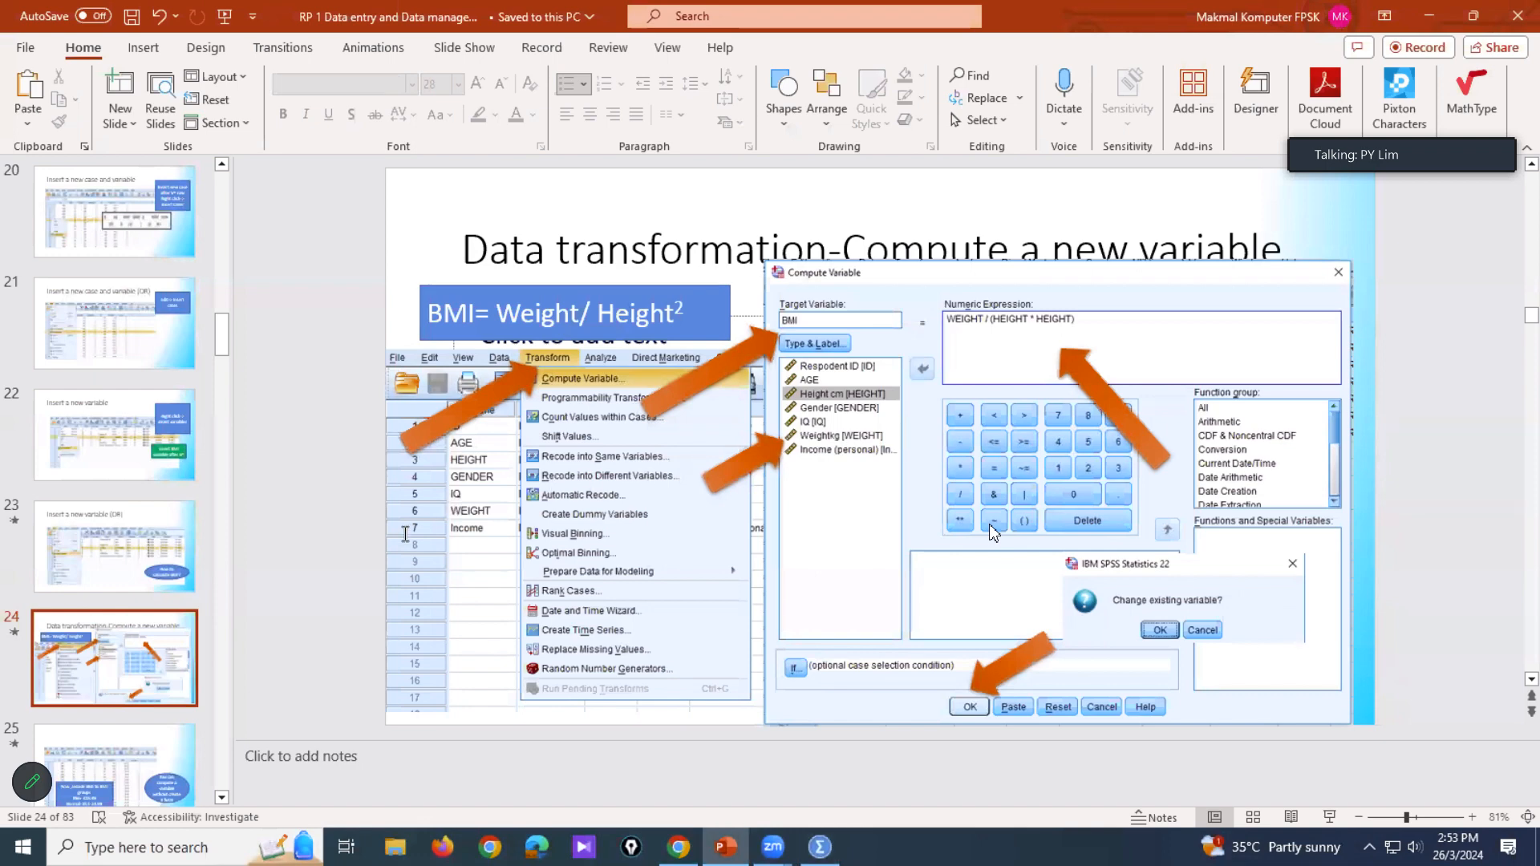
scroll(993, 532, down, 1)
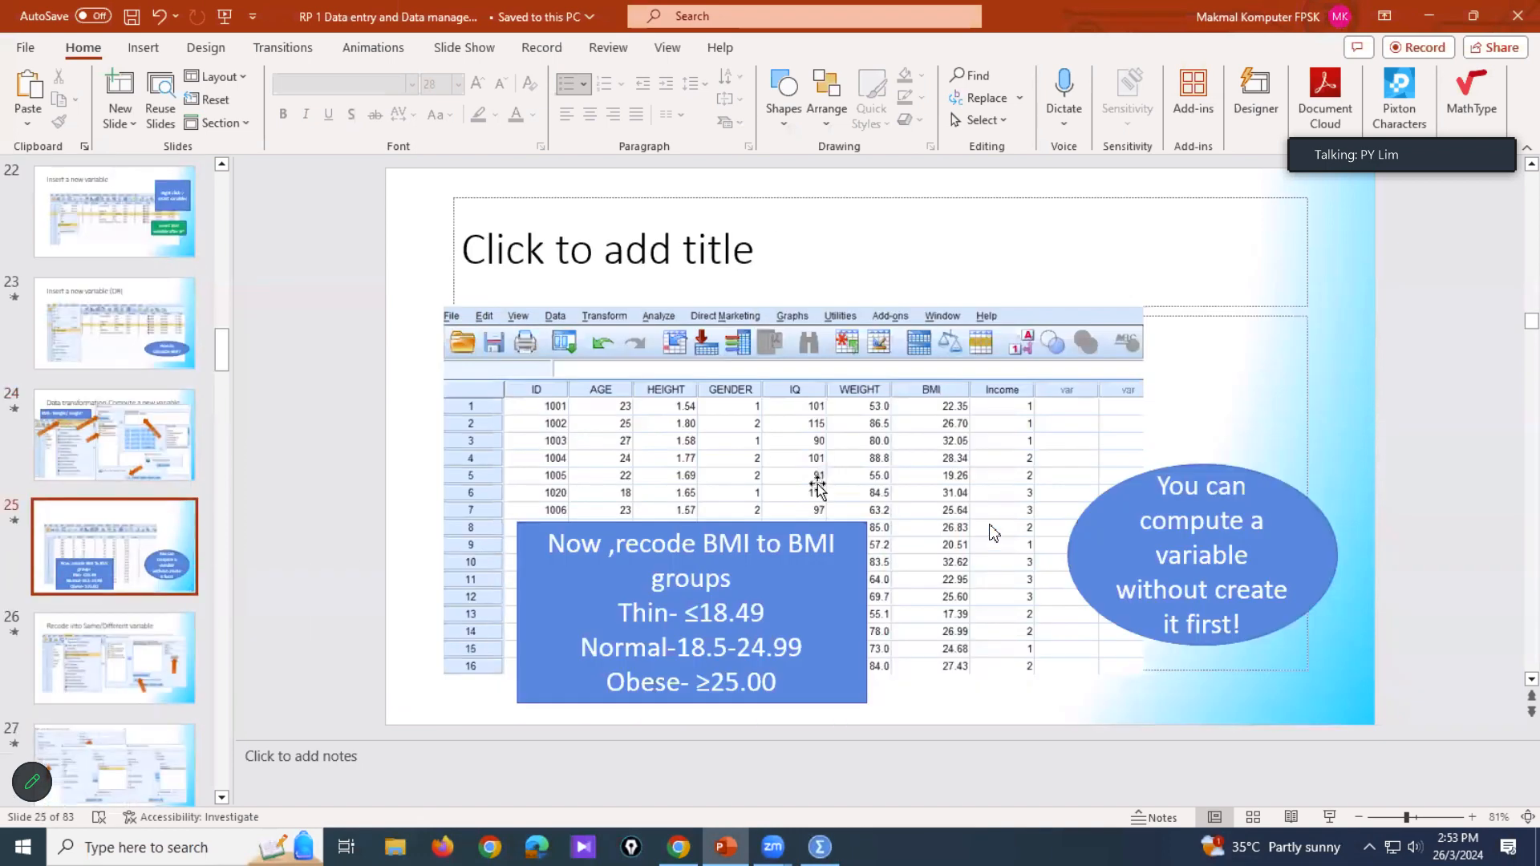
scroll(993, 532, up, 1)
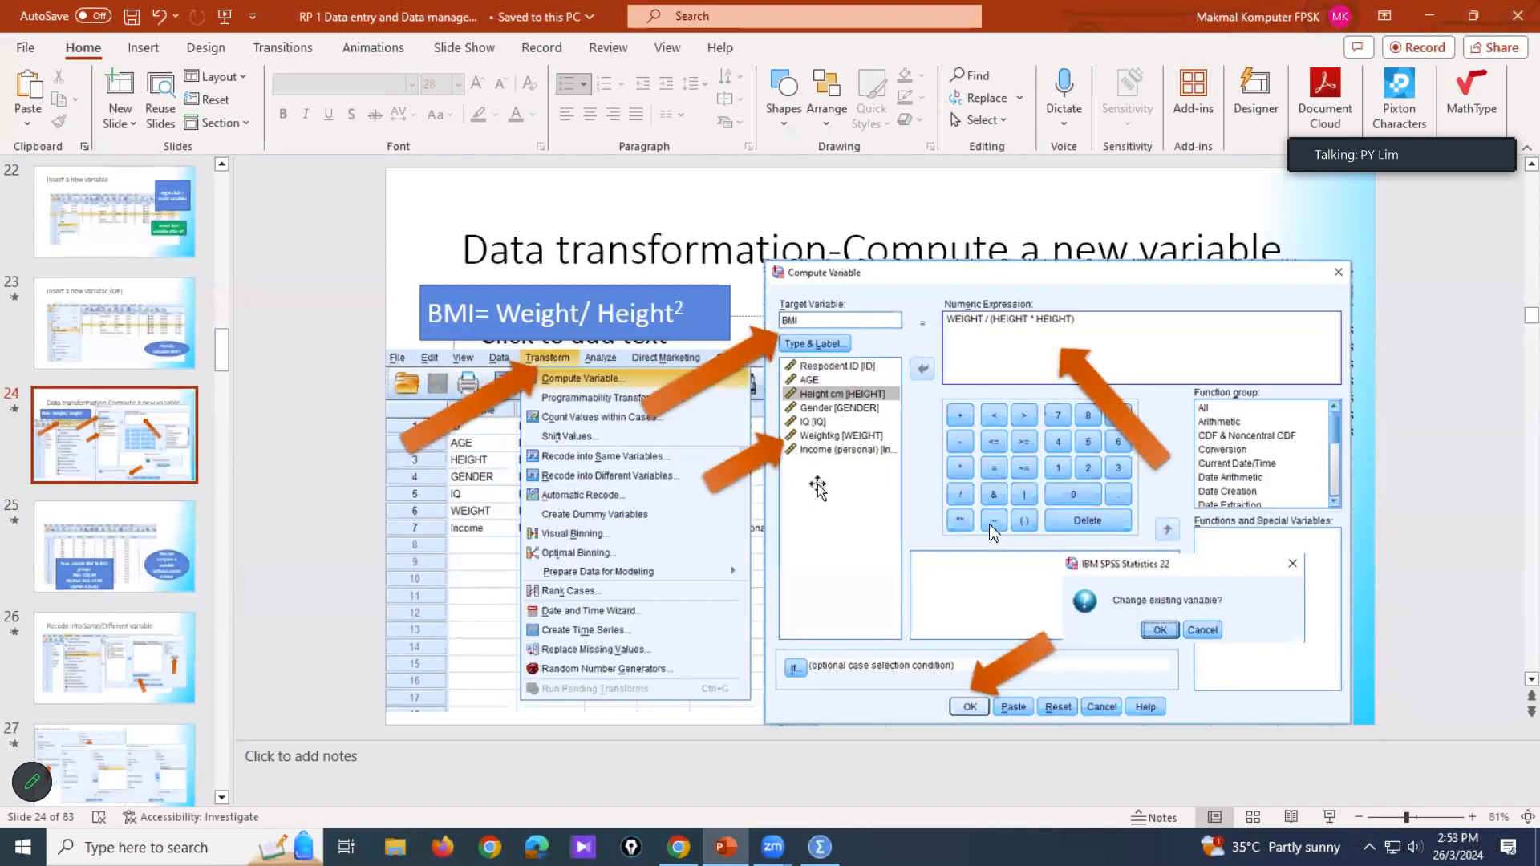
scroll(993, 532, down, 1)
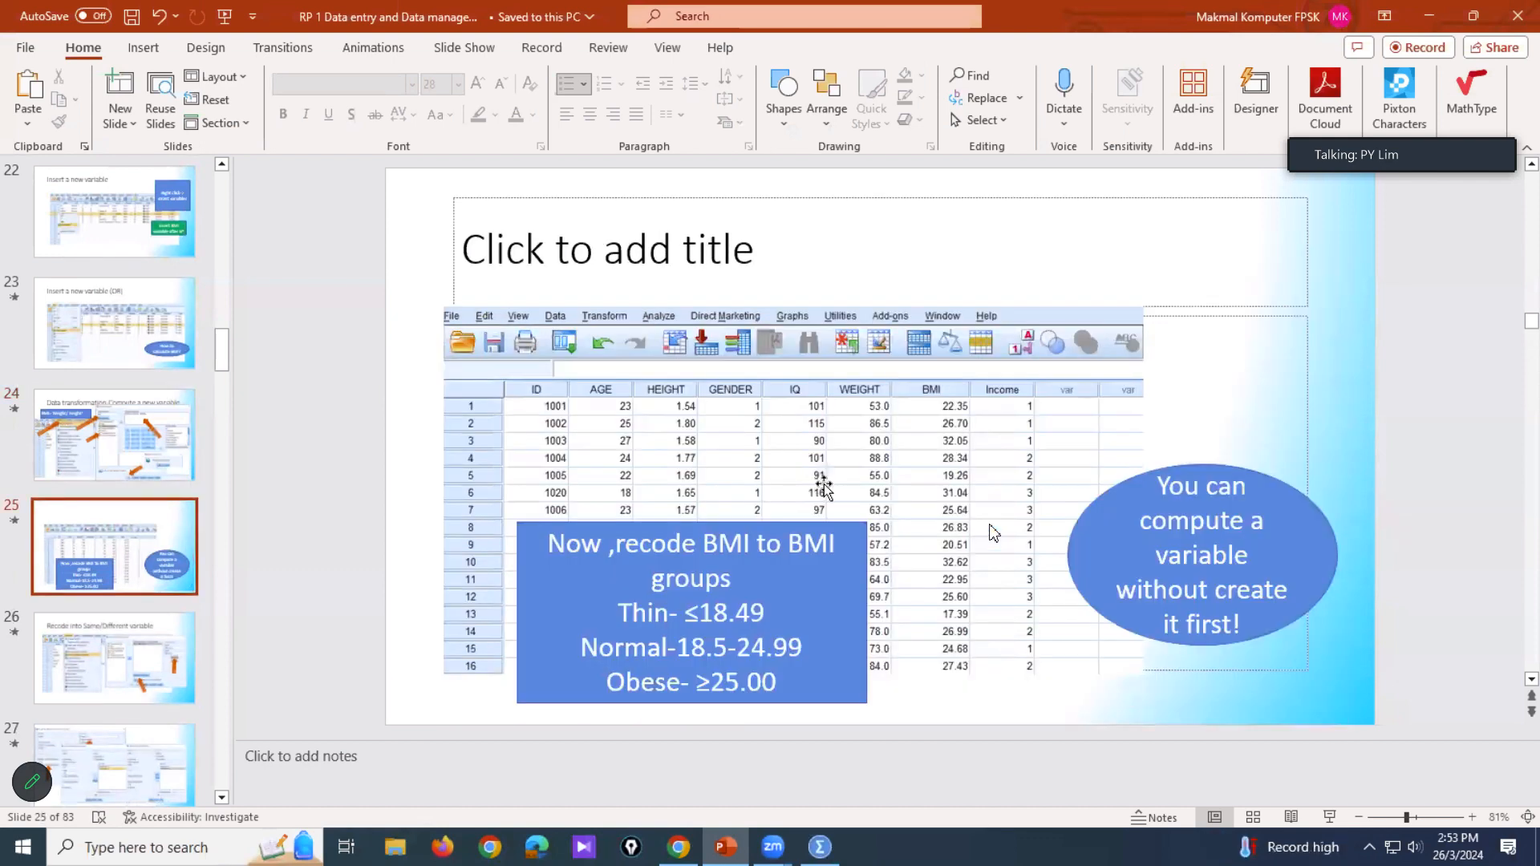
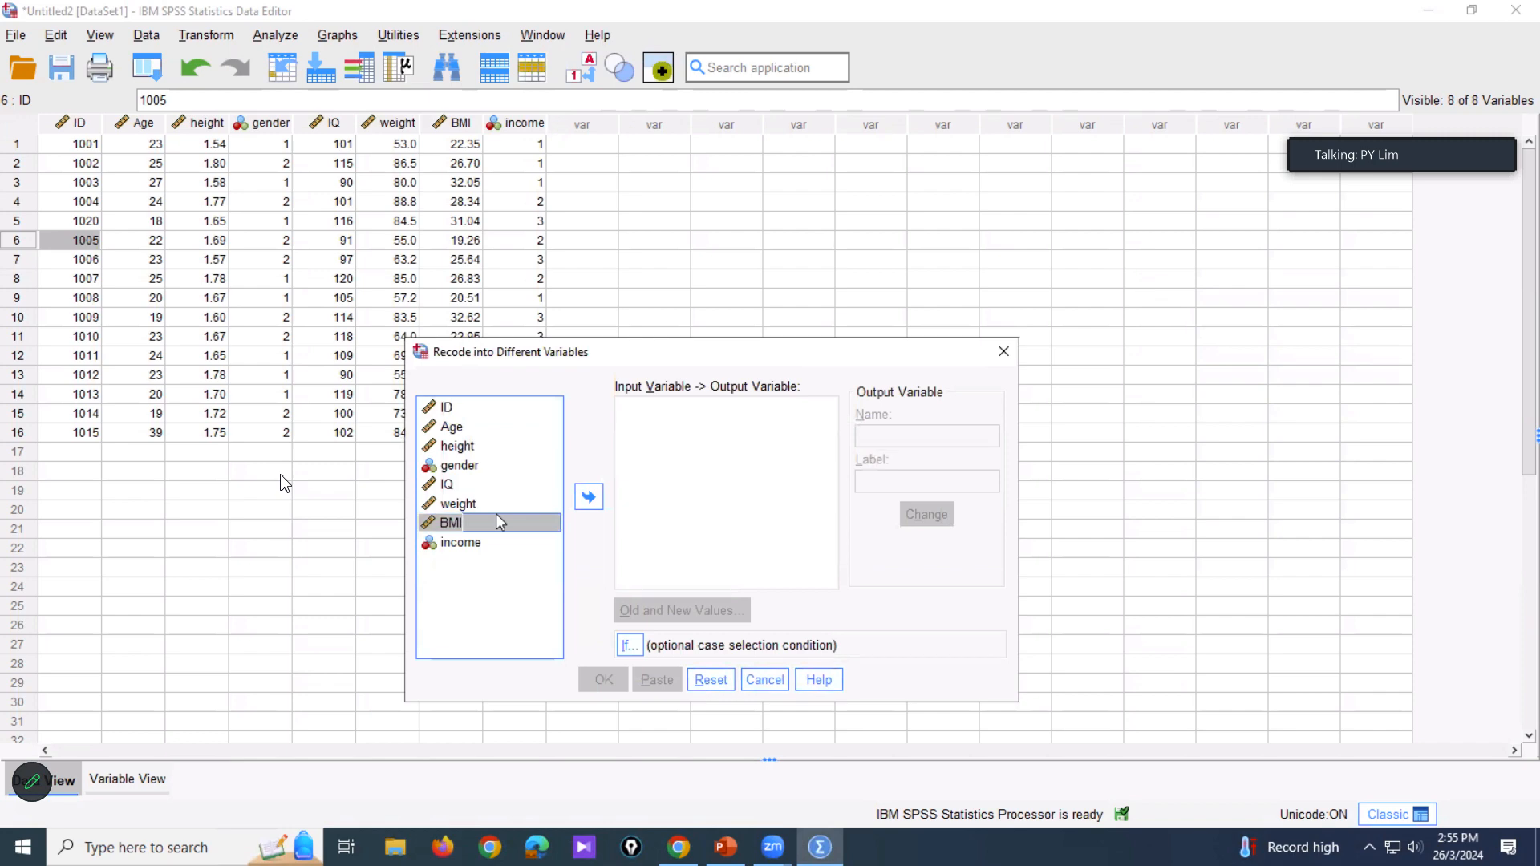
click(590, 498)
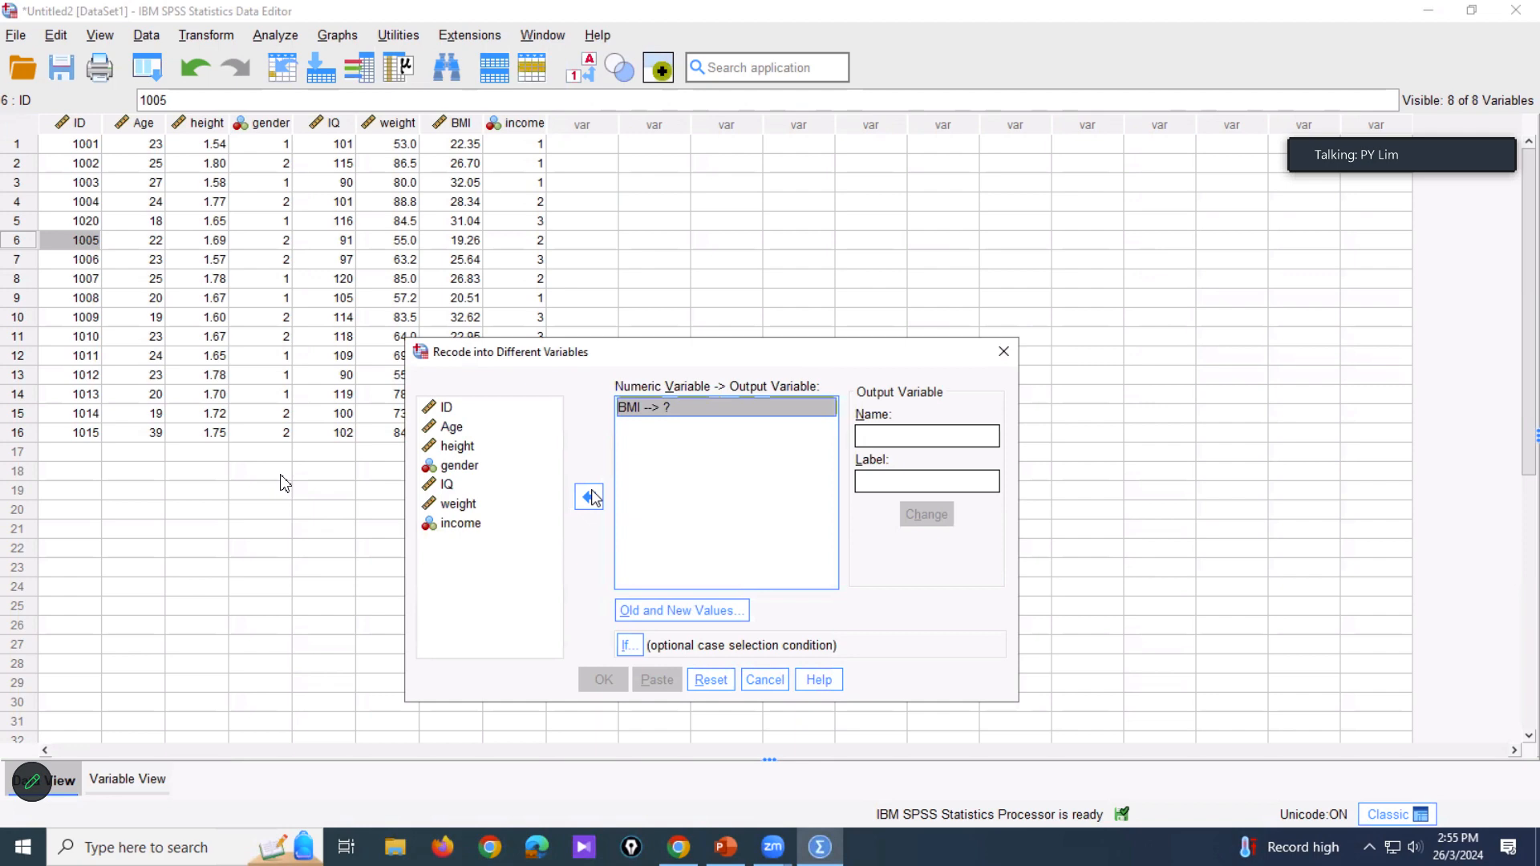
click(860, 436)
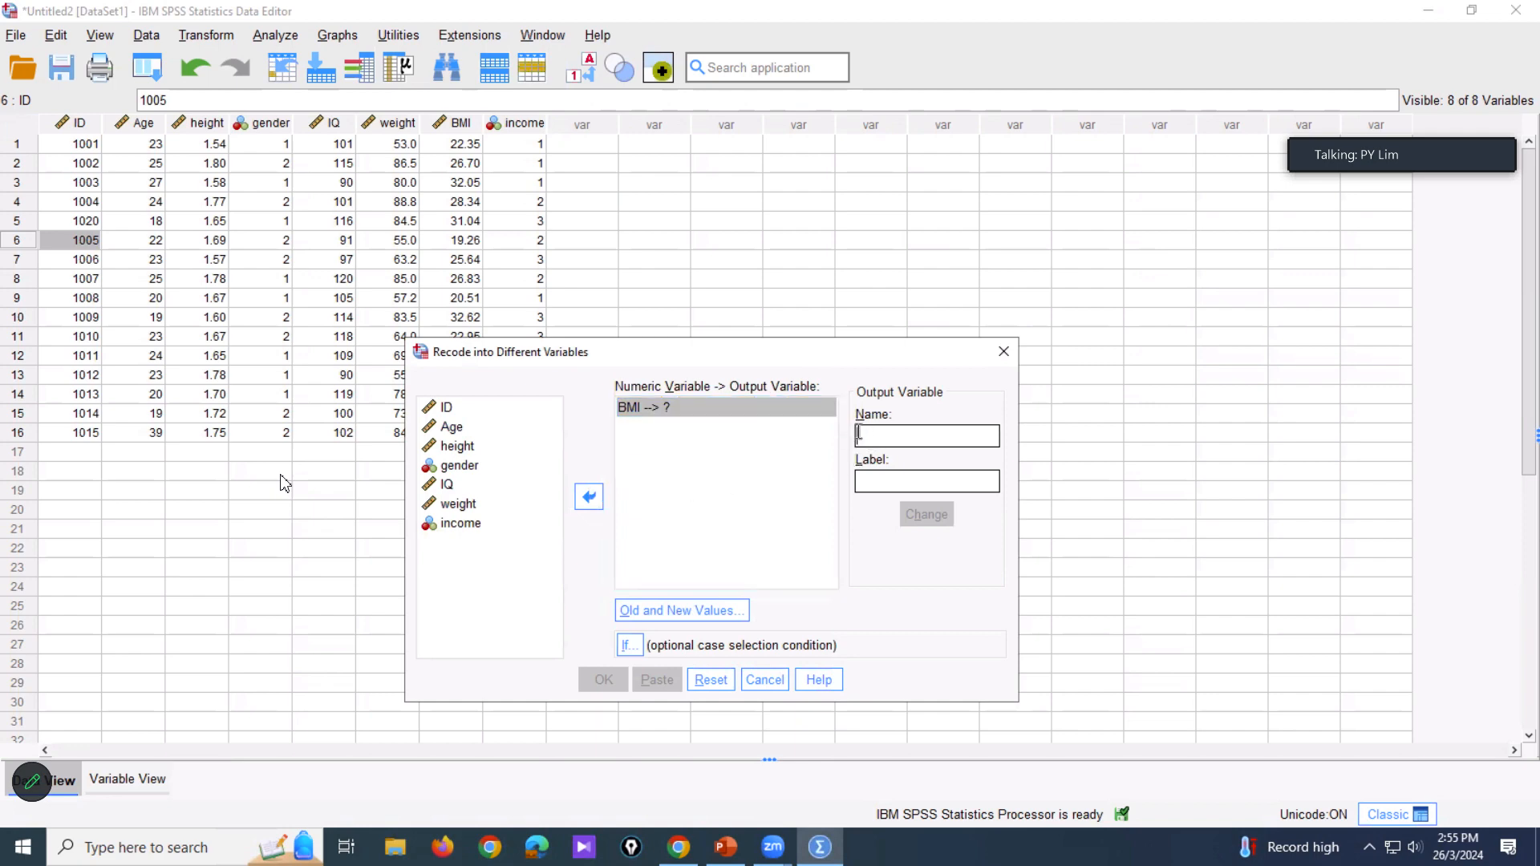
text(BMI_gr)
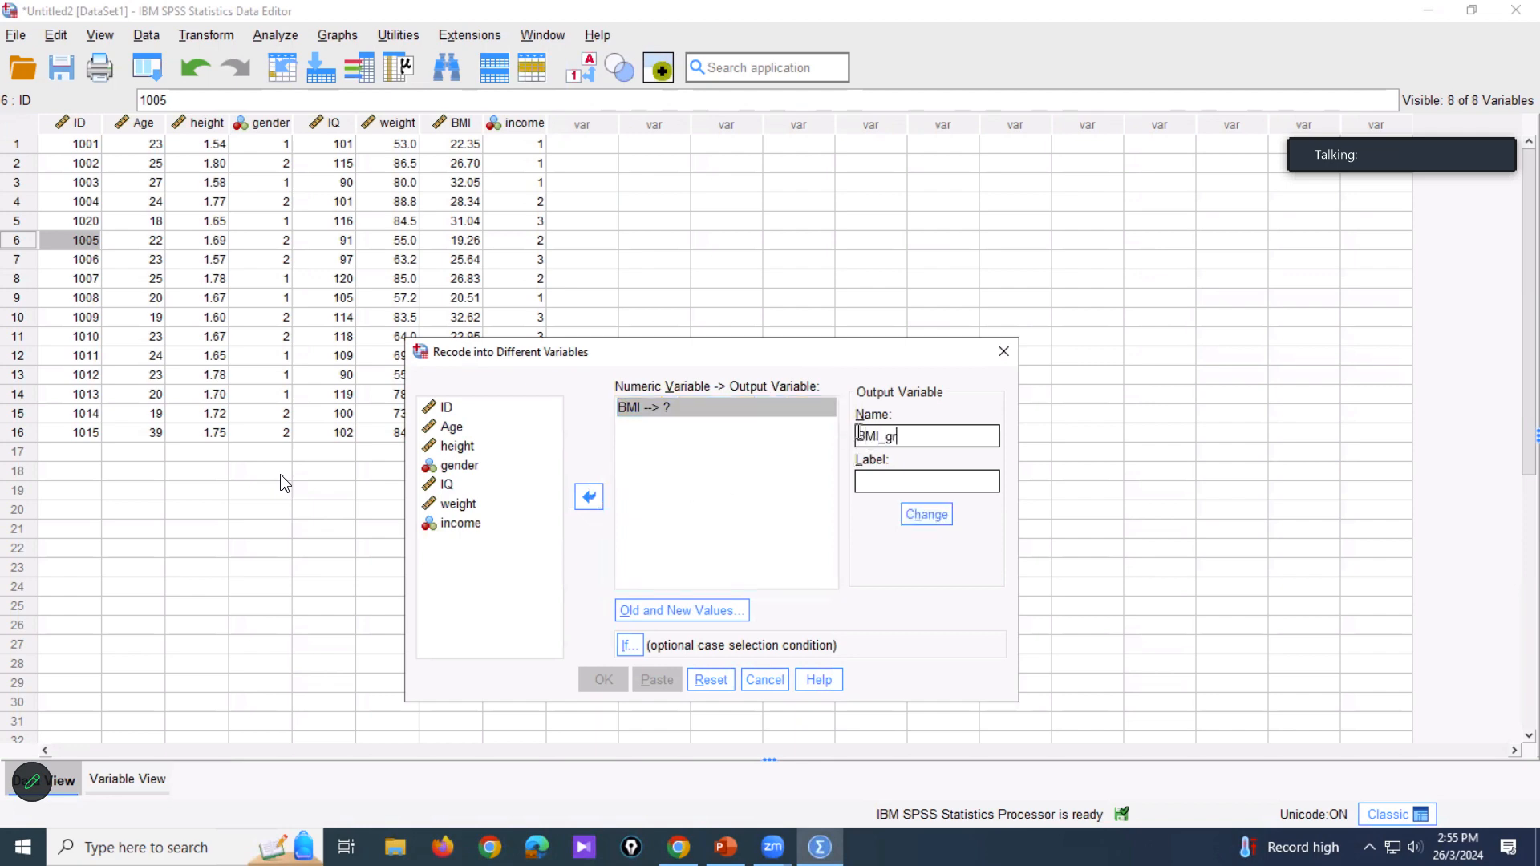
text(oup)
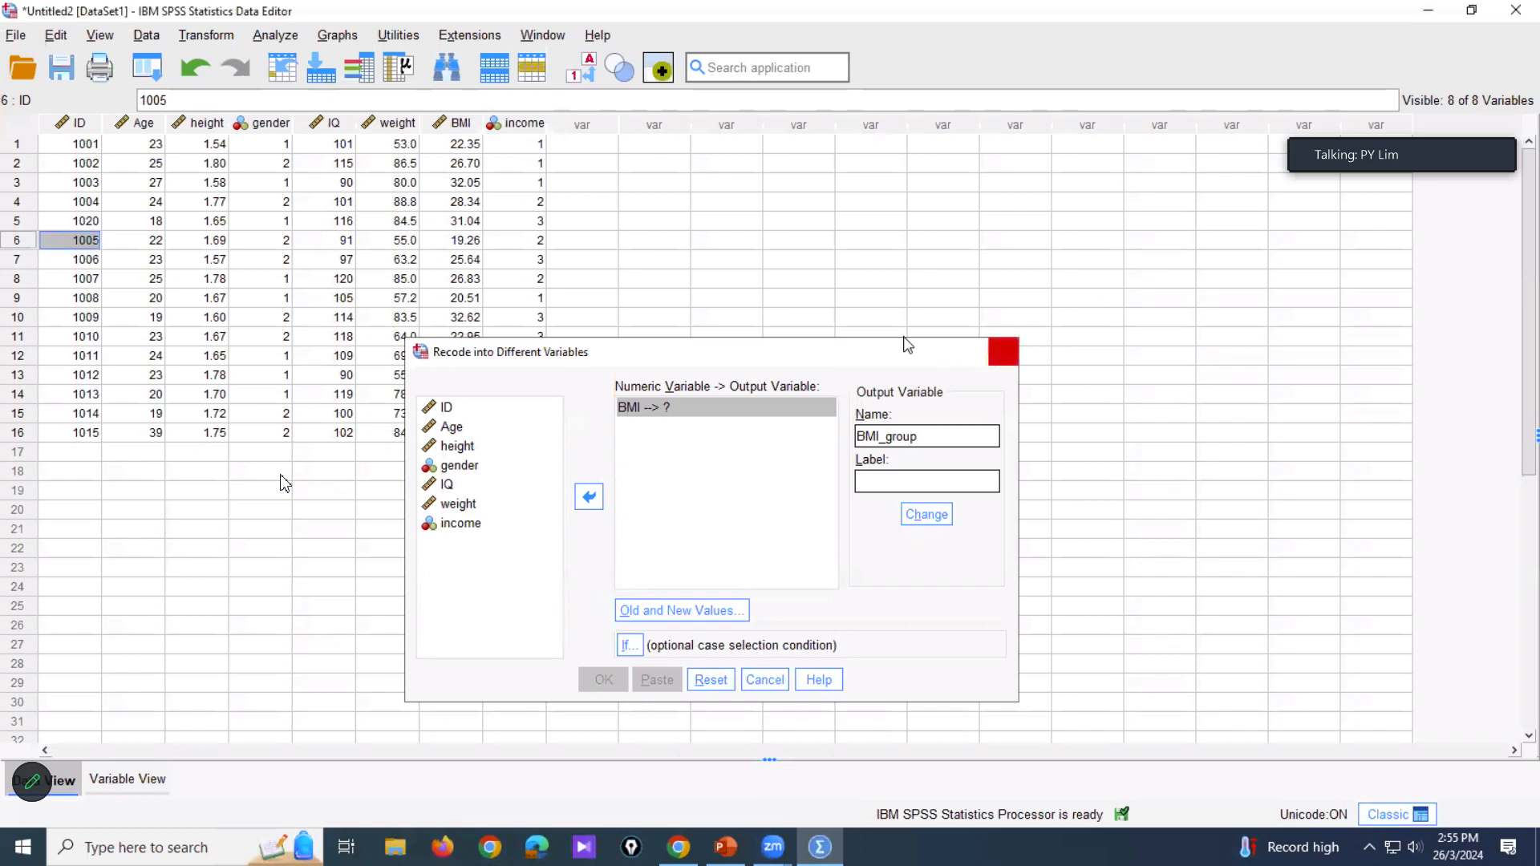
click(1003, 351)
Step: Start Recode into Different Variables with BMI as the input variable
click(229, 36)
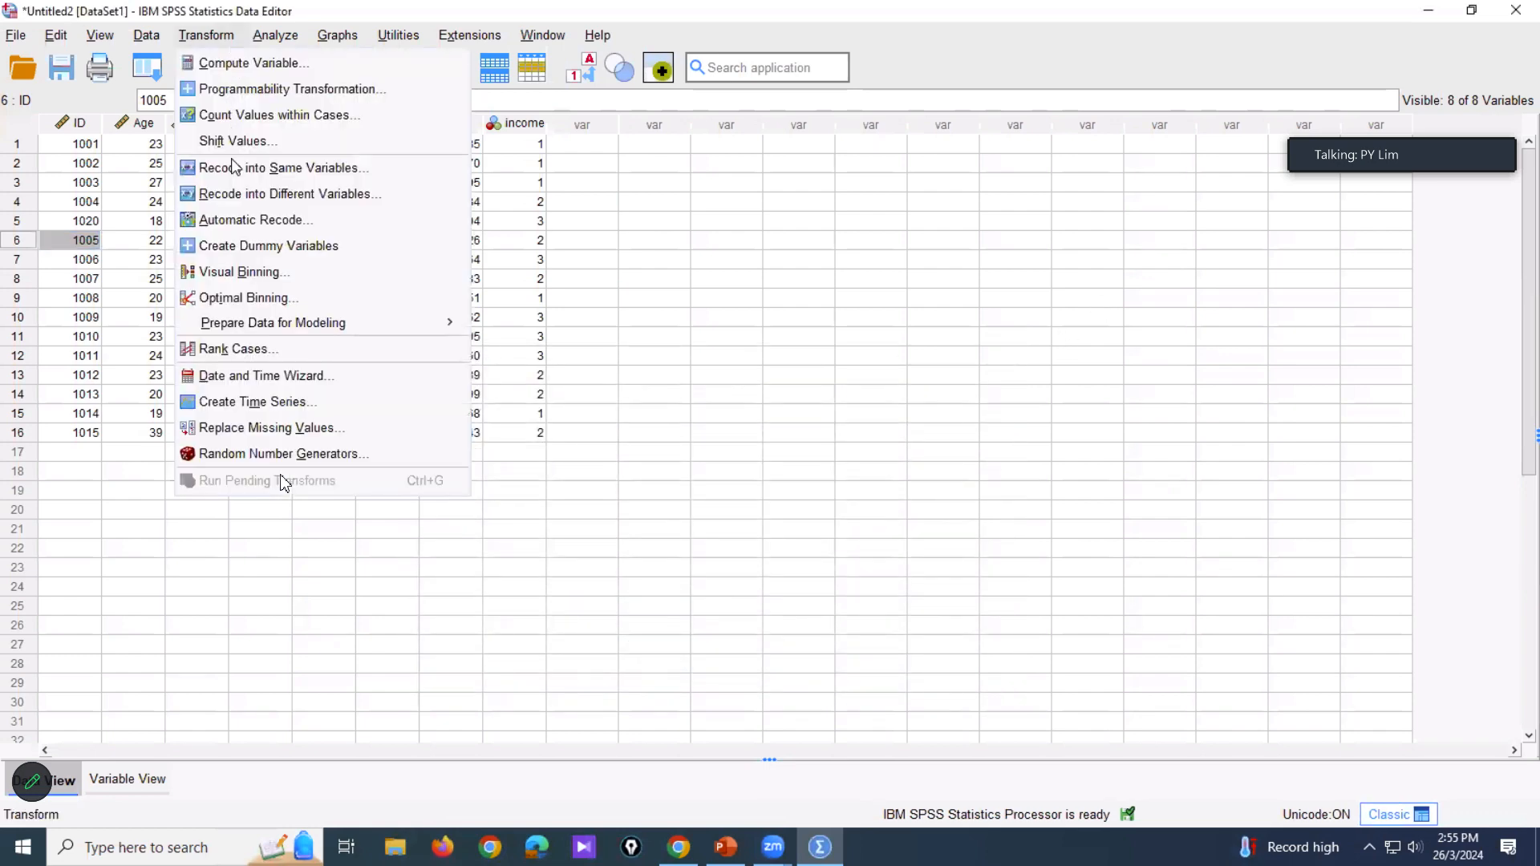
click(227, 196)
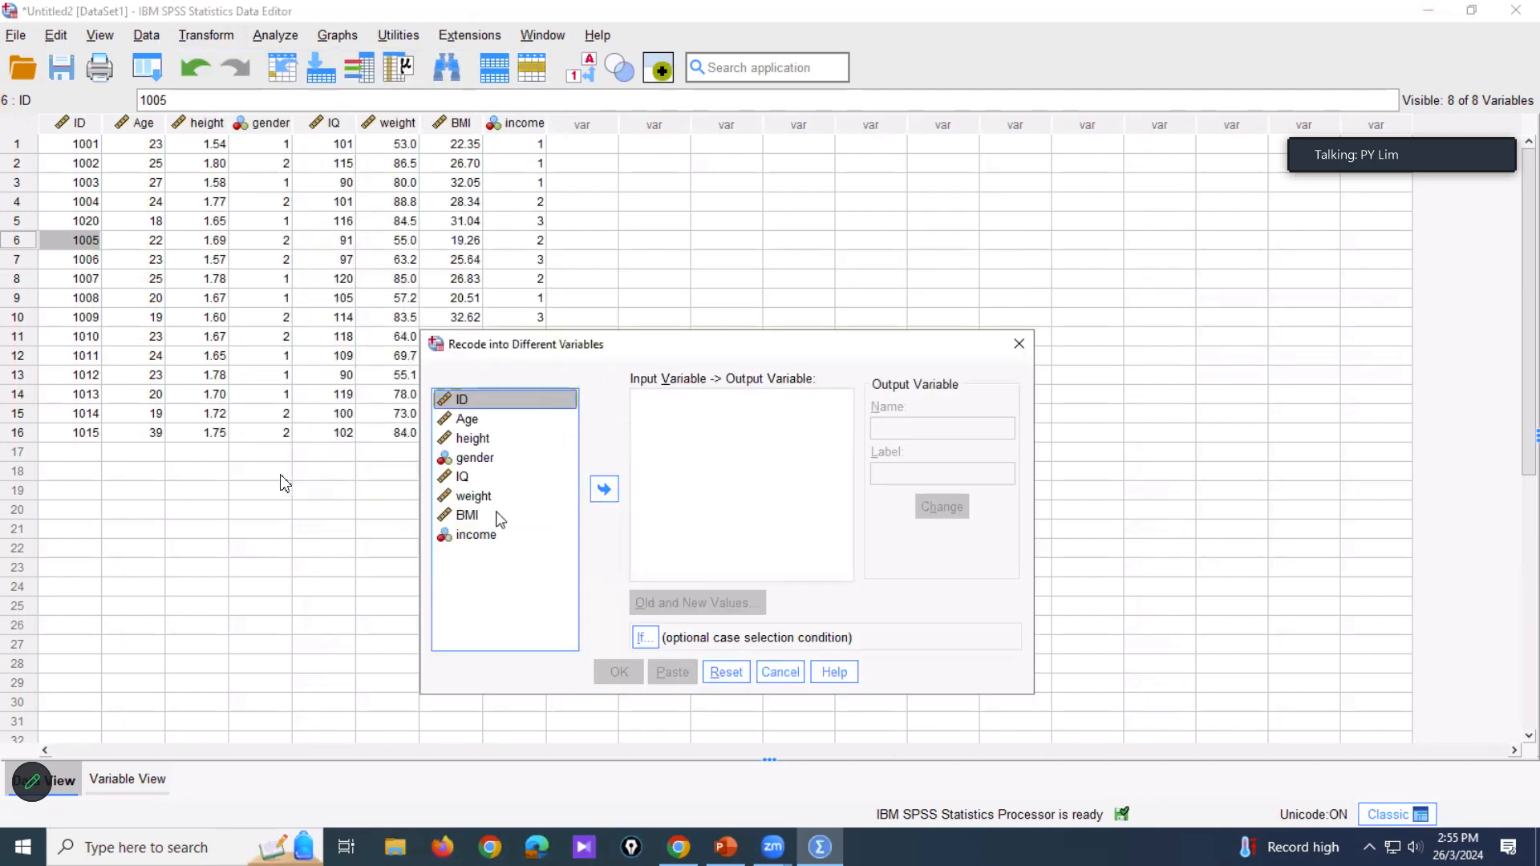
click(527, 513)
click(604, 489)
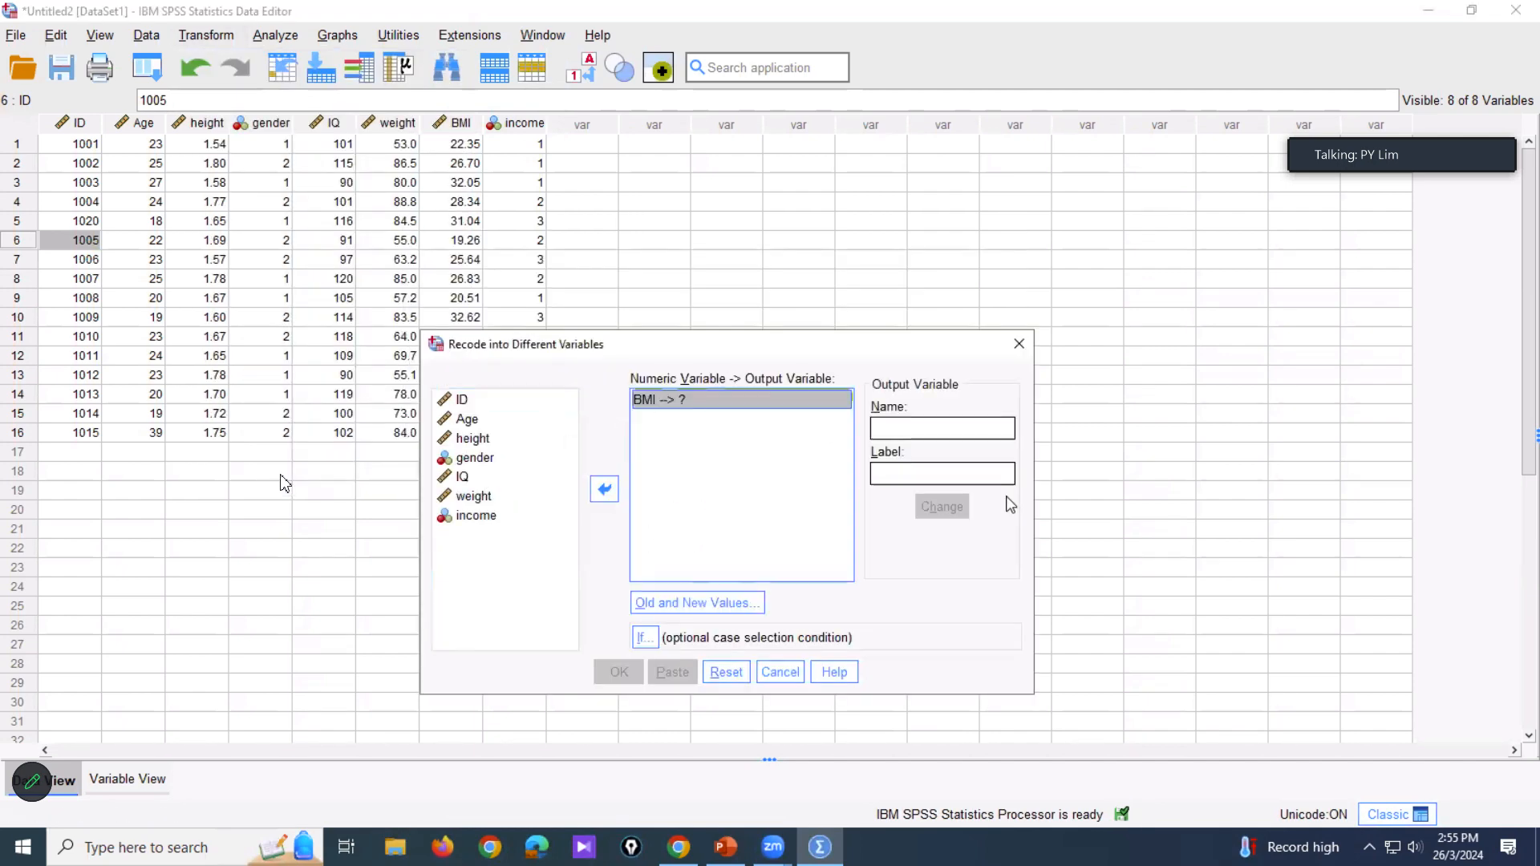
Step: Name the output variable BMI_group, label it "BMI categories", and apply it to the BMI recode
click(988, 426)
text(BMI_gtoup)
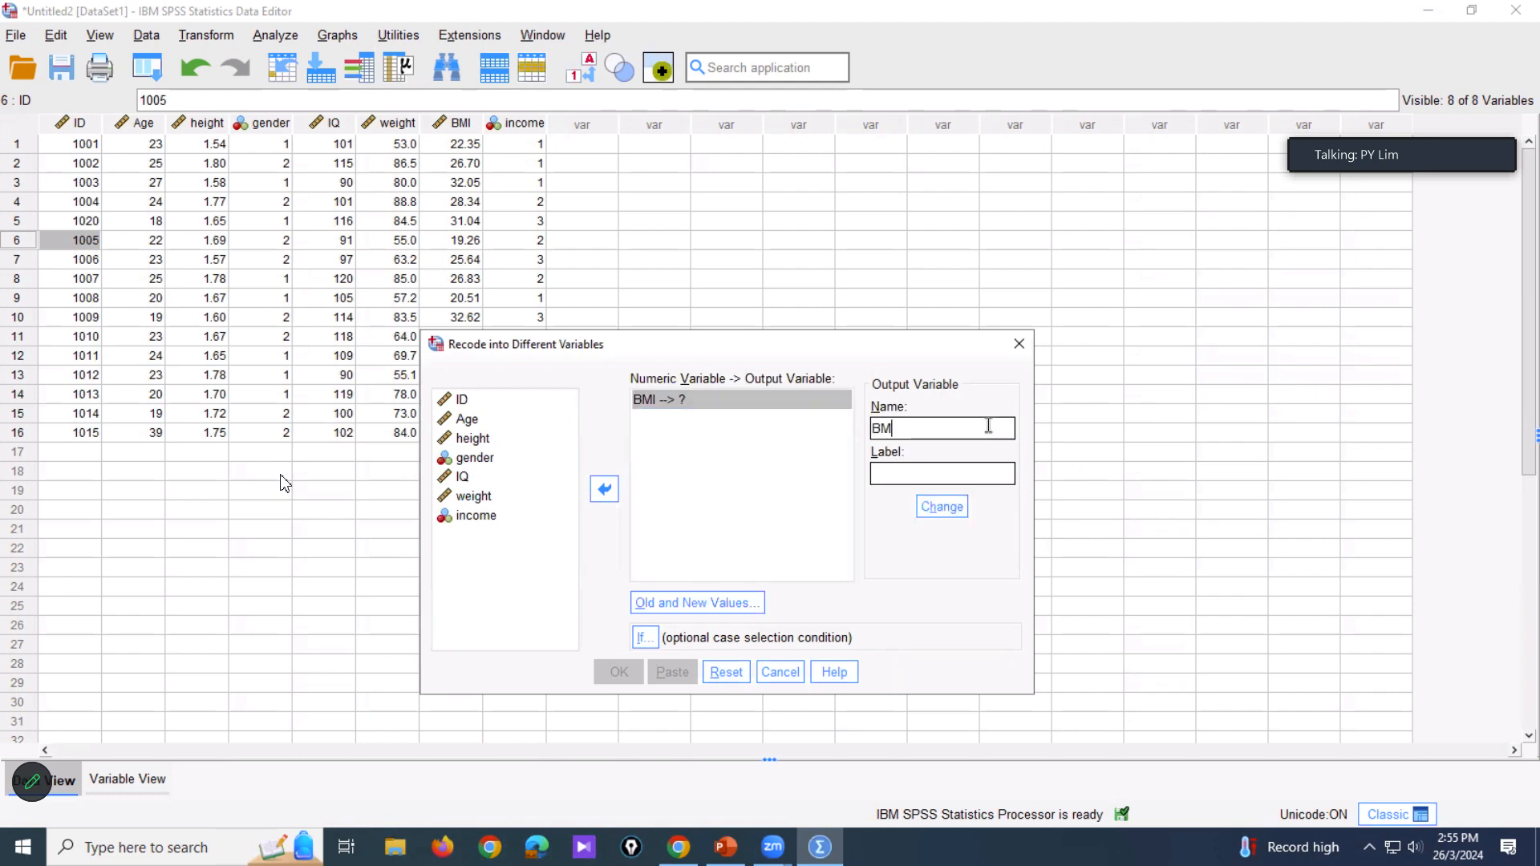
key(BackSpace)
key(BackSpace)
key(BackSpace)
key(BackSpace)
text(roup)
key(Tab)
text(BMI c)
key(BackSpace)
key(BackSpace)
key(BackSpace)
text(I categories)
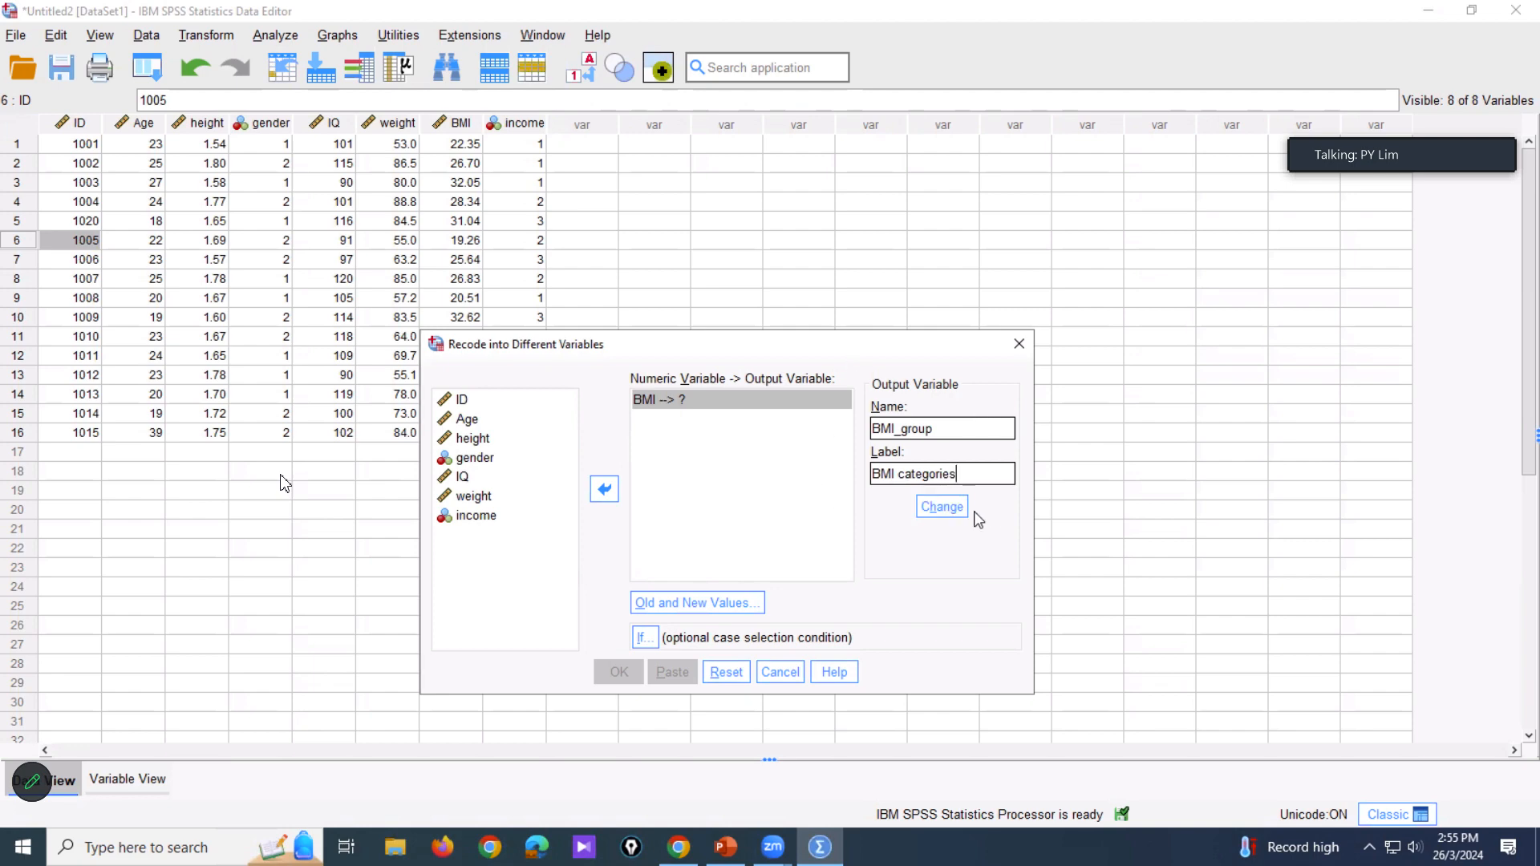
click(941, 506)
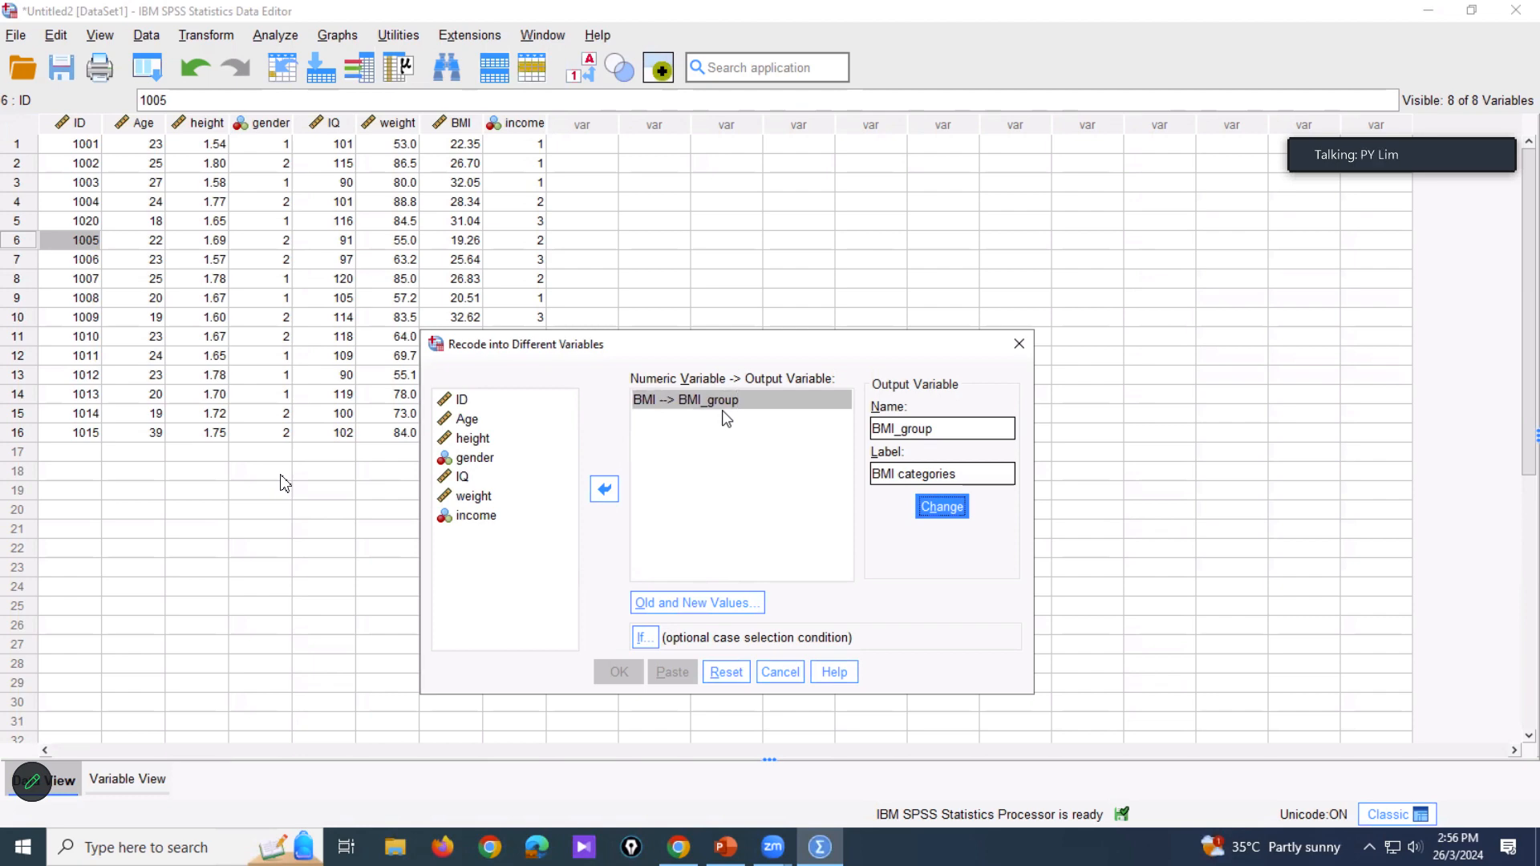
Step: Open the old and new value definitions, check the BMI group cut-offs on the PowerPoint slide, and return to SPSS
click(730, 603)
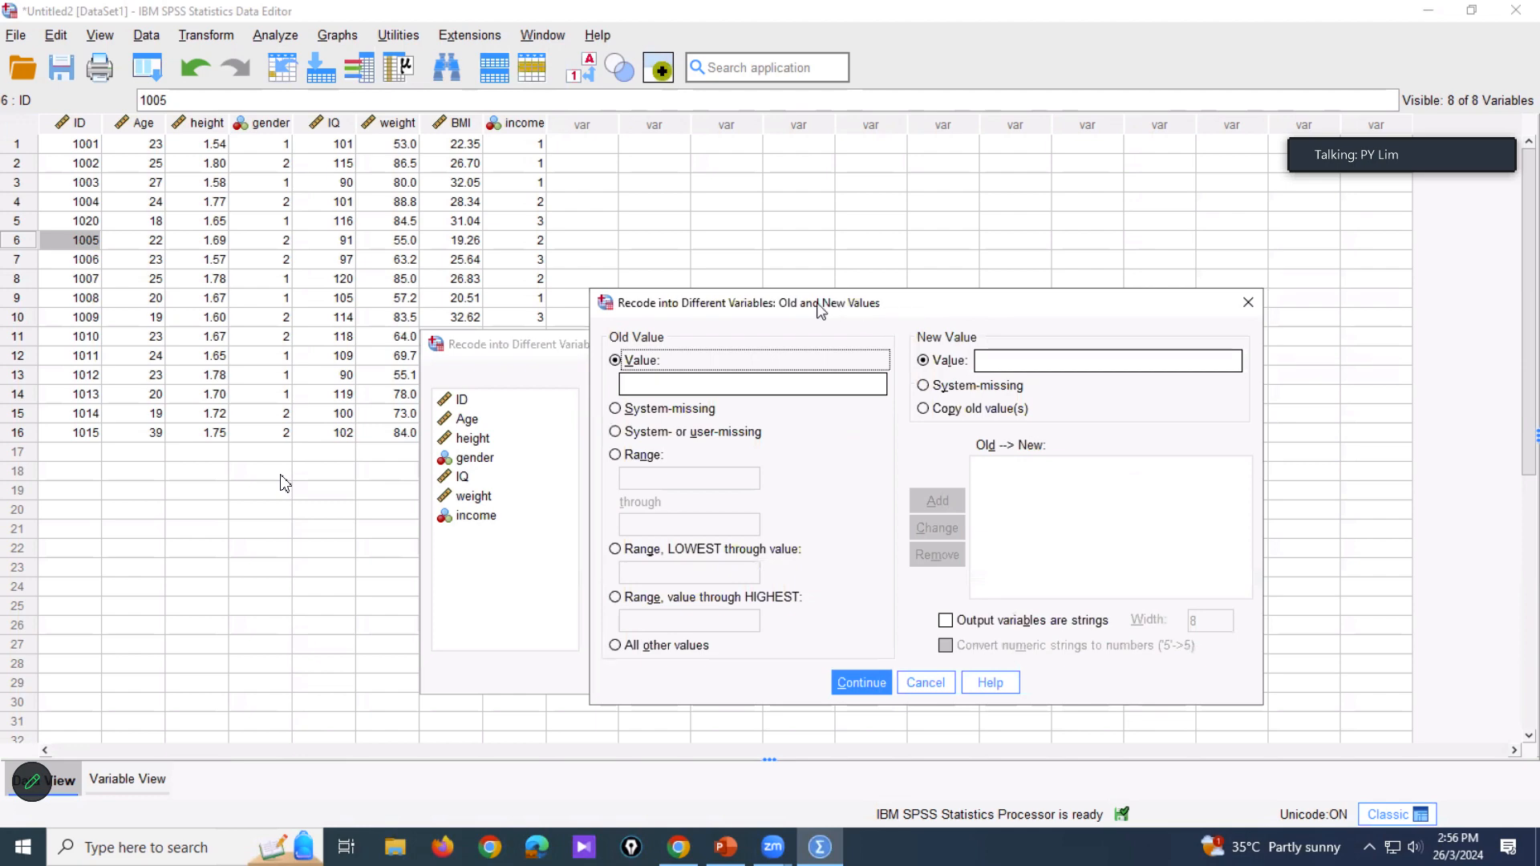
drag(818, 302, 690, 311)
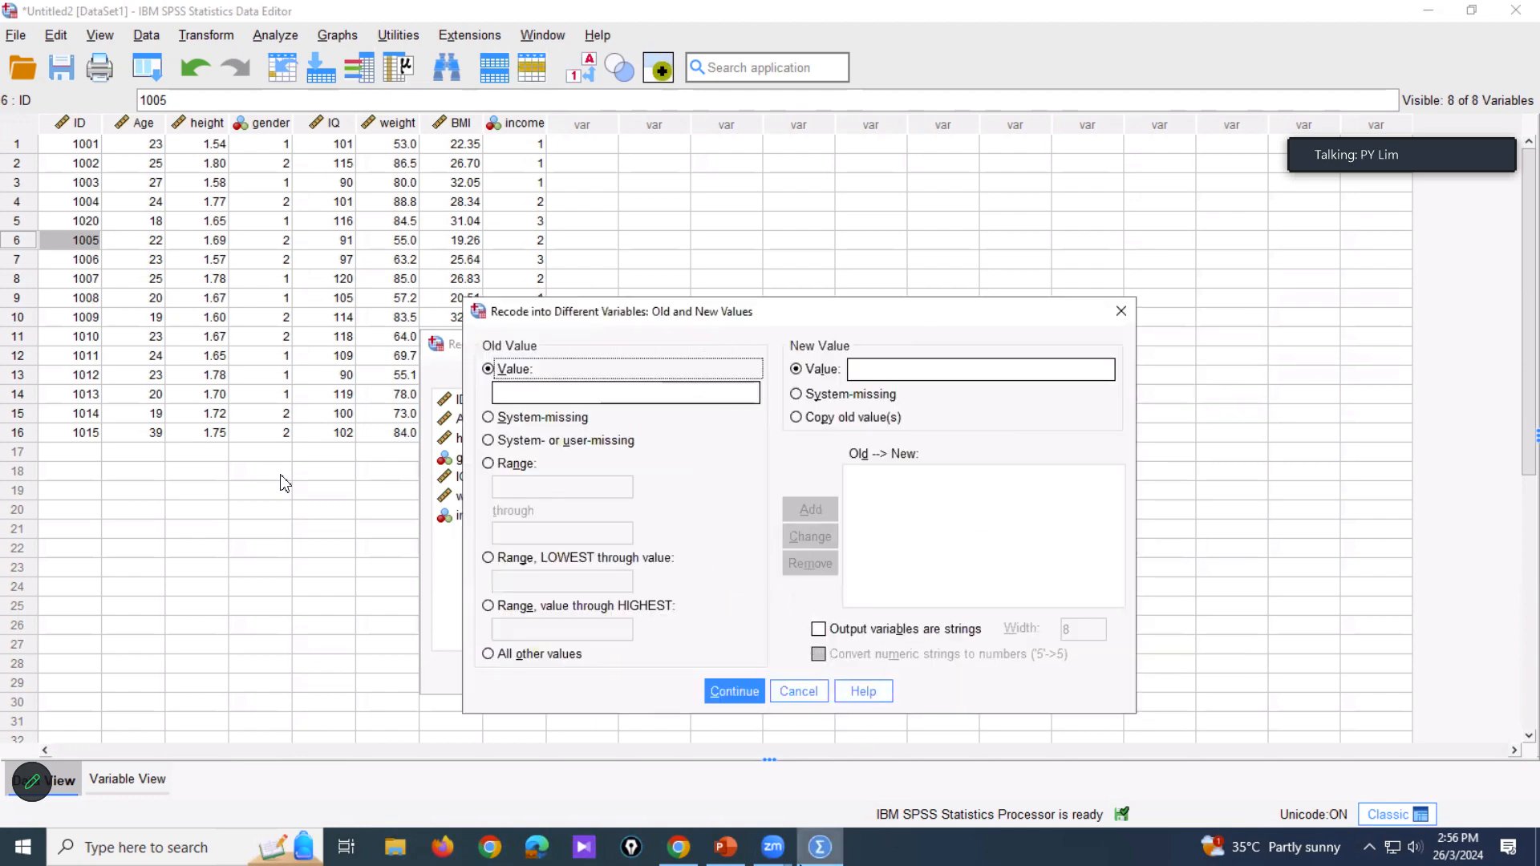
key(alt+Tab)
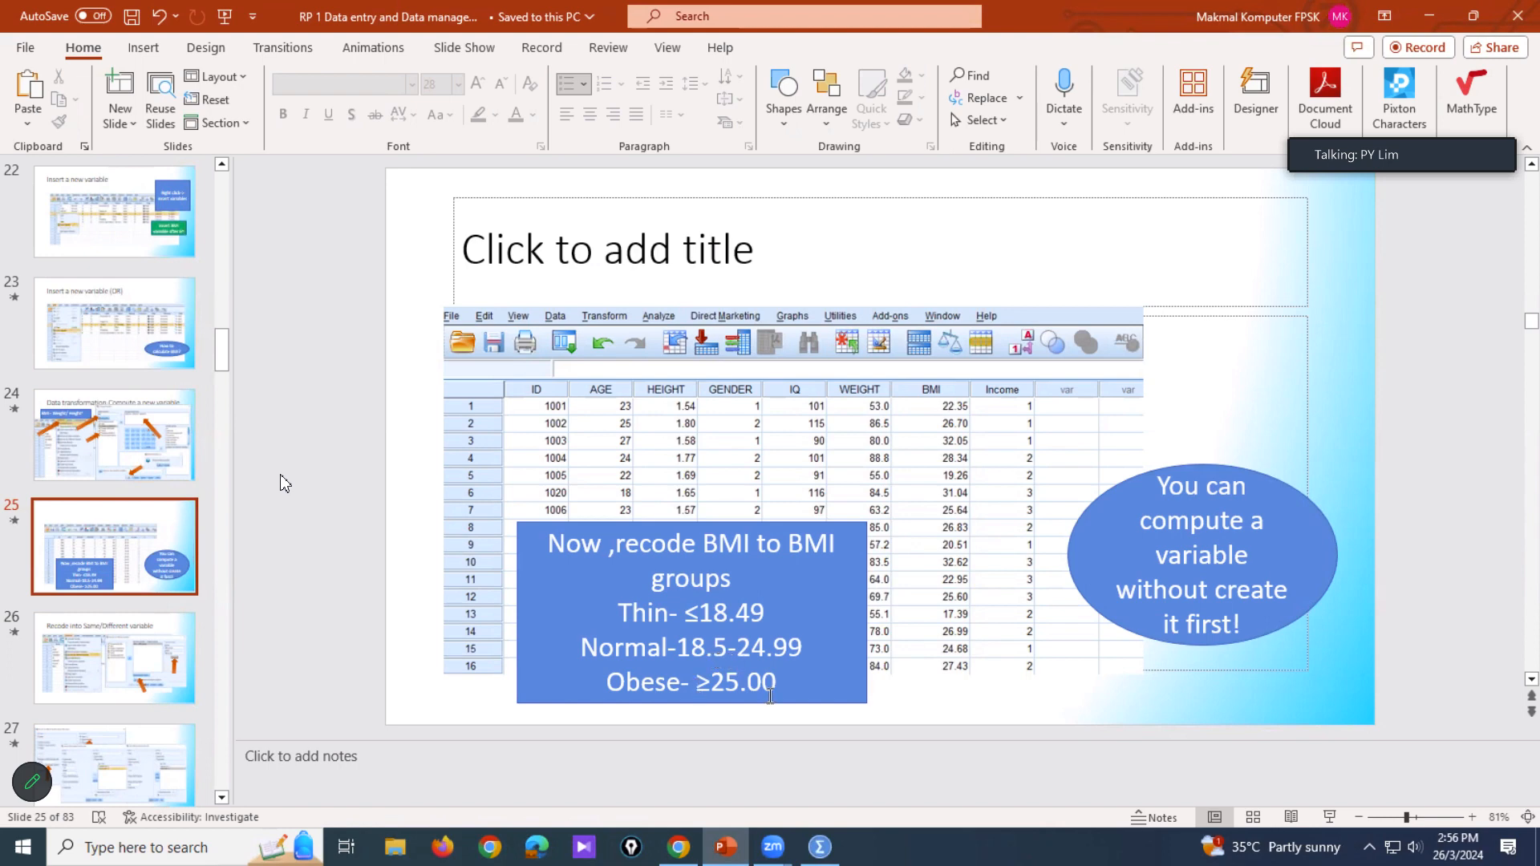
click(820, 846)
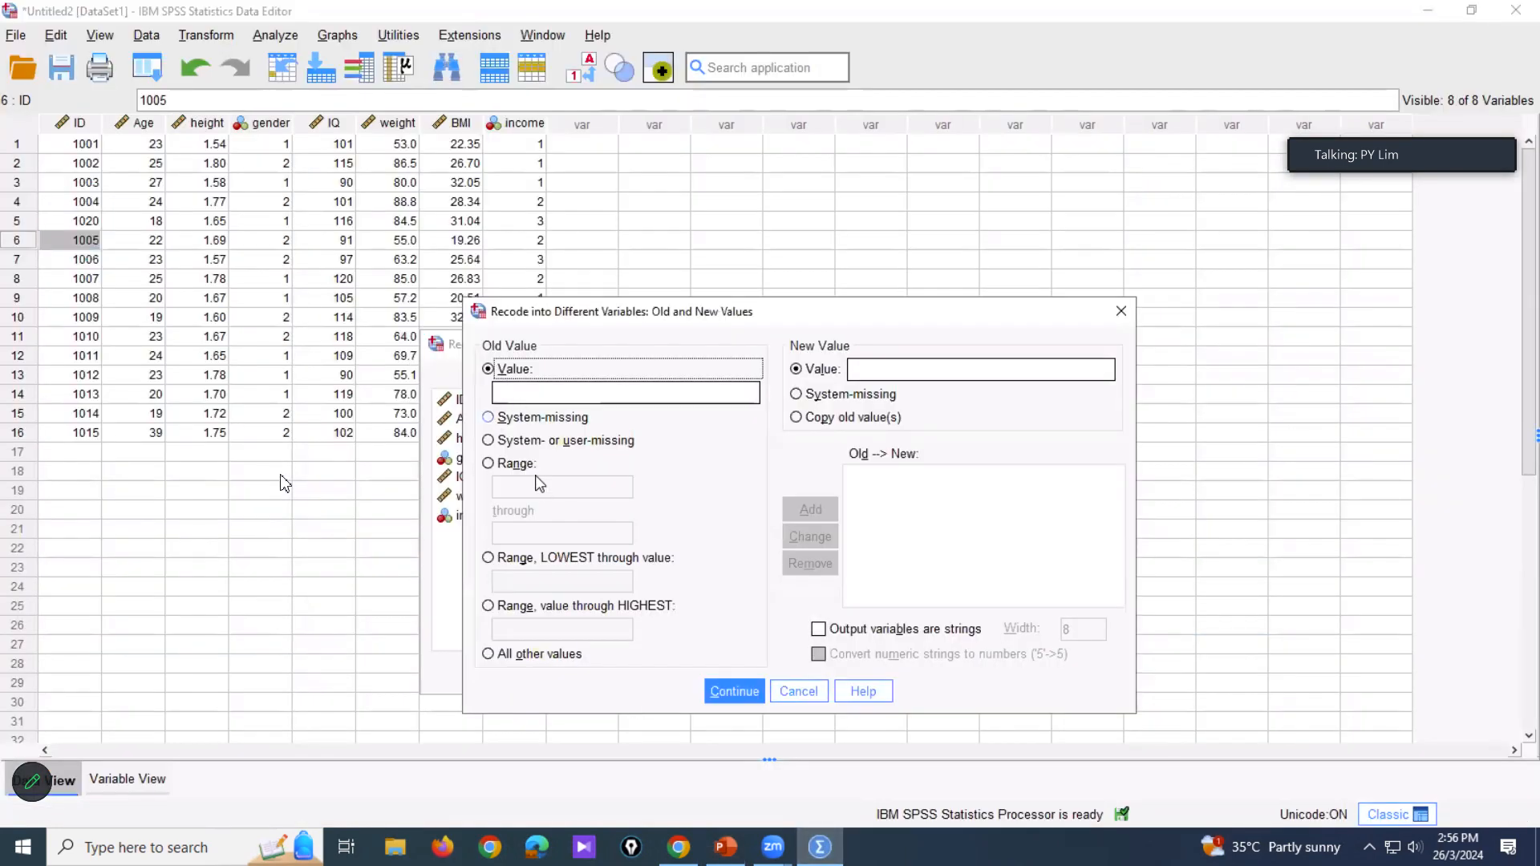
Step: Add a recode rule that turns the range from lowest through 18.49 into the new value 1
click(533, 557)
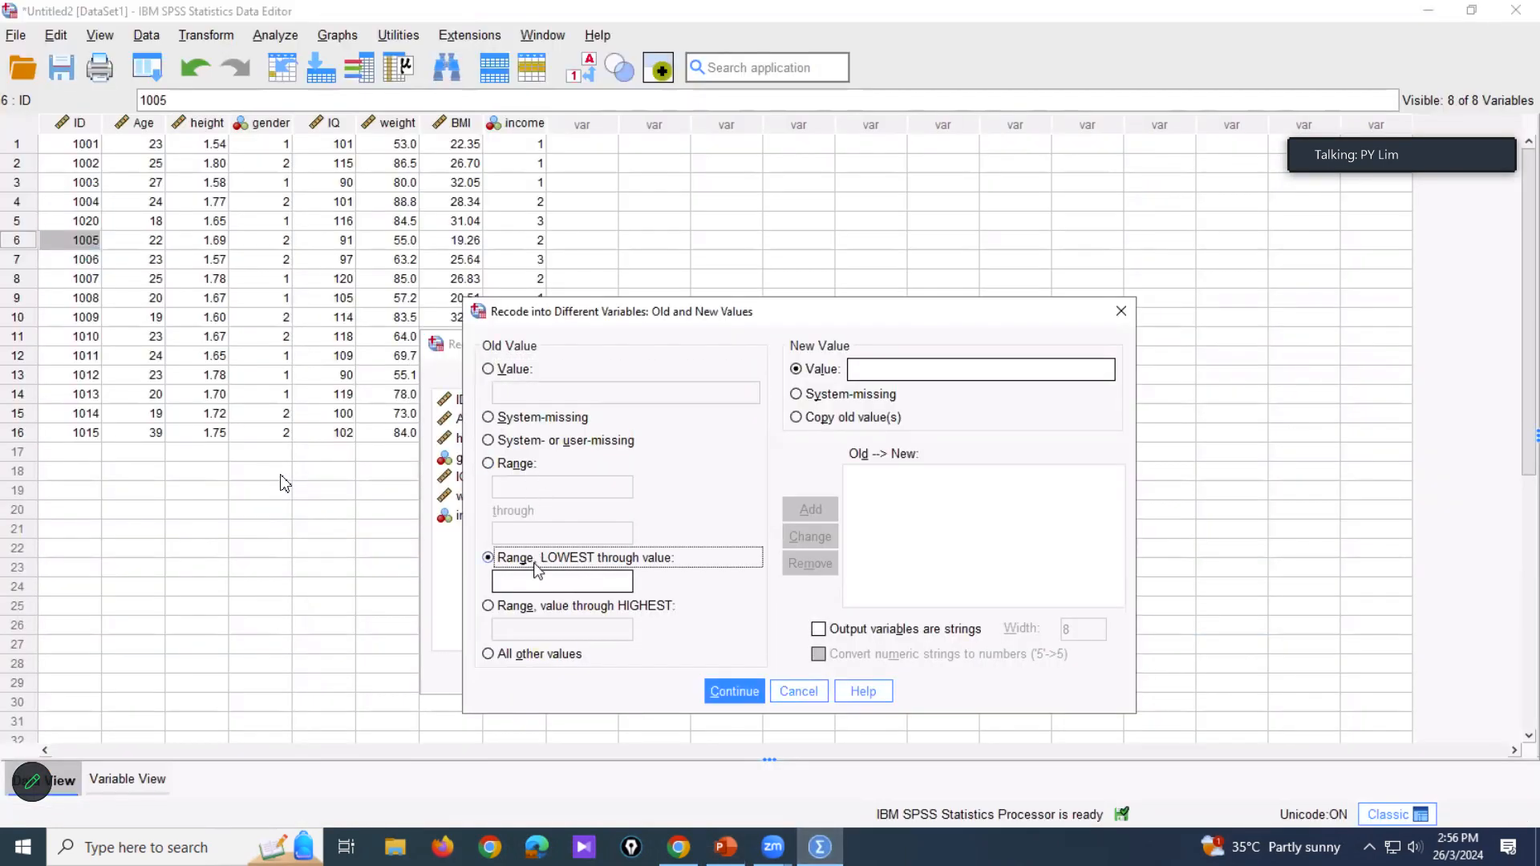
text(18.49)
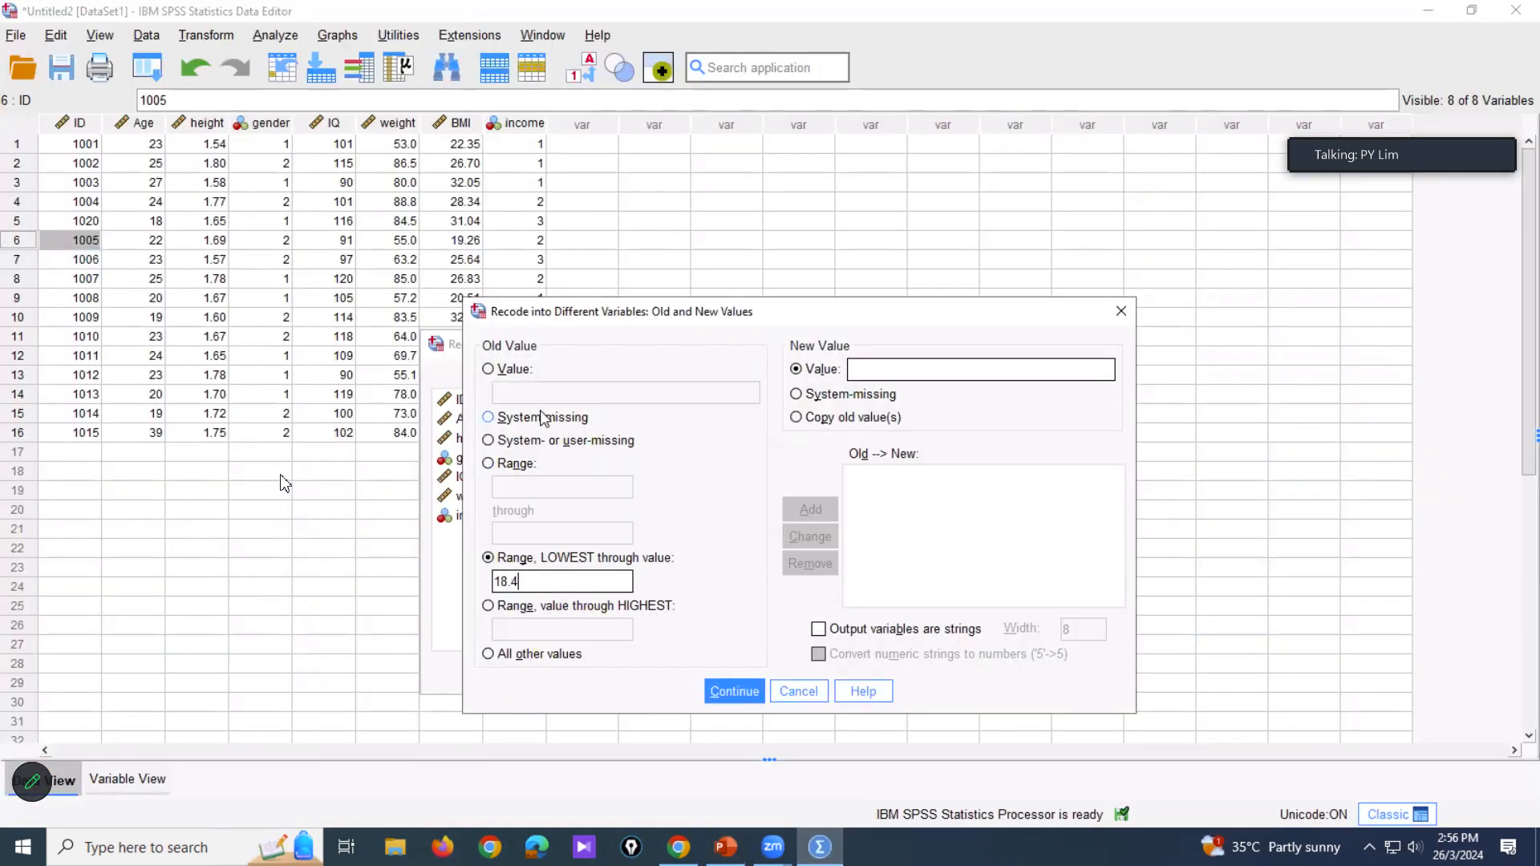
click(882, 369)
text(2)
key(BackSpace)
text(1)
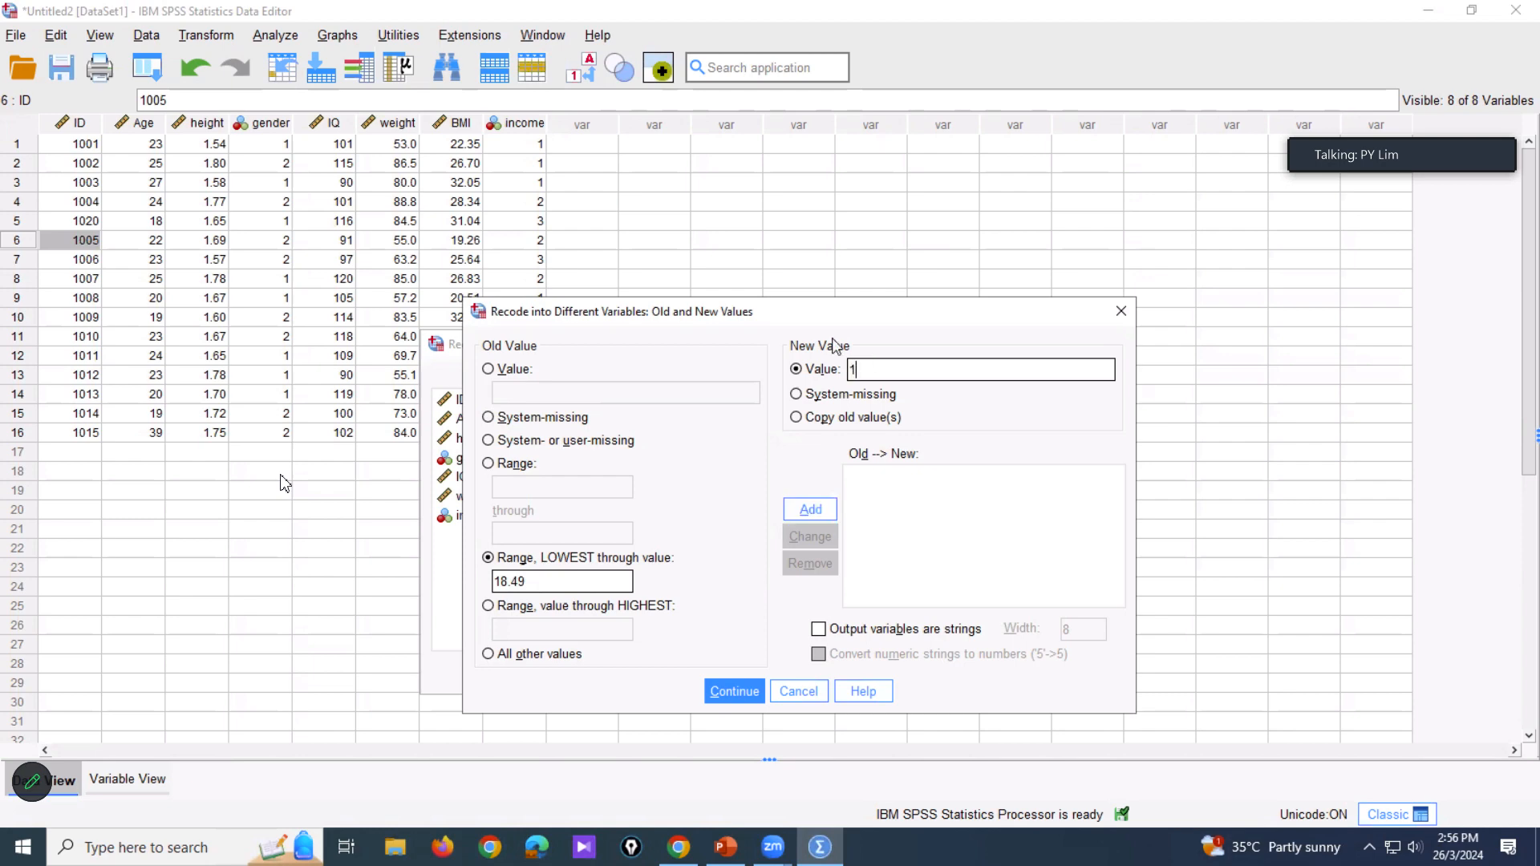
click(552, 578)
drag(492, 577, 581, 607)
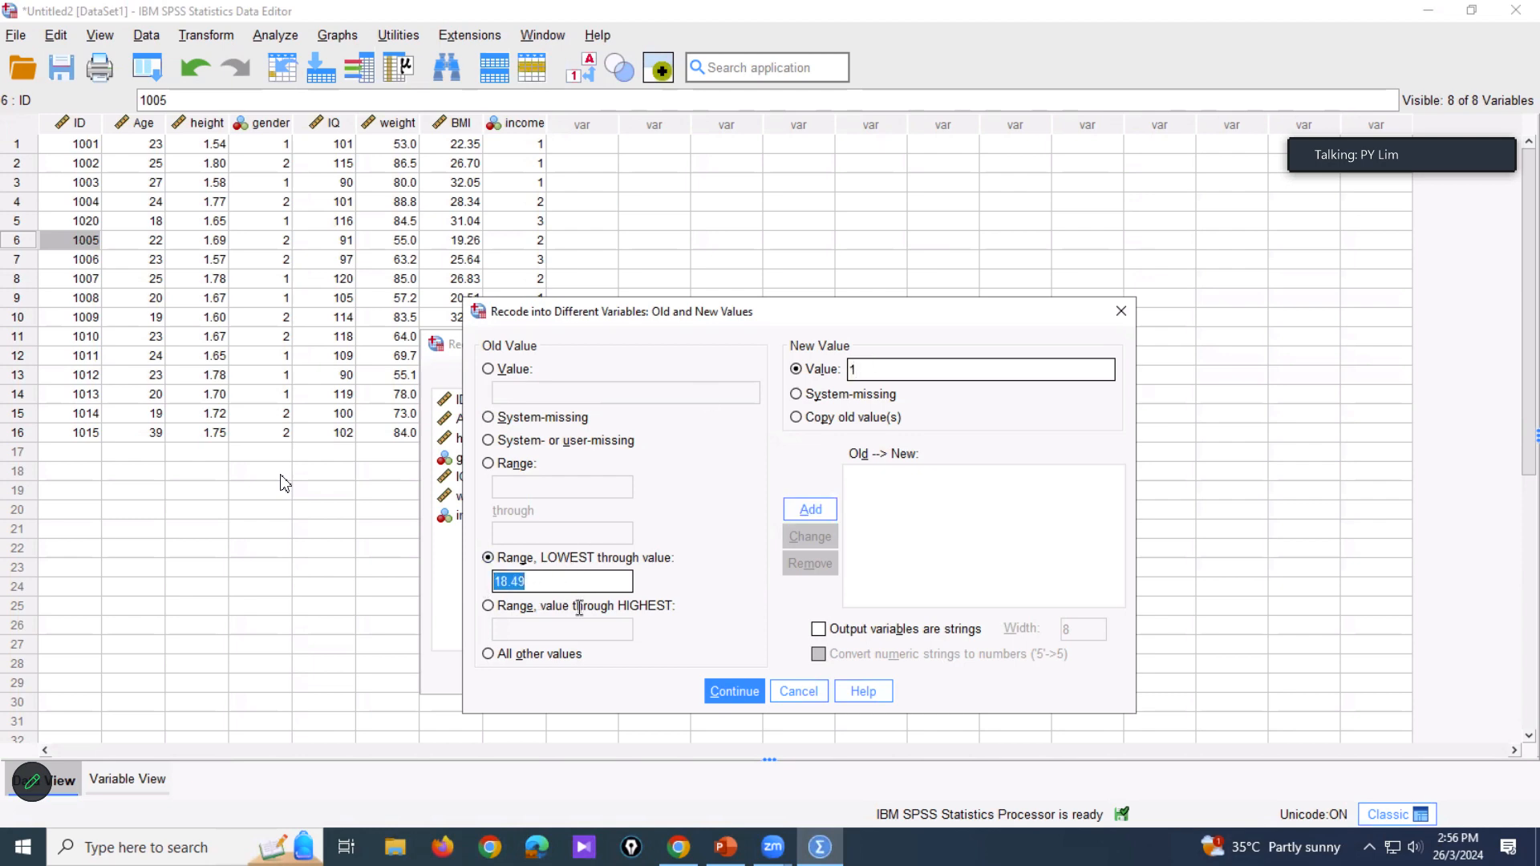
click(872, 371)
click(812, 510)
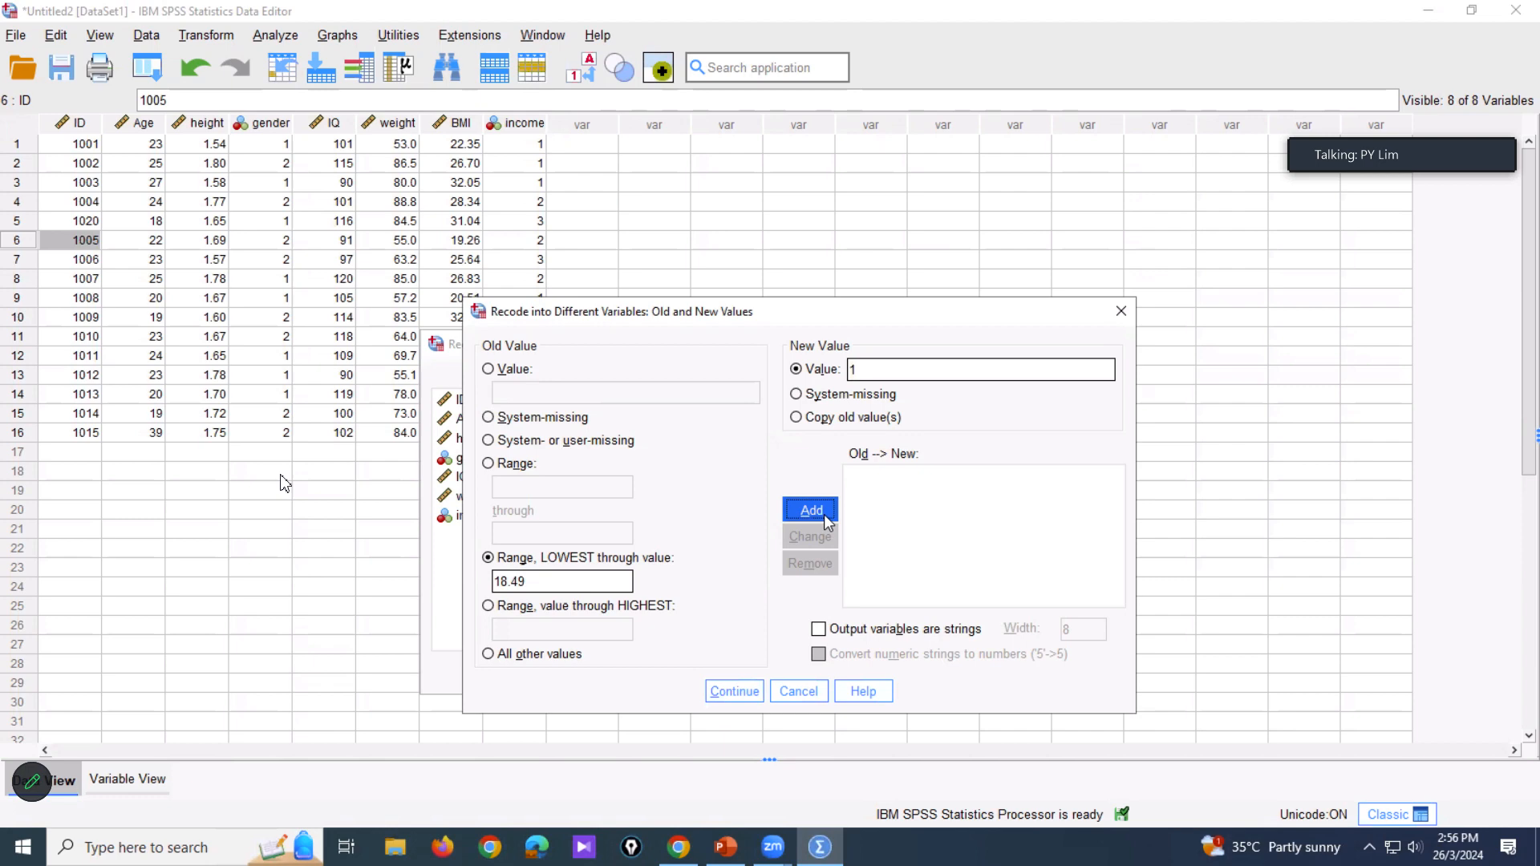
Step: Check the normal BMI cut-offs on the PowerPoint slide, and add an SPSS recode rule turning the range 18.50 through 24.99 into 2
click(533, 464)
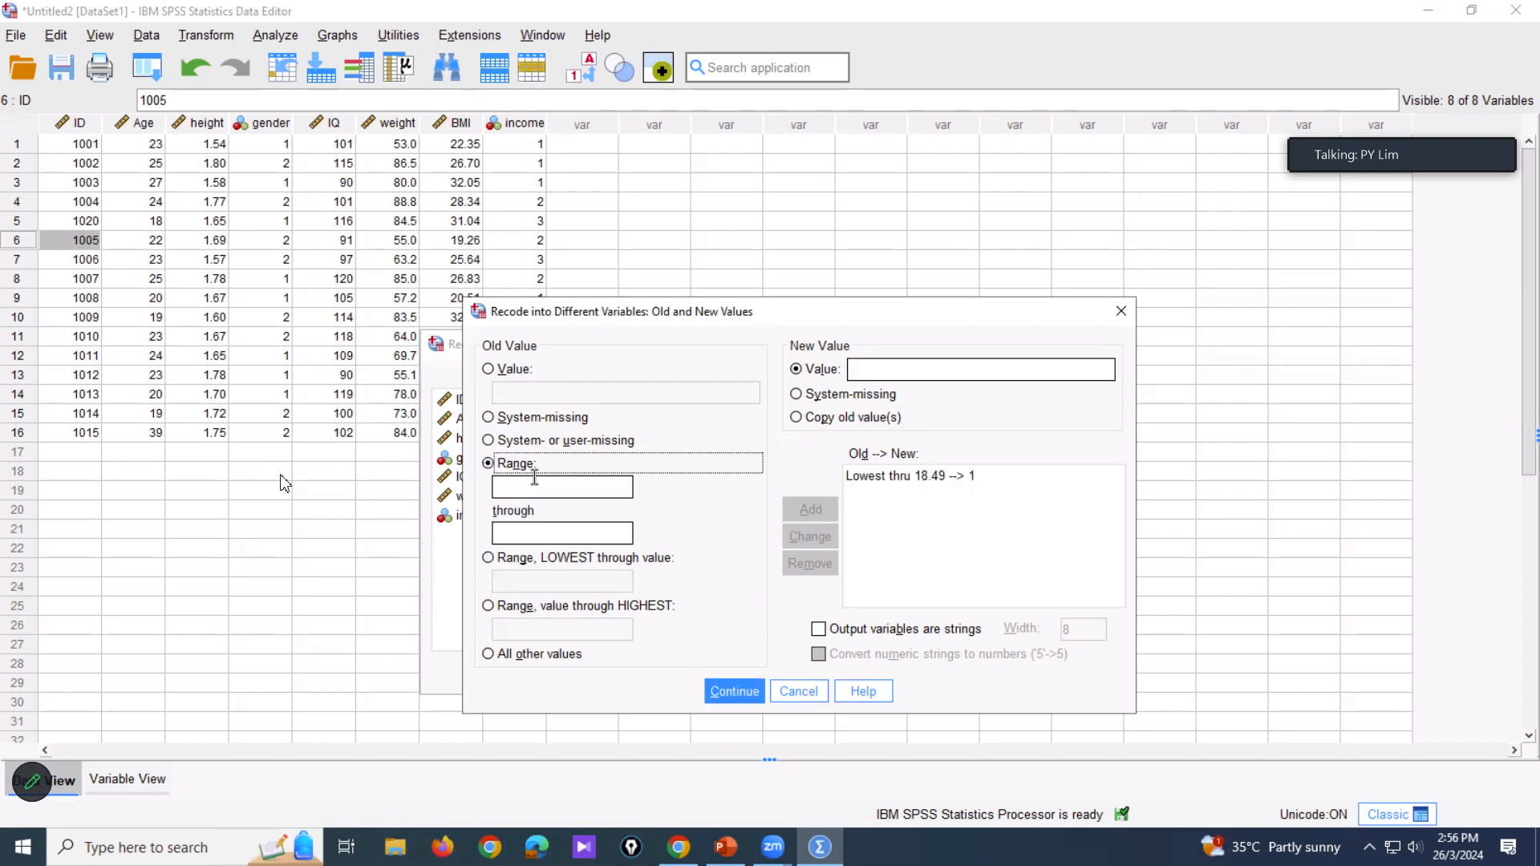
click(726, 846)
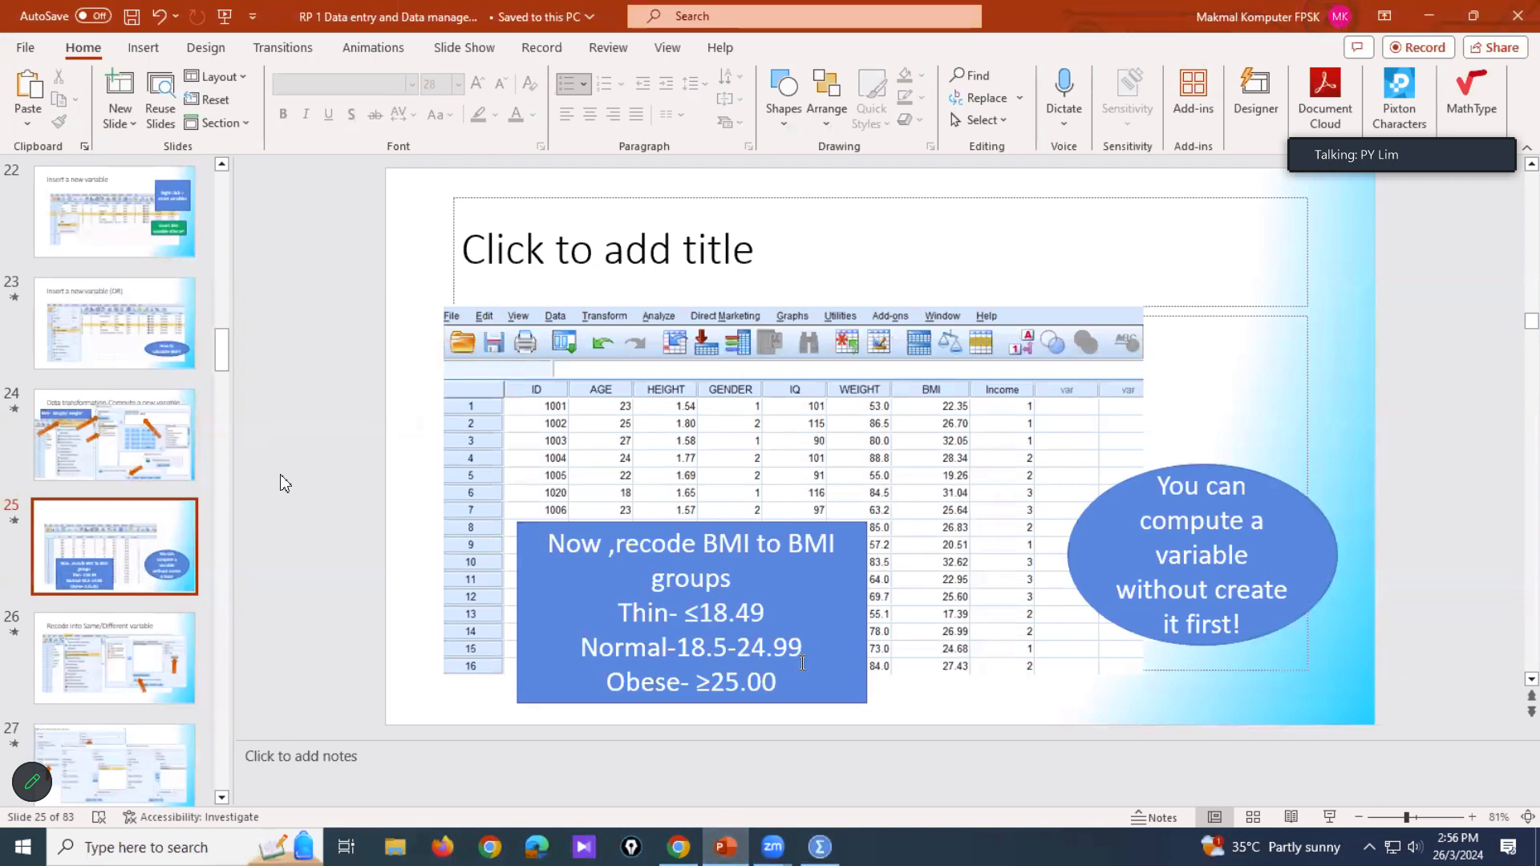
click(820, 847)
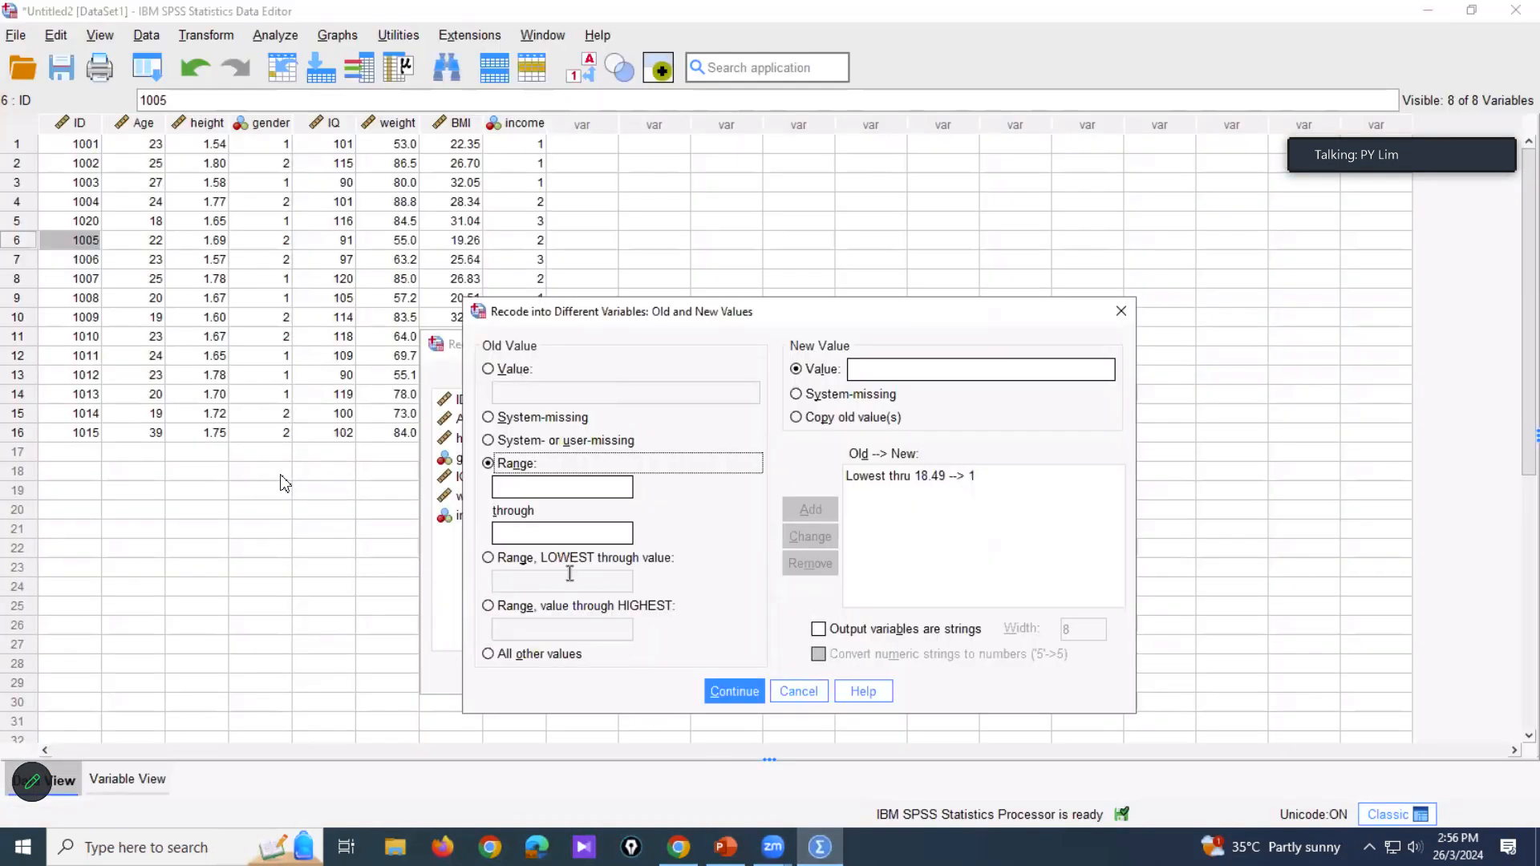
click(555, 486)
text(18.)
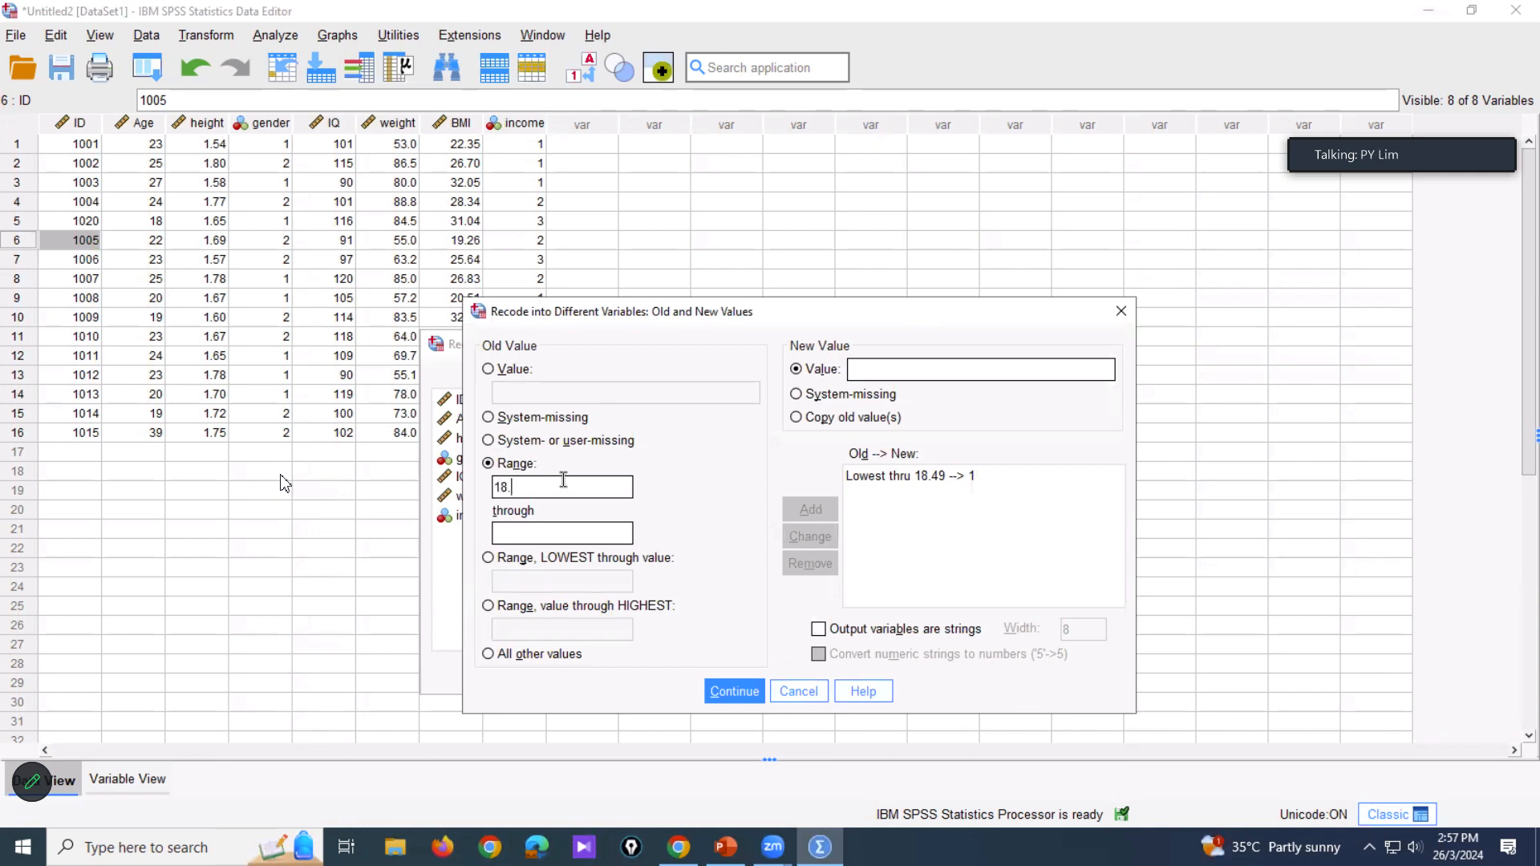
text(50)
key(Tab)
text(24.99)
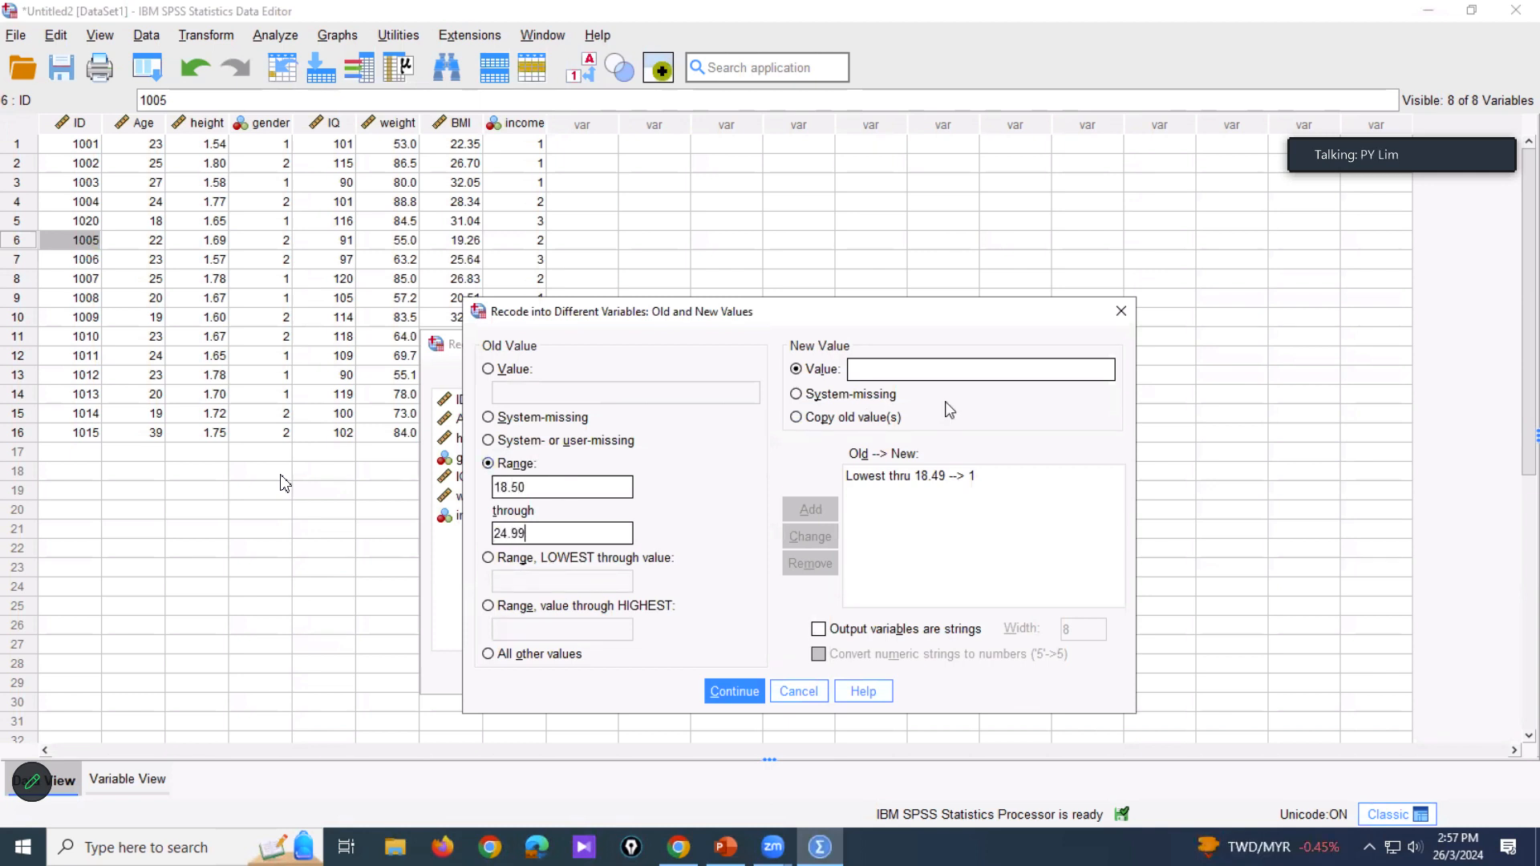
click(943, 370)
text(2)
click(825, 510)
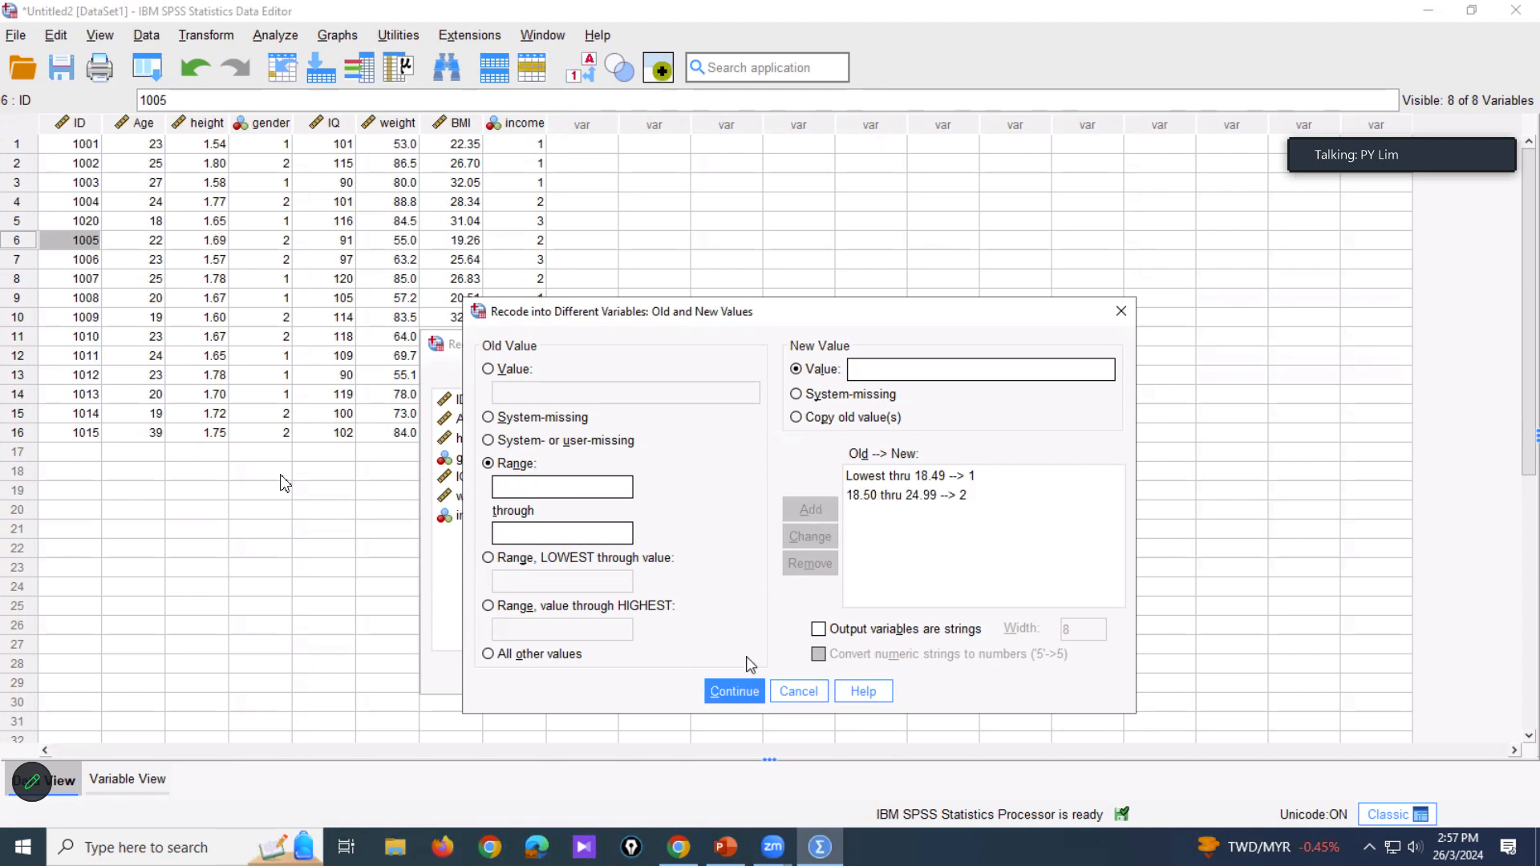
Step: Check the obese cut-off in PowerPoint, add an SPSS rule recoding 25.00 through highest into 3, and run the recode
click(728, 844)
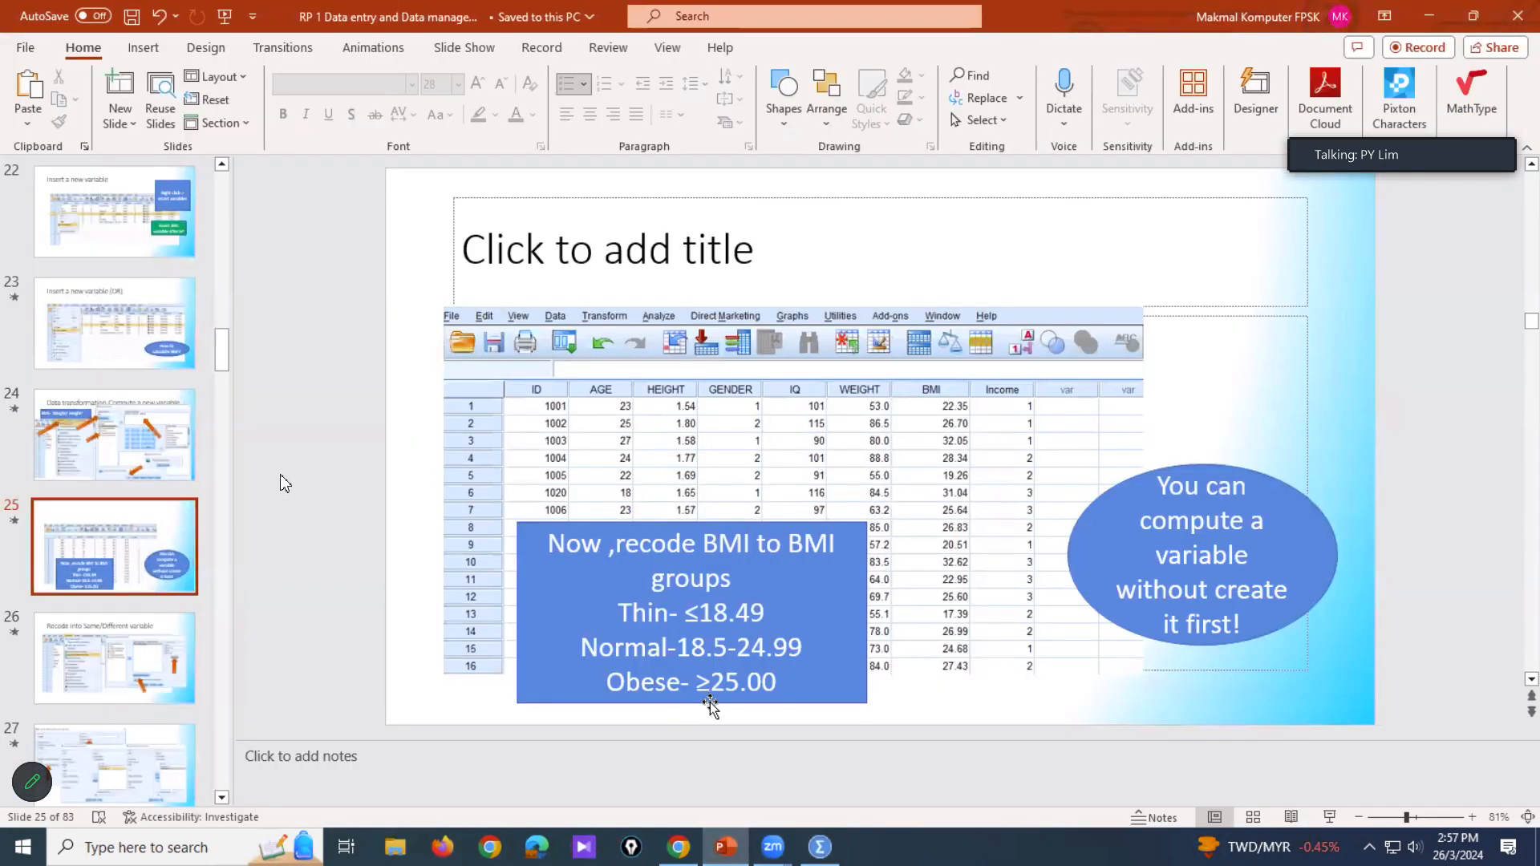
click(820, 846)
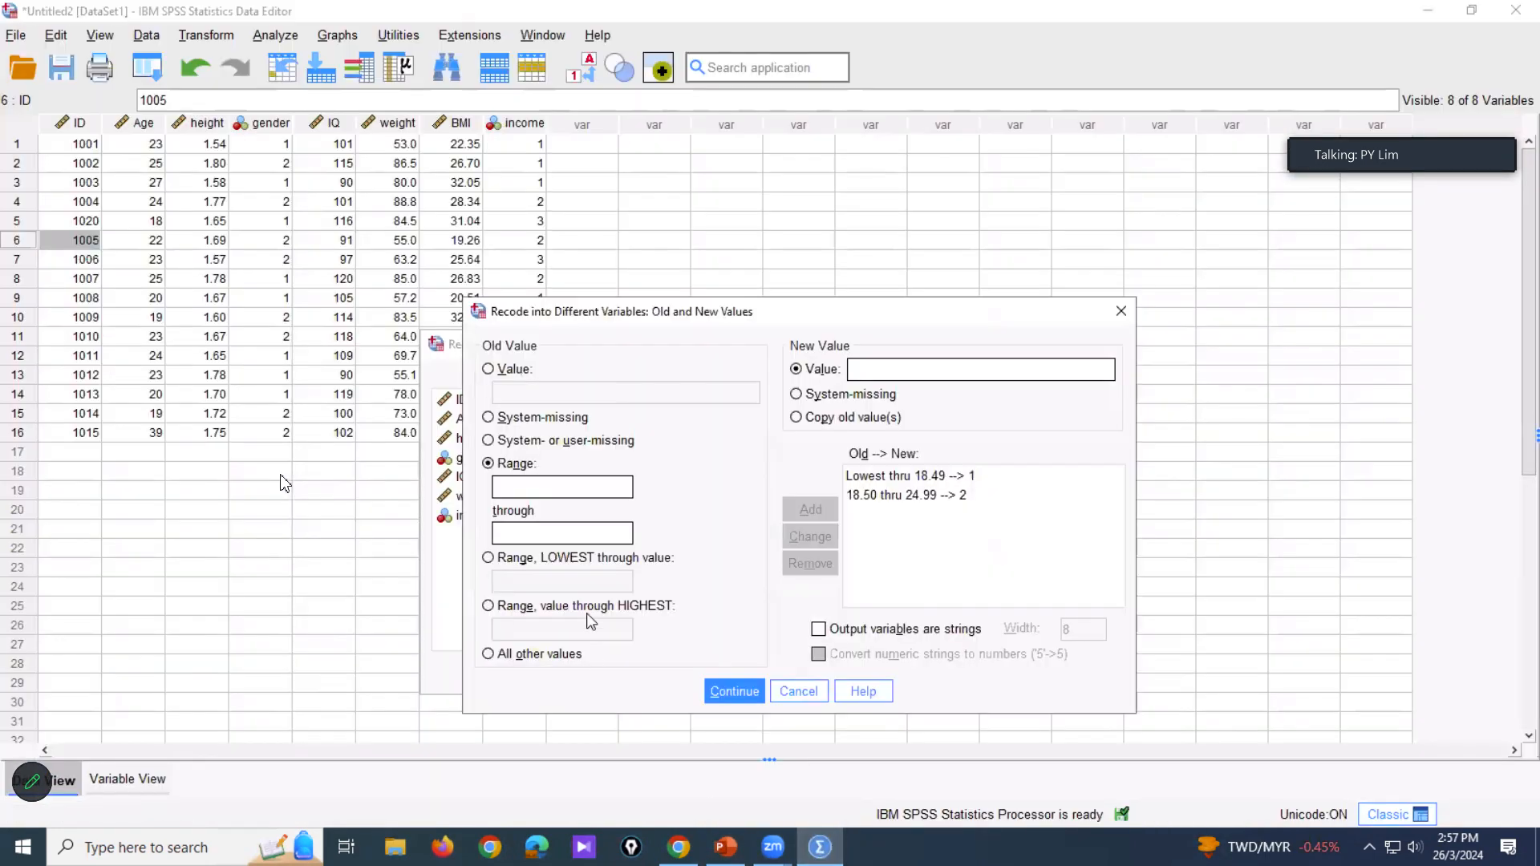
click(547, 607)
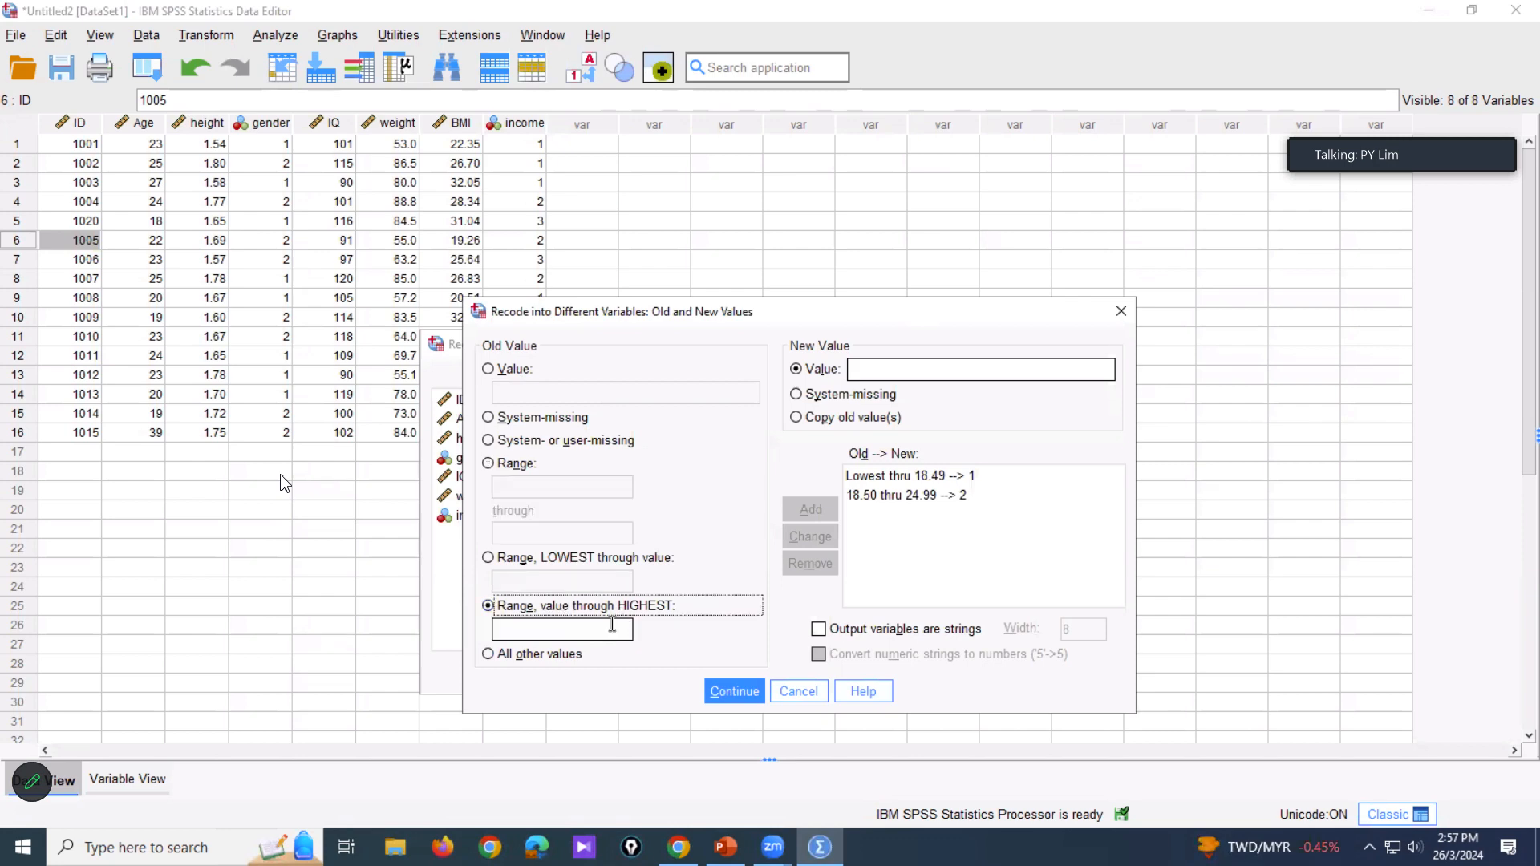
click(612, 624)
text(25.00)
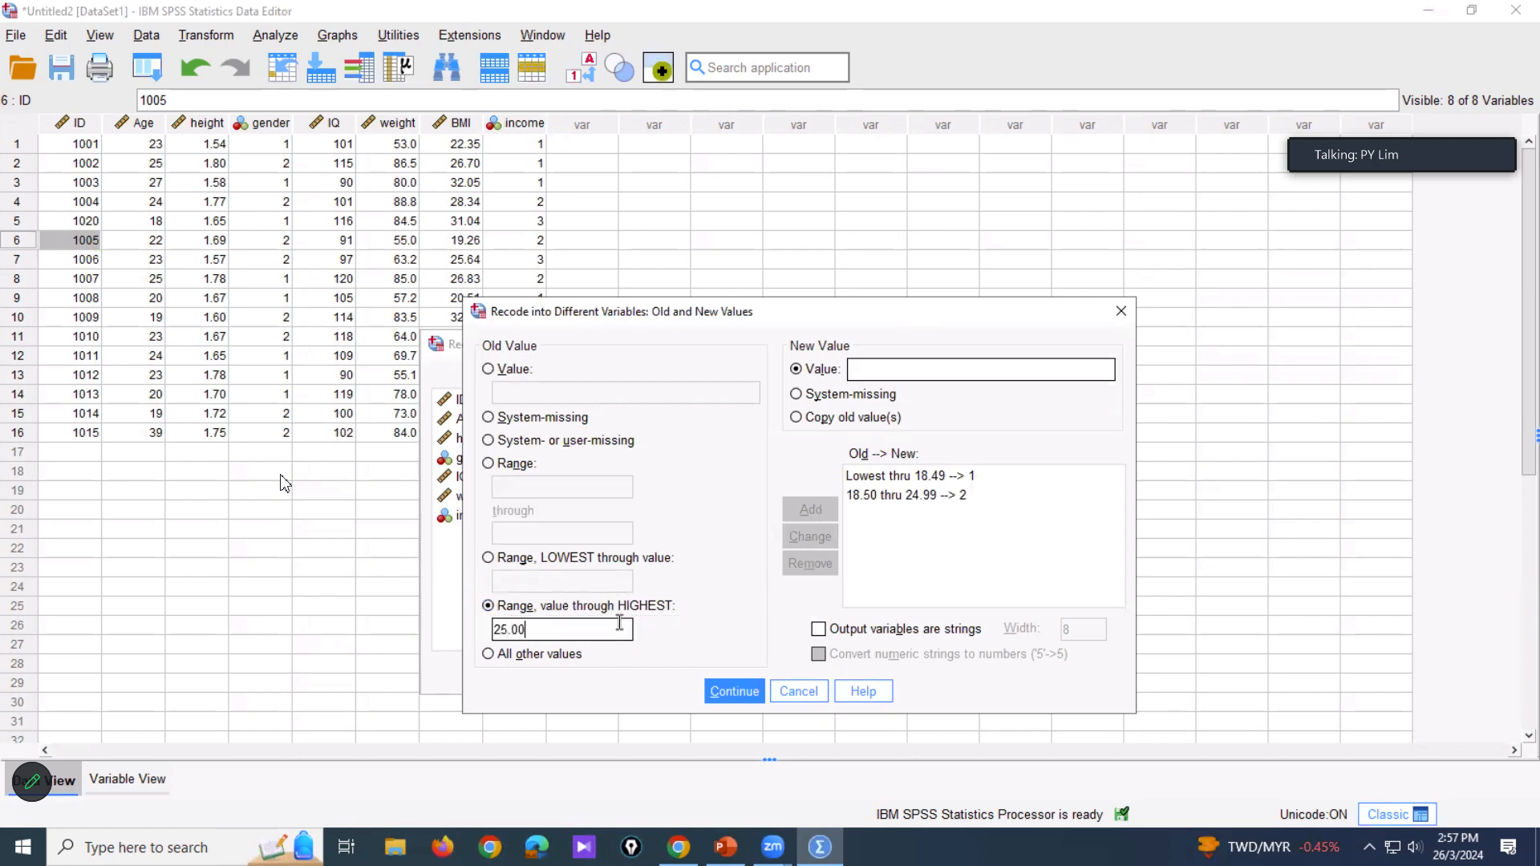
click(894, 365)
text(3)
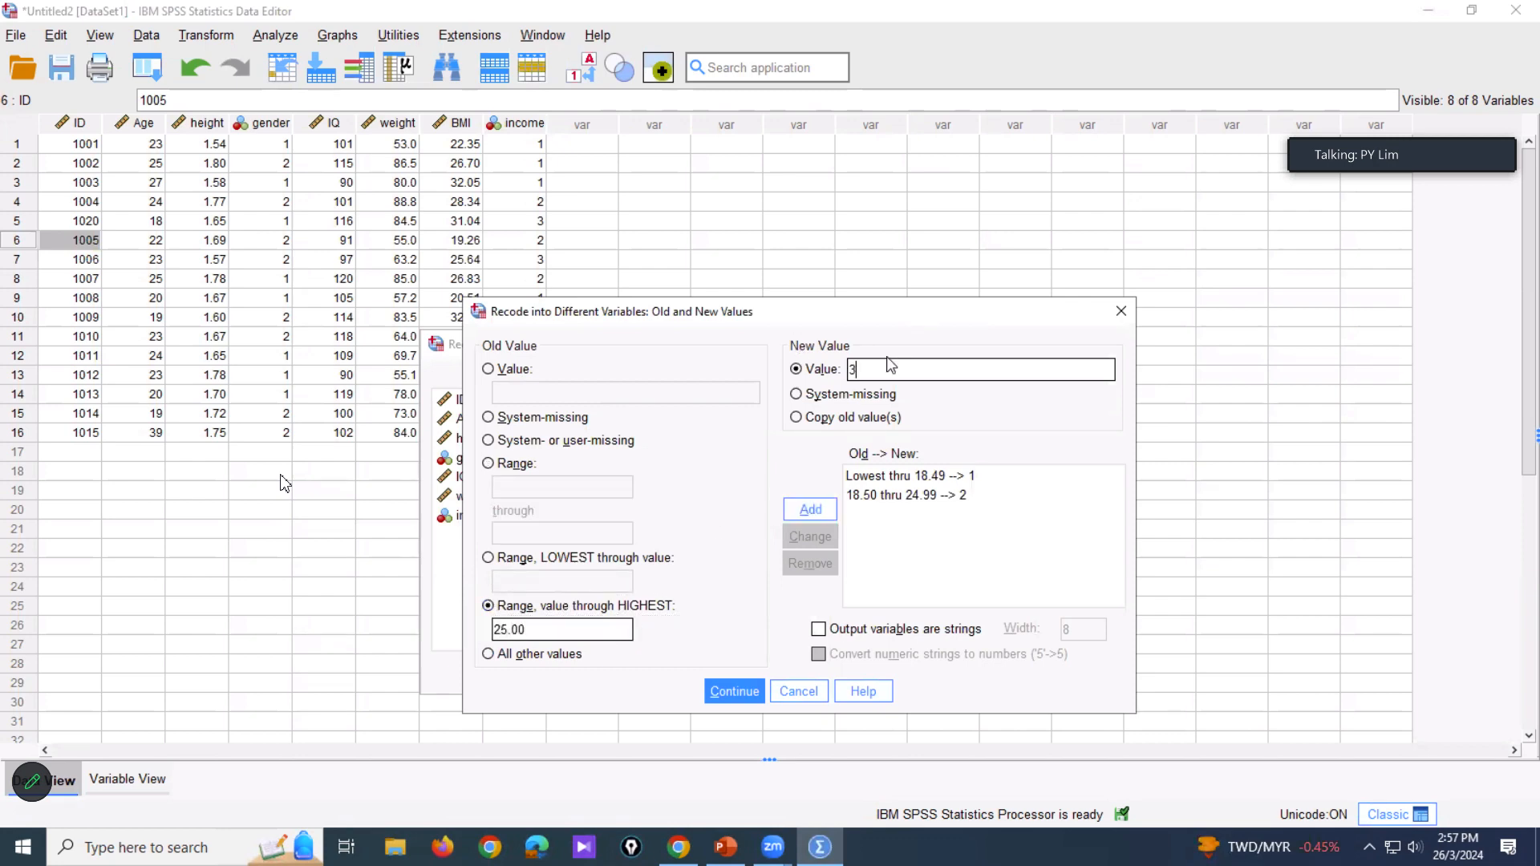
click(831, 515)
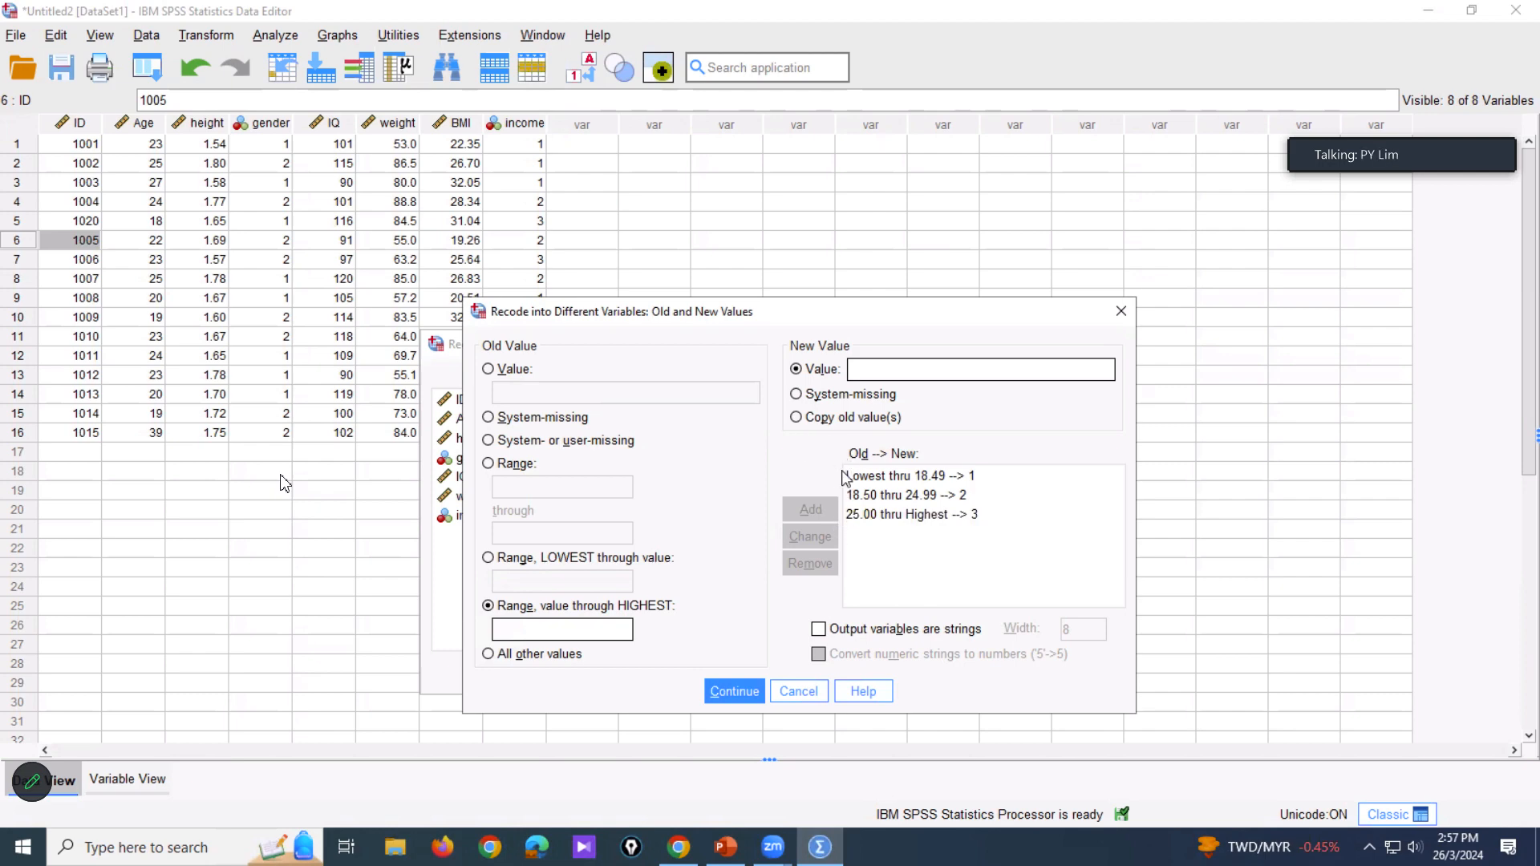
click(721, 693)
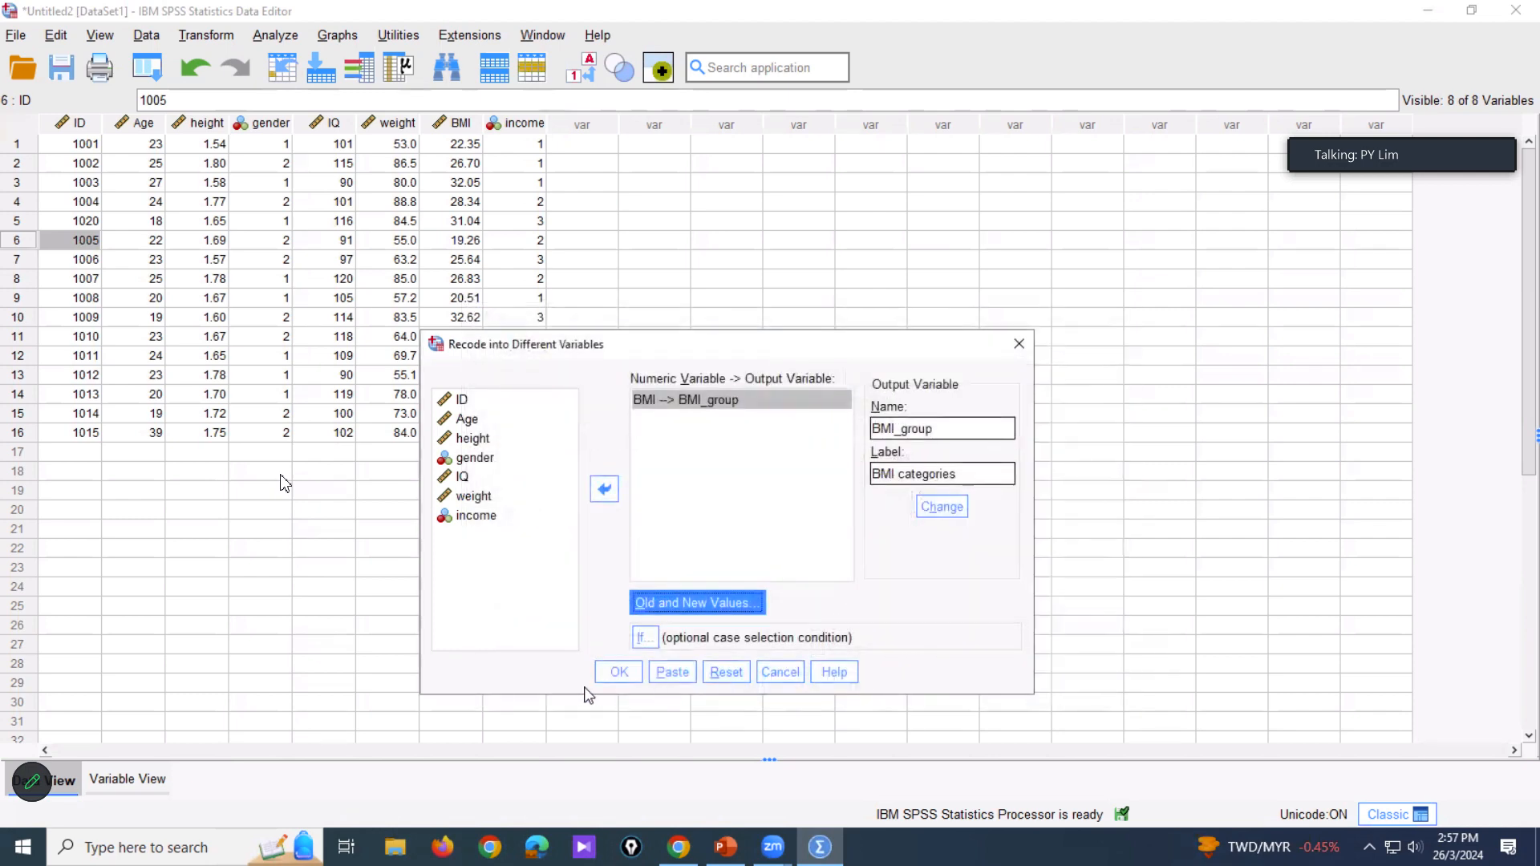
click(602, 677)
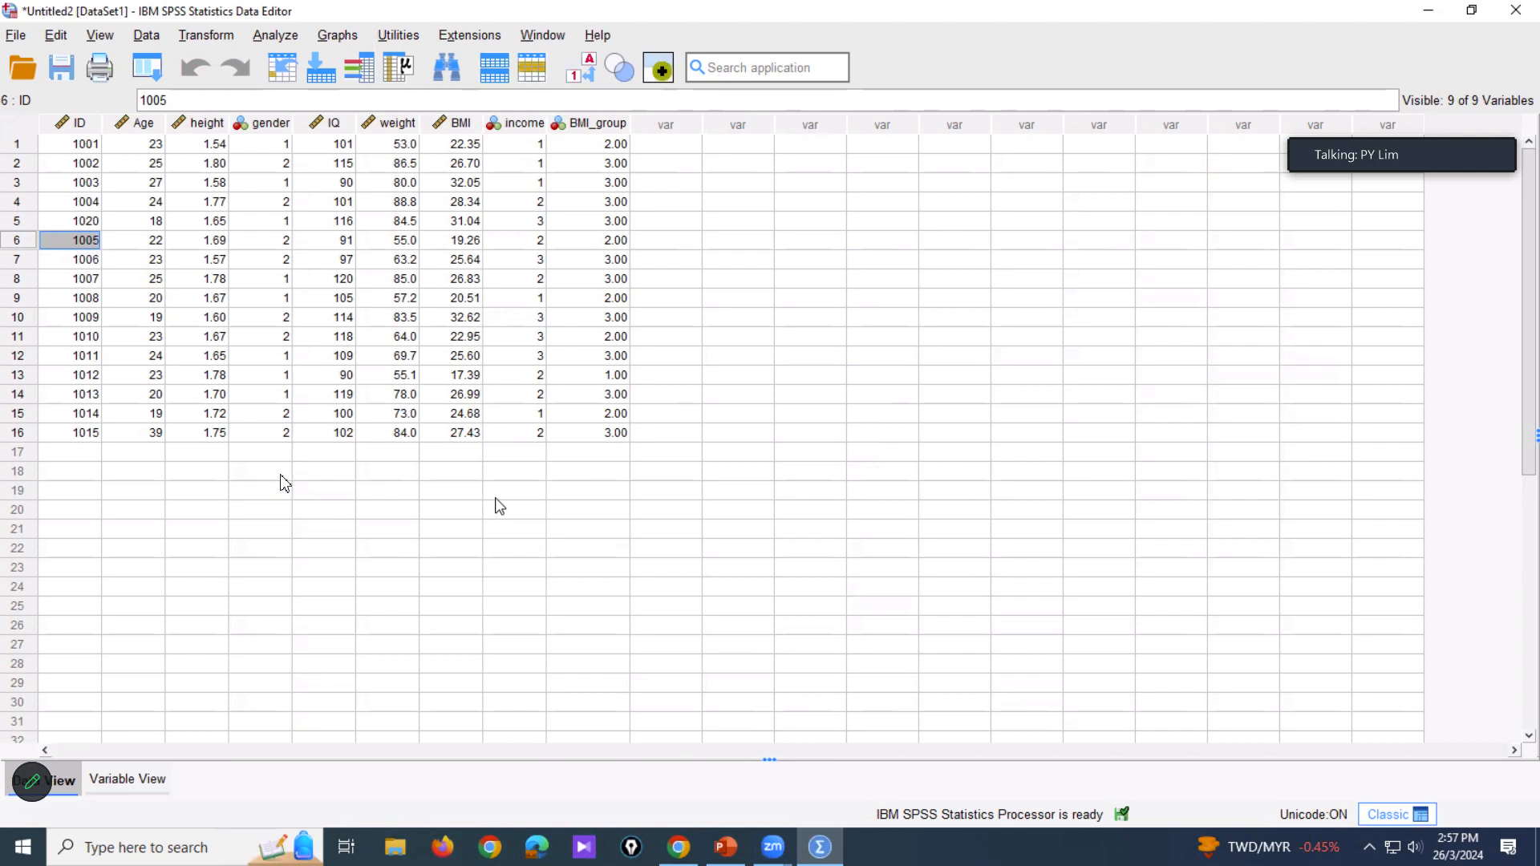
Step: Set the decimals of the BMI_group variable to 0 in its variable definition
click(119, 781)
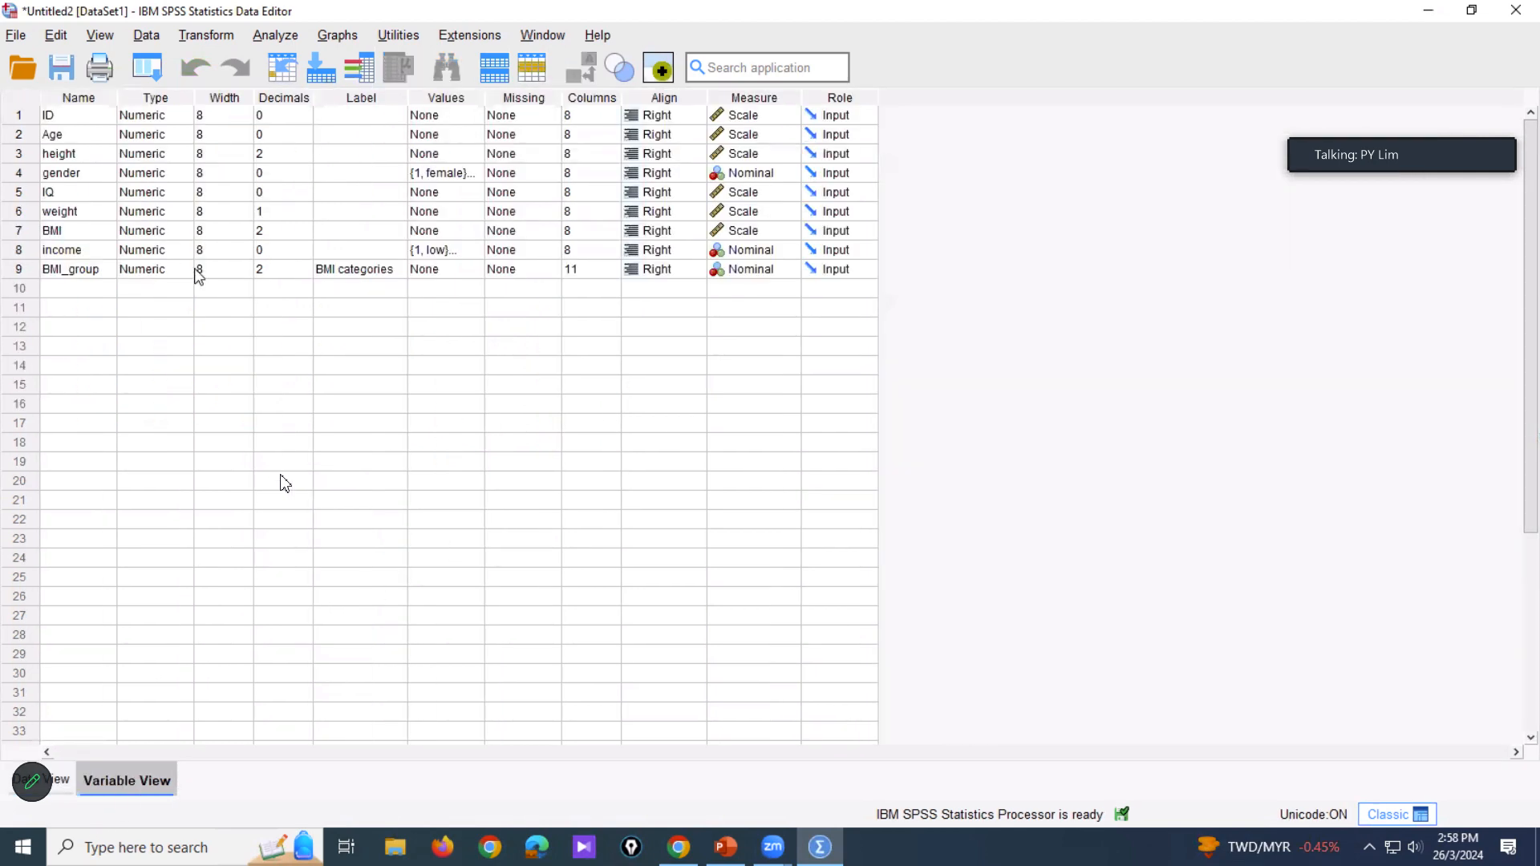
click(289, 270)
click(305, 273)
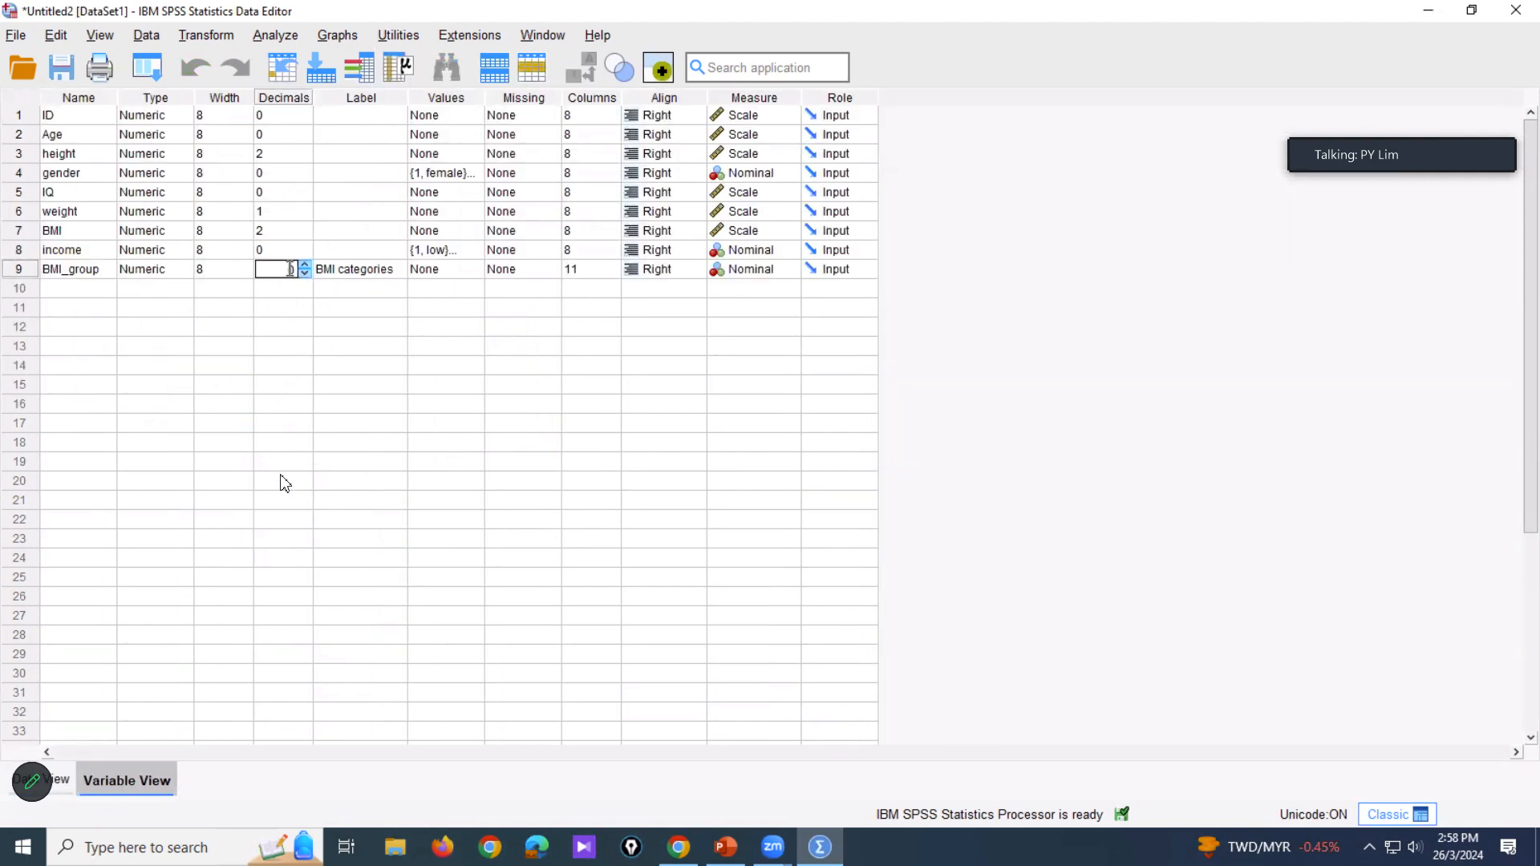
click(306, 272)
Step: Open the value labels of BMI_group and label the value 1 as "thin"
click(467, 274)
click(469, 275)
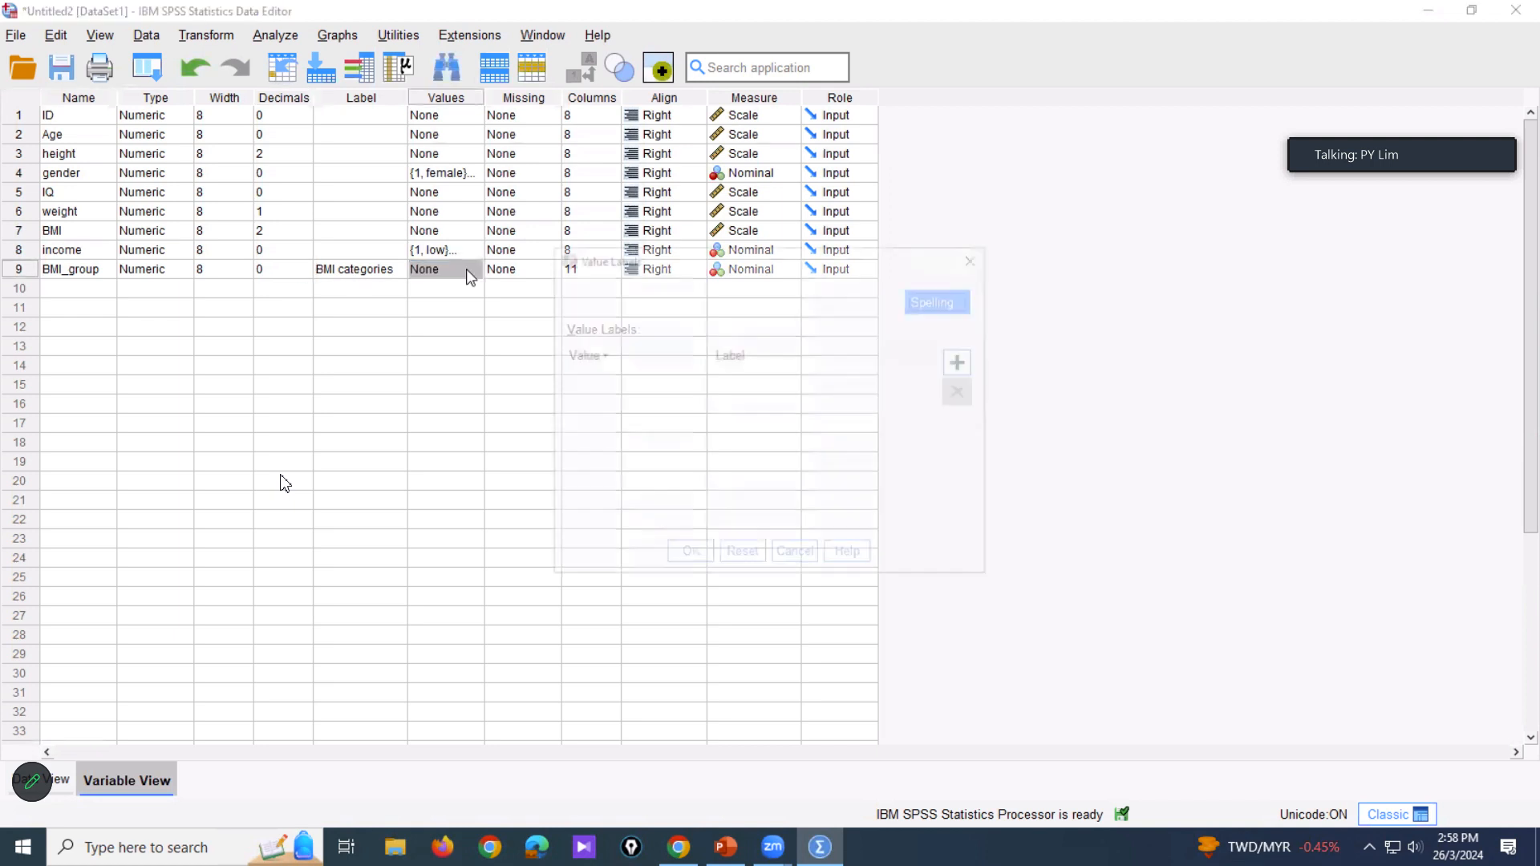
click(964, 360)
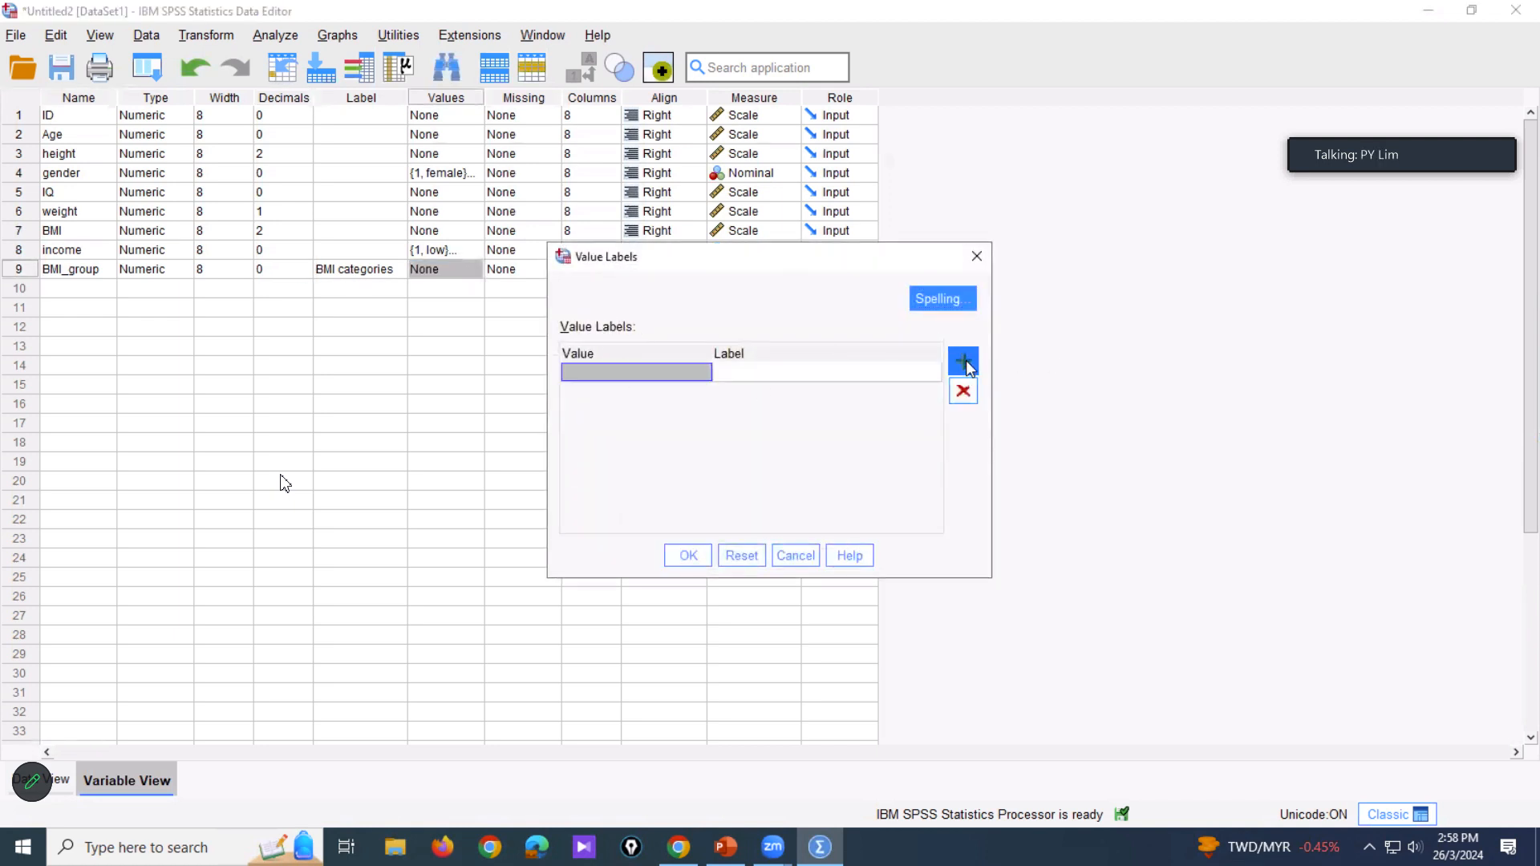
click(791, 377)
click(786, 375)
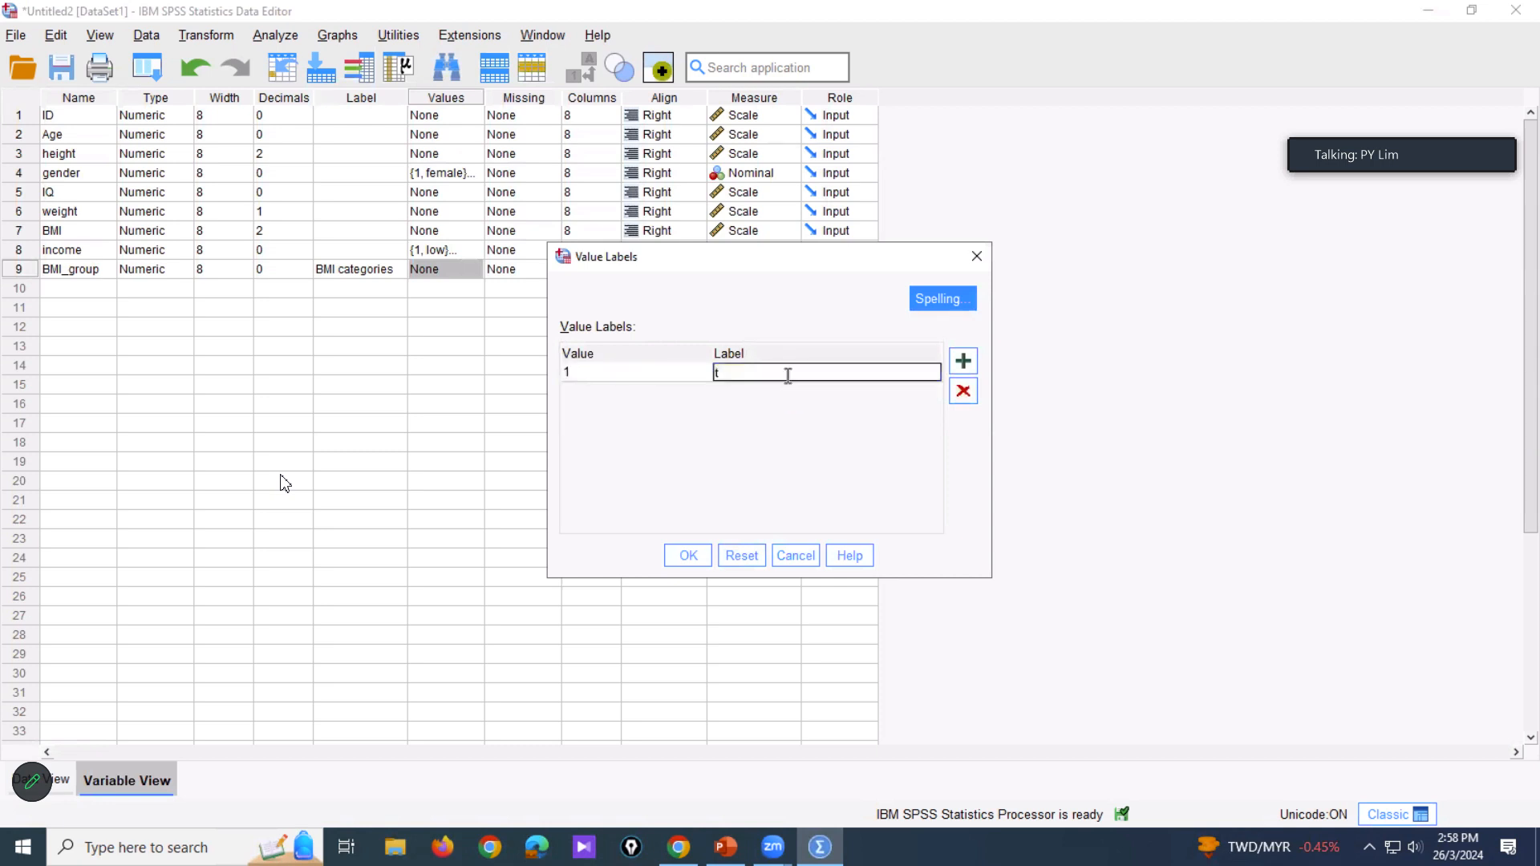
text(thin)
Step: Add a second BMI_group value label that names the value 2 "normal"
click(961, 362)
click(696, 393)
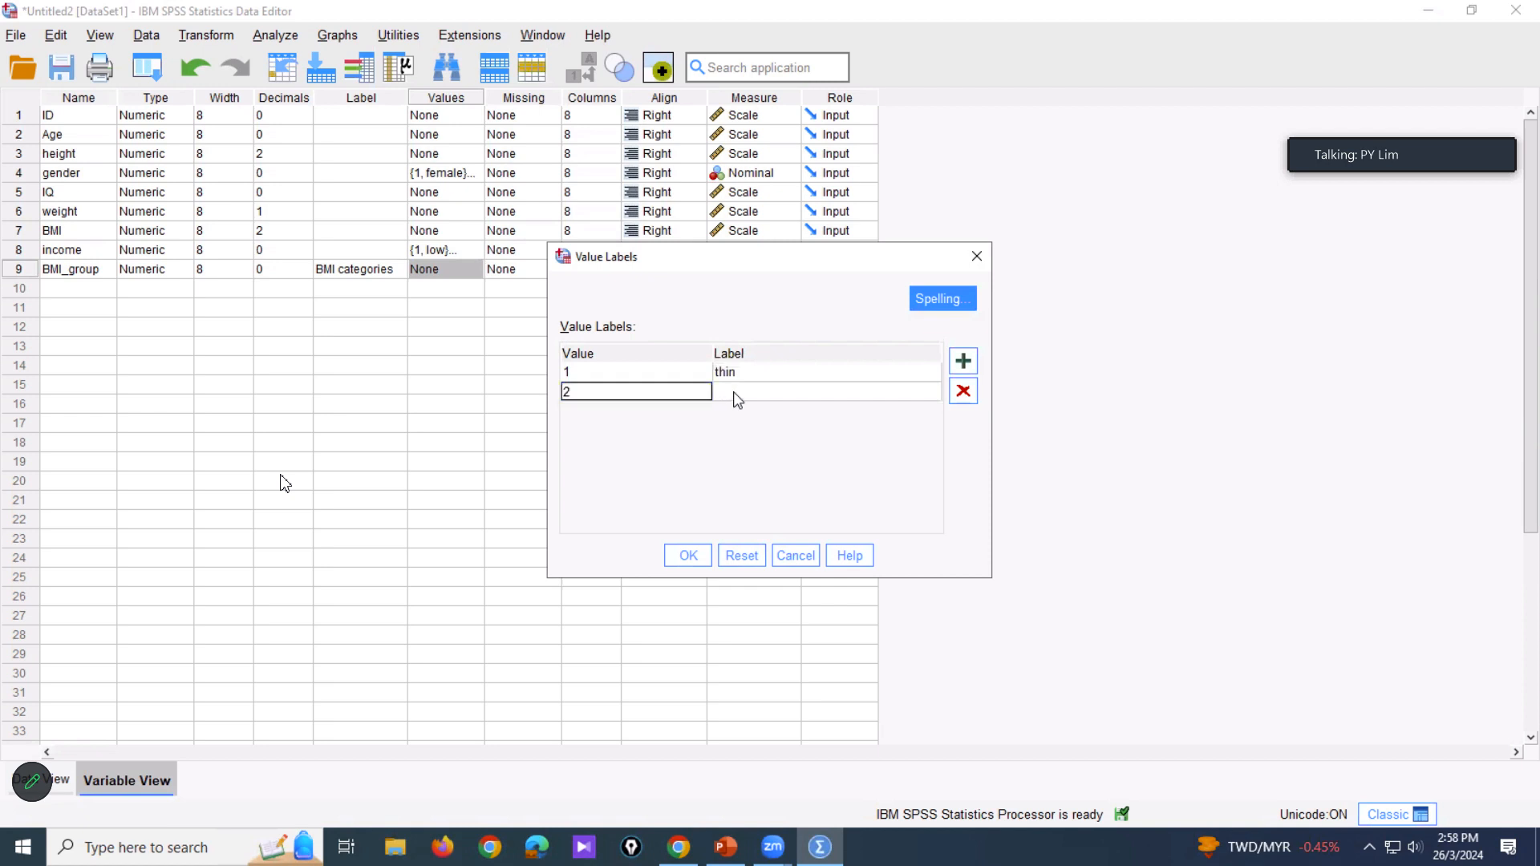
text(2)
click(733, 391)
click(734, 391)
text(normal)
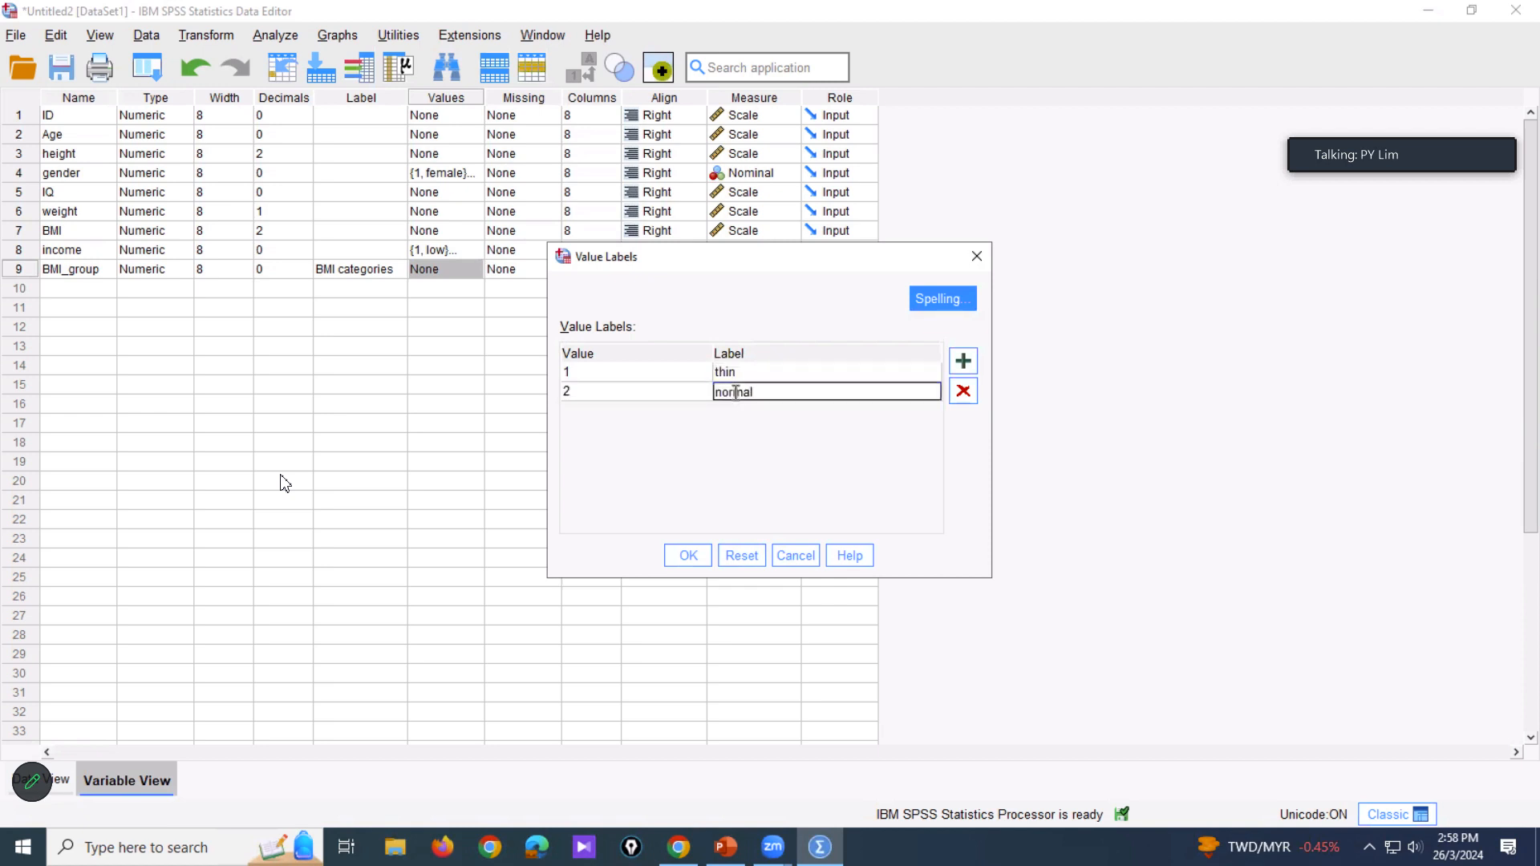
Step: Label the BMI_group value 3 as "obese", apply the value labels, and return to the data values
click(962, 362)
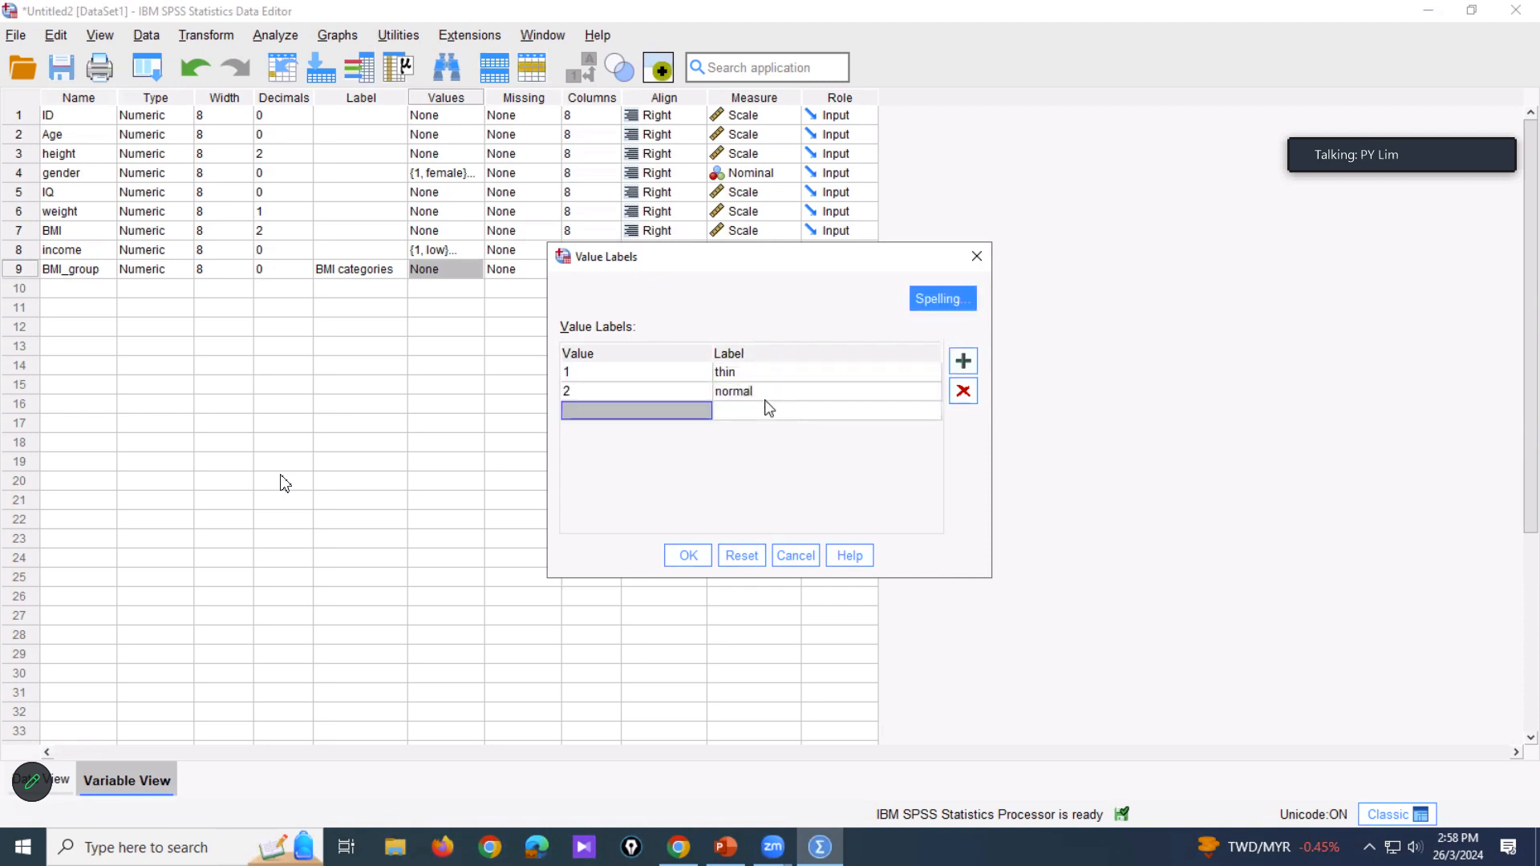
text(3)
click(780, 412)
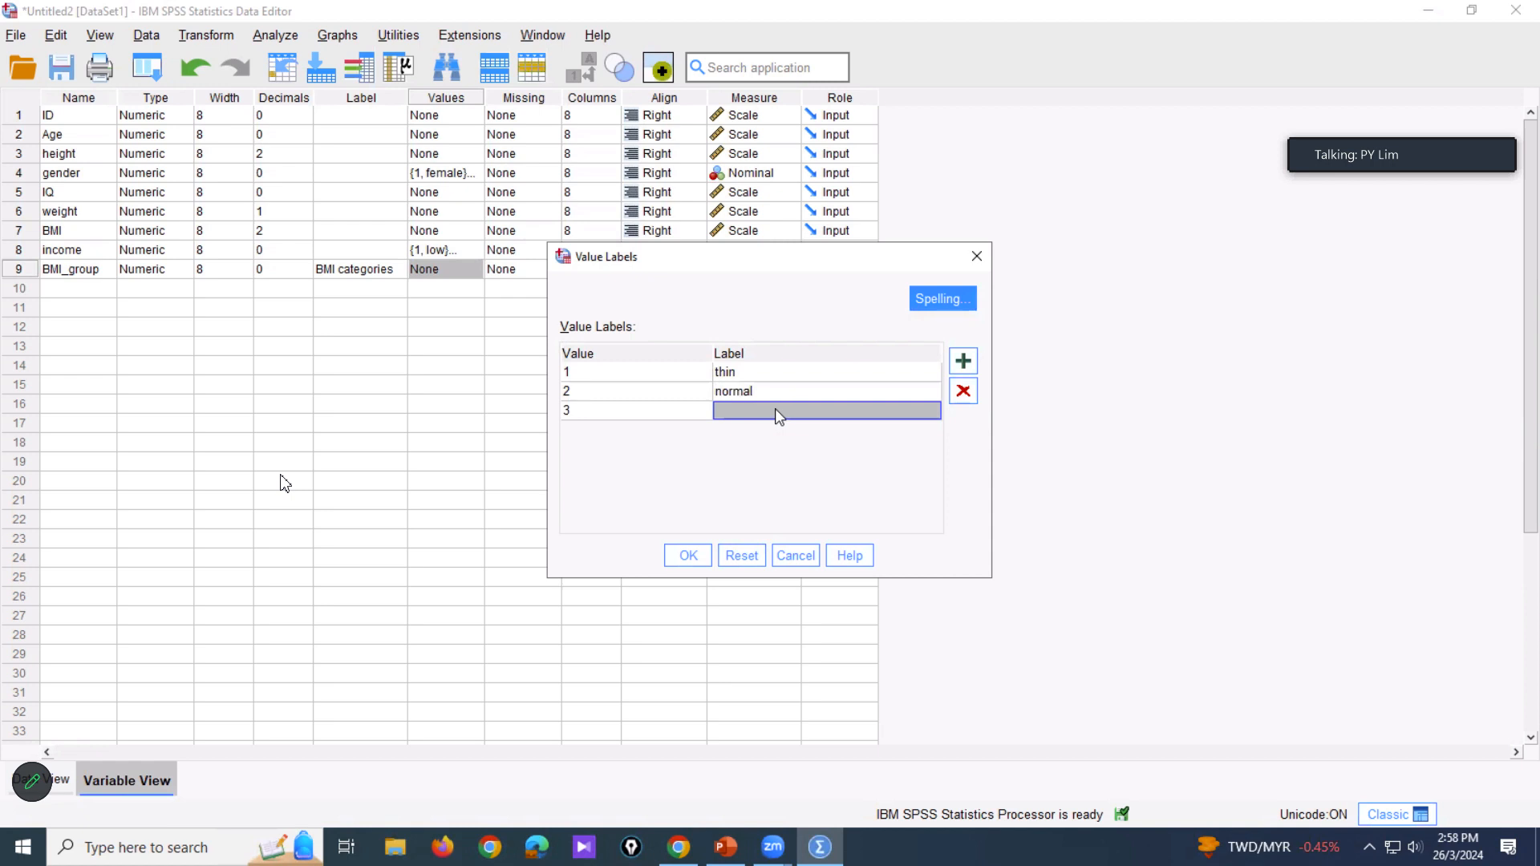
text(obese)
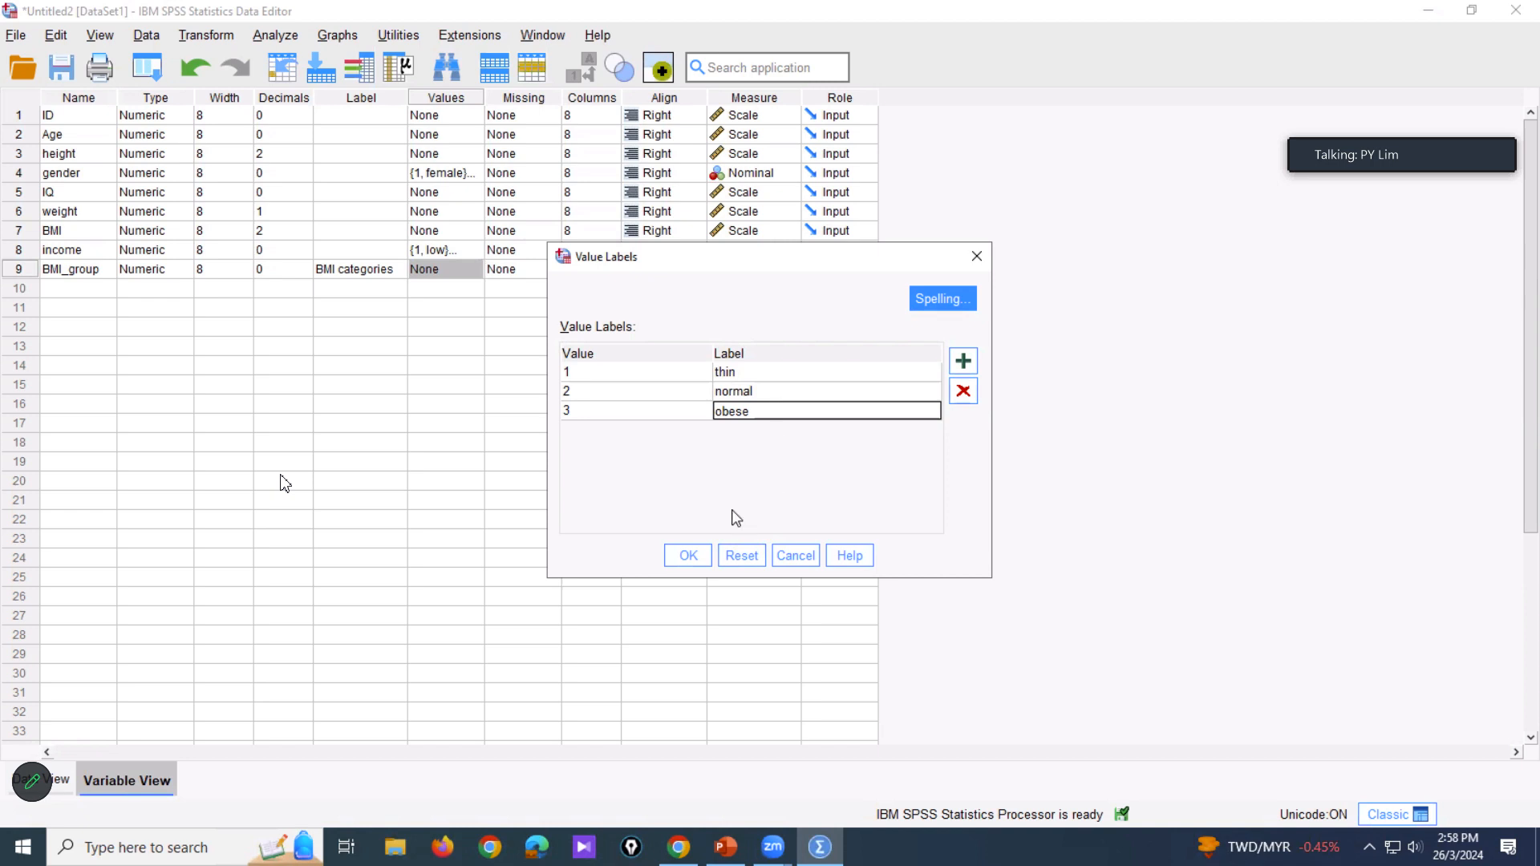
click(677, 553)
click(56, 780)
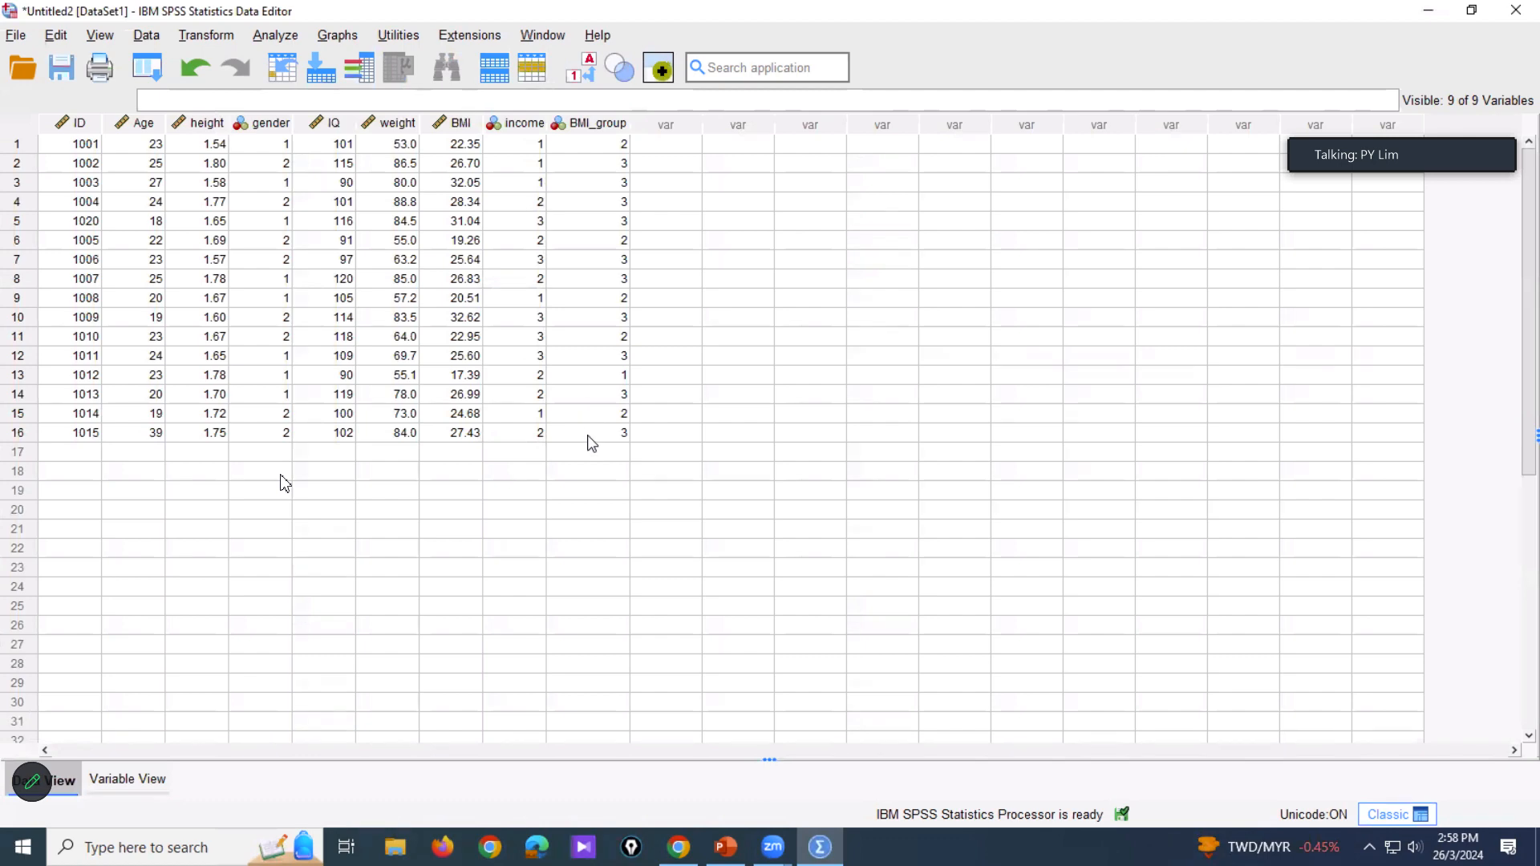
Step: Switch to PowerPoint, review the IQ and Age categories on the "Let's try" slide, and examine the IQ column in SPSS
click(739, 856)
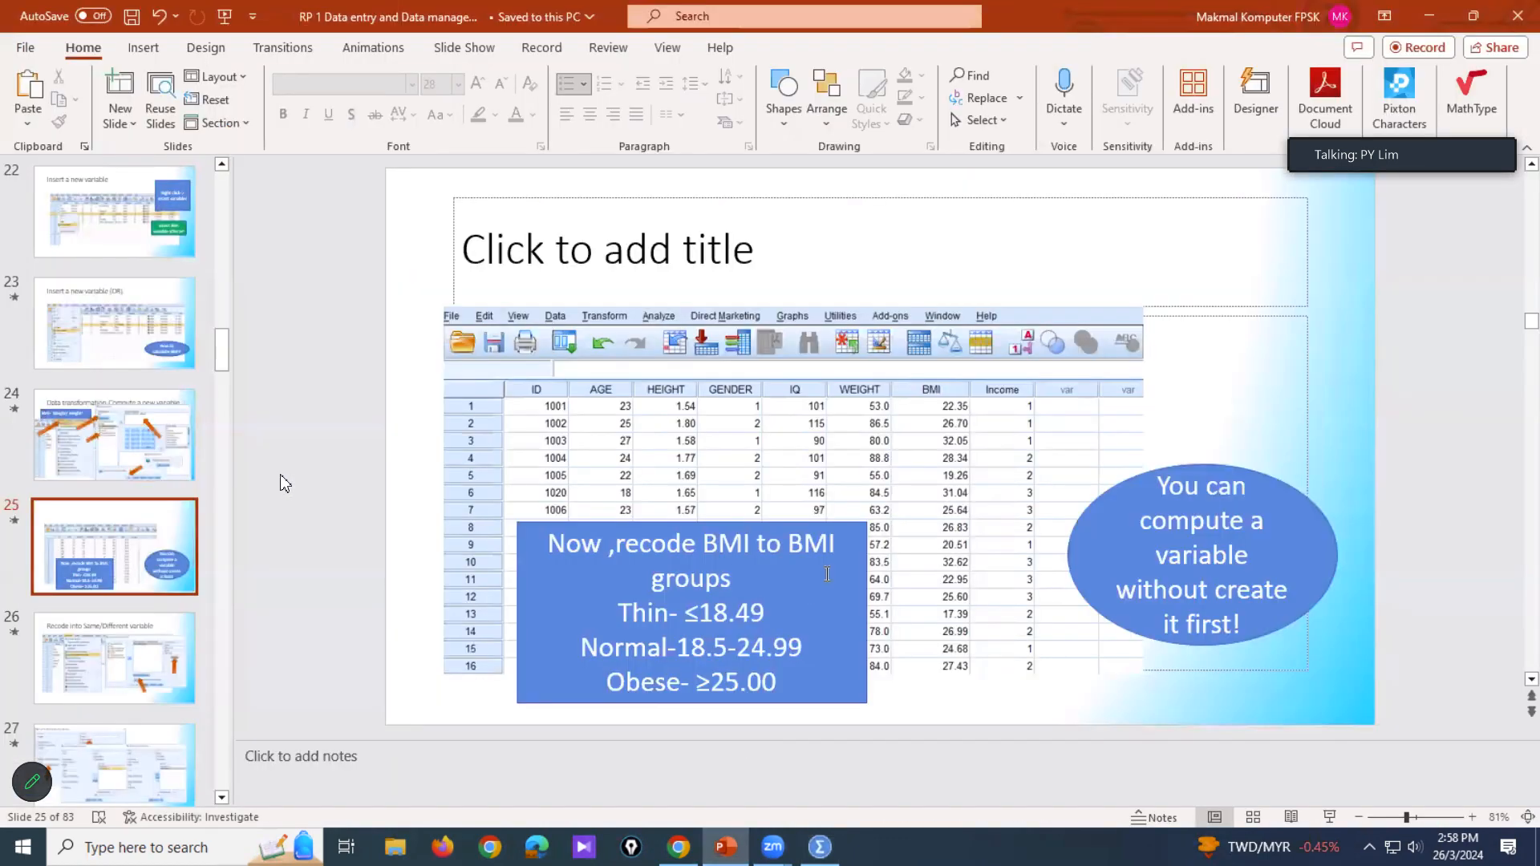
key(Down)
key(Down)
key(Down)
key(Down)
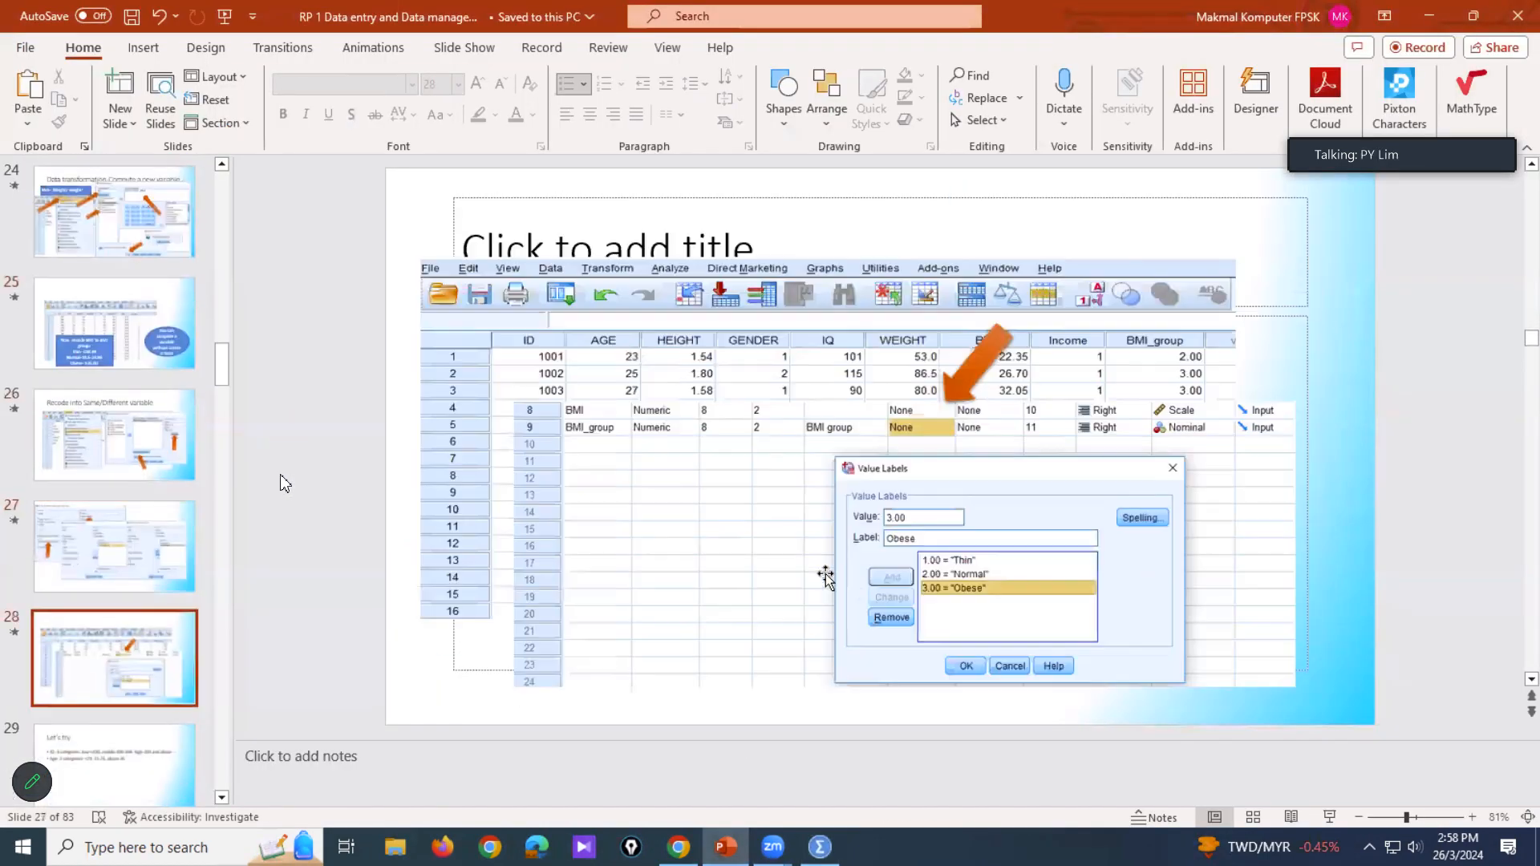
click(792, 368)
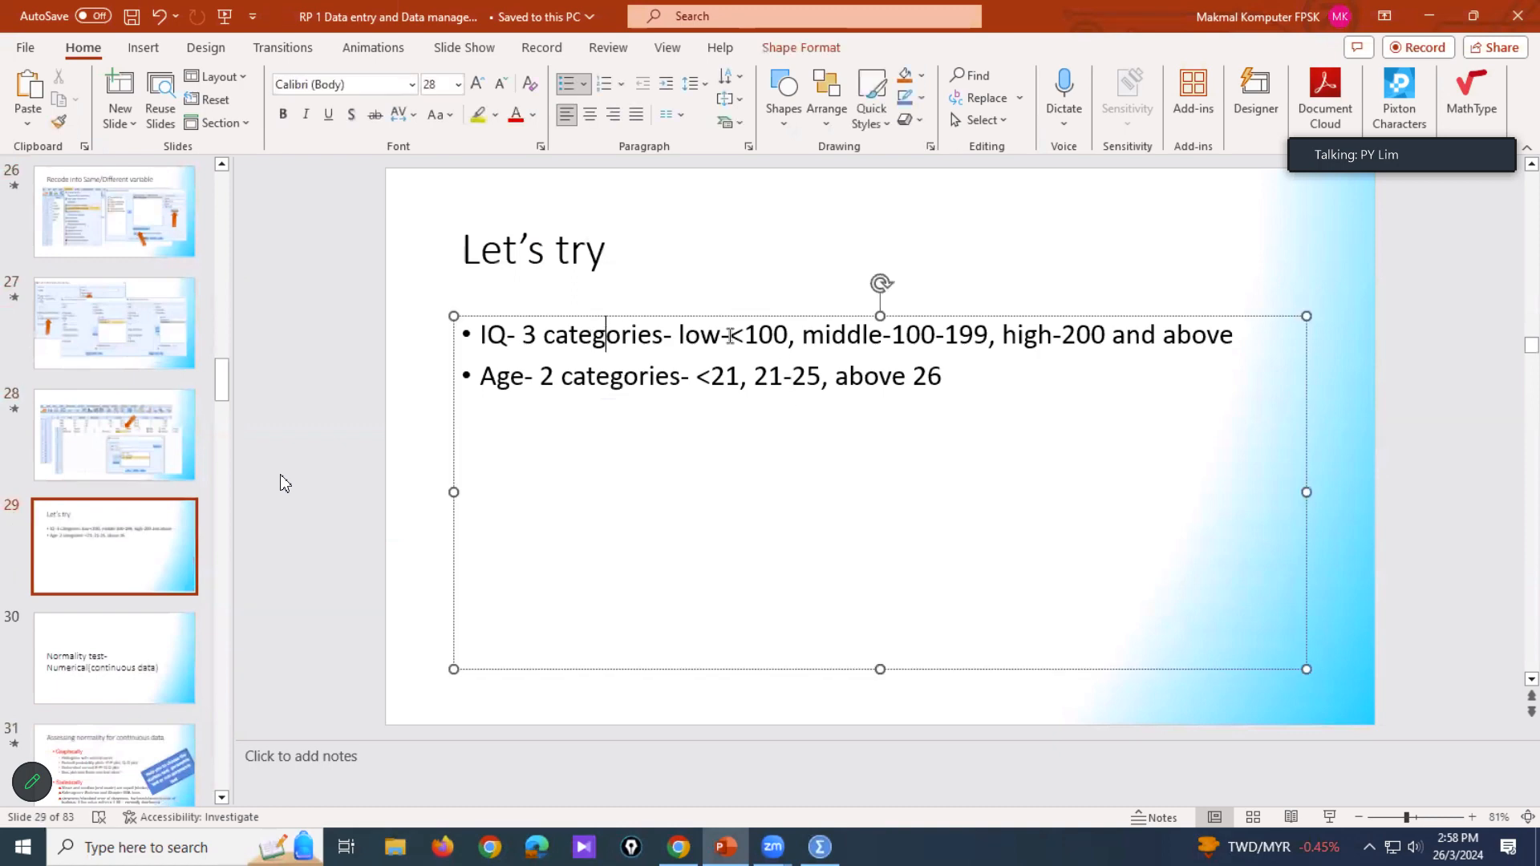
drag(629, 332, 655, 355)
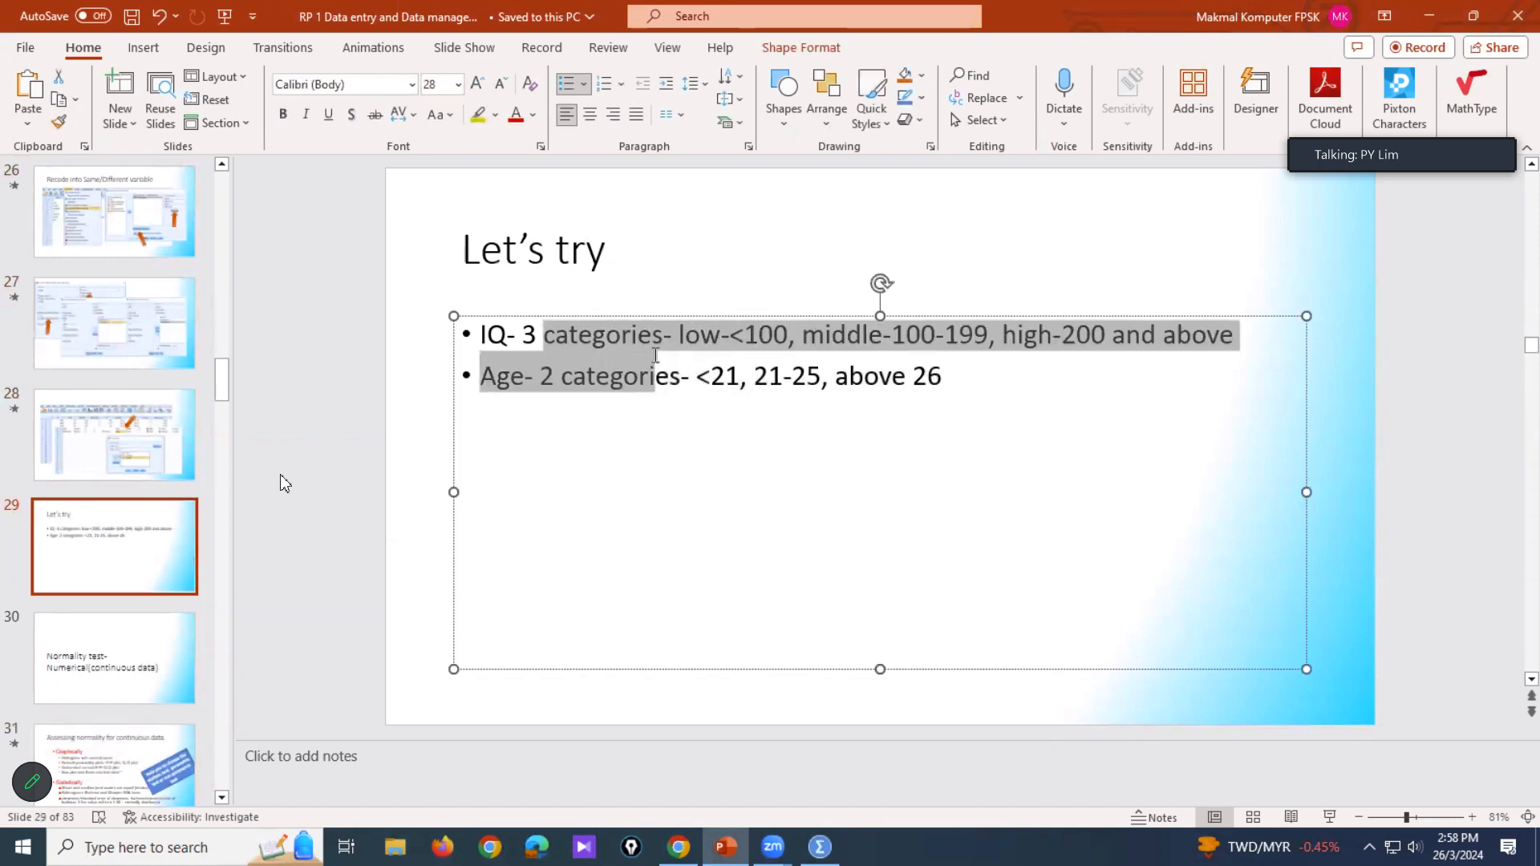
click(820, 847)
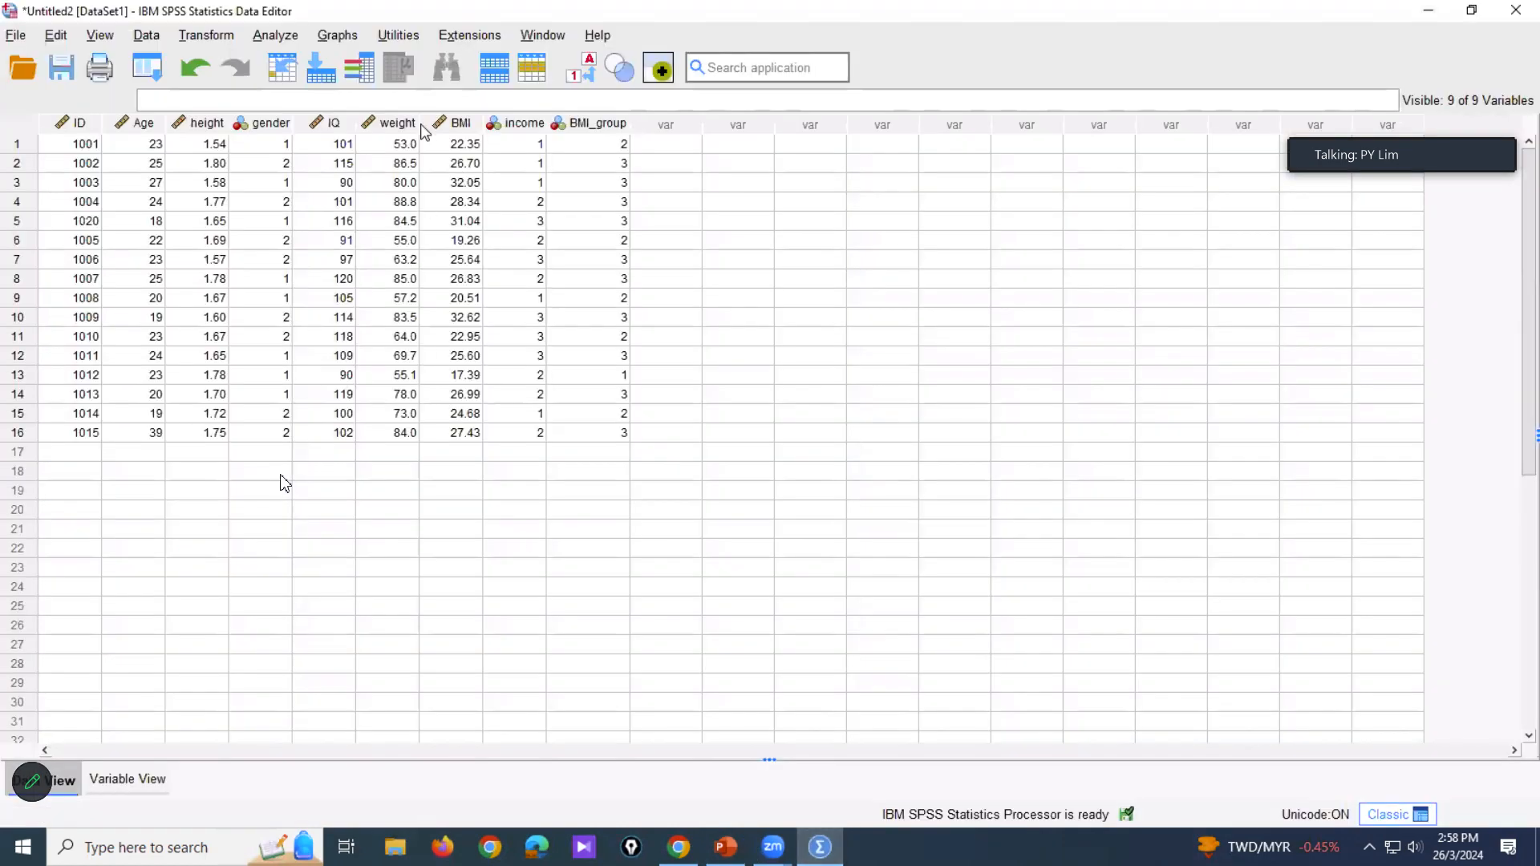
click(349, 126)
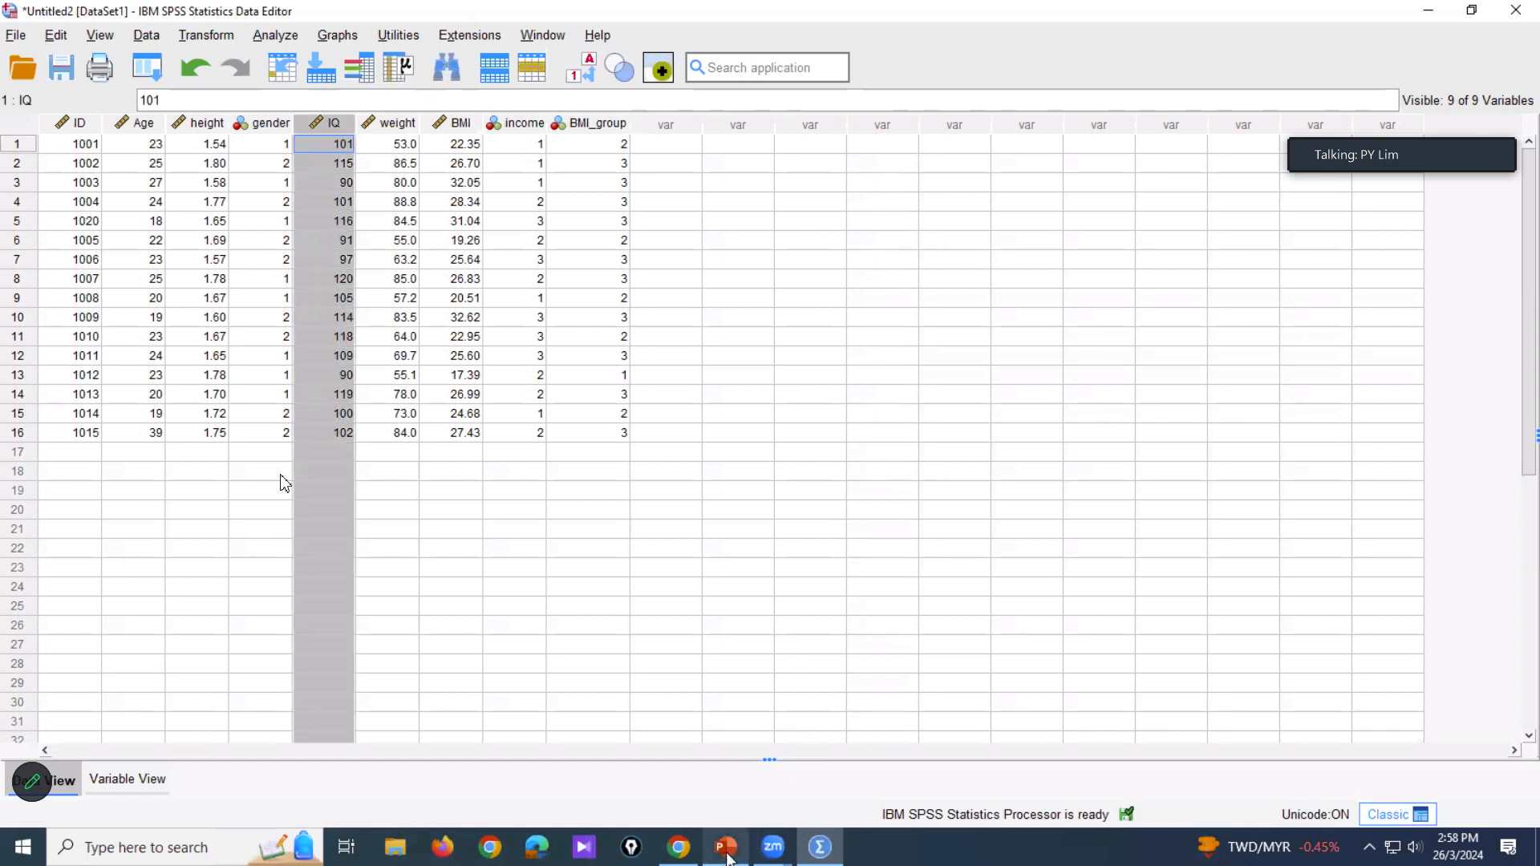
Step: Switch back to PowerPoint and change the number of Age categories on the "Let's try" slide to 3
mouse_move(727, 857)
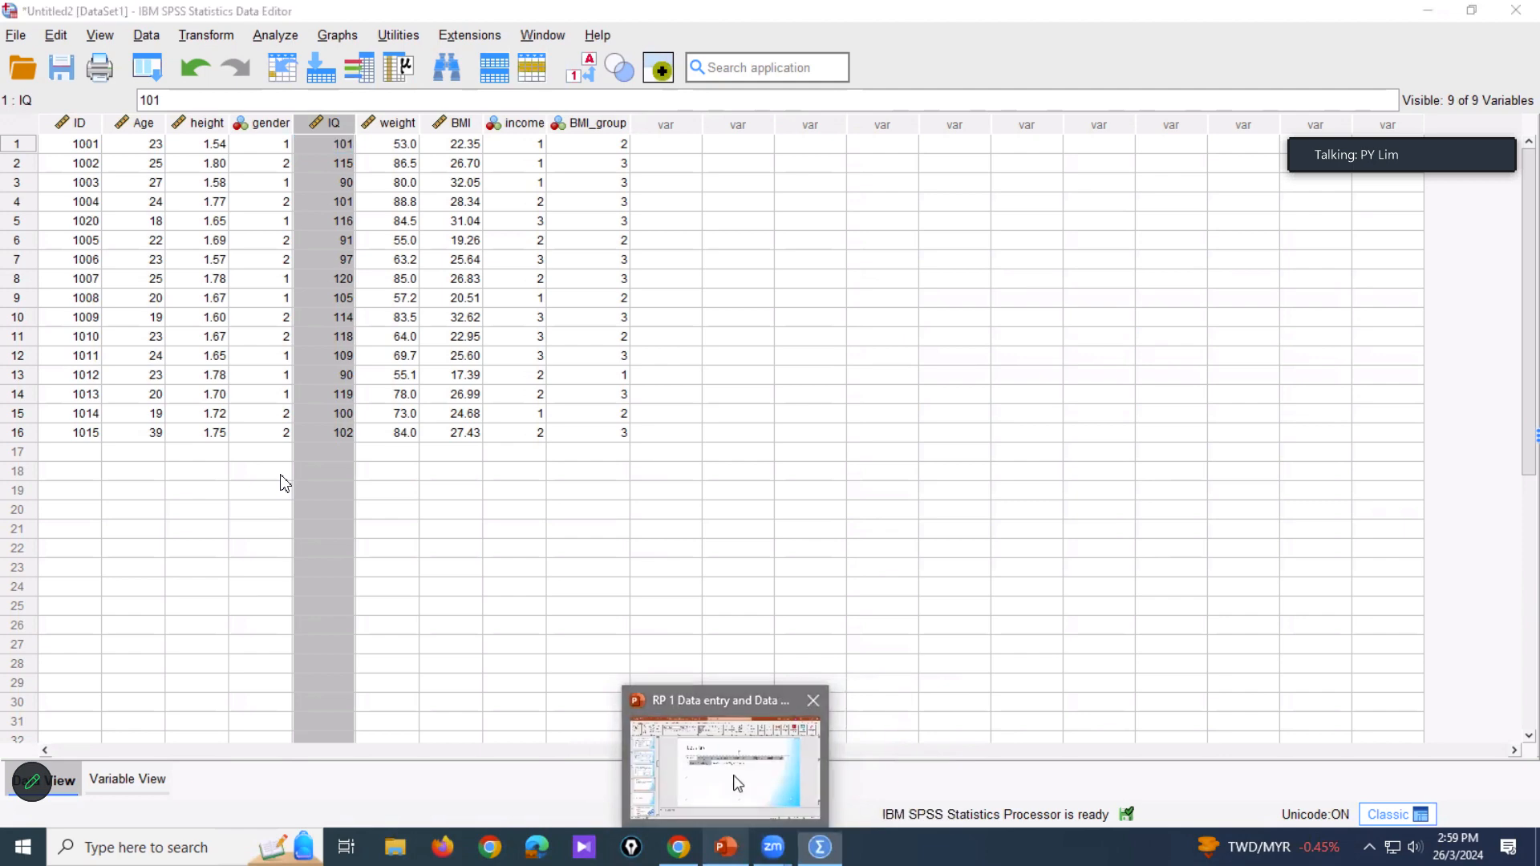
click(738, 784)
click(585, 371)
drag(481, 375, 838, 372)
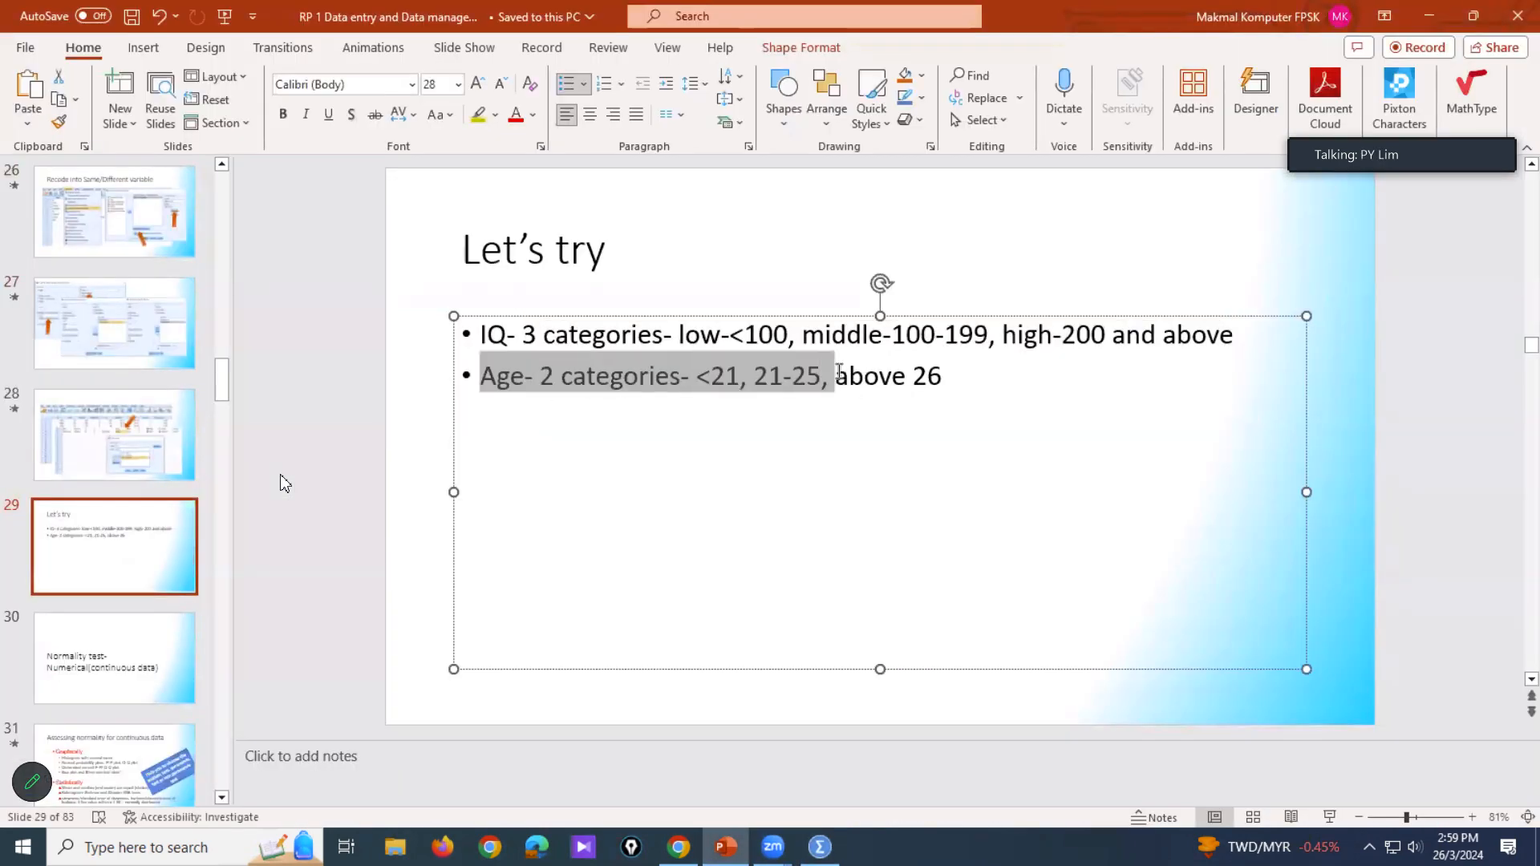
double_click(545, 376)
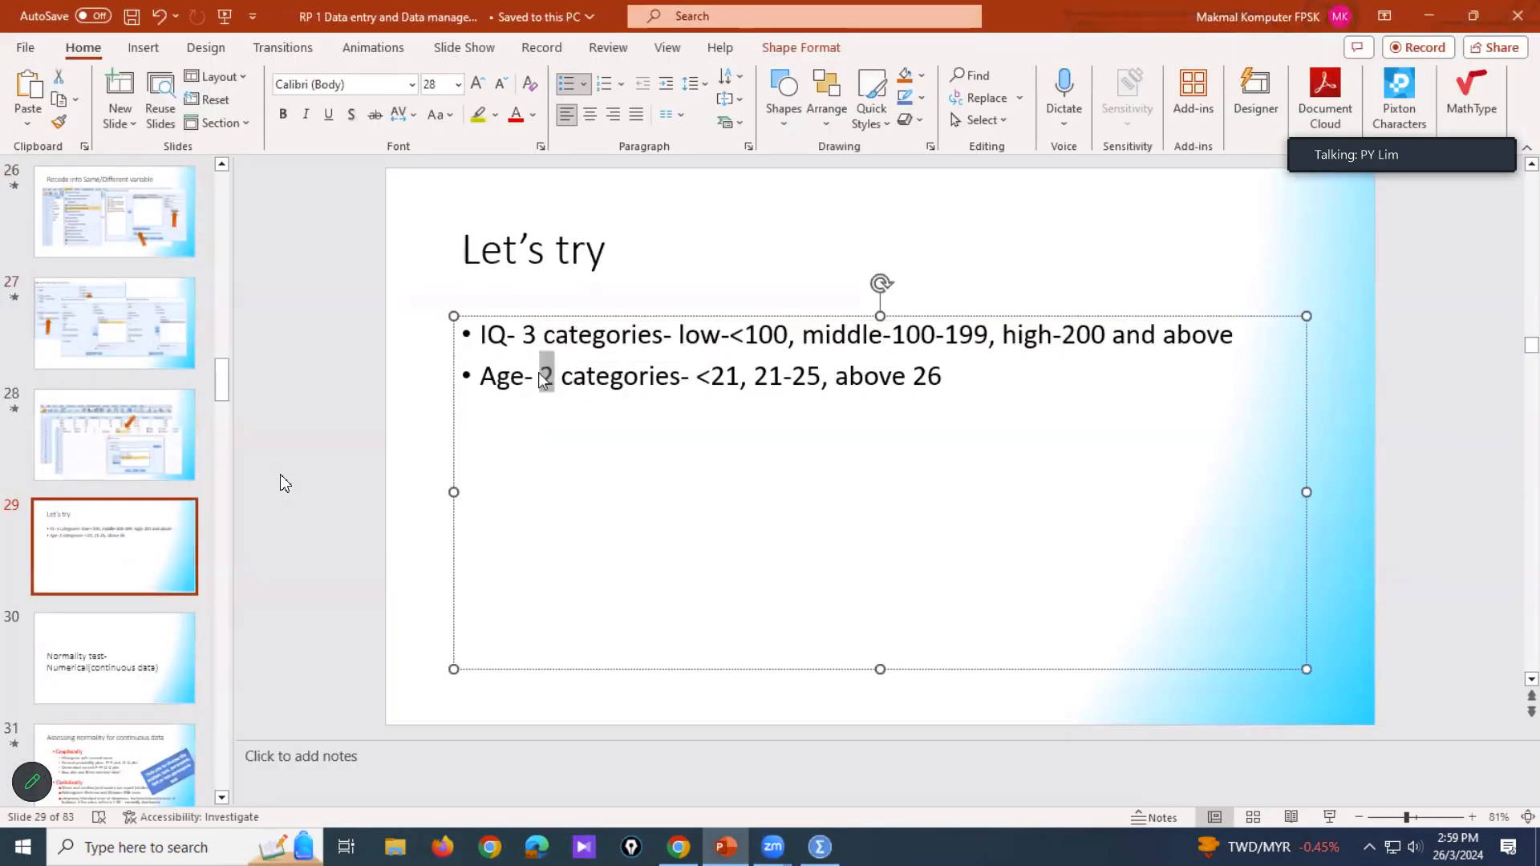
text(3)
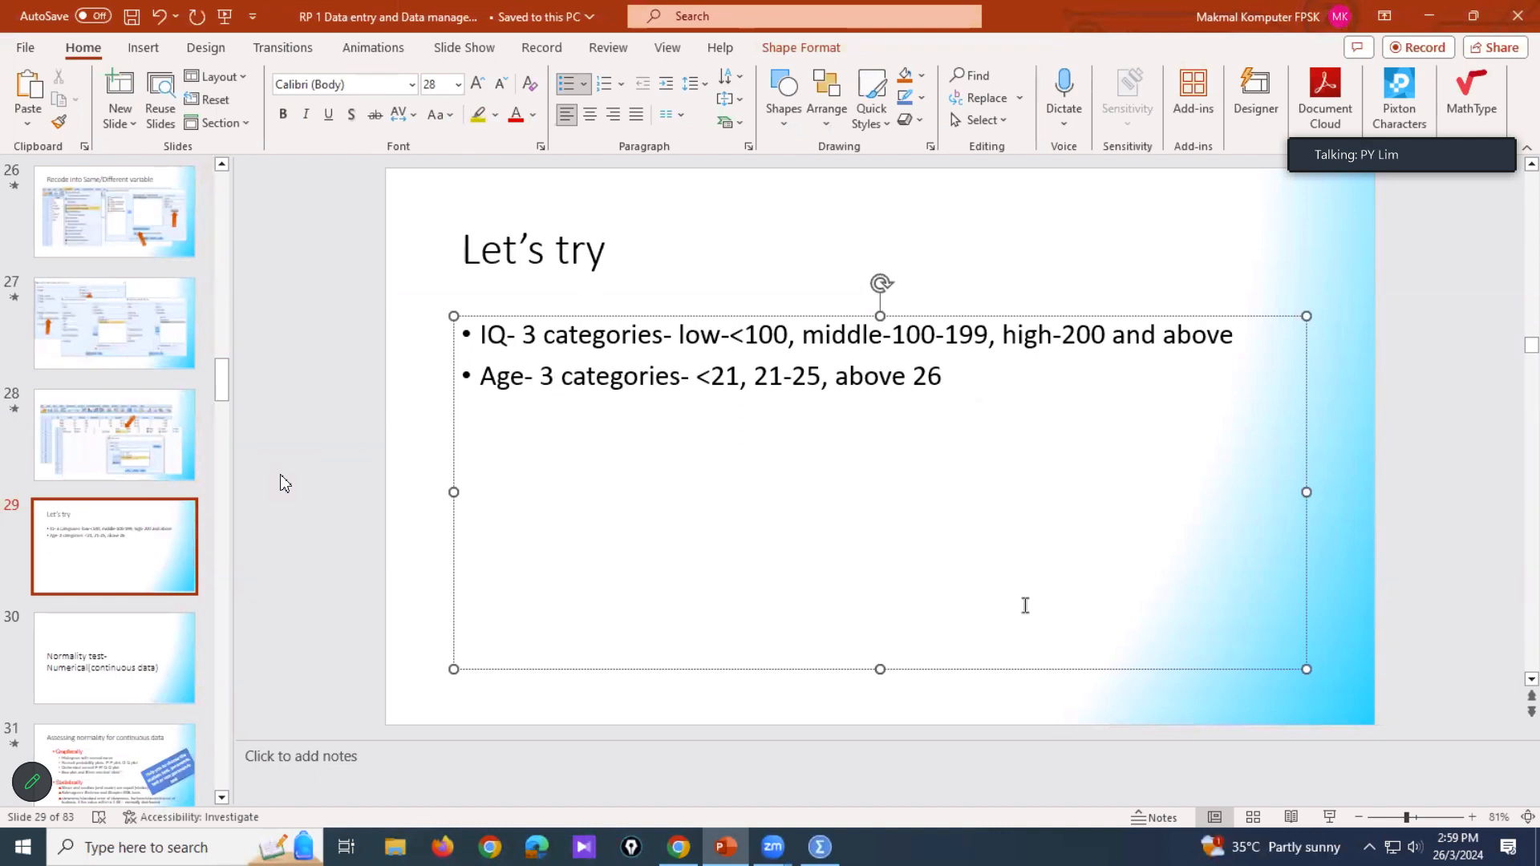
Step: Switch to SPSS, start Recode into Different Variables, and clear the previous BMI-to-BMI_group recode with its output name and label
click(819, 847)
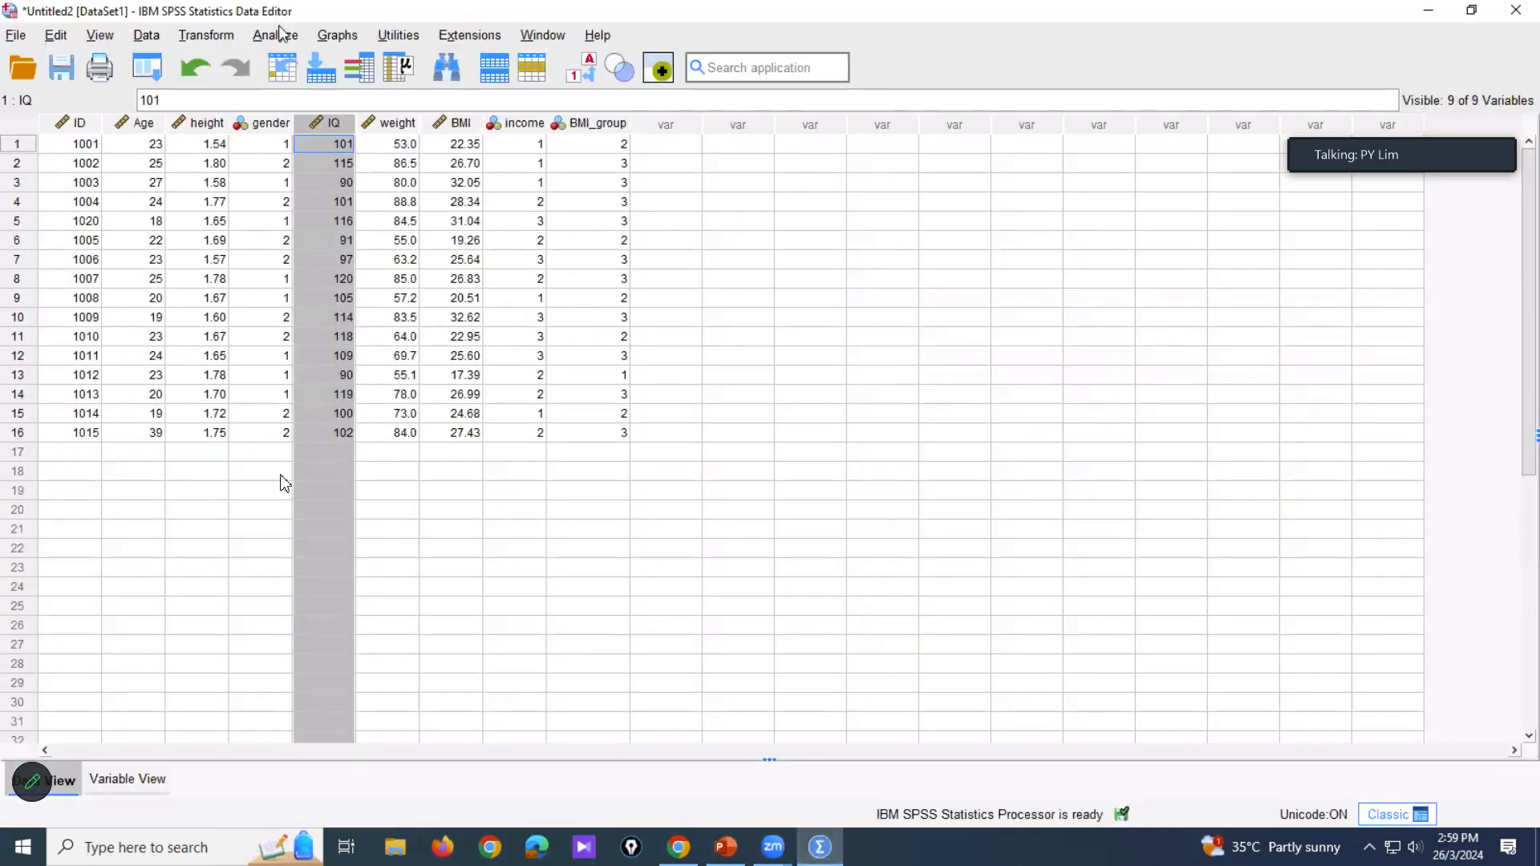
click(281, 34)
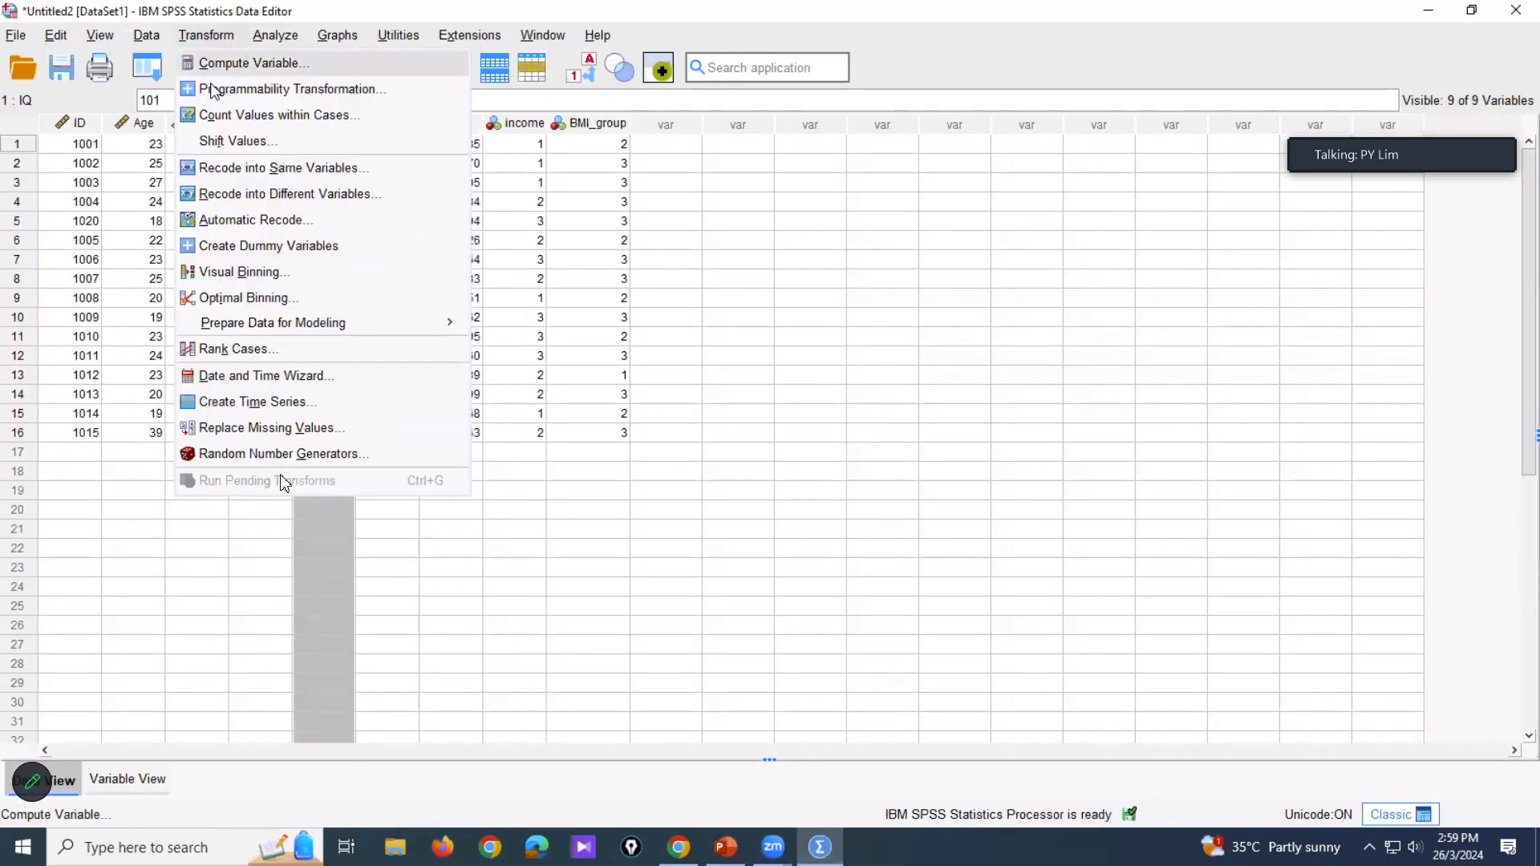
click(232, 205)
click(716, 406)
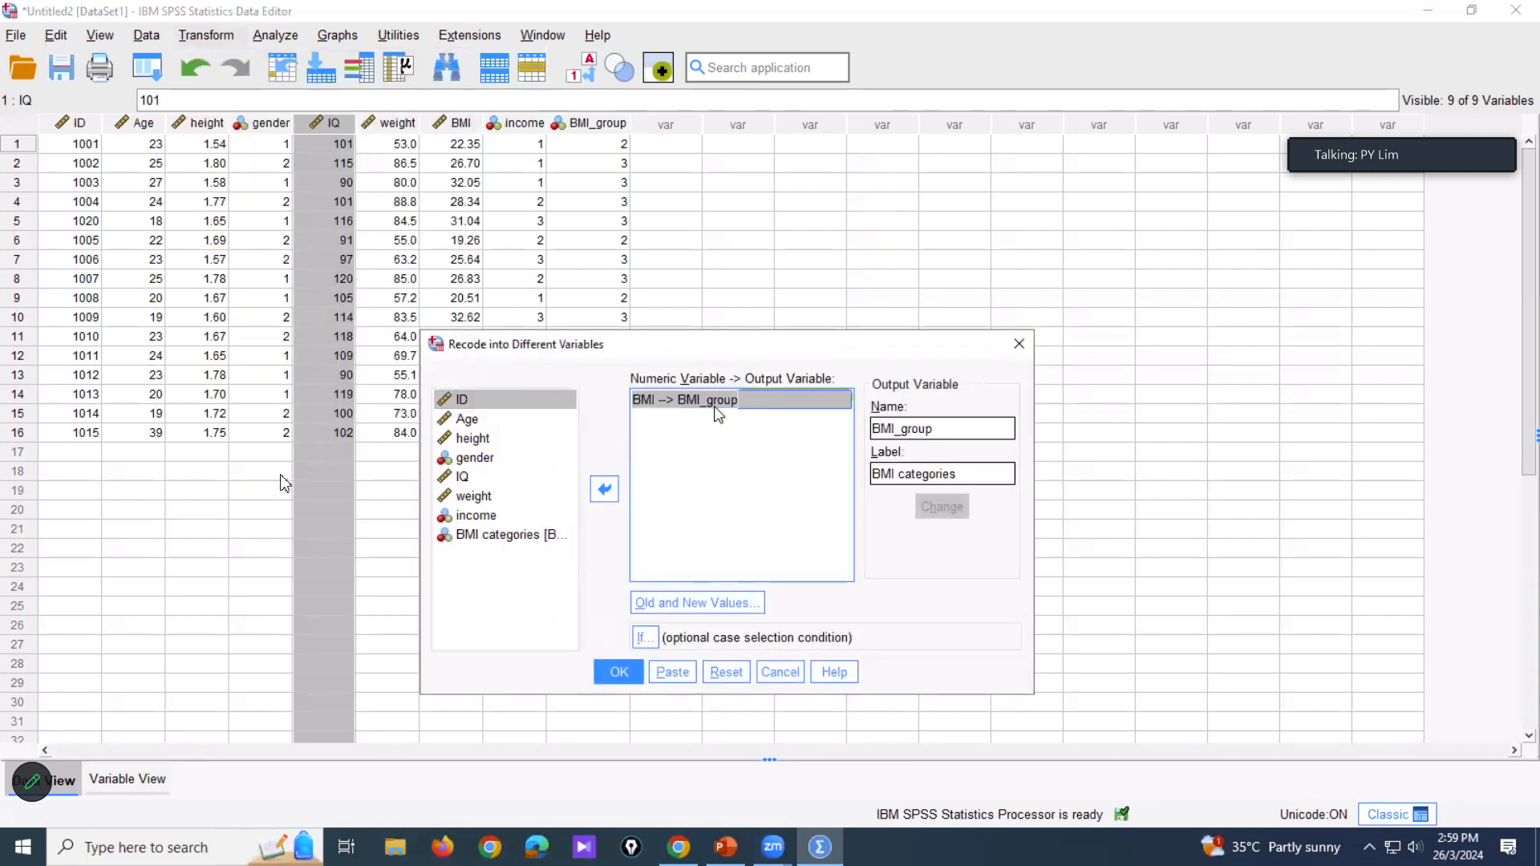
double_click(921, 427)
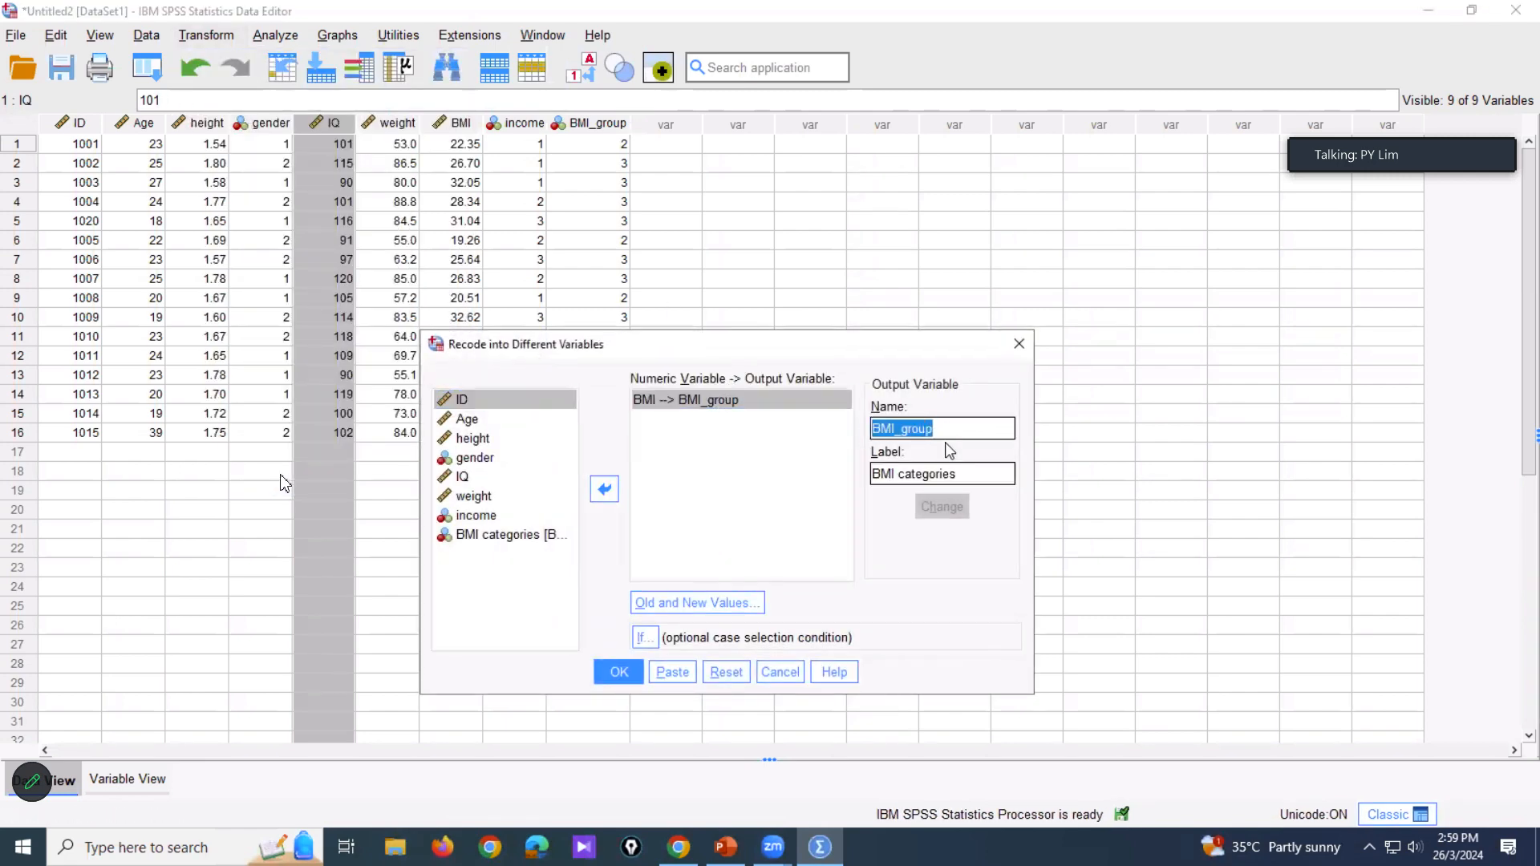
key(BackSpace)
drag(955, 479, 813, 473)
drag(981, 470, 753, 474)
key(BackSpace)
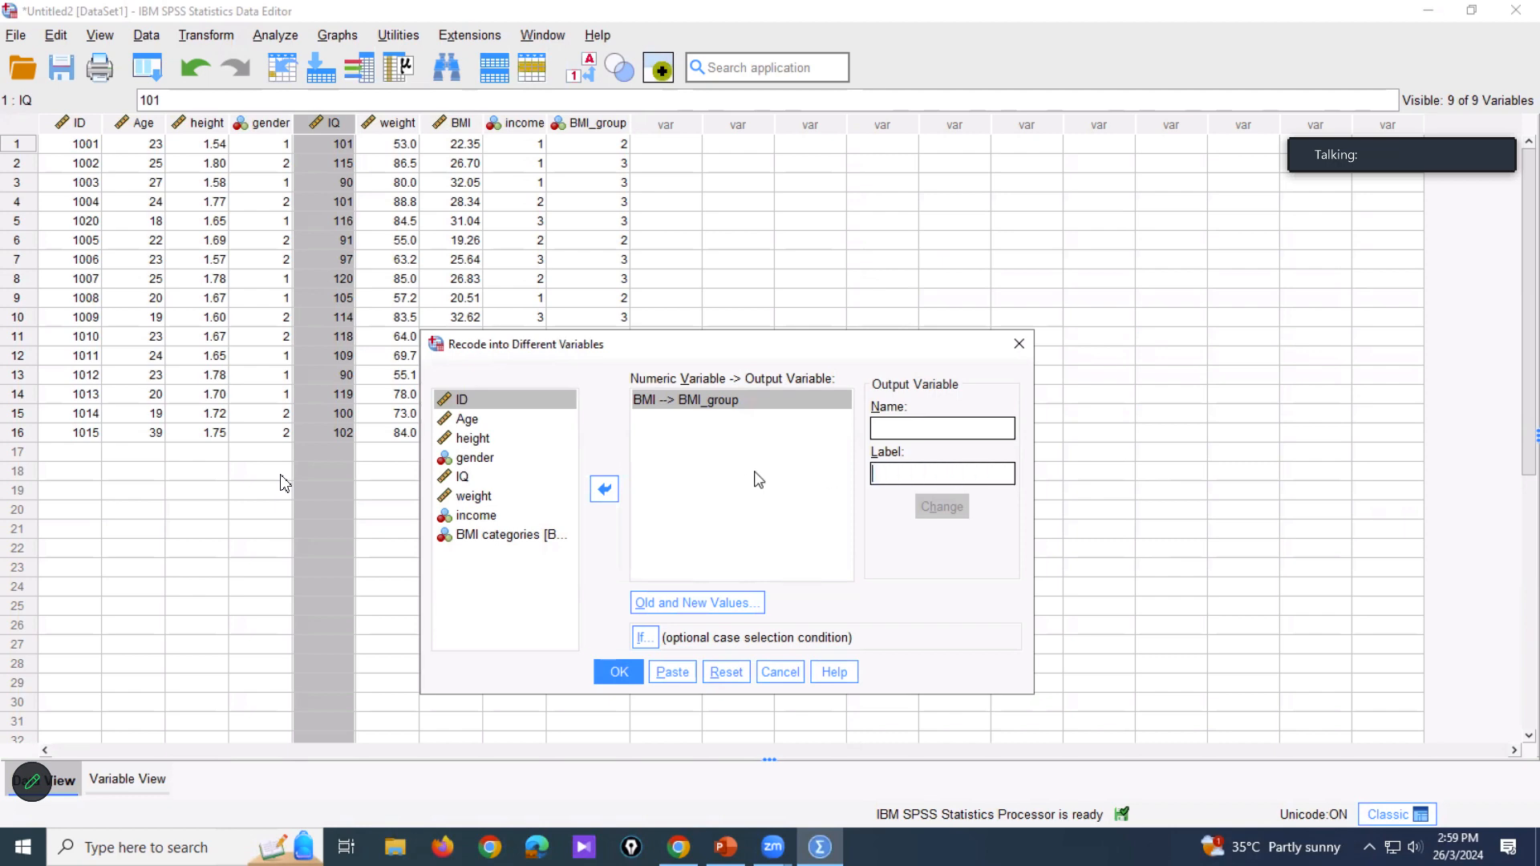
click(752, 473)
click(604, 488)
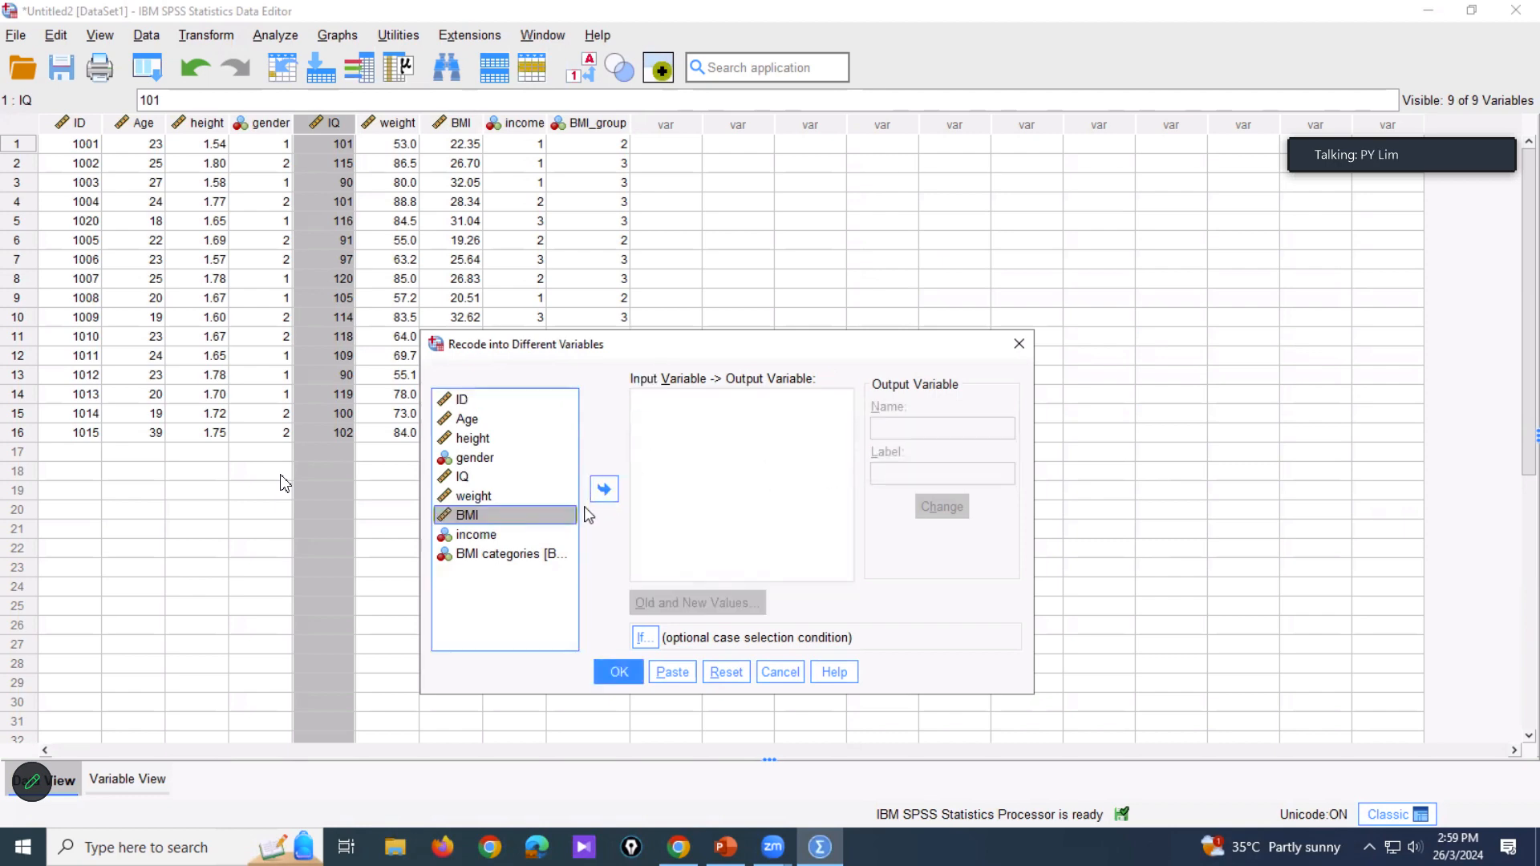
Step: Set IQ as the variable to recode and assign it the placeholder output variable name IQ_jhajkdfa
click(479, 478)
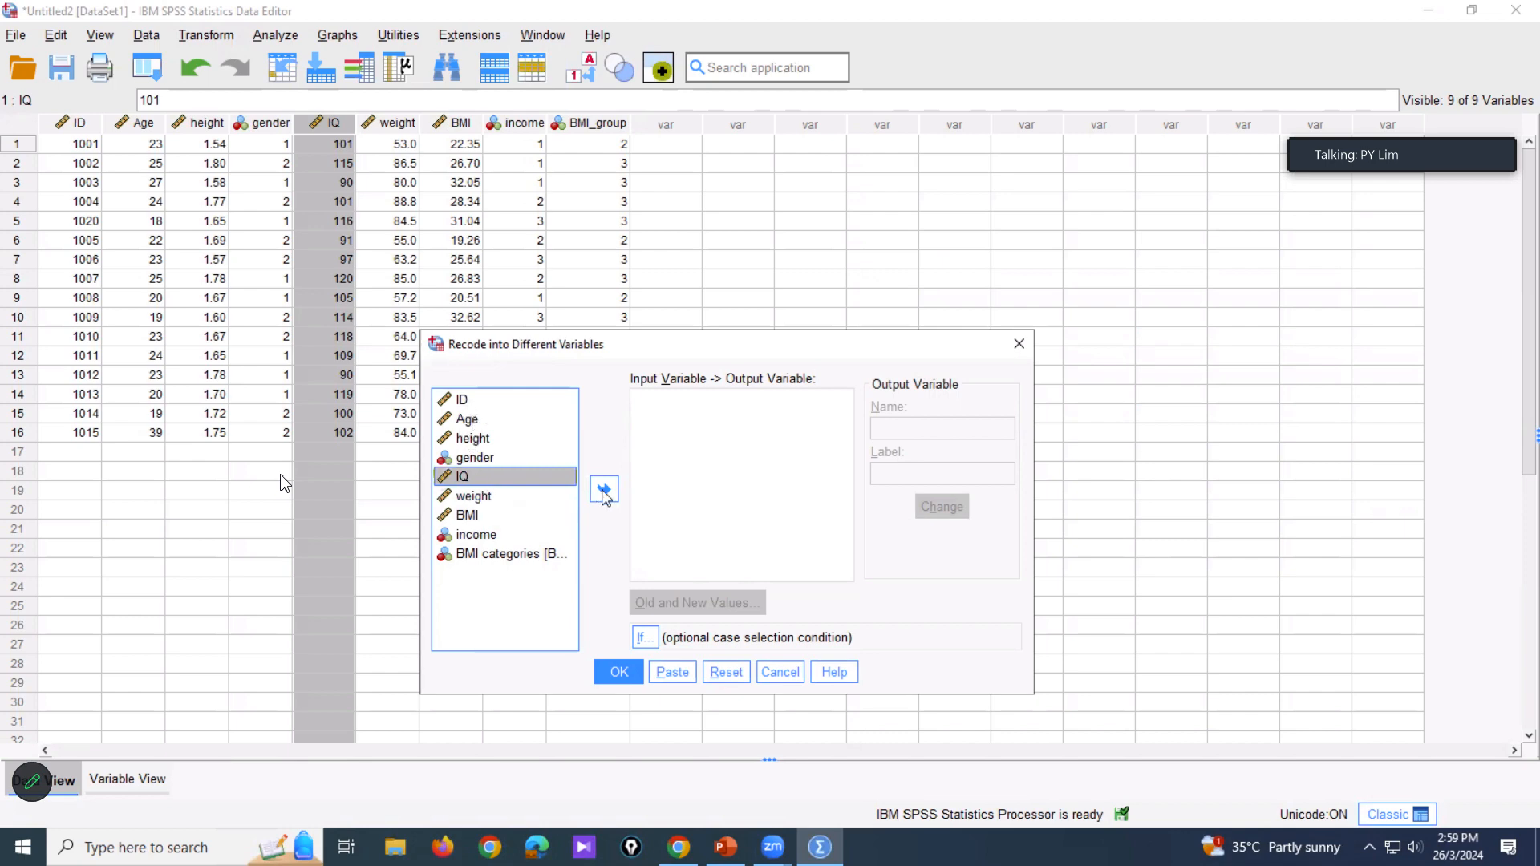
click(604, 489)
click(900, 427)
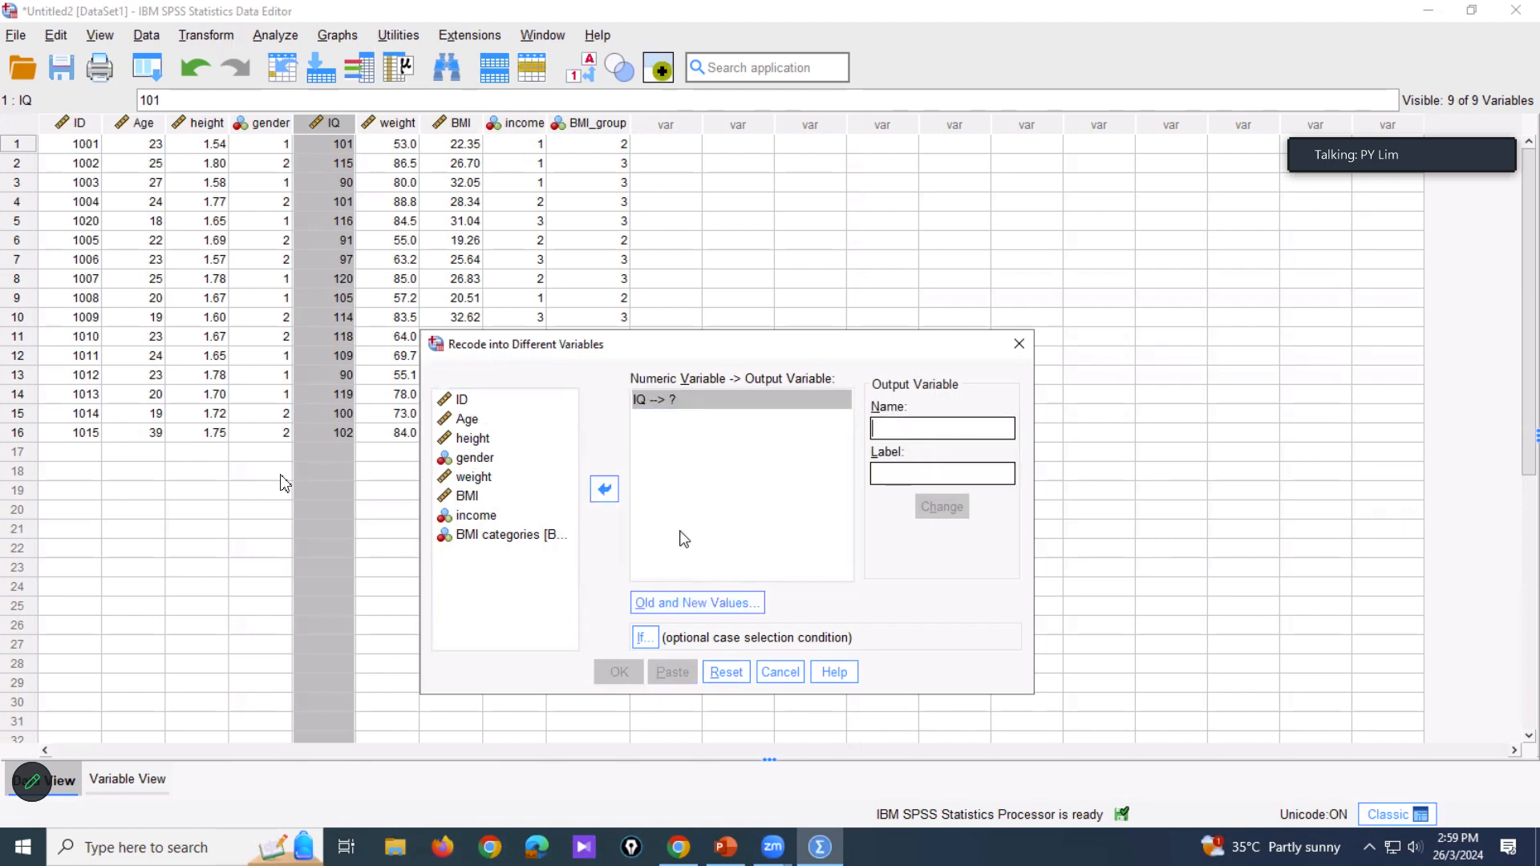
text(IF)
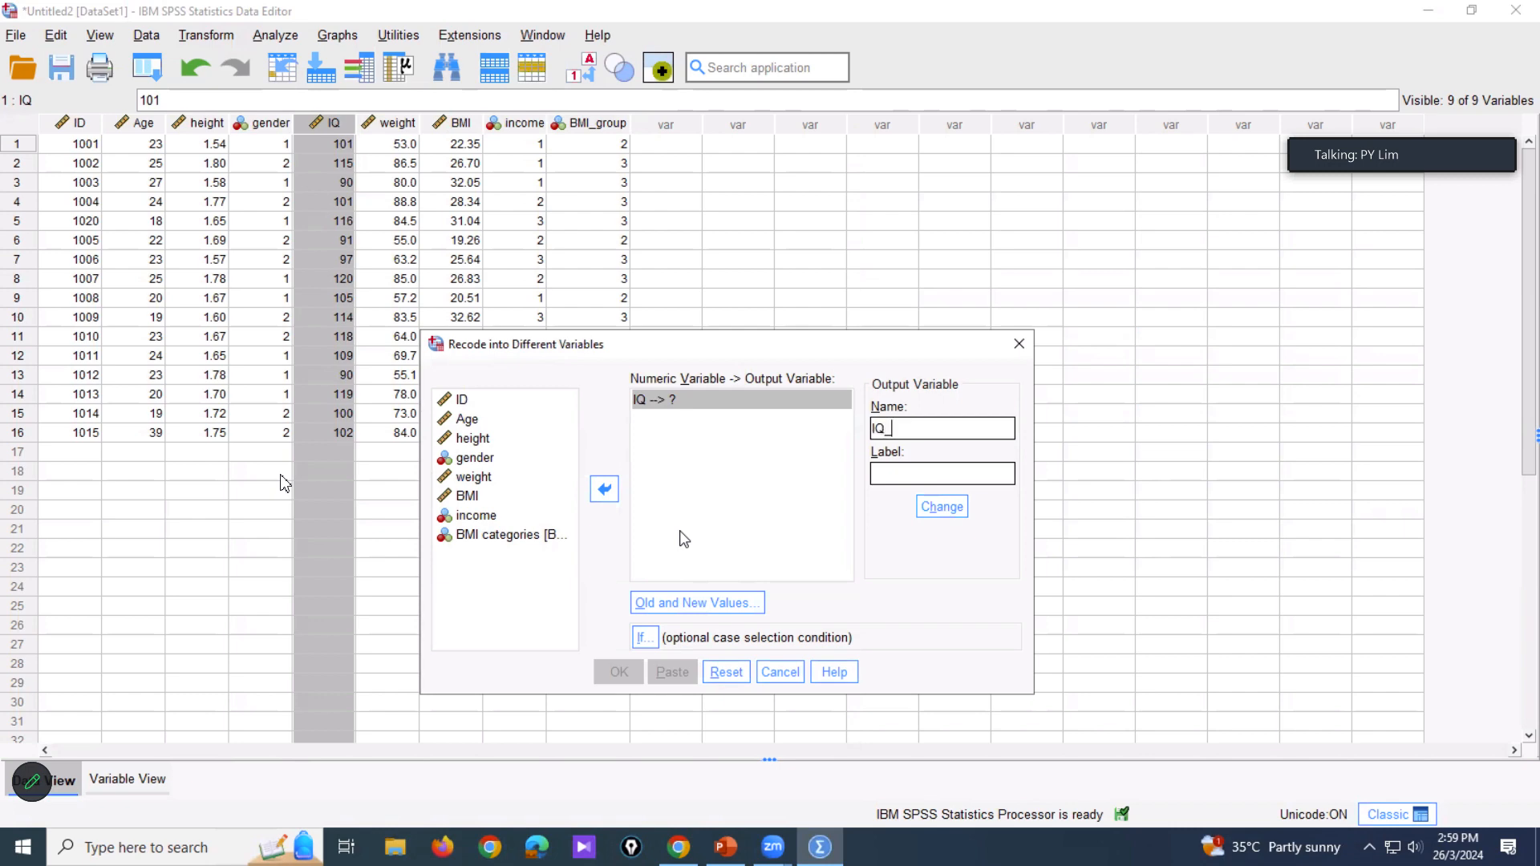
text(_jhajkdfa)
click(941, 506)
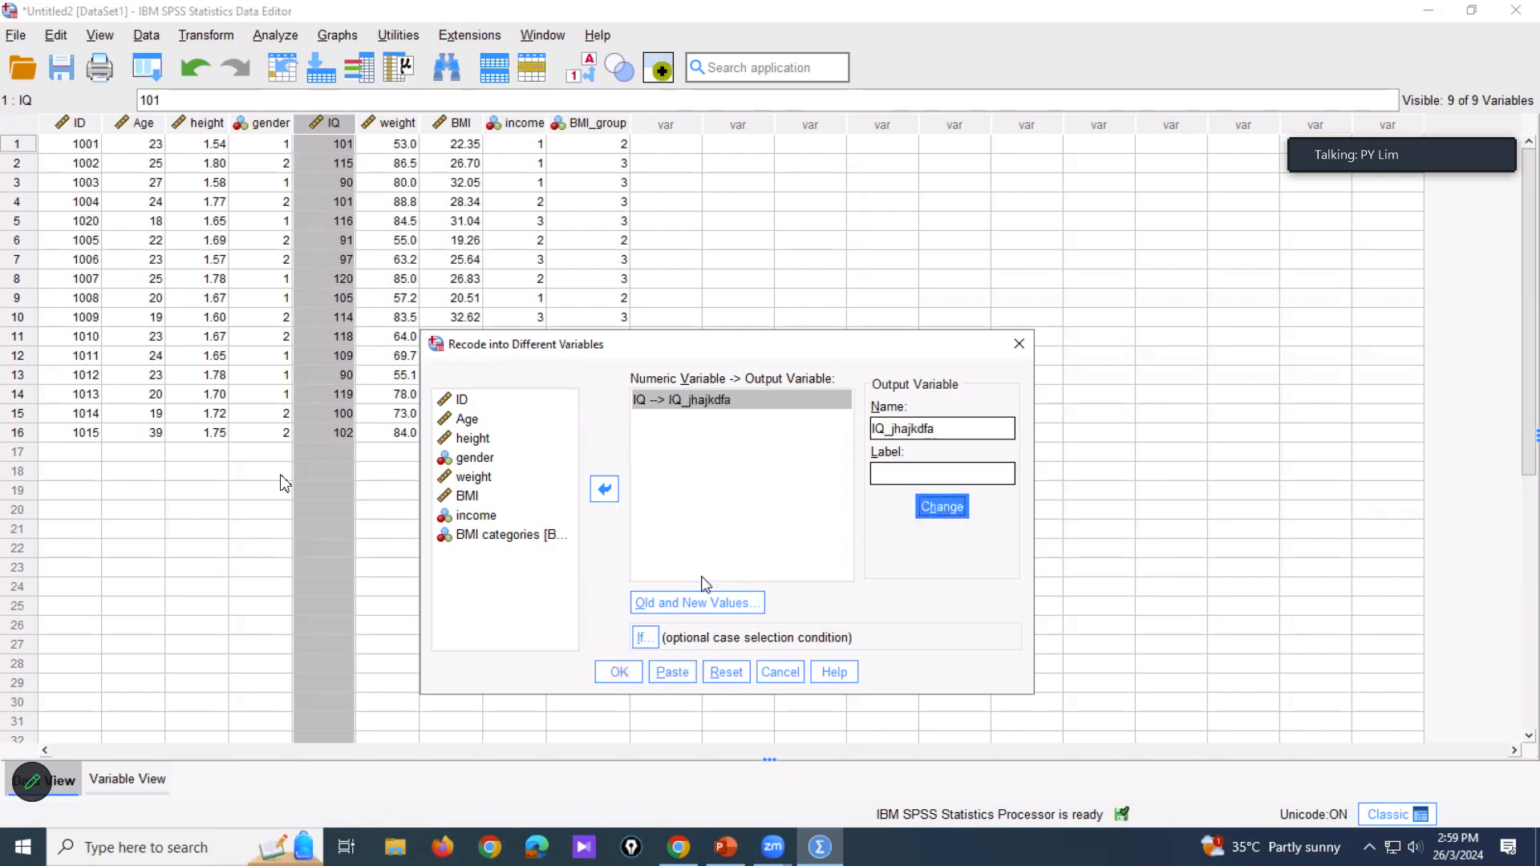
Step: Remove all three old BMI range rules from the IQ recode's old and new values
click(713, 600)
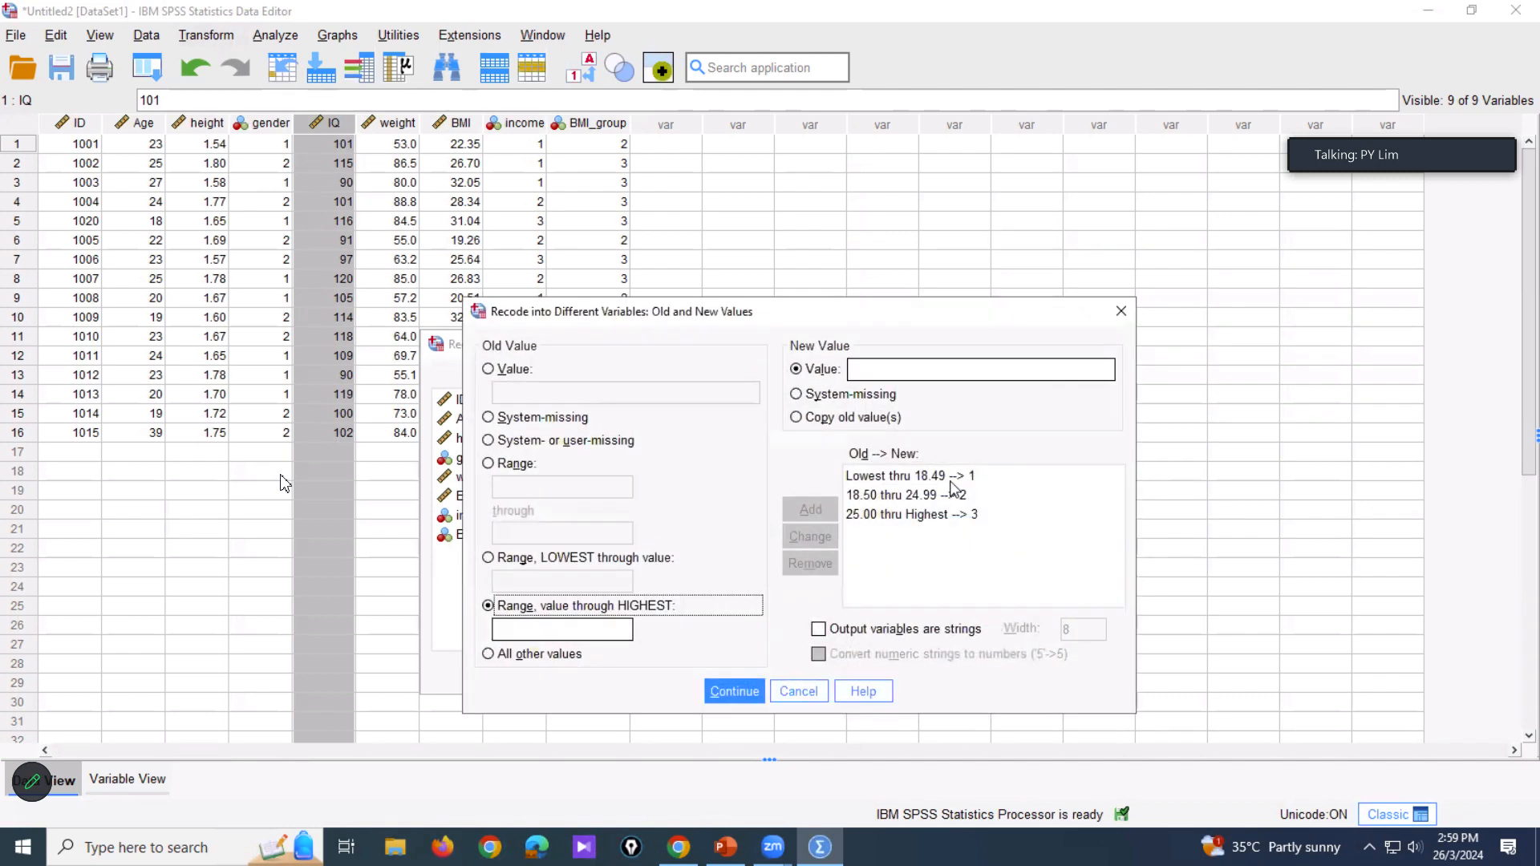
click(965, 478)
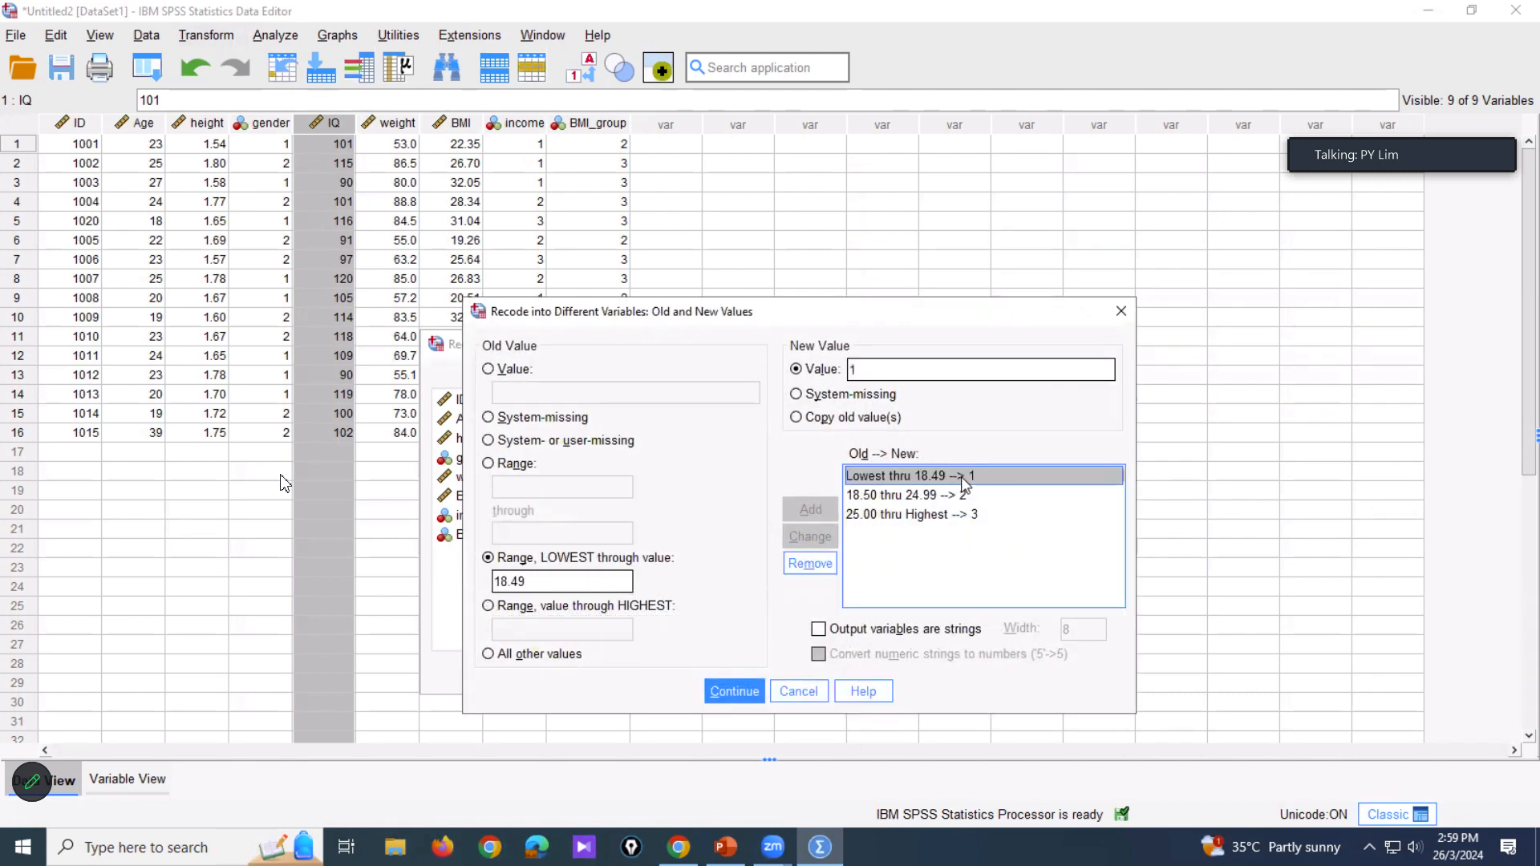
click(831, 563)
click(890, 476)
click(810, 563)
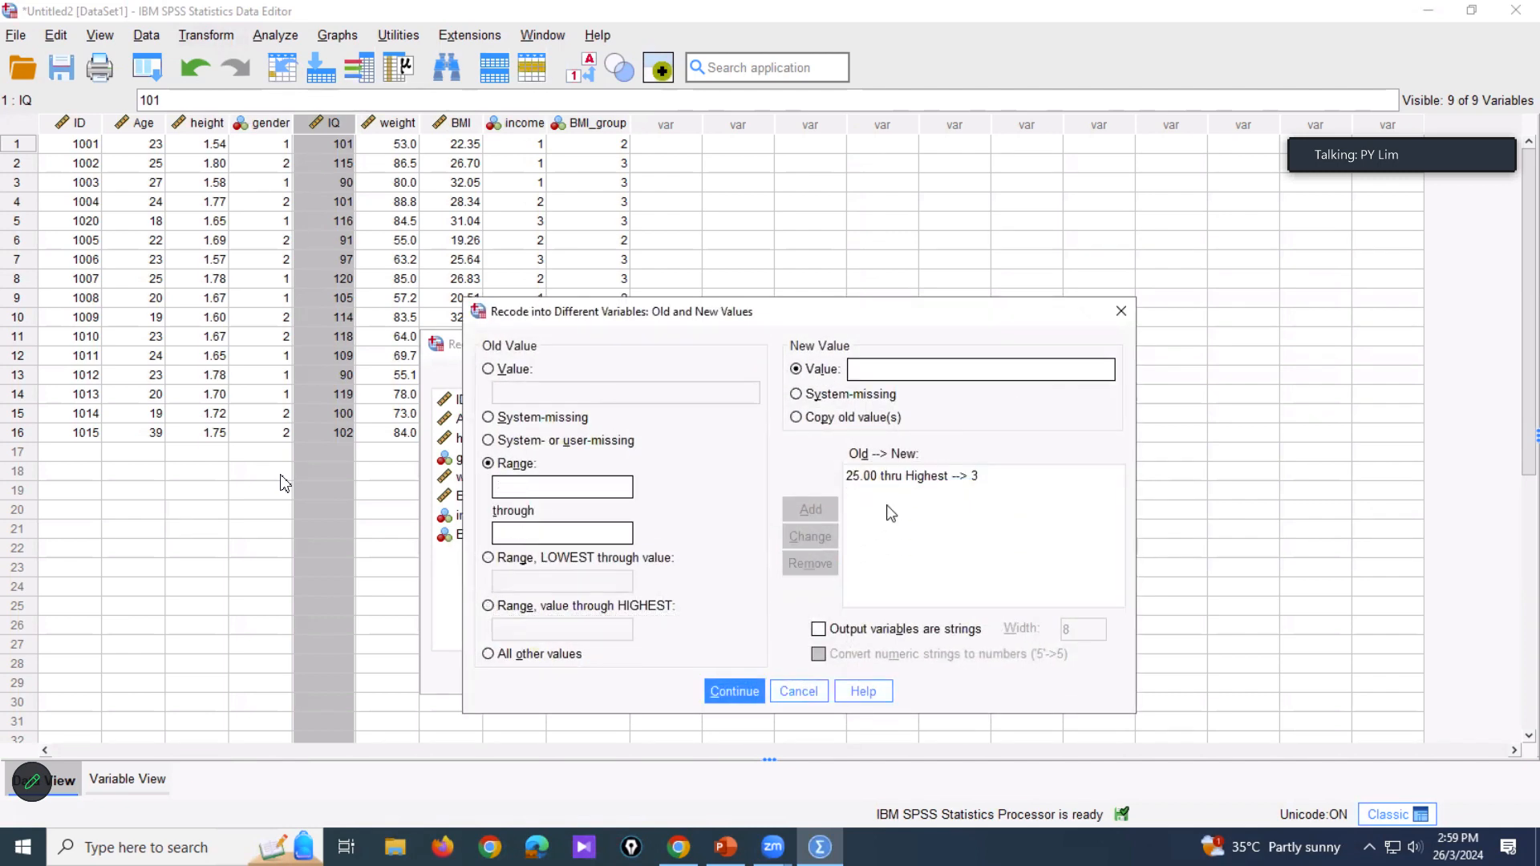
click(924, 480)
click(924, 480)
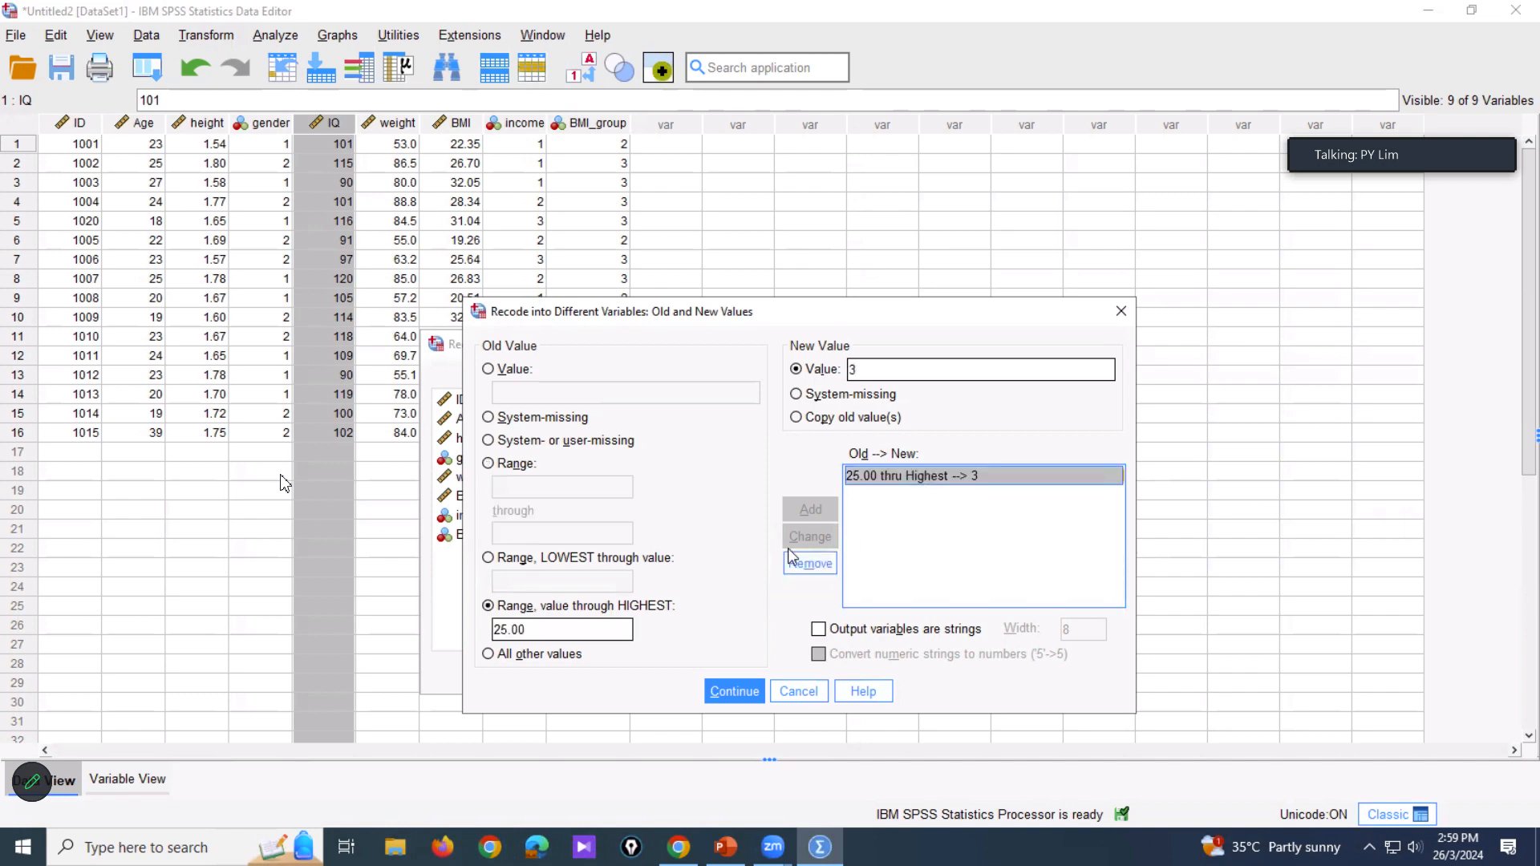
click(810, 563)
Step: Cancel the IQ recode and switch back to the "Let's try" slide in PowerPoint
click(798, 691)
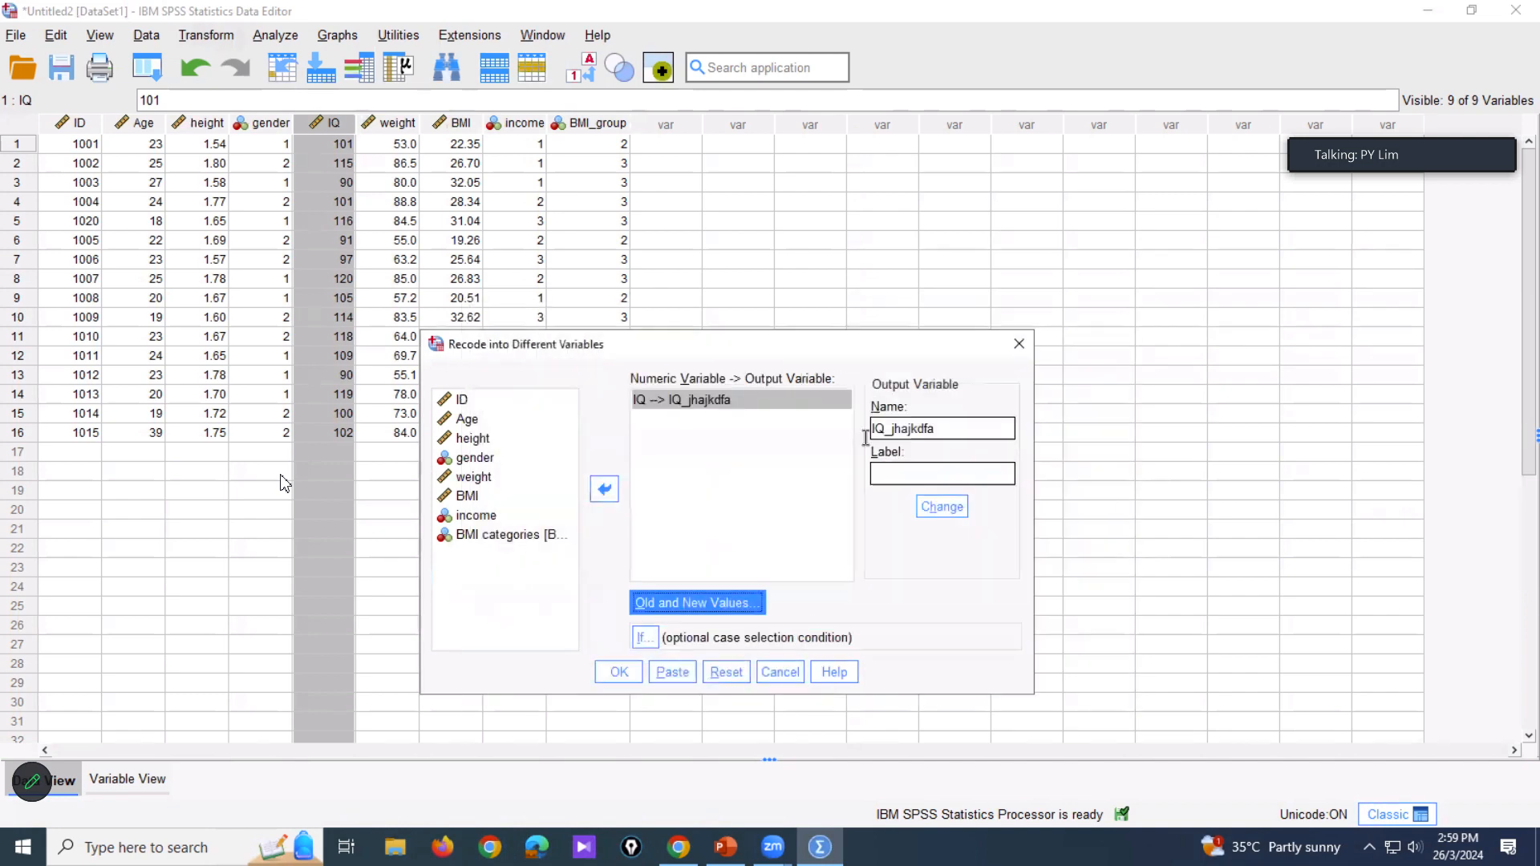
click(790, 672)
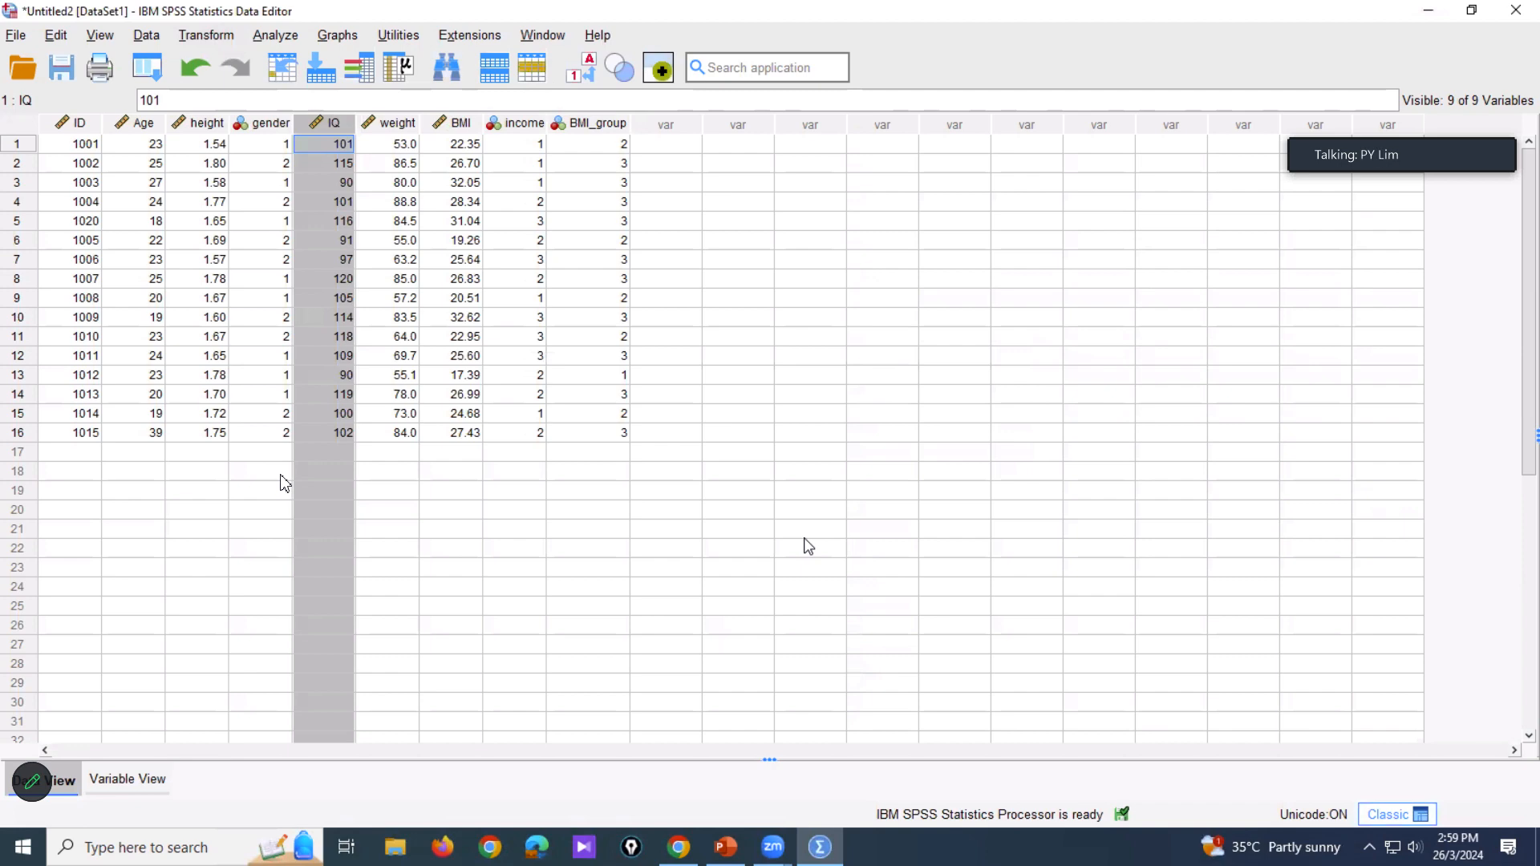
key(alt+Tab)
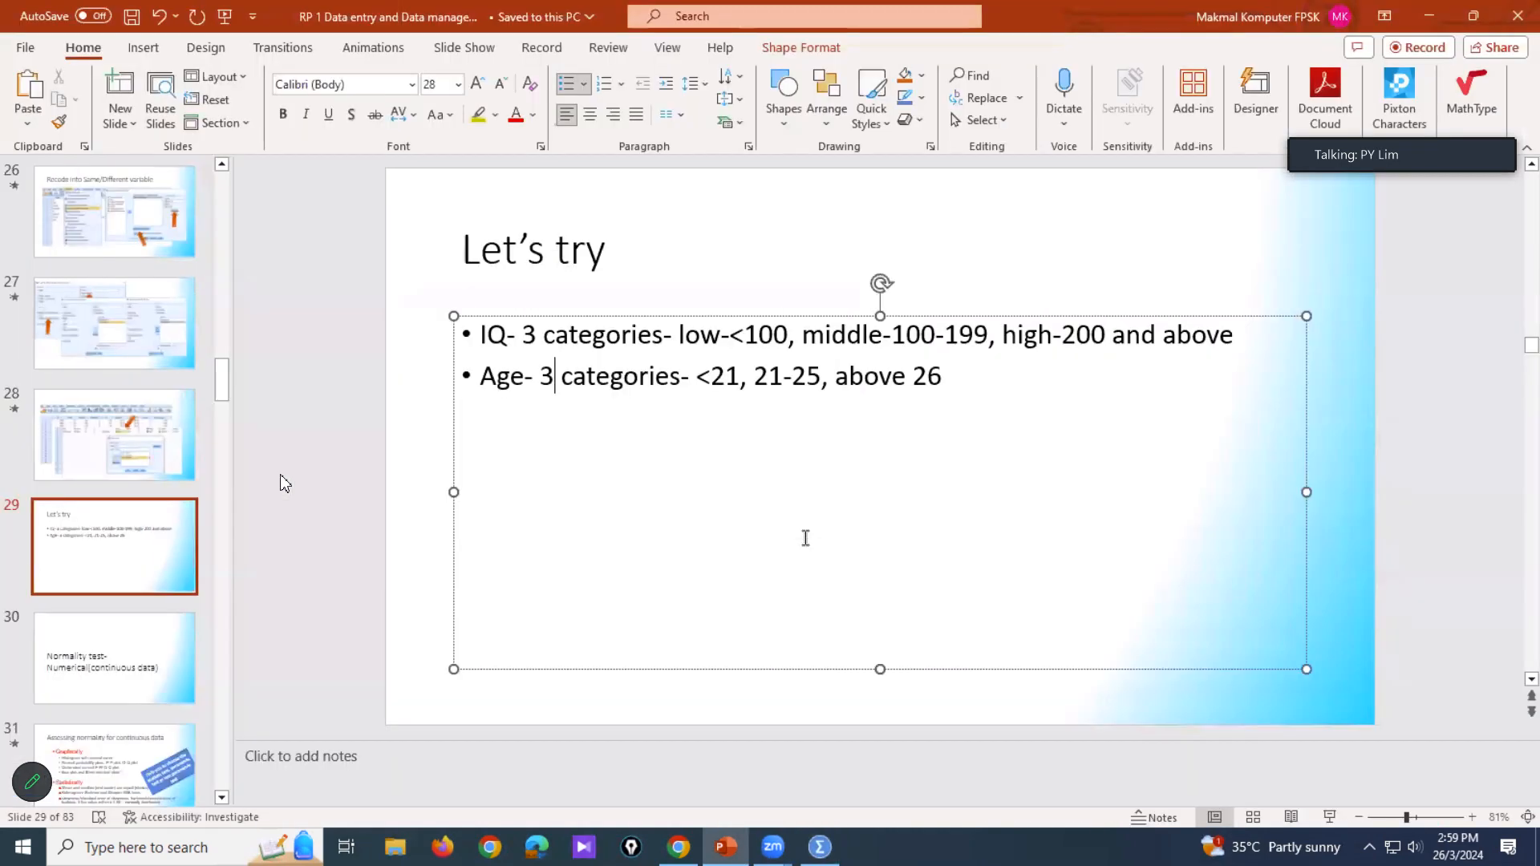
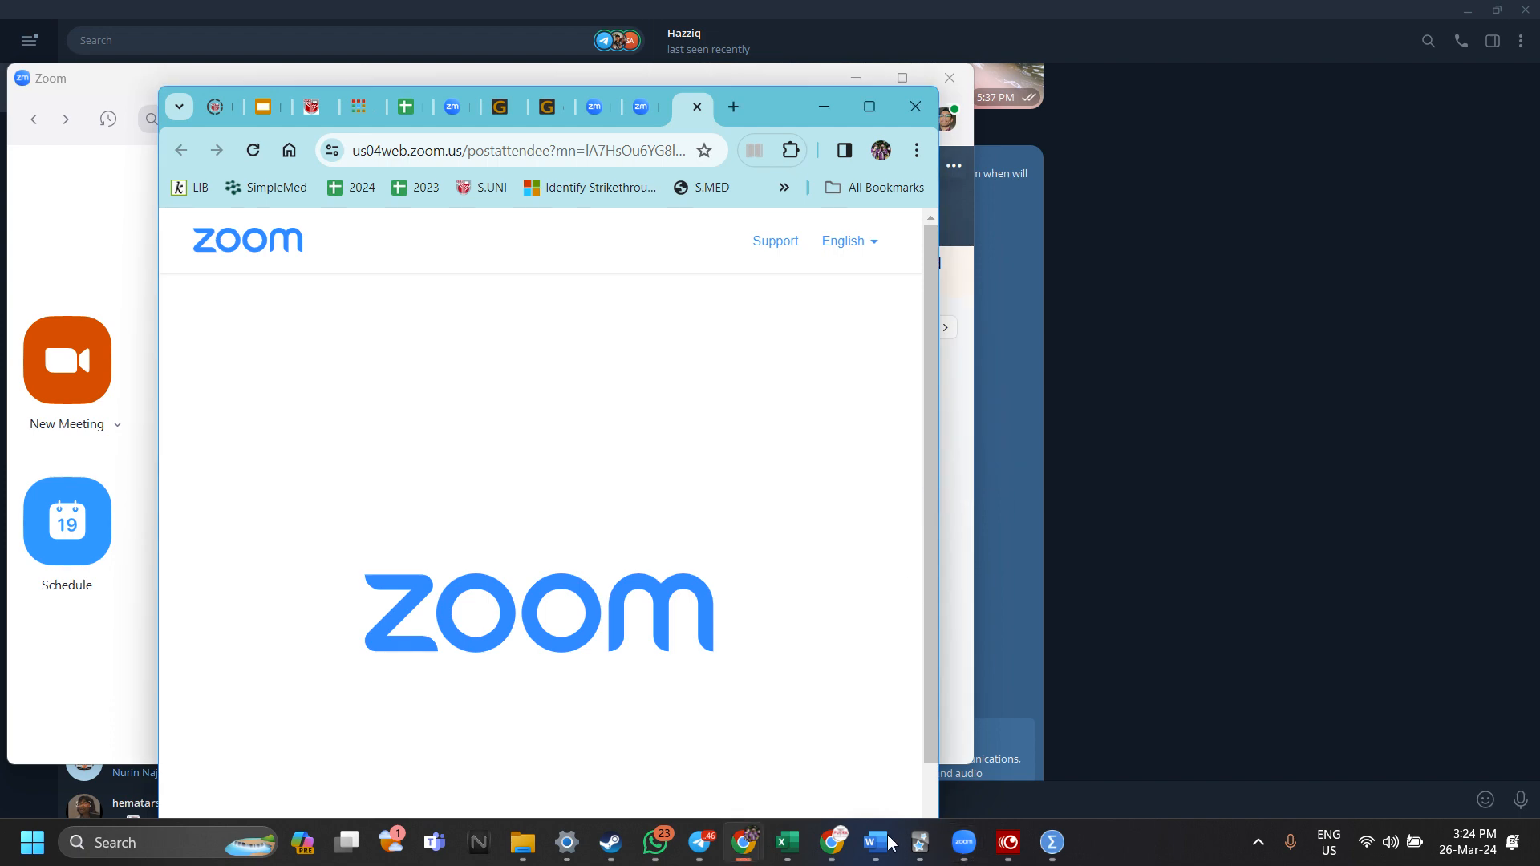
Step: Switch to Telegram, join the "RP1- link 3" Zoom meeting from the chat, and maximize it with the participant videos collapsed
click(701, 842)
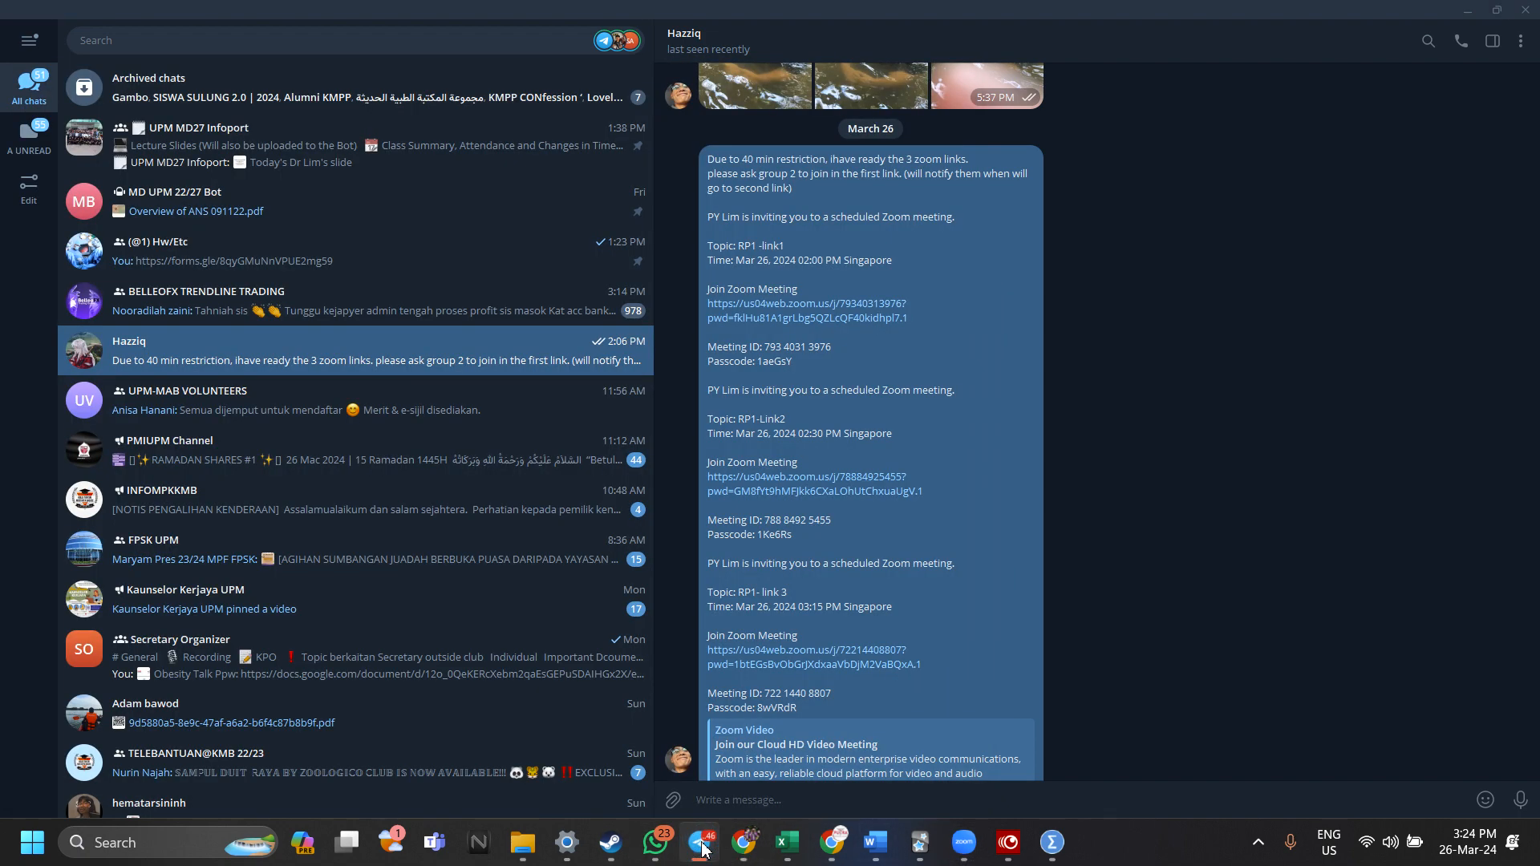
click(791, 666)
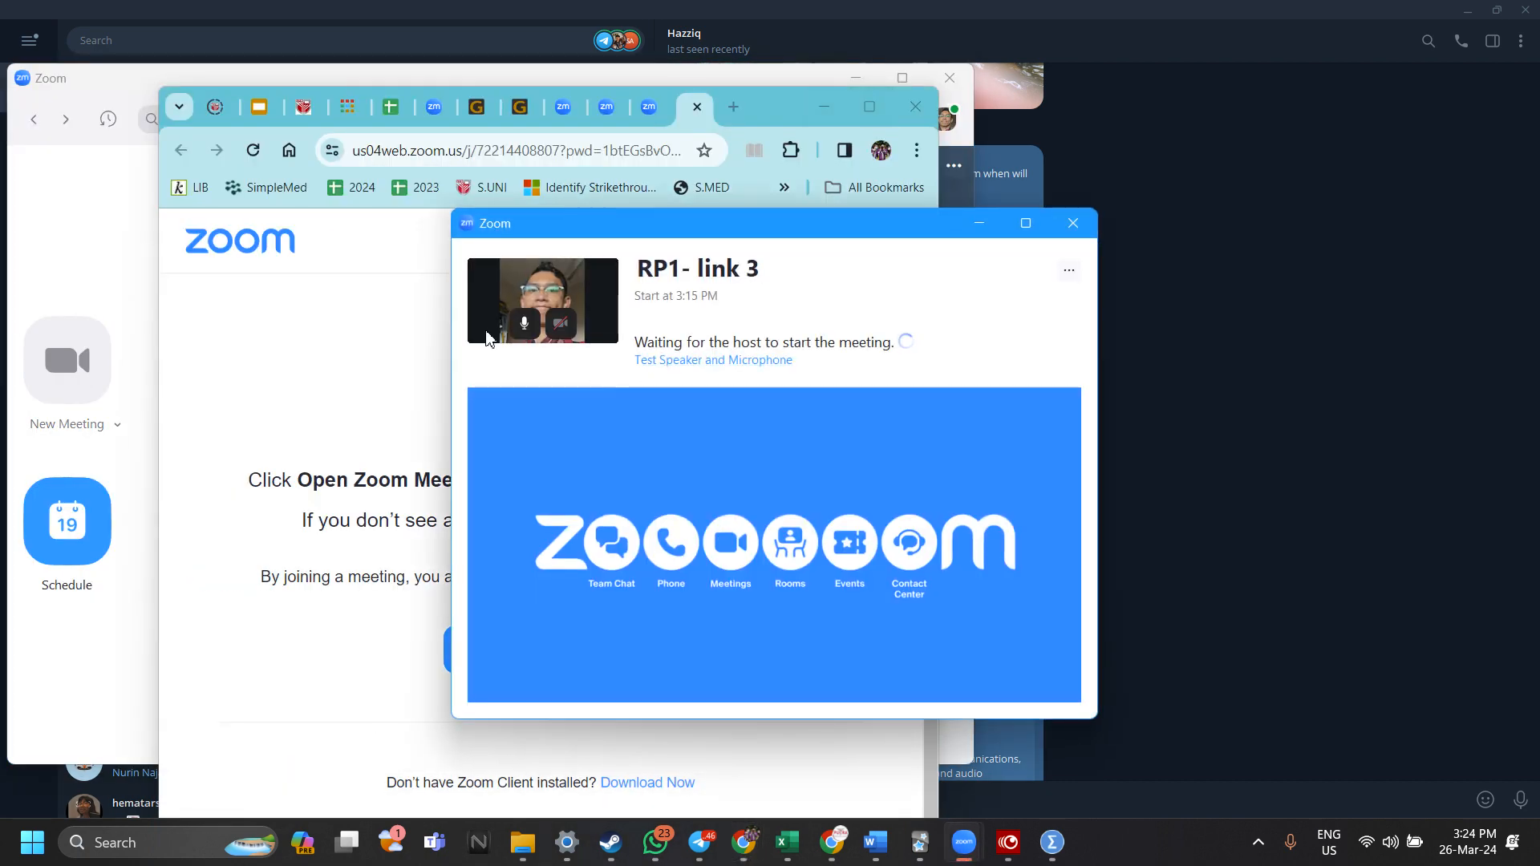
click(1015, 223)
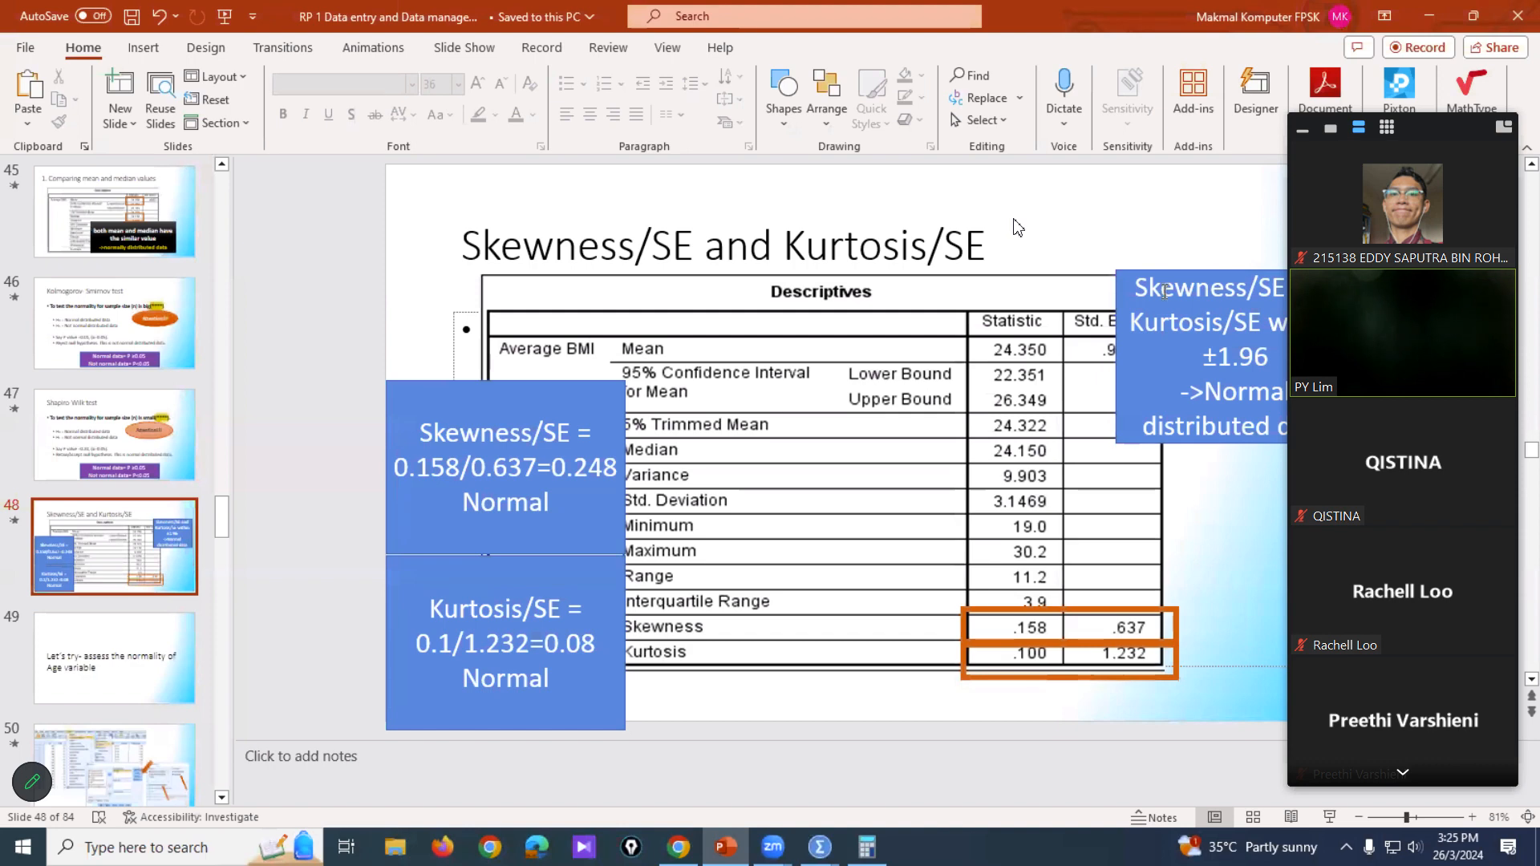
click(1302, 129)
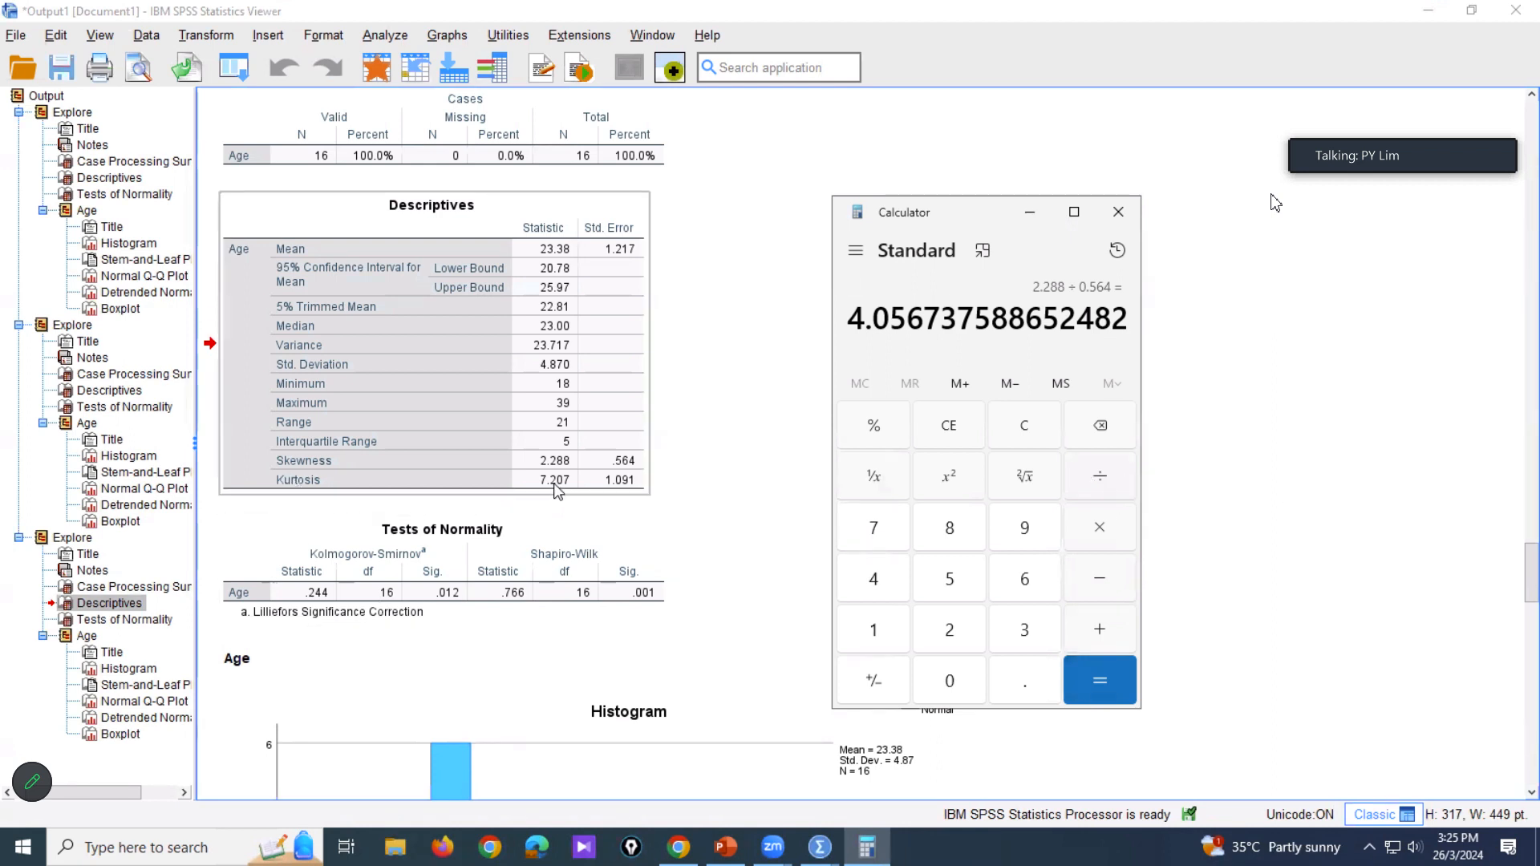
Step: Calculate Age's kurtosis divided by its standard error in Calculator as 7.207 ÷ 1.091
text(7.027)
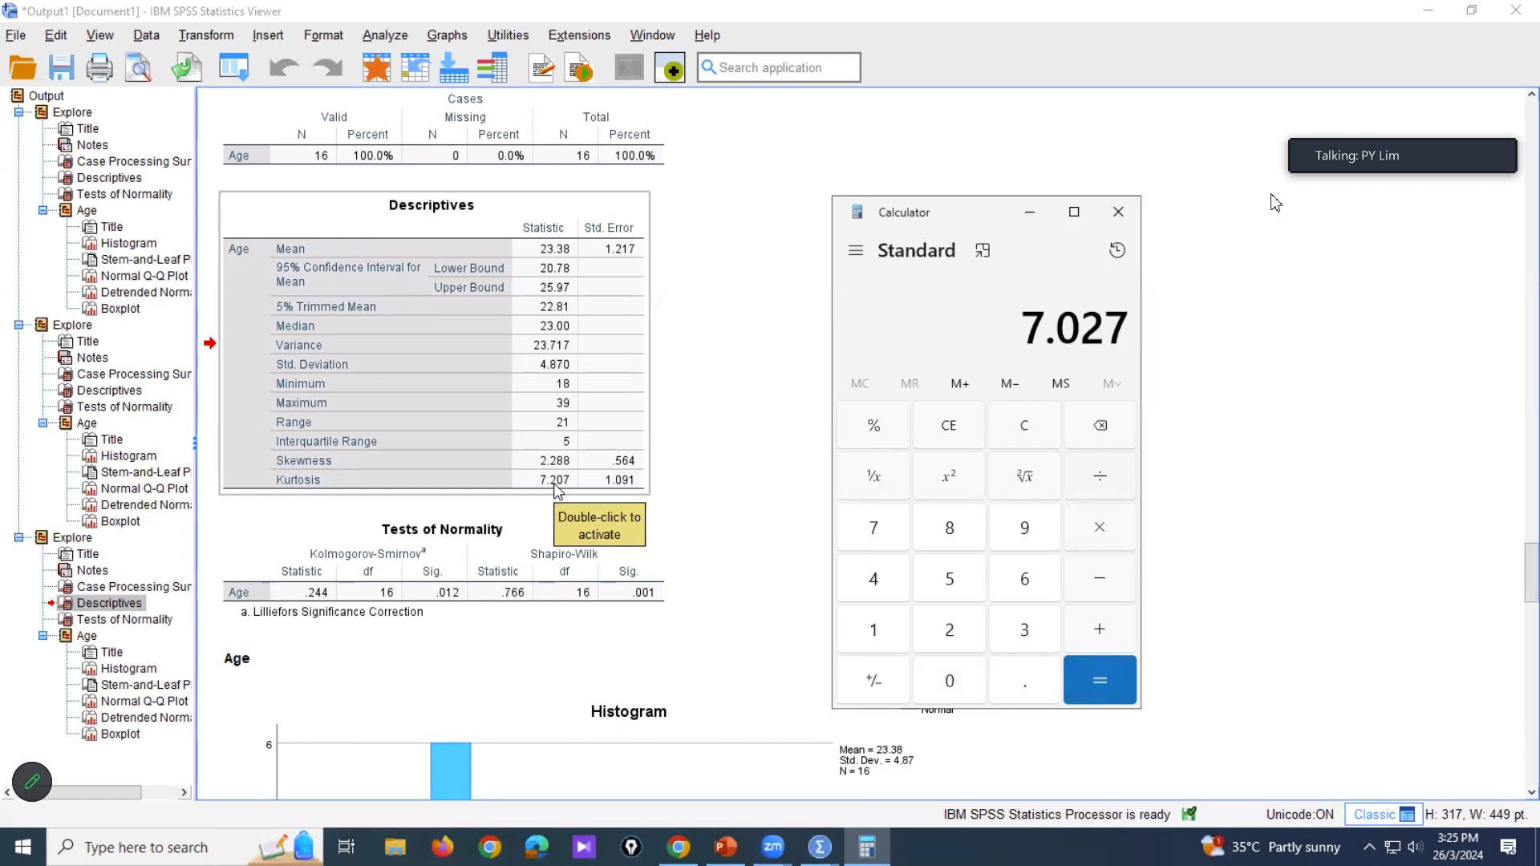
key(BackSpace)
key(BackSpace)
key(BackSpace)
text(207)
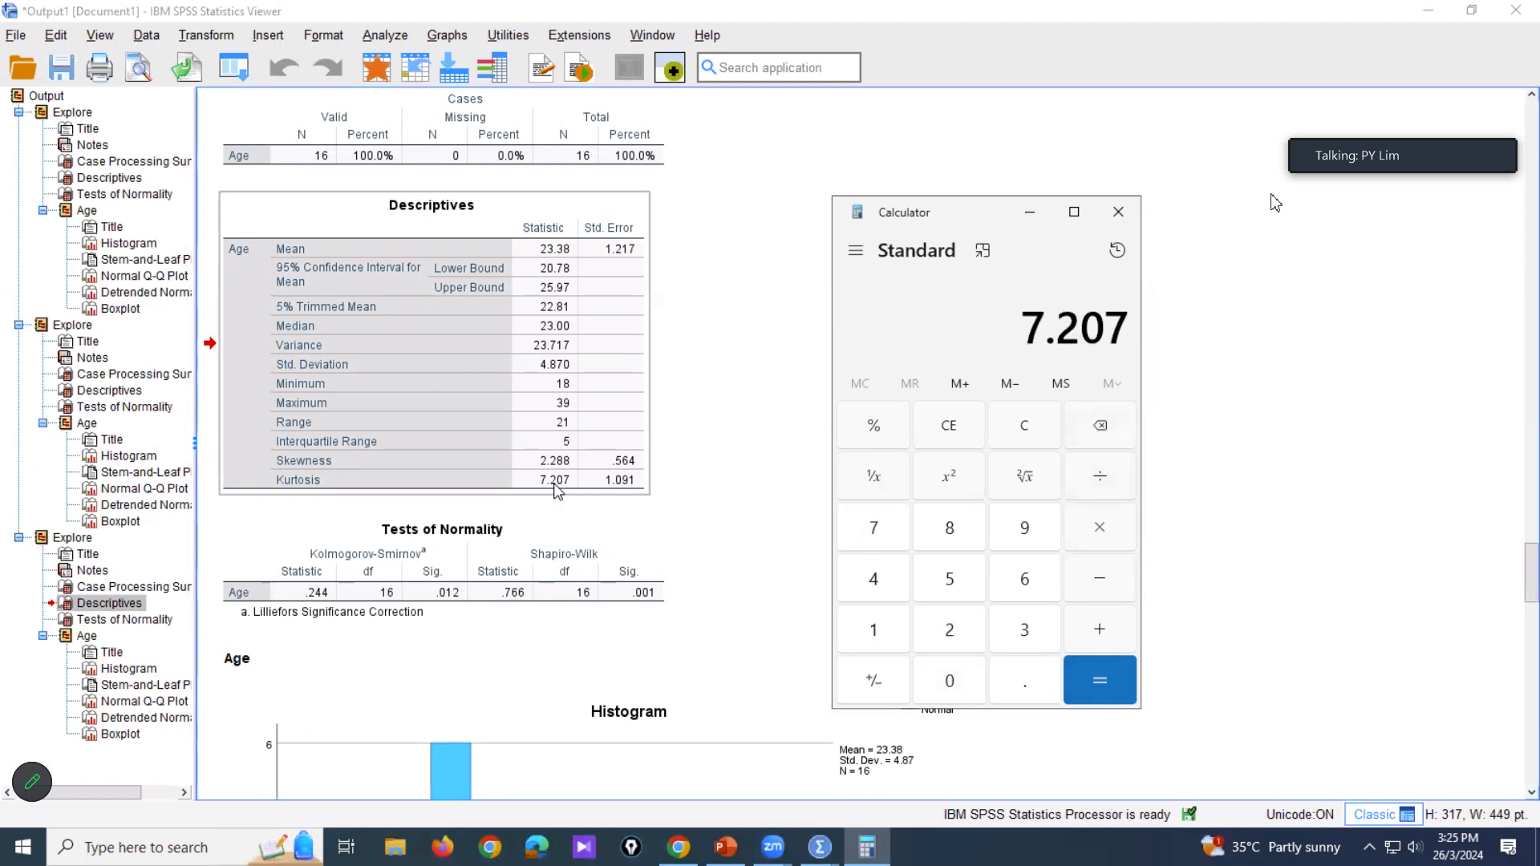
key(slash)
text(1.091)
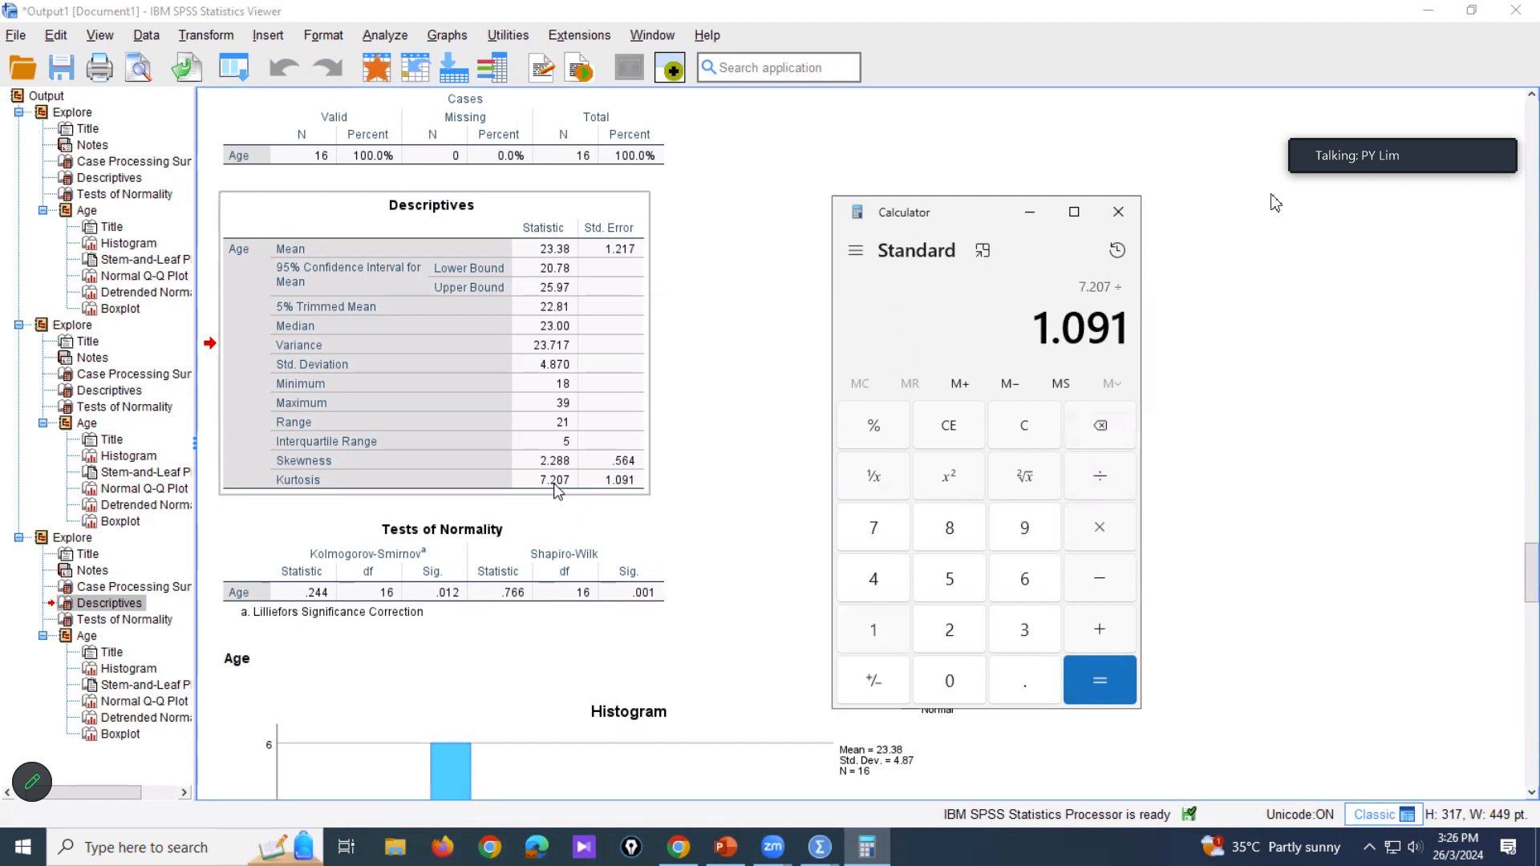
key(Return)
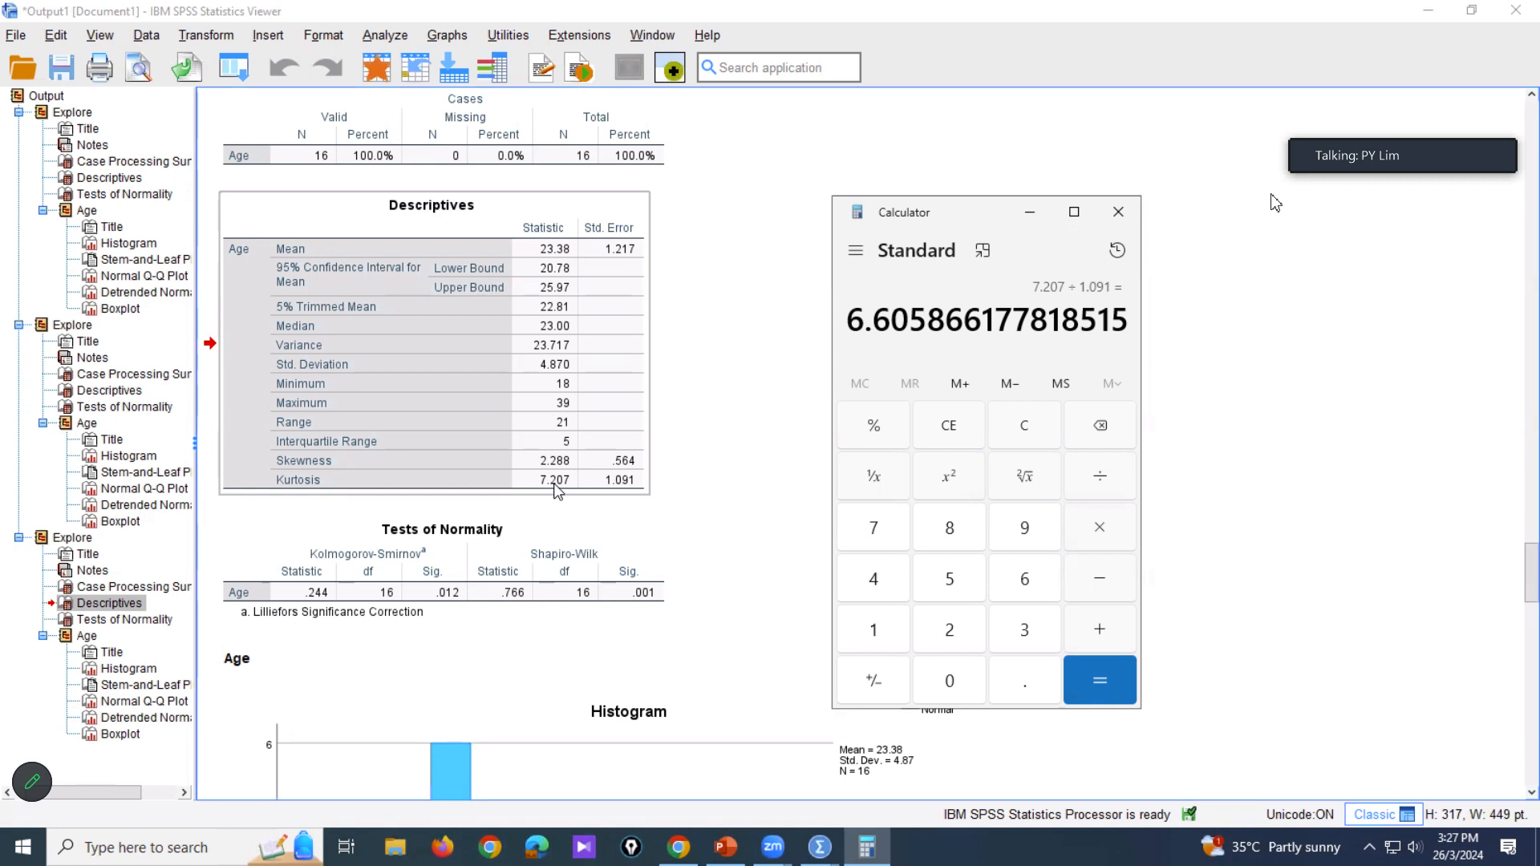
Step: Select the Age Tests of Normality table, and switch to PowerPoint to view the "Let's try" slide on IQ and weight normality
scroll(471, 402, down, 3)
click(387, 400)
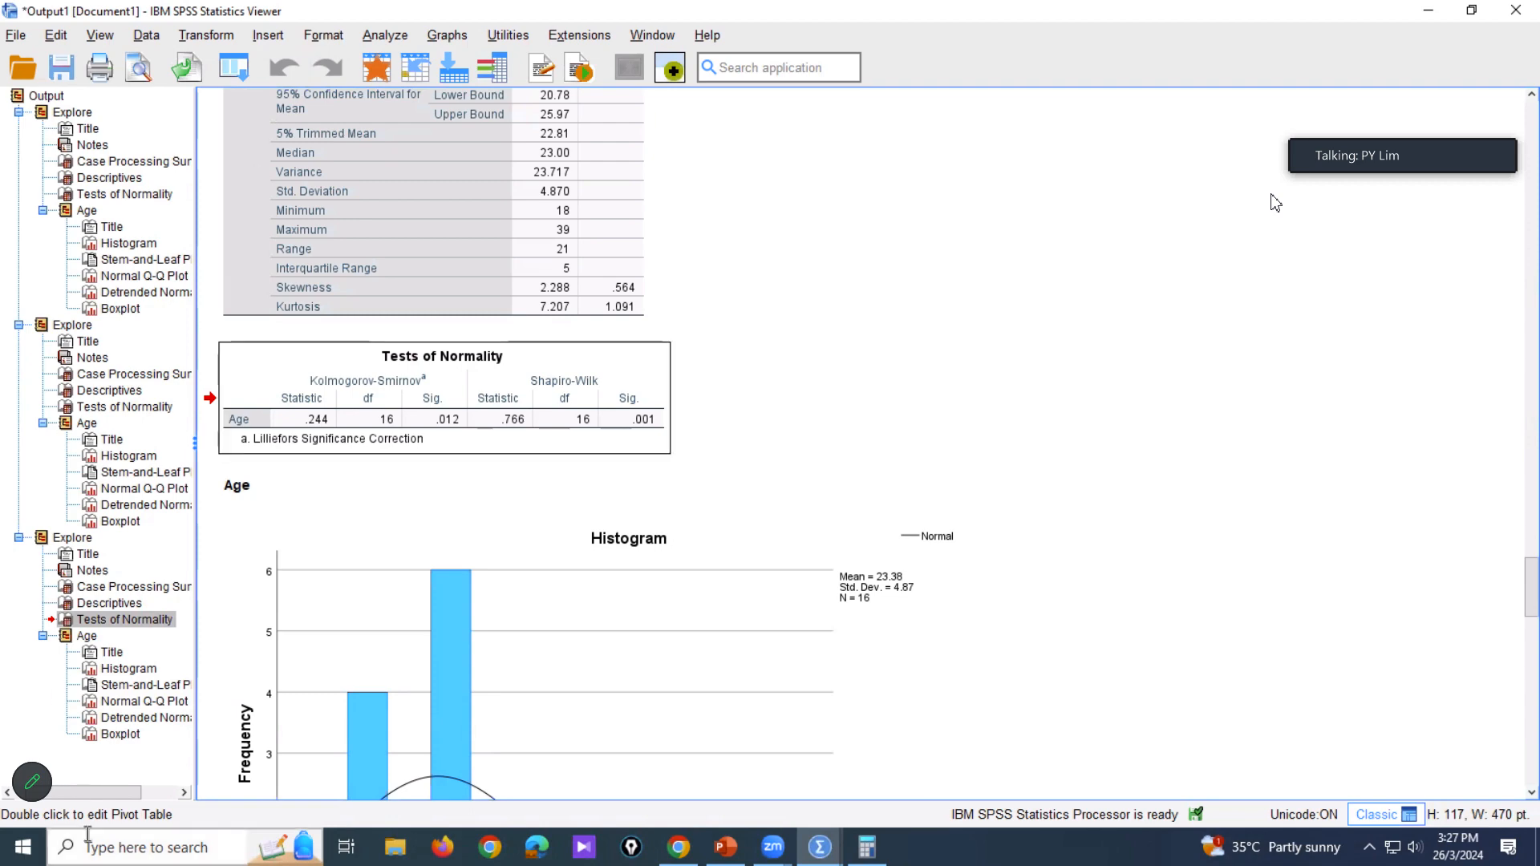
click(727, 850)
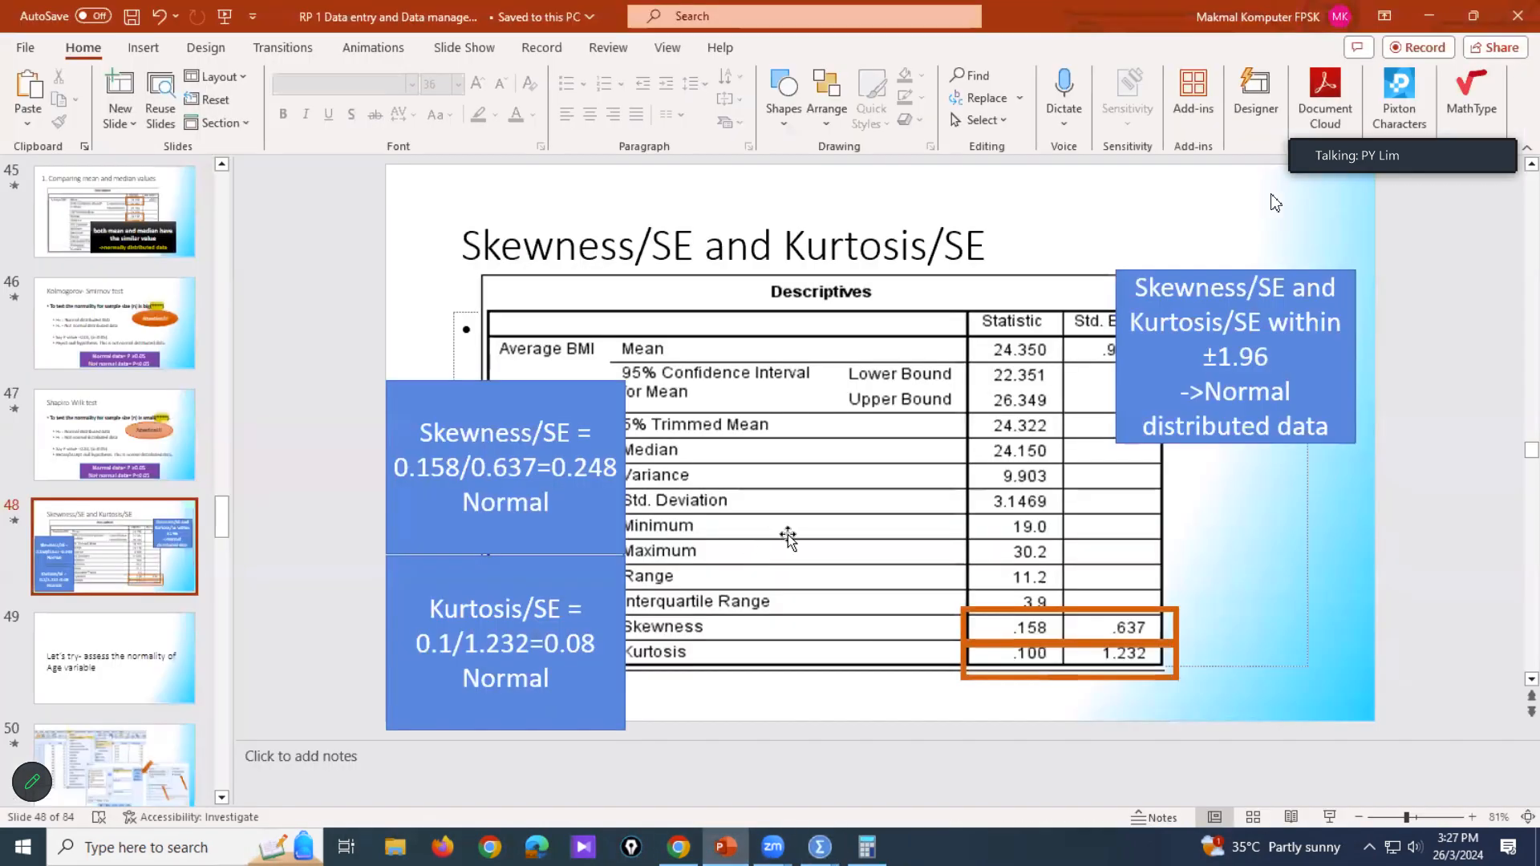
scroll(786, 536, down, 1)
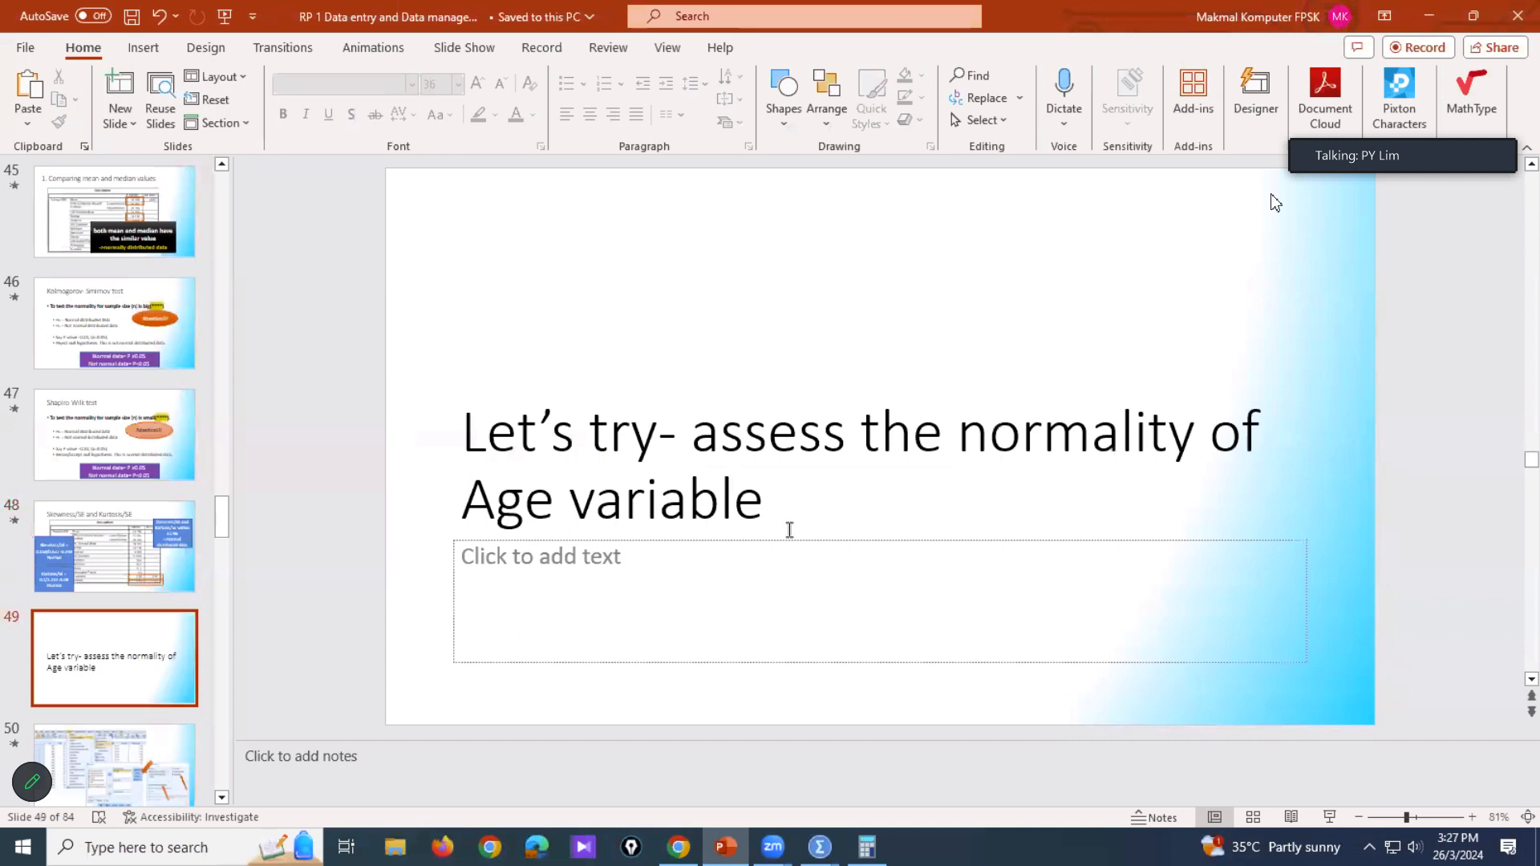
scroll(788, 536, down, 6)
scroll(787, 522, down, 5)
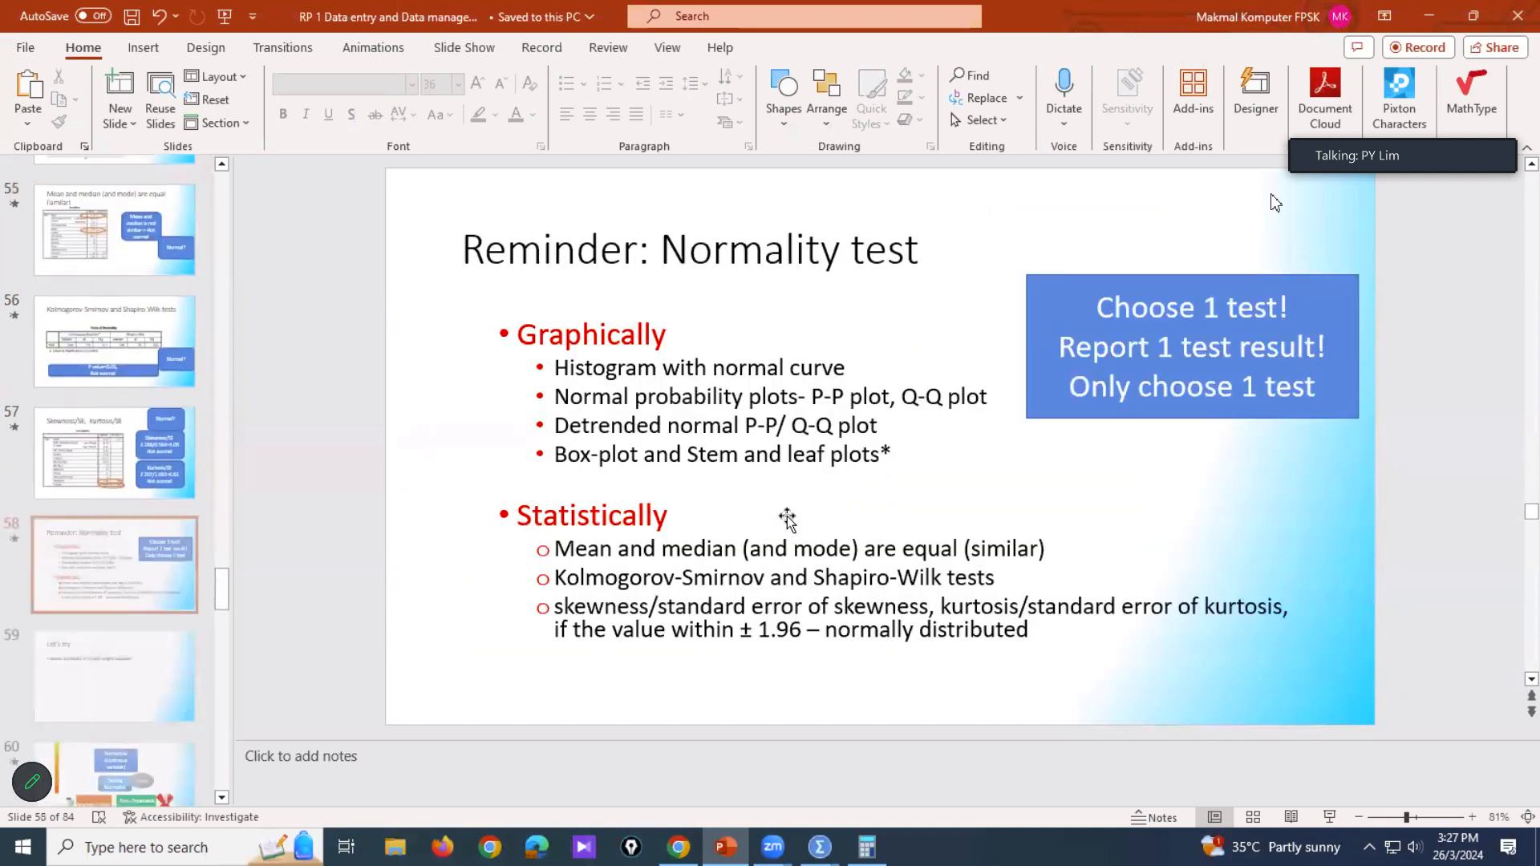
scroll(785, 511, up, 1)
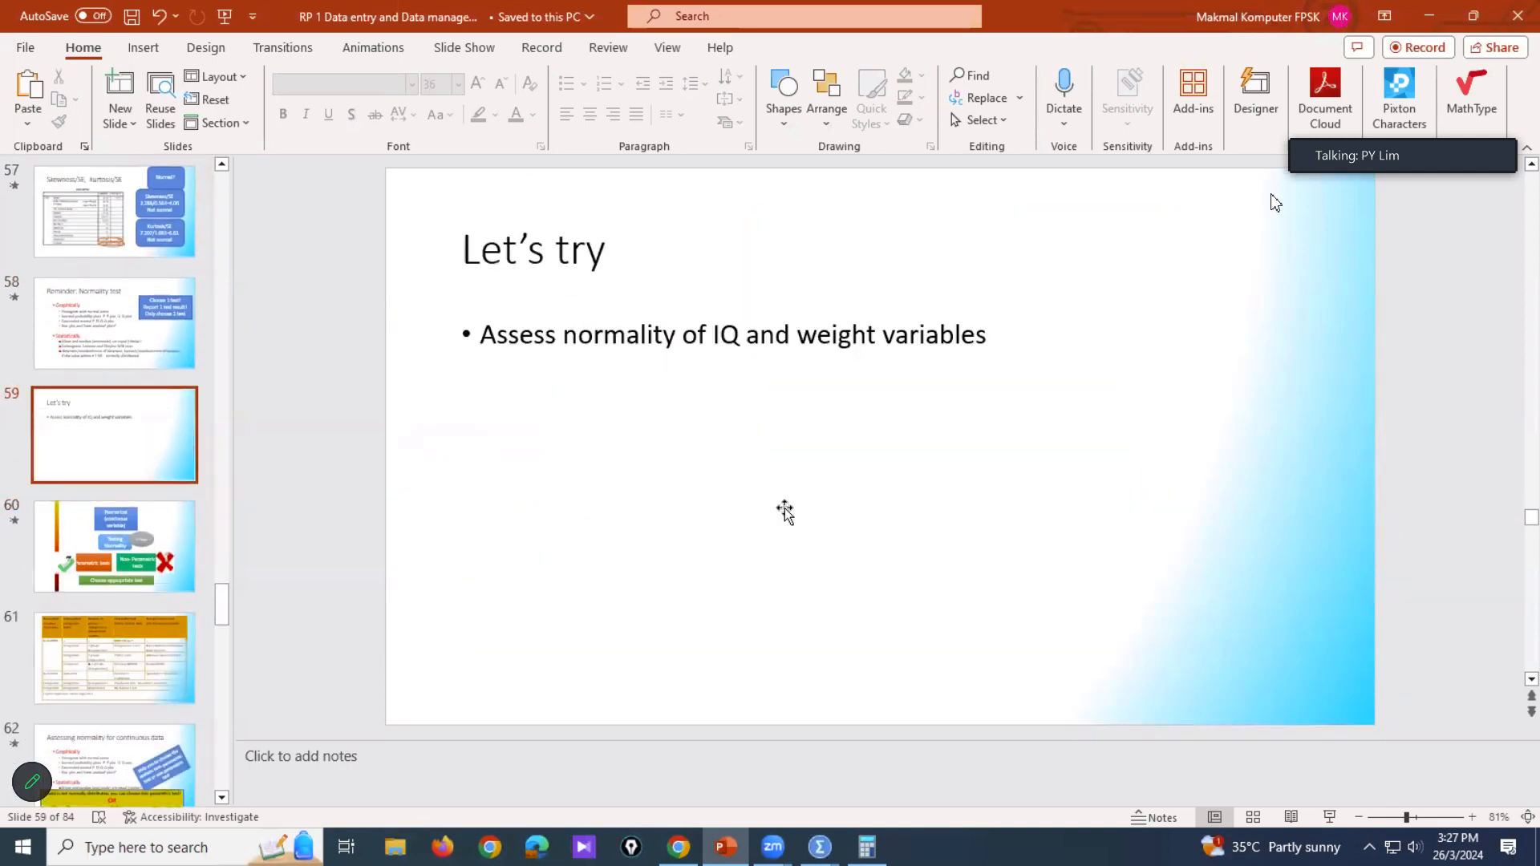